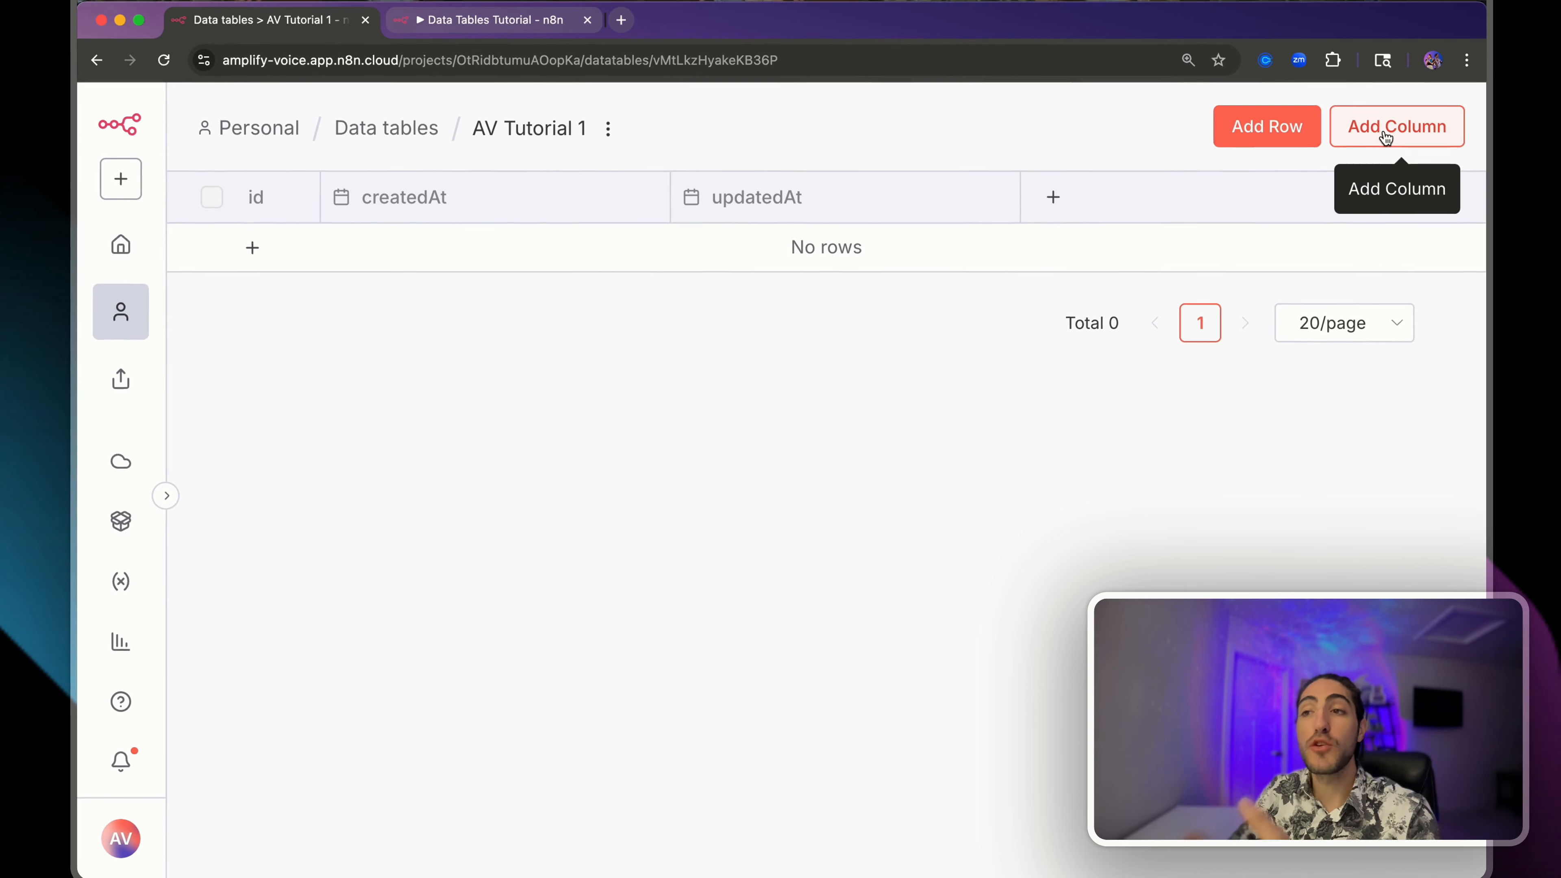
- Add a call_id column of type string to the AV Tutorial 1 table
{"action": "left_click", "coordinate": [1382, 137]}
{"action": "type", "text": "ca"}
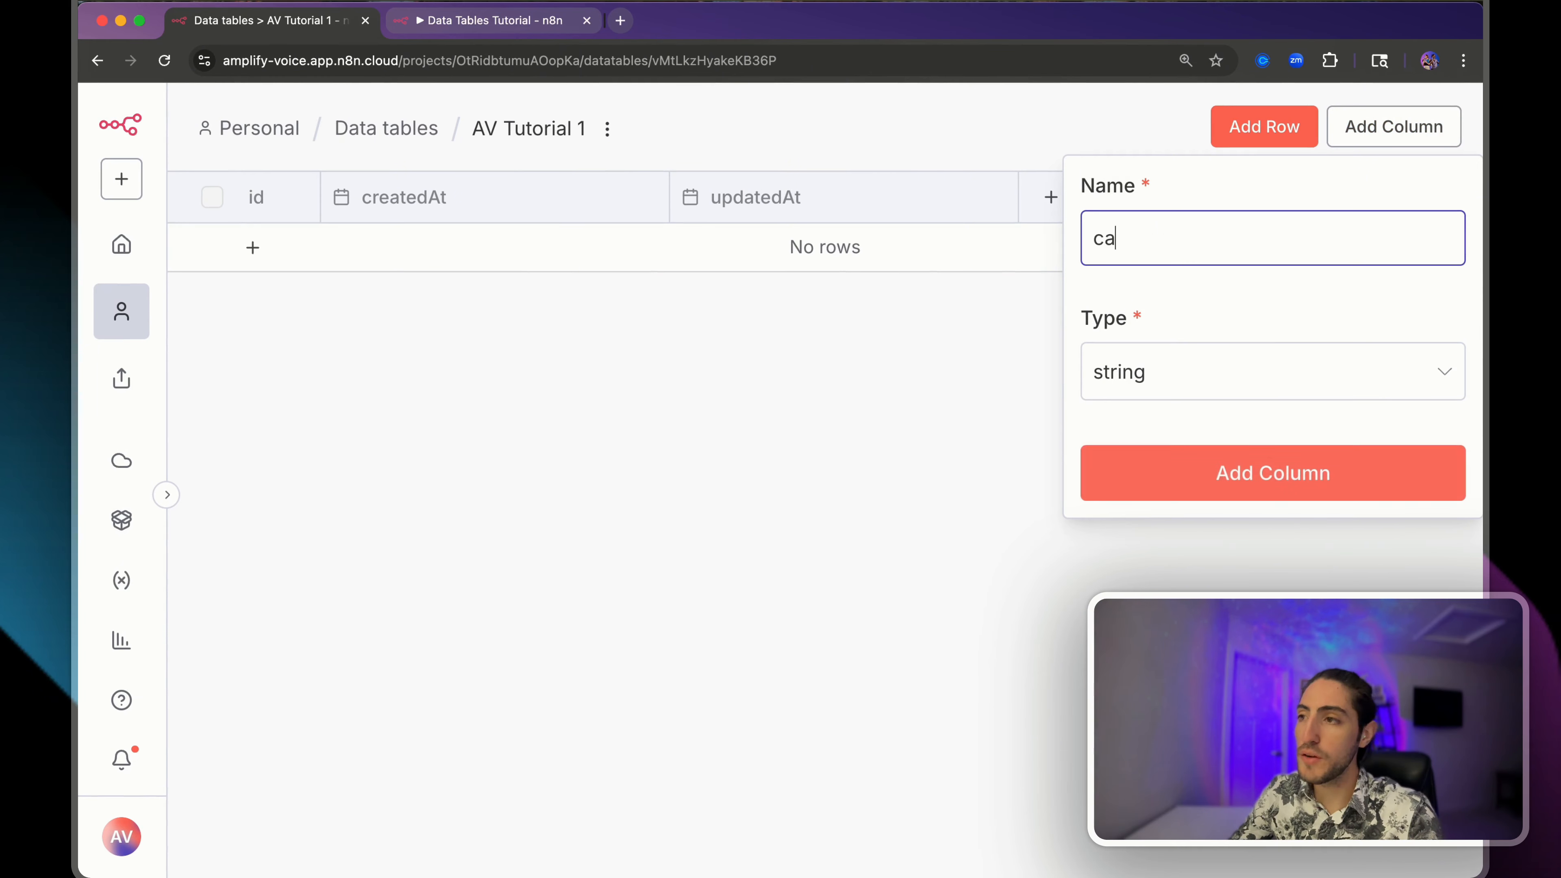
{"action": "type", "text": "ll_id"}
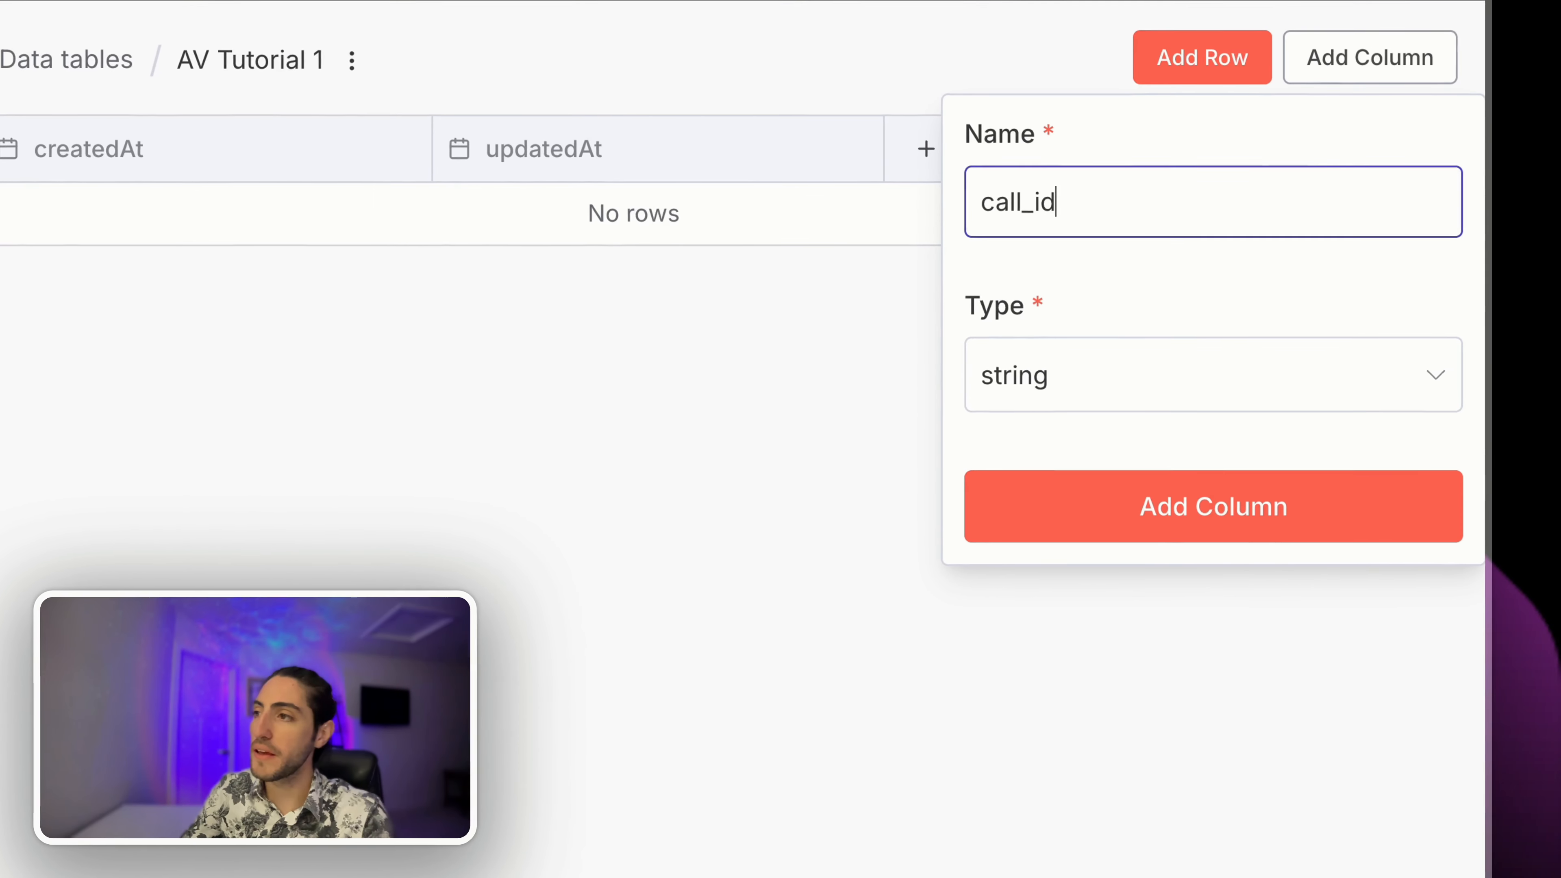
{"action": "left_click_drag", "start_coordinate": [980, 202], "coordinate": [1090, 202]}
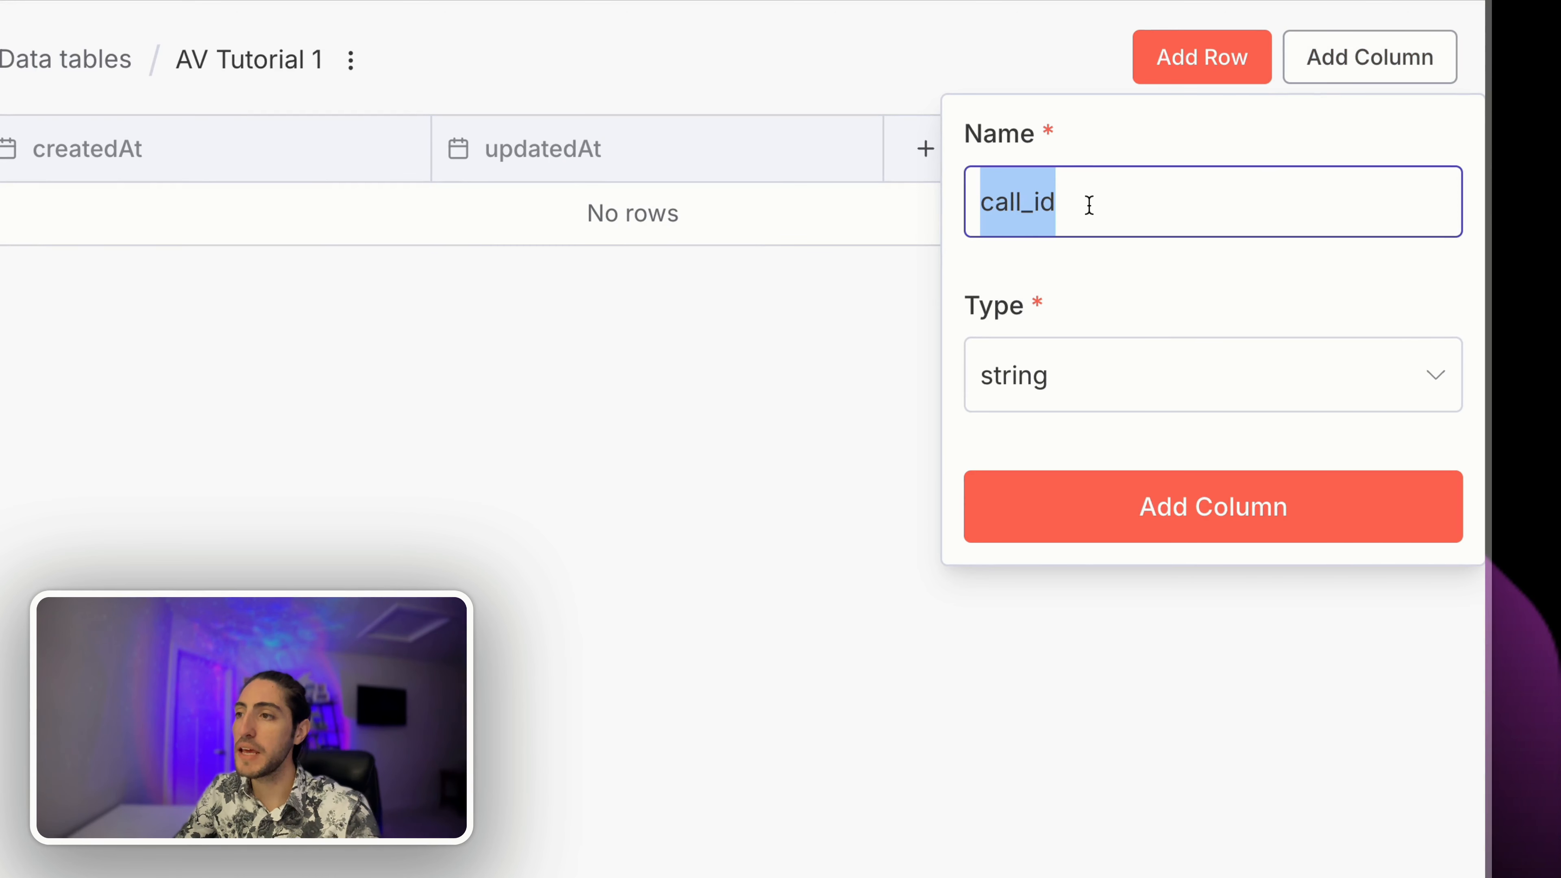
{"action": "left_click", "coordinate": [1089, 206]}
{"action": "left_click", "coordinate": [1094, 384]}
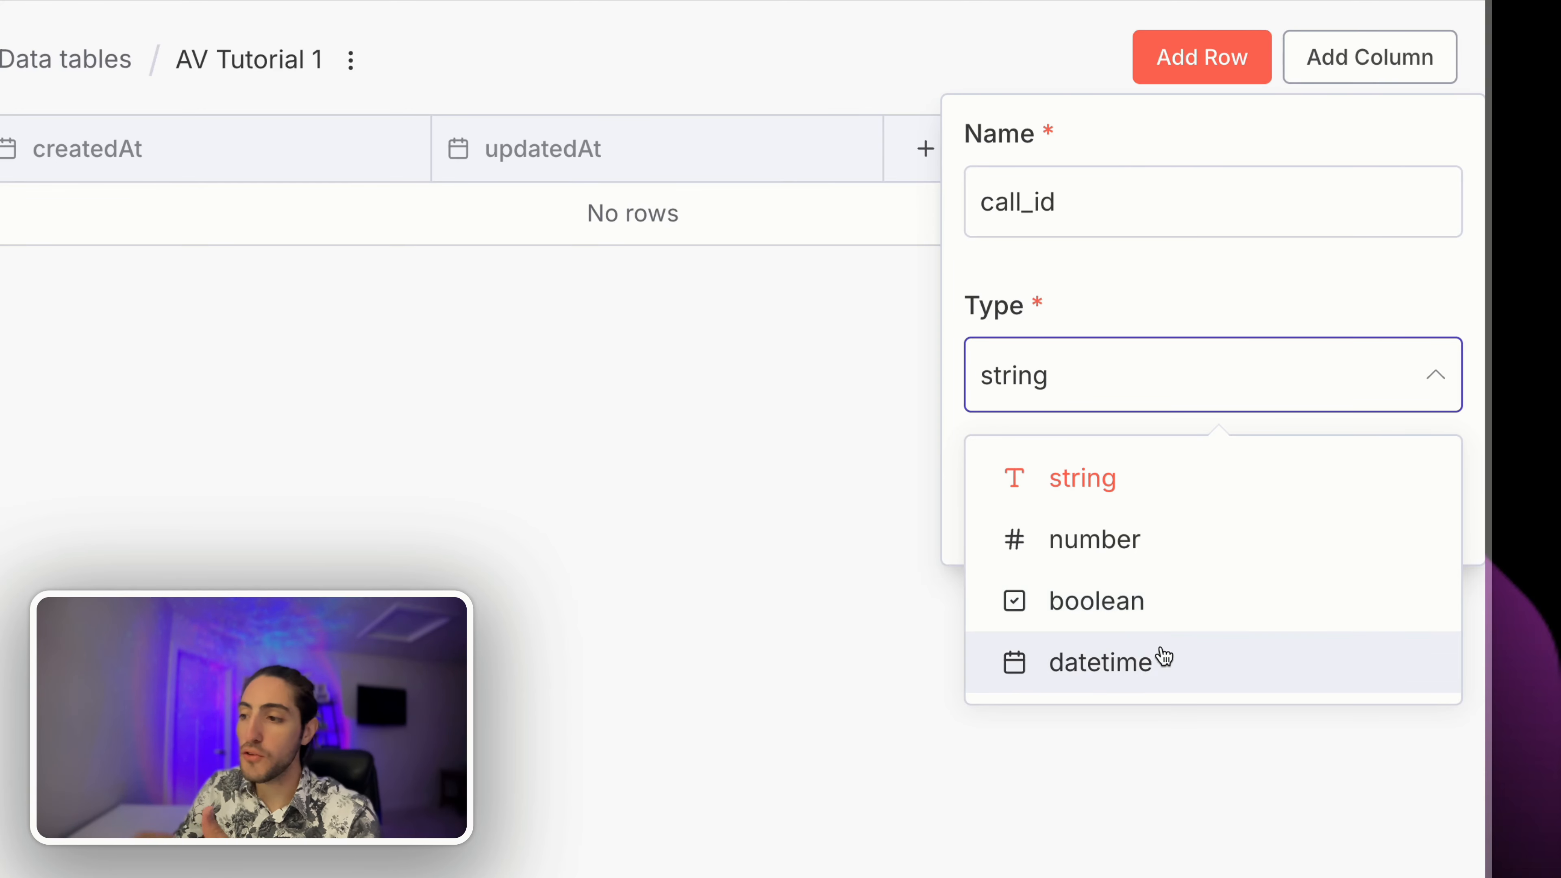
{"action": "left_click", "coordinate": [1158, 664]}
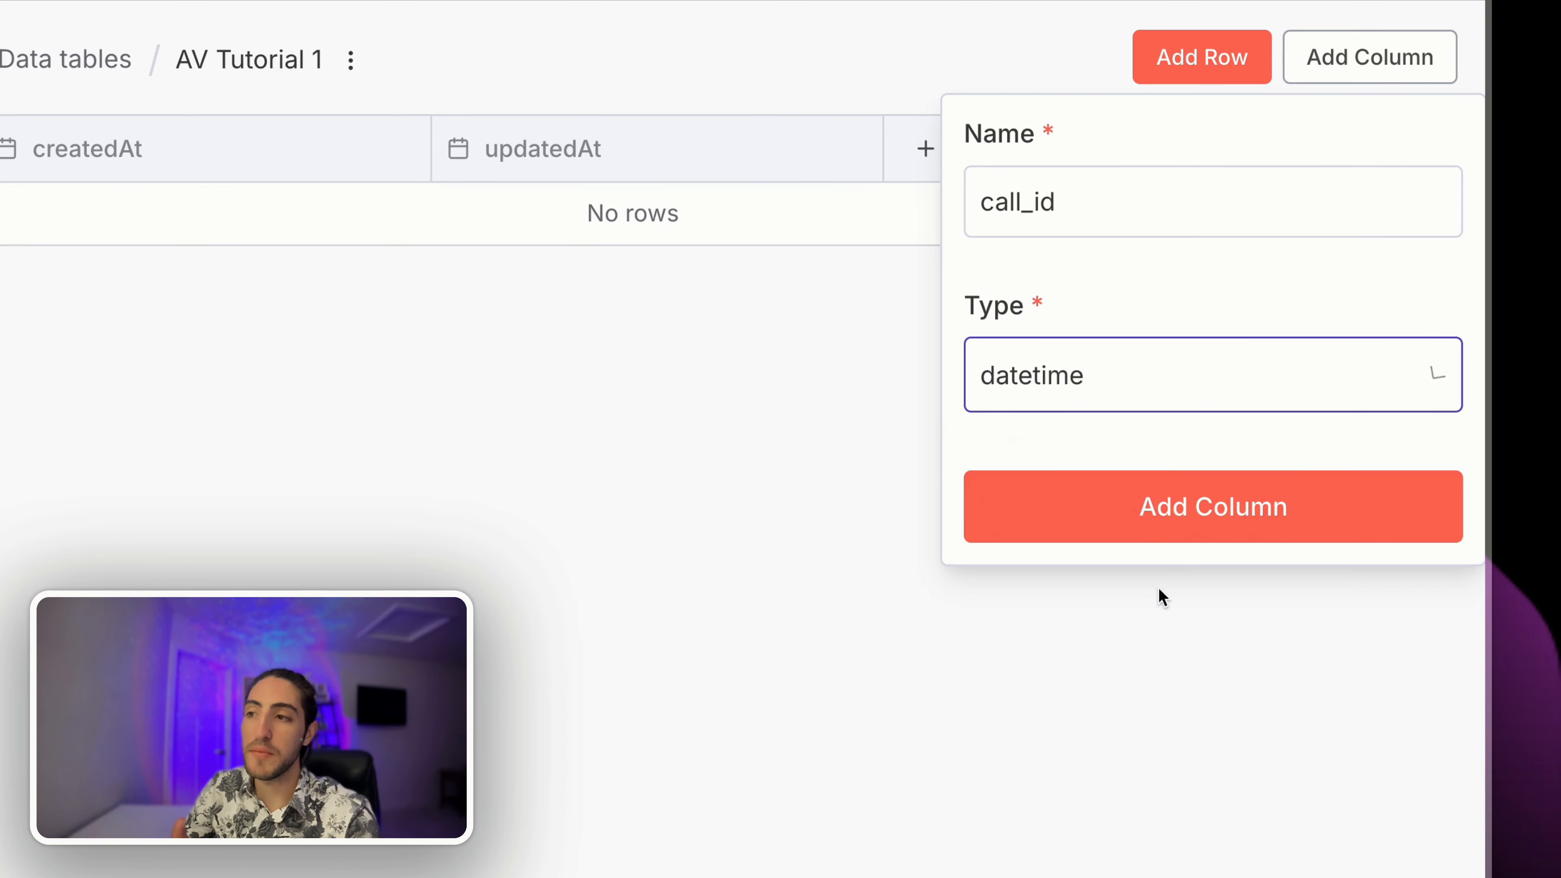
{"action": "left_click", "coordinate": [1144, 397]}
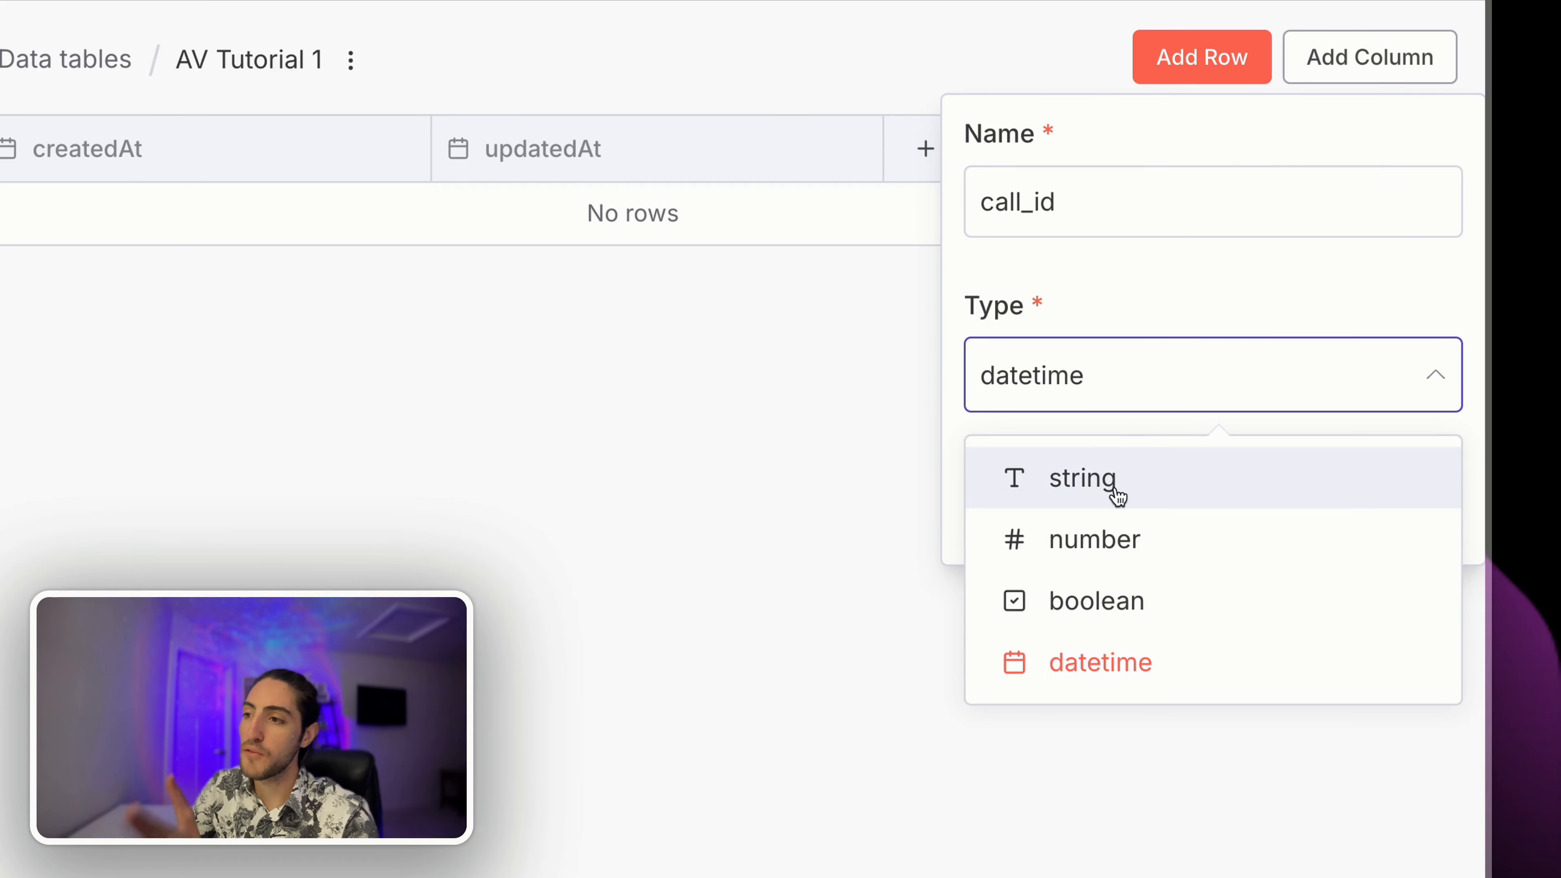
{"action": "left_click", "coordinate": [1115, 489]}
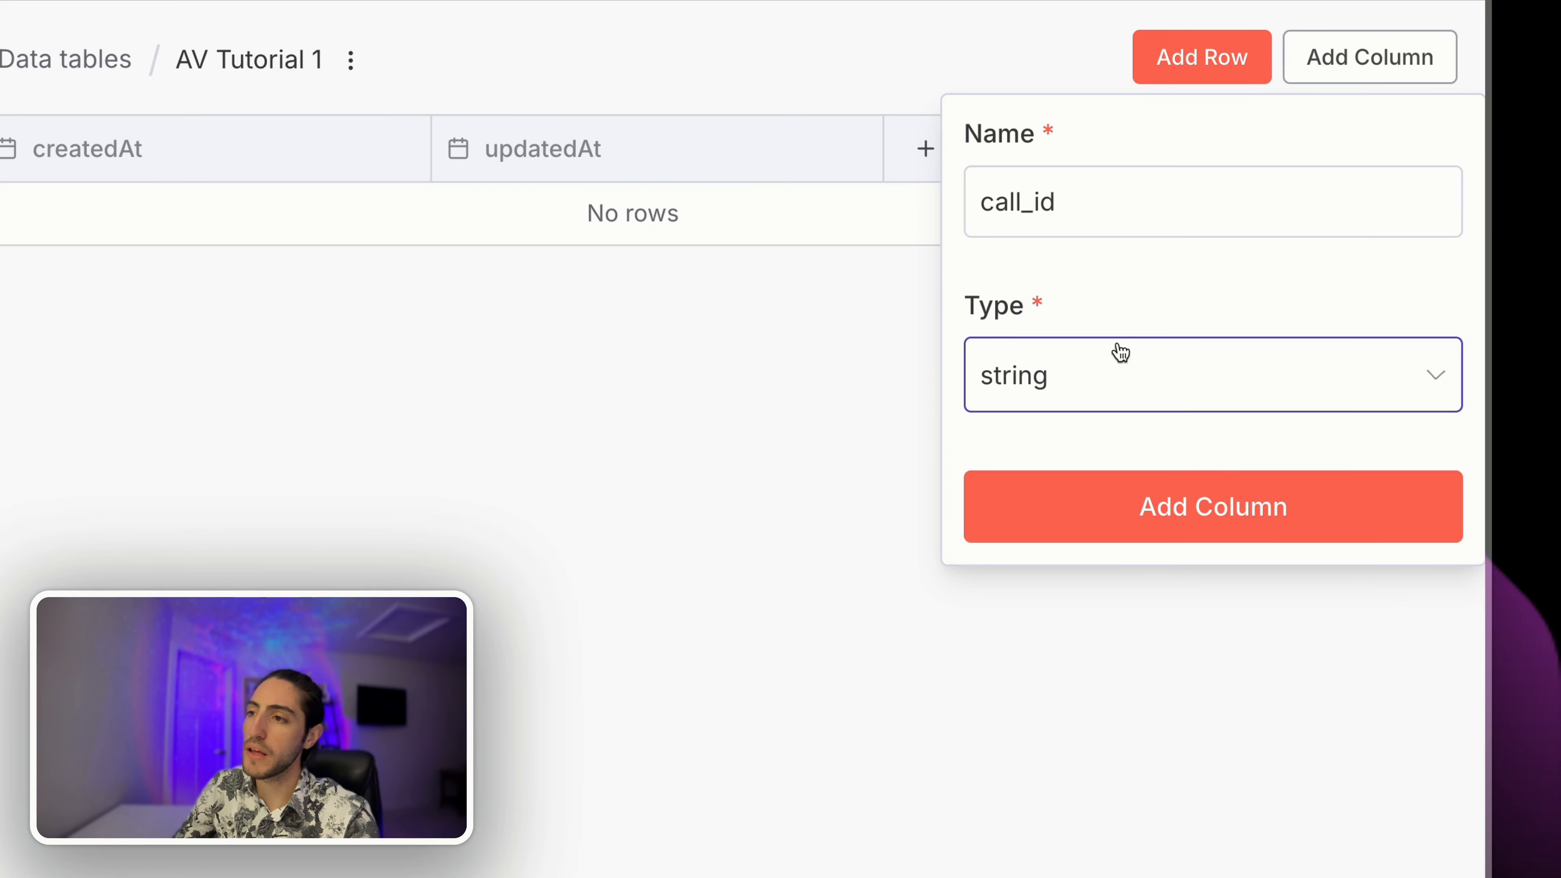
{"action": "left_click", "coordinate": [1061, 179]}
{"action": "left_click", "coordinate": [1198, 509]}
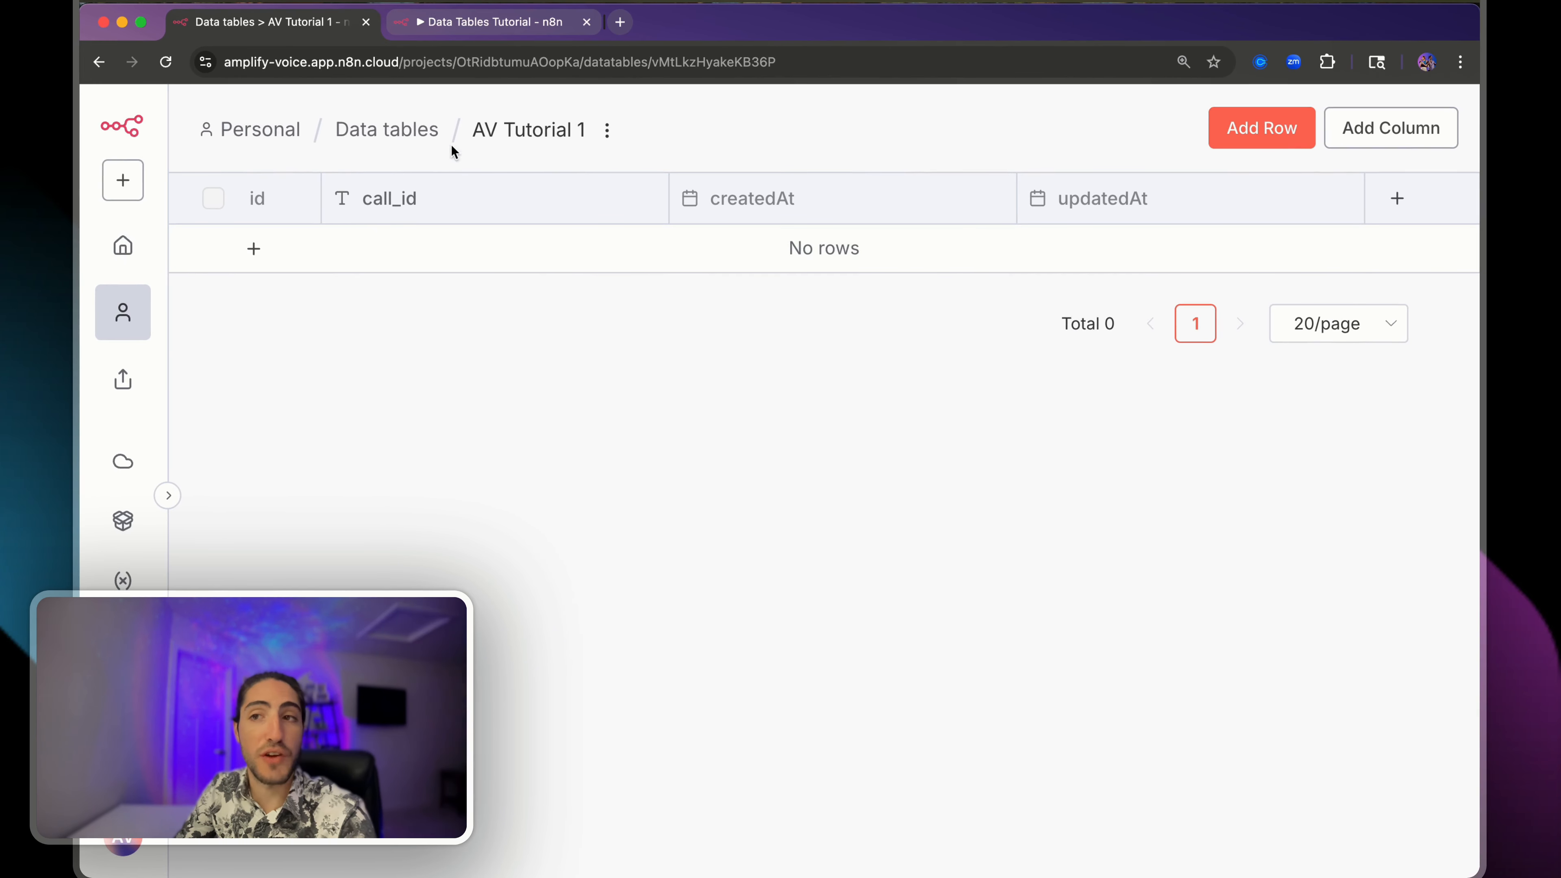
- Add the name and transcript string columns
{"action": "left_click", "coordinate": [1385, 127]}
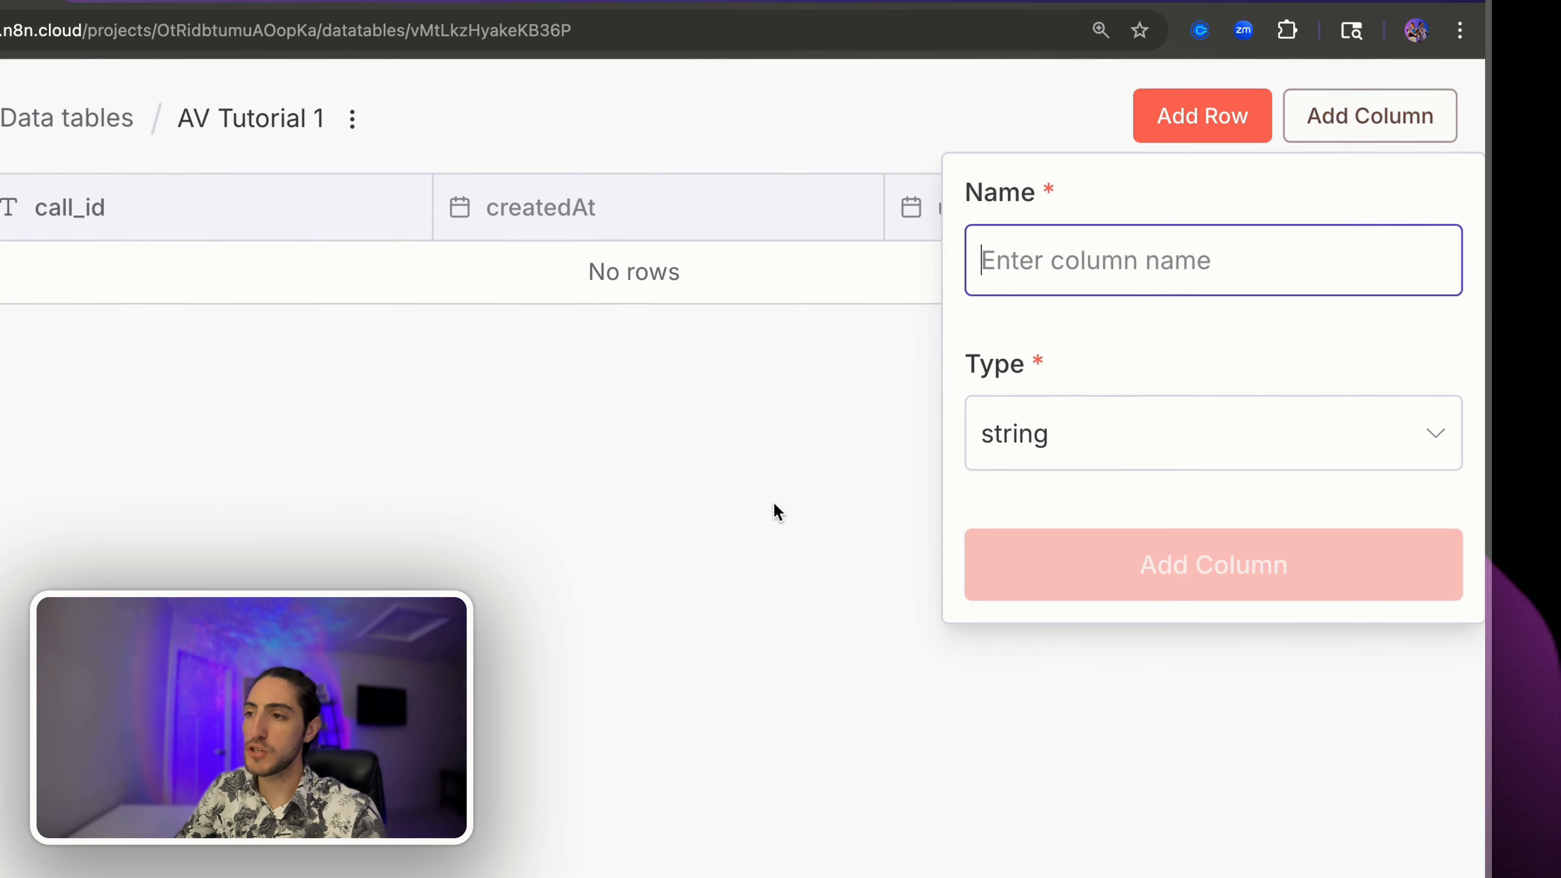
{"action": "type", "text": "nam"}
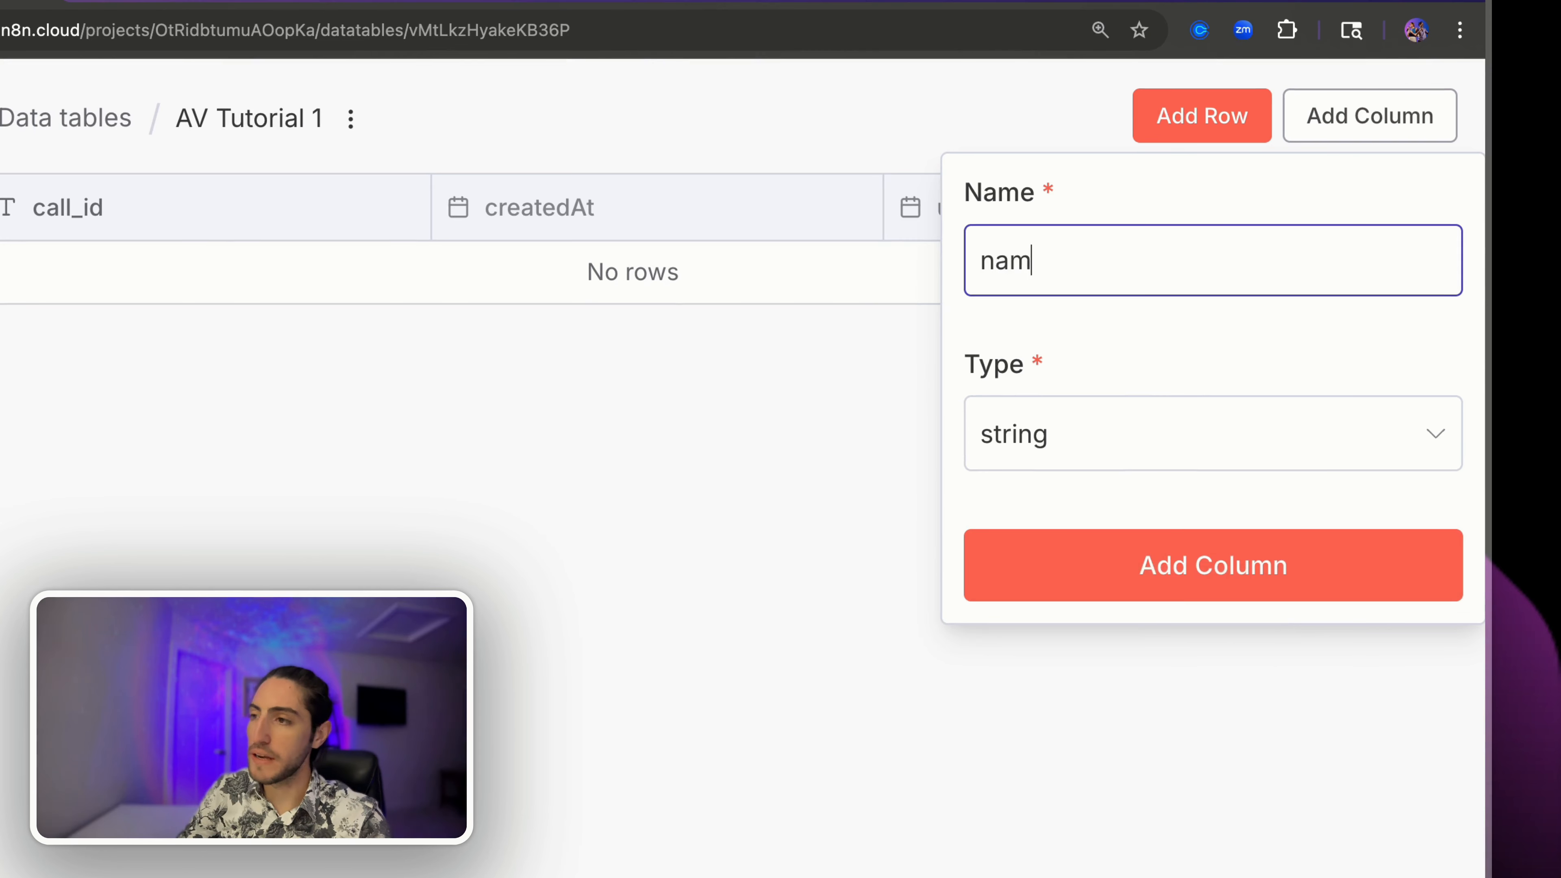
{"action": "type", "text": "e"}
{"action": "left_click", "coordinate": [1150, 565]}
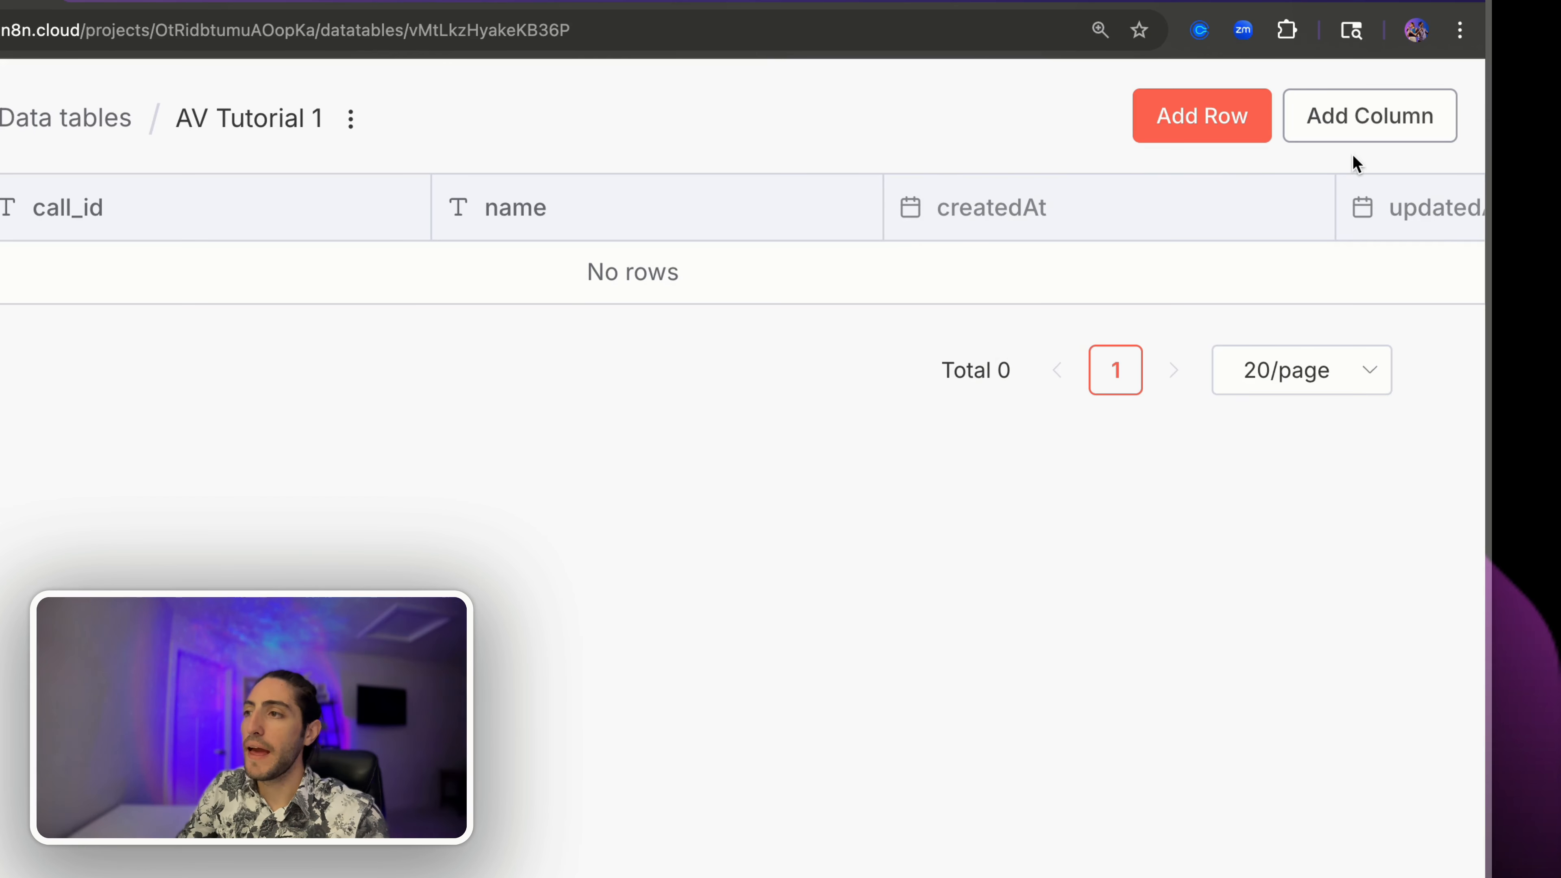
{"action": "left_click", "coordinate": [1383, 115]}
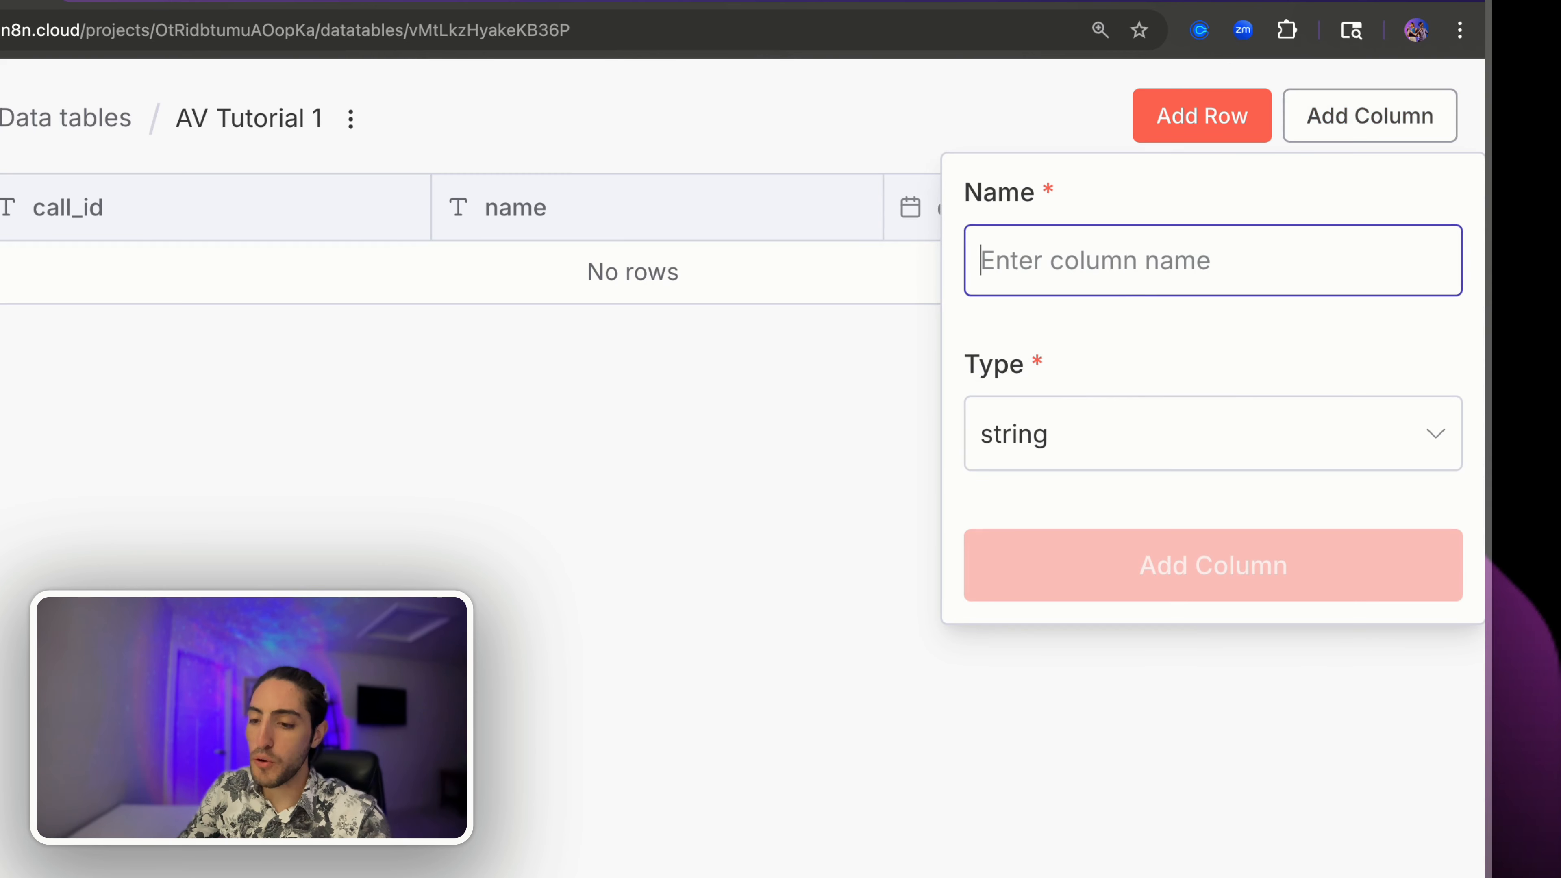
{"action": "type", "text": "transcript"}
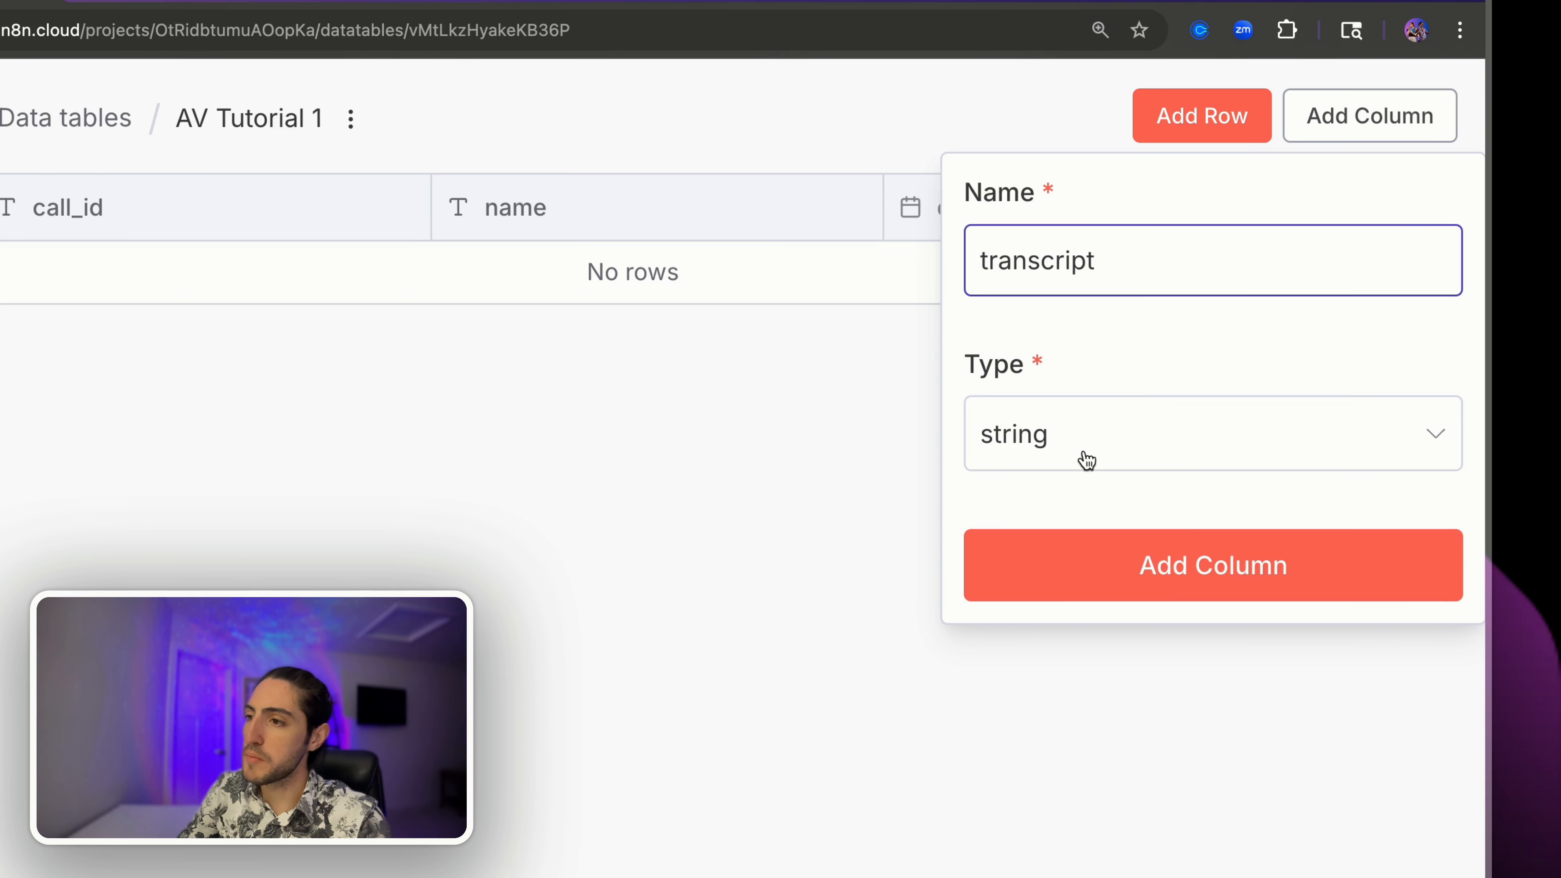
{"action": "left_click", "coordinate": [1129, 572]}
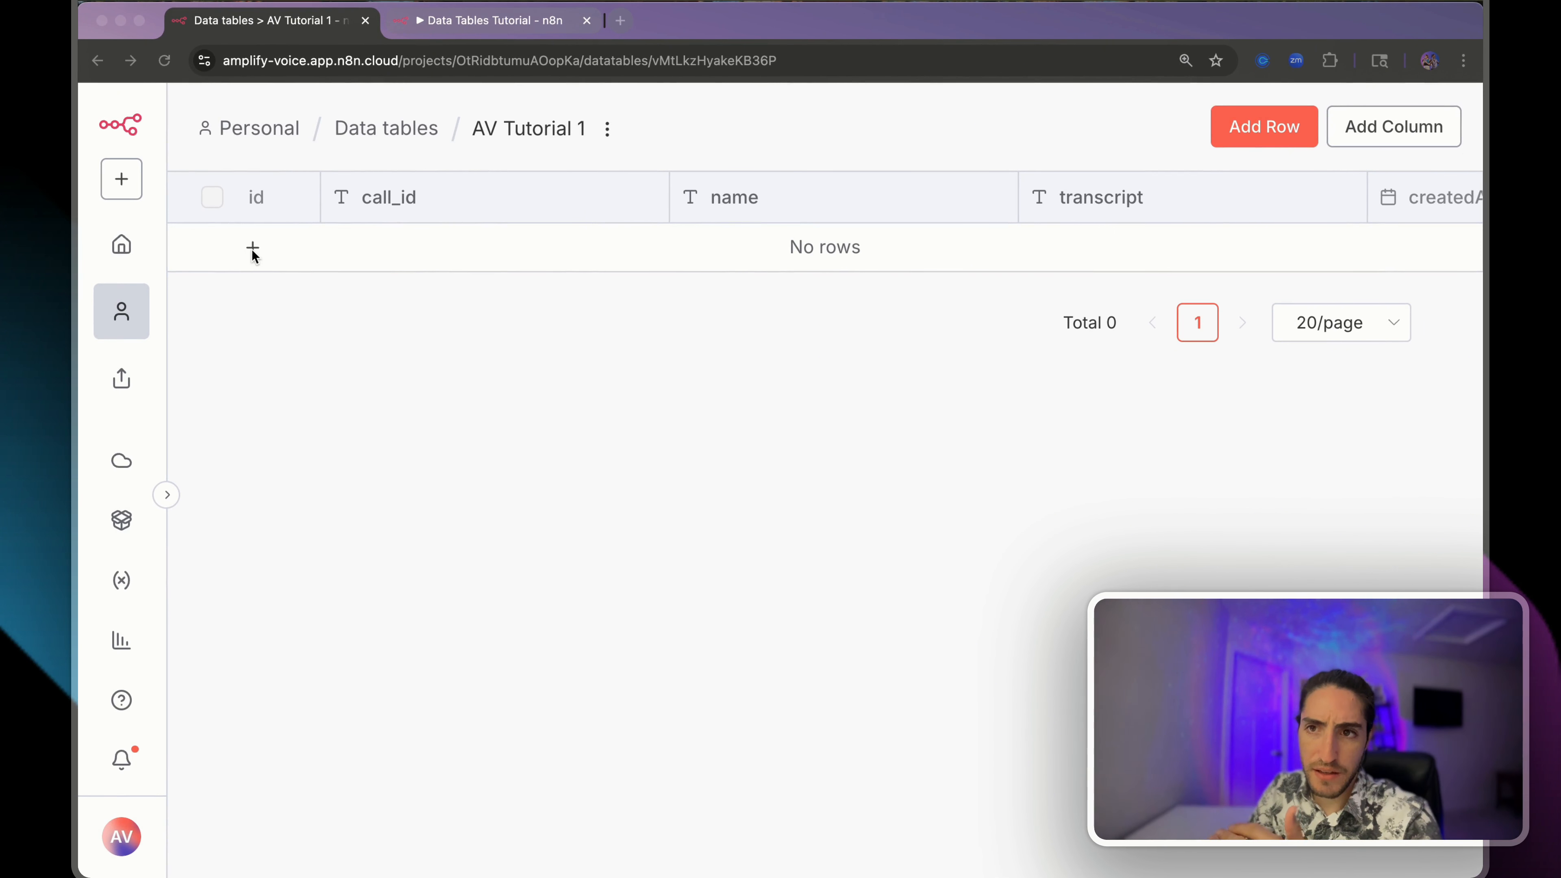
- Fill row one with a sample call_id, the caller's name and a transcript, then add a blank row
{"action": "left_click", "coordinate": [254, 249]}
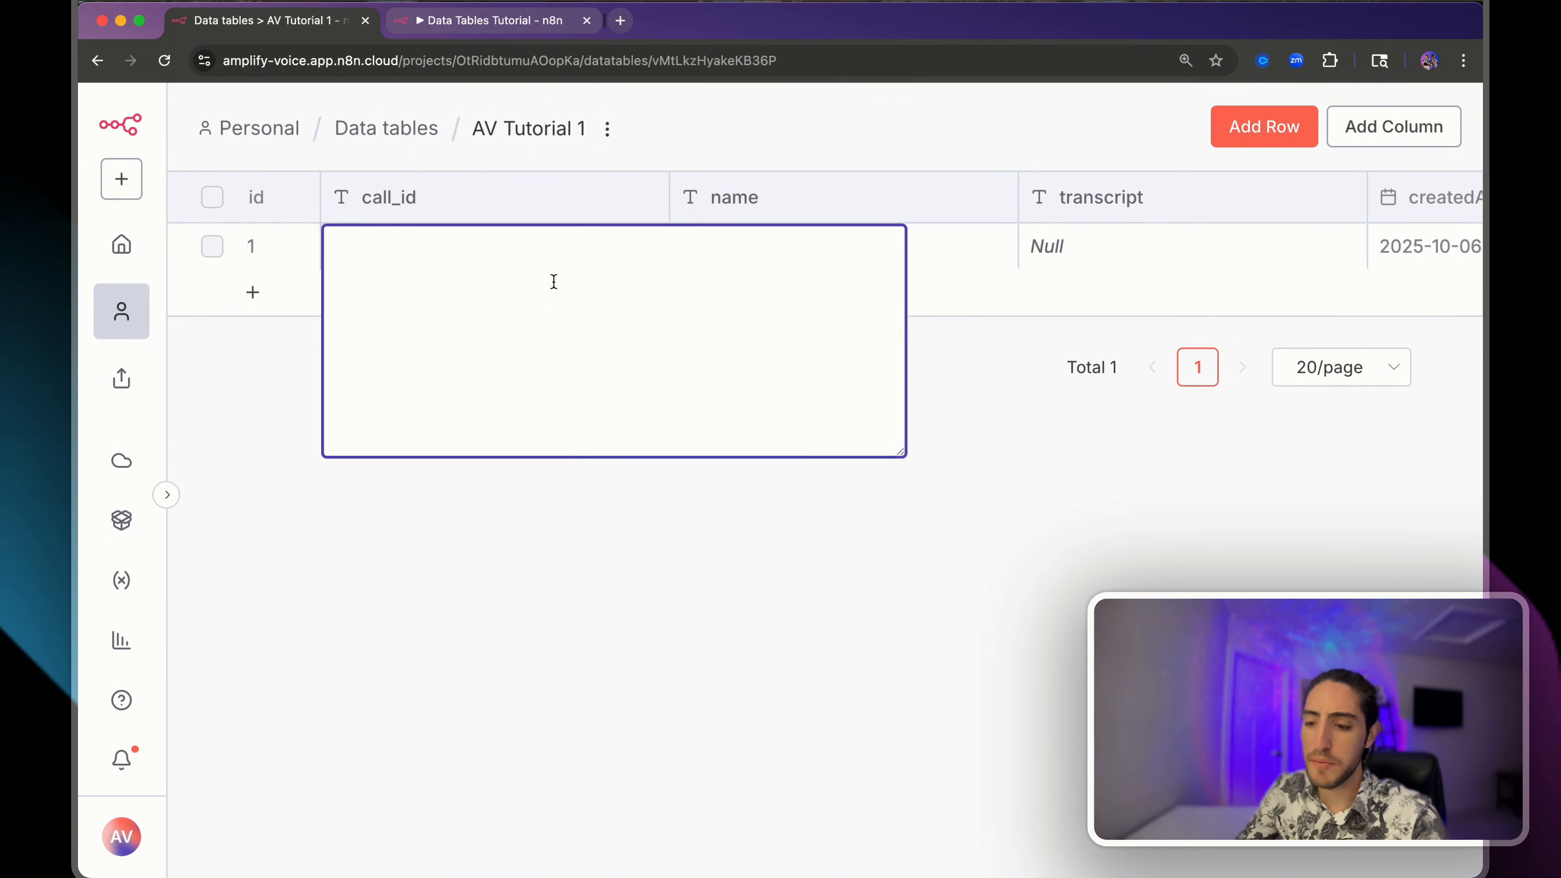
{"action": "type", "text": "call_3b238923rh"}
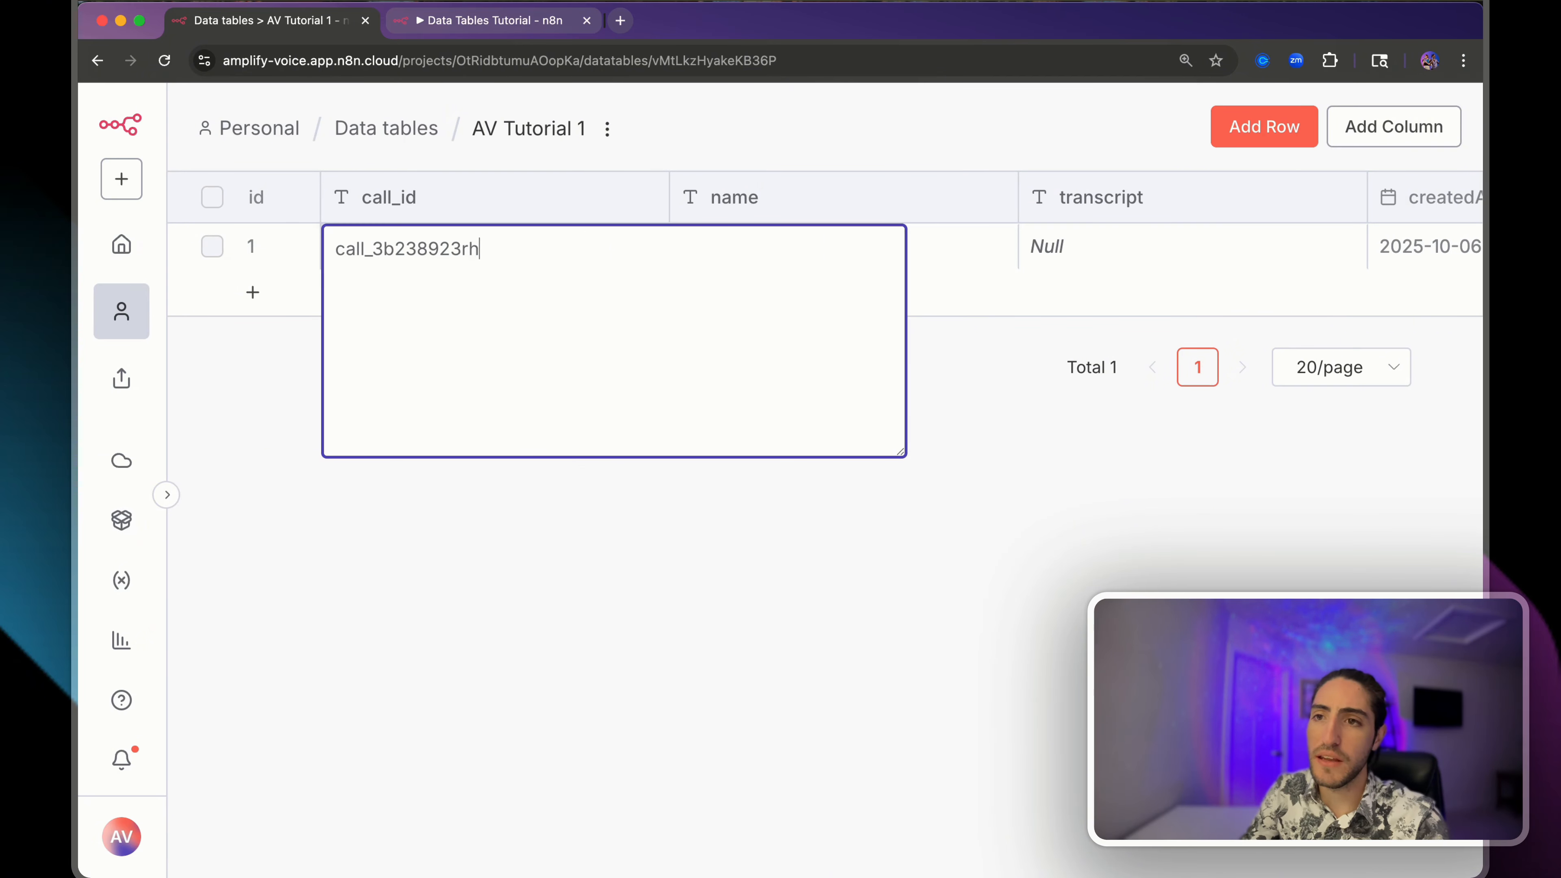
{"action": "type", "text": "23r"}
{"action": "key", "text": "Tab"}
{"action": "type", "text": "Alejo"}
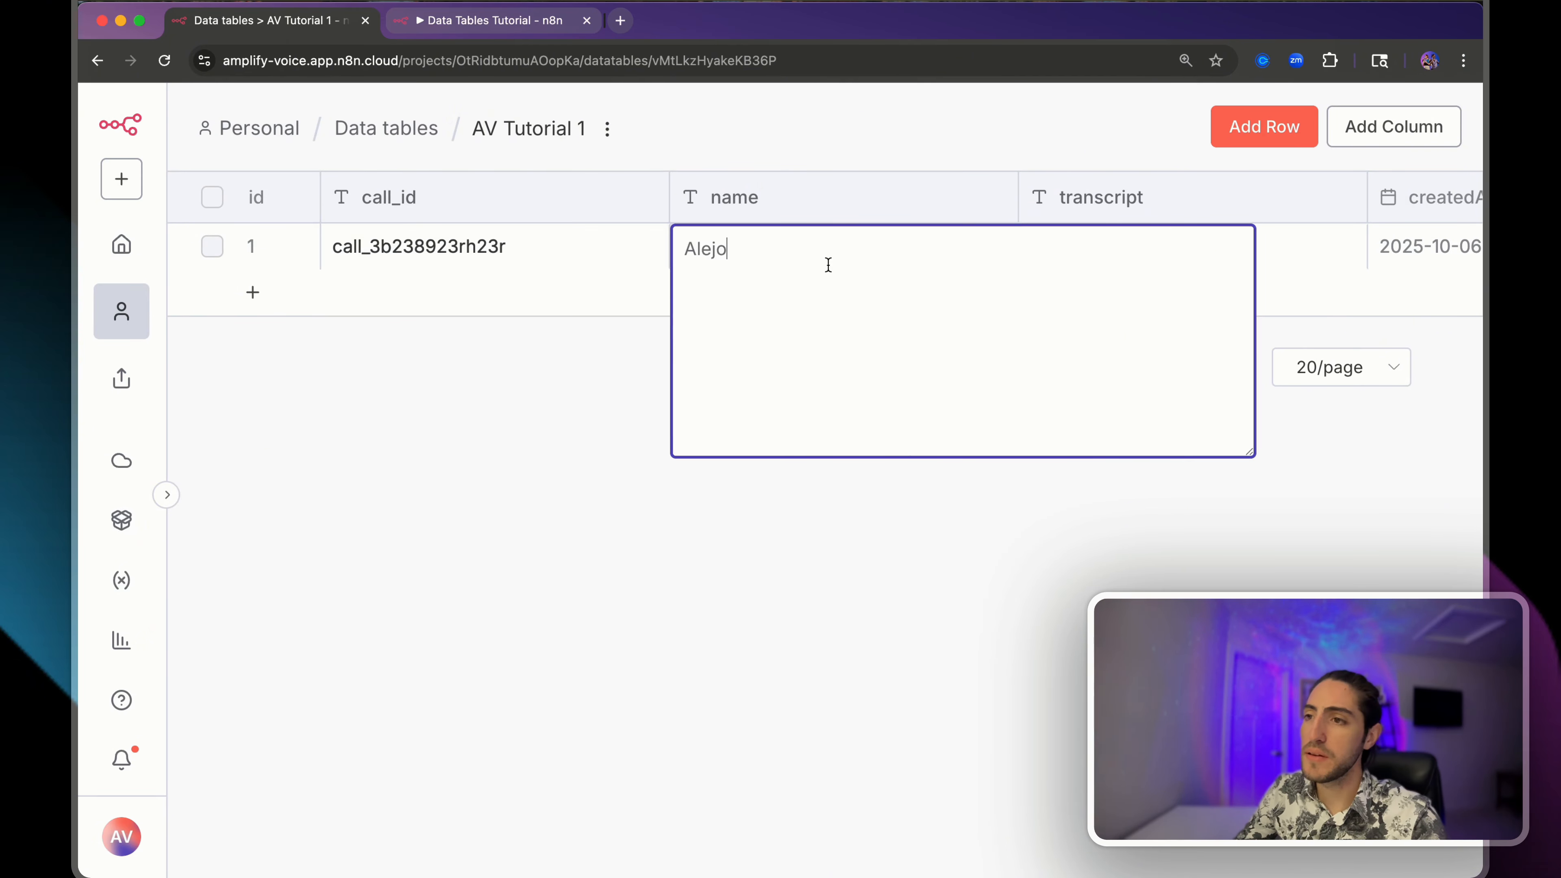
{"action": "key", "text": "Return"}
{"action": "left_click", "coordinate": [1167, 251]}
{"action": "type", "text": "Agent:"}
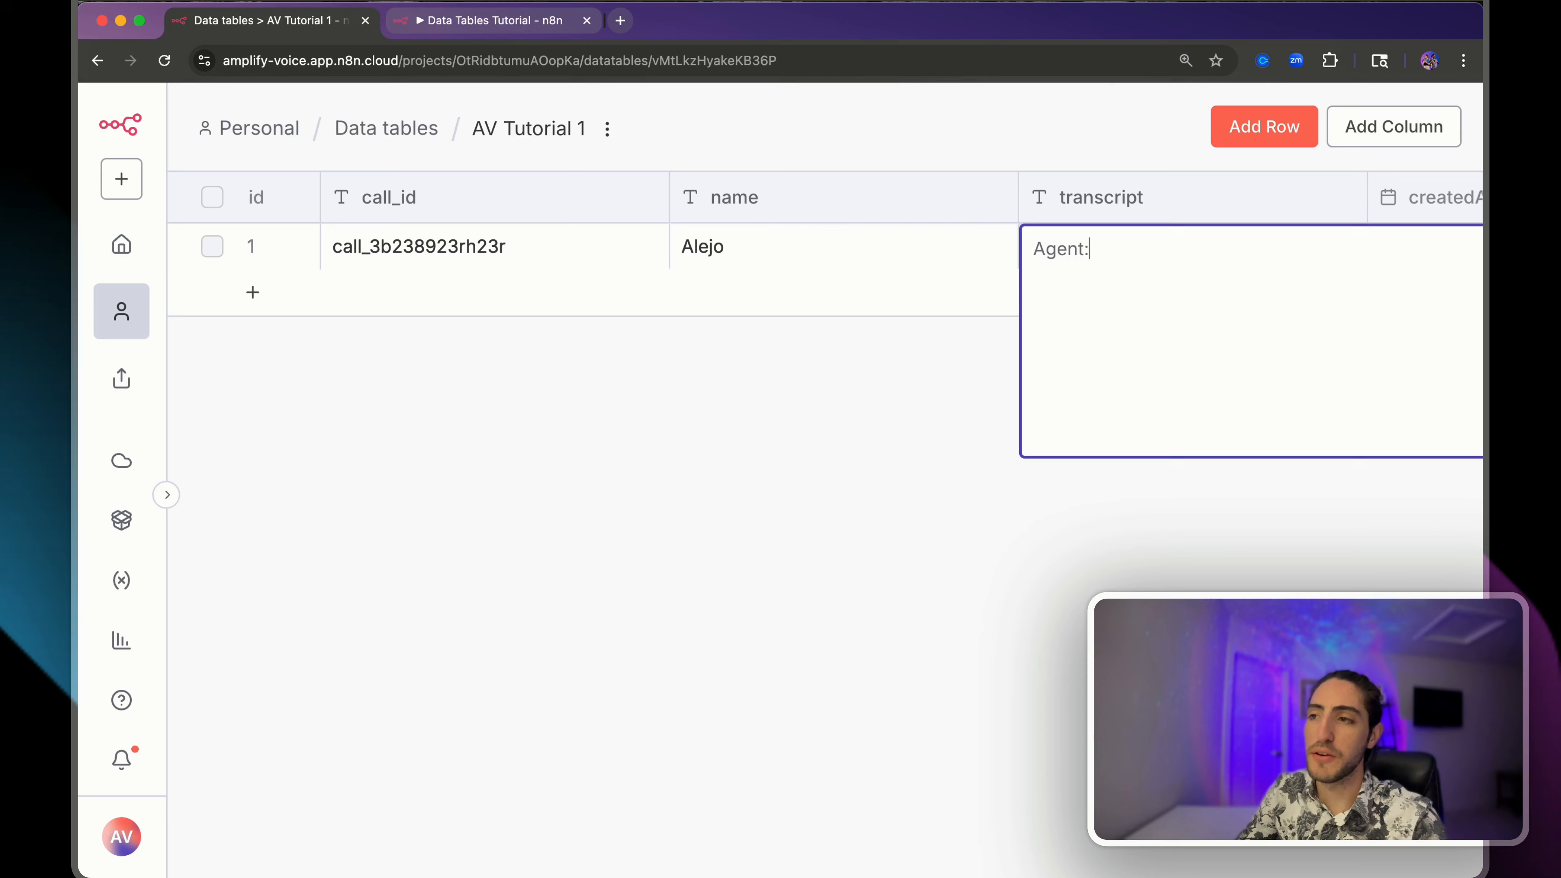
{"action": "key", "text": "Return"}
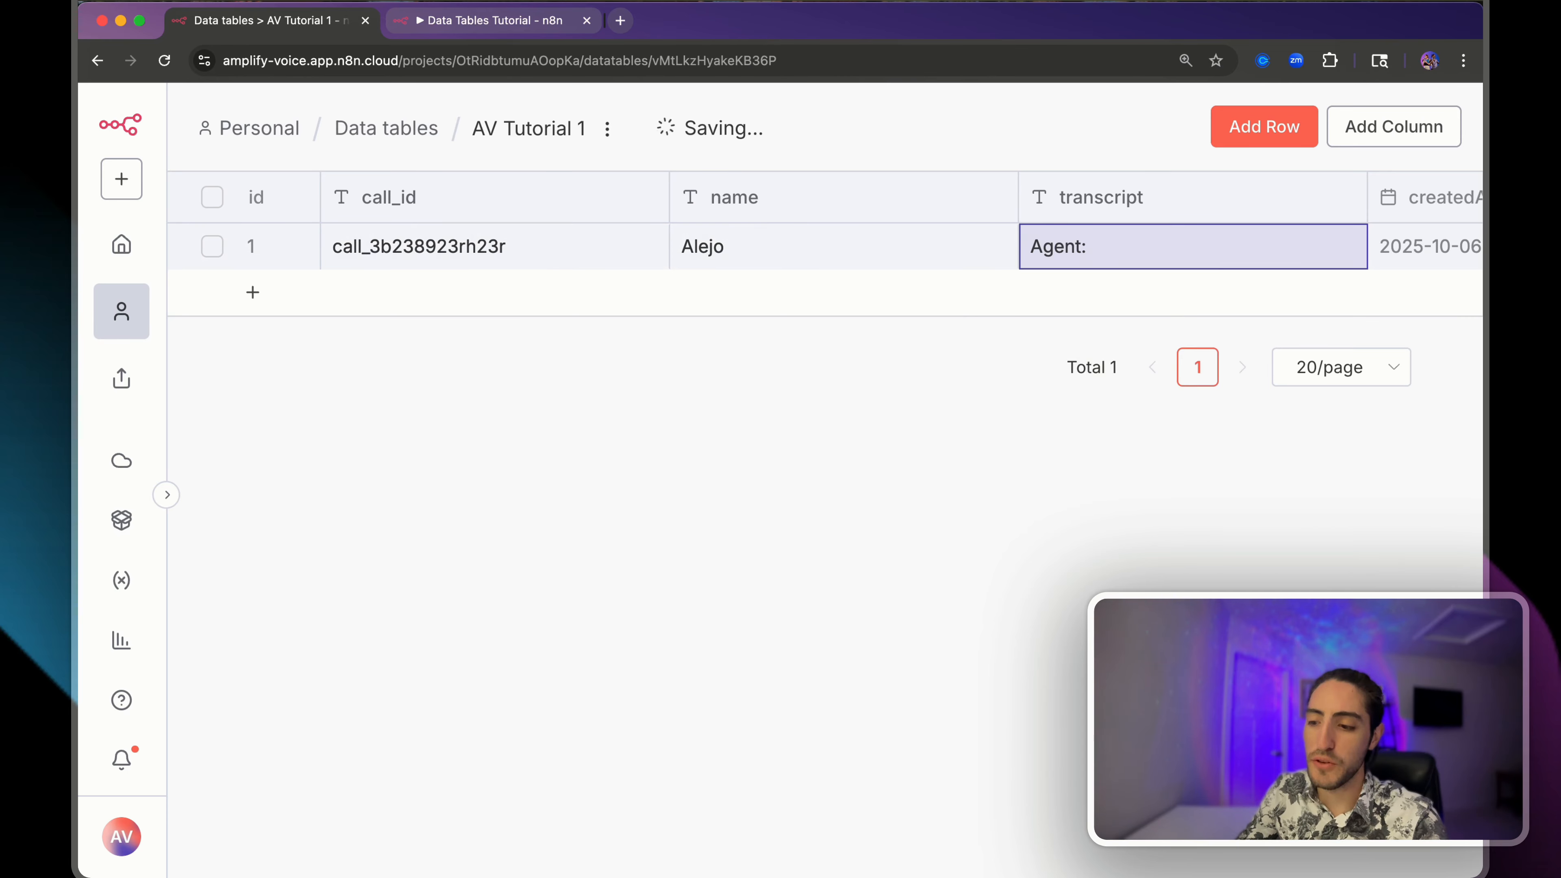
{"action": "left_click", "coordinate": [253, 294]}
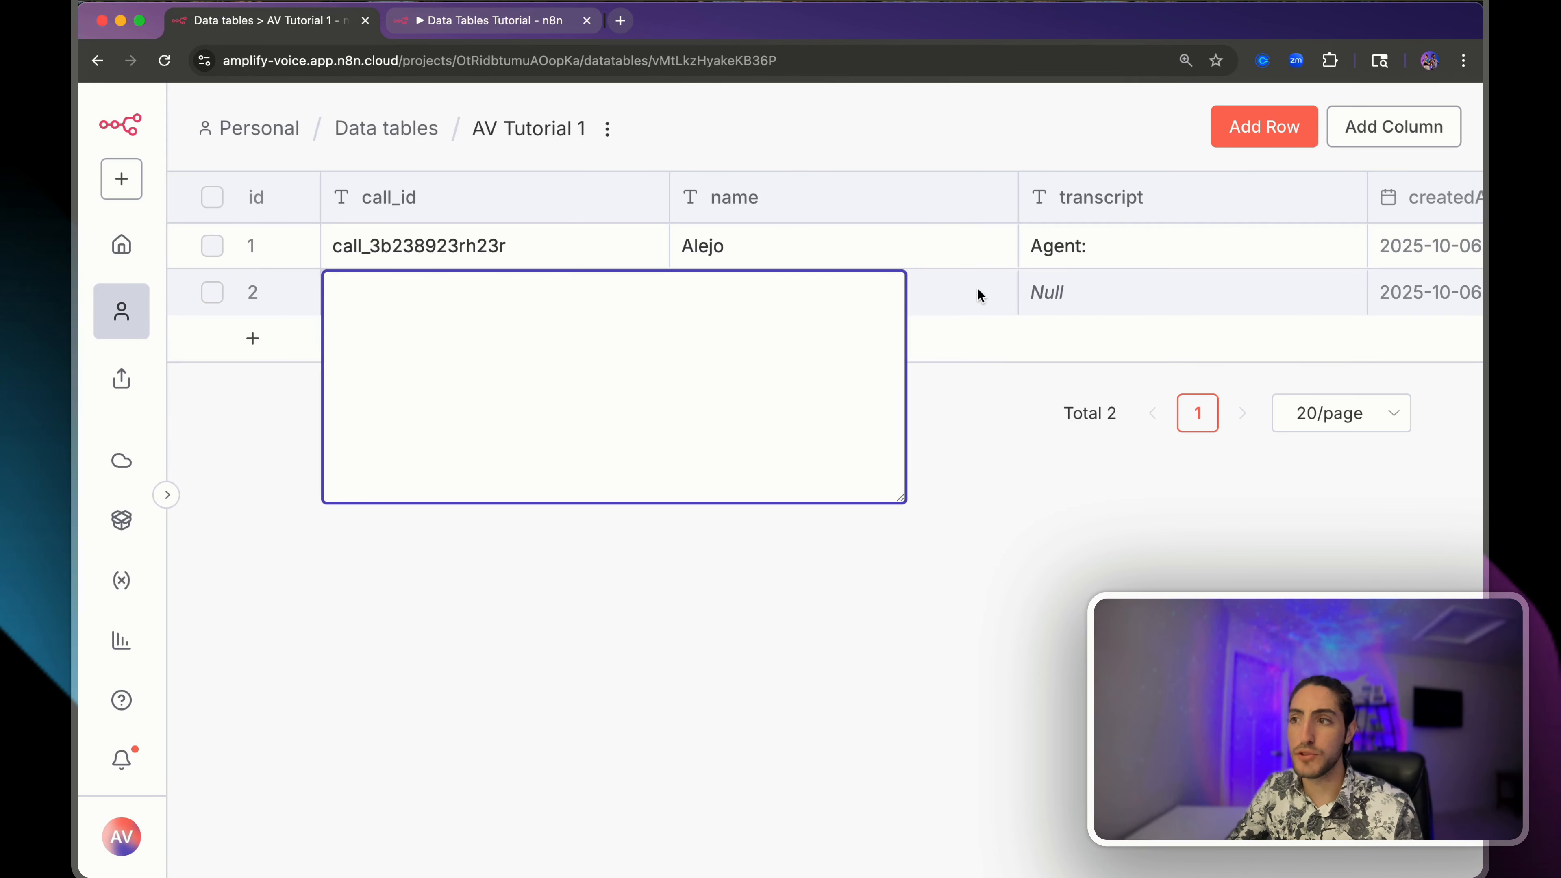
{"action": "left_click", "coordinate": [934, 443]}
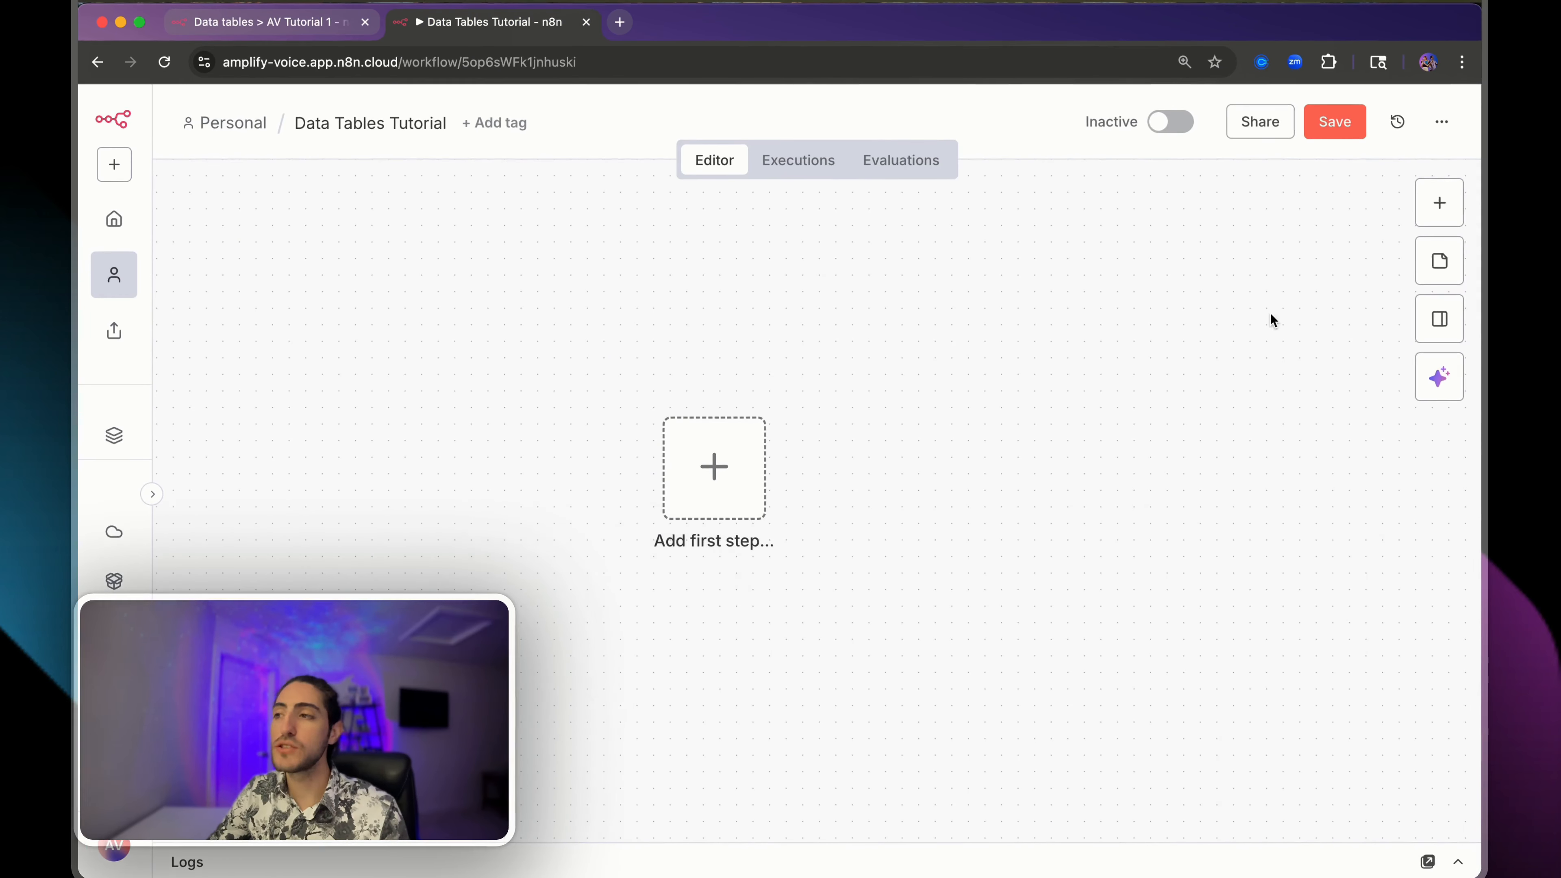
- Search the first-step list for 'data' and open the Data table node's options
{"action": "left_click", "coordinate": [1436, 204]}
{"action": "type", "text": "data"}
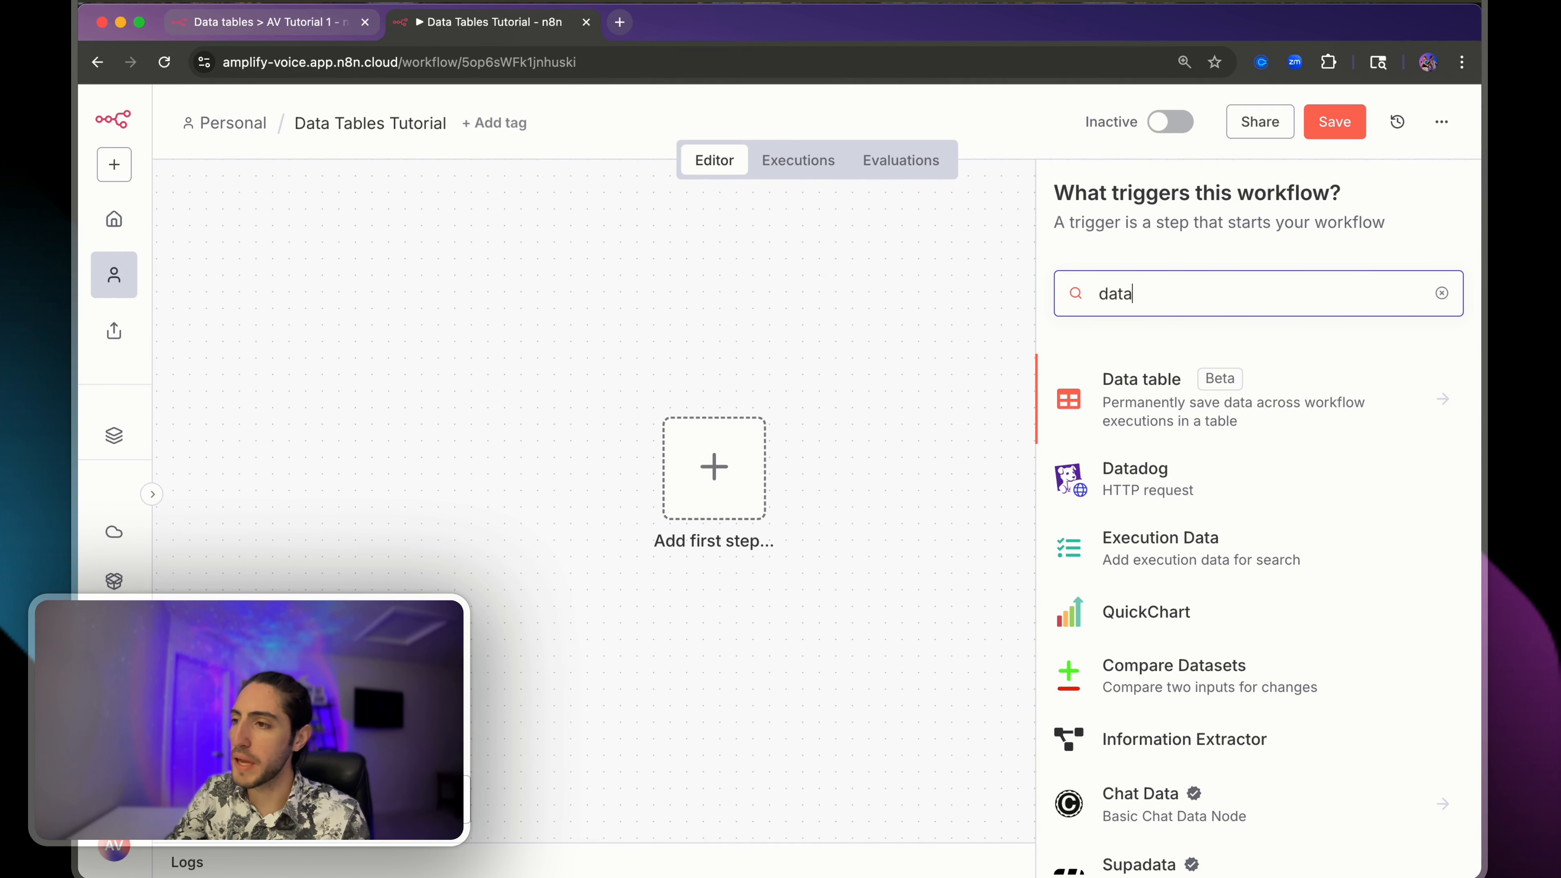
{"action": "left_click", "coordinate": [1109, 388]}
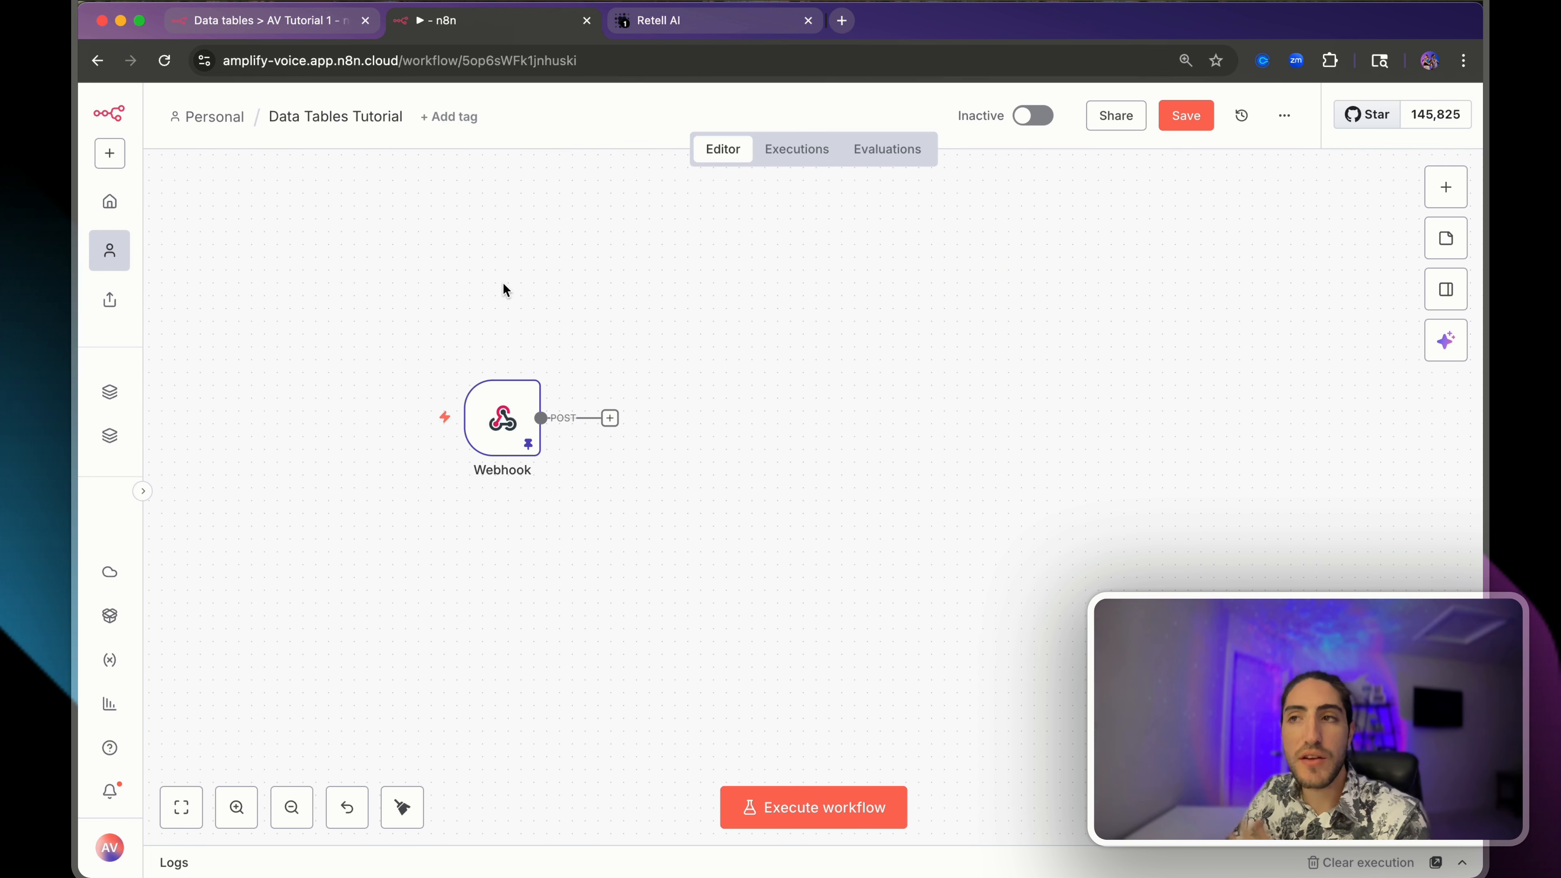
{"action": "left_click", "coordinate": [719, 23]}
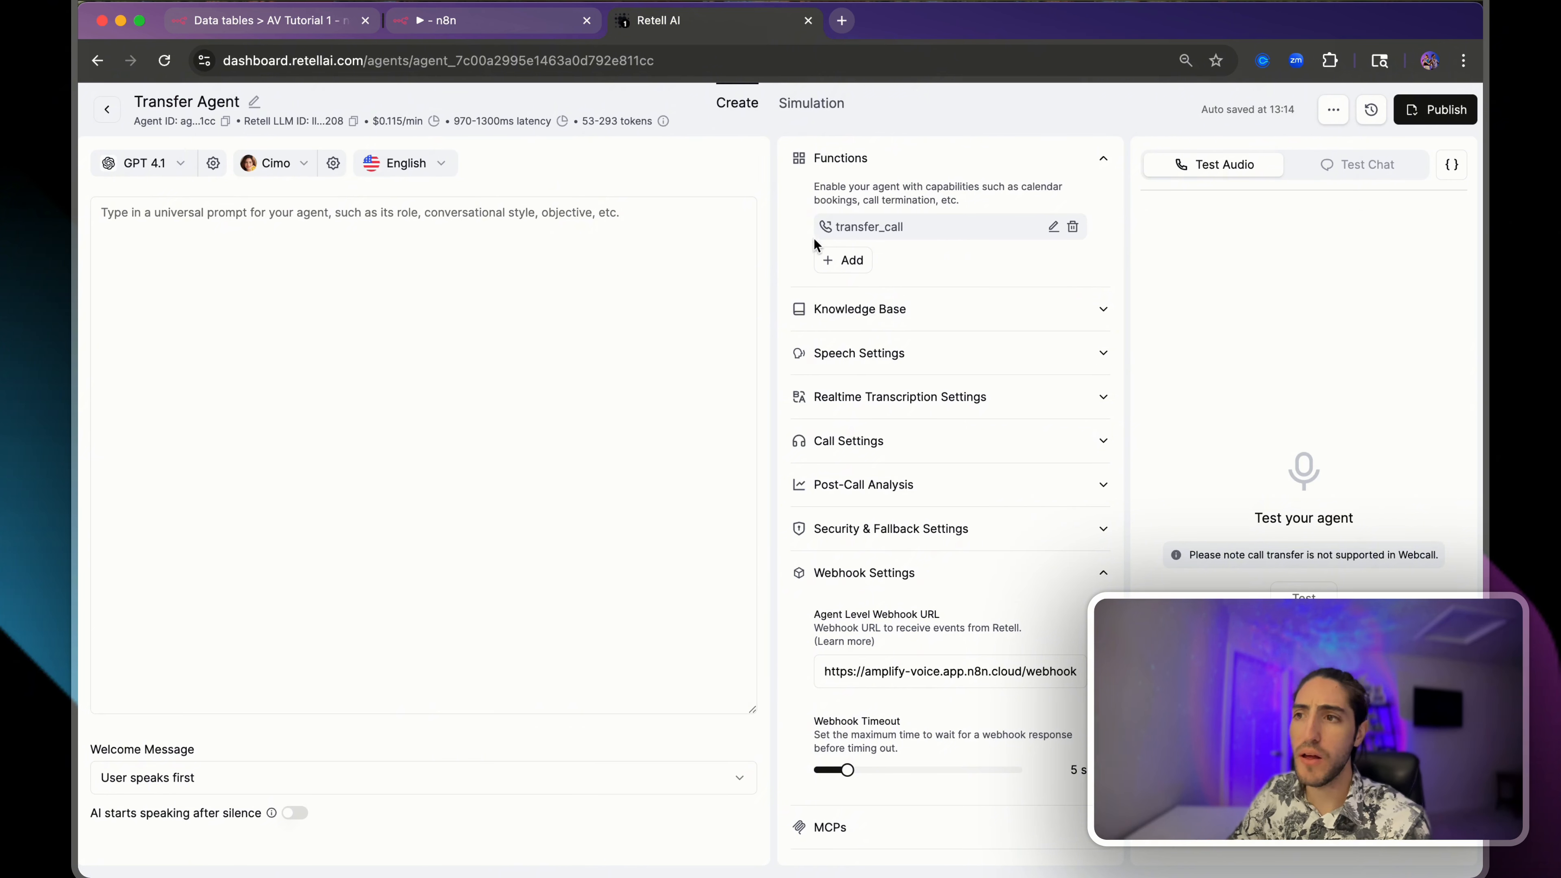
{"action": "left_click_drag", "start_coordinate": [920, 236], "coordinate": [834, 227]}
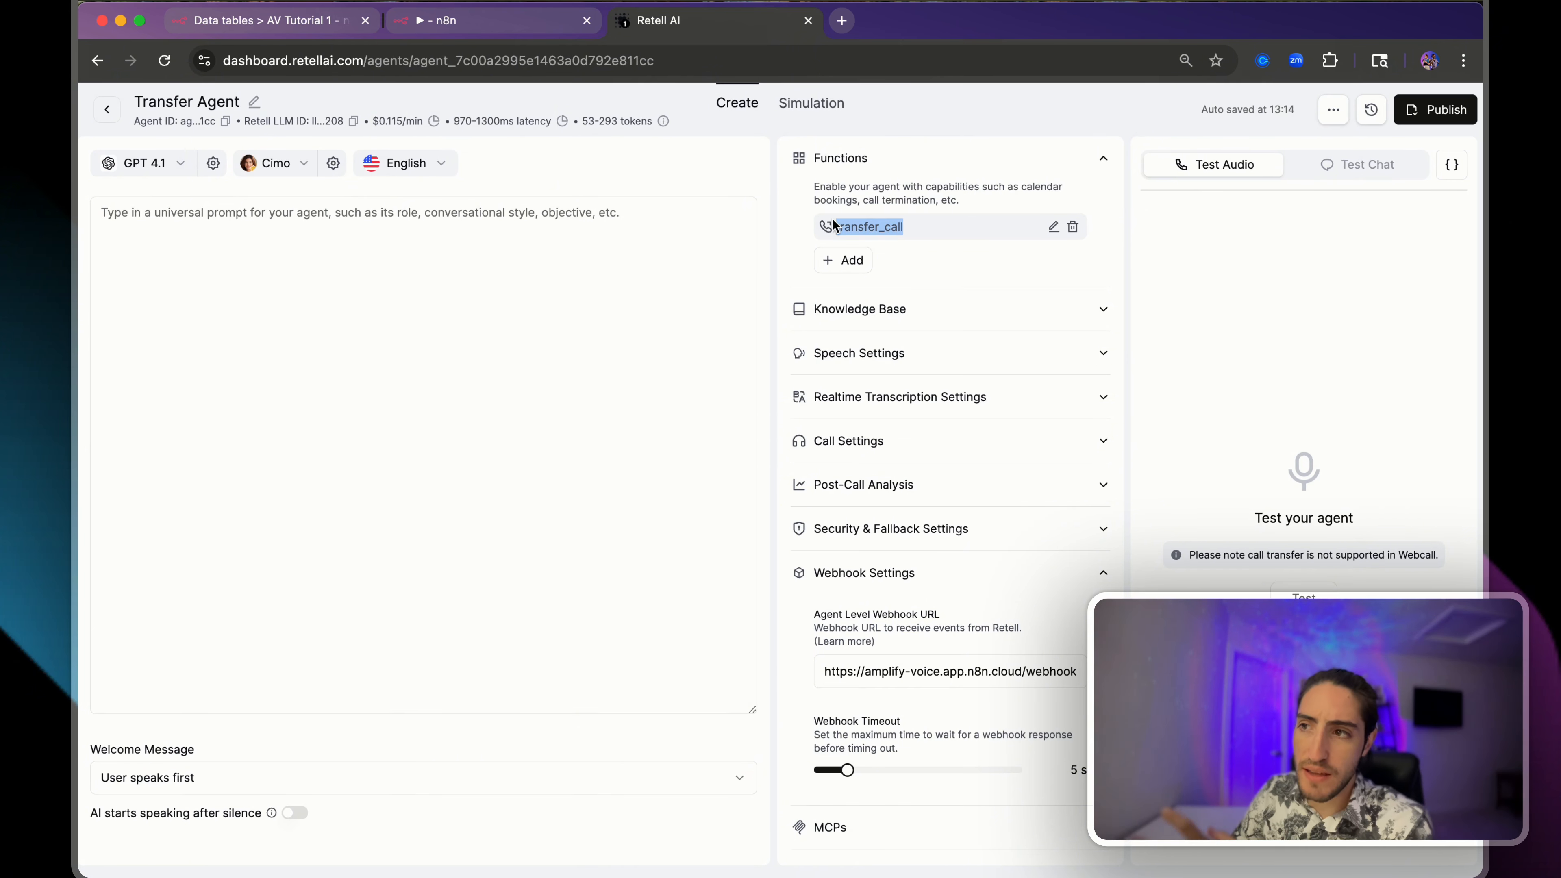
{"action": "left_click", "coordinate": [833, 224]}
{"action": "scroll", "coordinate": [833, 224], "scroll_direction": "down", "scroll_amount": 1}
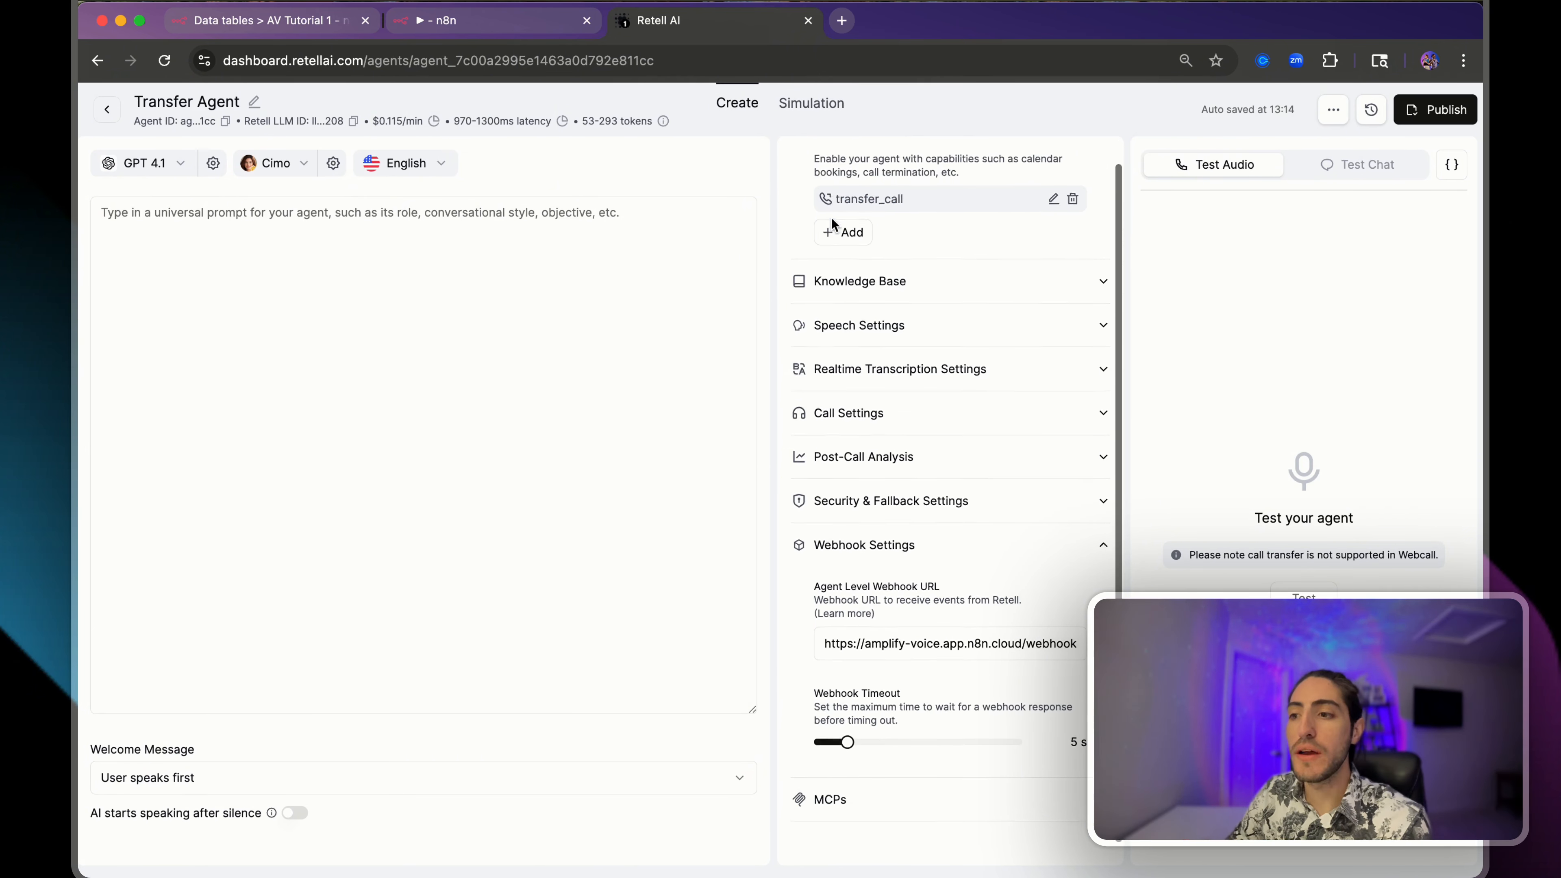
{"action": "left_click_drag", "start_coordinate": [816, 582], "coordinate": [903, 613]}
{"action": "left_click", "coordinate": [941, 623]}
{"action": "left_click", "coordinate": [626, 293]}
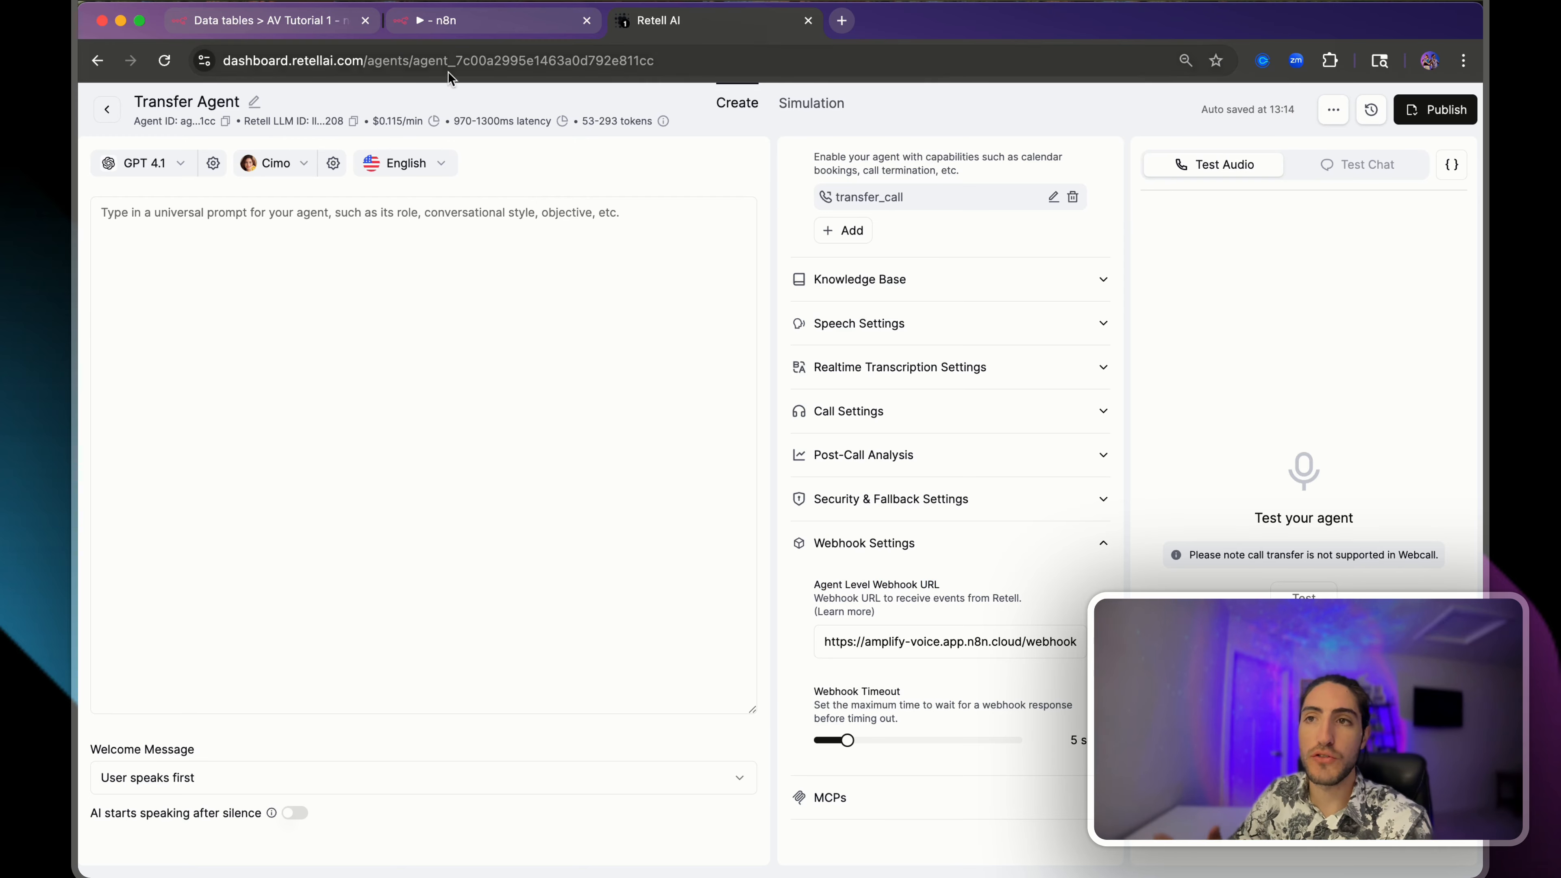
{"action": "left_click", "coordinate": [486, 20]}
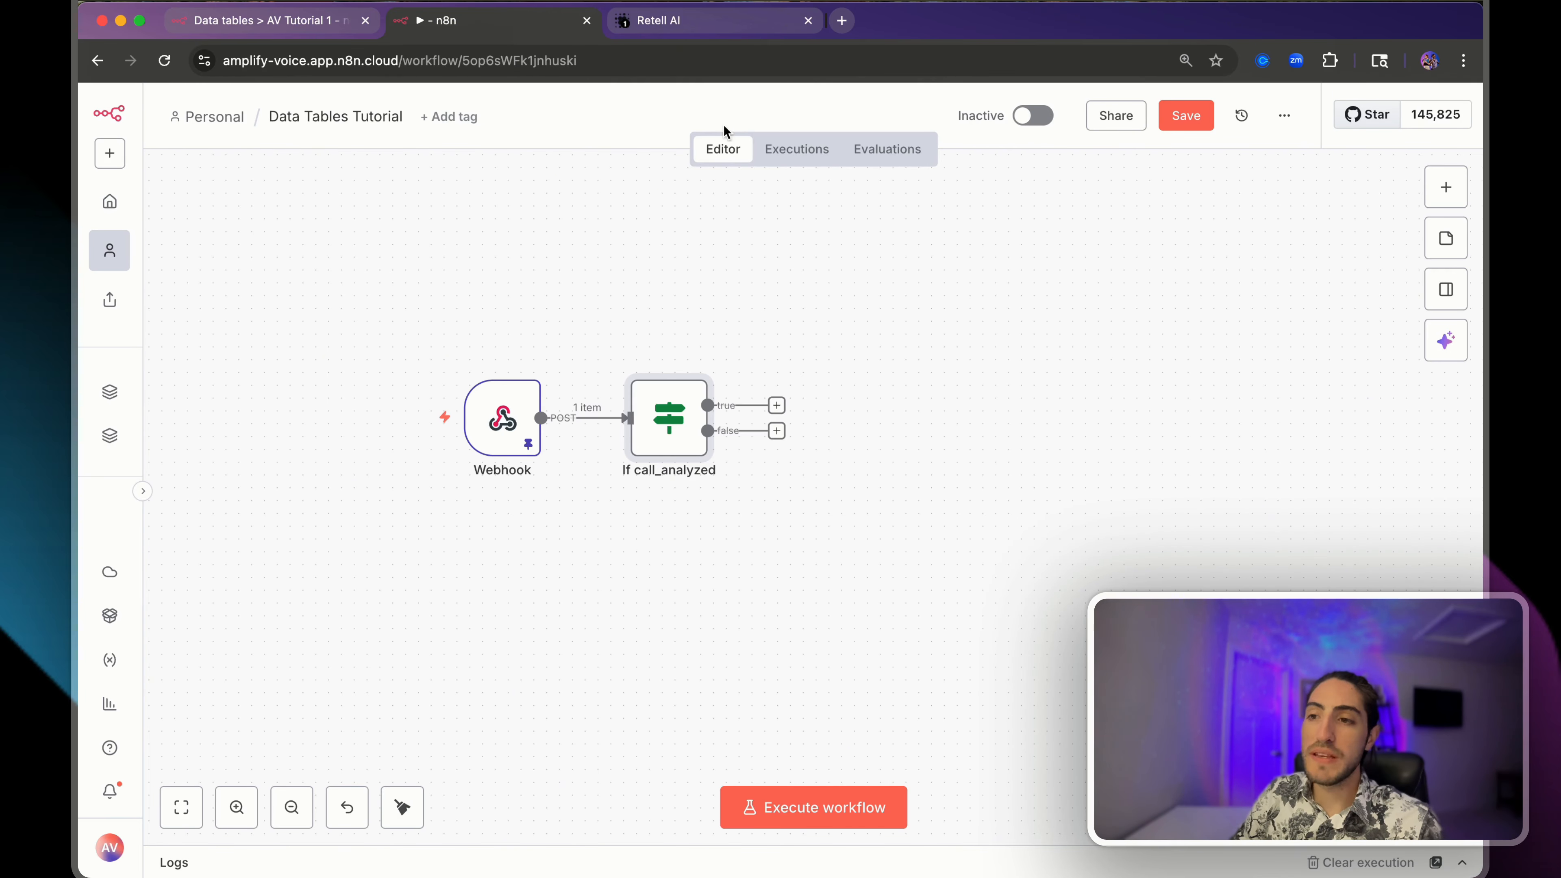
- Inspect the call_analyzed comparison value and close the If node
{"action": "double_click", "coordinate": [667, 423]}
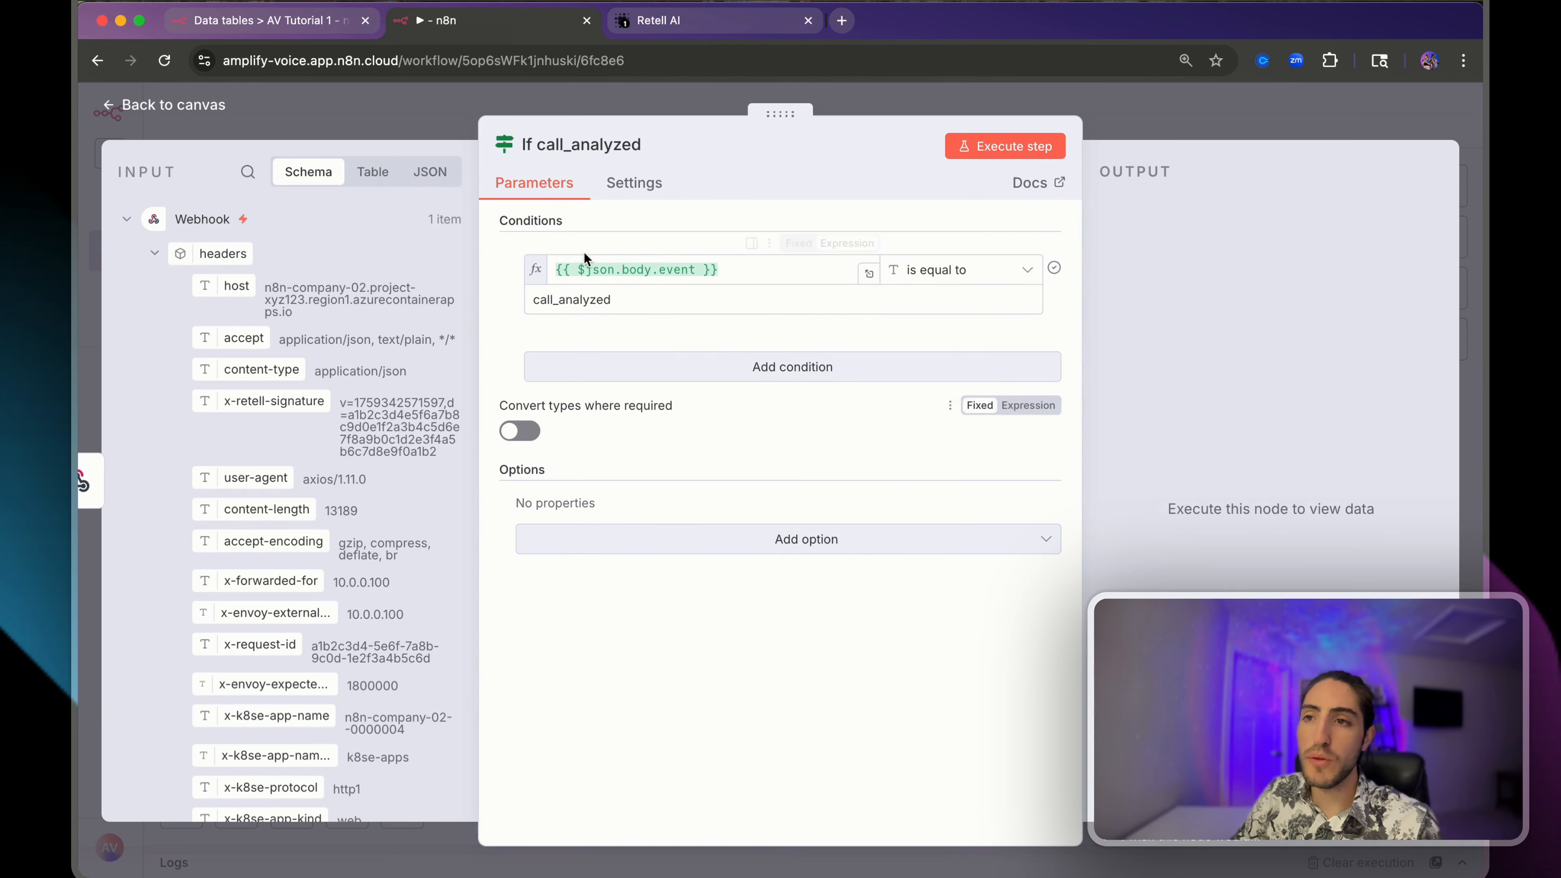
{"action": "left_click", "coordinate": [617, 300]}
{"action": "left_click_drag", "start_coordinate": [617, 300], "coordinate": [517, 300]}
{"action": "left_click", "coordinate": [524, 92]}
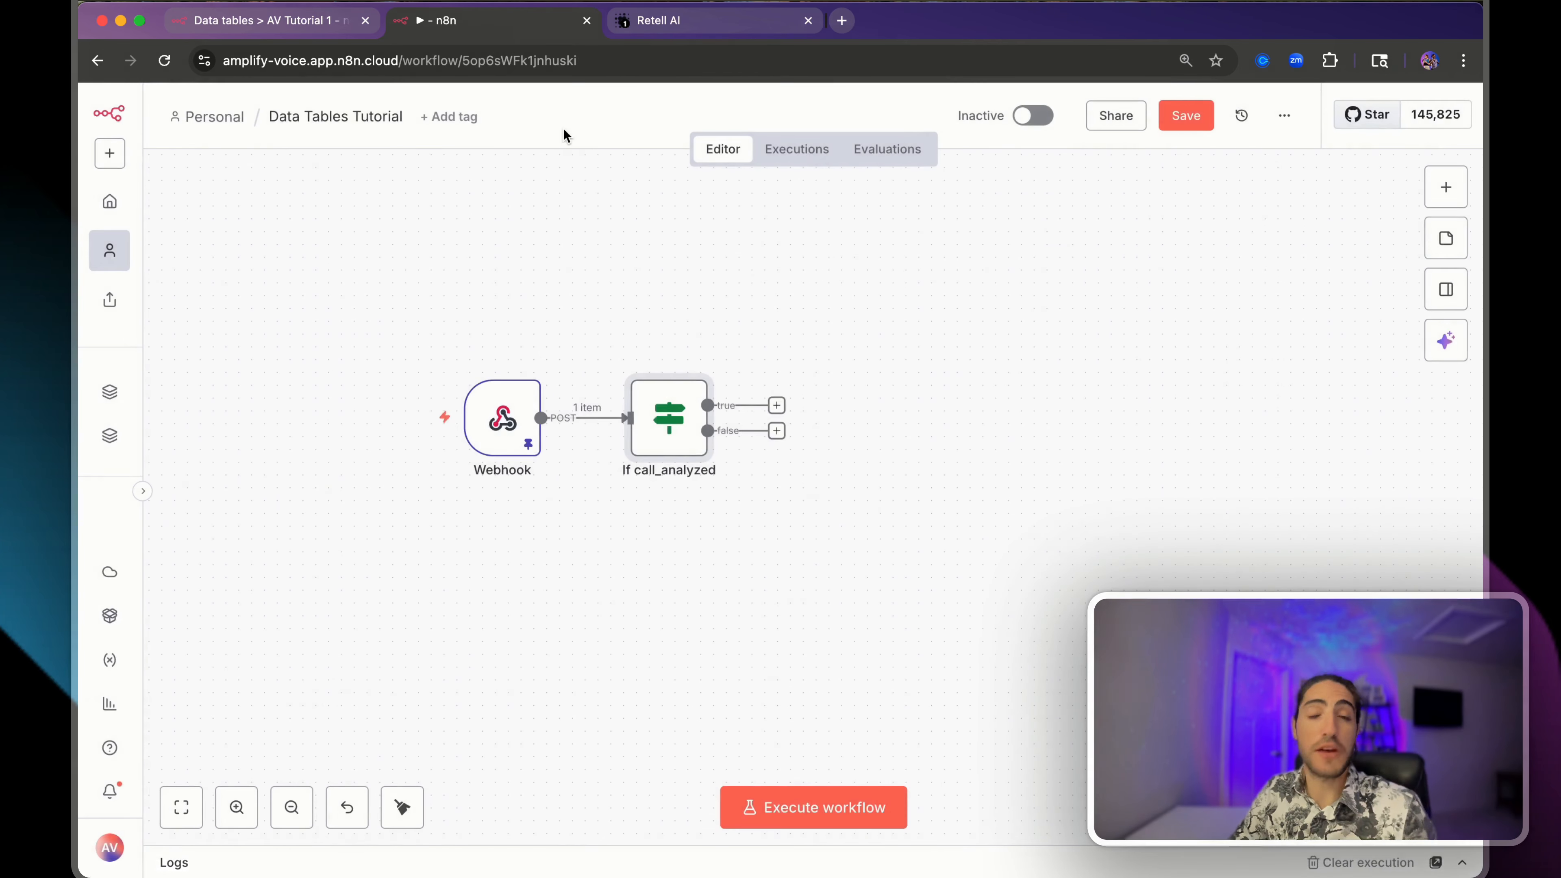
- Check the AV Tutorial 1 data table, then add a step on the If node's true branch
{"action": "left_click", "coordinate": [367, 55]}
{"action": "left_click", "coordinate": [310, 21]}
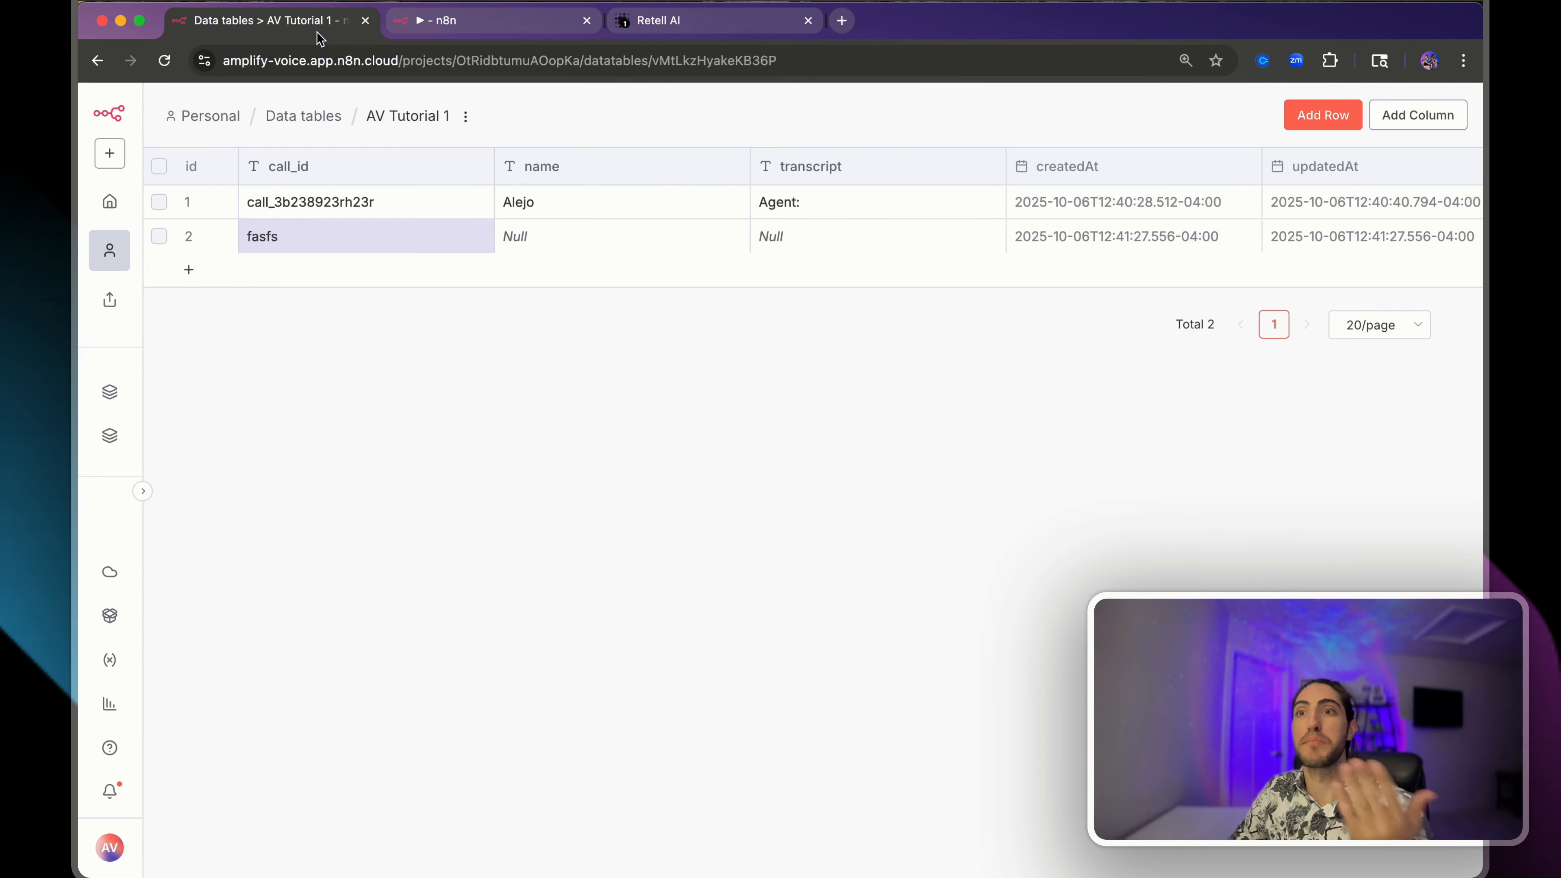
{"action": "left_click", "coordinate": [479, 31]}
{"action": "left_click", "coordinate": [776, 404]}
- Add a Data table Insert row step targeting the AV Tutorial 1 table
{"action": "type", "text": "data"}
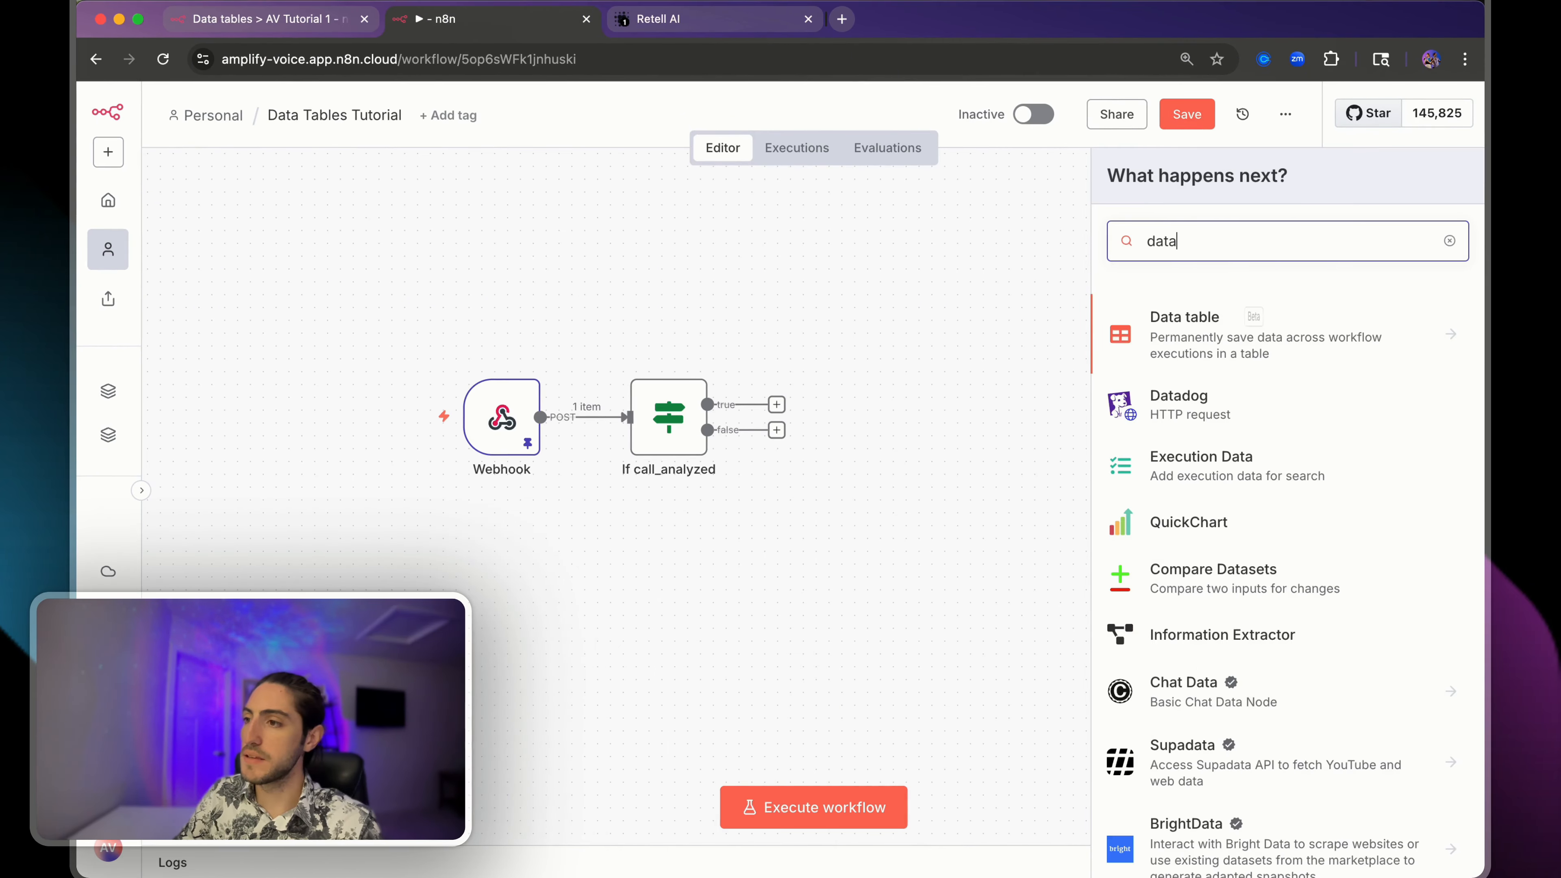
{"action": "left_click", "coordinate": [1256, 338]}
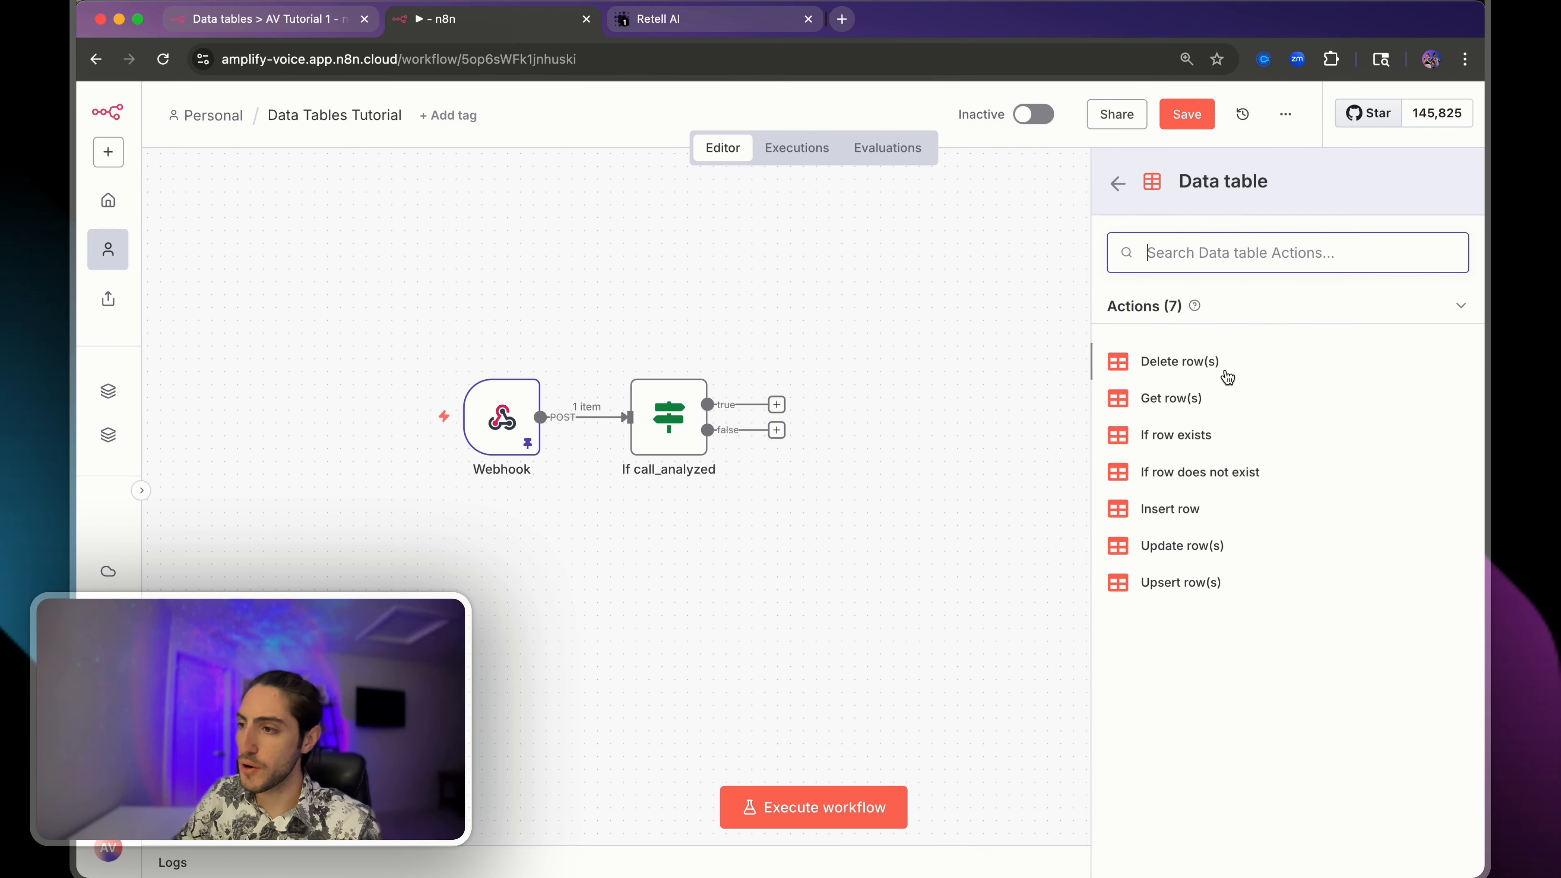
{"action": "left_click", "coordinate": [1187, 509]}
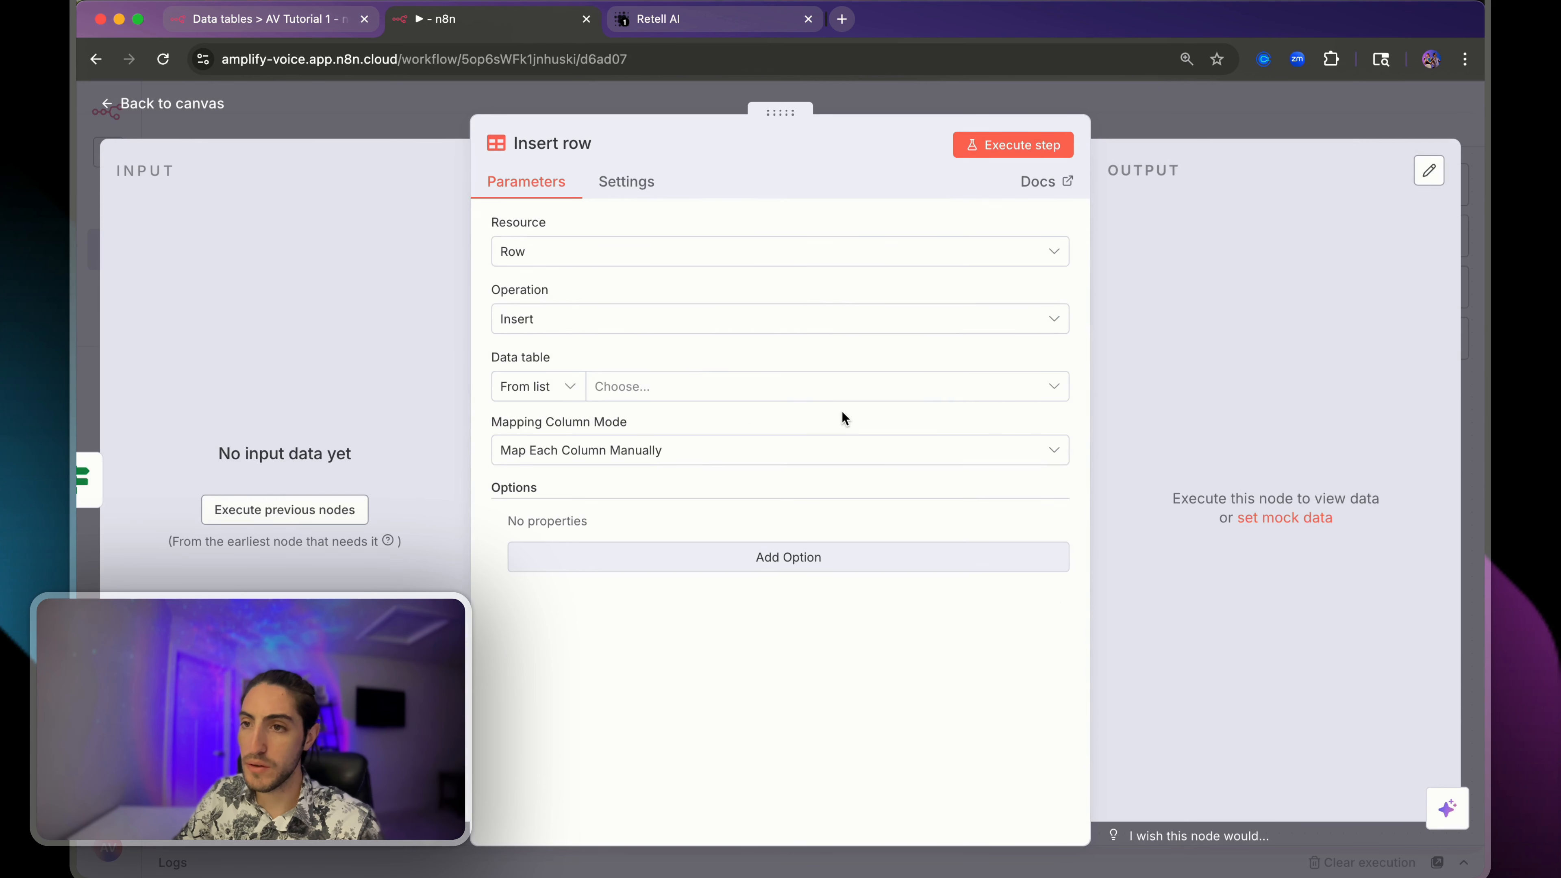
{"action": "left_click", "coordinate": [605, 386]}
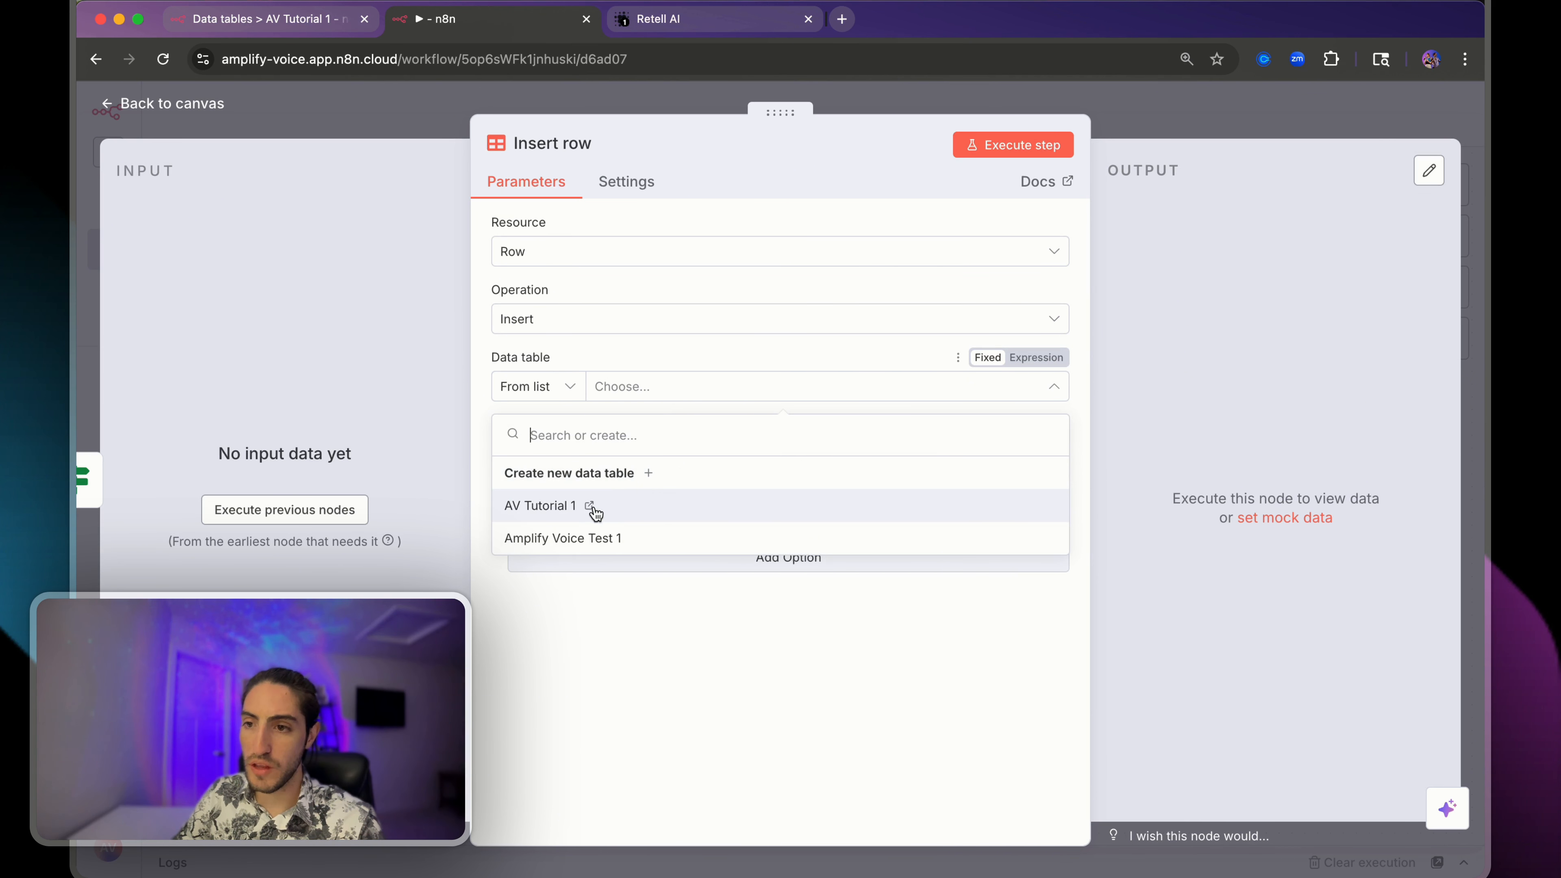
{"action": "left_click", "coordinate": [634, 508]}
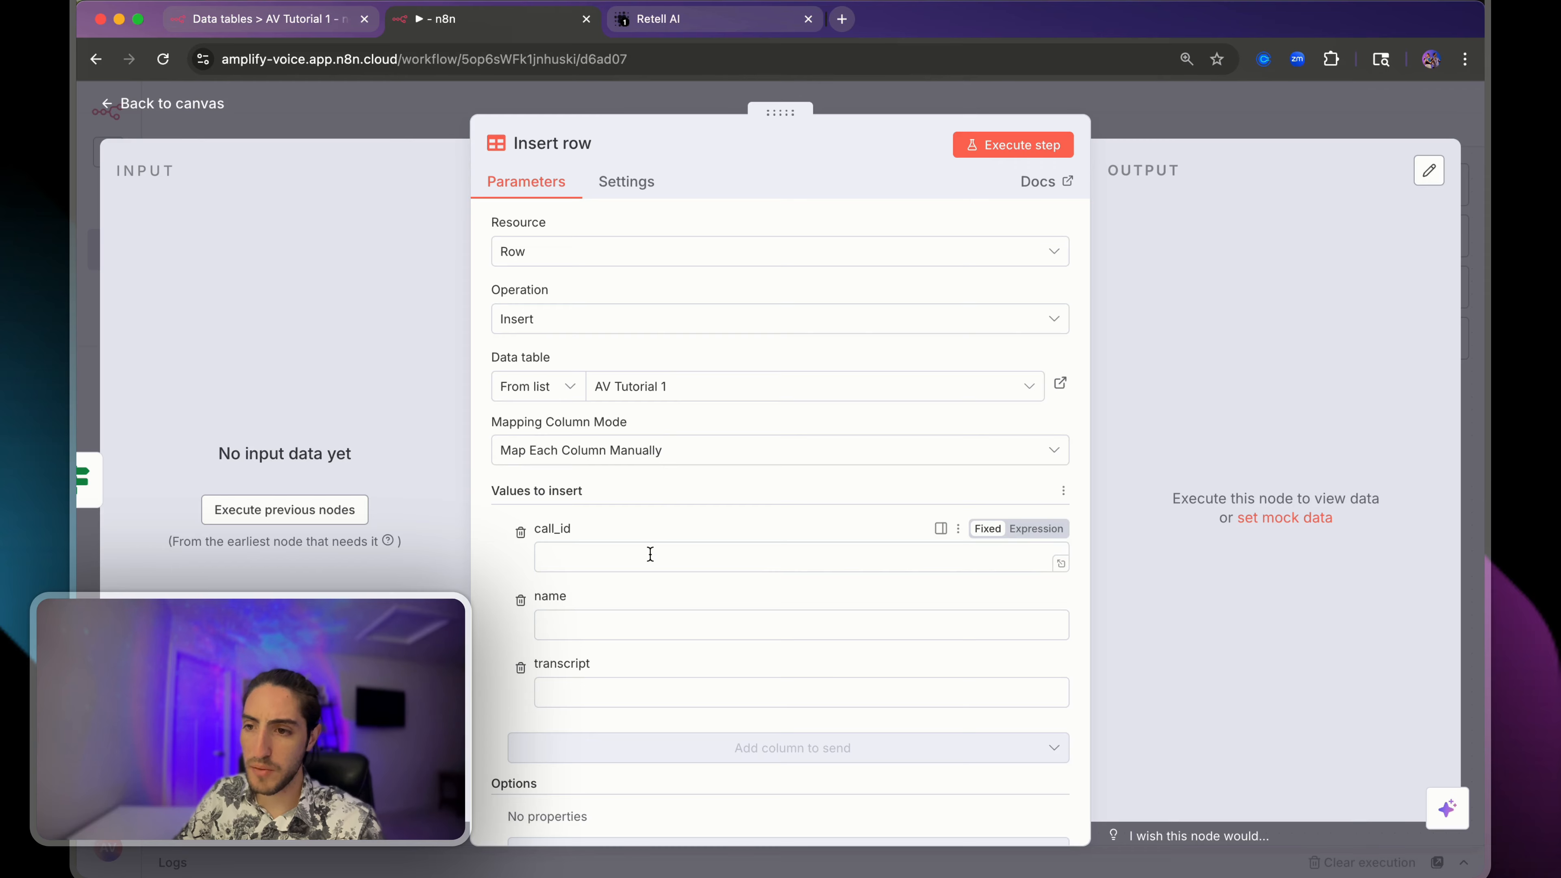
{"action": "scroll", "coordinate": [650, 550], "scroll_direction": "down", "scroll_amount": 1}
- Map the webhook's body.call.call_id into the call_id column
{"action": "left_click", "coordinate": [625, 643]}
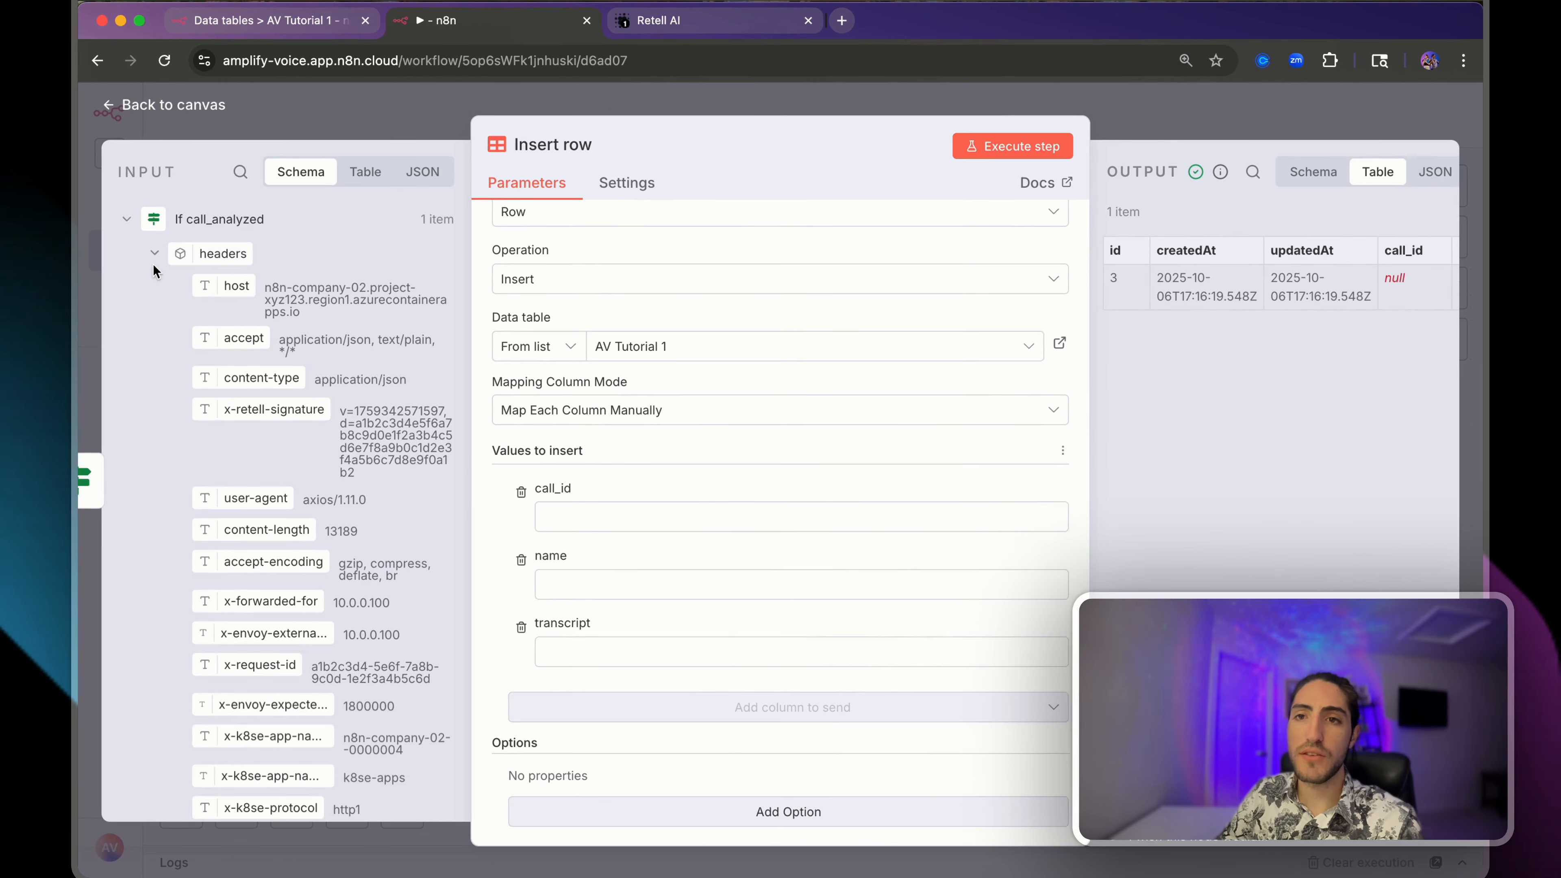
{"action": "left_click", "coordinate": [152, 254]}
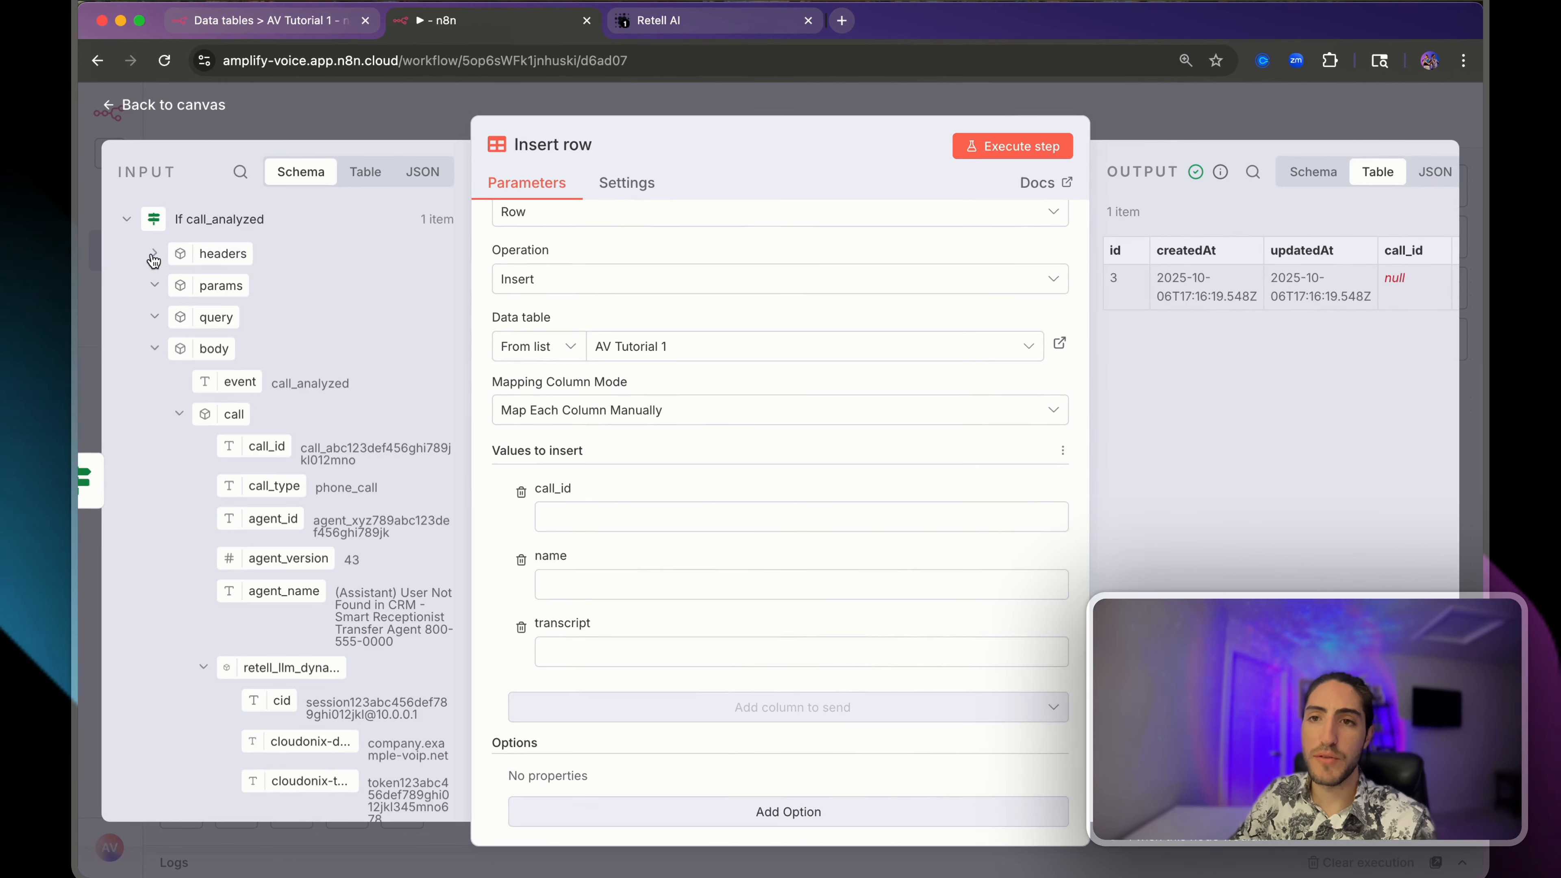
{"action": "left_click", "coordinate": [128, 219]}
{"action": "left_click", "coordinate": [129, 258]}
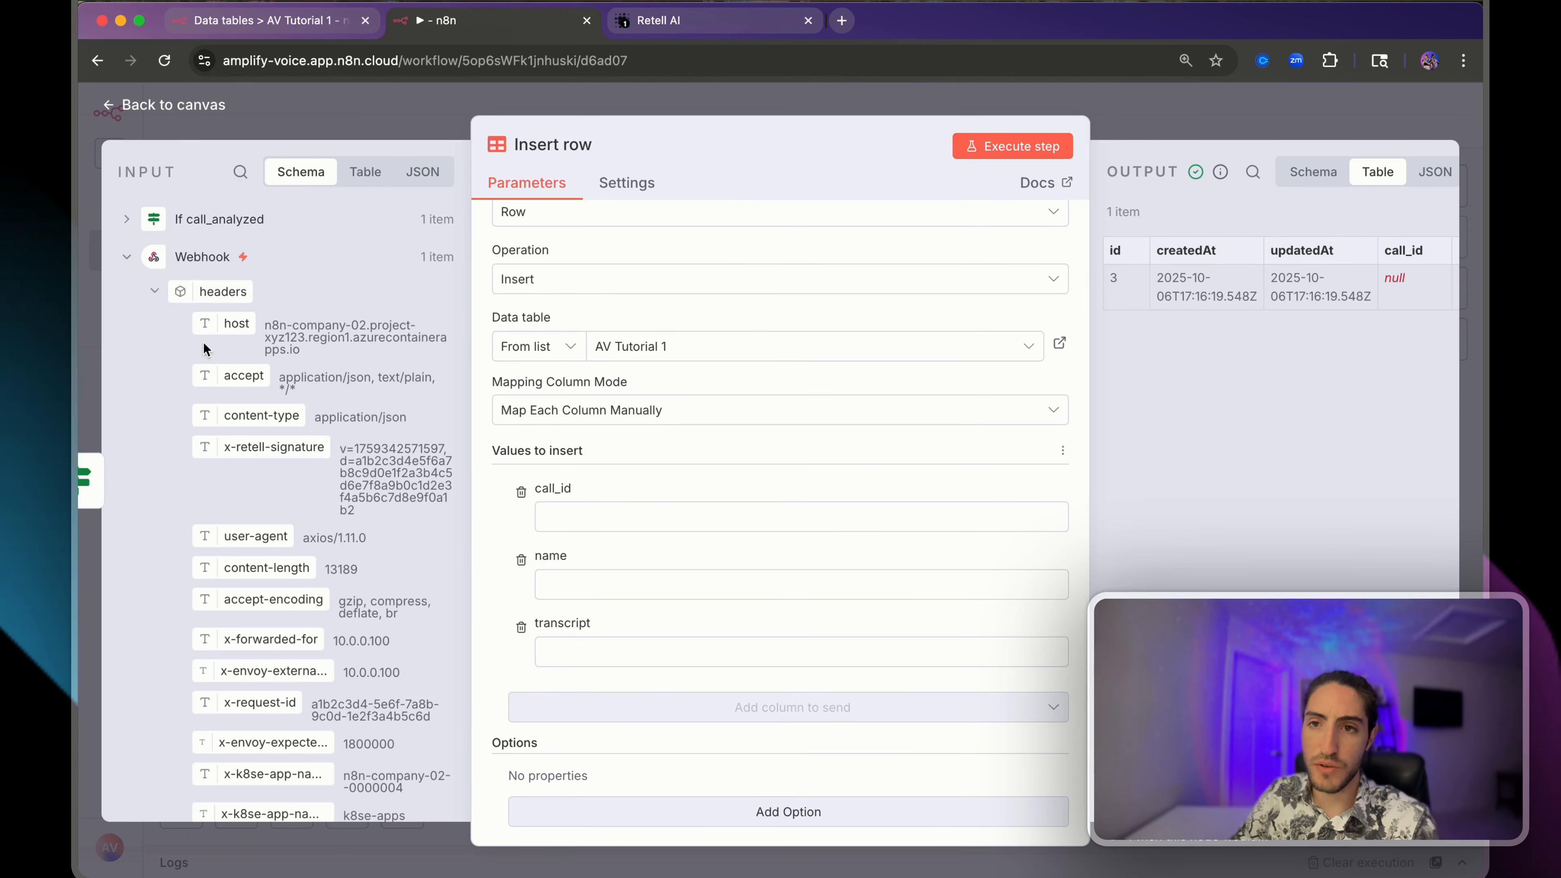
{"action": "left_click", "coordinate": [155, 291]}
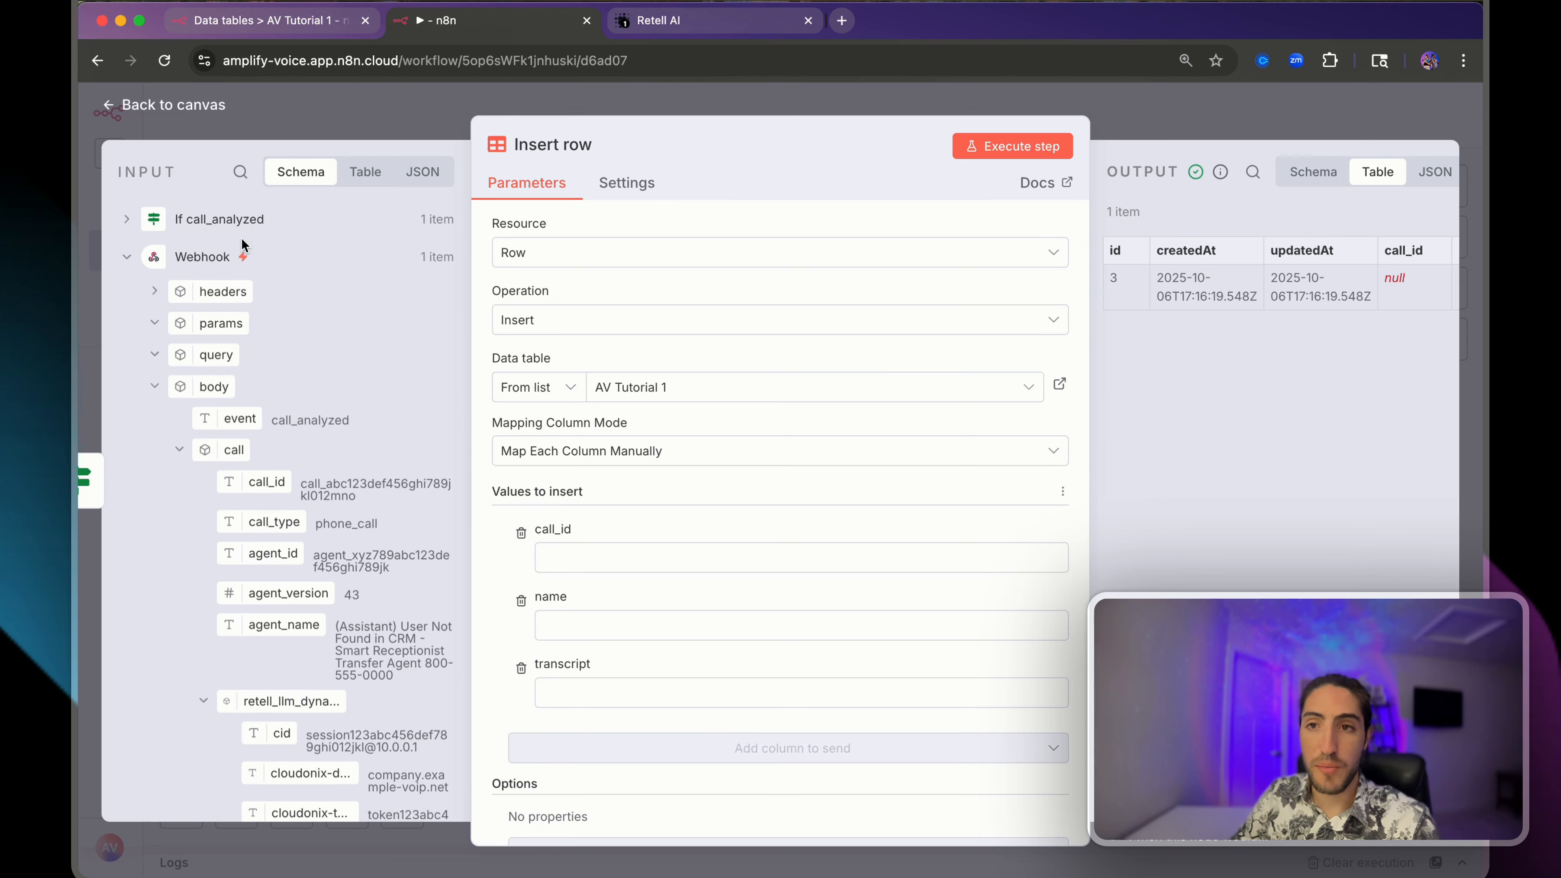
{"action": "left_click_drag", "start_coordinate": [243, 244], "coordinate": [246, 257]}
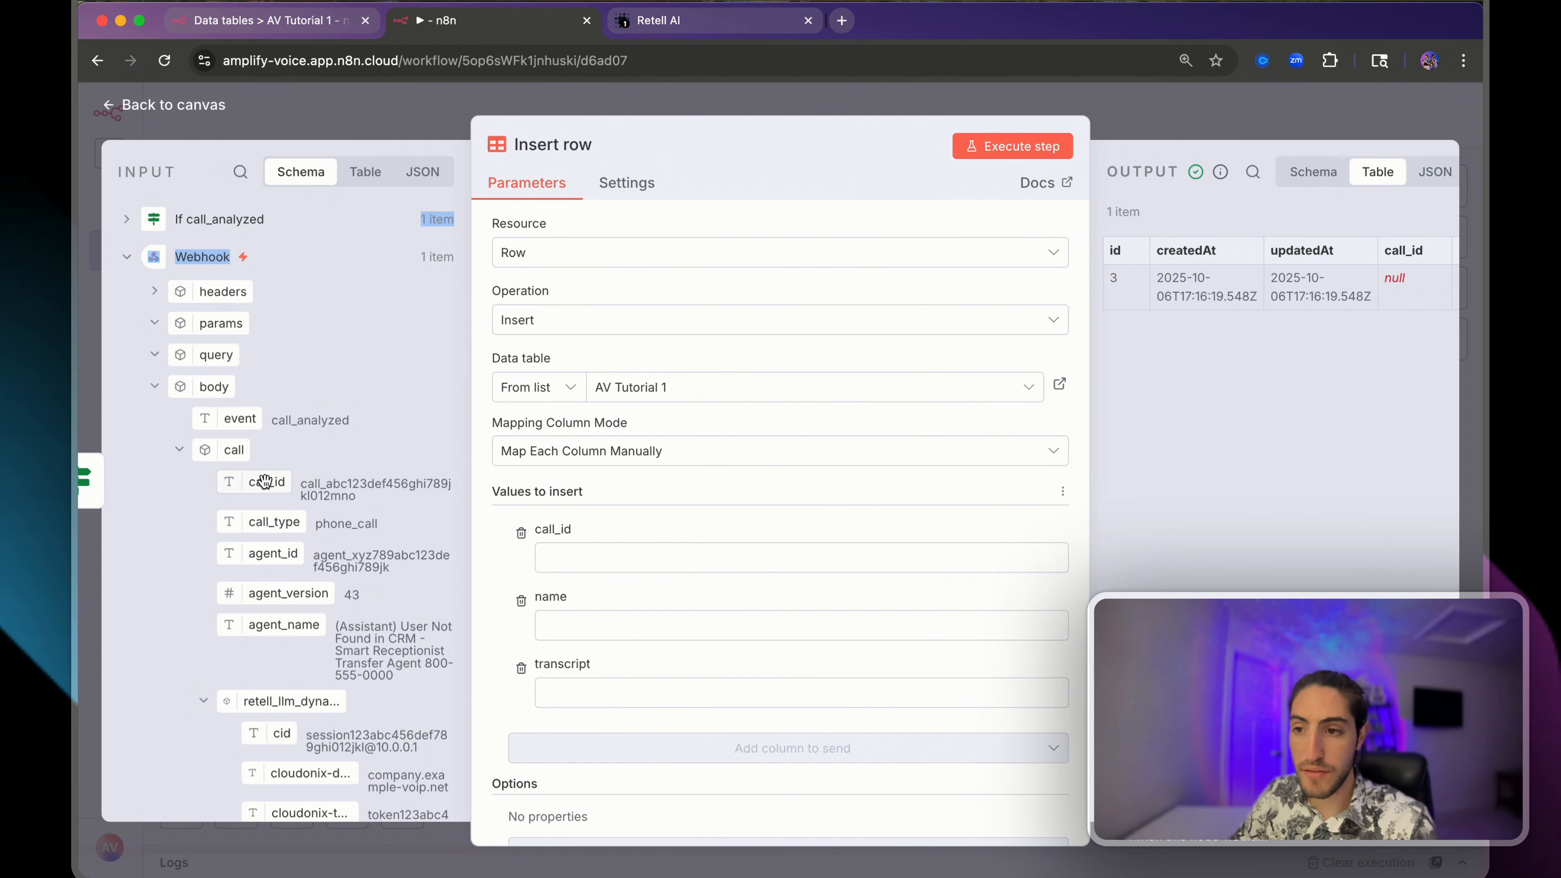
{"action": "left_click_drag", "start_coordinate": [265, 481], "coordinate": [622, 693]}
{"action": "left_click", "coordinate": [622, 685]}
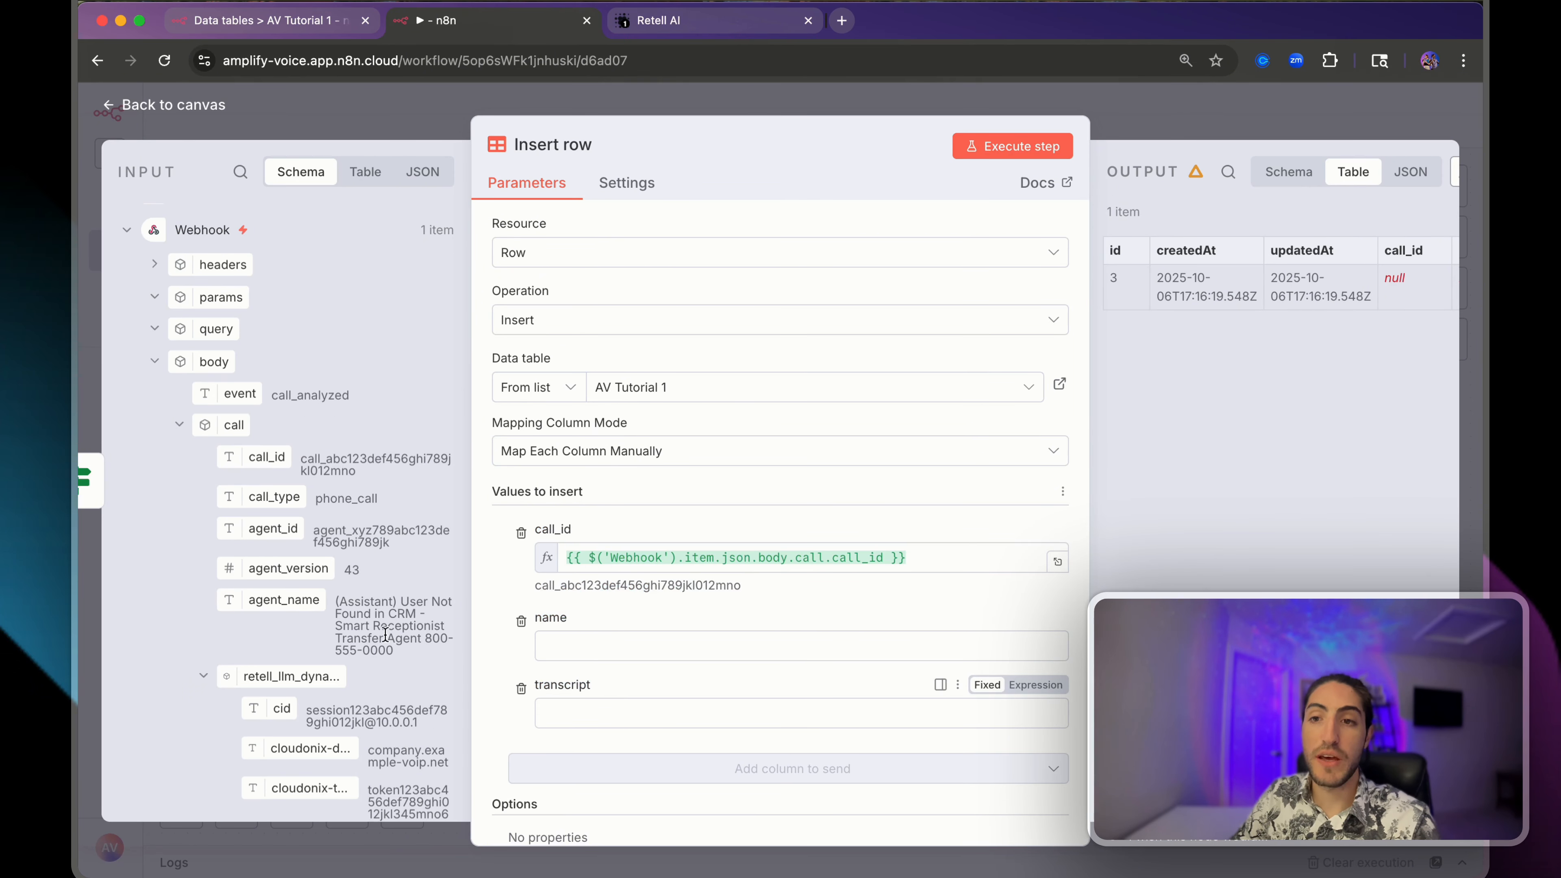
- Map the webhook's body.call.transcript into the transcript column
{"action": "left_click", "coordinate": [240, 171]}
{"action": "type", "text": "transcrip"}
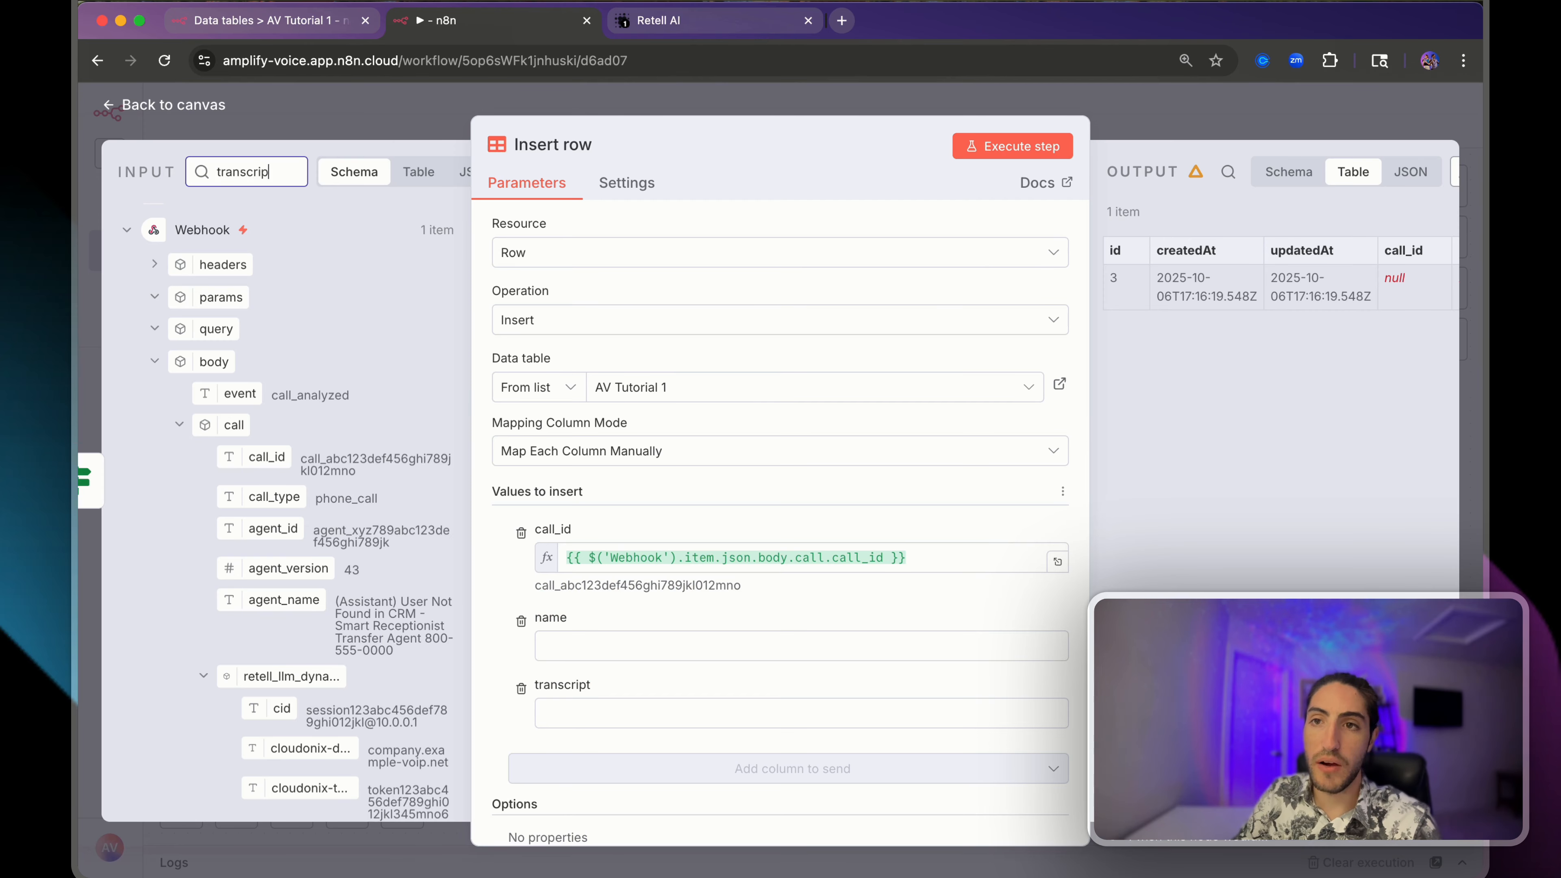
{"action": "type", "text": "t"}
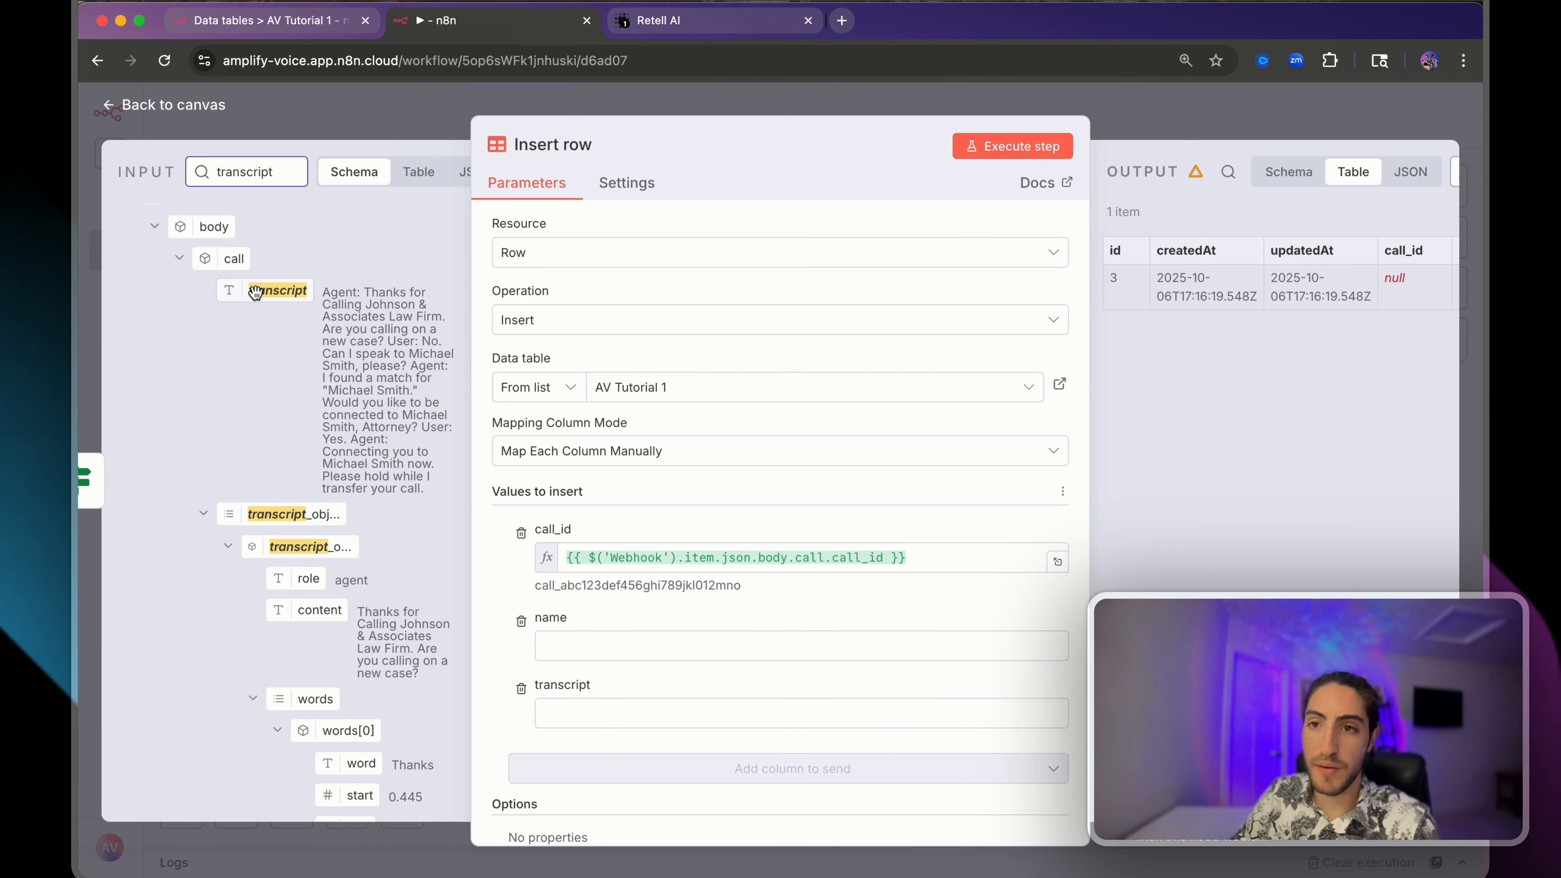
{"action": "left_click_drag", "start_coordinate": [255, 292], "coordinate": [676, 717]}
{"action": "left_click", "coordinate": [623, 641]}
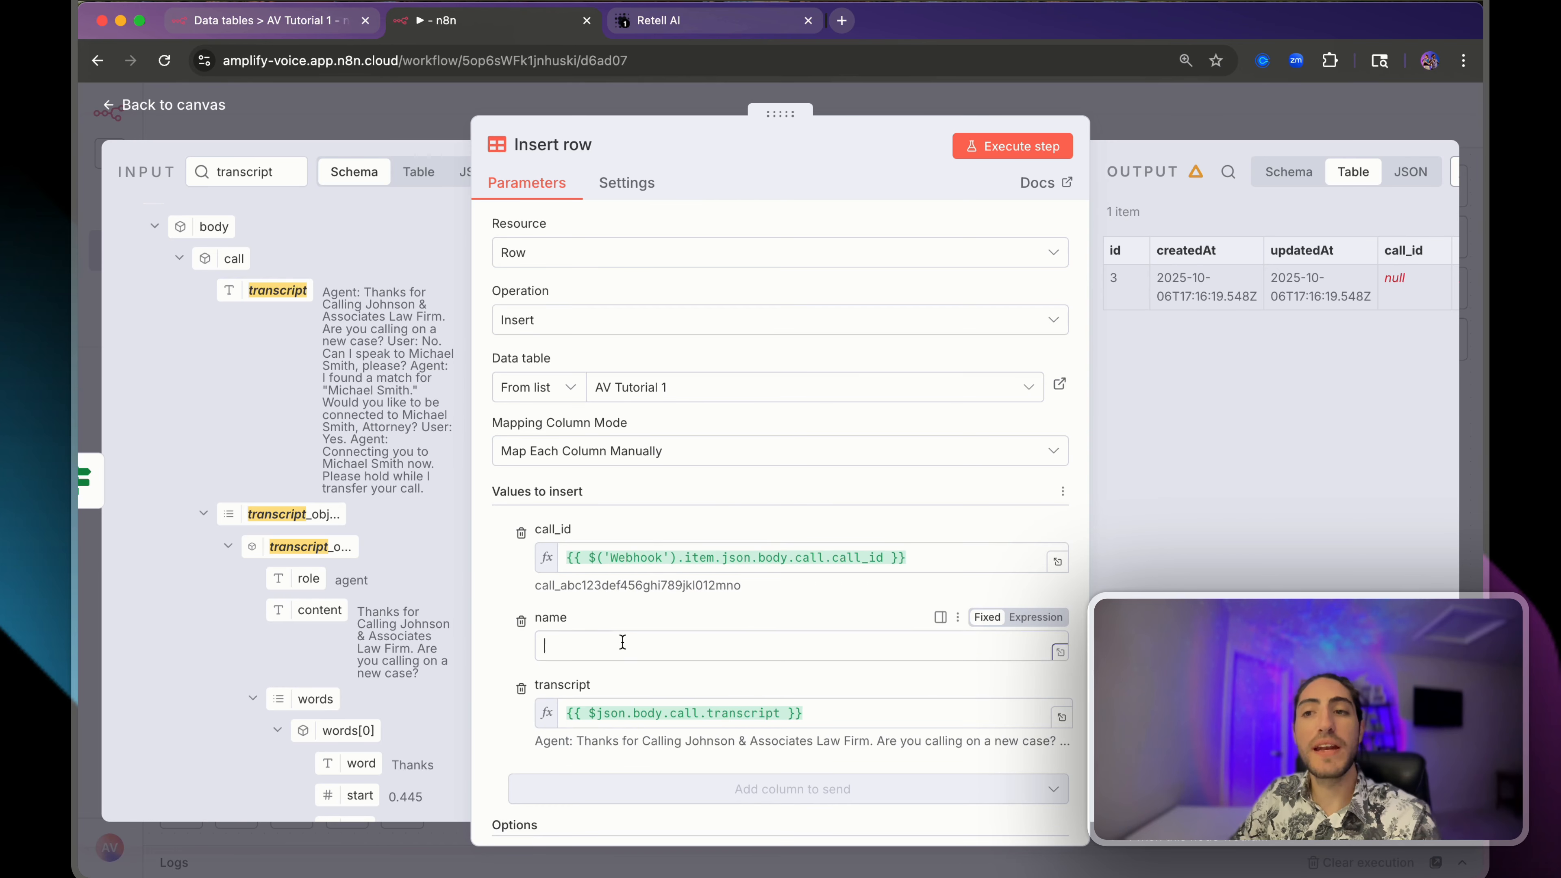
{"action": "left_click_drag", "start_coordinate": [442, 479], "coordinate": [359, 288]}
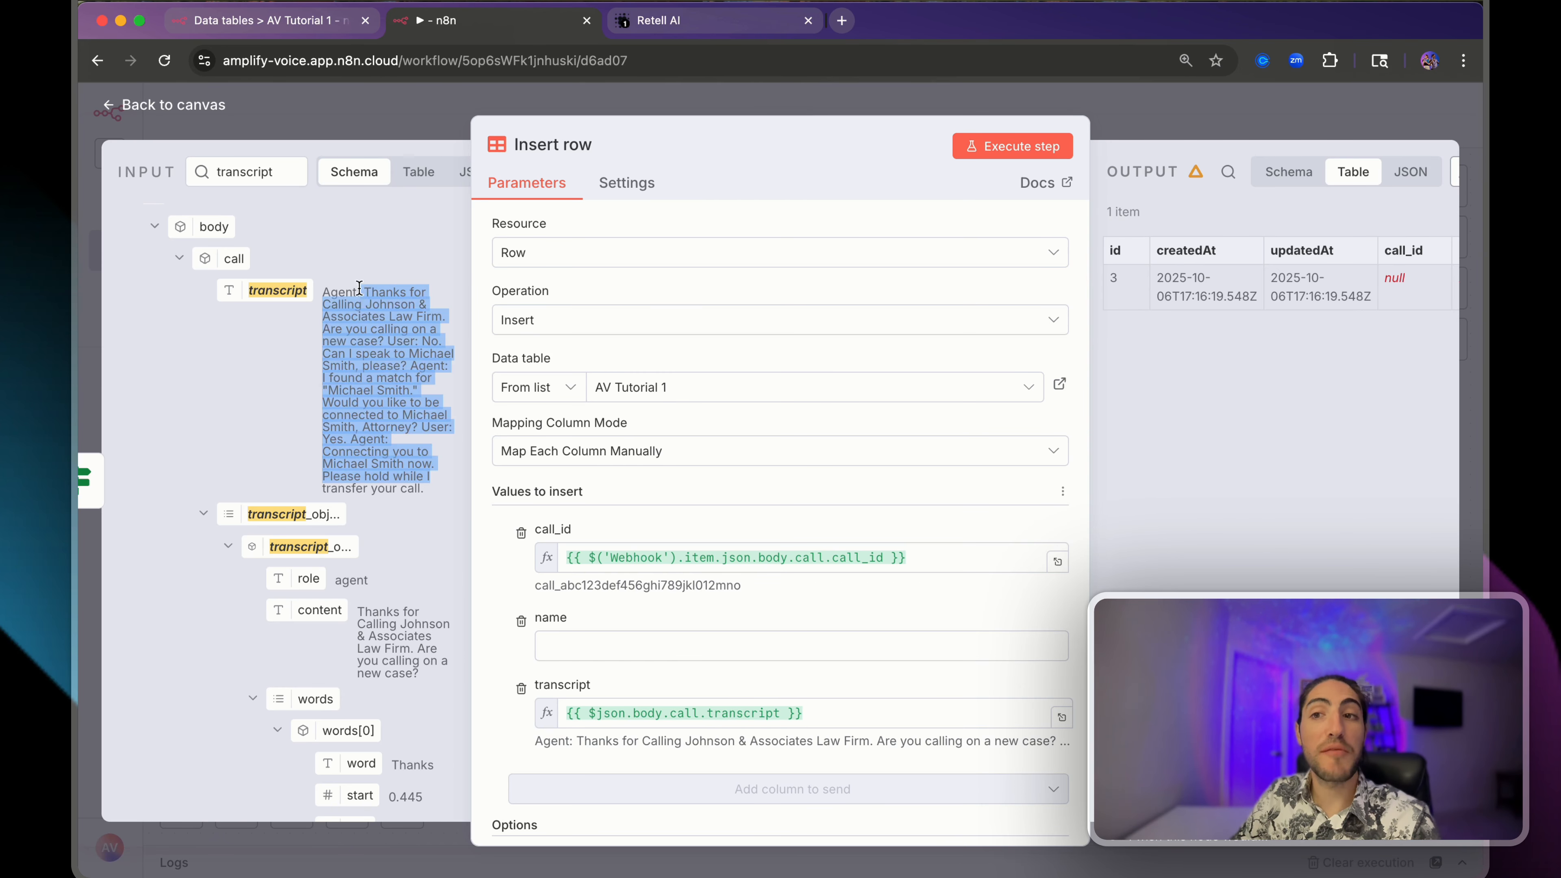
{"action": "left_click", "coordinate": [274, 374]}
- Insert an AI Agent between If call_analyzed and Insert row, with its prompt defined below
{"action": "key", "text": "Escape"}
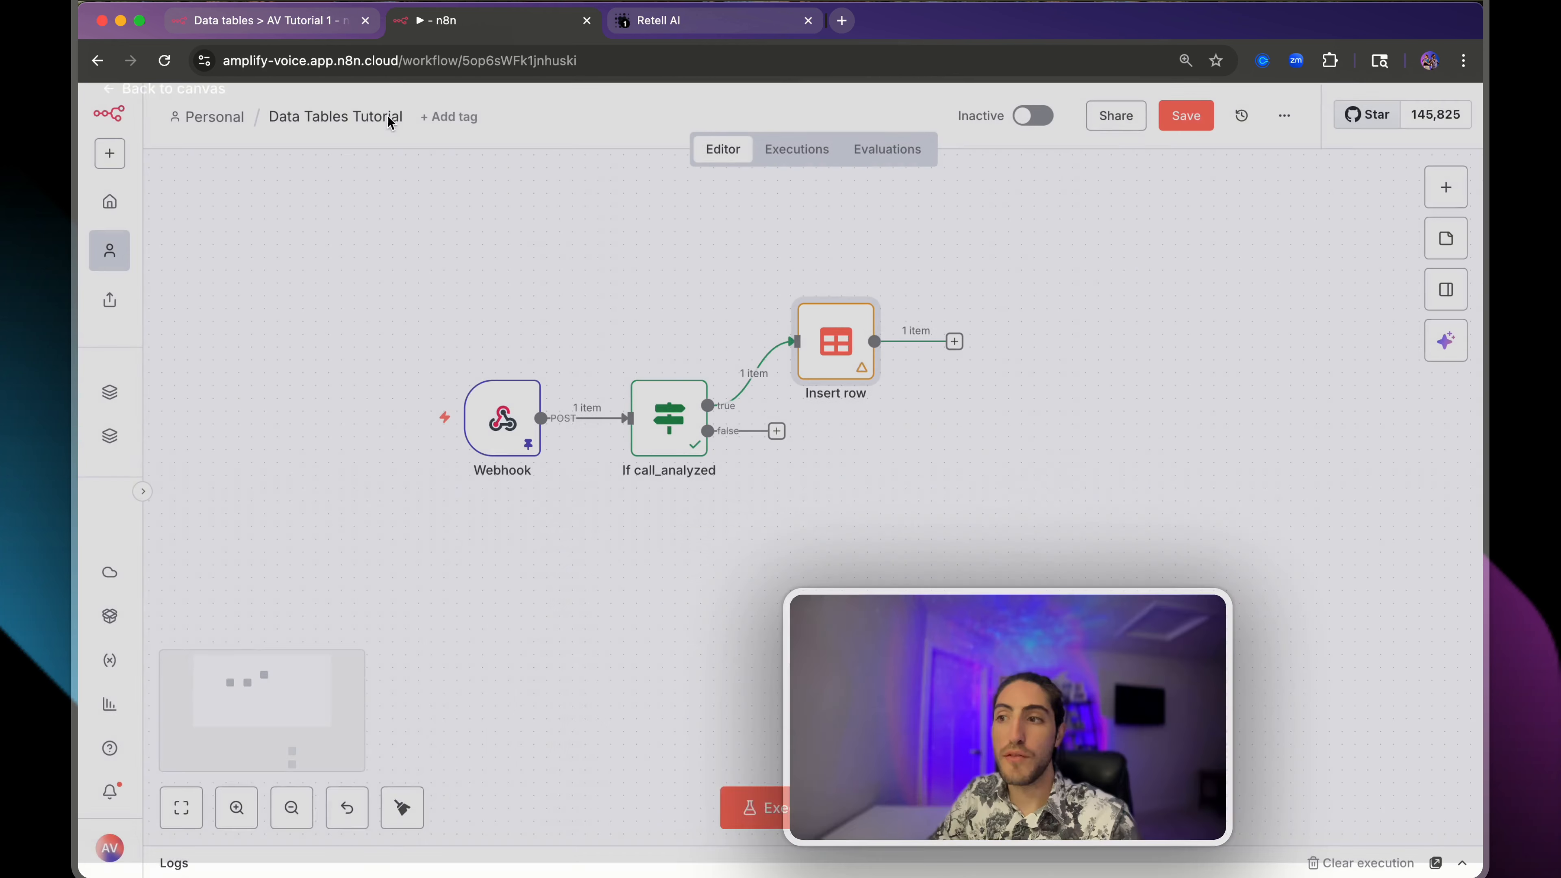
{"action": "left_click", "coordinate": [739, 374]}
{"action": "type", "text": "ai ag"}
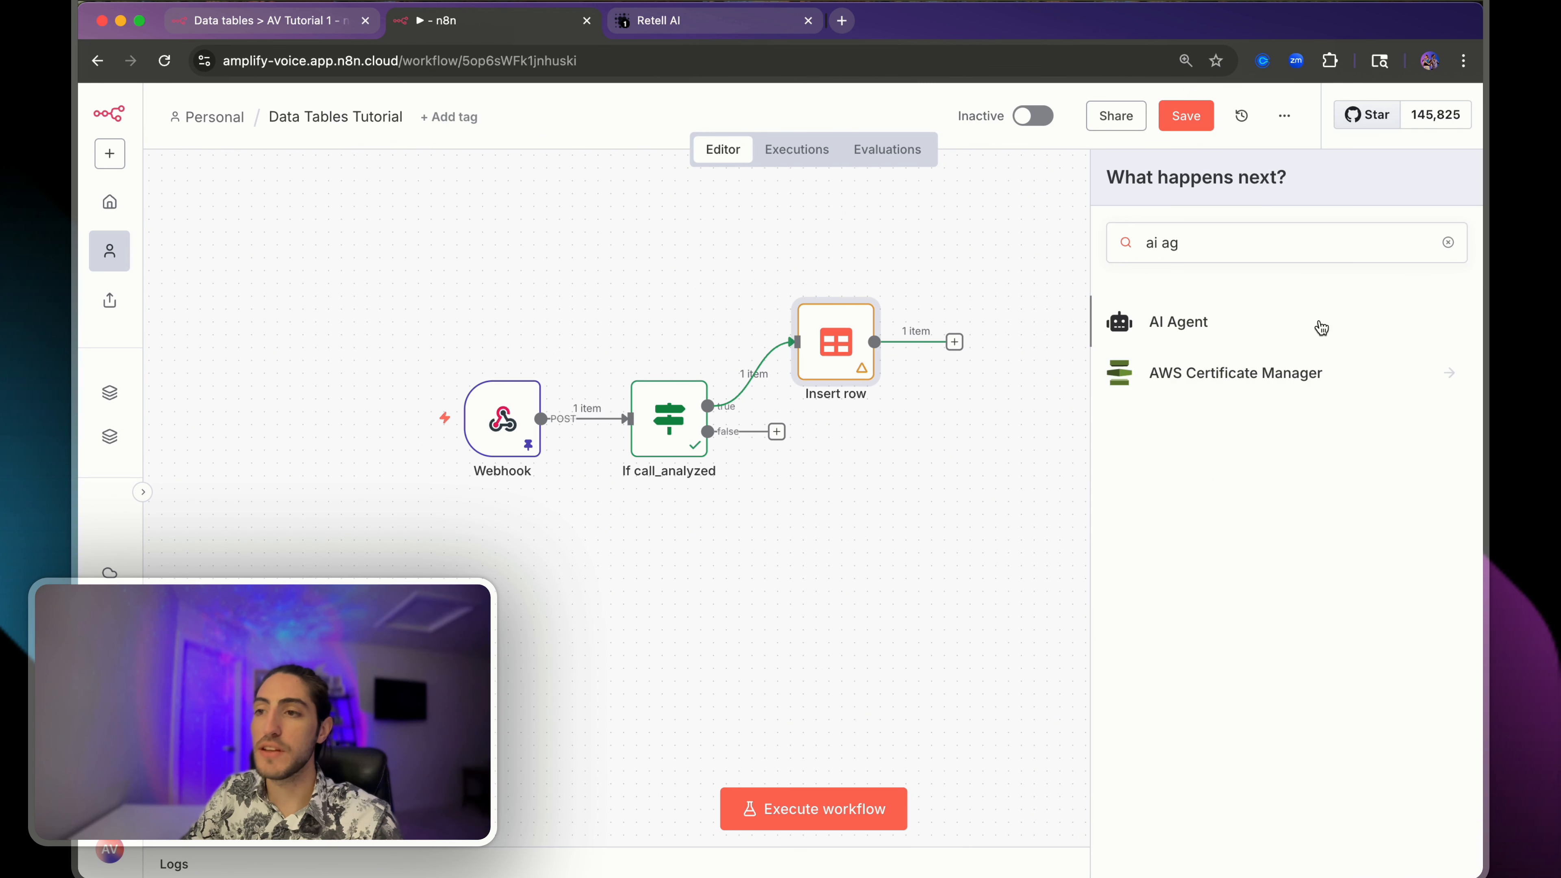
{"action": "left_click", "coordinate": [1317, 324]}
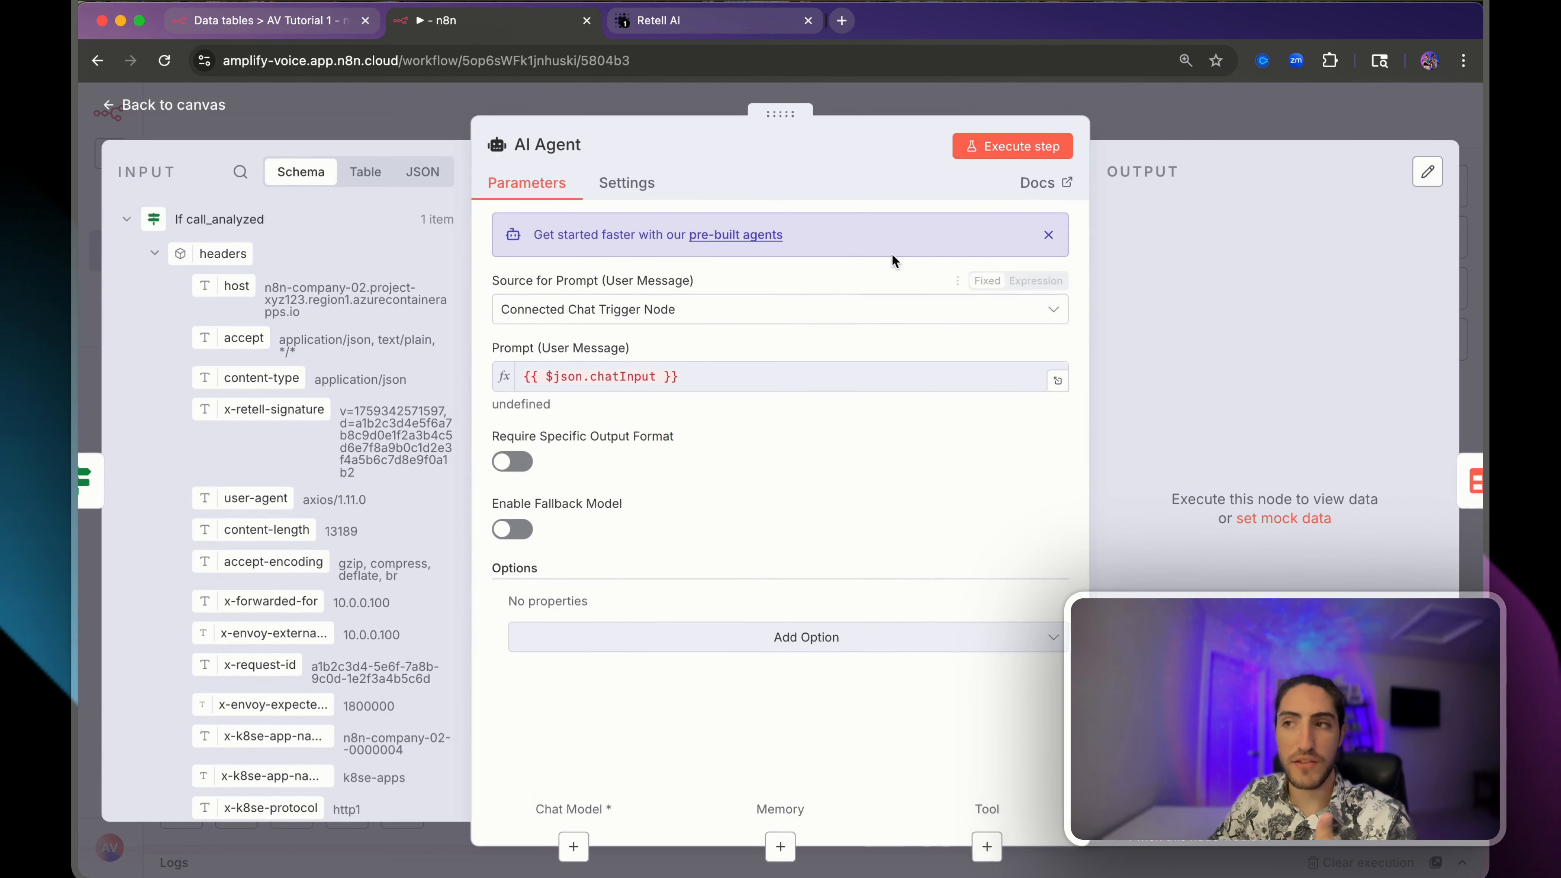
{"action": "left_click", "coordinate": [688, 309]}
{"action": "left_click", "coordinate": [630, 434]}
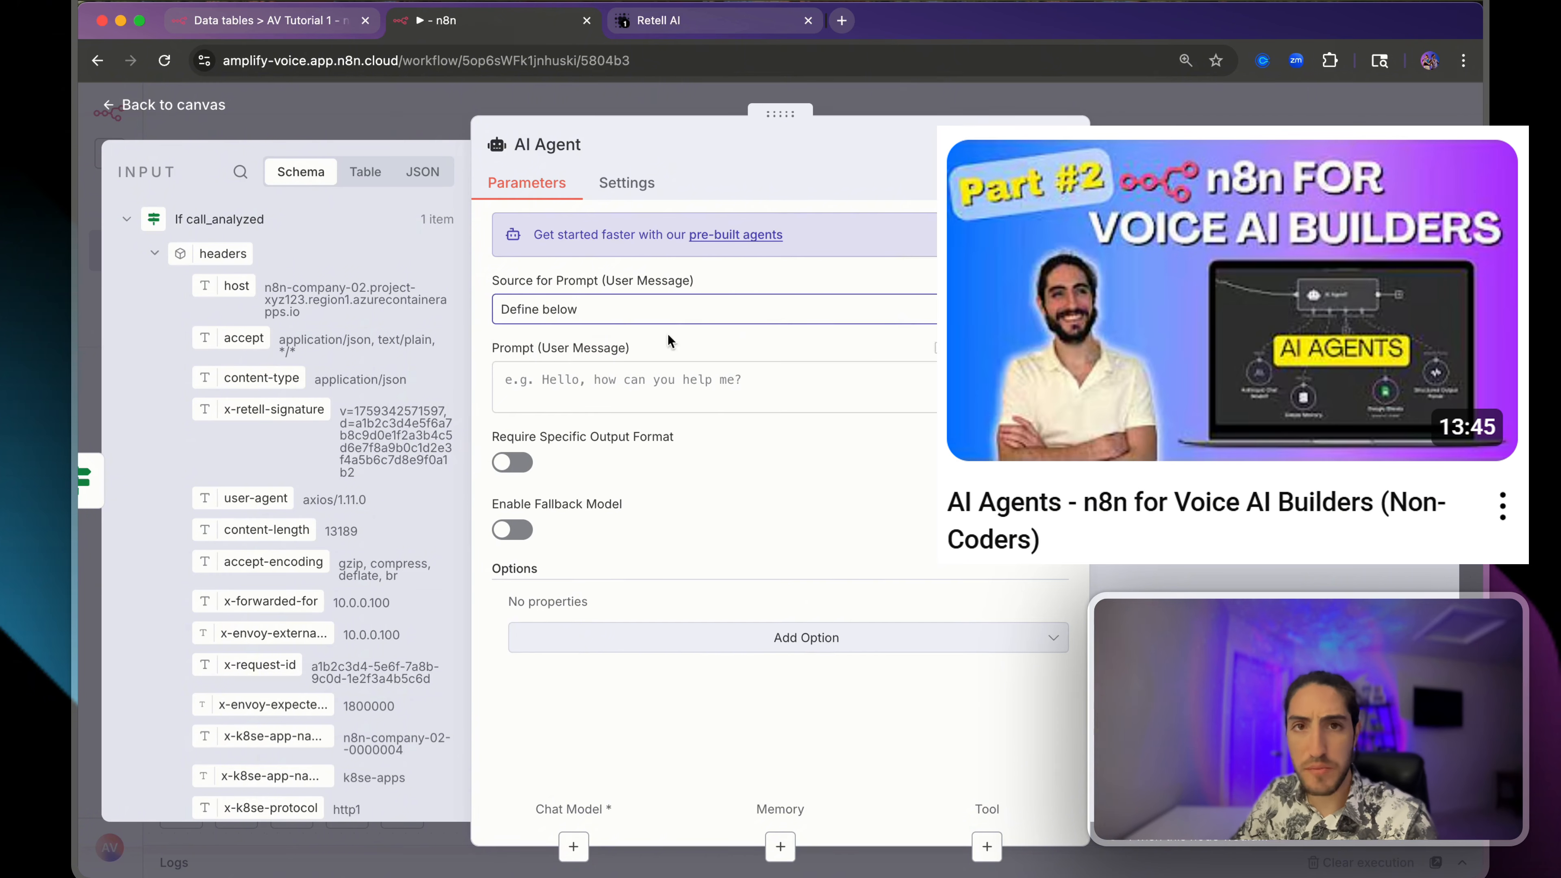
{"action": "left_click", "coordinate": [945, 91]}
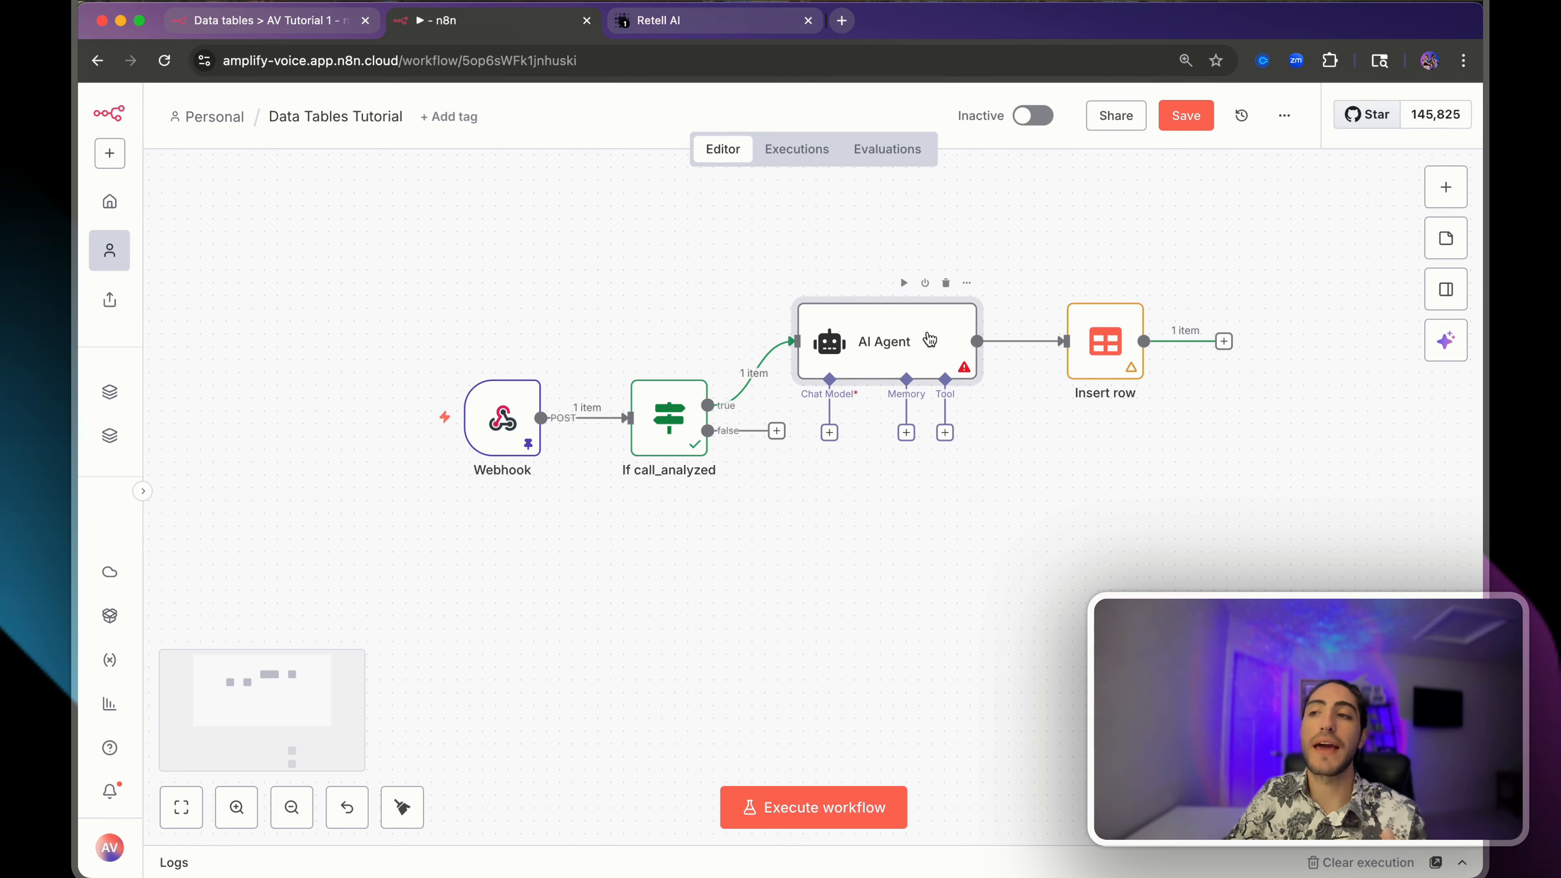
- Align the AI Agent and Insert row nodes on the canvas and reopen Insert row
{"action": "double_click", "coordinate": [928, 339]}
{"action": "left_click", "coordinate": [1142, 121]}
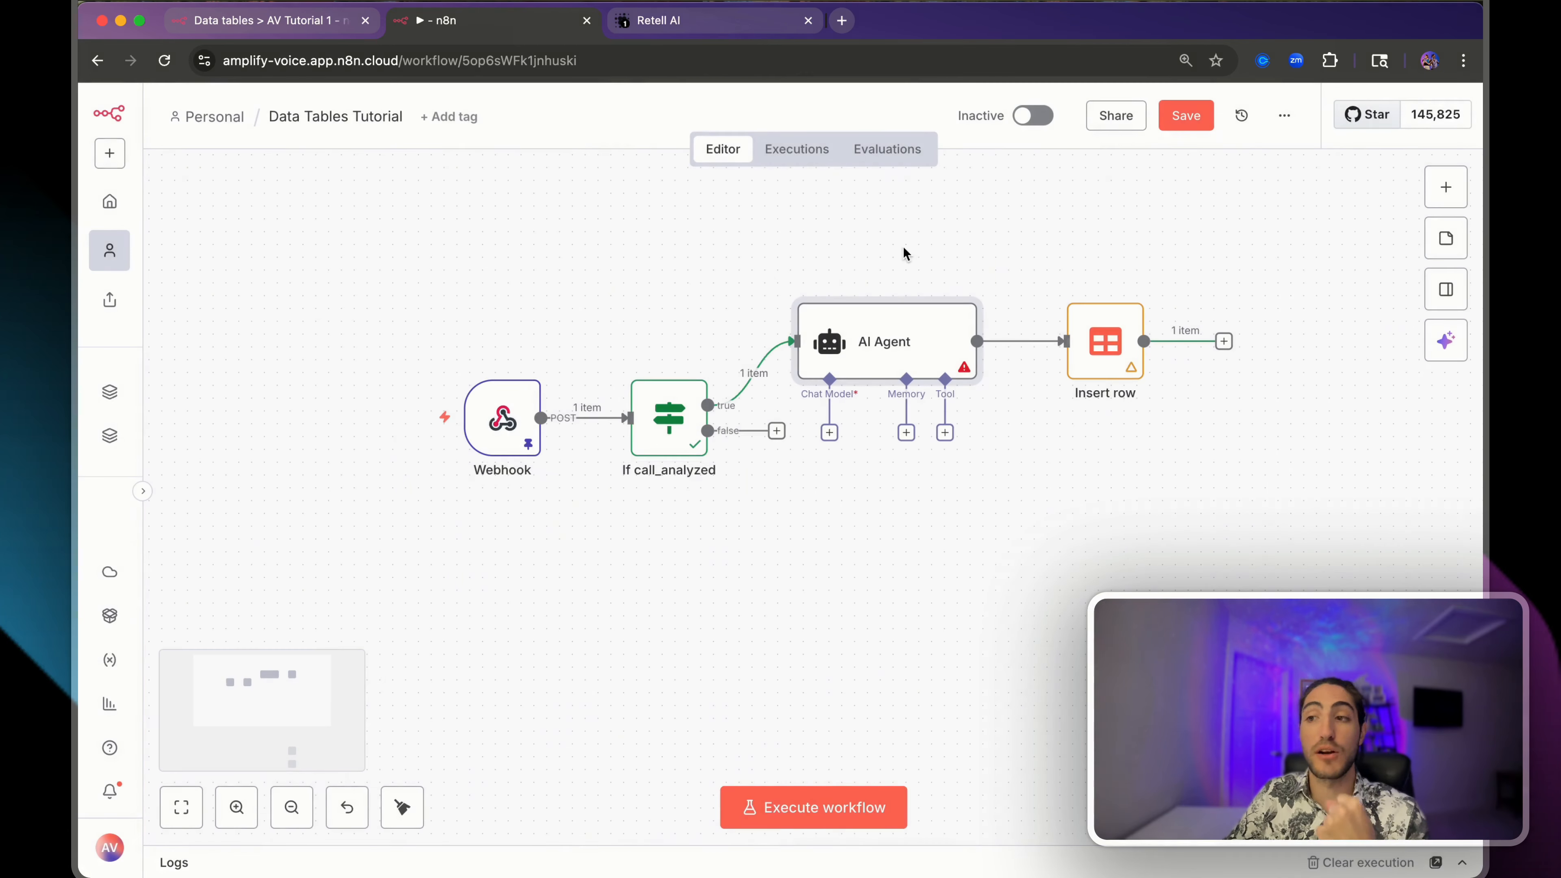
{"action": "left_click_drag", "start_coordinate": [867, 326], "coordinate": [867, 288]}
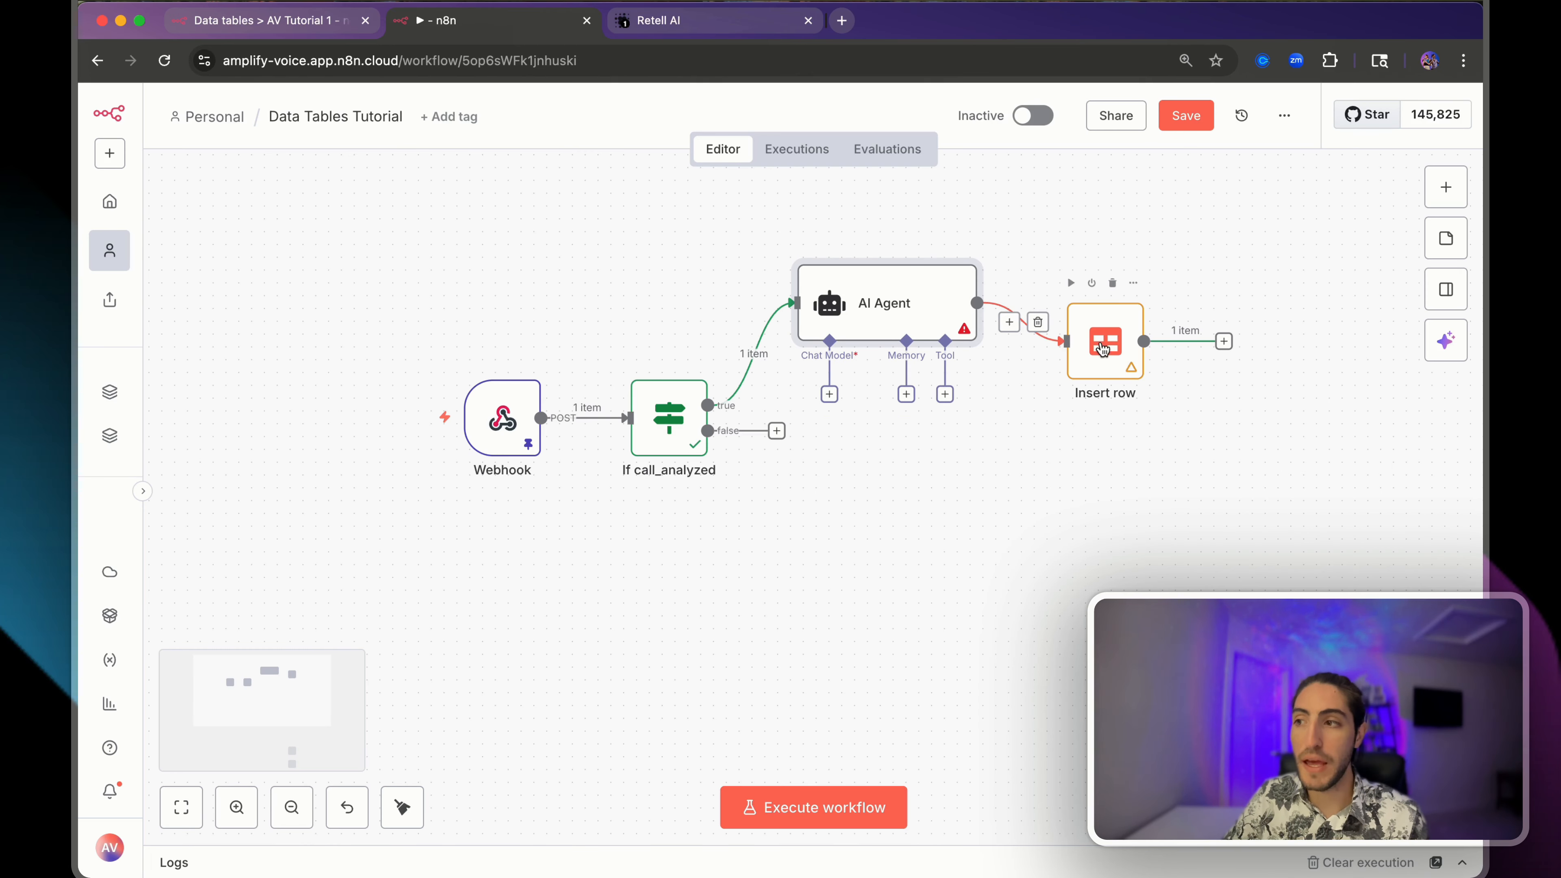
{"action": "left_click_drag", "start_coordinate": [1103, 348], "coordinate": [1103, 305]}
{"action": "double_click", "coordinate": [1103, 304]}
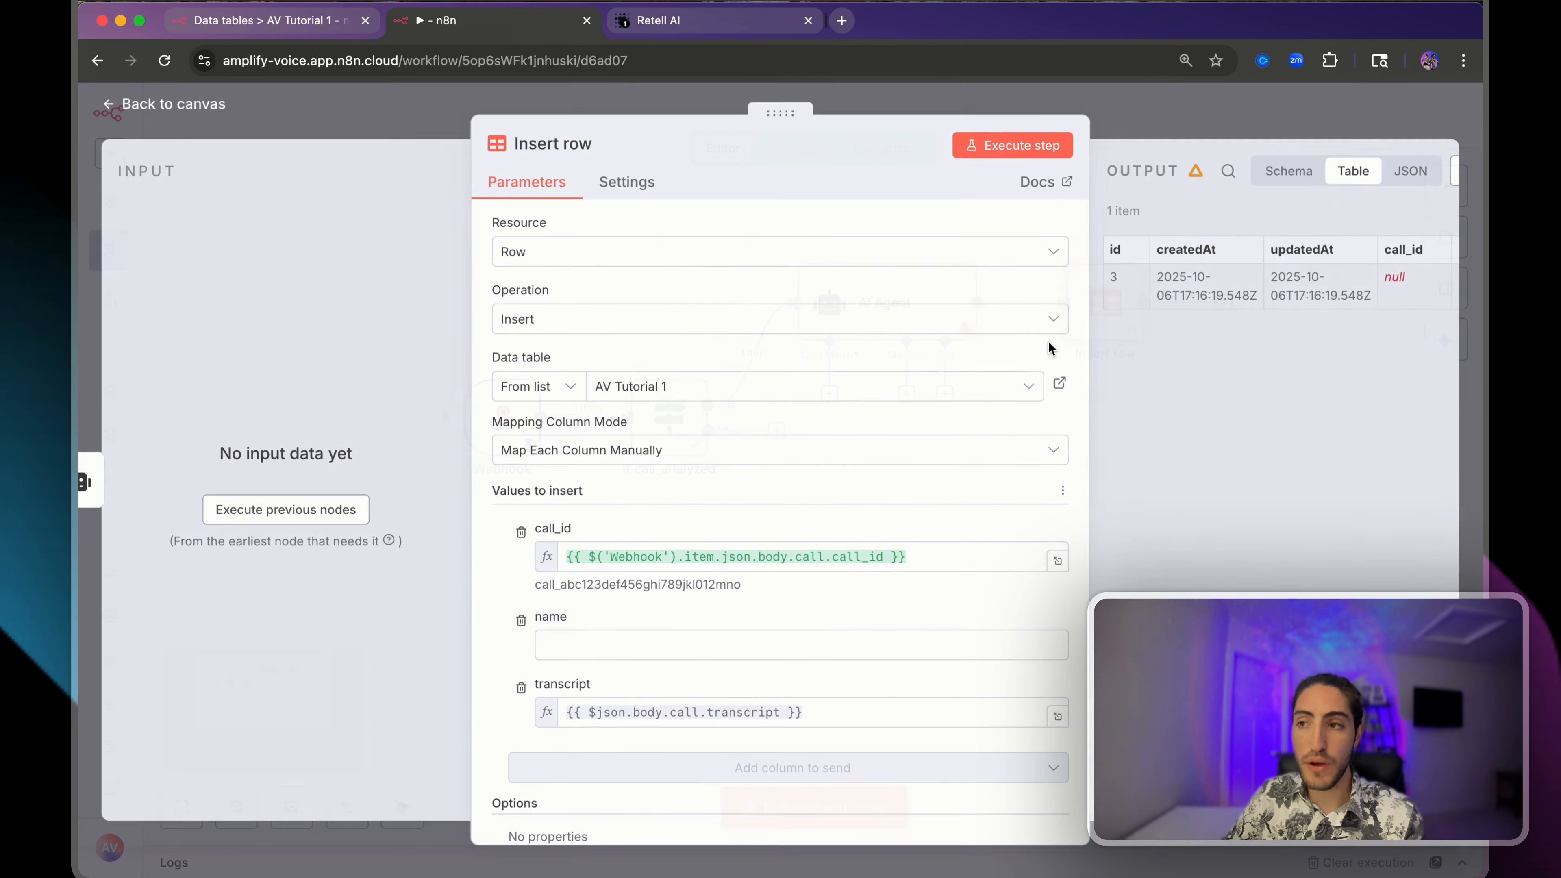
{"action": "left_click", "coordinate": [677, 650]}
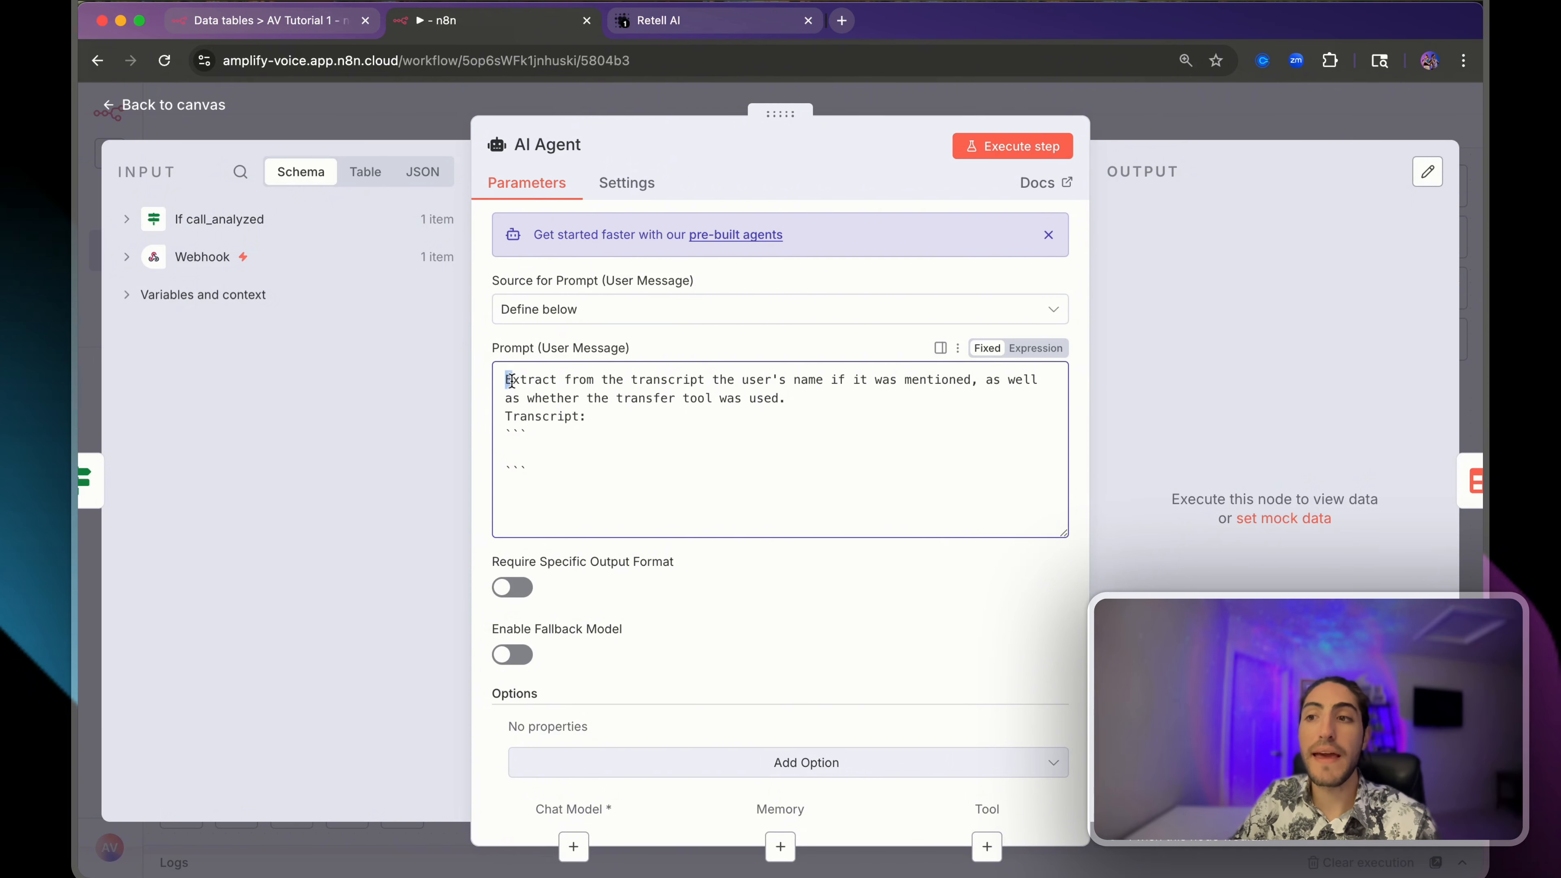
- Review the prompt's Transcript line and filter input fields by 'tr' to find transcript_with_tool_calls
{"action": "left_click_drag", "start_coordinate": [511, 380], "coordinate": [884, 376]}
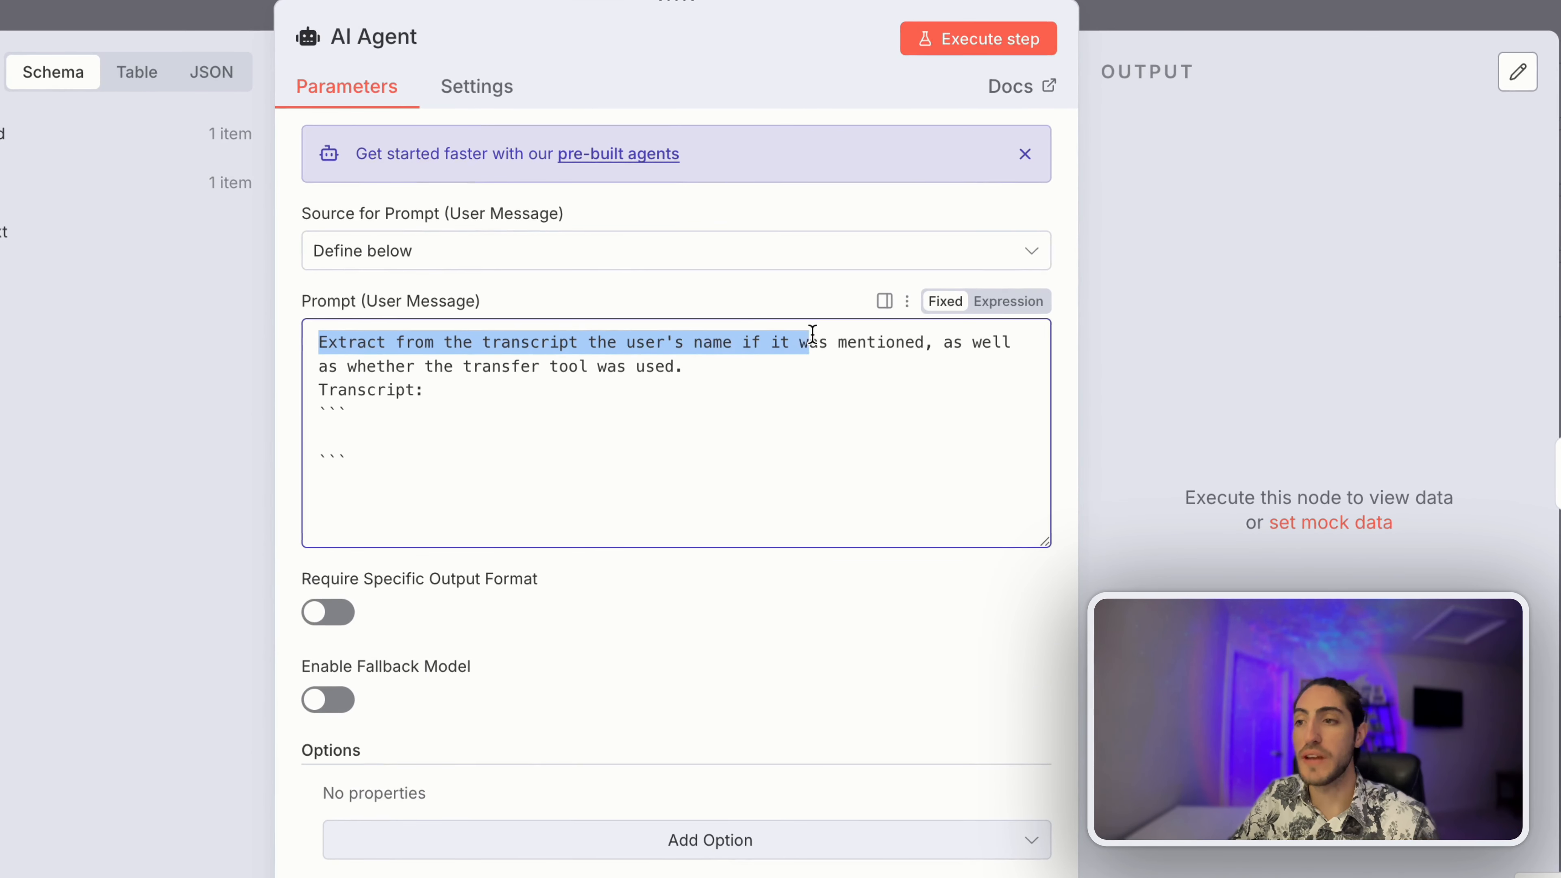
{"action": "left_click_drag", "start_coordinate": [813, 334], "coordinate": [722, 371]}
{"action": "left_click_drag", "start_coordinate": [467, 397], "coordinate": [320, 394]}
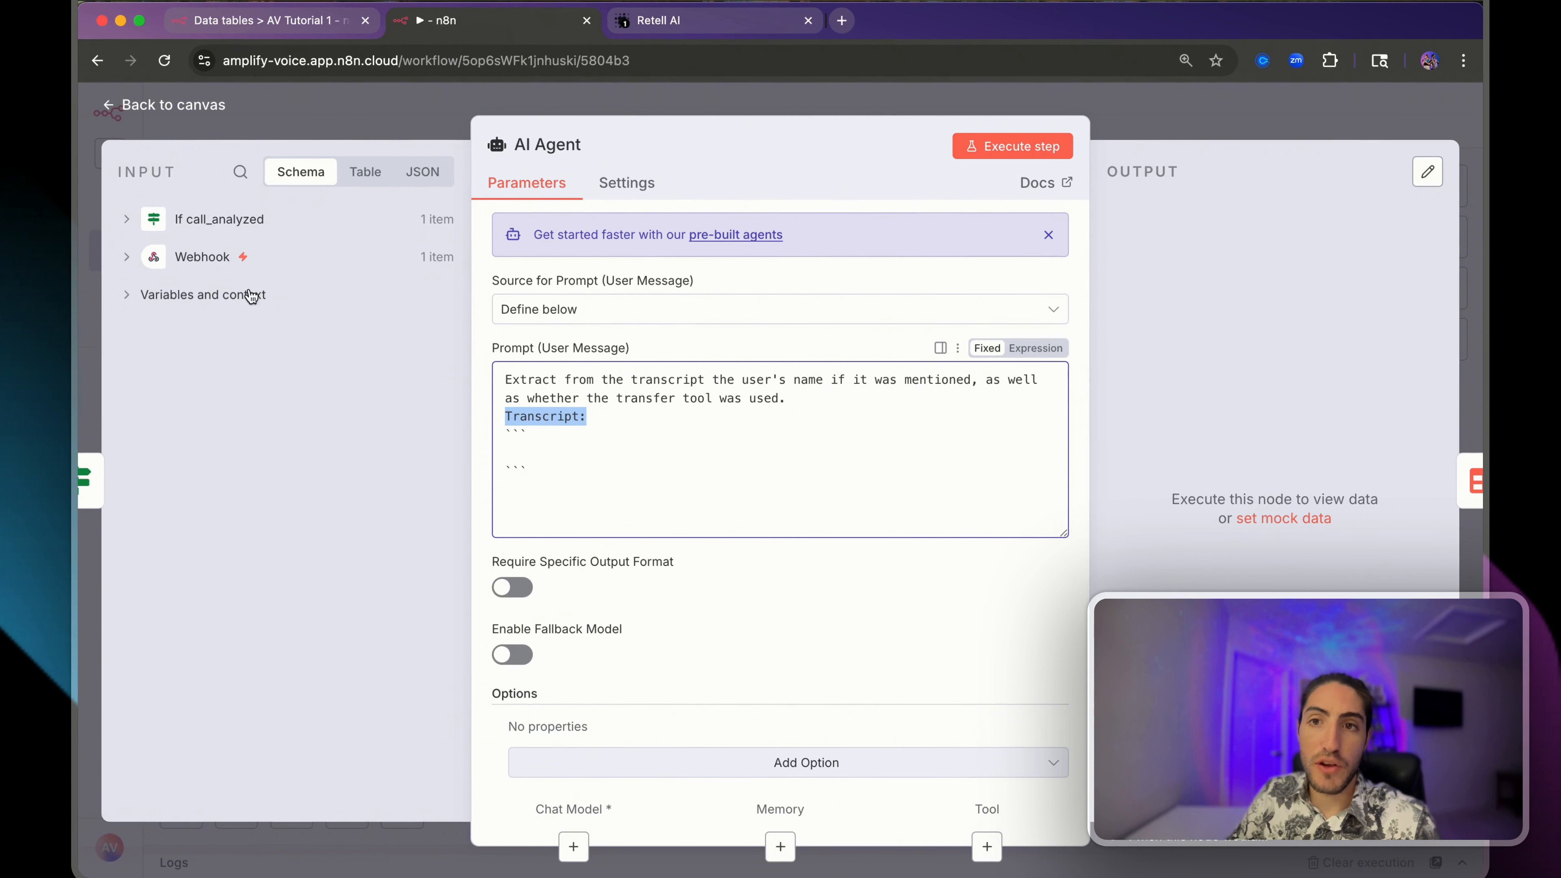
{"action": "left_click", "coordinate": [126, 258]}
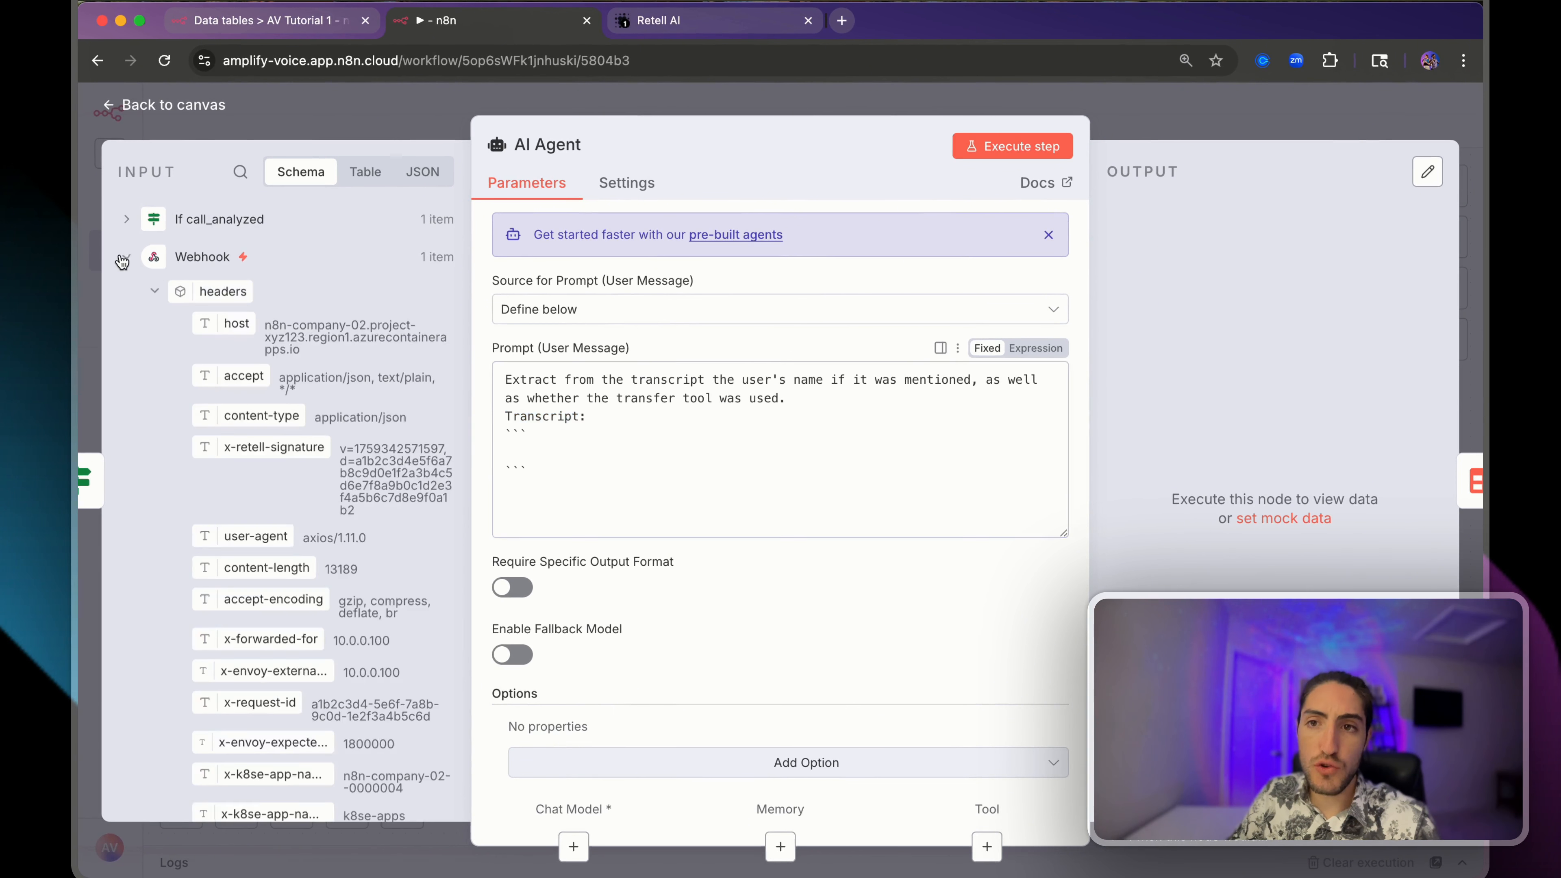
{"action": "left_click", "coordinate": [240, 172]}
{"action": "type", "text": "transceri"}
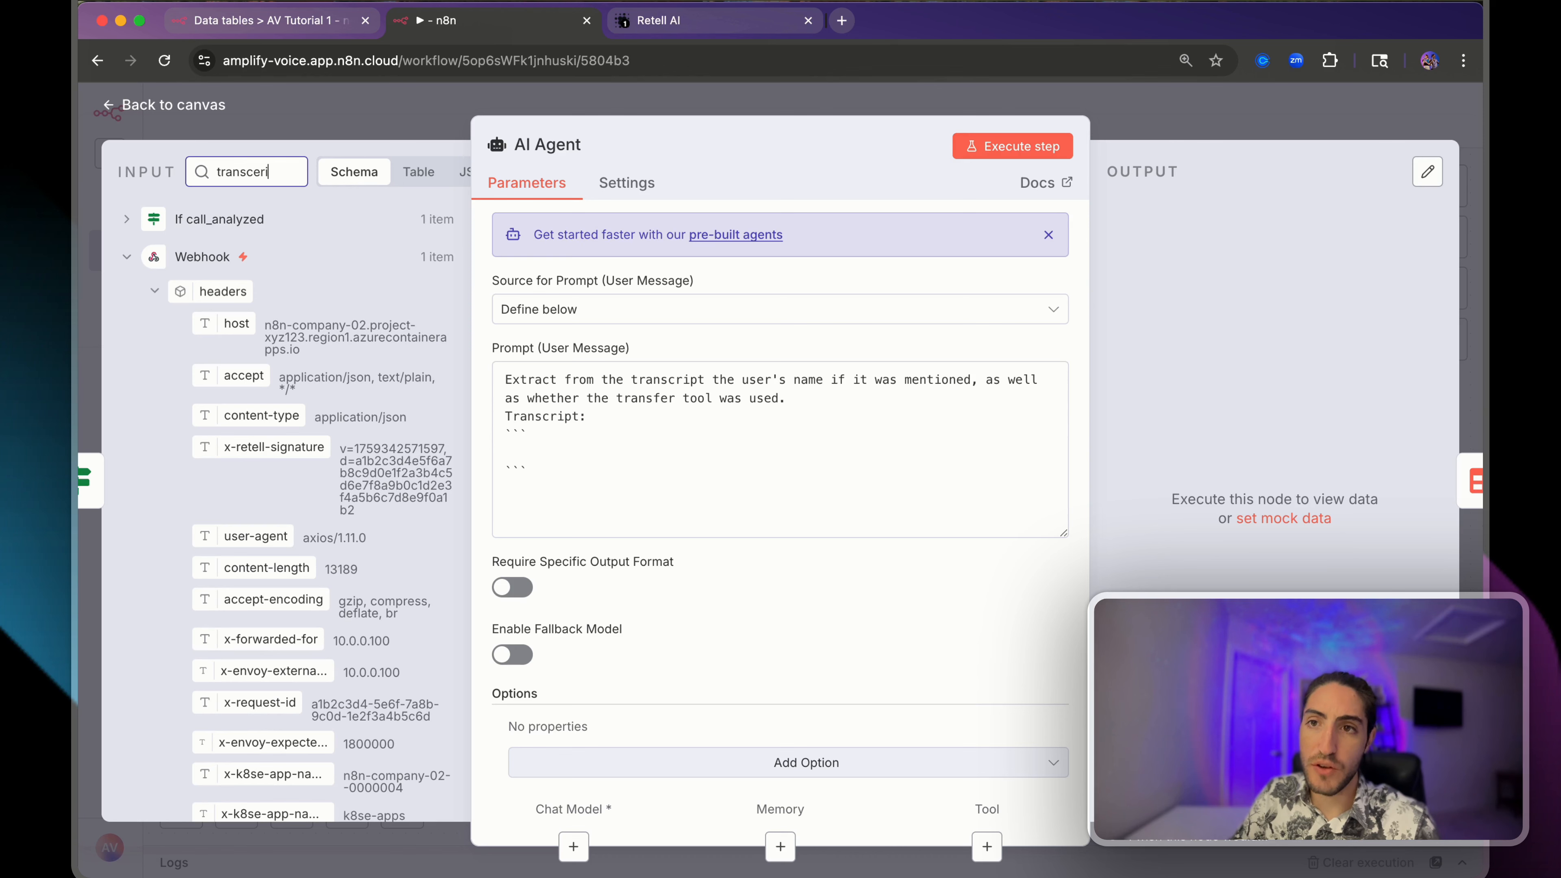
{"action": "key", "text": "BackSpace"}
{"action": "key", "text": "BackSpace"}
{"action": "key", "text": "BackSpace"}
{"action": "type", "text": "r"}
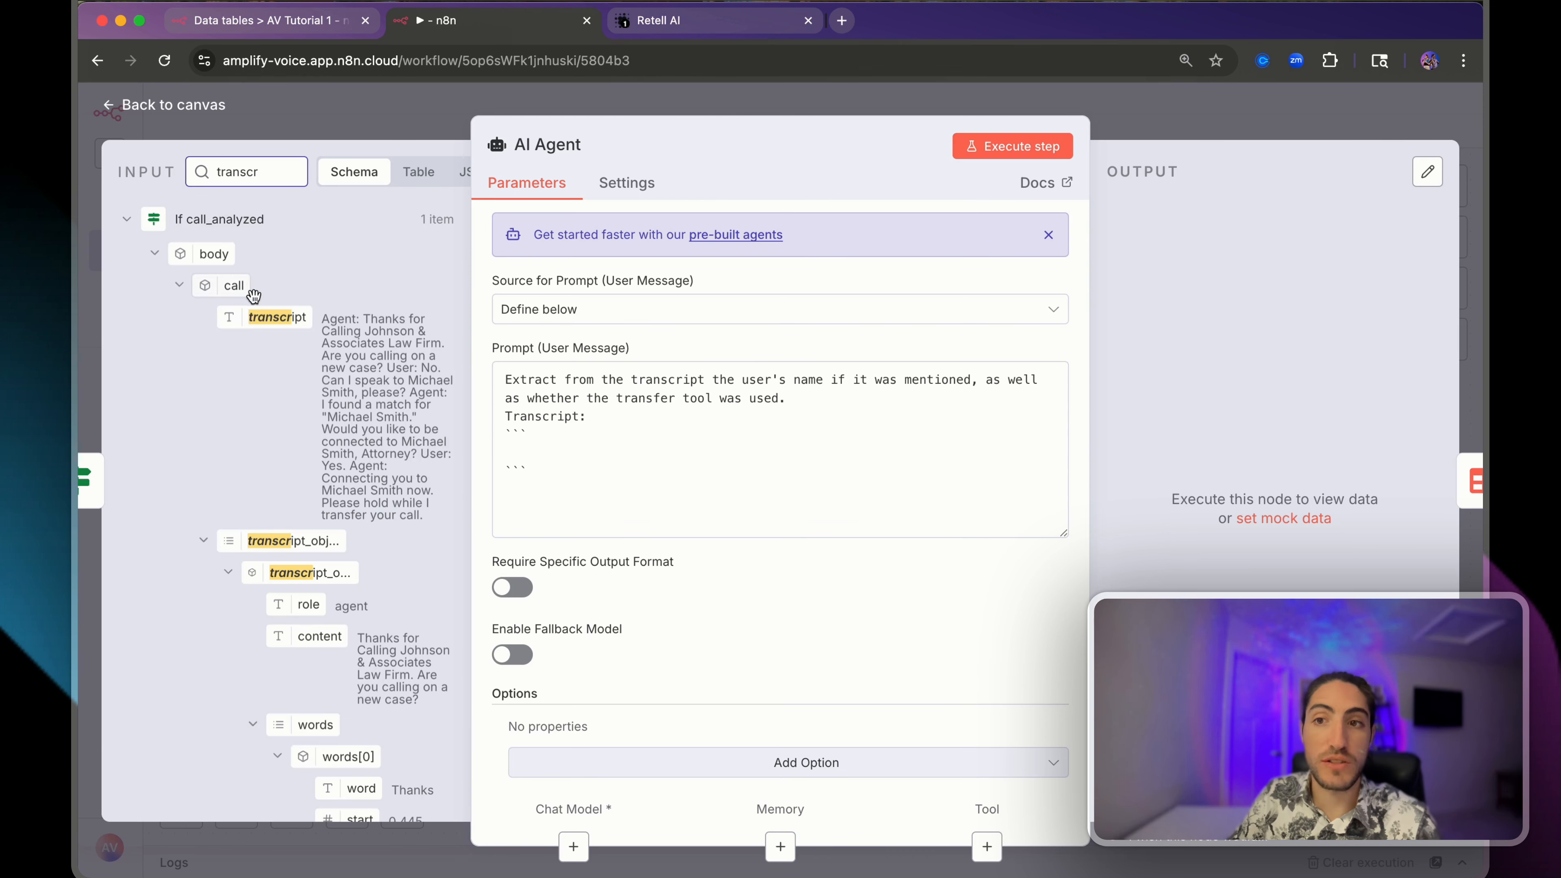
{"action": "scroll", "coordinate": [274, 395], "scroll_direction": "down", "scroll_amount": 1}
{"action": "scroll", "coordinate": [273, 396], "scroll_direction": "down", "scroll_amount": 3}
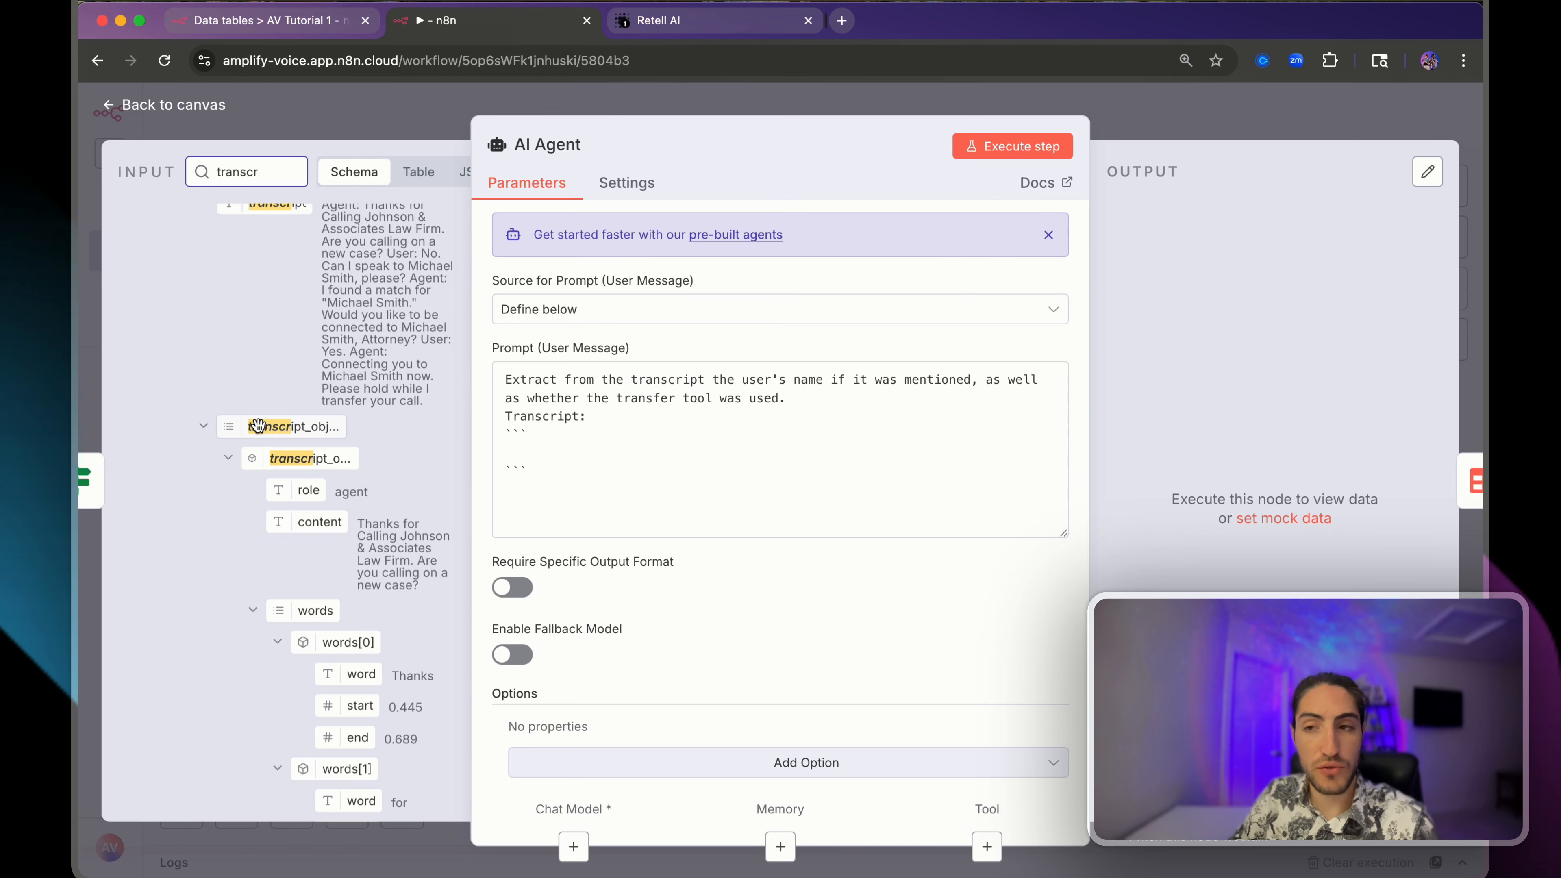
{"action": "scroll", "coordinate": [198, 440], "scroll_direction": "up", "scroll_amount": 1}
{"action": "left_click", "coordinate": [204, 481]}
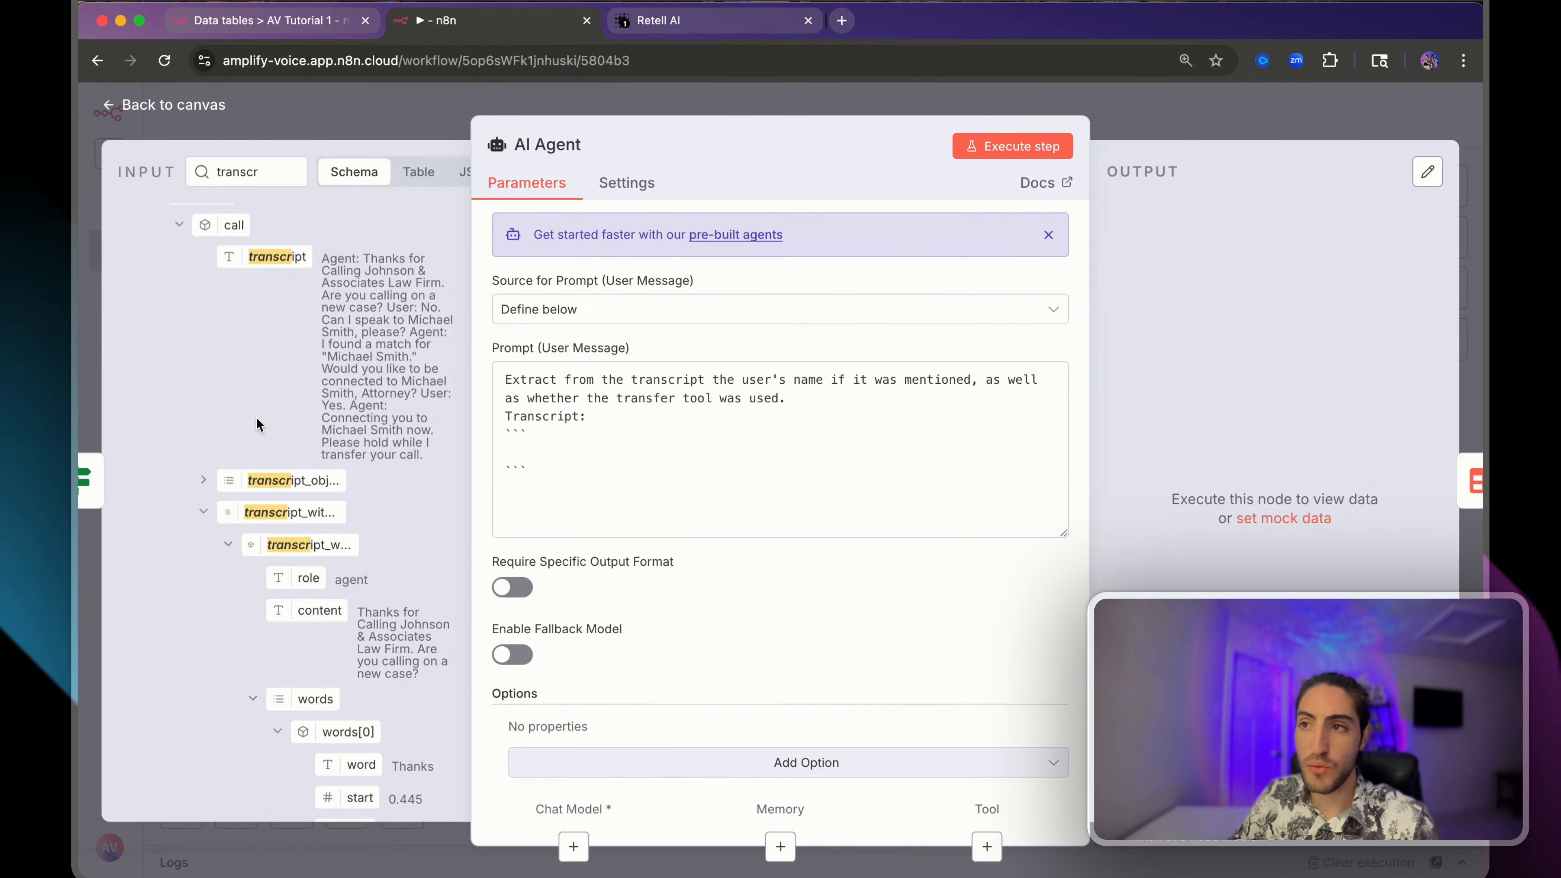
{"action": "left_click_drag", "start_coordinate": [773, 114], "coordinate": [947, 115]}
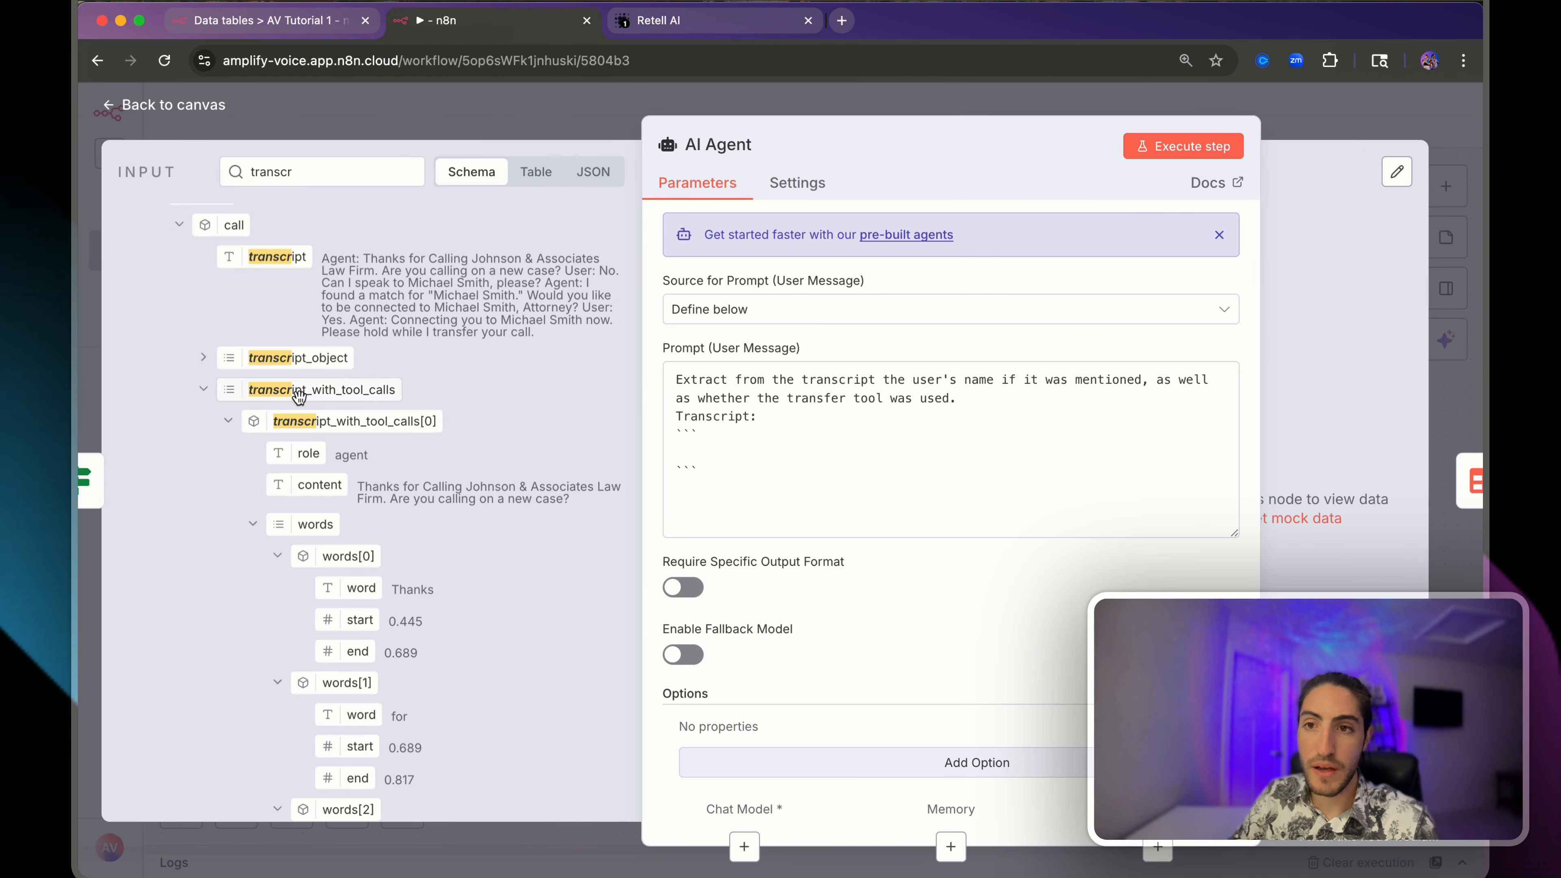
- Drop transcript_with_tool_calls into the prompt's transcript block, wrapped in JSON.stringify()
{"action": "left_click_drag", "start_coordinate": [240, 391], "coordinate": [715, 440]}
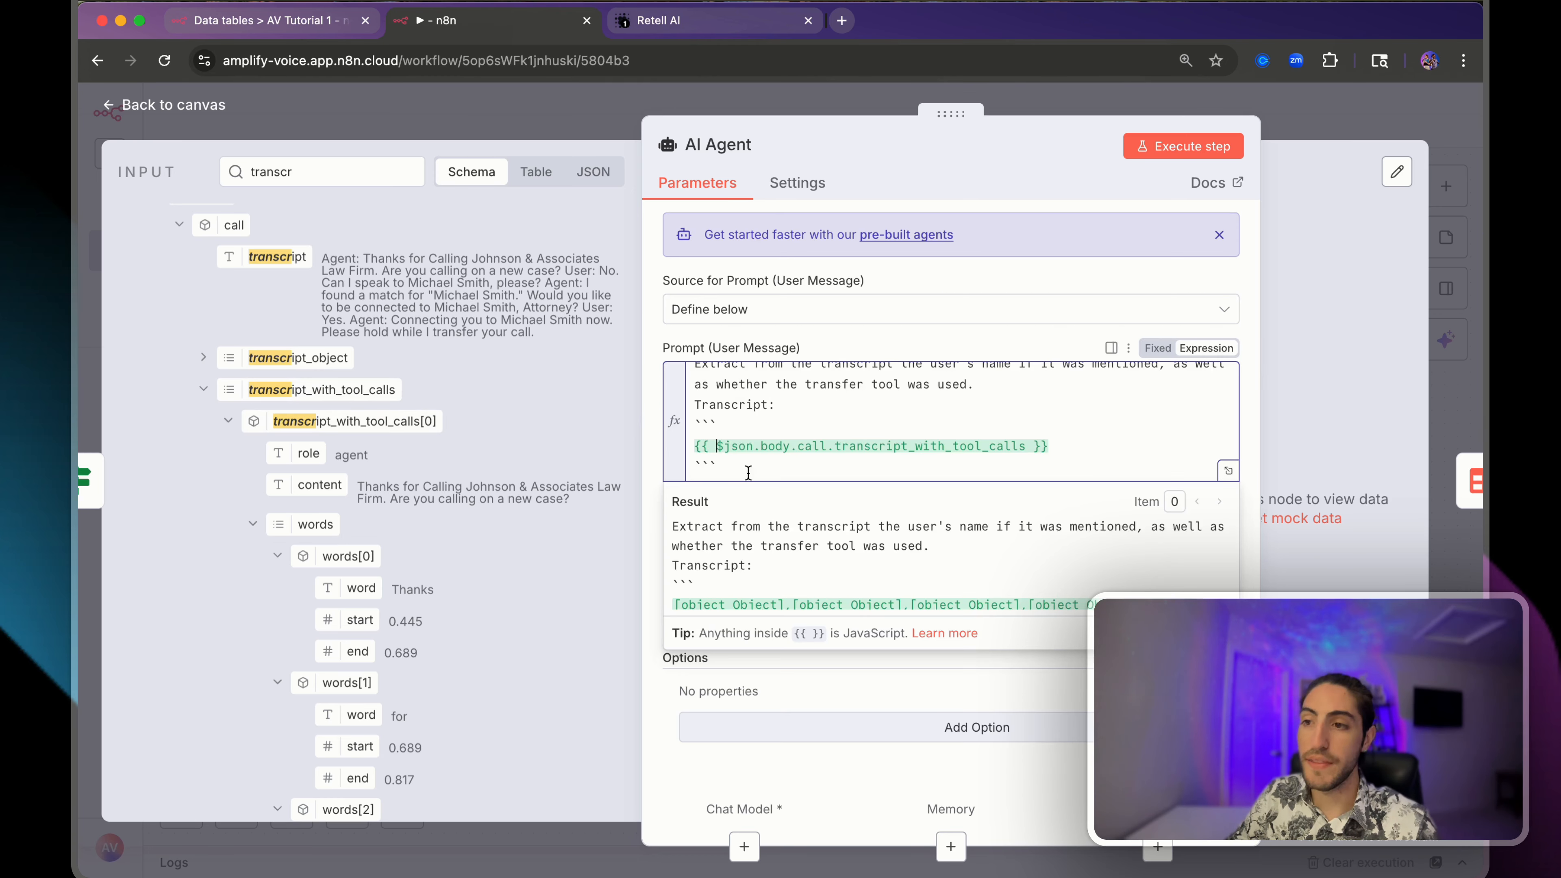
{"action": "left_click_drag", "start_coordinate": [675, 589], "coordinate": [812, 591]}
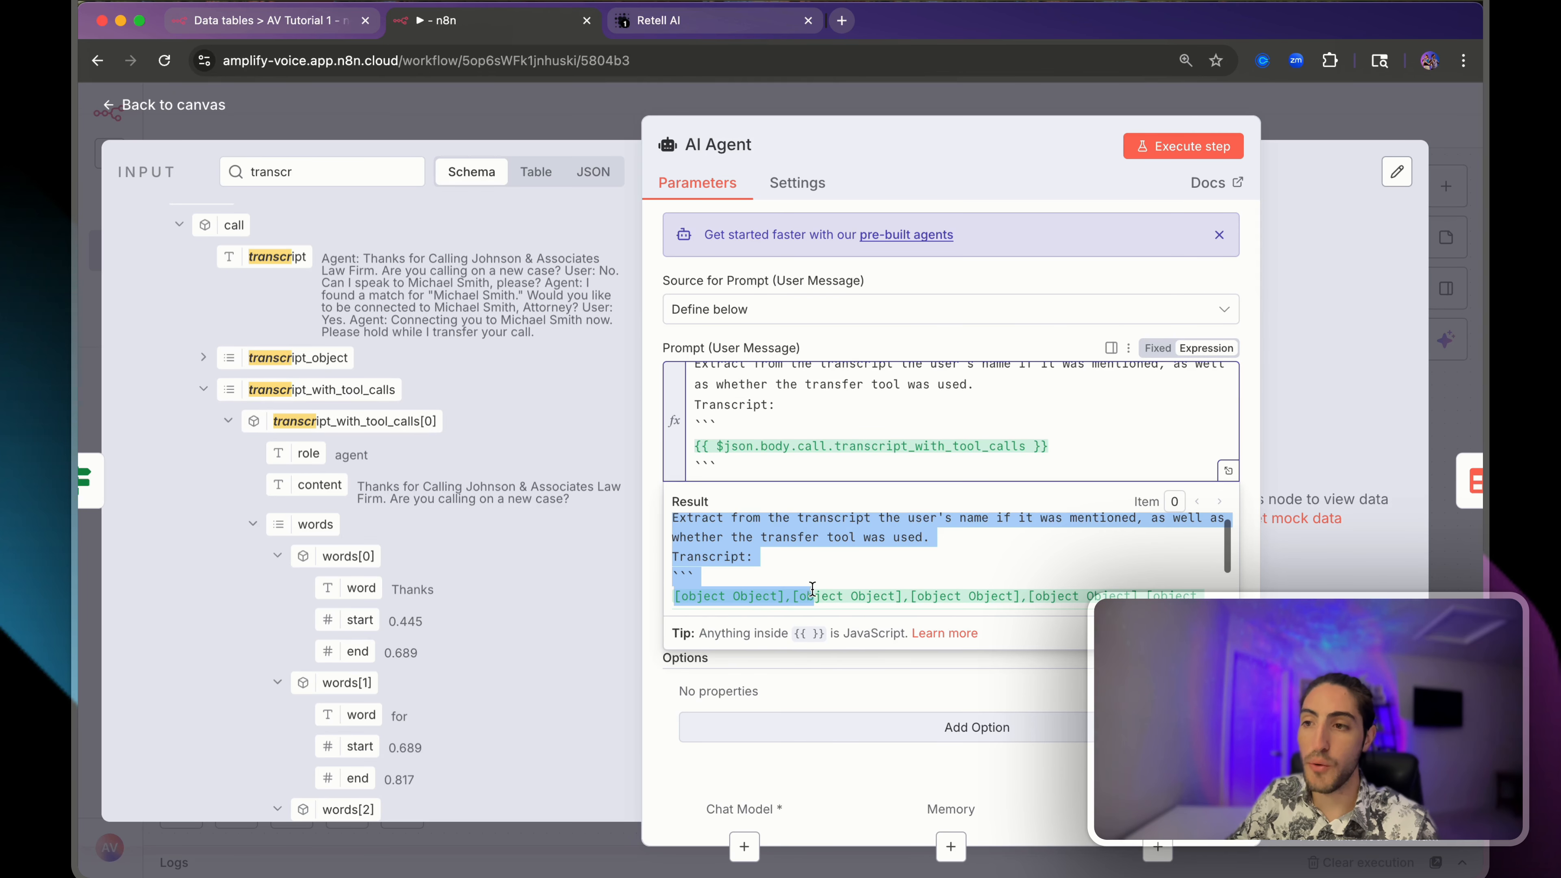
{"action": "left_click", "coordinate": [713, 449]}
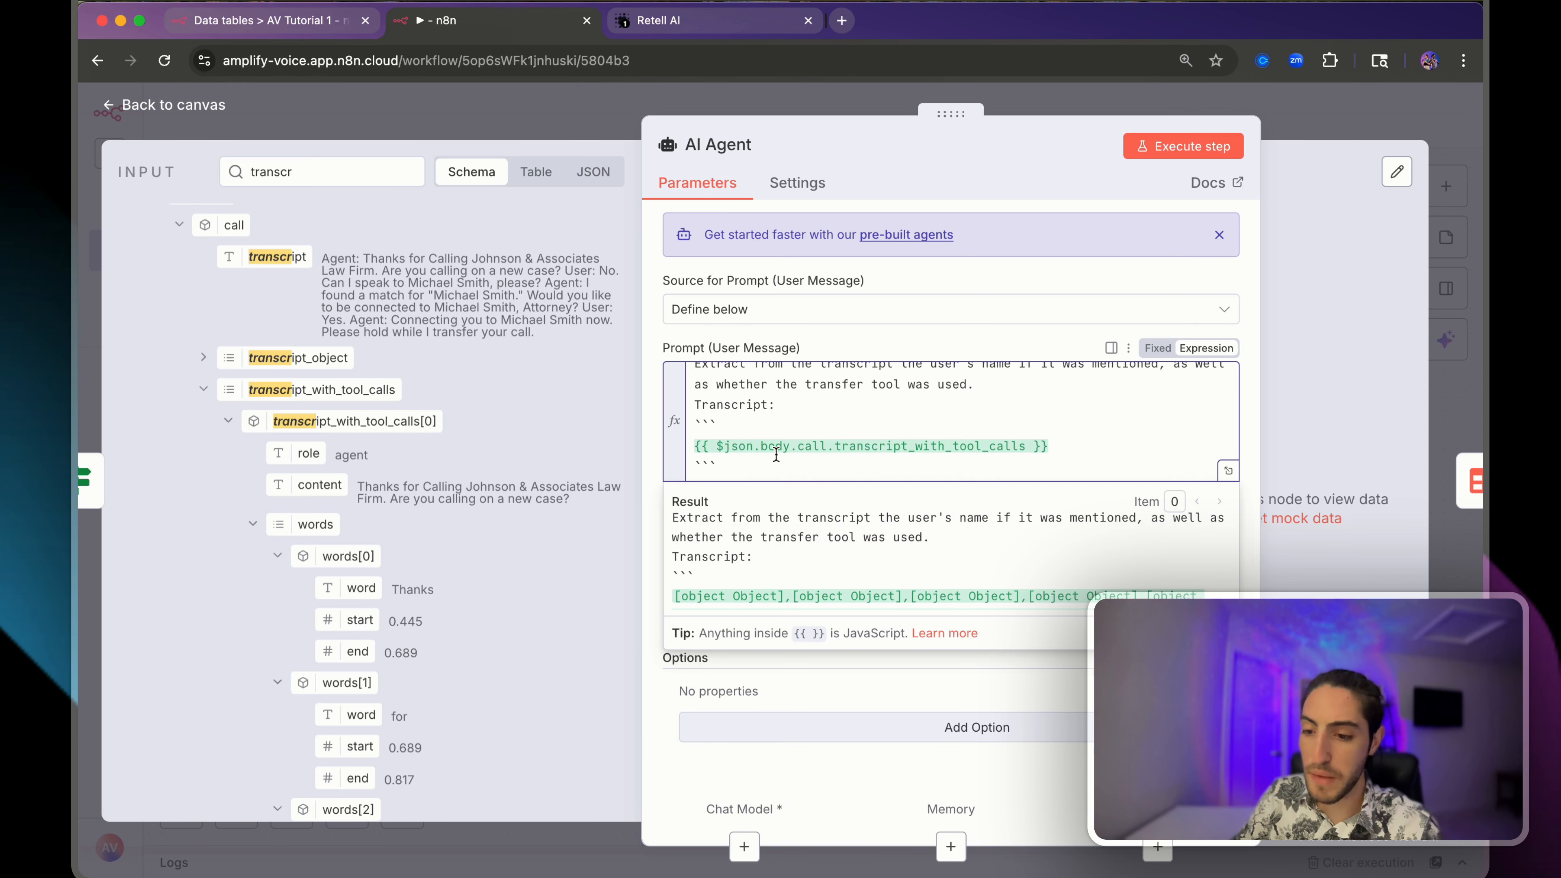
{"action": "type", "text": "JSON.stri"}
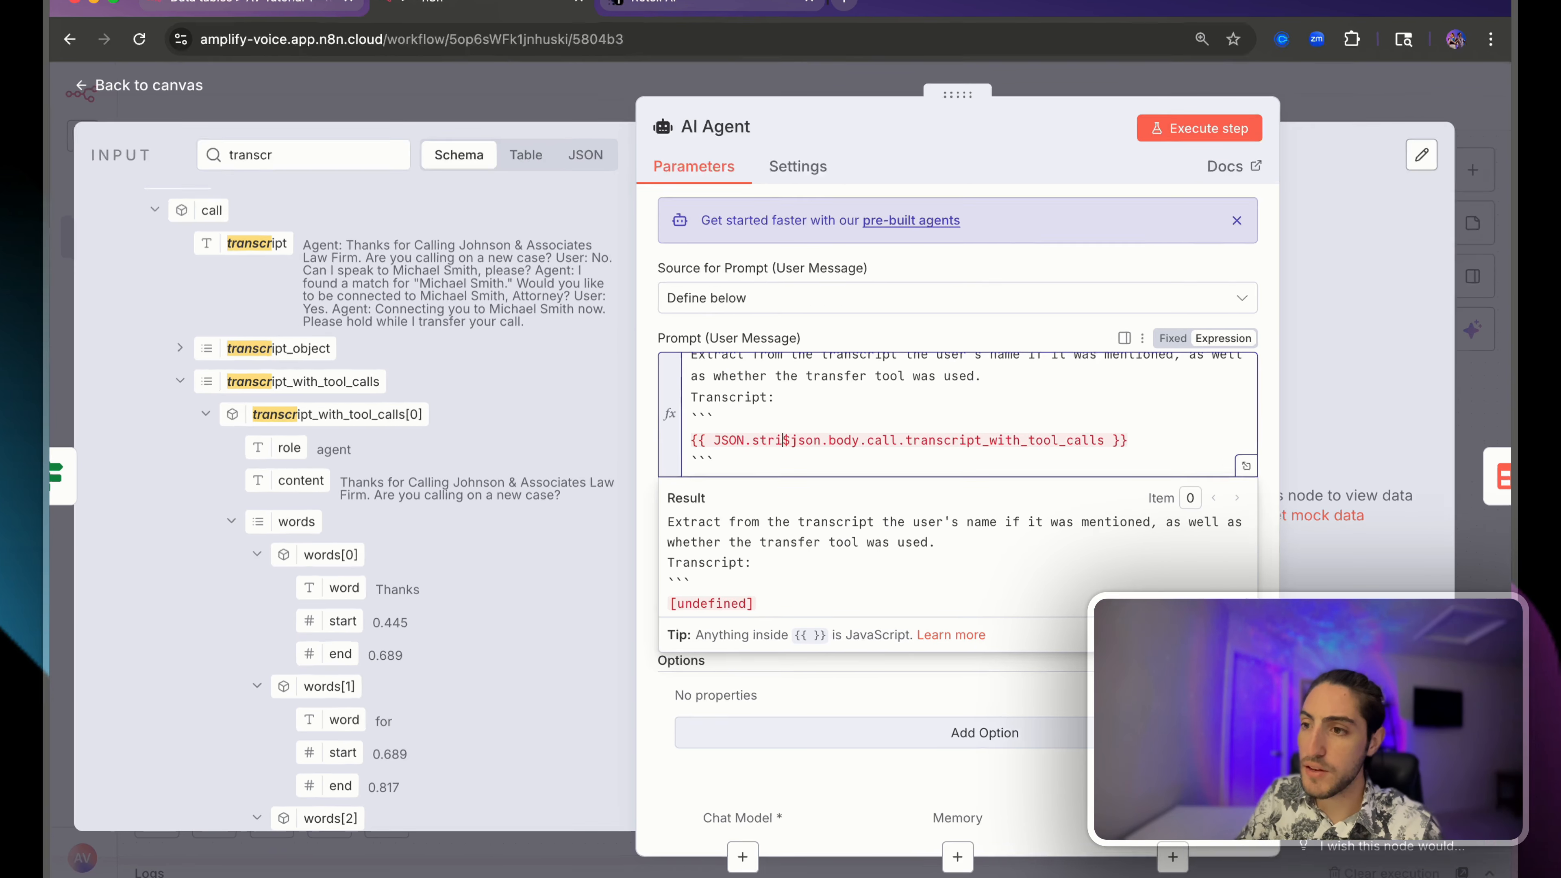
{"action": "type", "text": "ngify"}
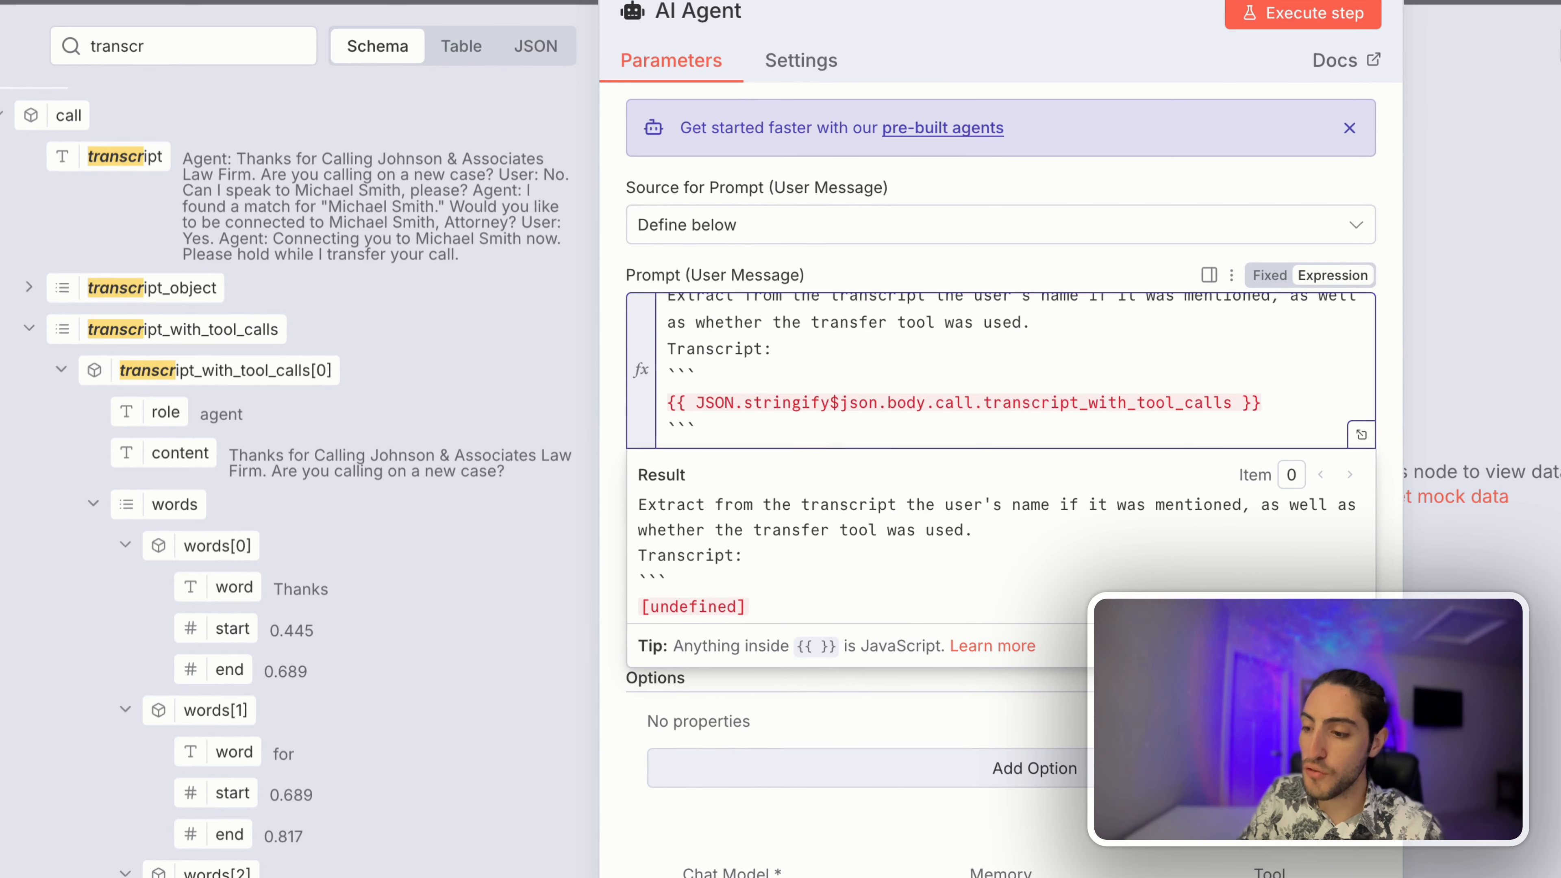
{"action": "type", "text": "("}
{"action": "key", "text": "Left"}
{"action": "type", "text": ")"}
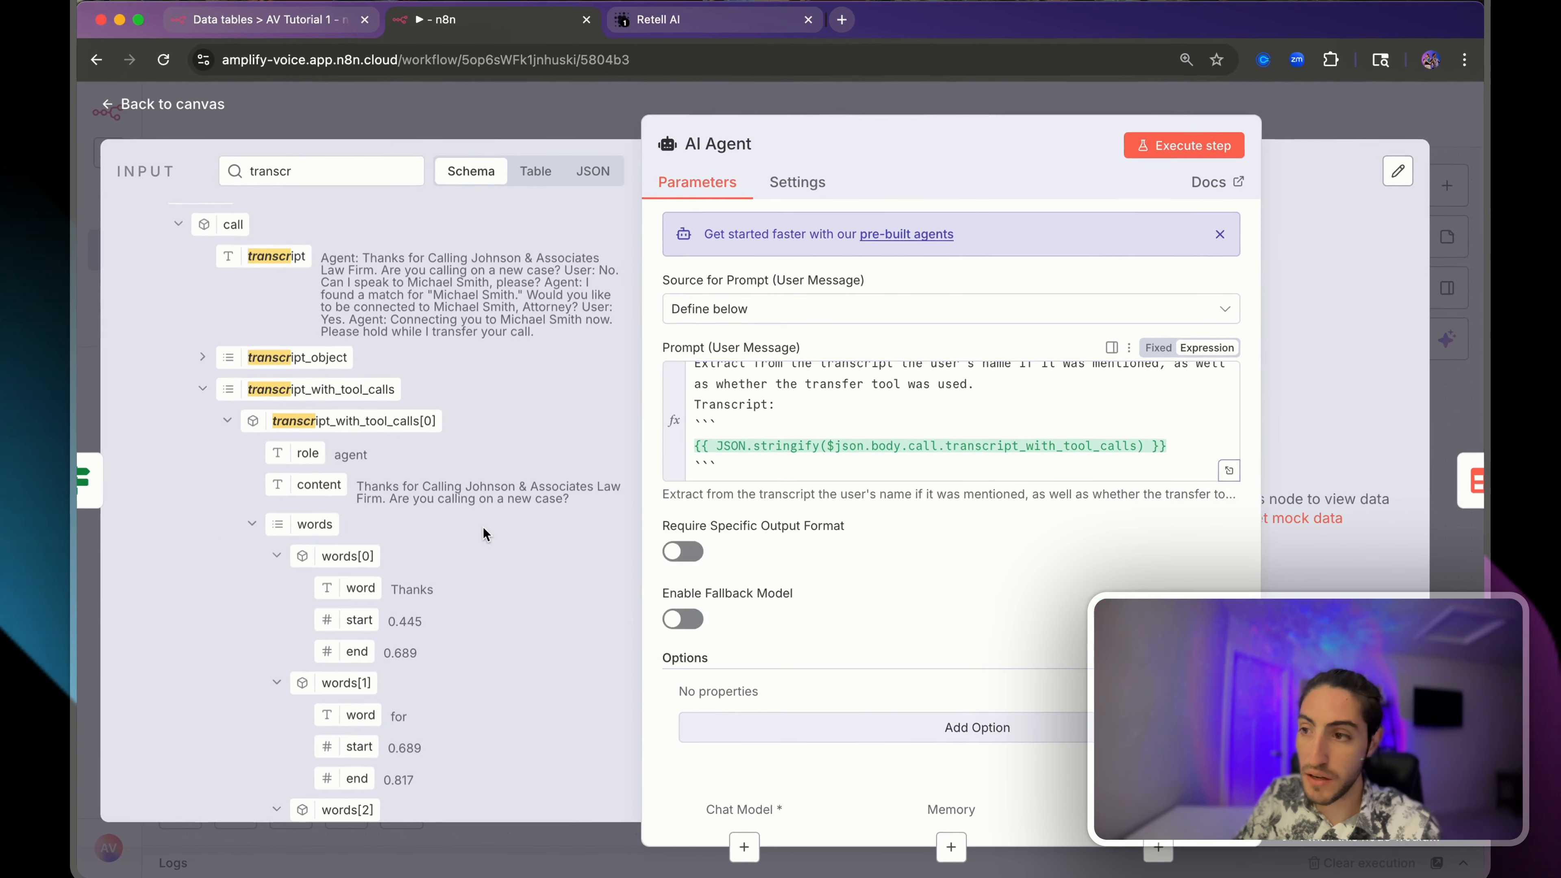
- Inspect the transcript_with_tool_calls entries, including the verify_name and transfer tool invocations
{"action": "left_click", "coordinate": [251, 524]}
{"action": "left_click_drag", "start_coordinate": [429, 535], "coordinate": [475, 683]}
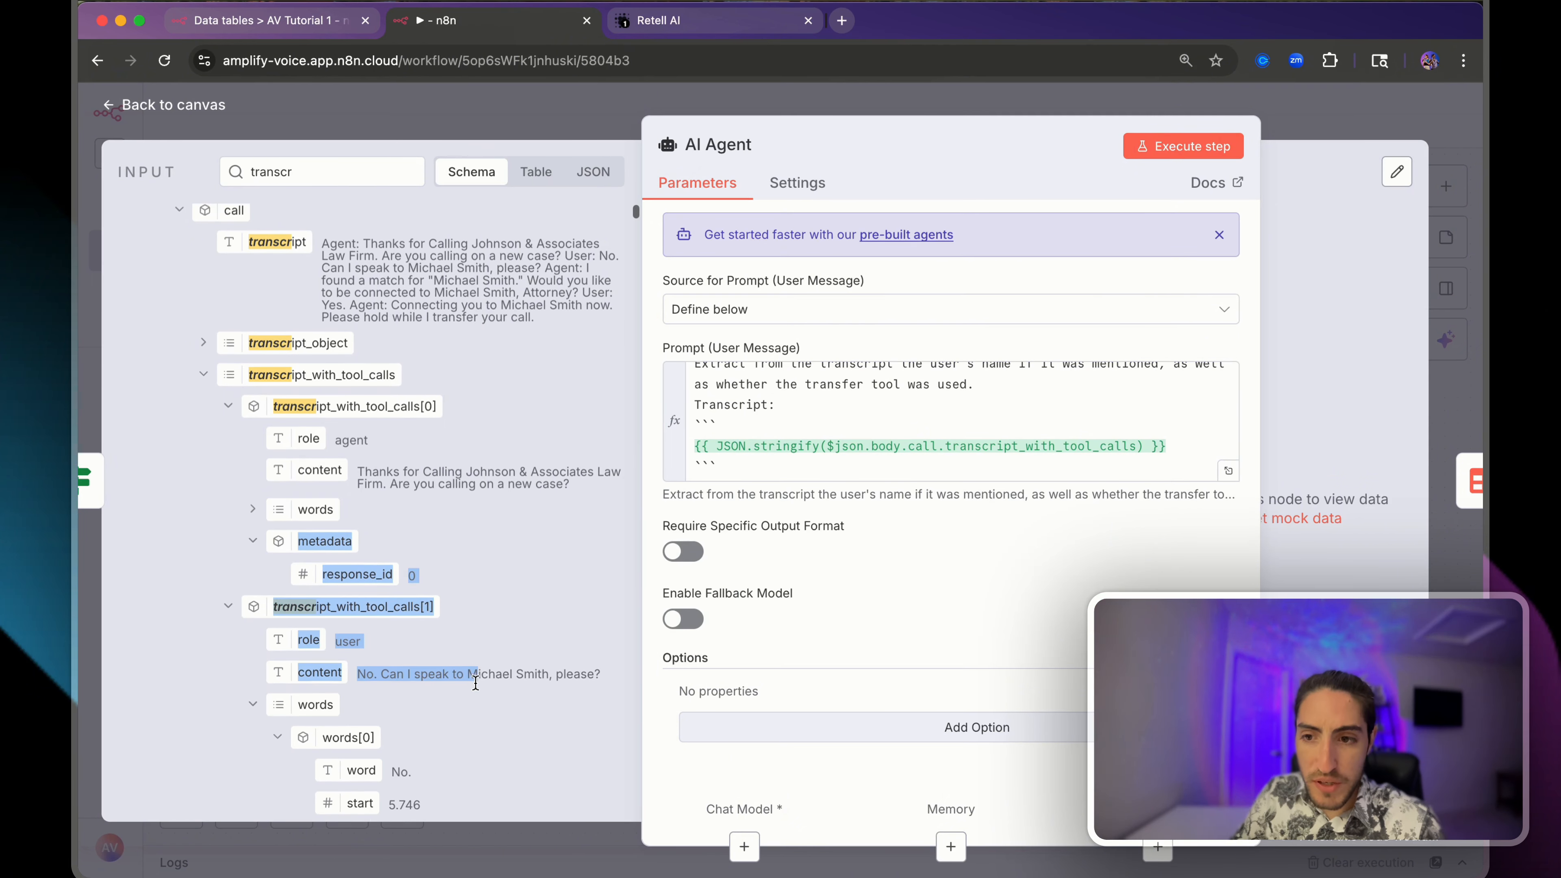
{"action": "left_click", "coordinate": [475, 683]}
{"action": "scroll", "coordinate": [474, 682], "scroll_direction": "down", "scroll_amount": 5}
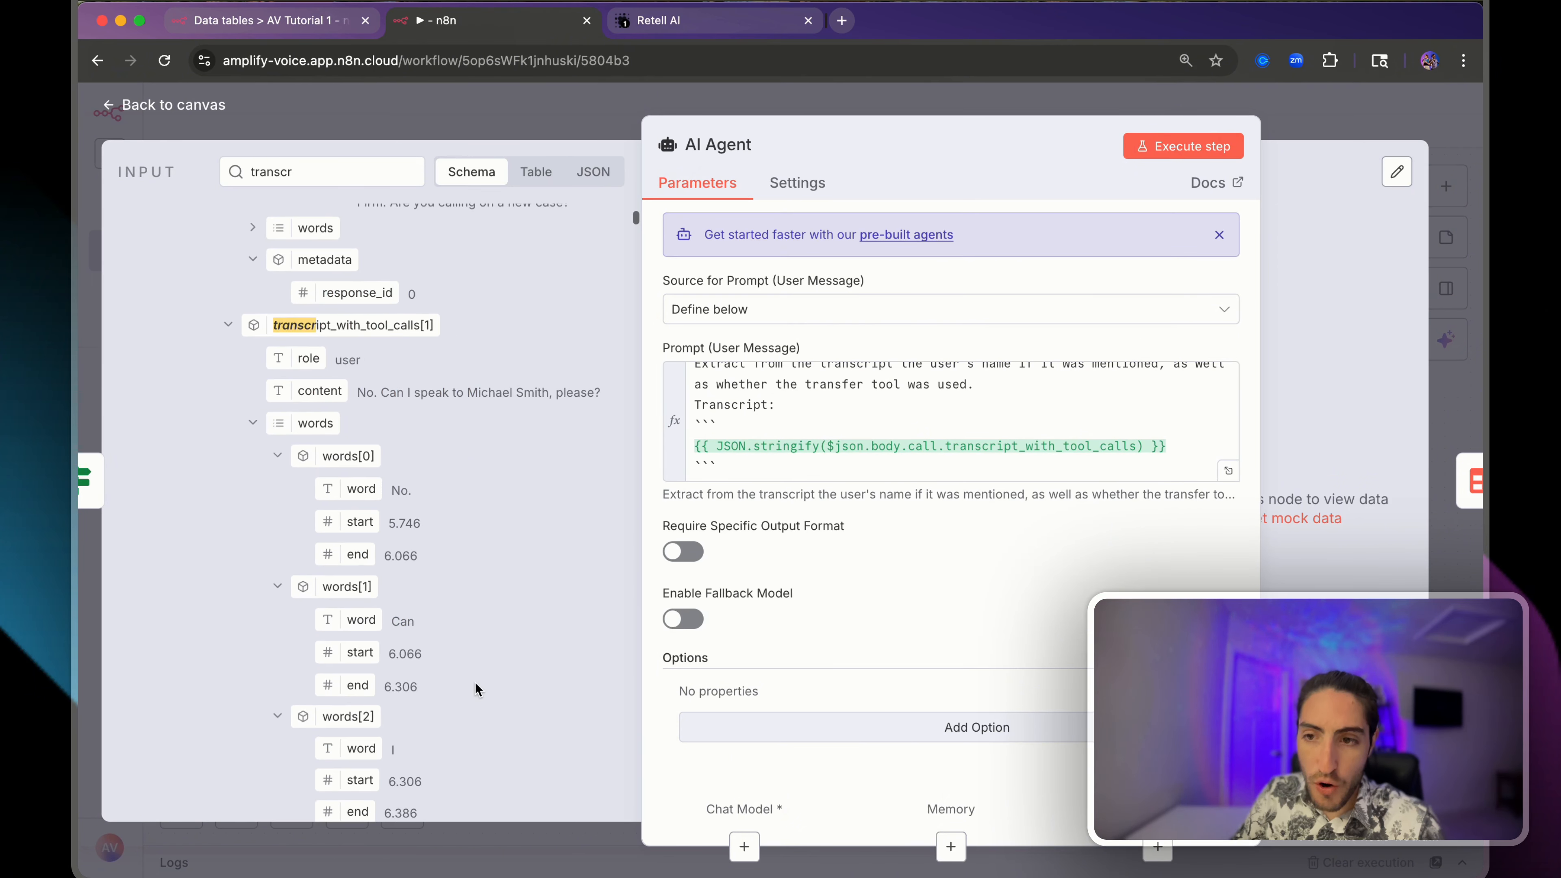
{"action": "left_click", "coordinate": [229, 328]}
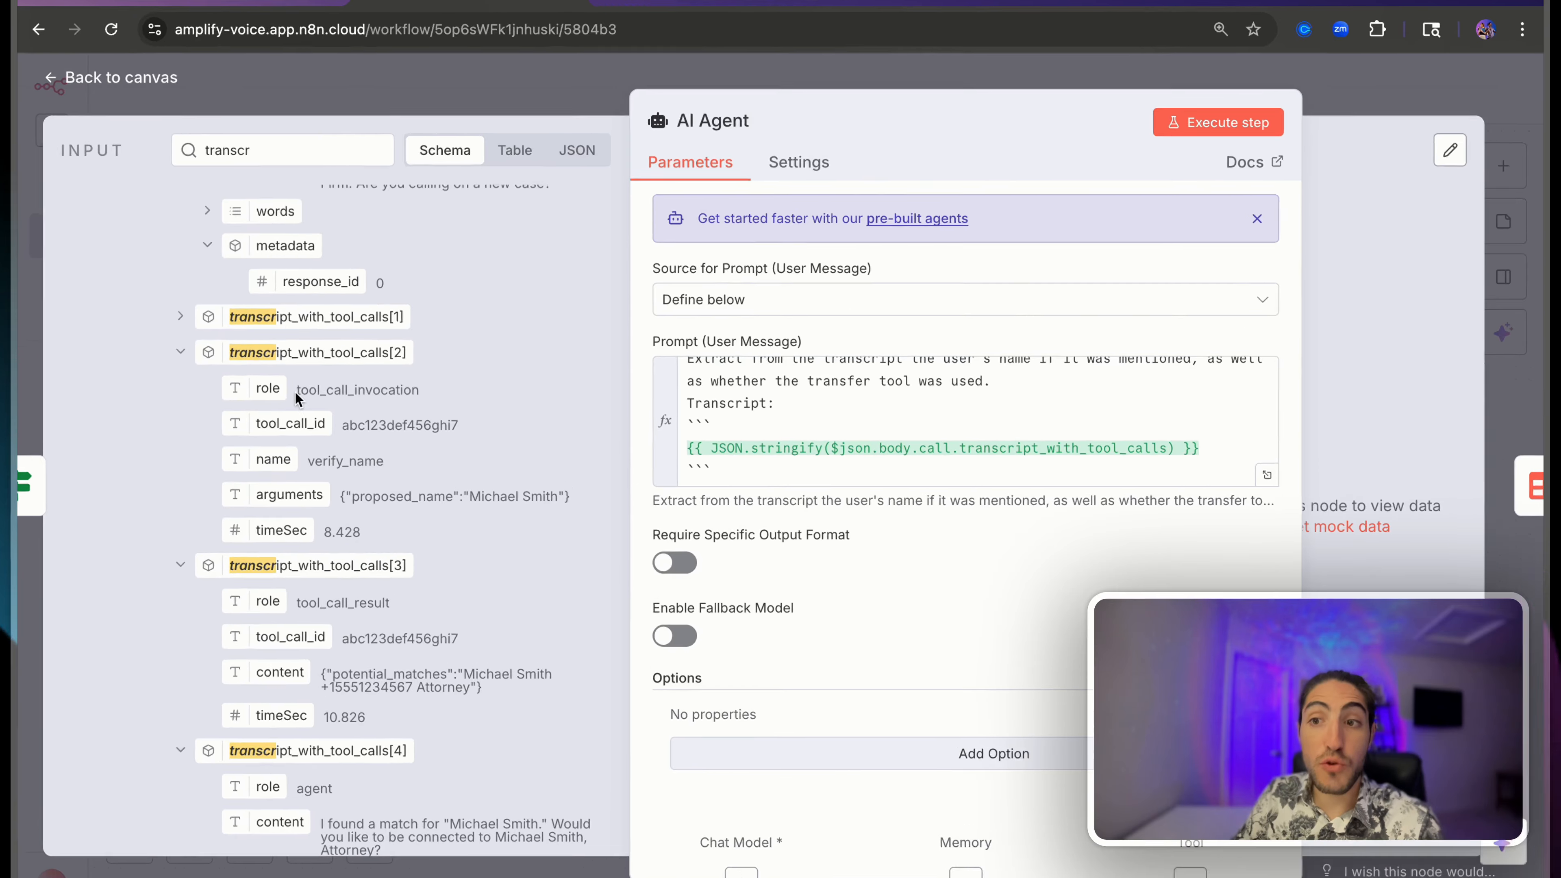
{"action": "left_click_drag", "start_coordinate": [336, 393], "coordinate": [470, 401]}
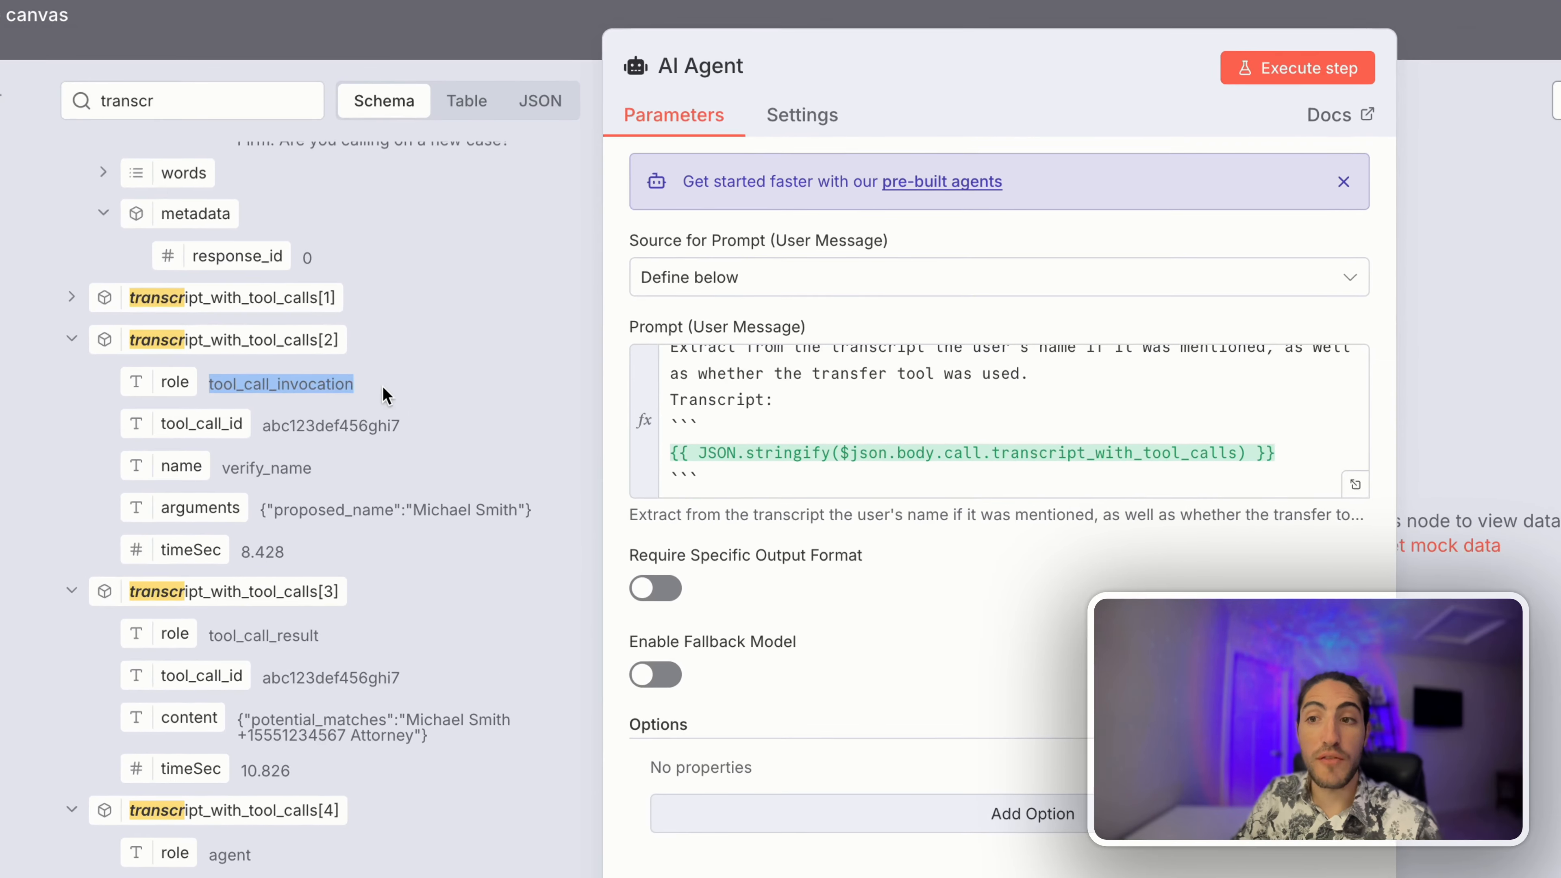
{"action": "left_click_drag", "start_coordinate": [222, 466], "coordinate": [322, 466]}
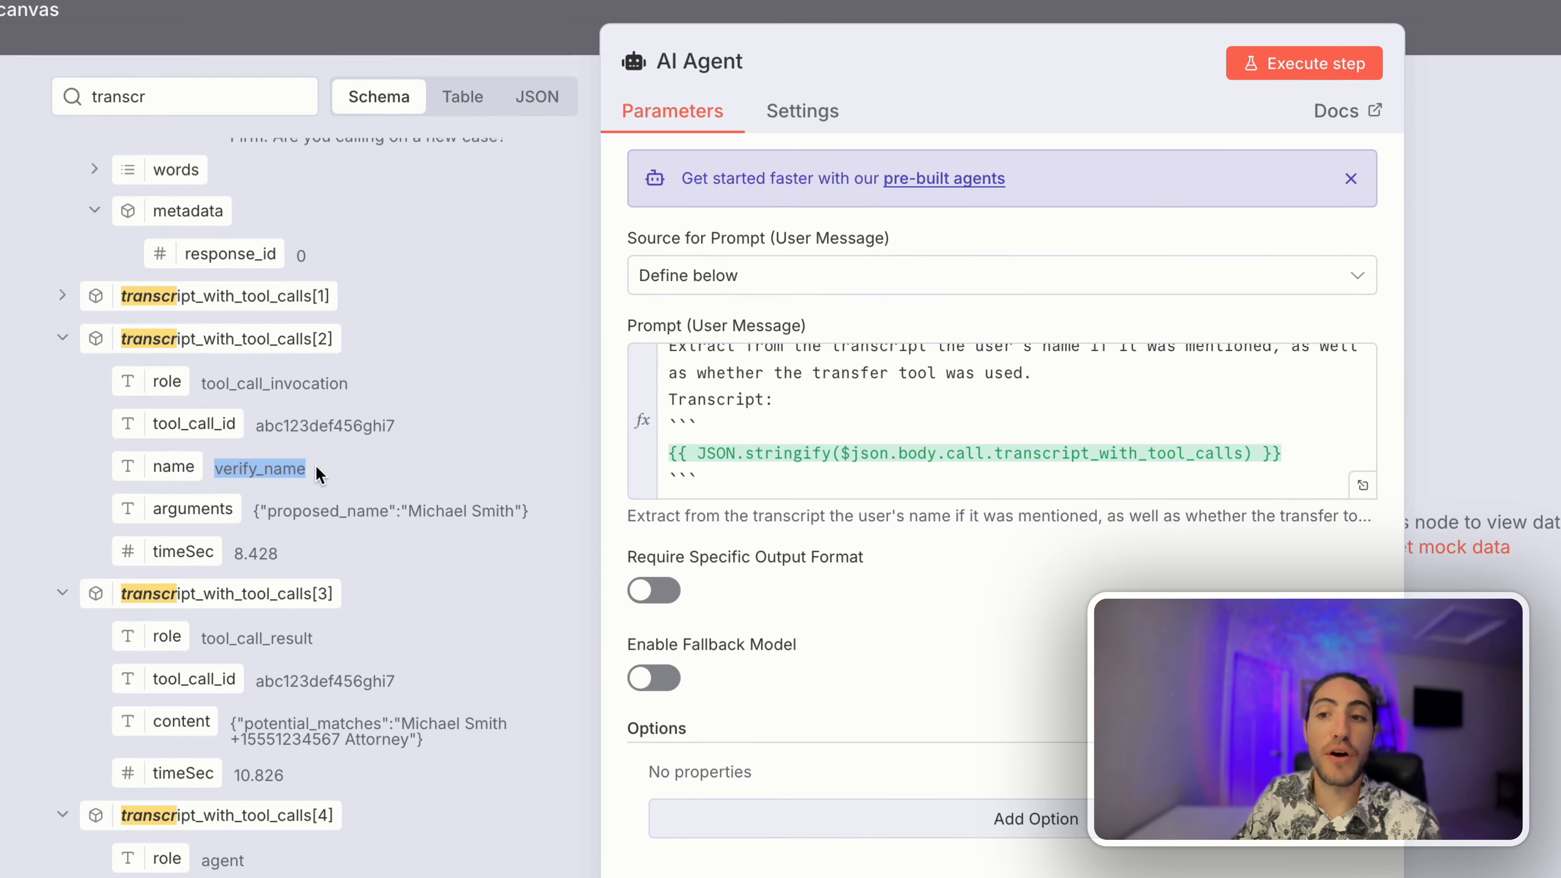
{"action": "left_click", "coordinate": [64, 340]}
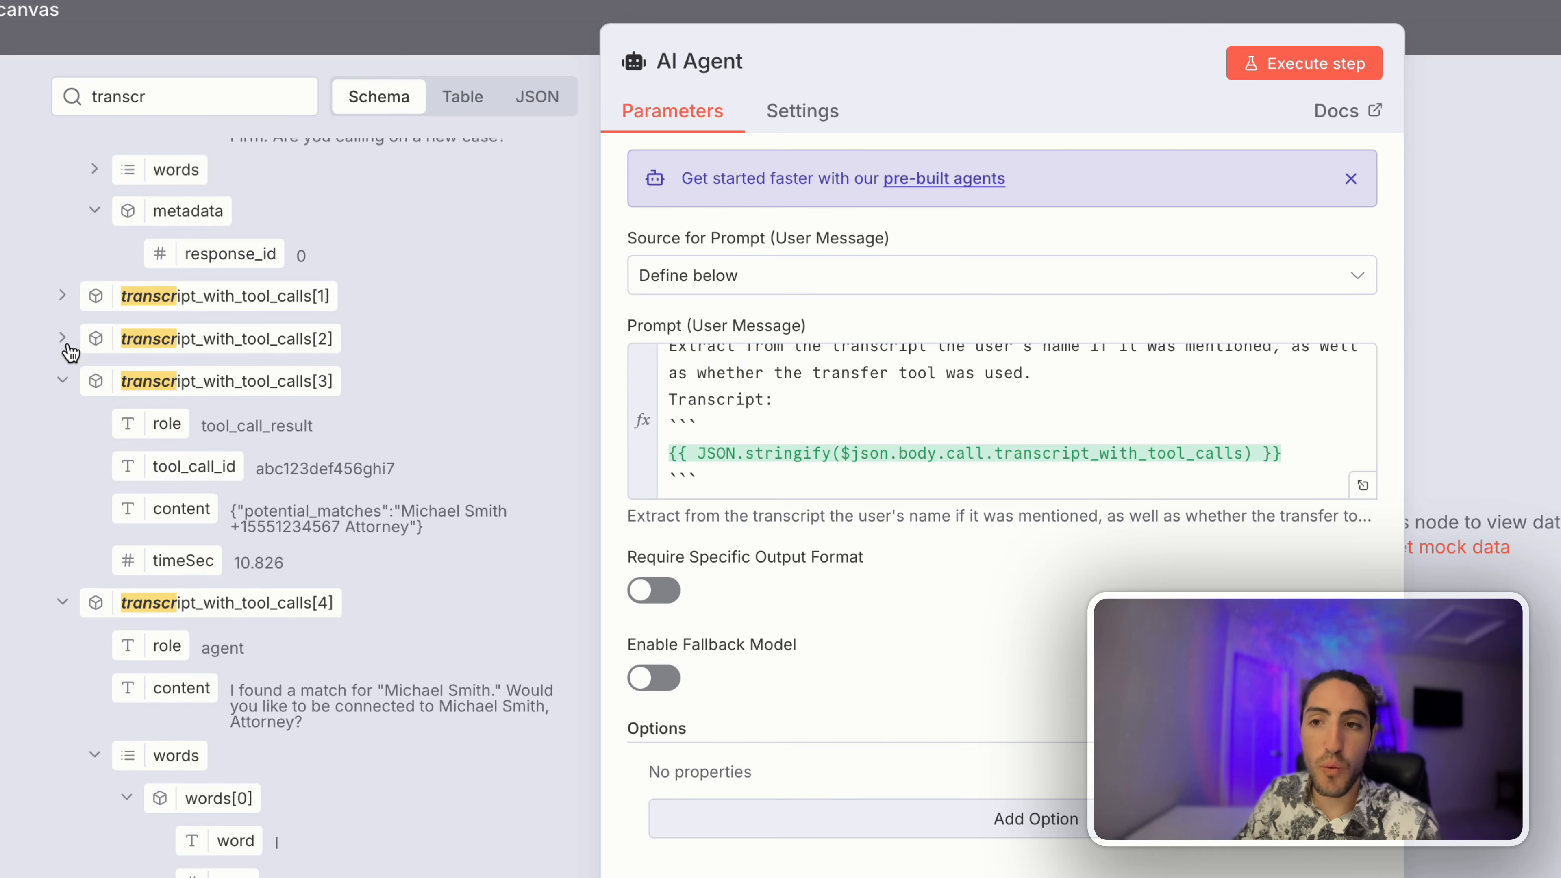
{"action": "left_click", "coordinate": [62, 380]}
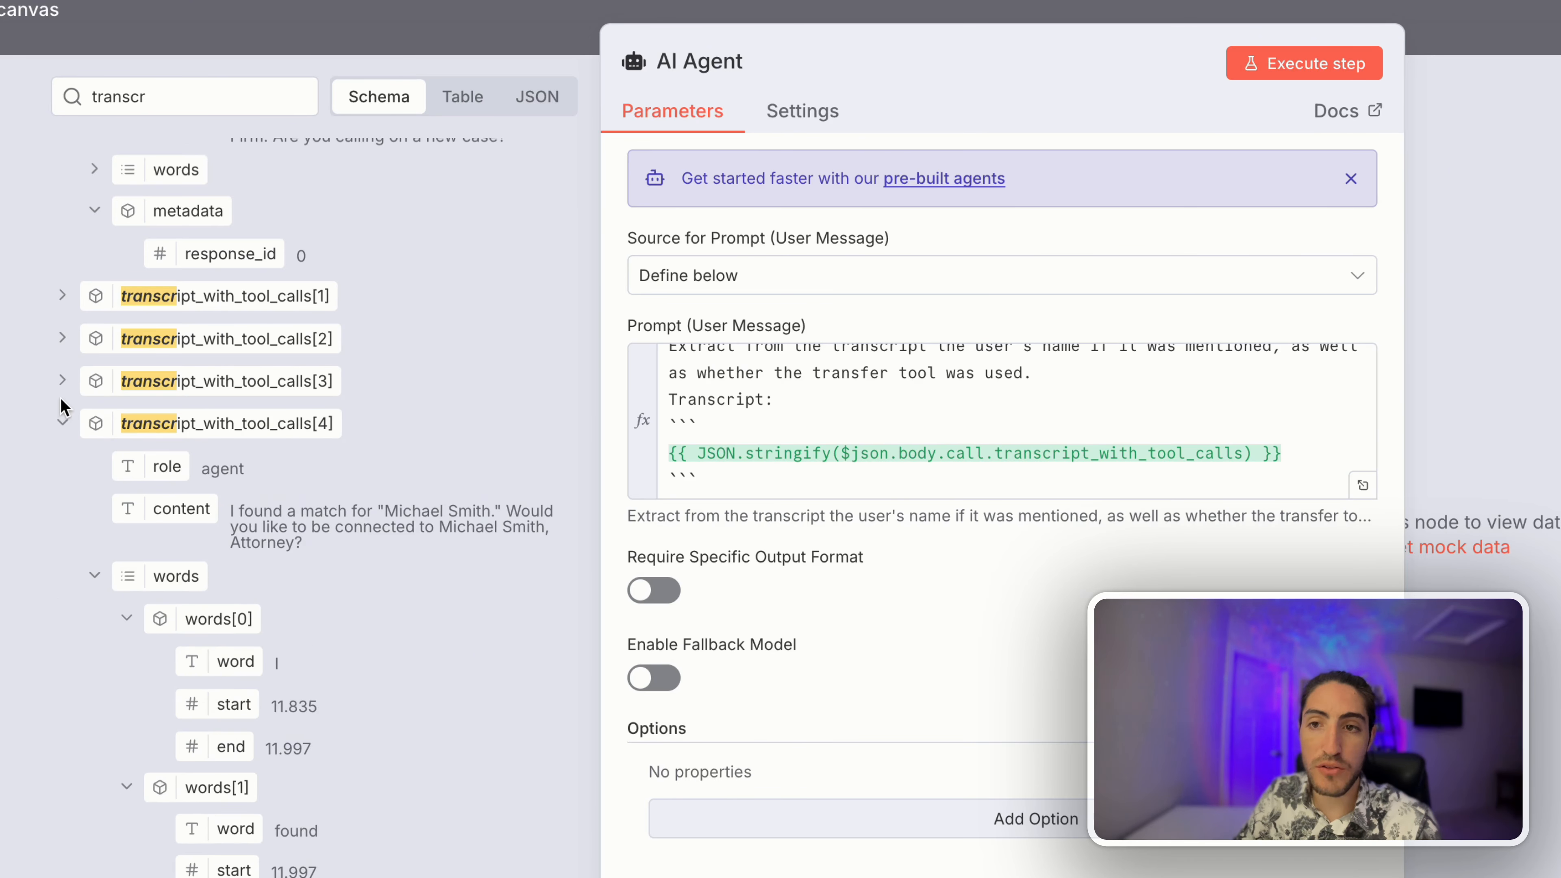
{"action": "left_click", "coordinate": [62, 423]}
{"action": "left_click", "coordinate": [62, 465]}
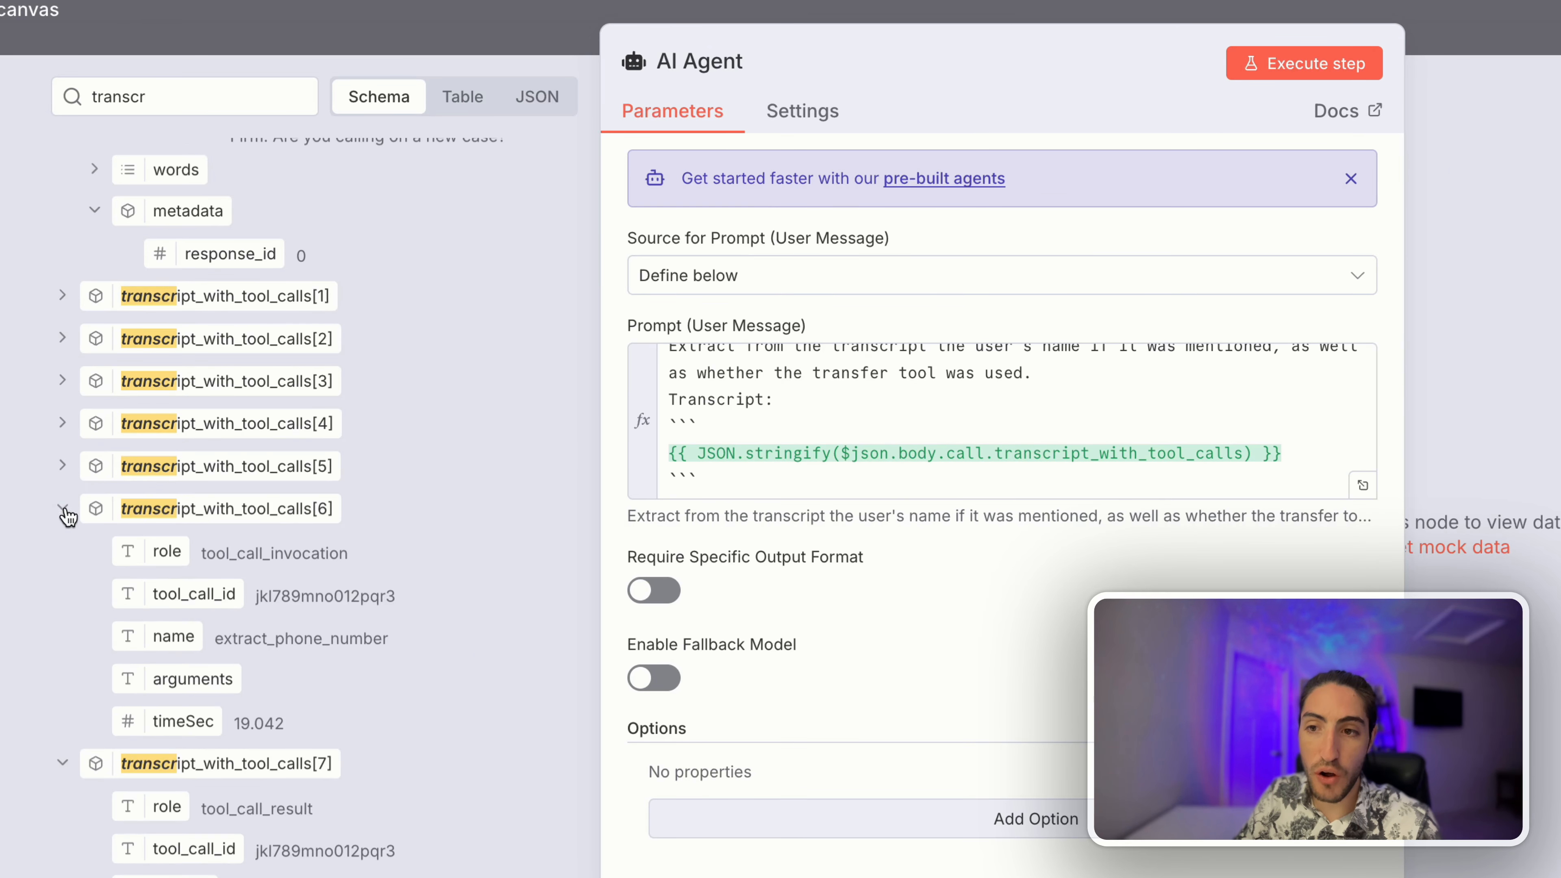
{"action": "left_click_drag", "start_coordinate": [202, 553], "coordinate": [328, 554]}
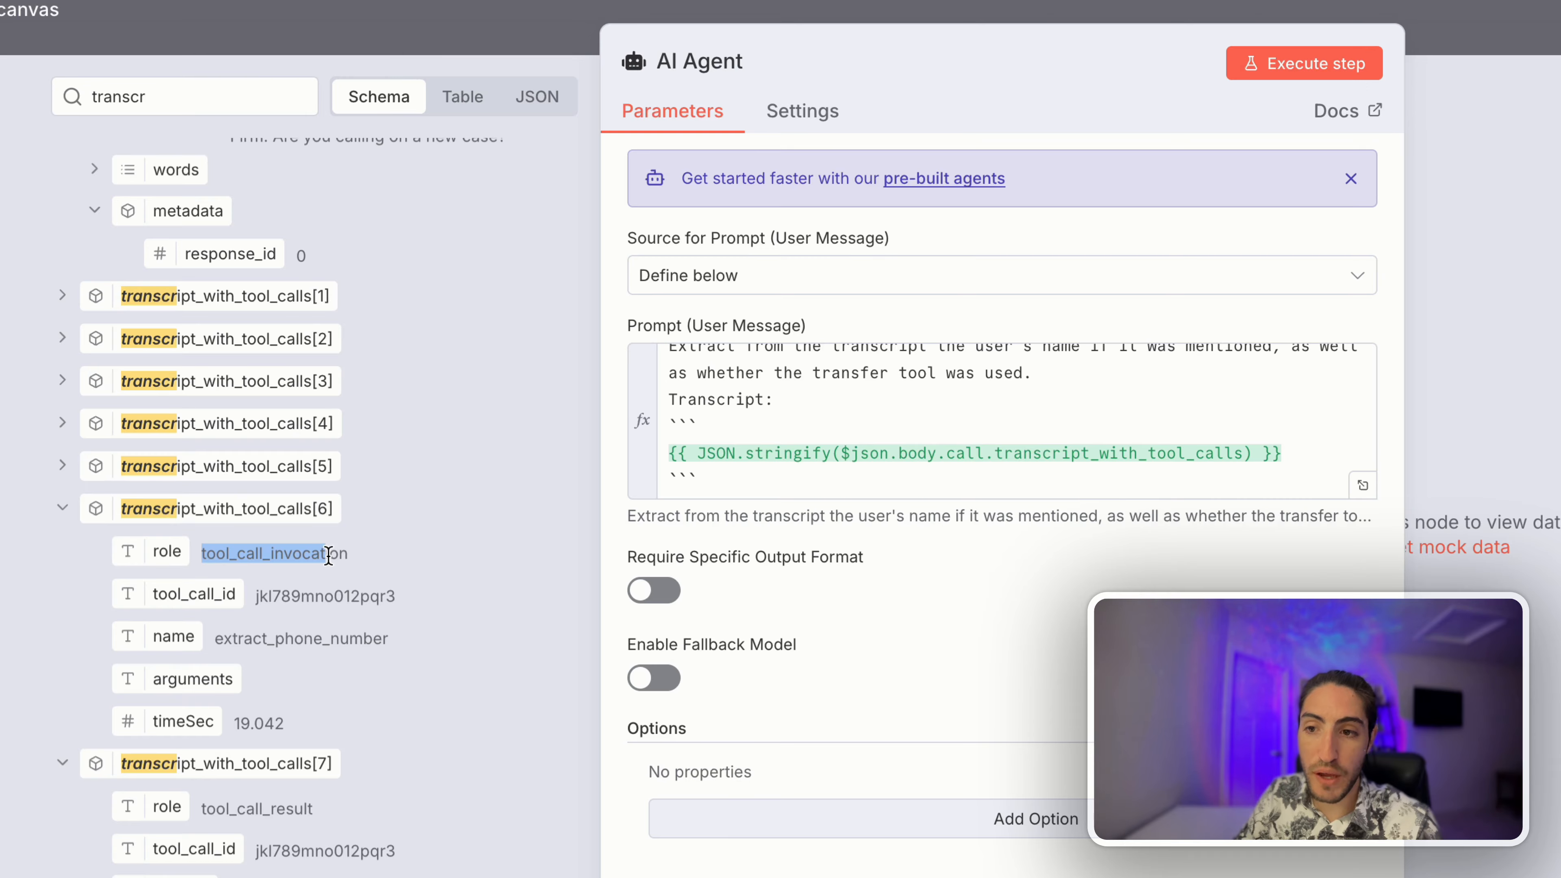
{"action": "left_click", "coordinate": [60, 508]}
{"action": "left_click", "coordinate": [62, 550]}
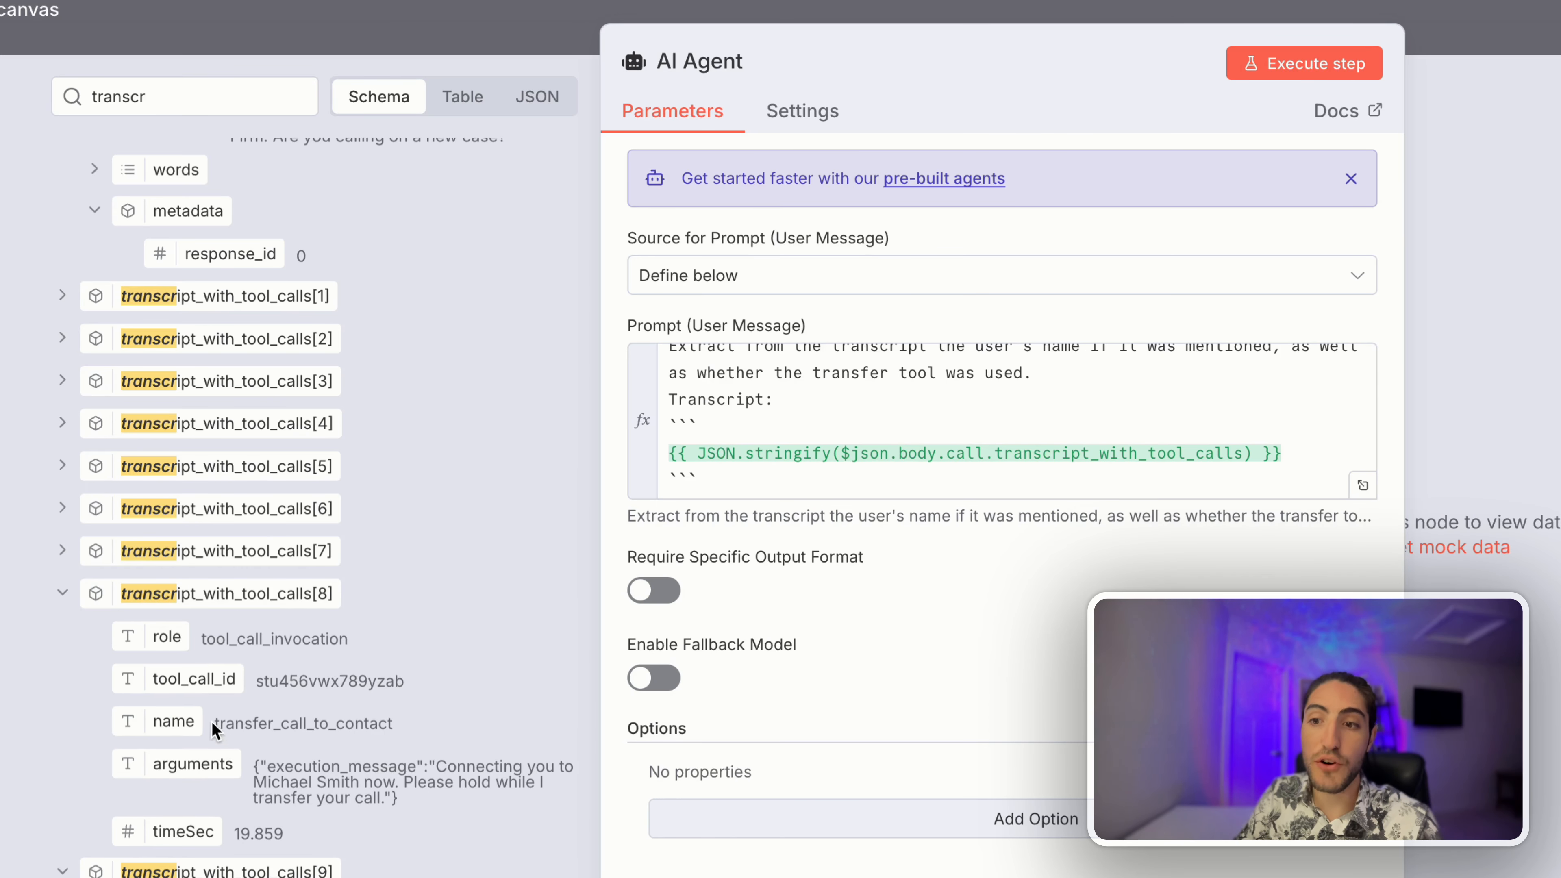
{"action": "left_click_drag", "start_coordinate": [201, 638], "coordinate": [376, 642]}
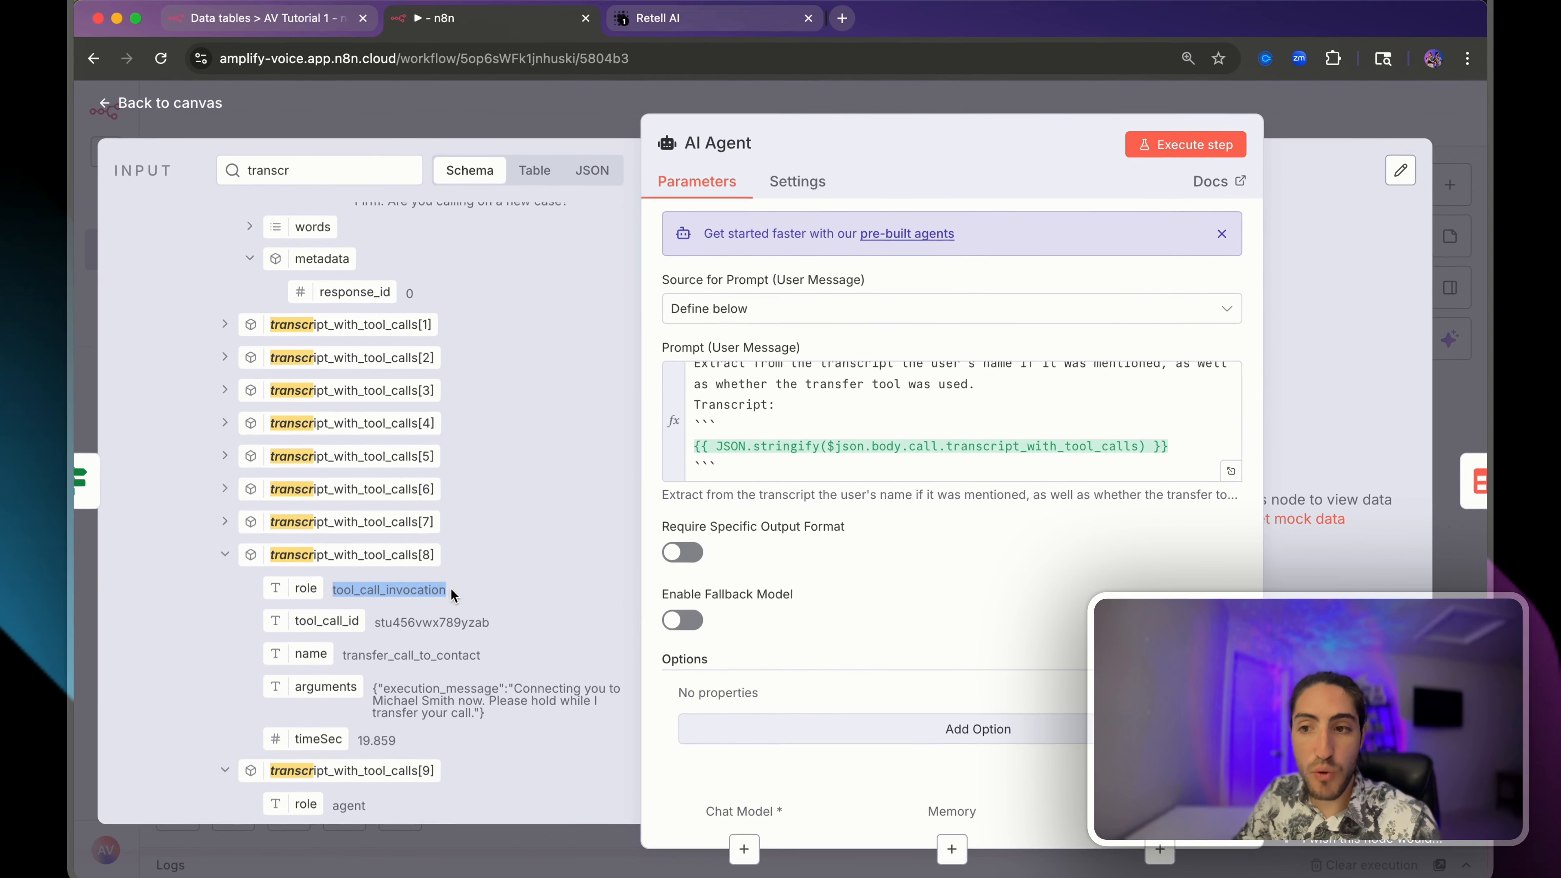
{"action": "scroll", "coordinate": [453, 594], "scroll_direction": "down", "scroll_amount": 3}
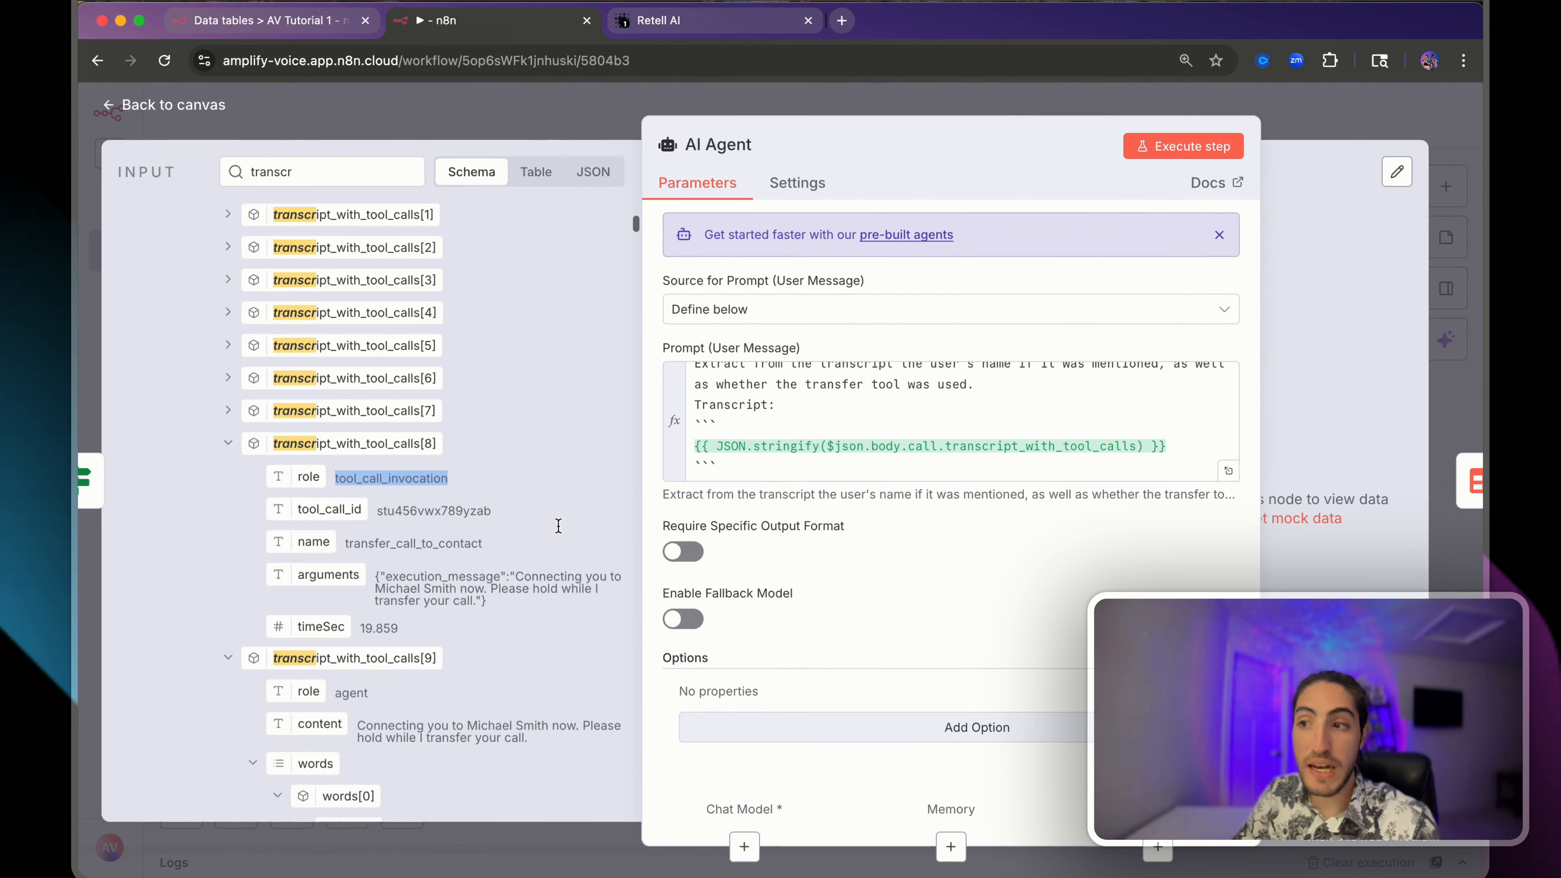
- Review the prompt's transcript expression, name request and transfer wording, then open AV Tutorial 1
{"action": "left_click", "coordinate": [697, 444]}
{"action": "left_click_drag", "start_coordinate": [693, 447], "coordinate": [1208, 444]}
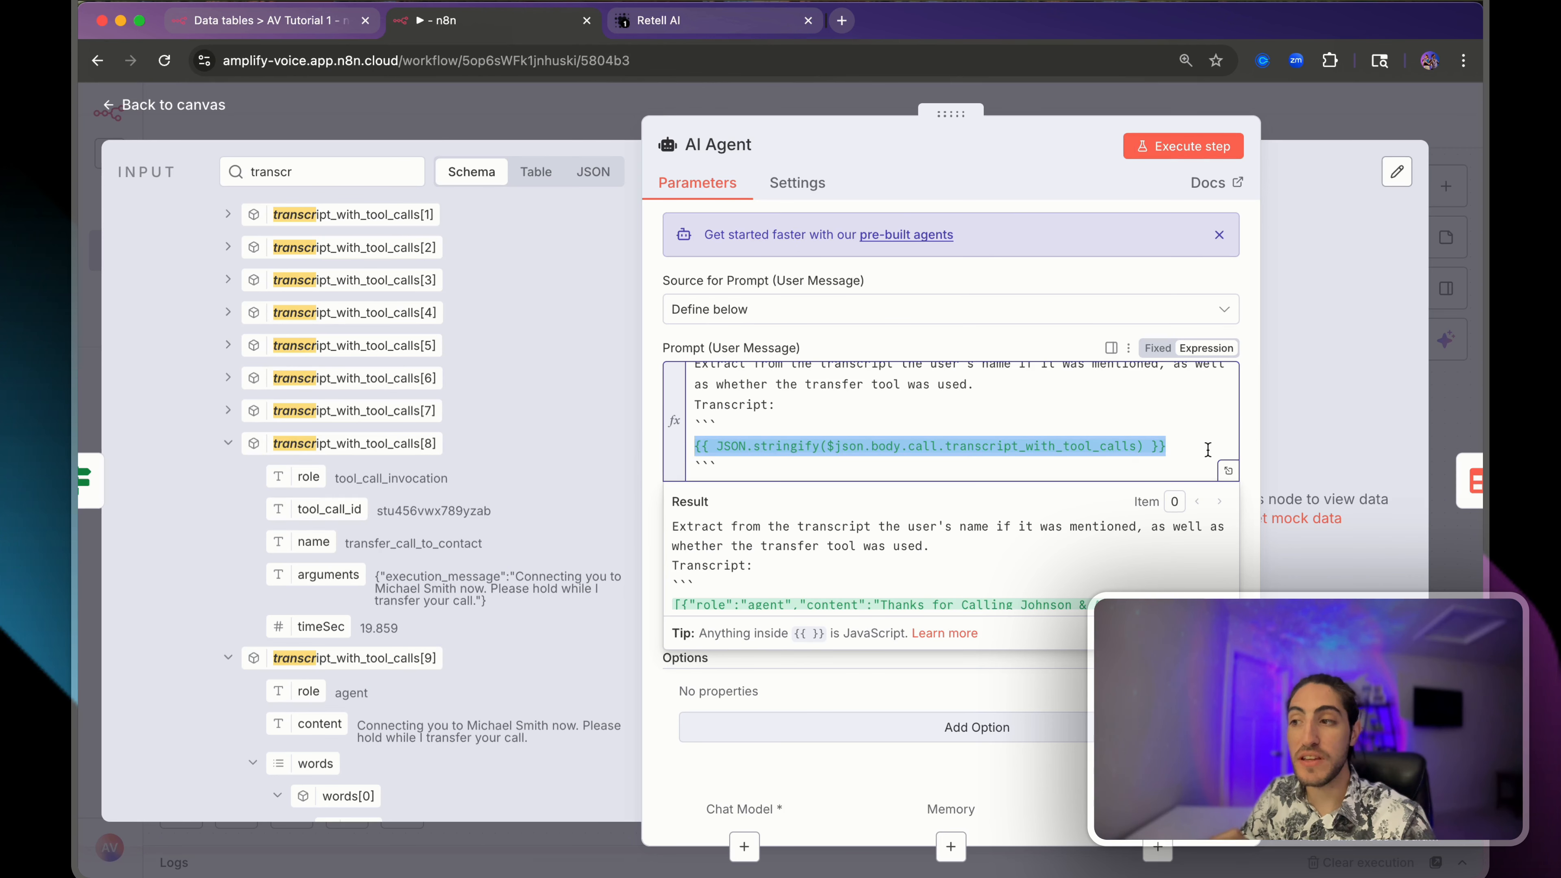
{"action": "left_click", "coordinate": [1208, 448]}
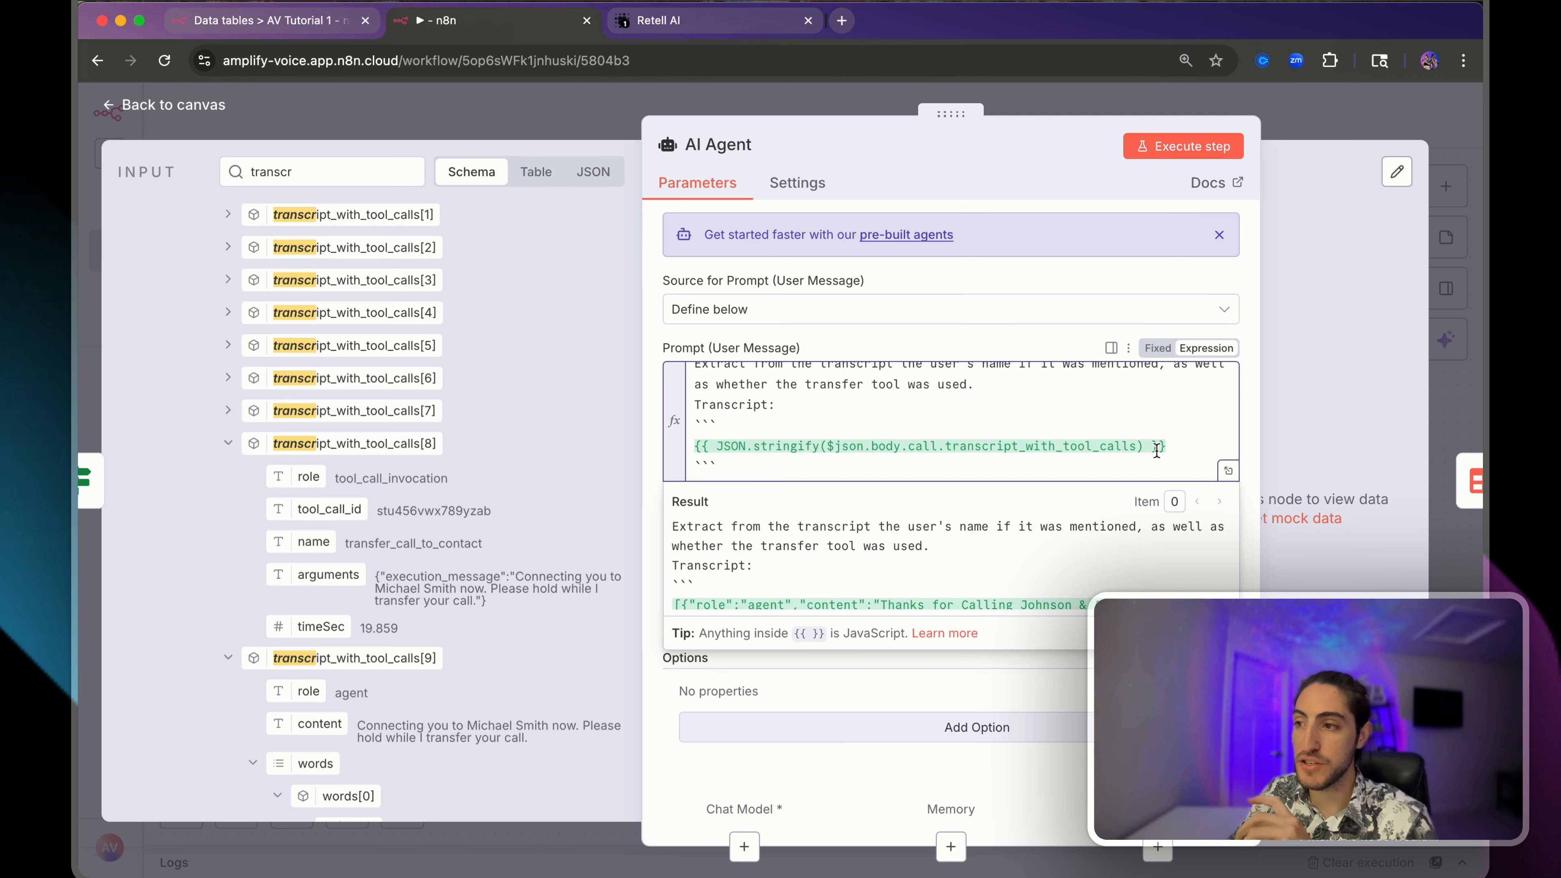
{"action": "scroll", "coordinate": [918, 386], "scroll_direction": "up", "scroll_amount": 1}
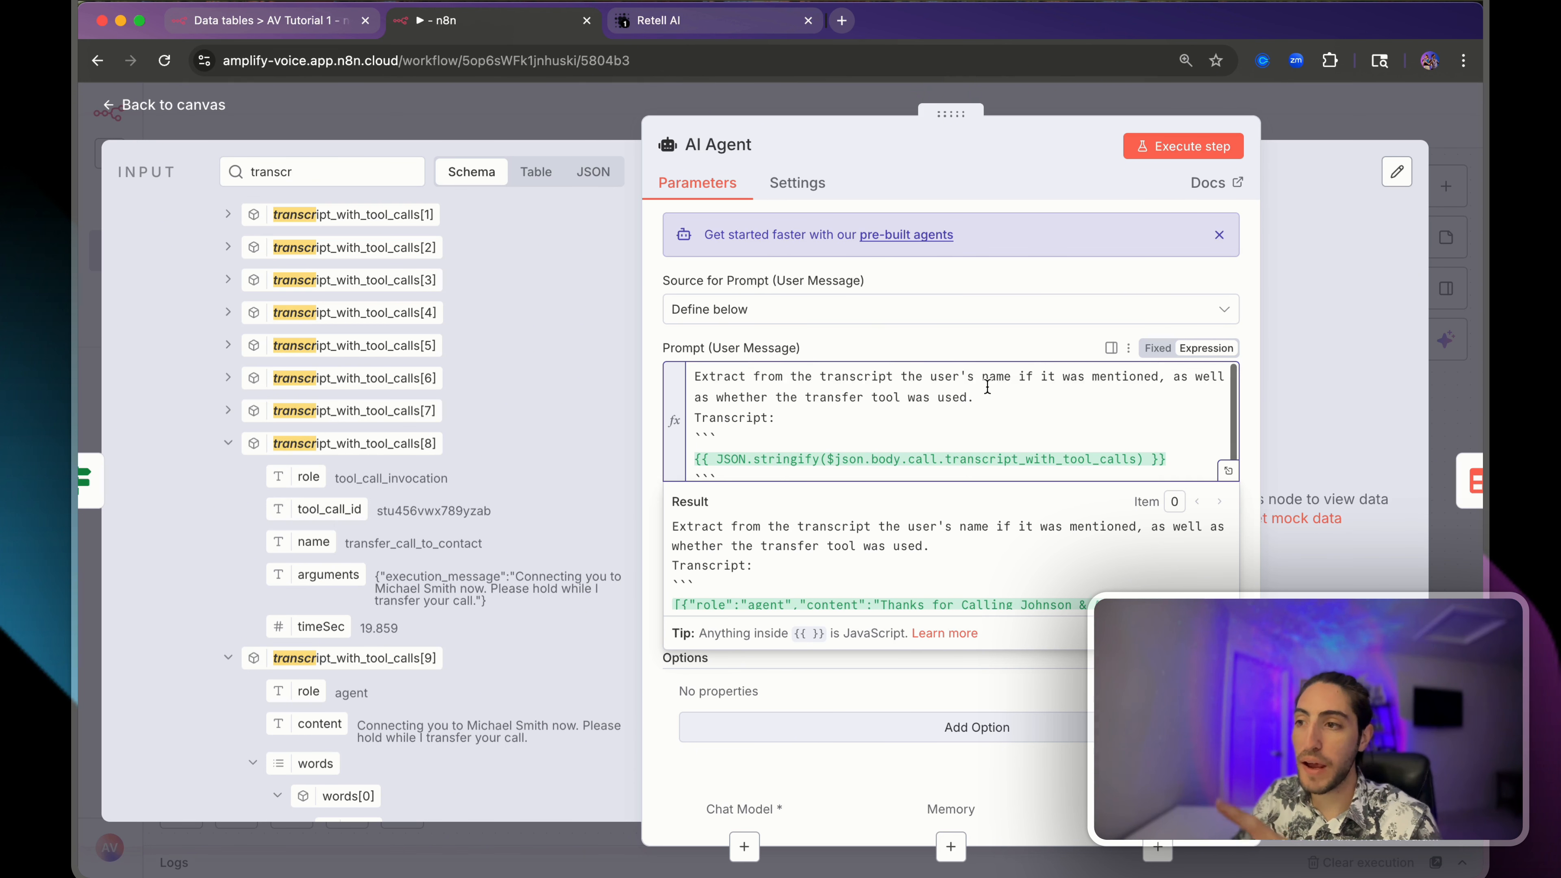
{"action": "left_click_drag", "start_coordinate": [933, 376], "coordinate": [1008, 377]}
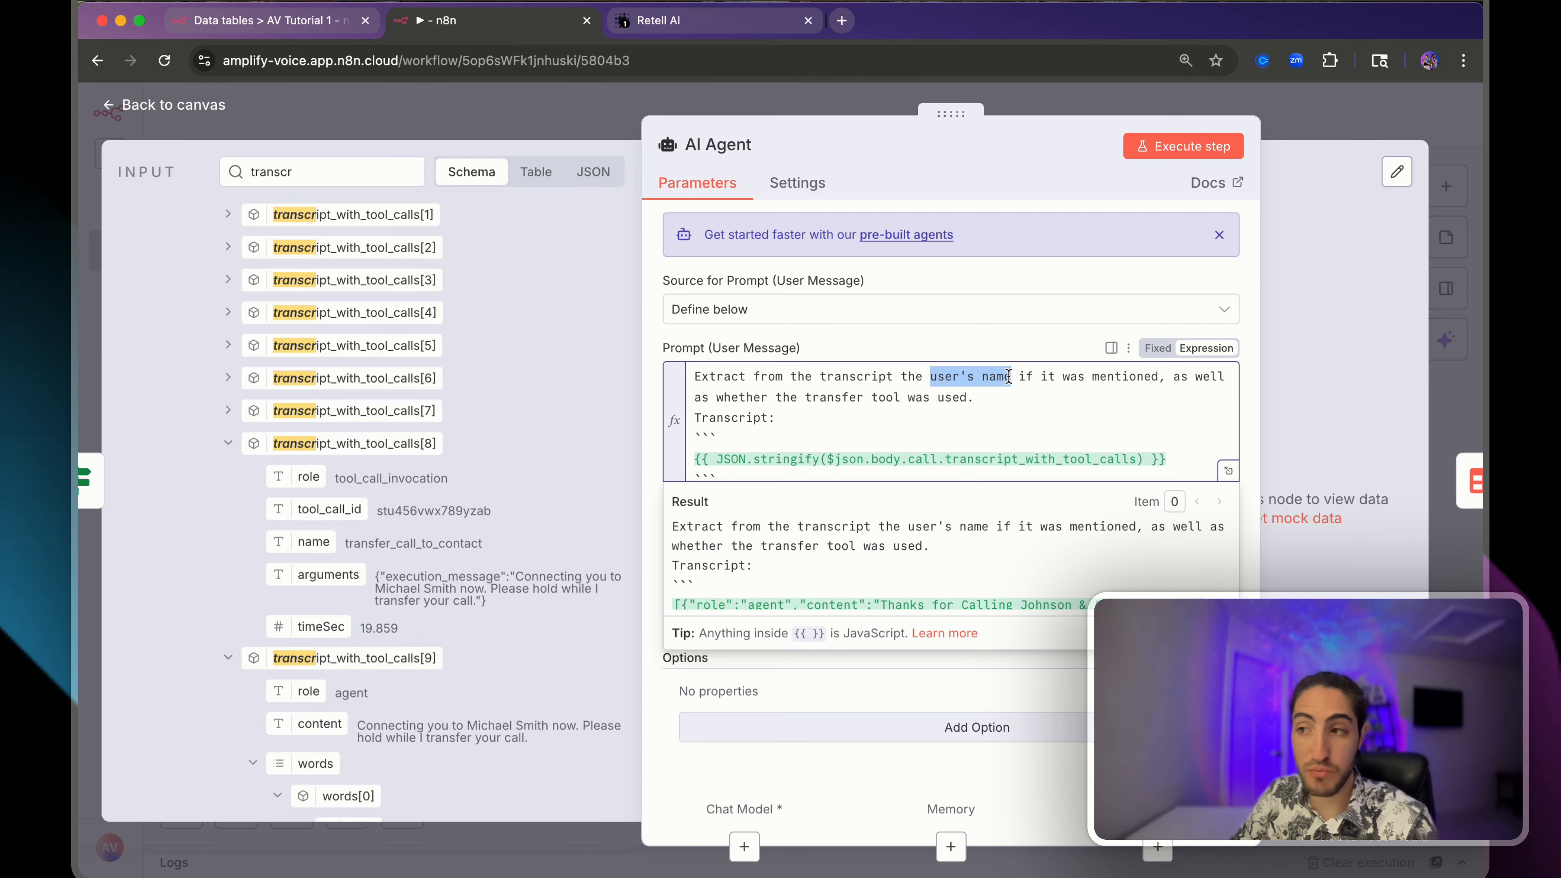
{"action": "left_click", "coordinate": [988, 379]}
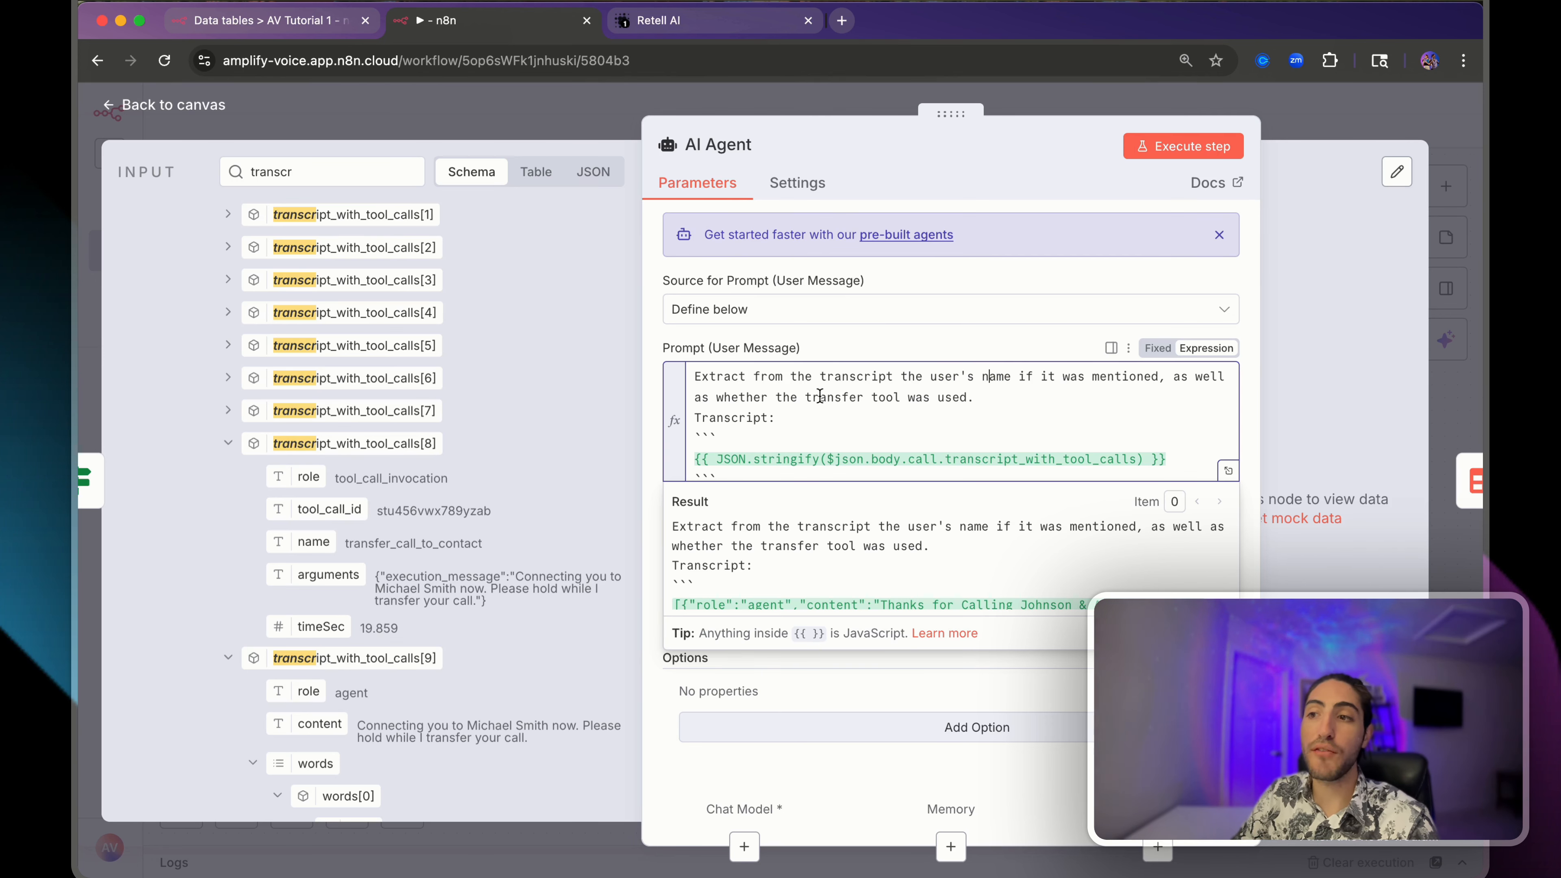
{"action": "left_click_drag", "start_coordinate": [807, 397], "coordinate": [903, 397]}
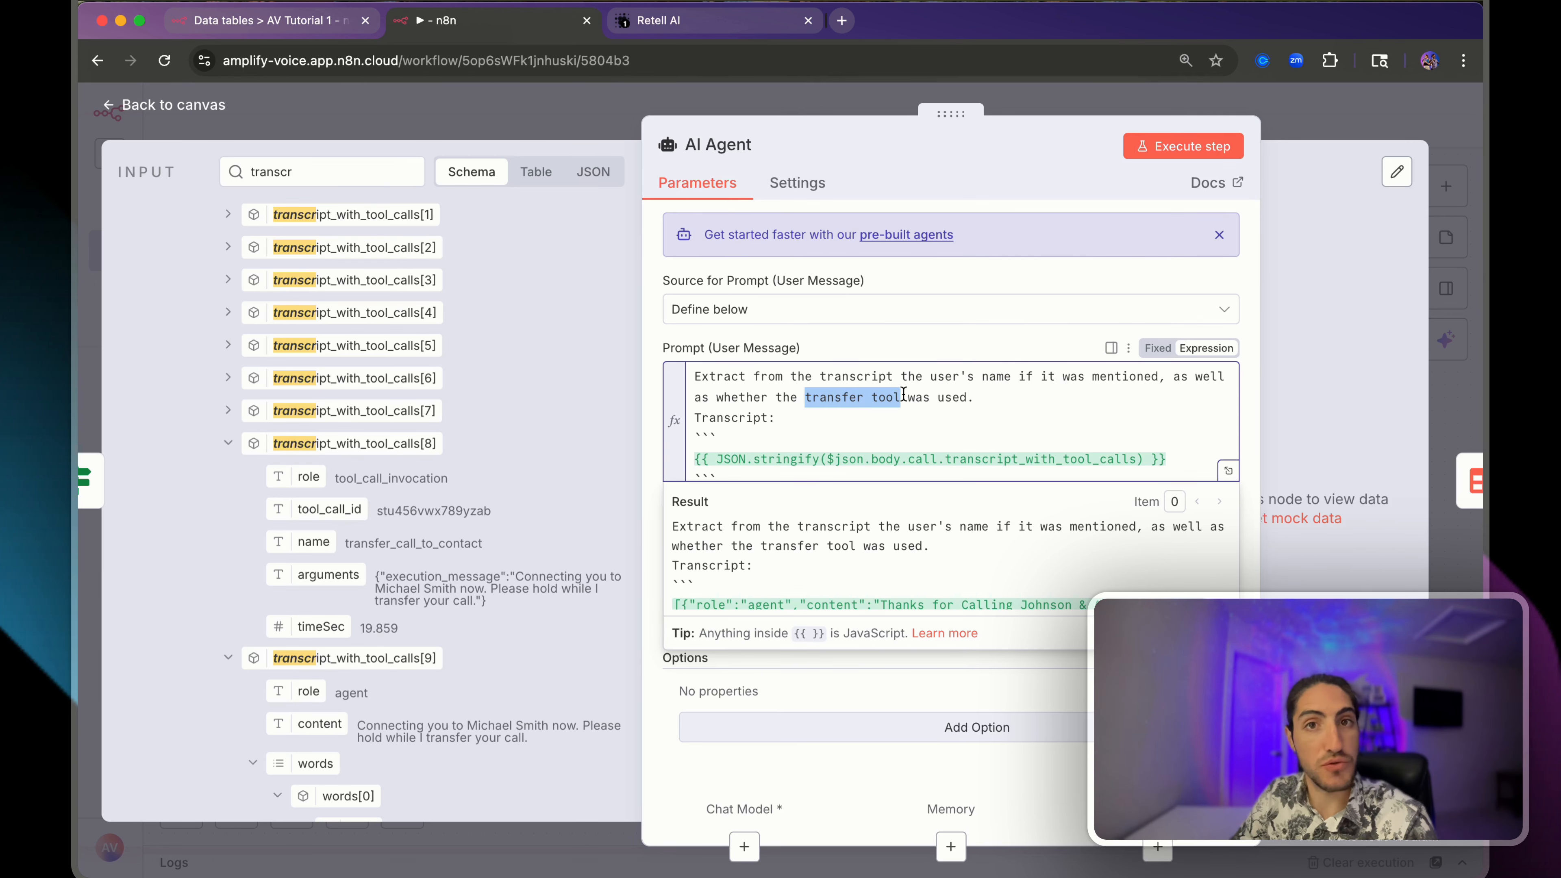
{"action": "left_click", "coordinate": [911, 342]}
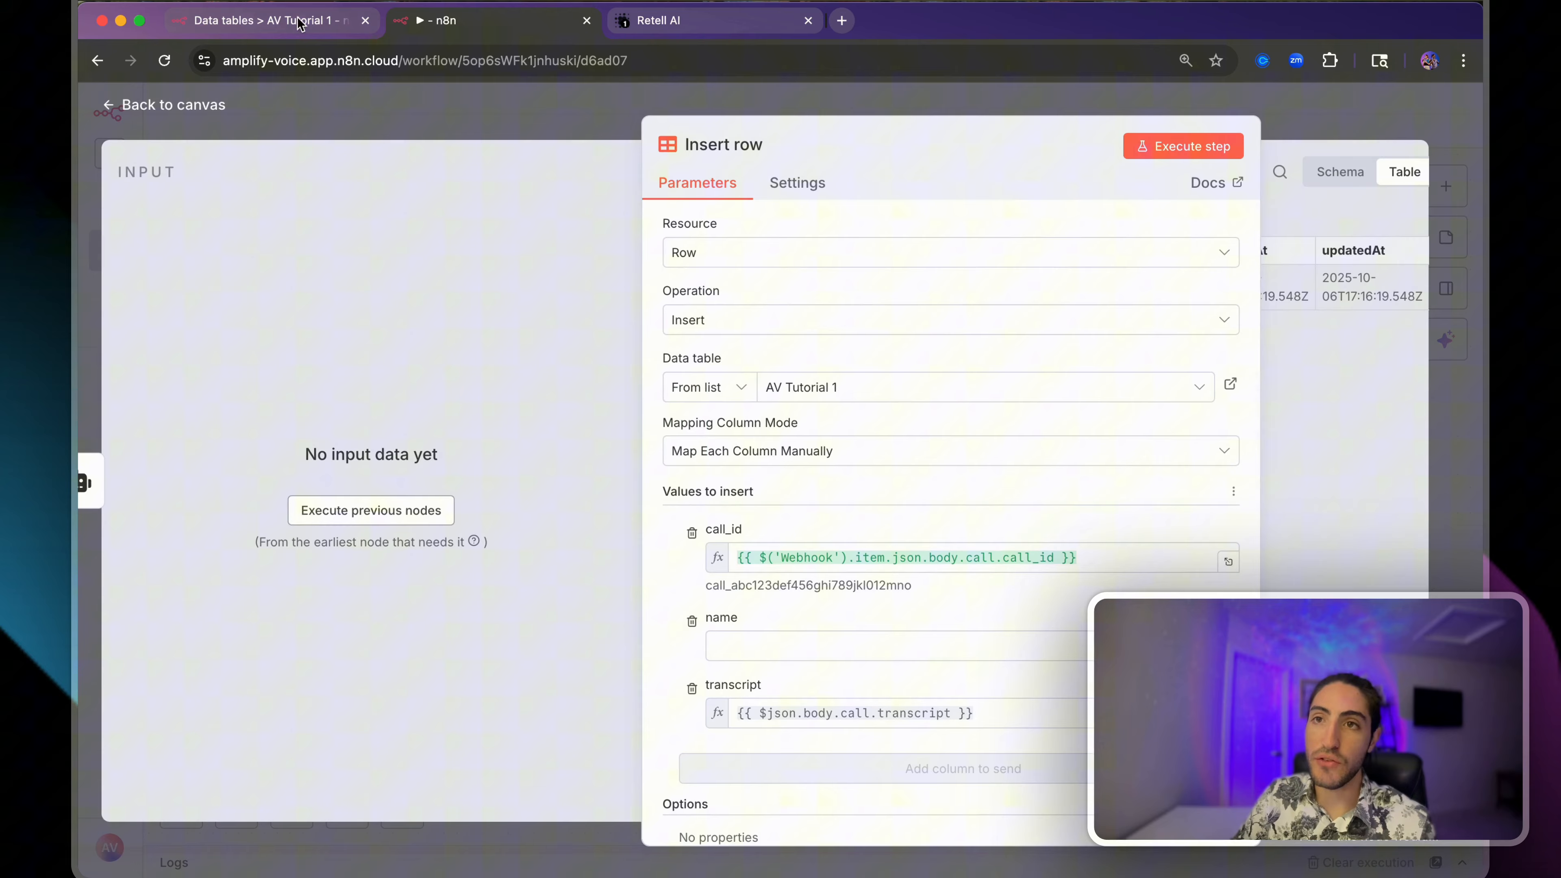
{"action": "left_click", "coordinate": [264, 21]}
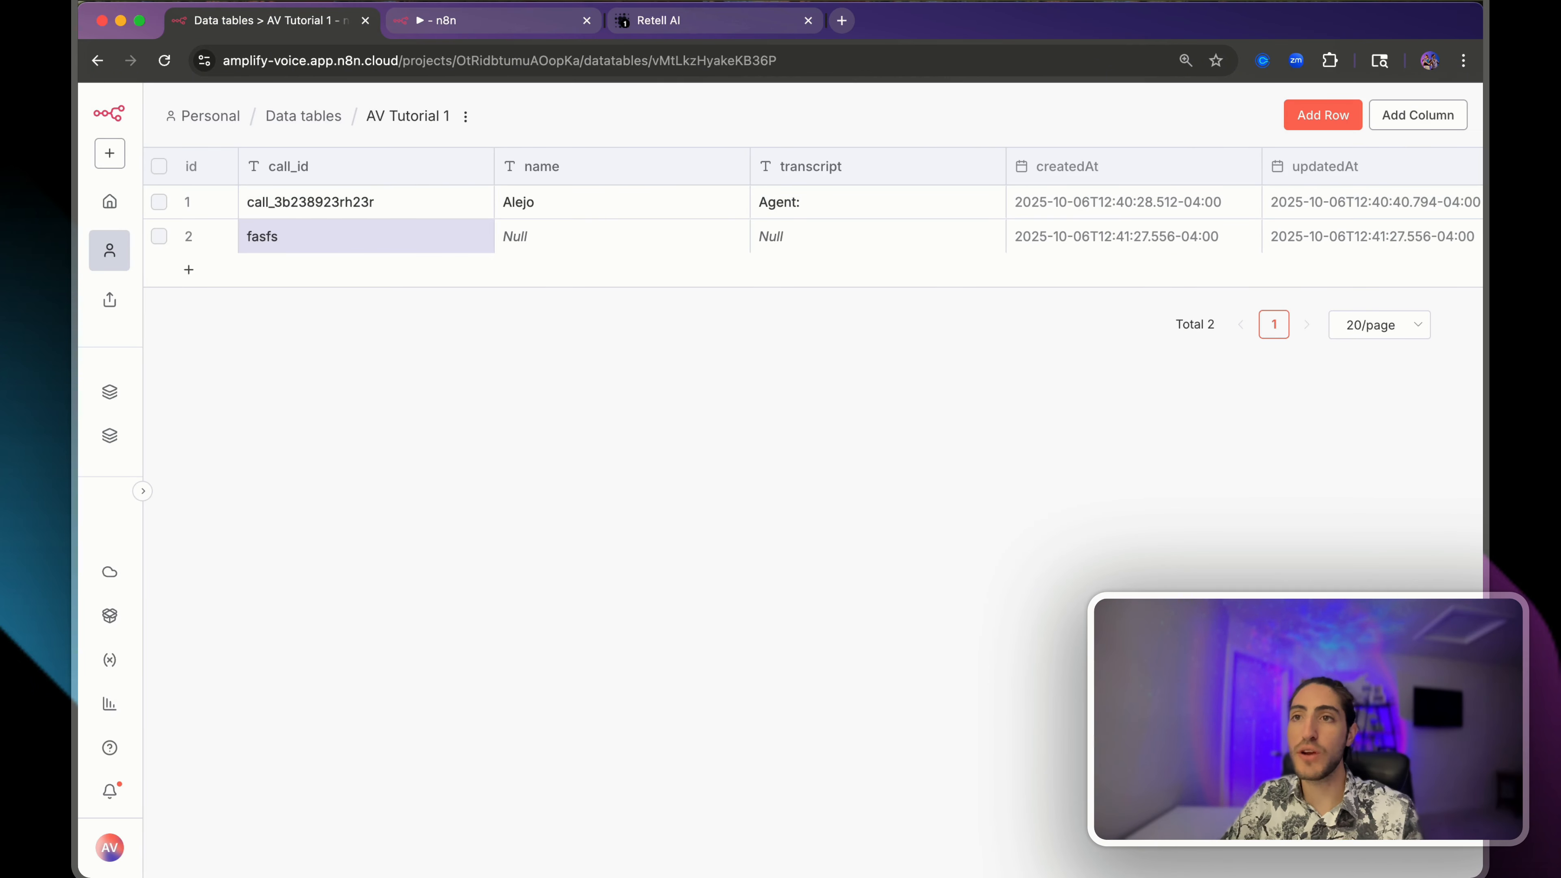
- Turn on Require Specific Output Format in the AI Agent and list the output parser choices
{"action": "left_click", "coordinate": [662, 25]}
{"action": "left_click", "coordinate": [525, 25]}
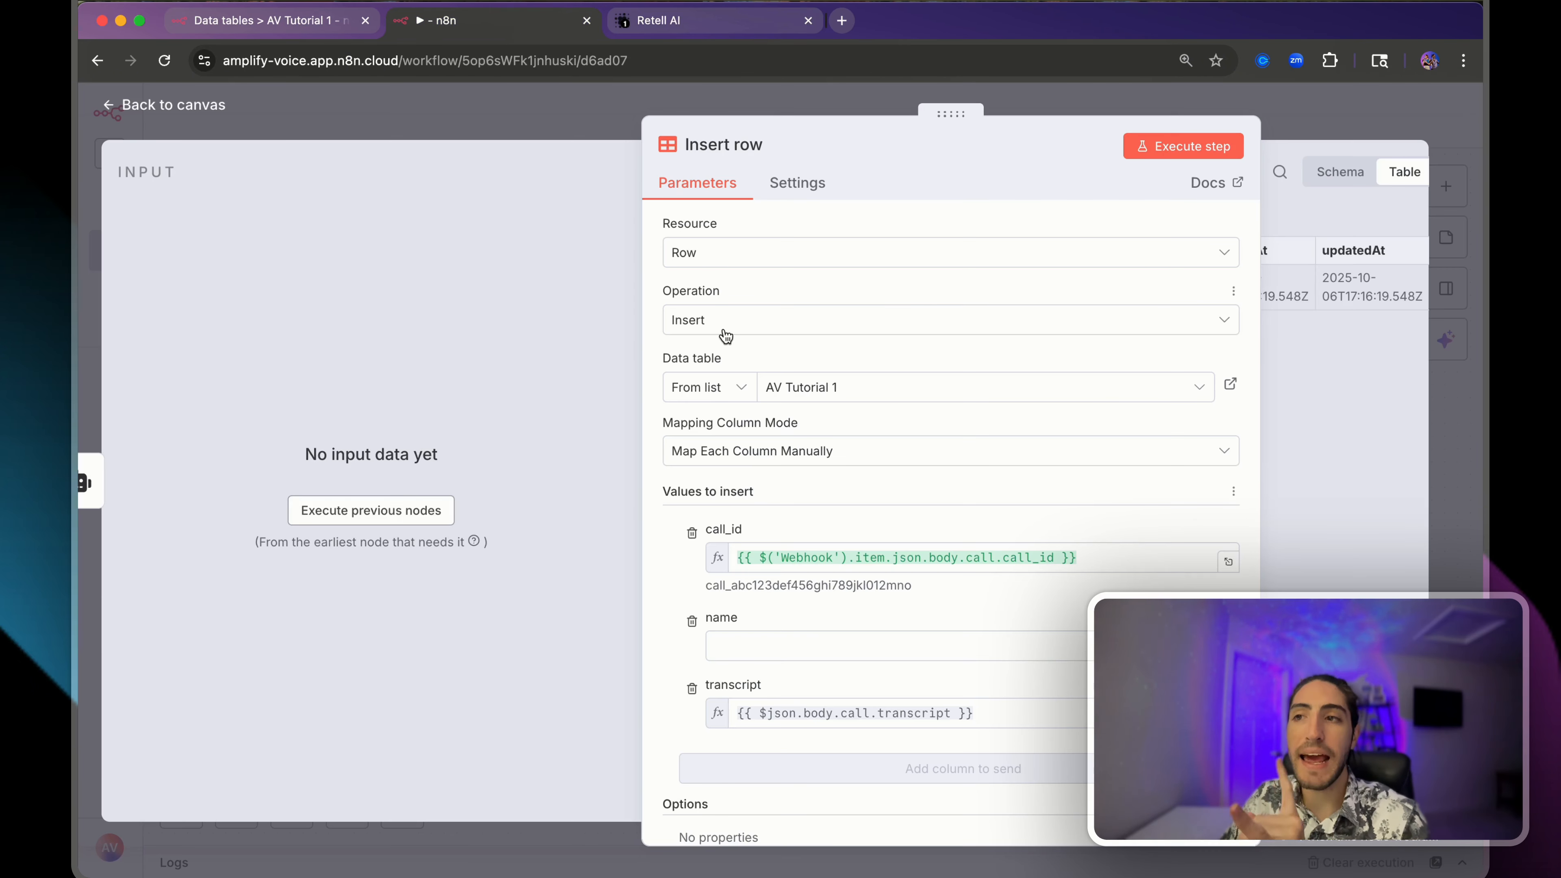
{"action": "left_click", "coordinate": [547, 111]}
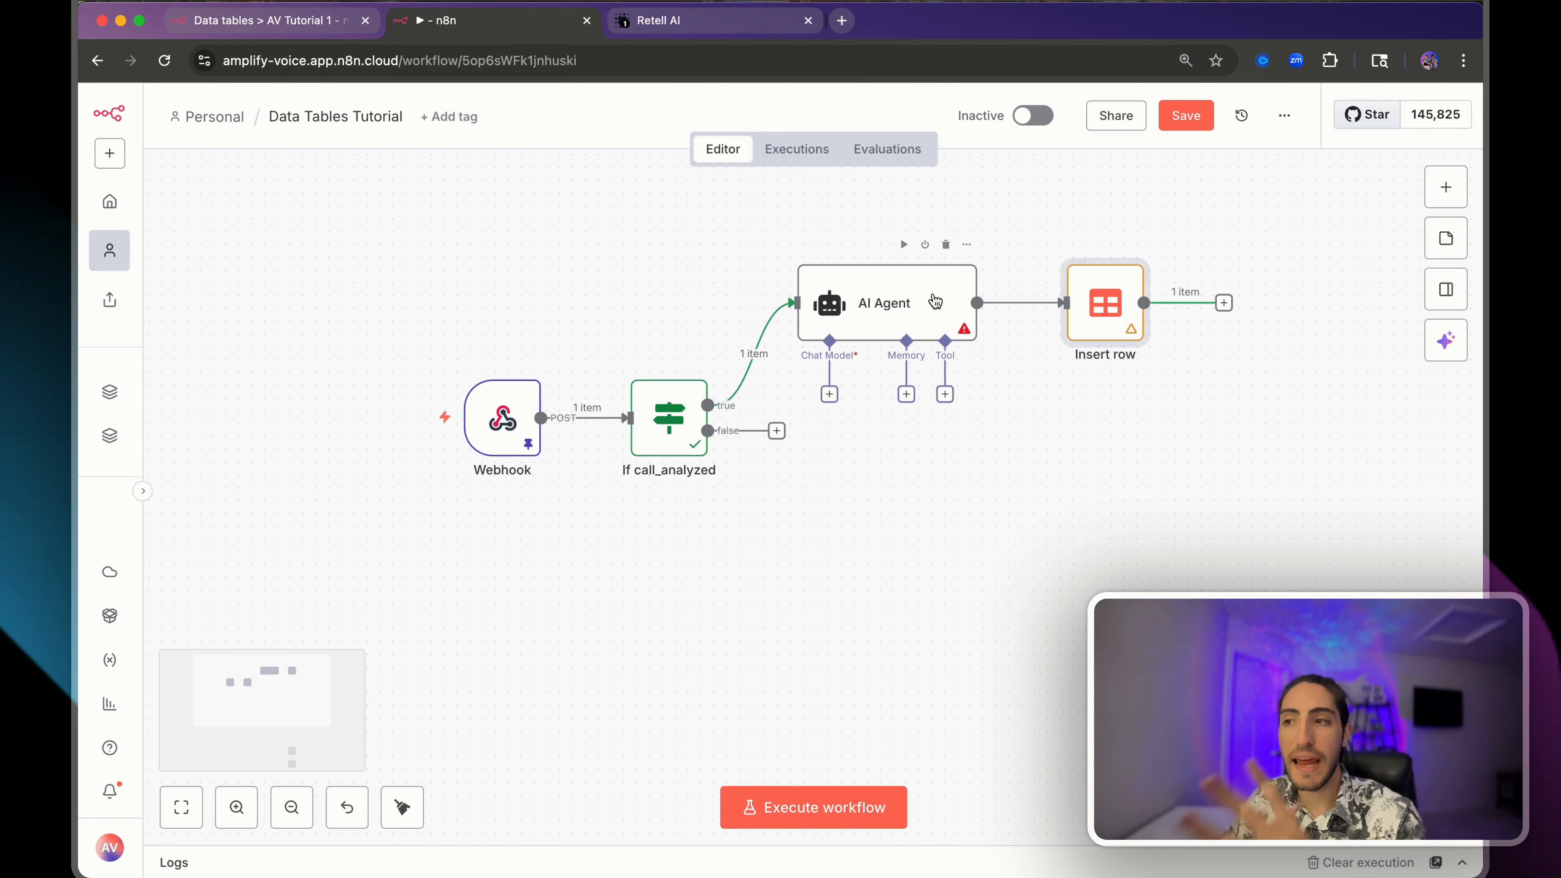
{"action": "double_click", "coordinate": [934, 301]}
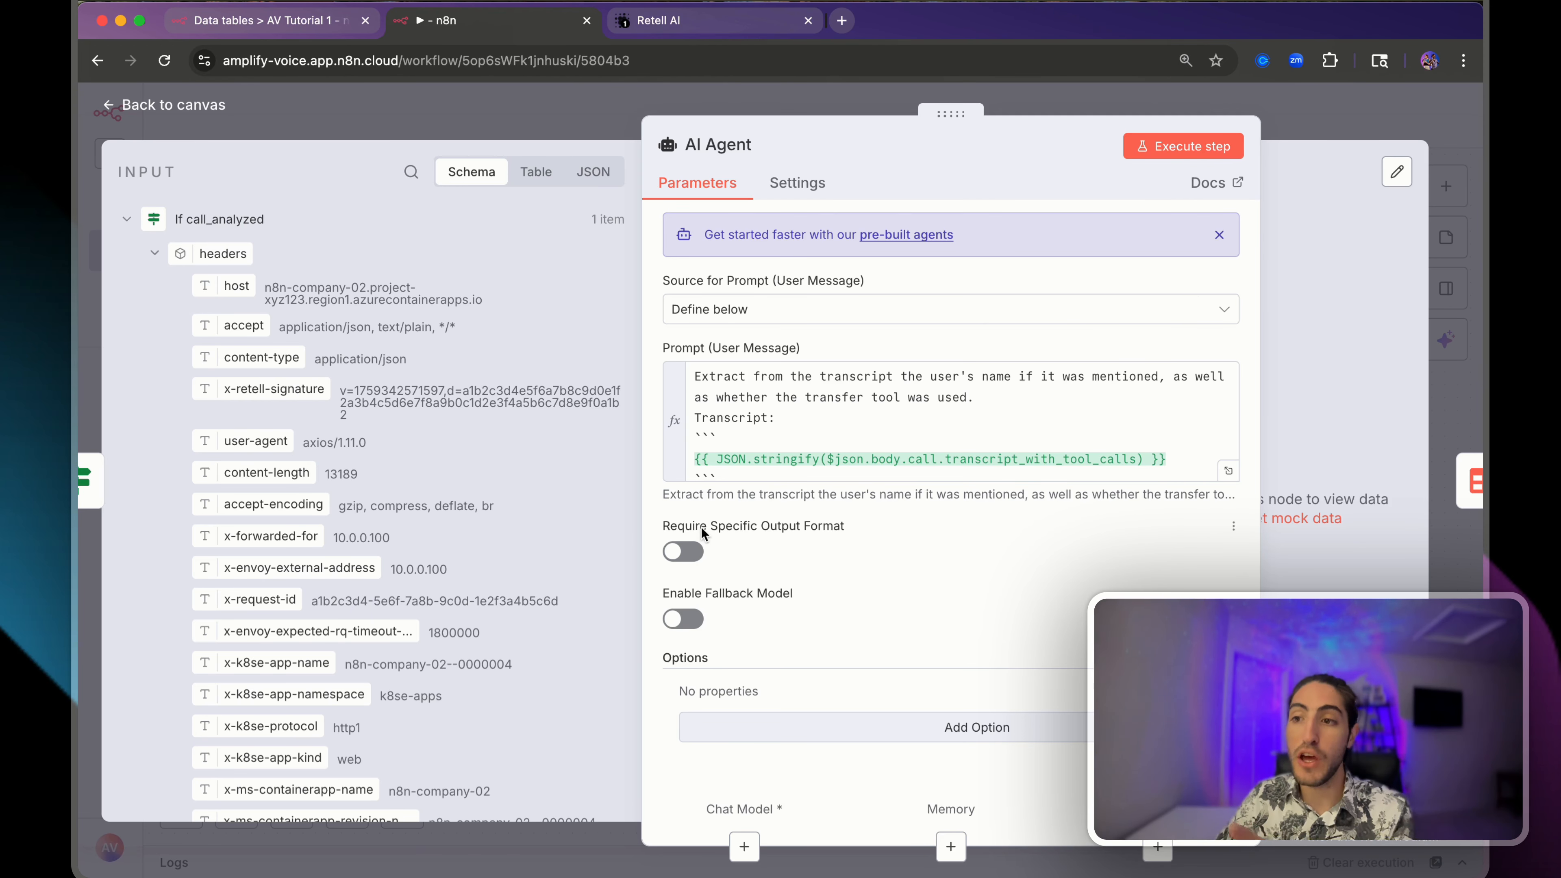
{"action": "left_click_drag", "start_coordinate": [661, 527], "coordinate": [704, 529]}
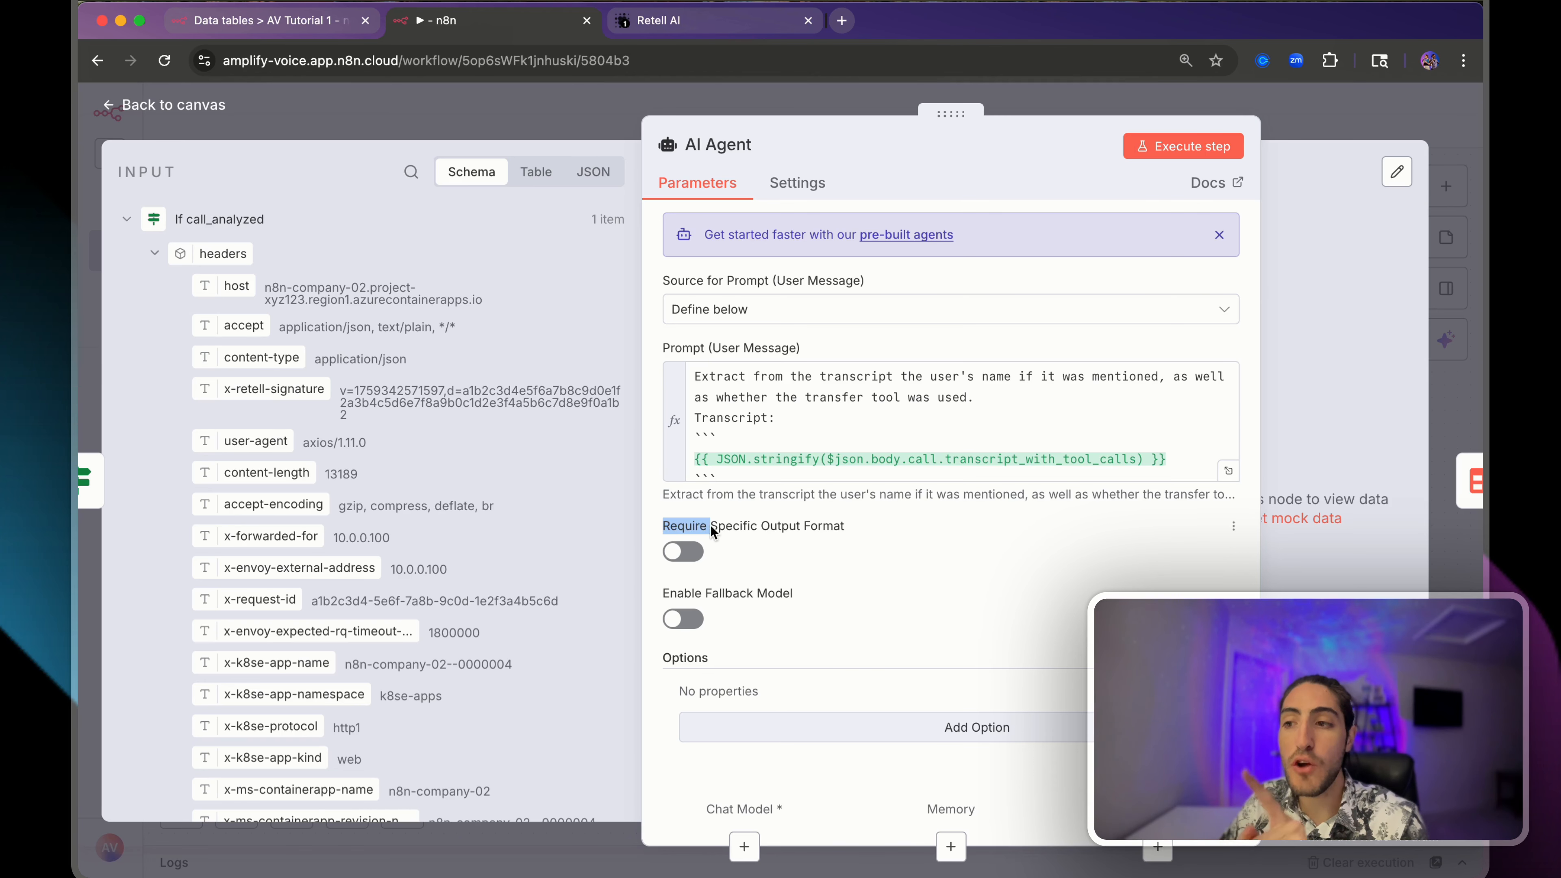
{"action": "left_click", "coordinate": [679, 560]}
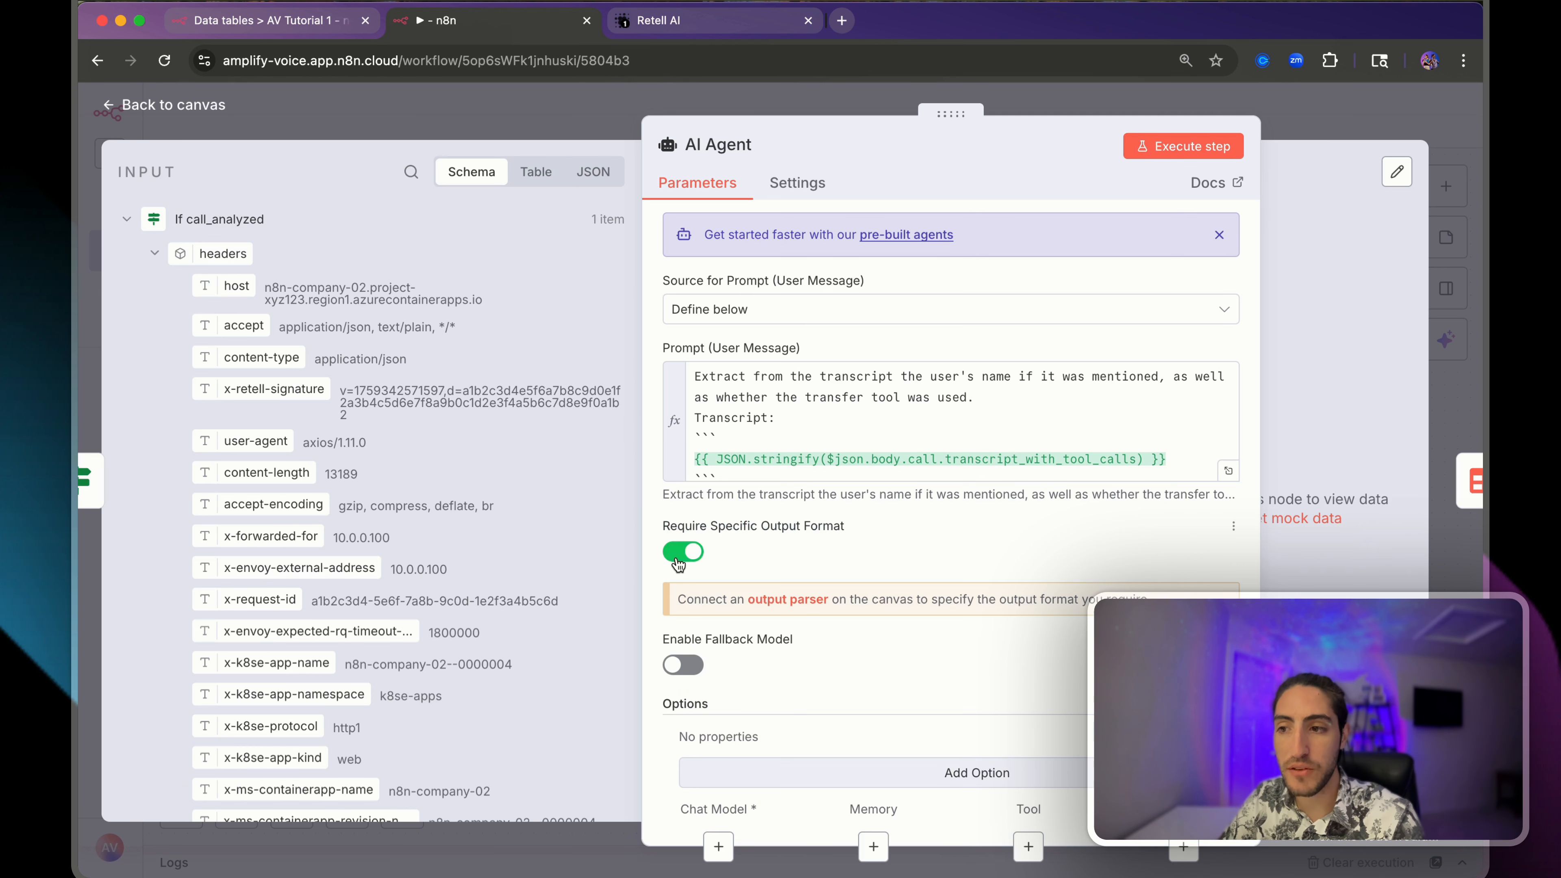
{"action": "left_click", "coordinate": [765, 601]}
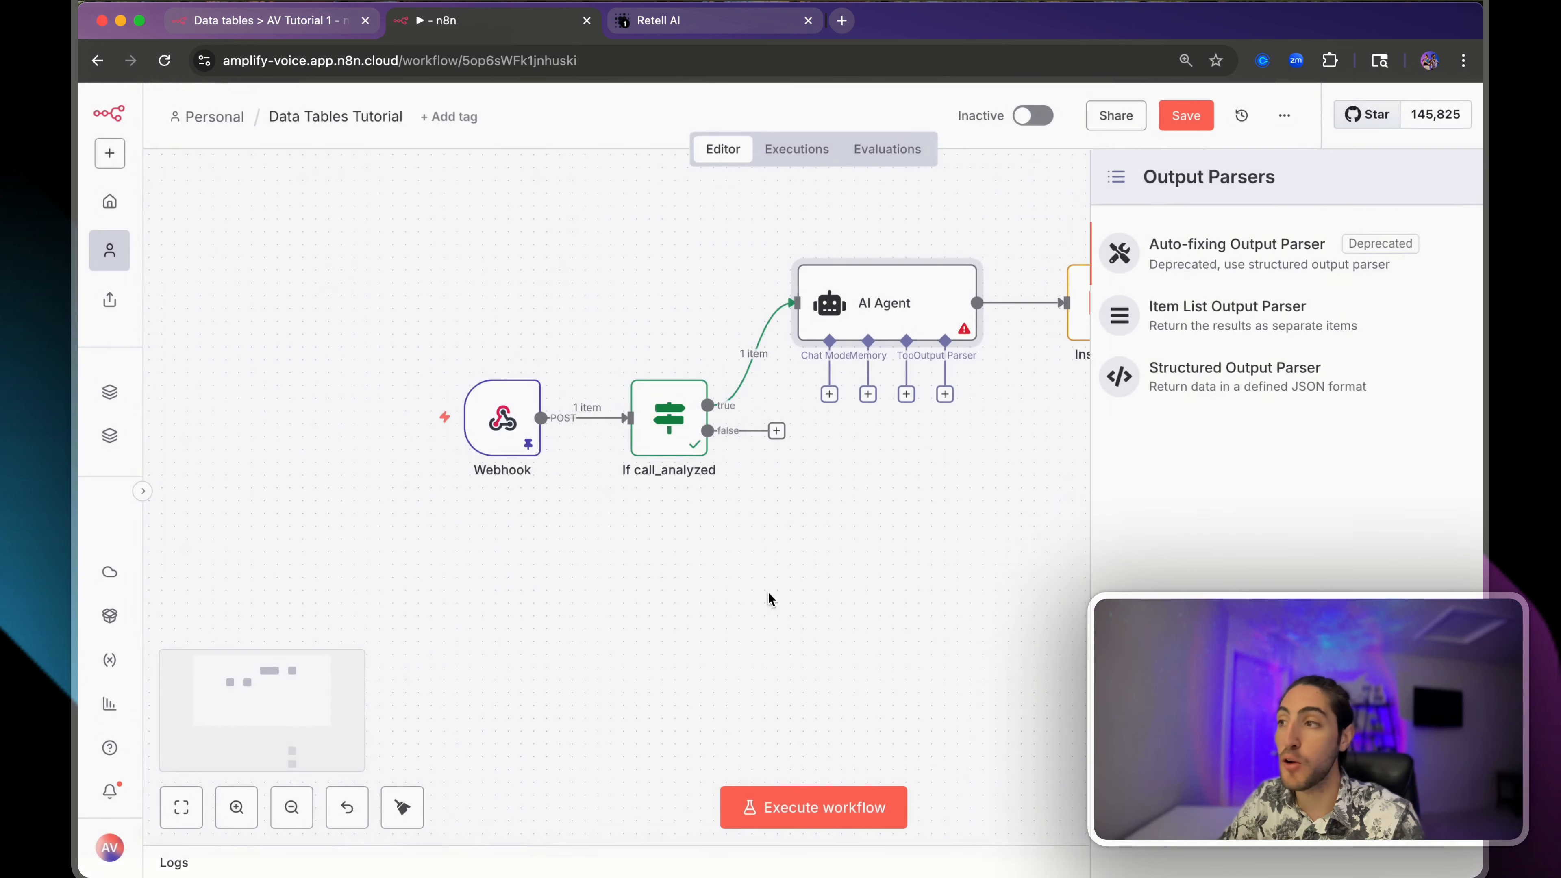
- Attach a Structured Output Parser with a name and transfer_used: true JSON example, then run the agent
{"action": "left_click", "coordinate": [1192, 372]}
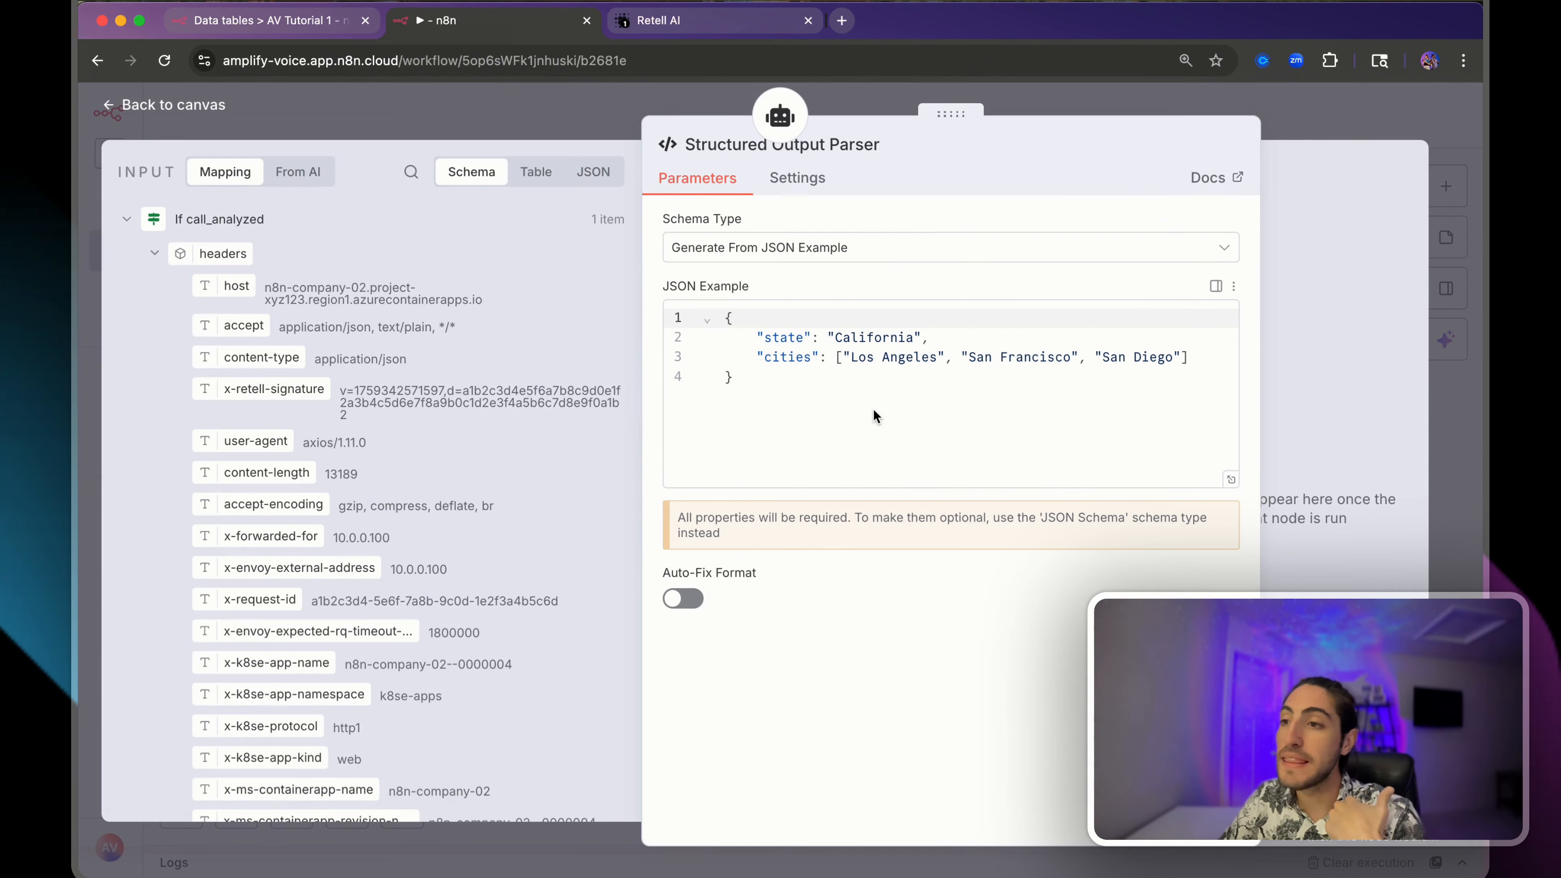
{"action": "left_click_drag", "start_coordinate": [1190, 357], "coordinate": [759, 342]}
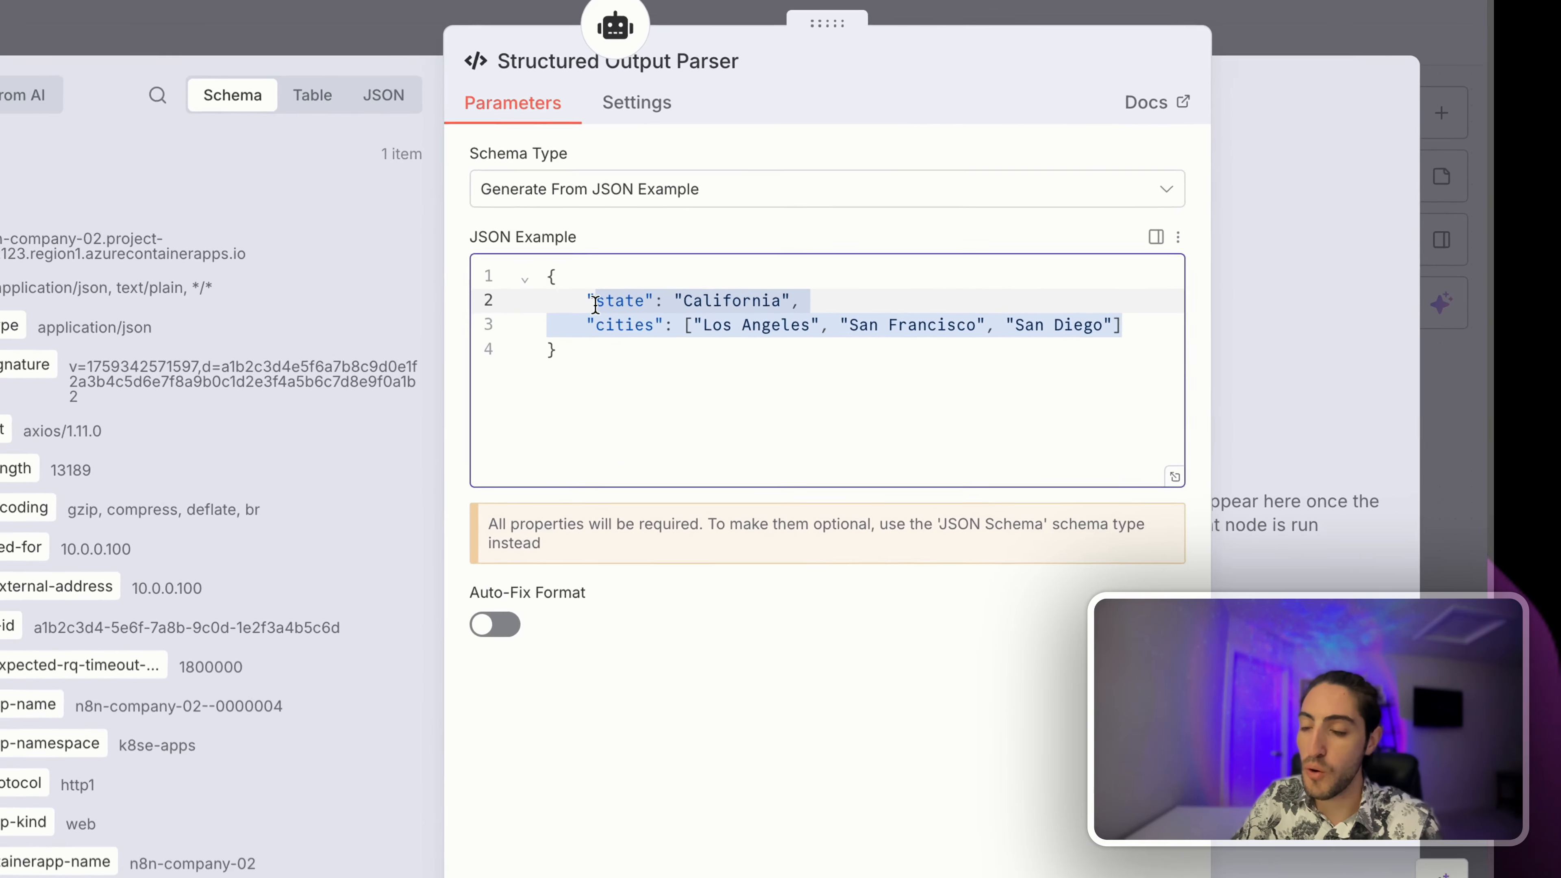
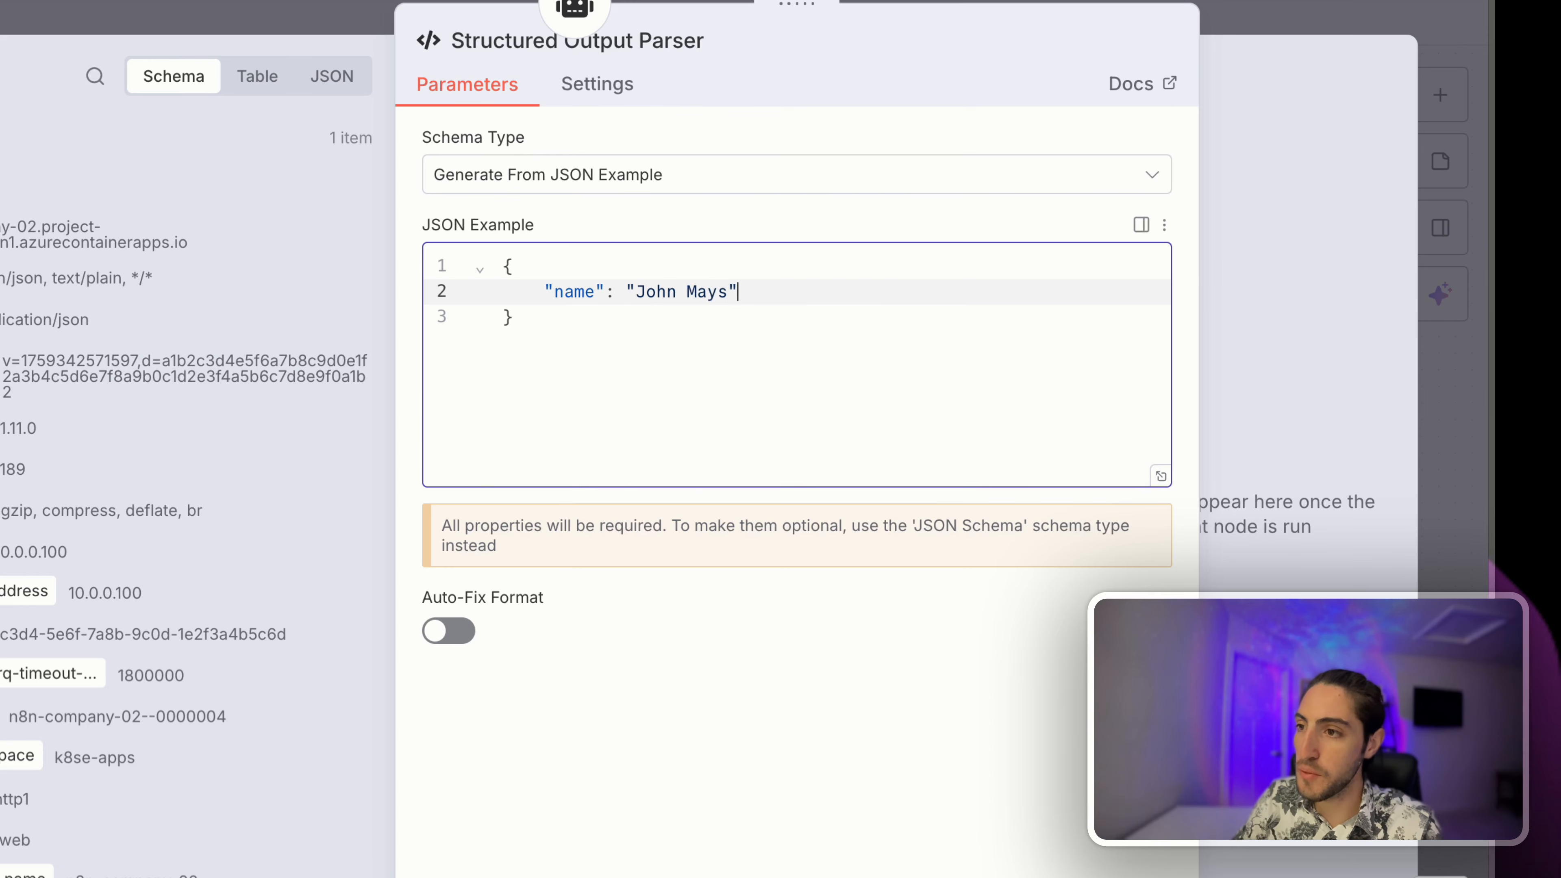
{"action": "key", "text": "Return"}
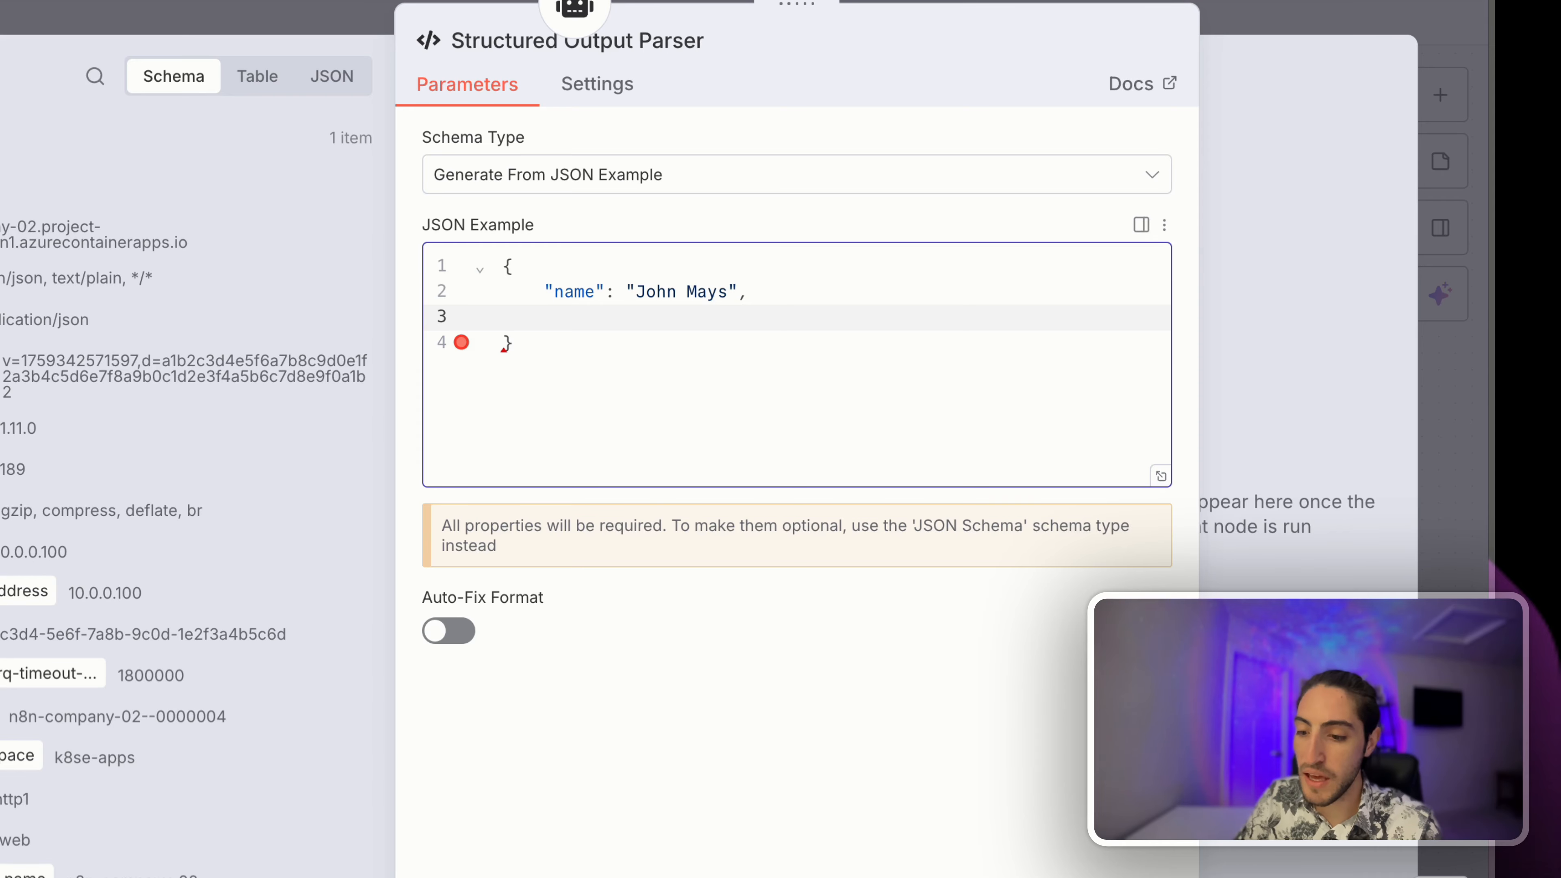
{"action": "type", "text": "transfer_"}
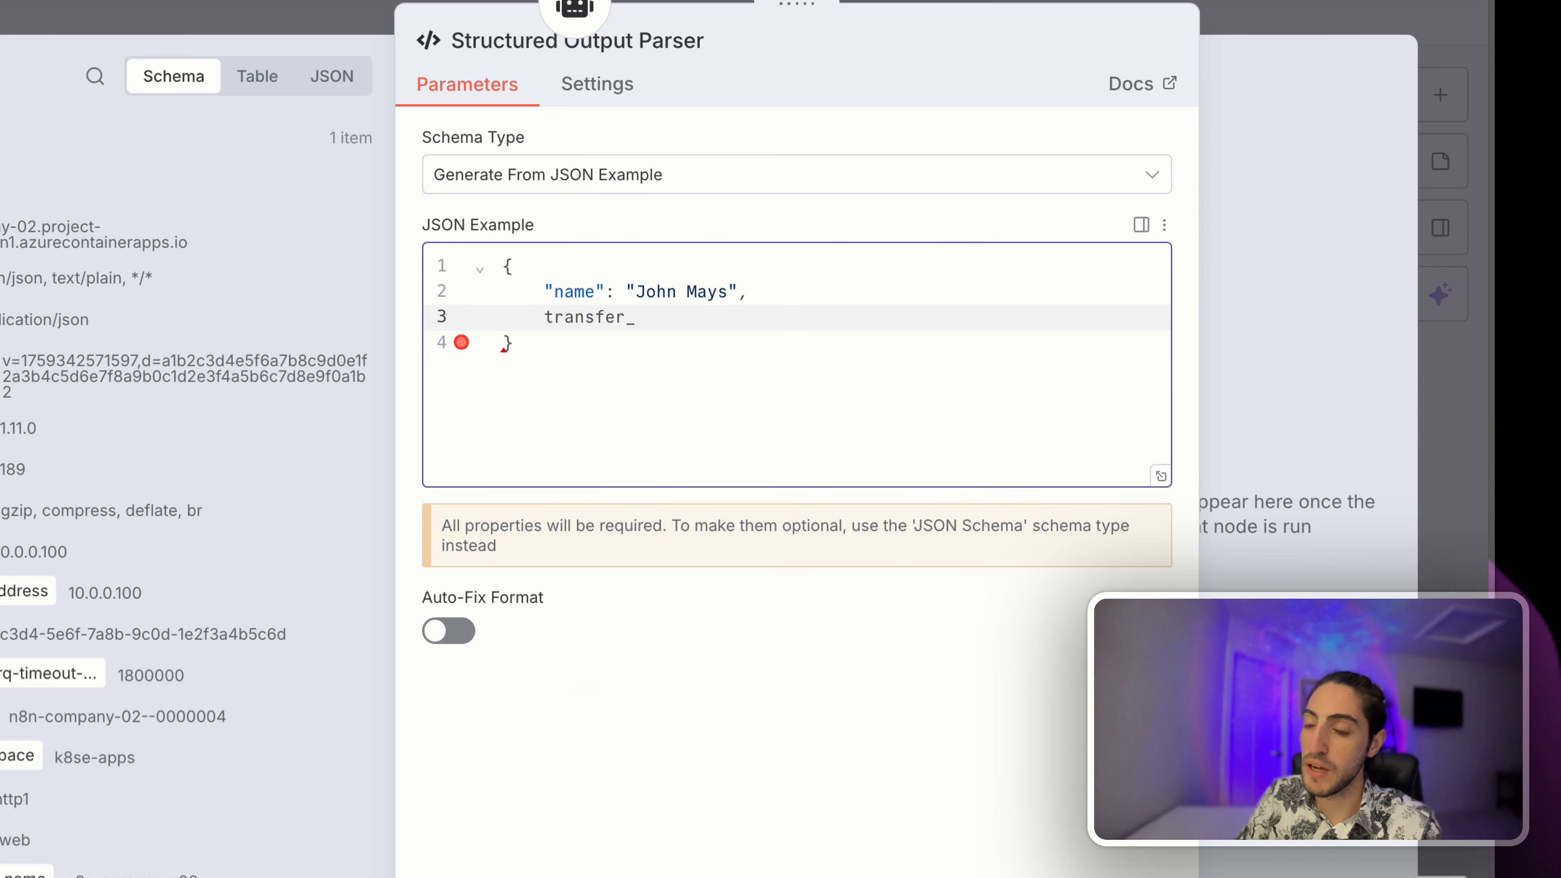
{"action": "type", "text": "used"}
{"action": "type", "text": "\""}
{"action": "left_click_drag", "start_coordinate": [545, 292], "coordinate": [684, 317]}
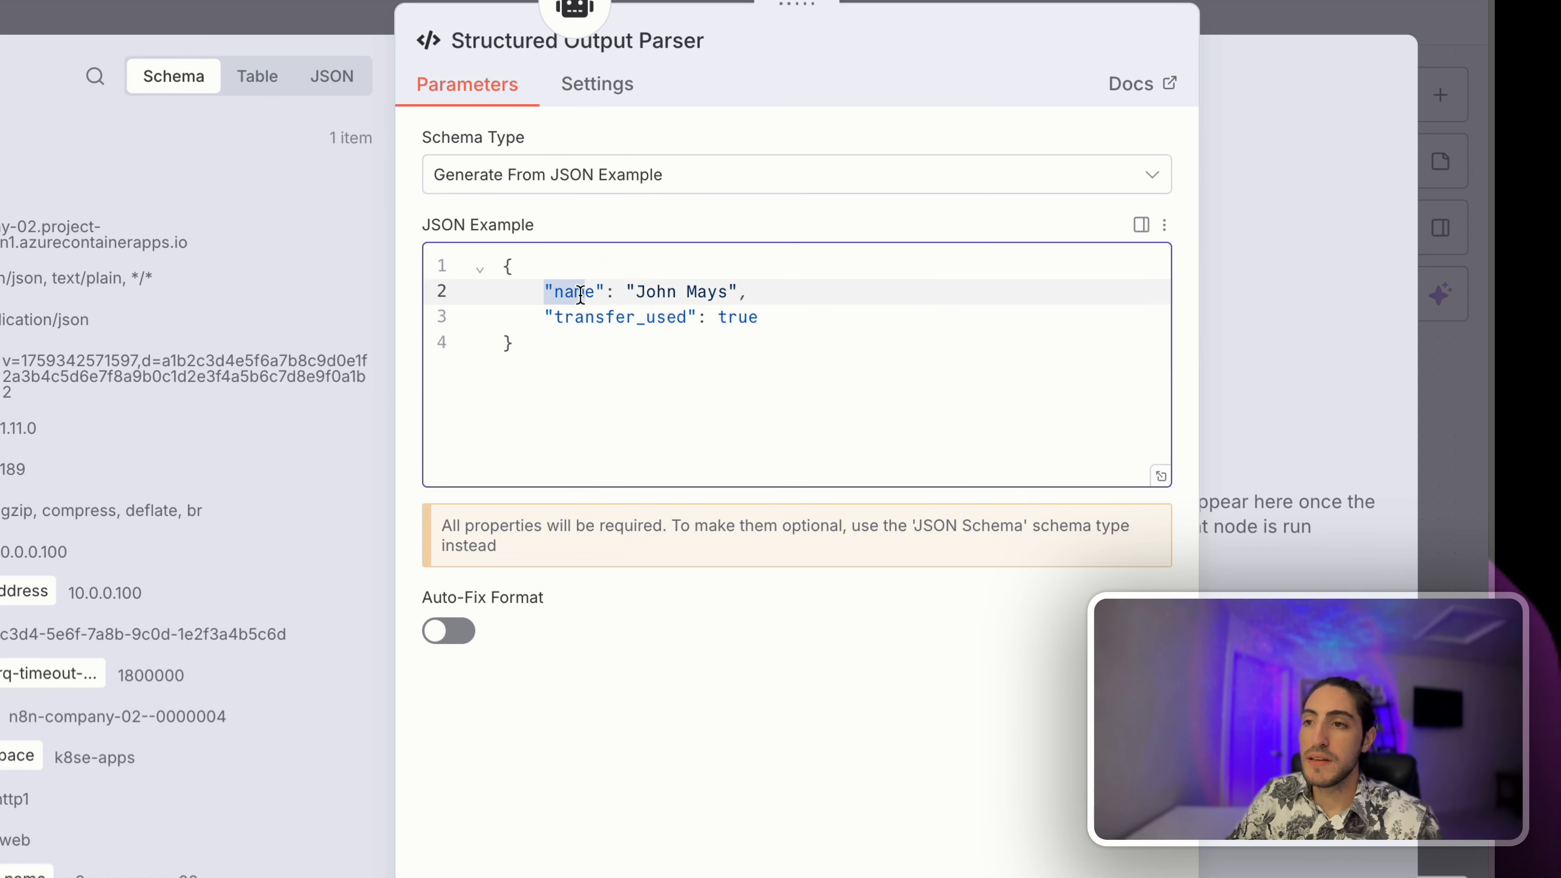
{"action": "left_click", "coordinate": [764, 317]}
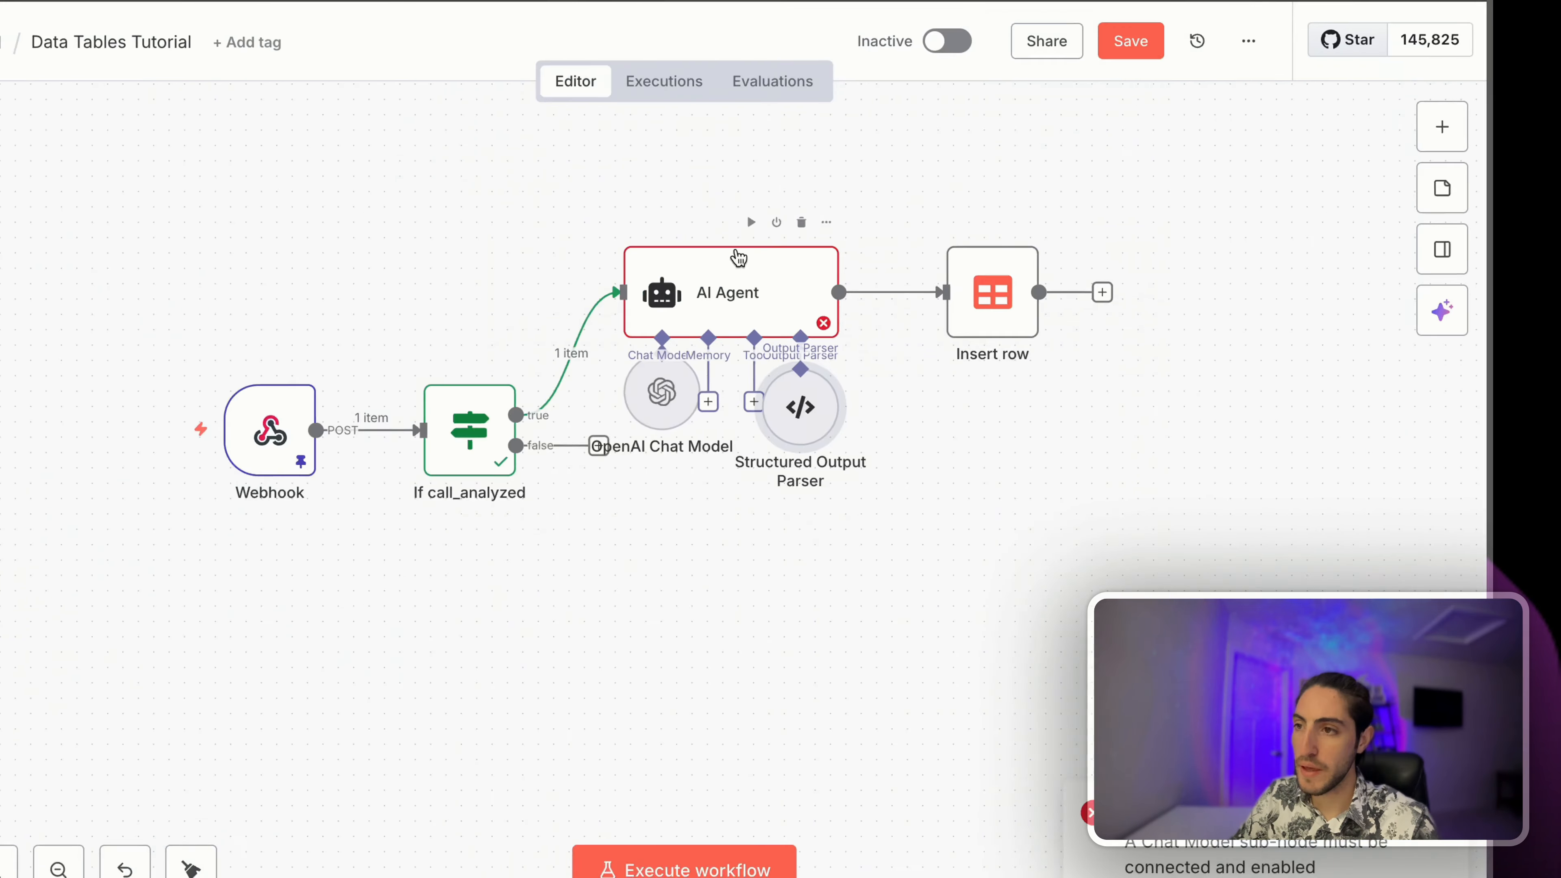
{"action": "left_click", "coordinate": [751, 222]}
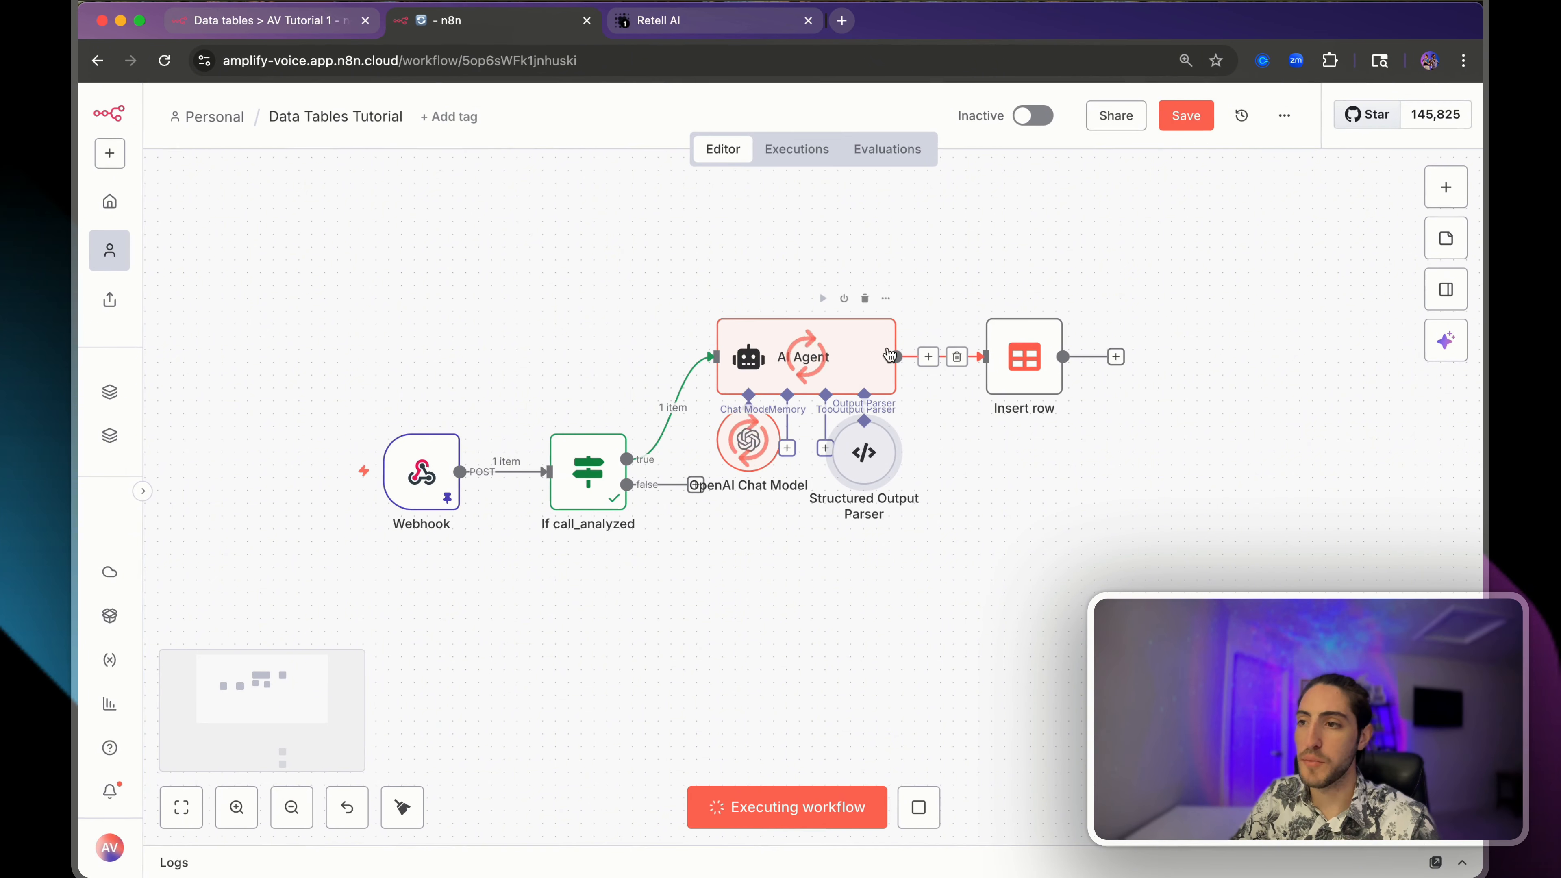
- Map the Insert row name column to the AI Agent's output.name and check the result
{"action": "double_click", "coordinate": [1017, 352]}
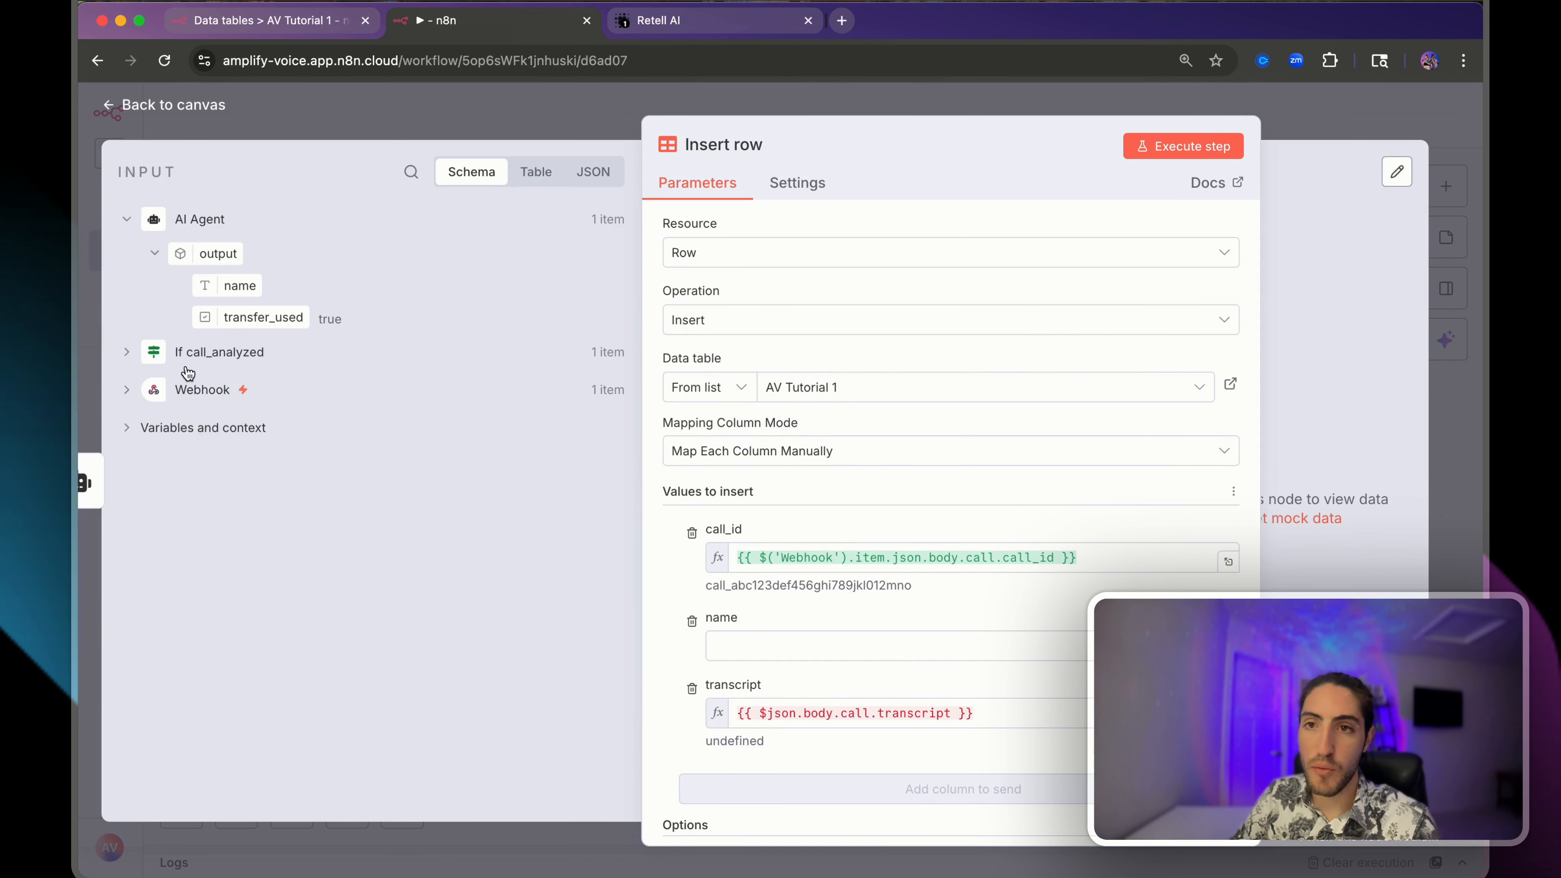
{"action": "left_click_drag", "start_coordinate": [209, 286], "coordinate": [769, 656]}
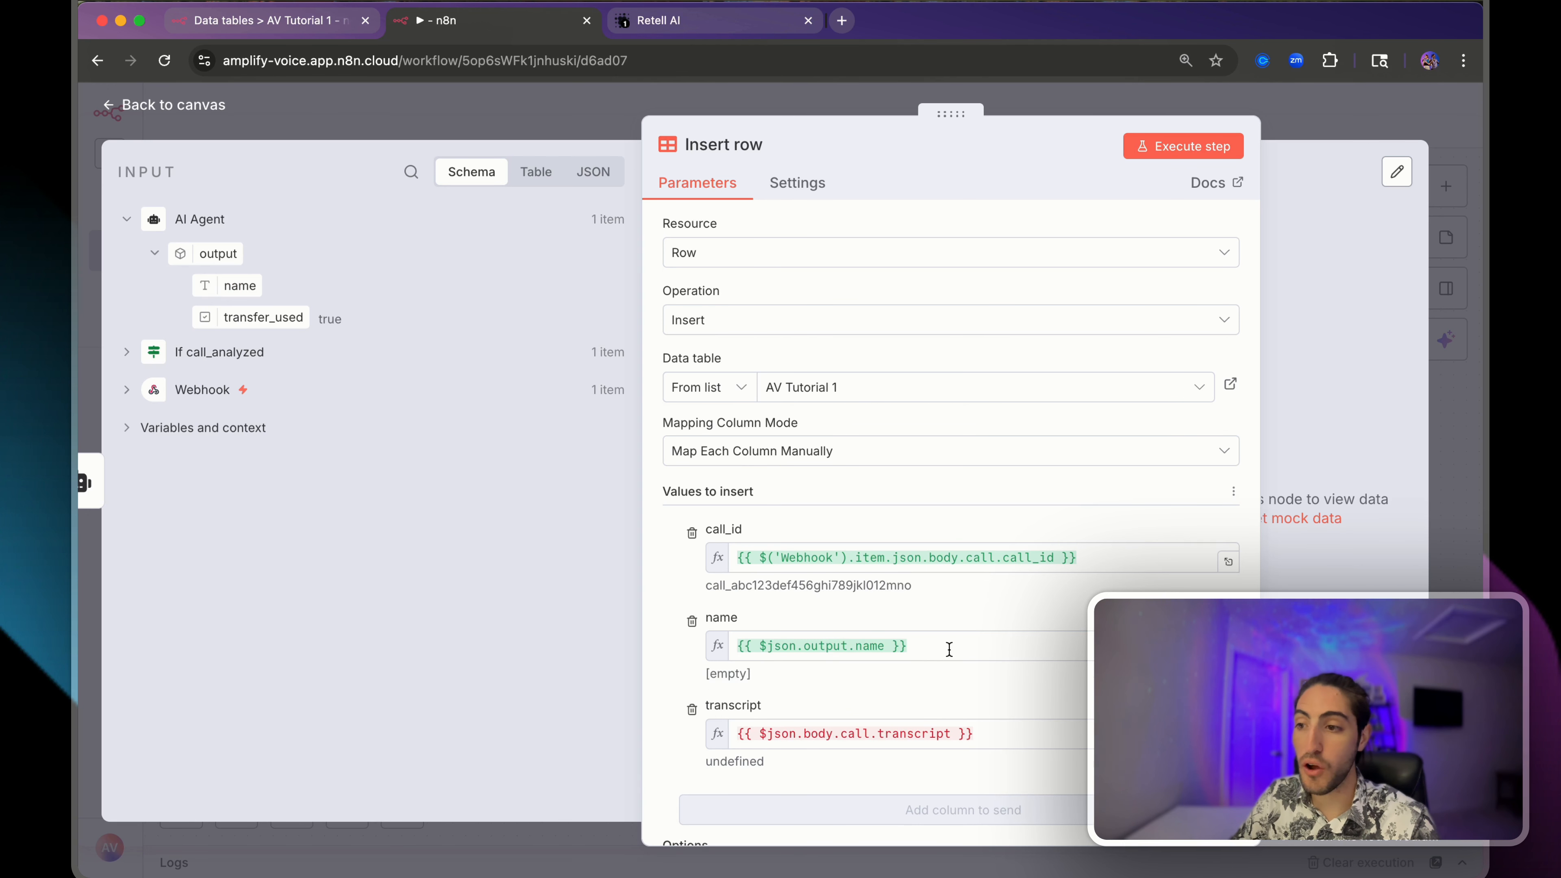
{"action": "left_click_drag", "start_coordinate": [949, 650], "coordinate": [718, 646]}
{"action": "left_click", "coordinate": [805, 610]}
- Delete the transcript column's expression so it is empty, then go to the AV Tutorial 1 table
{"action": "scroll", "coordinate": [799, 608], "scroll_direction": "down", "scroll_amount": 2}
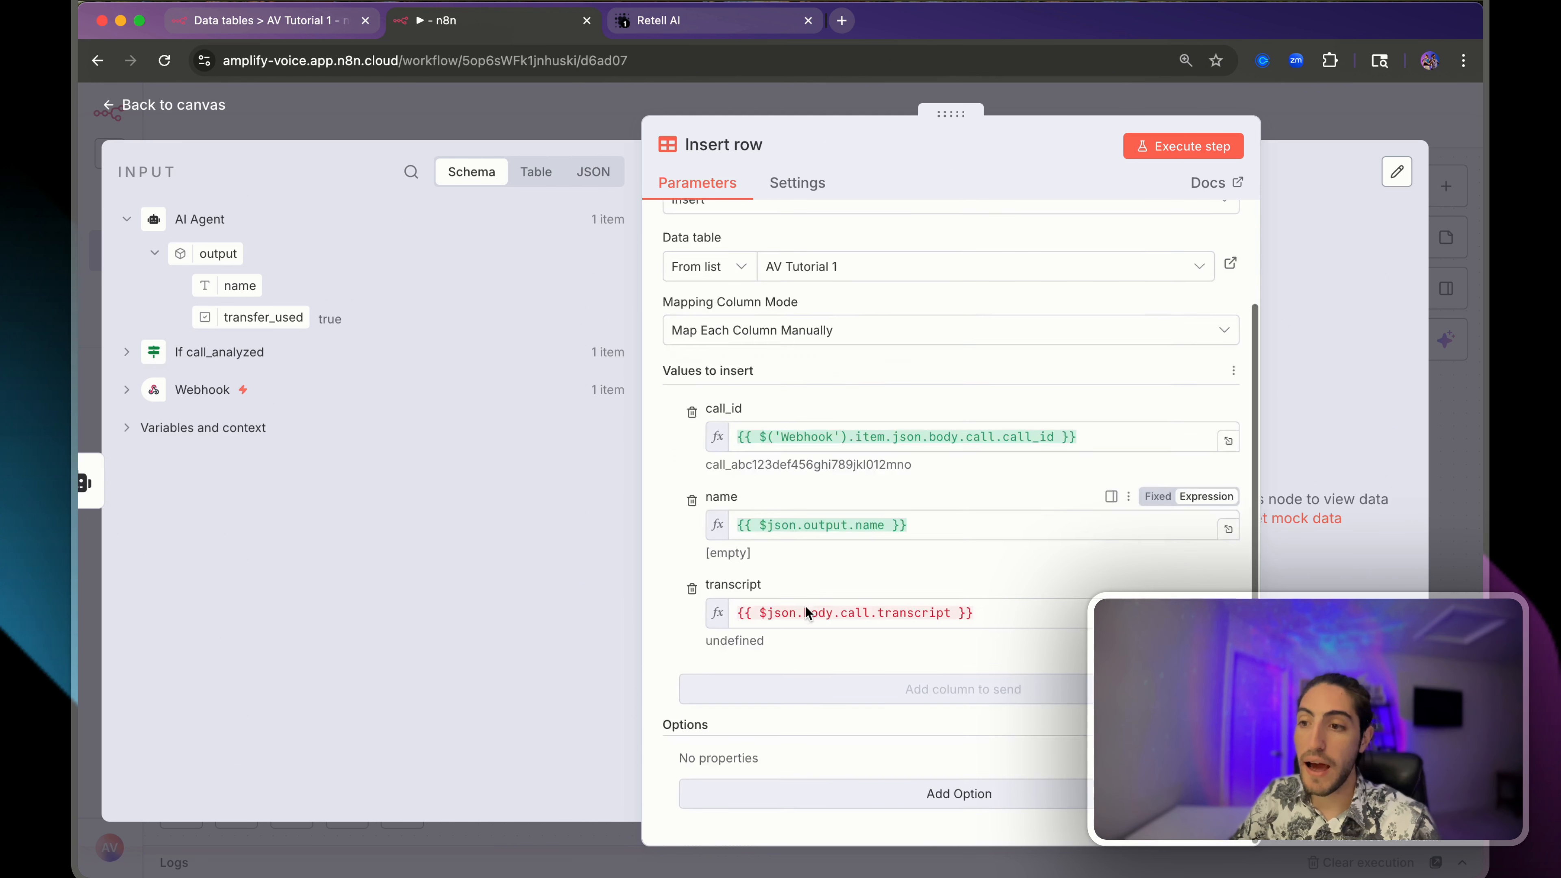
{"action": "left_click_drag", "start_coordinate": [739, 611], "coordinate": [994, 598]}
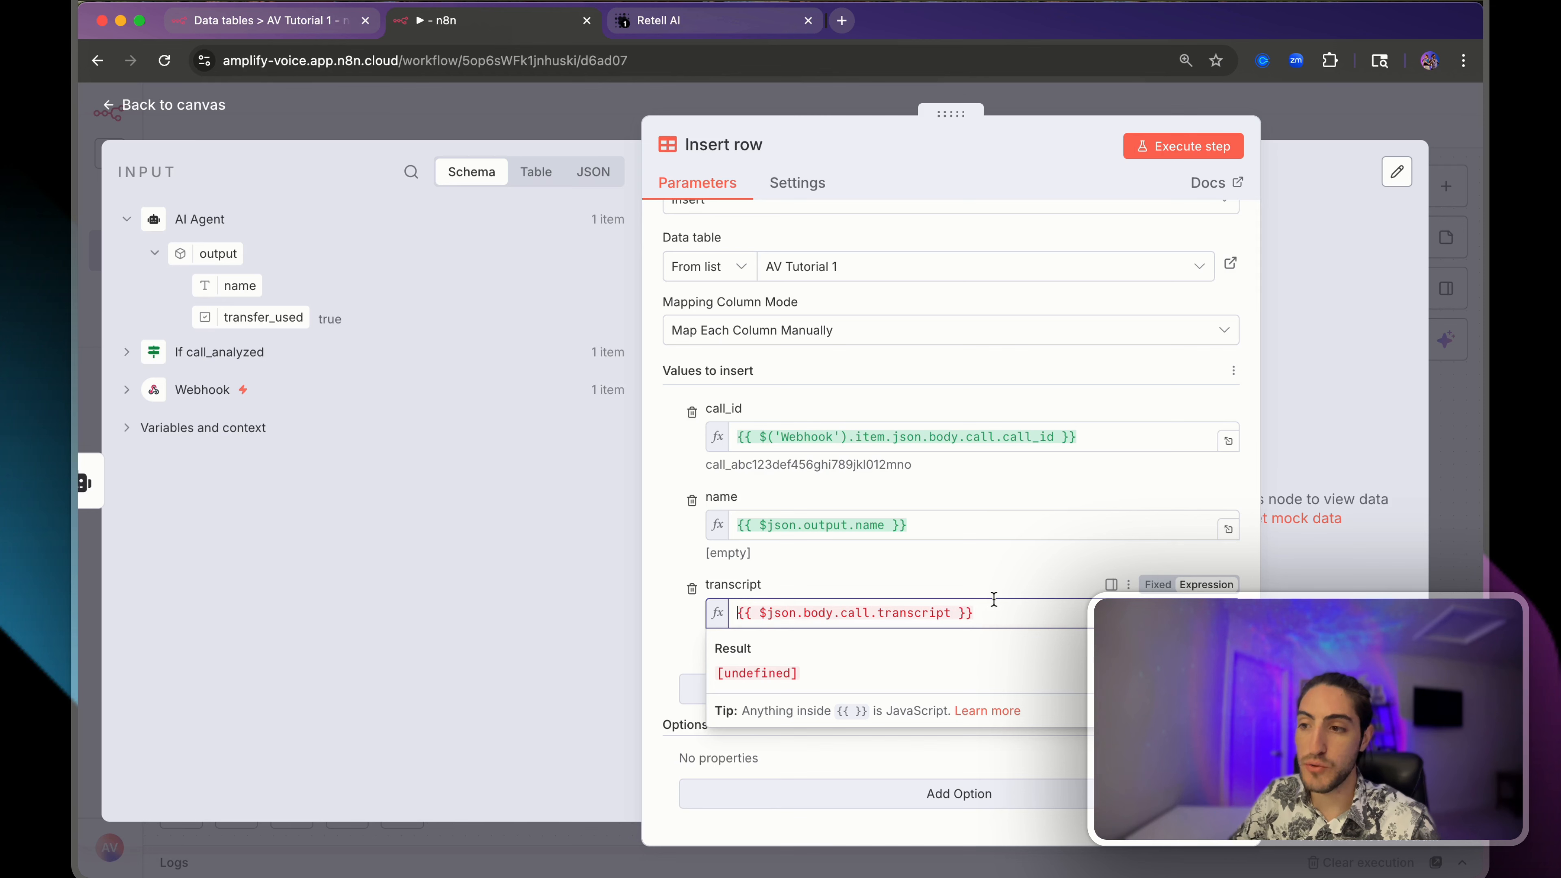
{"action": "key", "text": "super+a"}
{"action": "key", "text": "BackSpace"}
{"action": "left_click", "coordinate": [873, 572]}
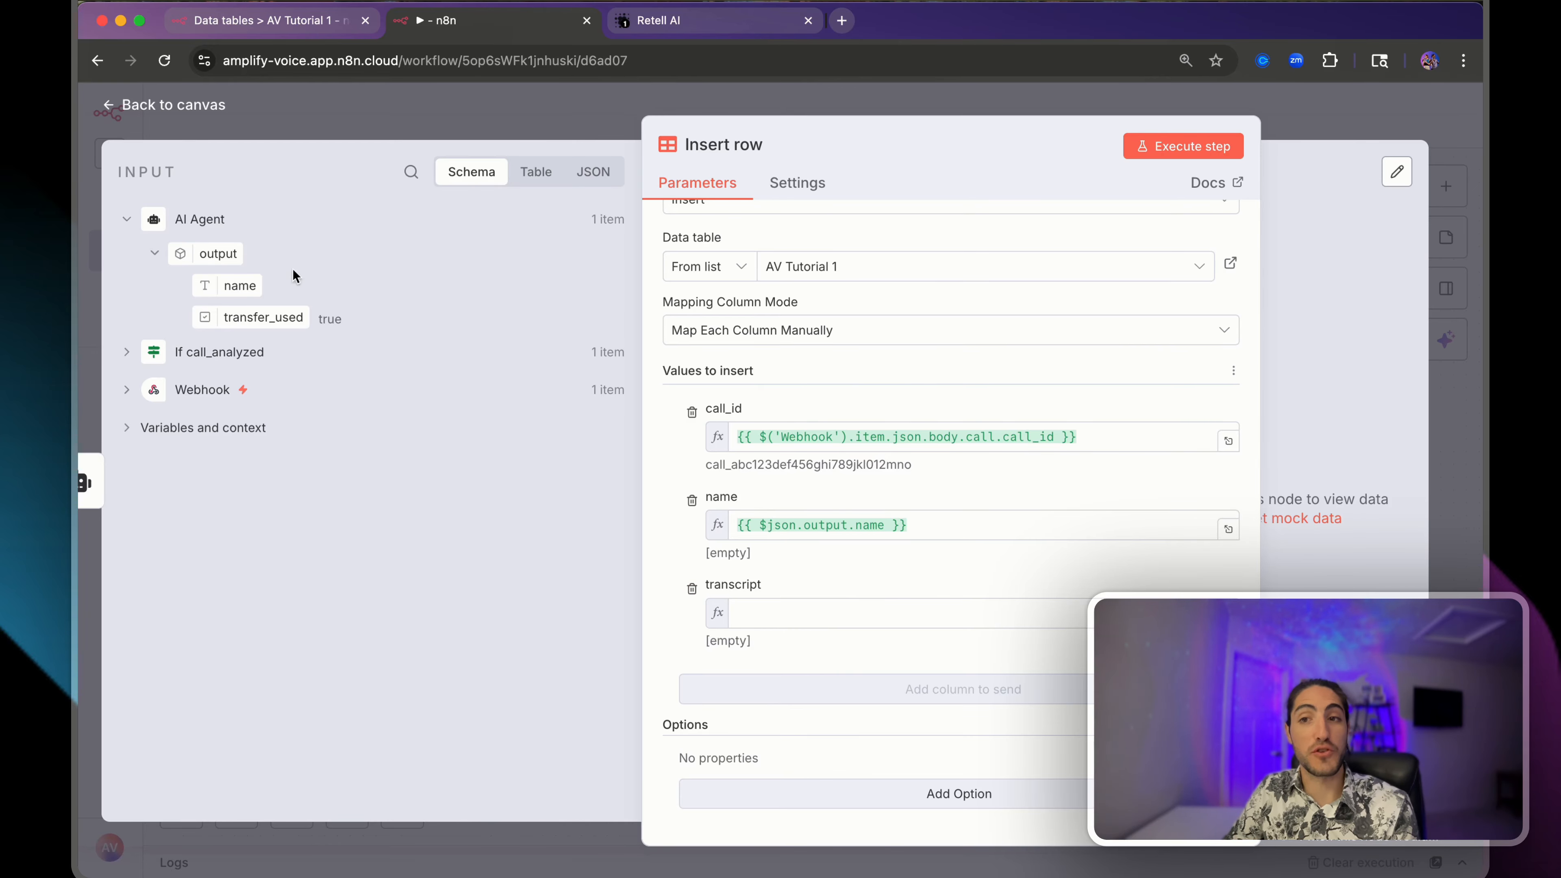
{"action": "left_click", "coordinate": [308, 25]}
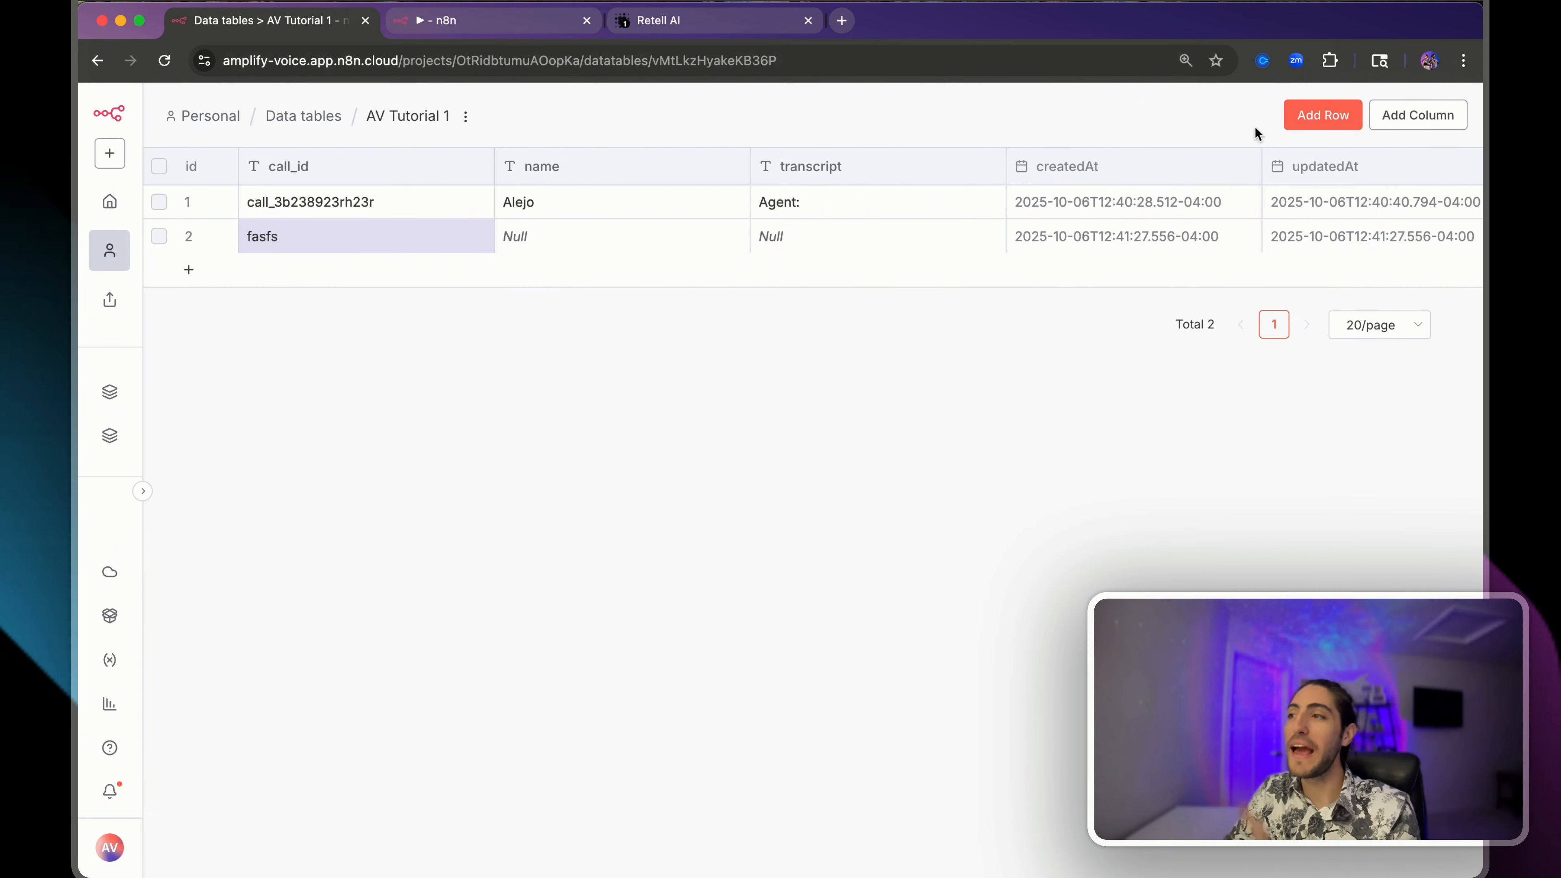
- Create a boolean column named transfer_used in AV Tutorial 1, then return to Insert row
{"action": "left_click", "coordinate": [1385, 123]}
{"action": "right_click", "coordinate": [1332, 194]}
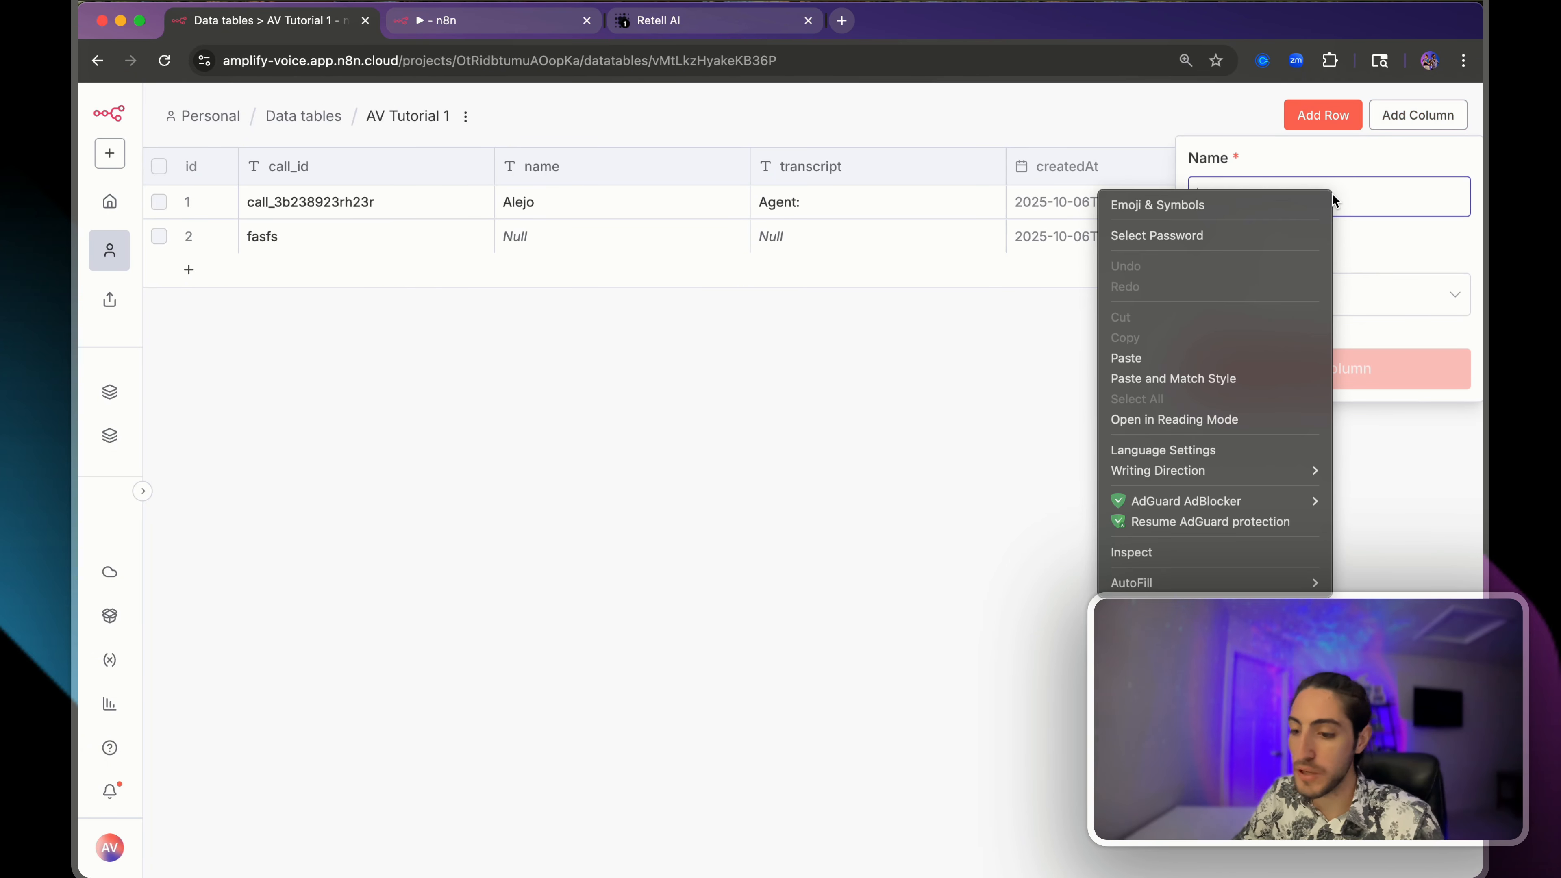
{"action": "left_click", "coordinate": [1391, 185]}
{"action": "type", "text": "transf"}
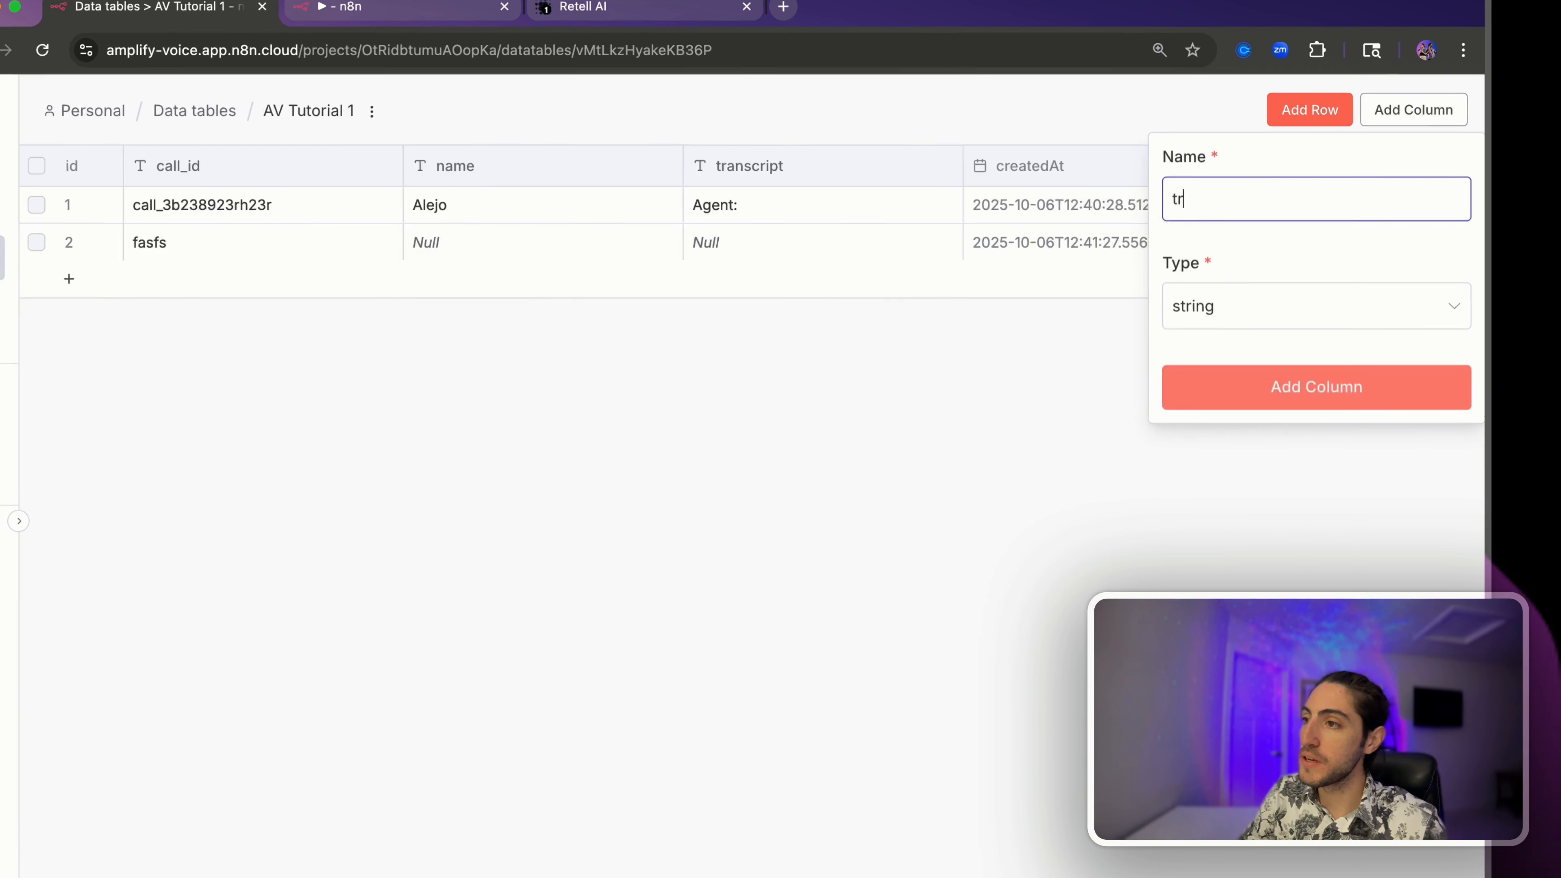
{"action": "type", "text": "er_used"}
{"action": "key", "text": "super+a"}
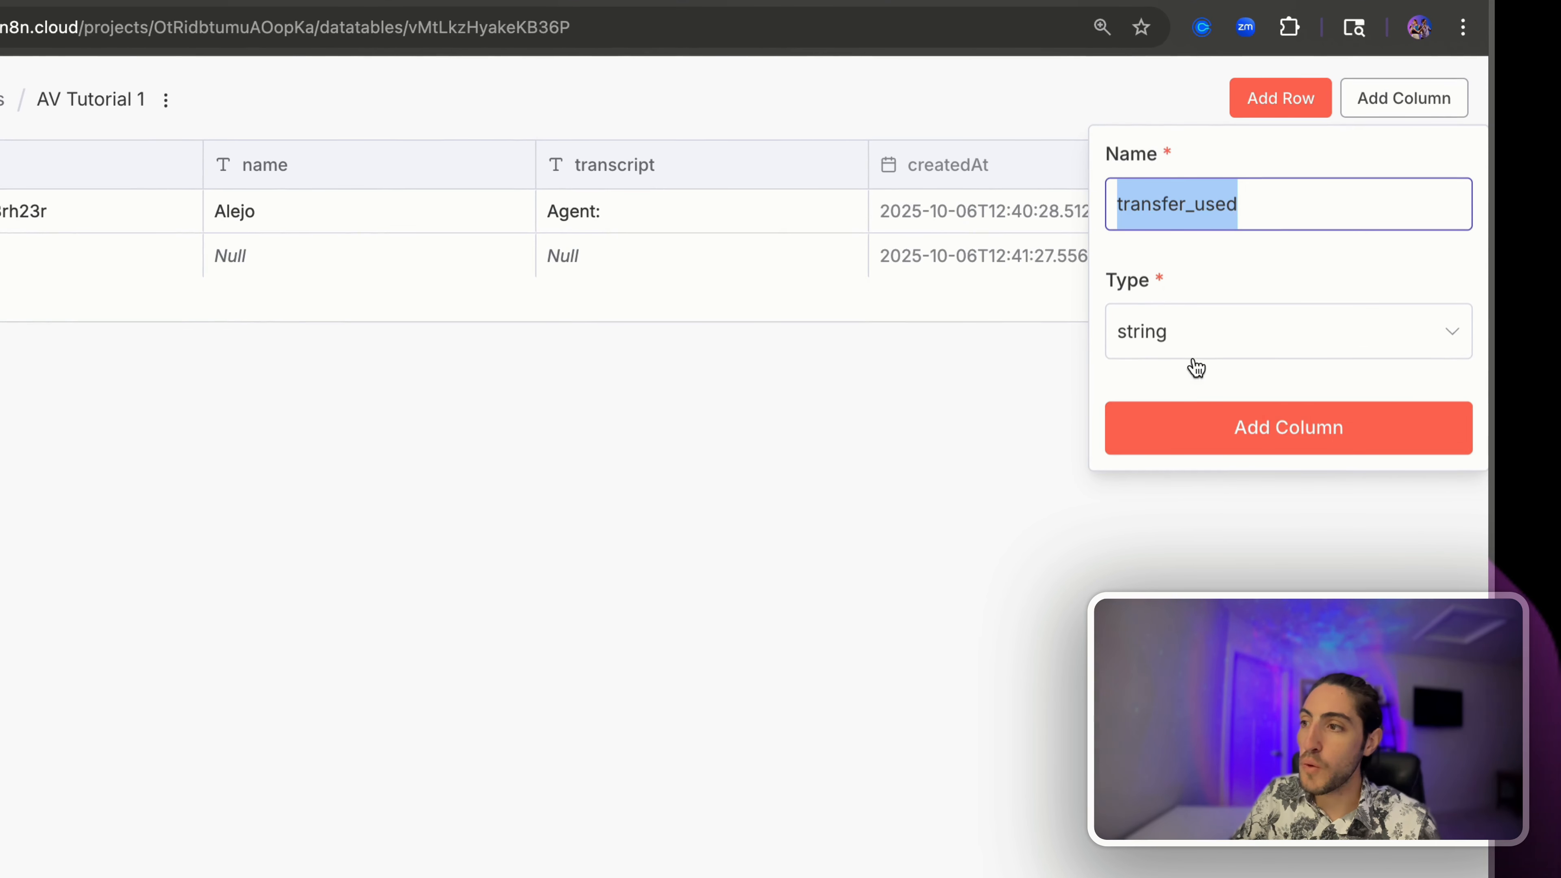
{"action": "left_click", "coordinate": [1192, 331]}
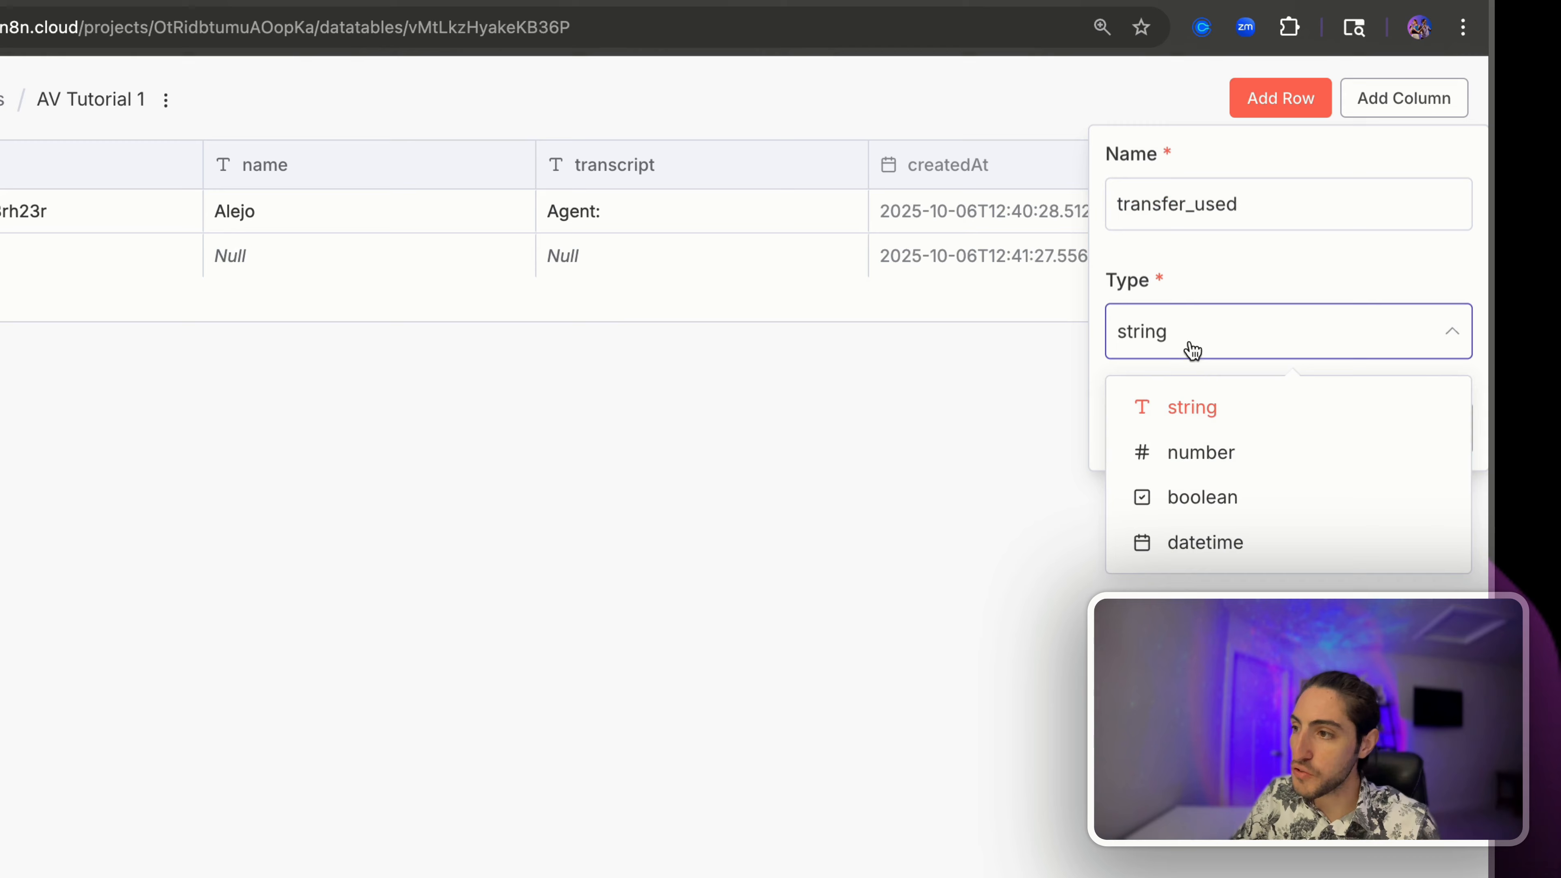
{"action": "left_click", "coordinate": [1209, 498]}
{"action": "left_click", "coordinate": [1212, 434]}
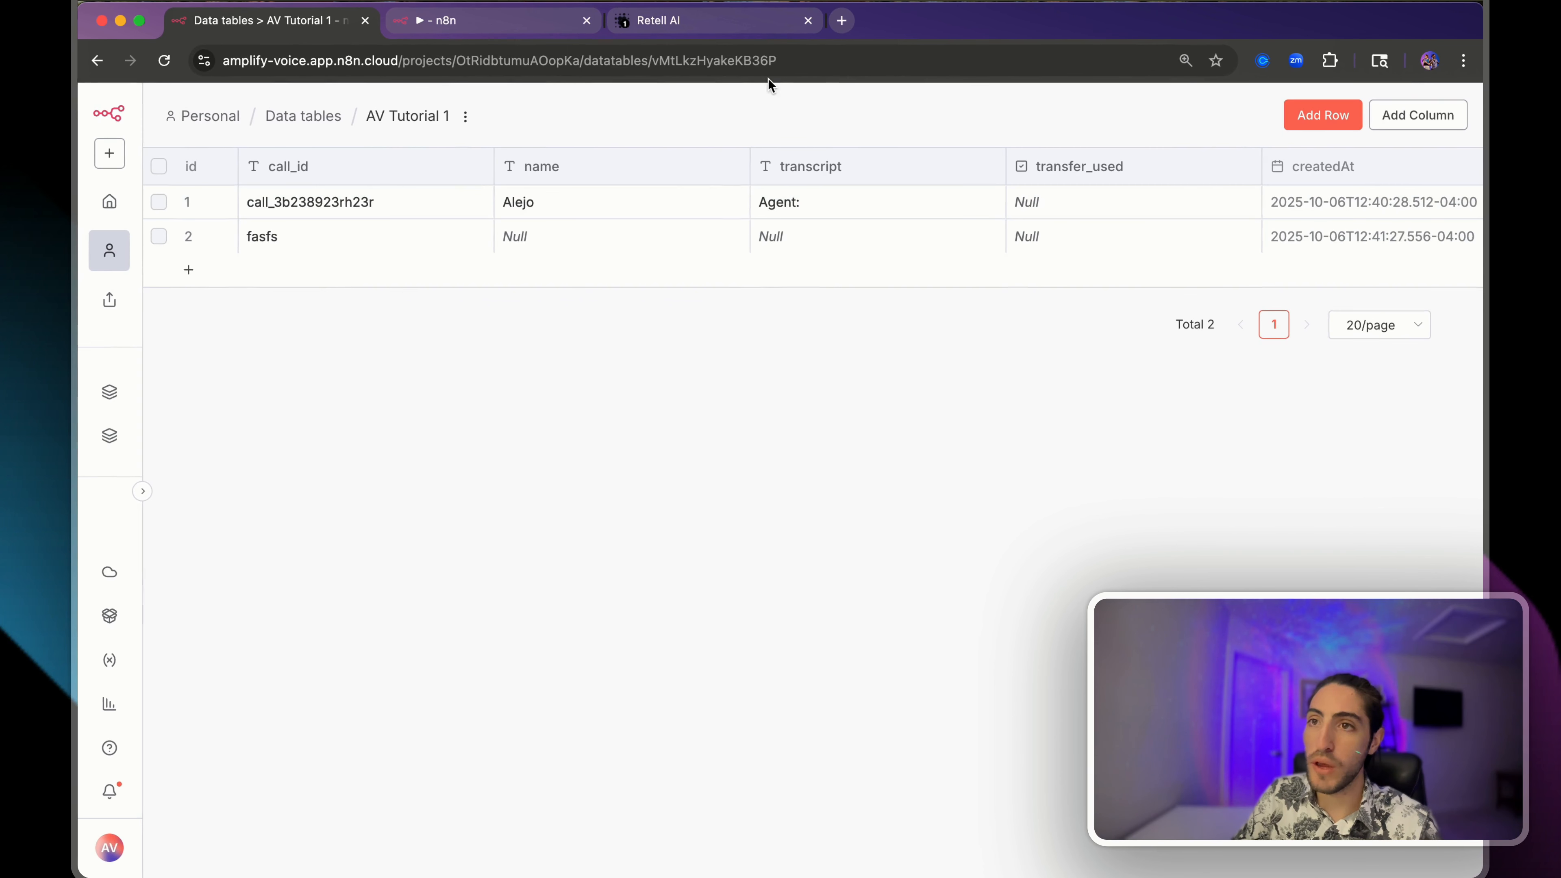
{"action": "left_click", "coordinate": [461, 17]}
- Refresh Insert row's table columns so transfer_used appears, leaving it set to false
{"action": "mouse_move", "coordinate": [1187, 371]}
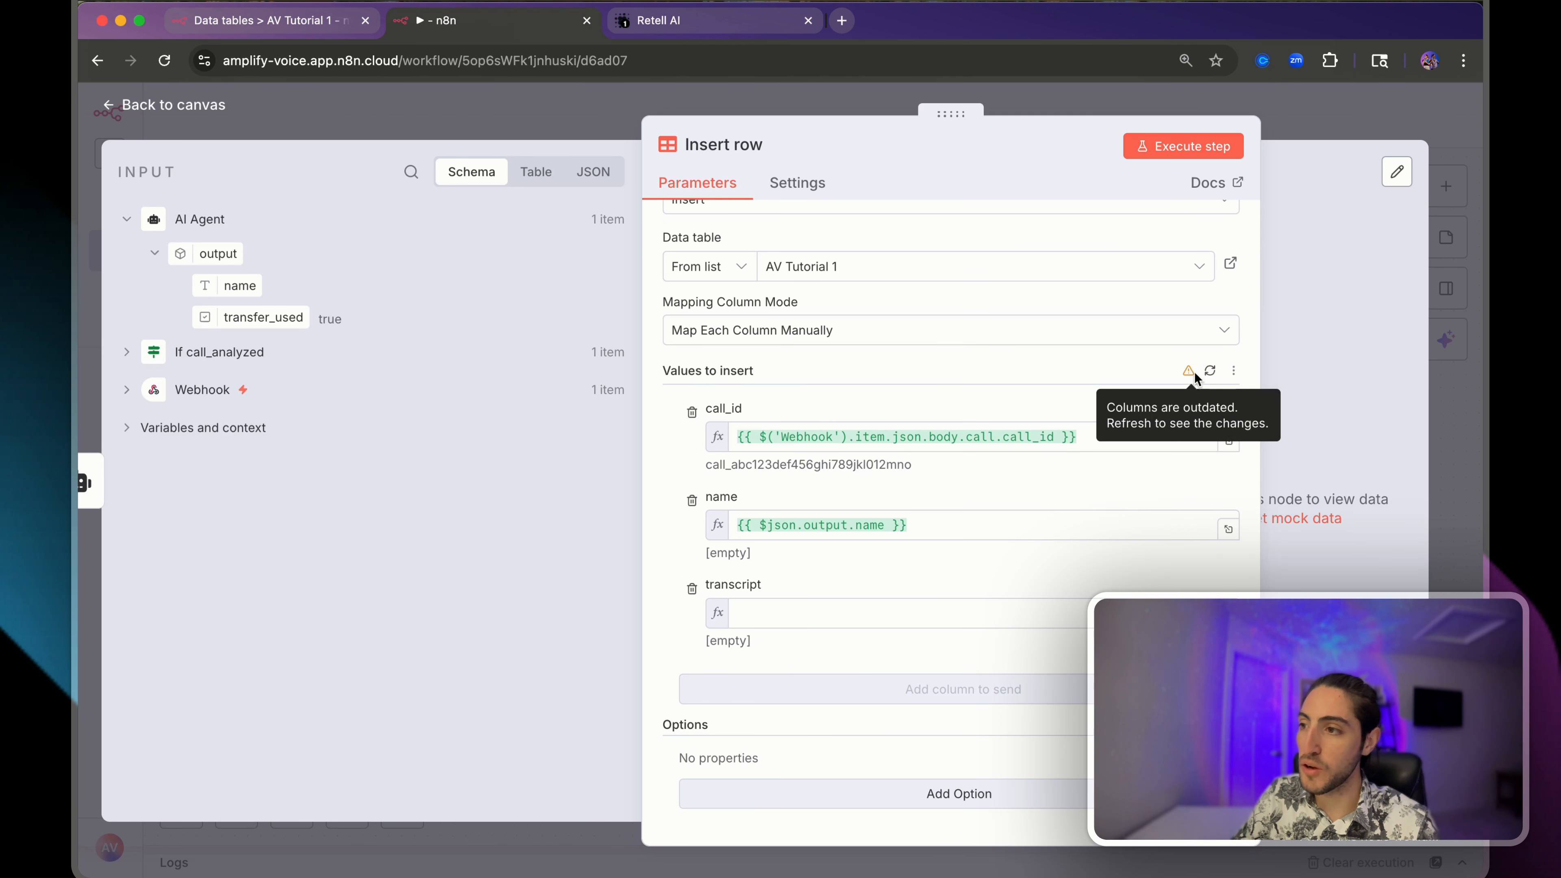
{"action": "left_click", "coordinate": [1210, 371]}
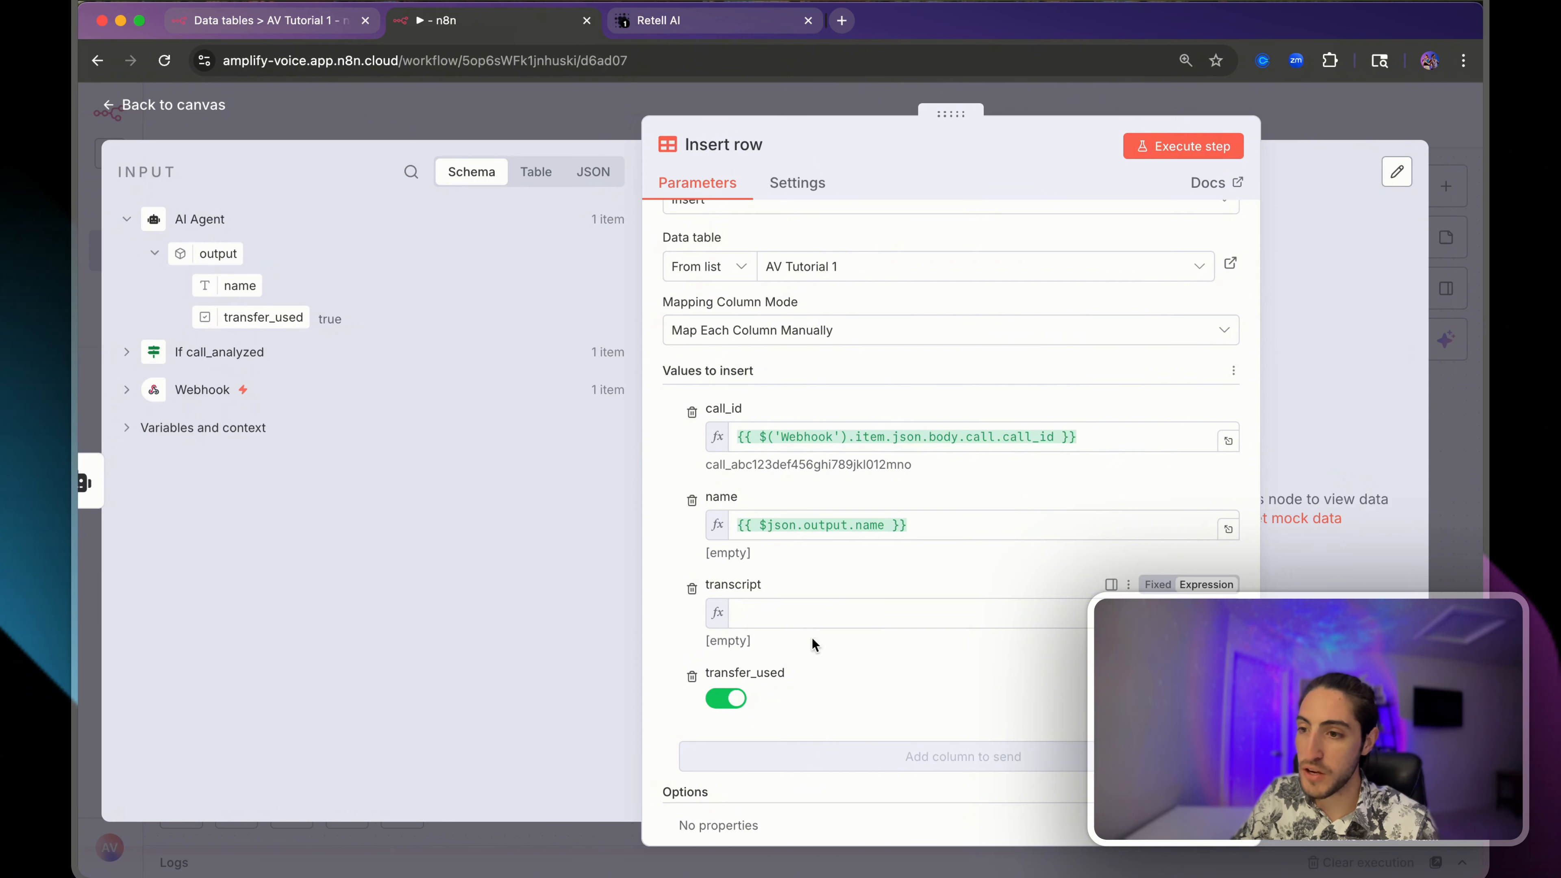
{"action": "left_click", "coordinate": [716, 700]}
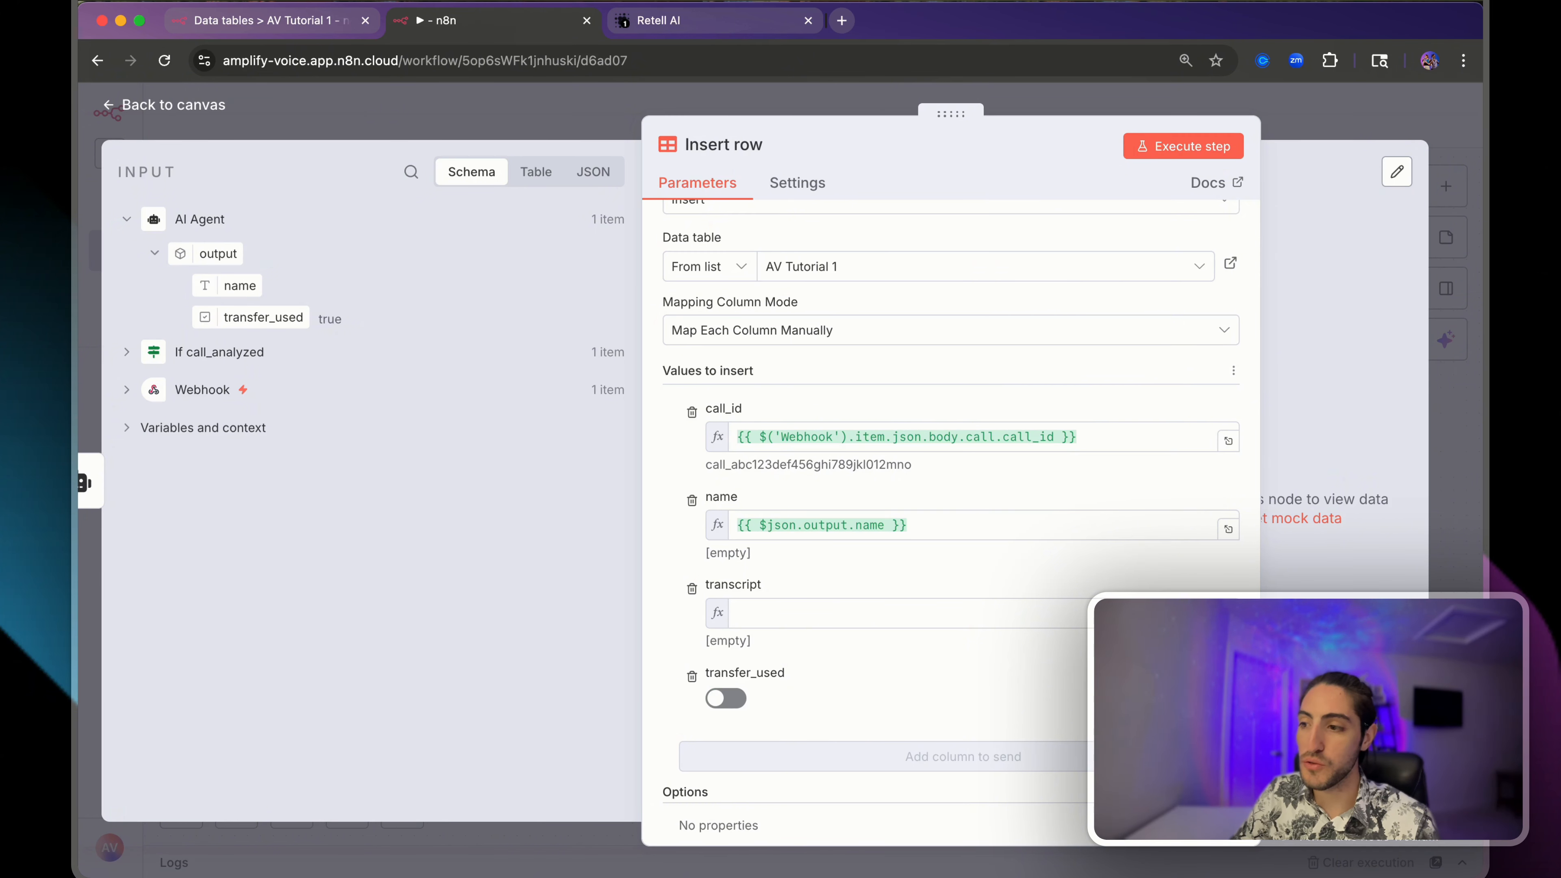
{"action": "left_click", "coordinate": [725, 702]}
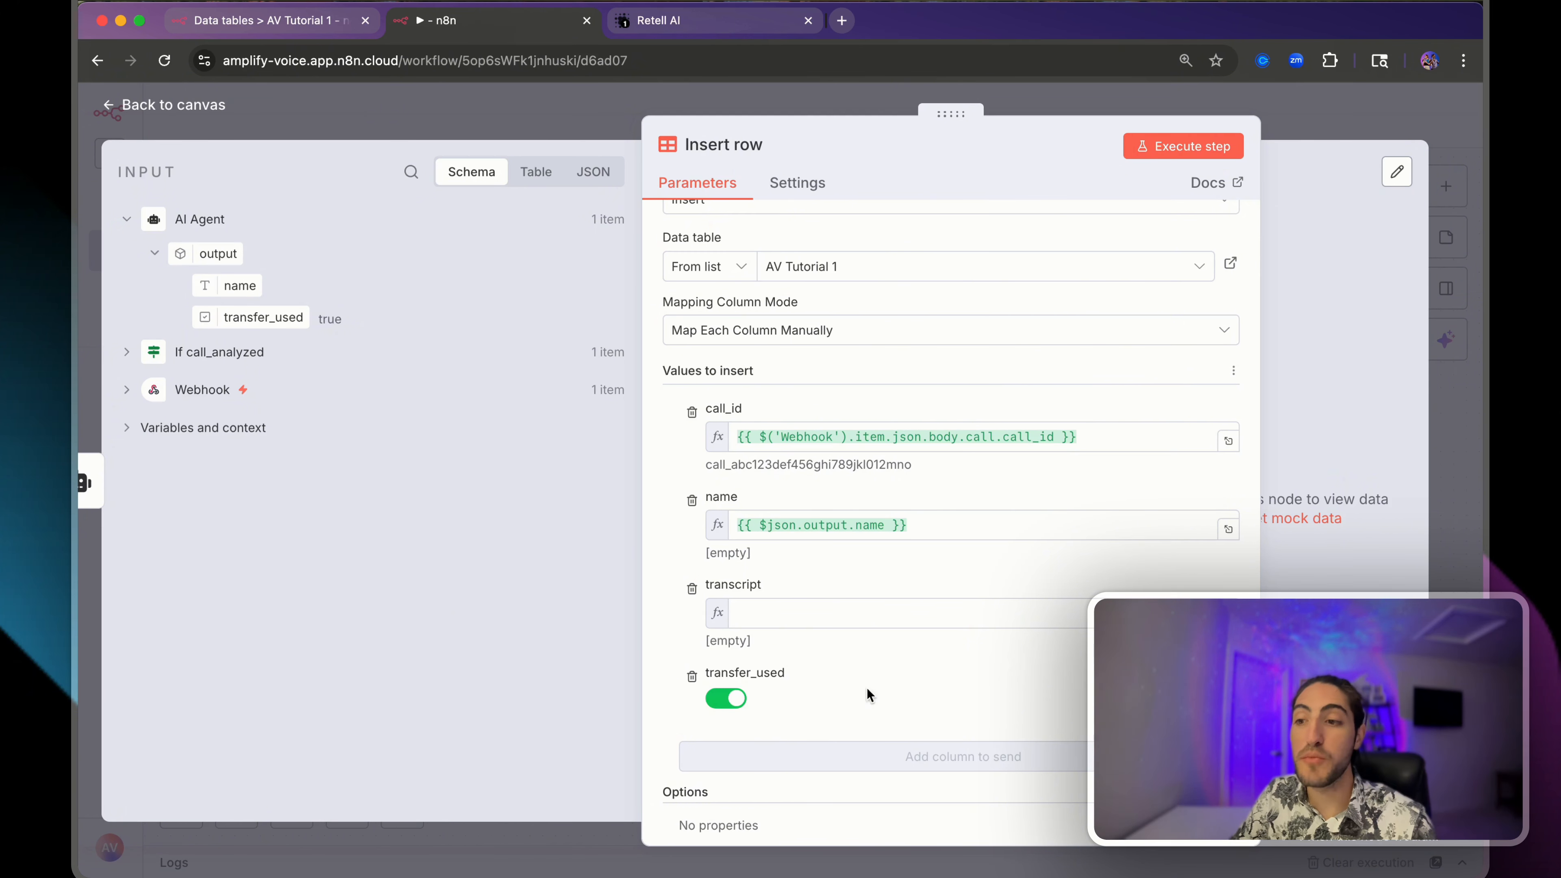
{"action": "left_click", "coordinate": [720, 702]}
- Replace transfer_used's {{ false }} with an expression mapping the AI Agent's output.transfer_used
{"action": "left_click", "coordinate": [1203, 672]}
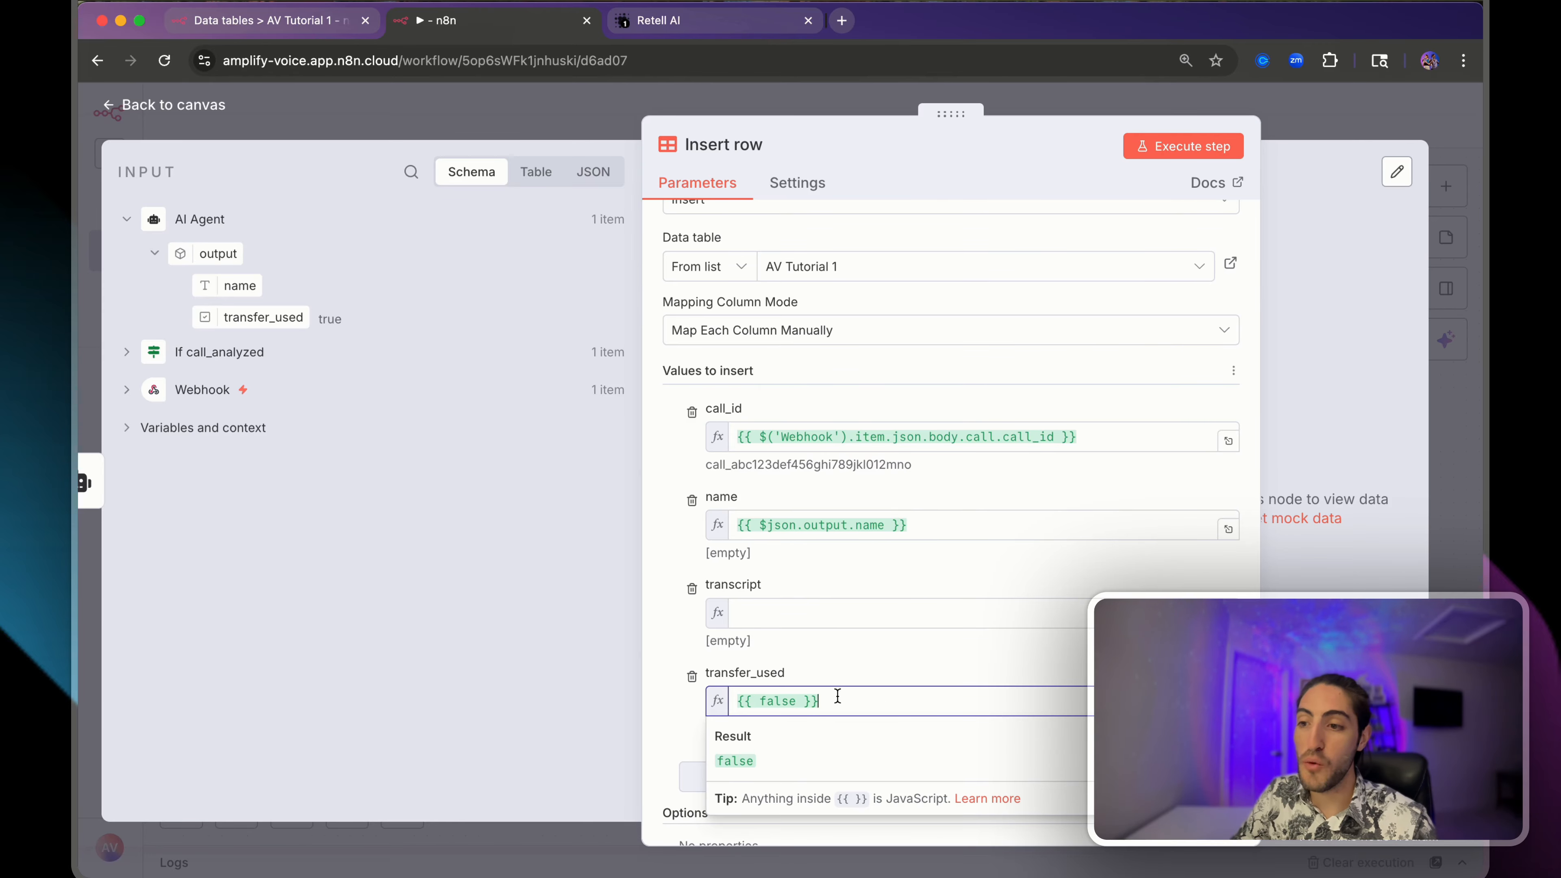
{"action": "left_click_drag", "start_coordinate": [838, 697], "coordinate": [724, 701]}
{"action": "key", "text": "BackSpace"}
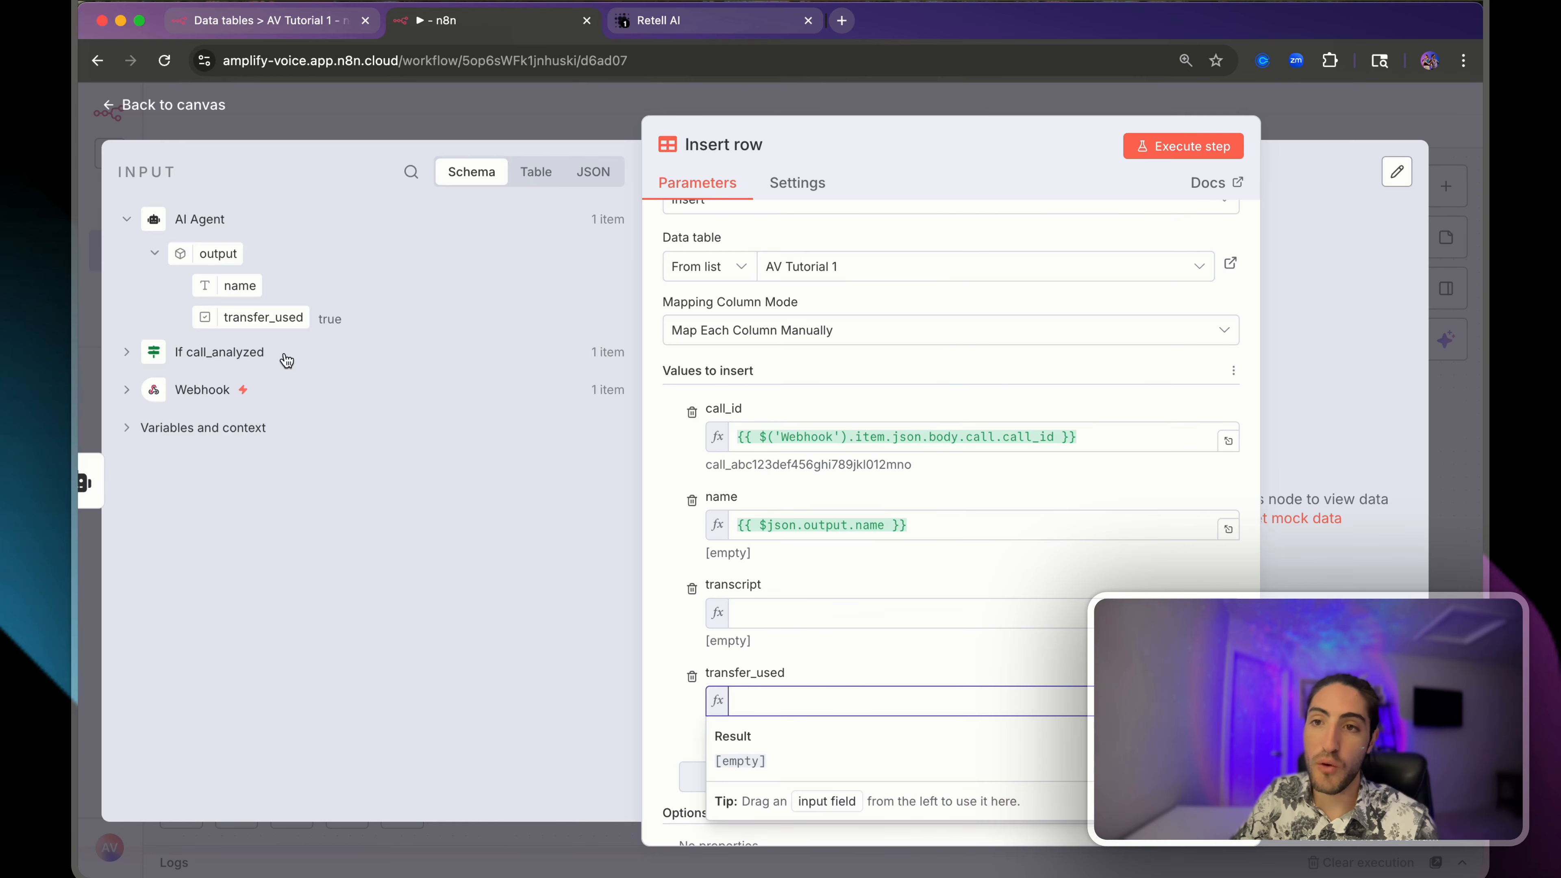
{"action": "left_click_drag", "start_coordinate": [258, 315], "coordinate": [712, 769]}
{"action": "left_click", "coordinate": [705, 777]}
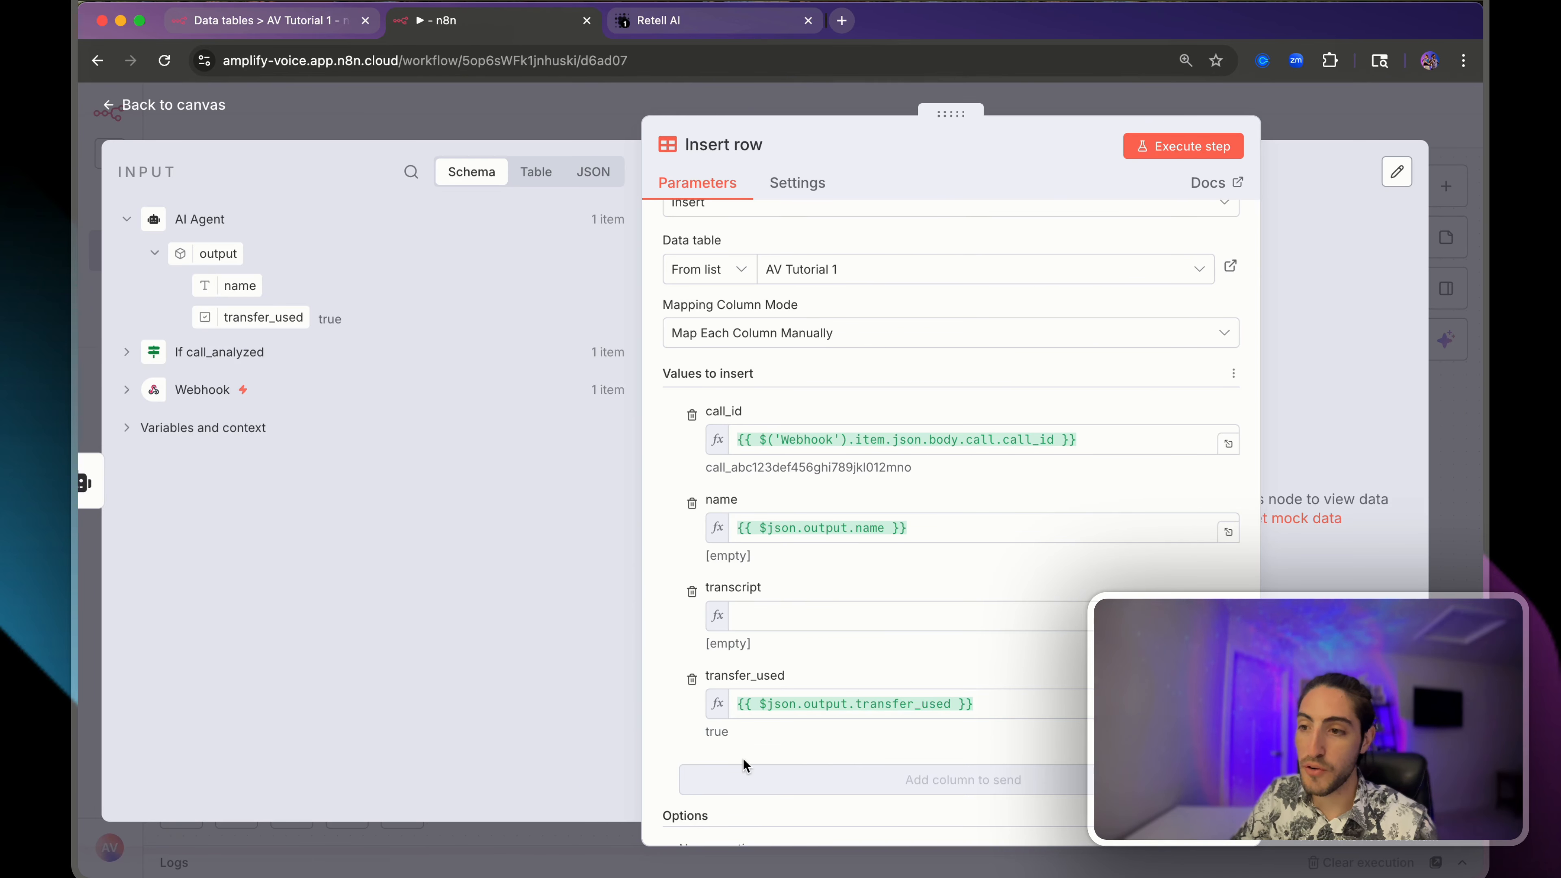
{"action": "left_click", "coordinate": [760, 617]}
- Map Webhook body > call > transcript into the Insert row transcript column and preview it
{"action": "left_click", "coordinate": [126, 389]}
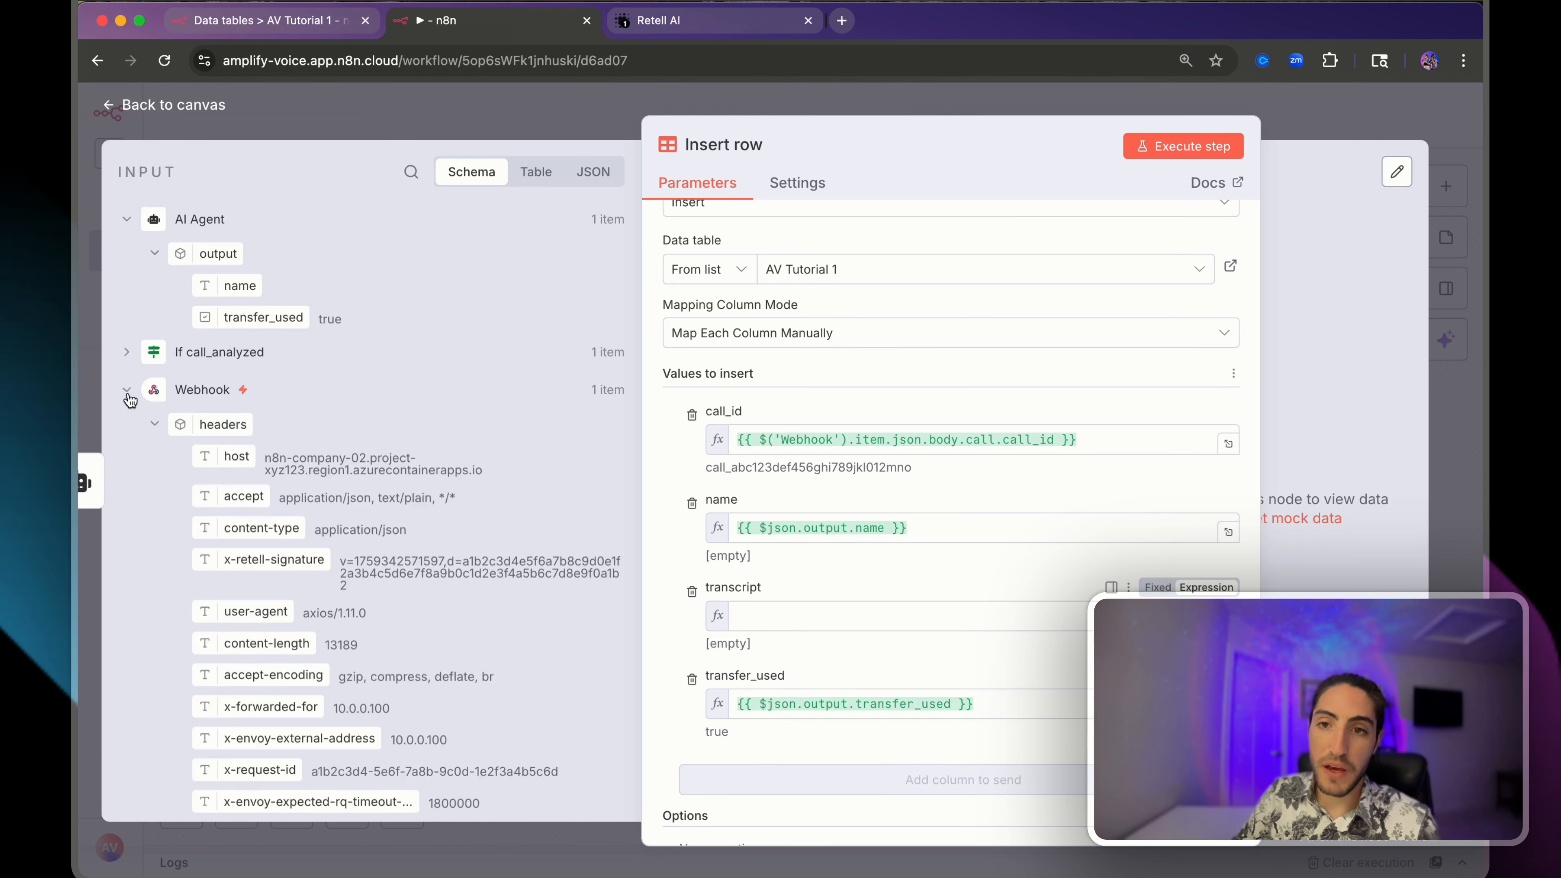
{"action": "left_click", "coordinate": [154, 424]}
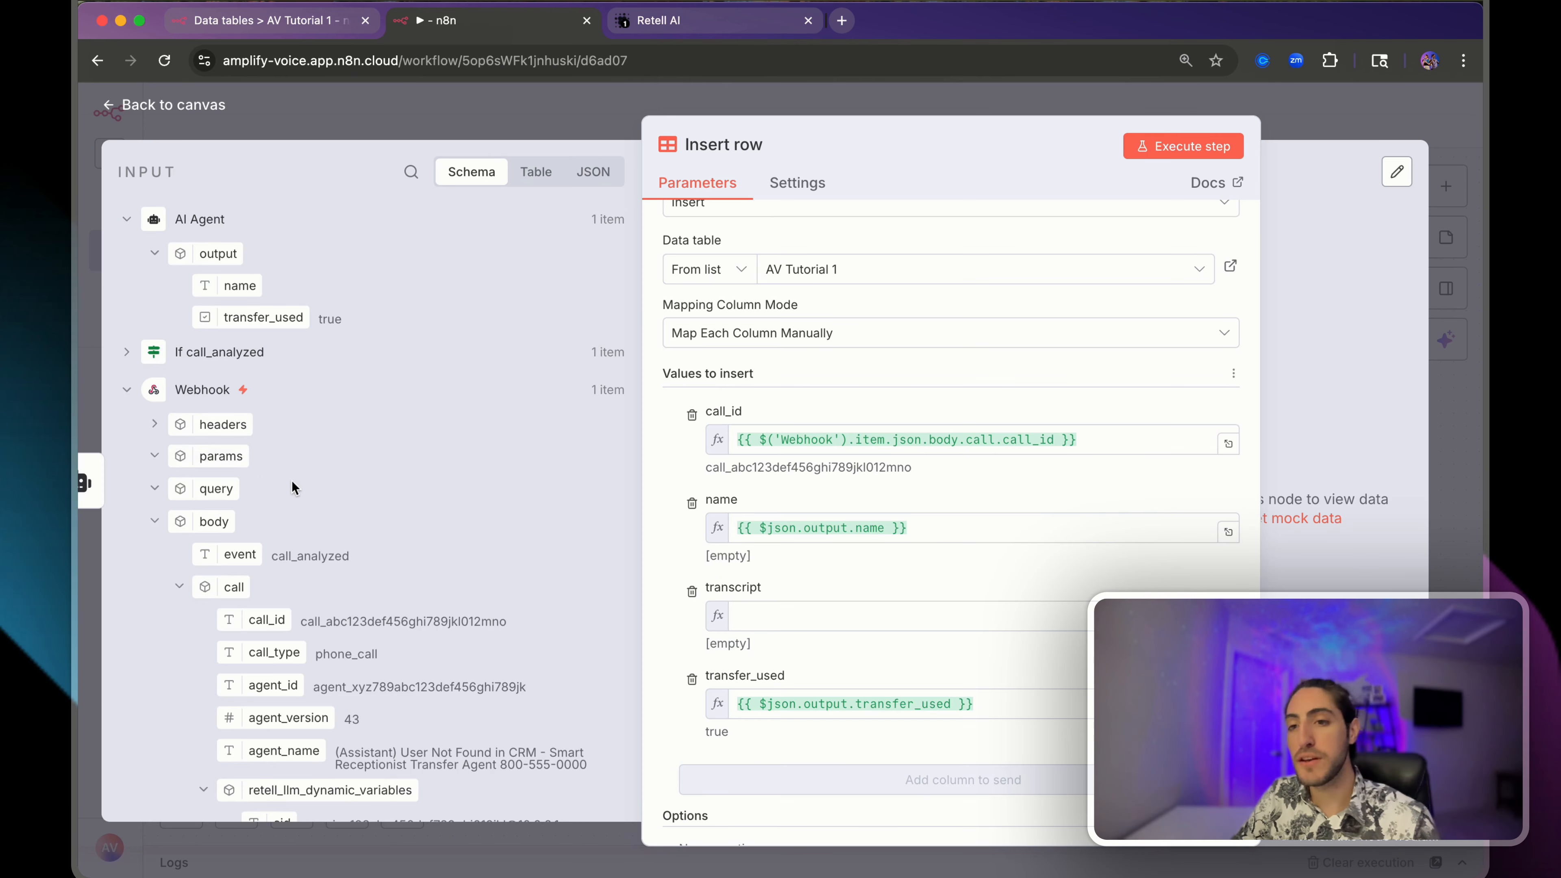
{"action": "scroll", "coordinate": [307, 504], "scroll_direction": "down", "scroll_amount": 1}
{"action": "scroll", "coordinate": [307, 504], "scroll_direction": "down", "scroll_amount": 10}
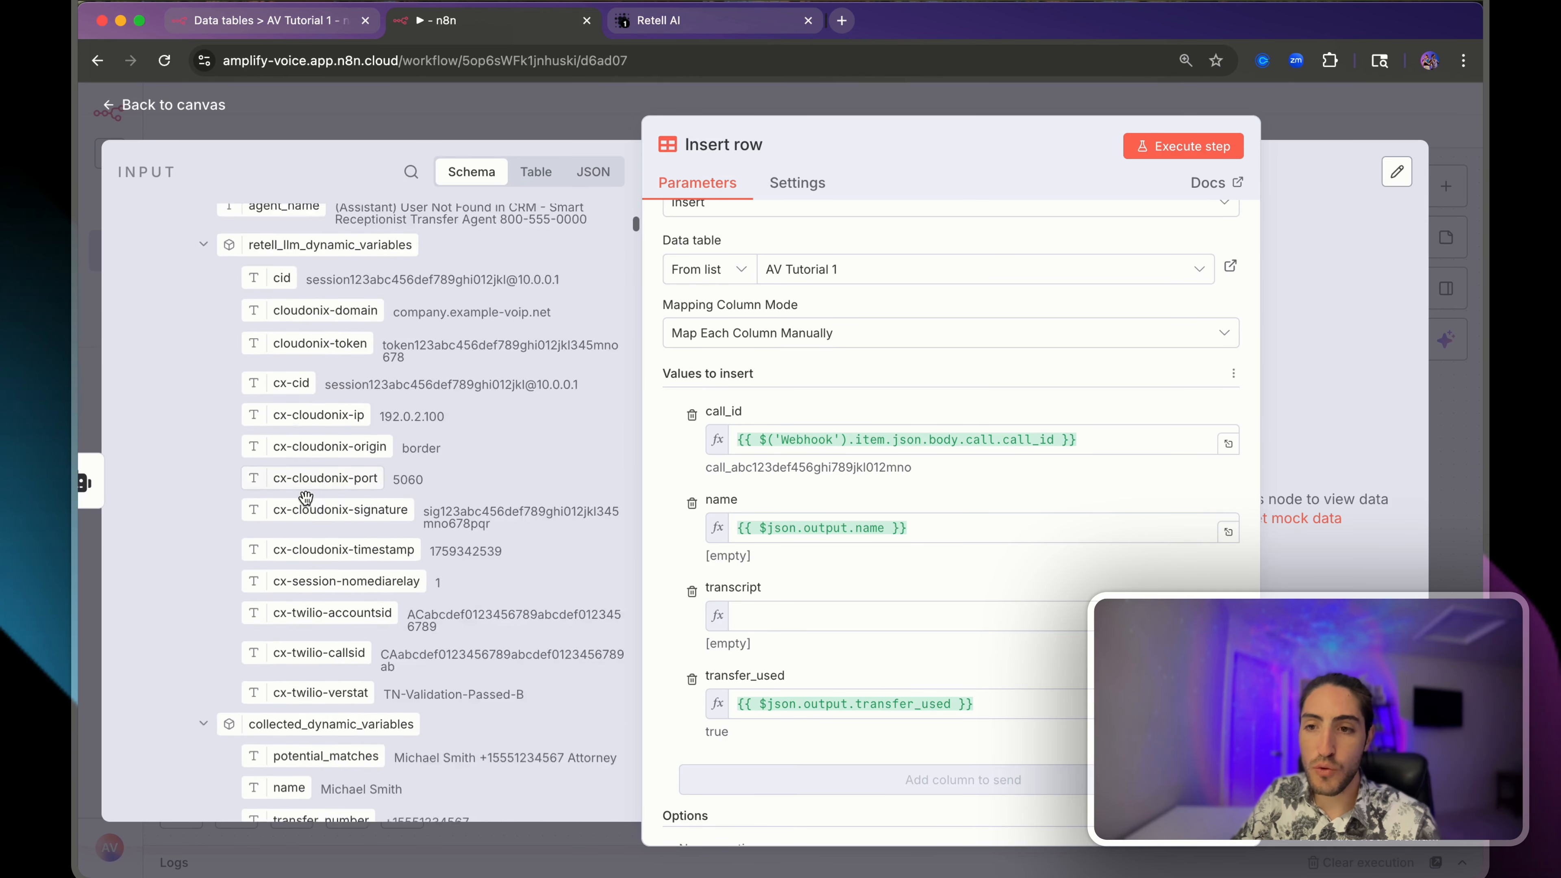
{"action": "scroll", "coordinate": [305, 503], "scroll_direction": "down", "scroll_amount": 10}
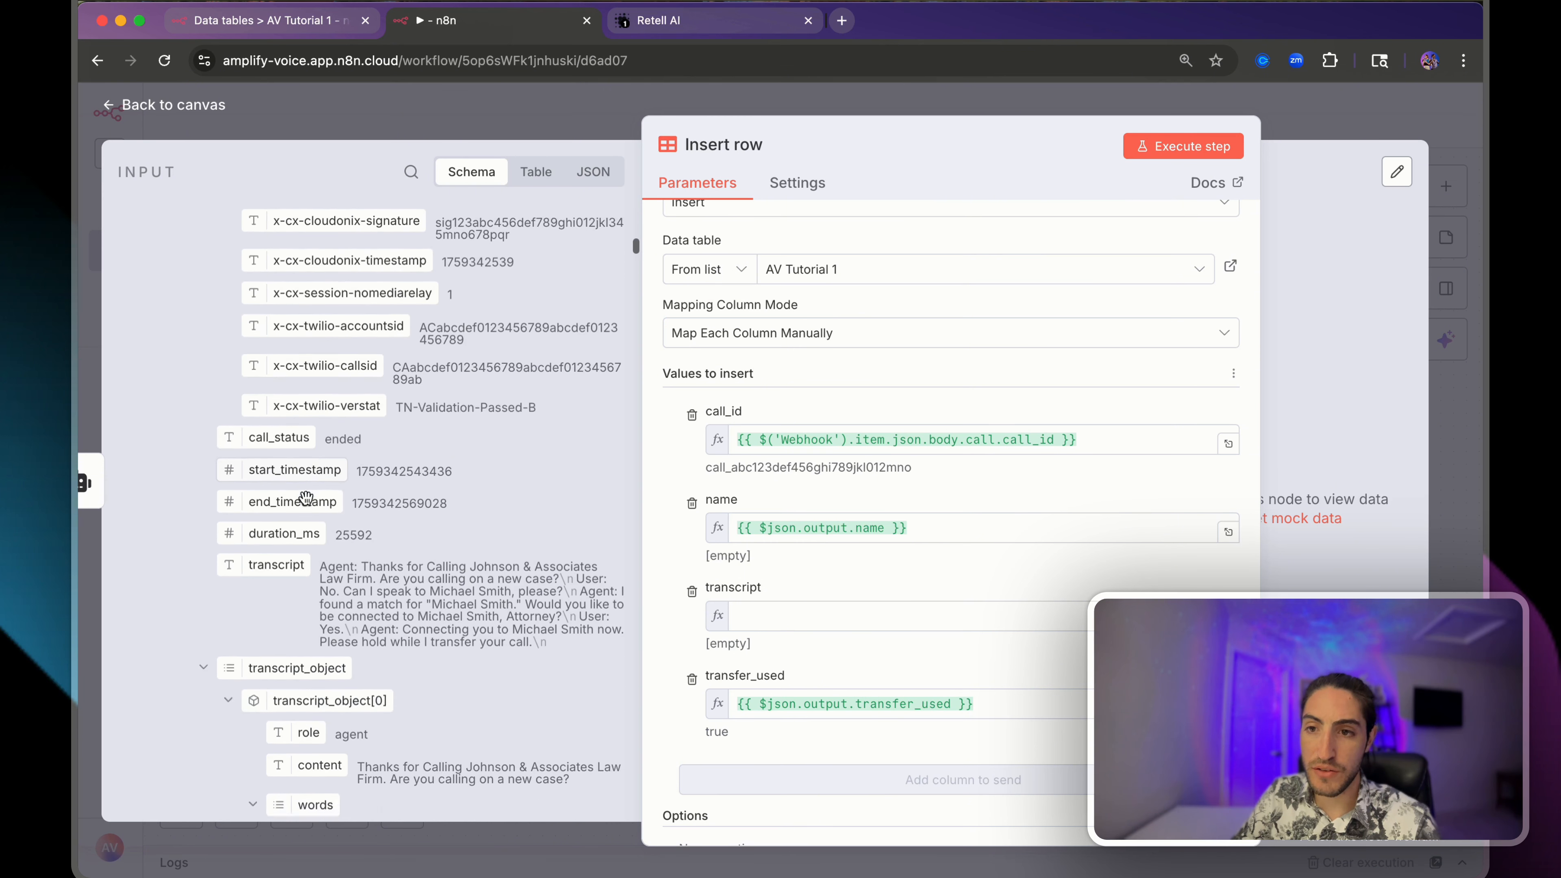
{"action": "left_click_drag", "start_coordinate": [300, 498], "coordinate": [840, 625]}
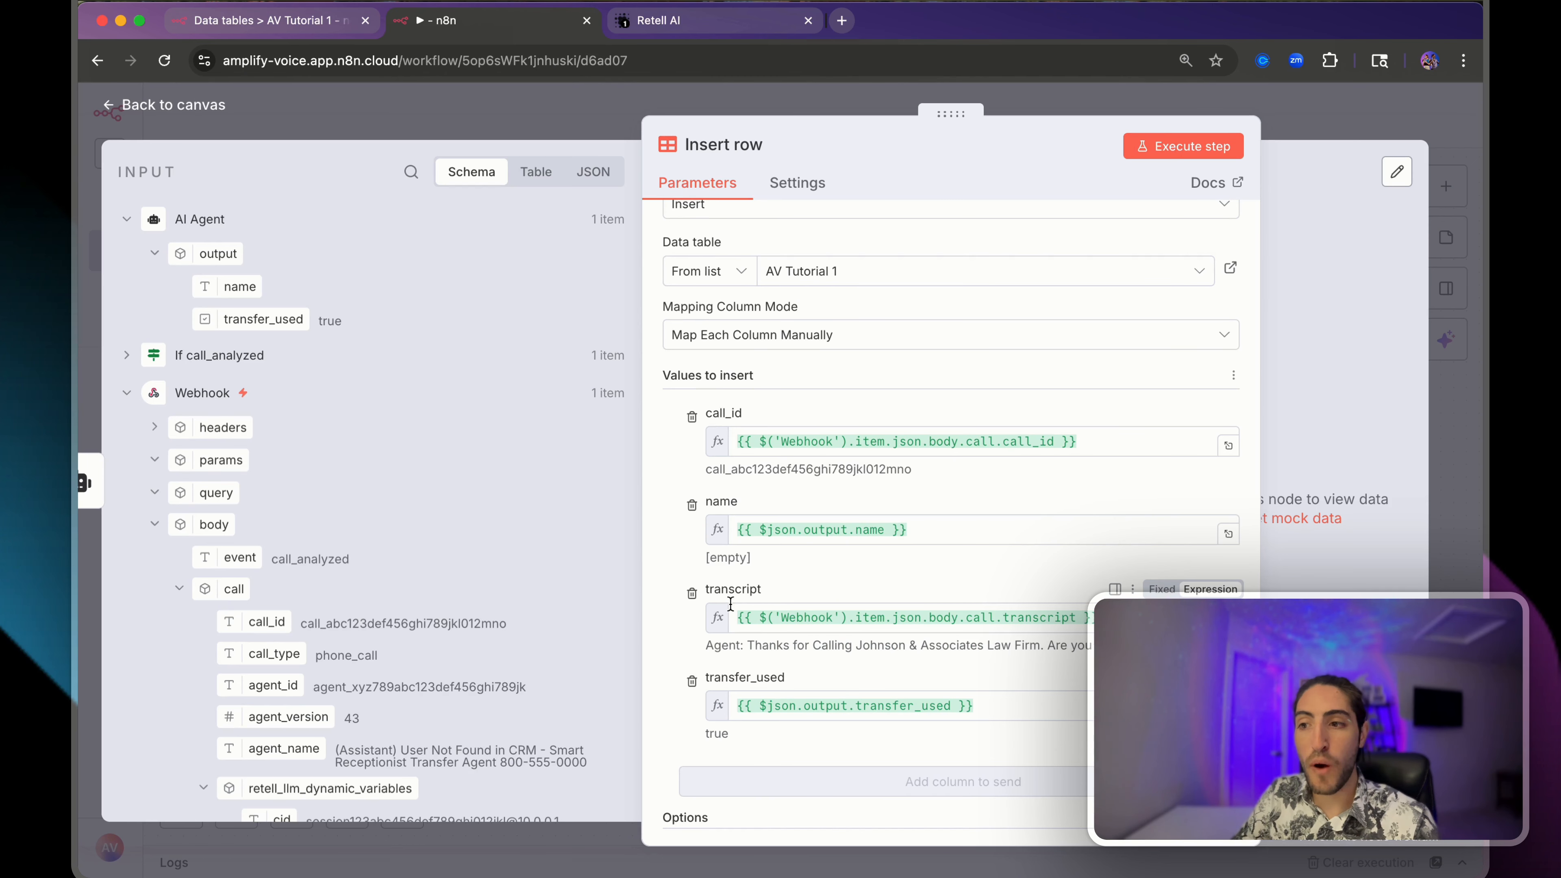
{"action": "left_click", "coordinate": [731, 612]}
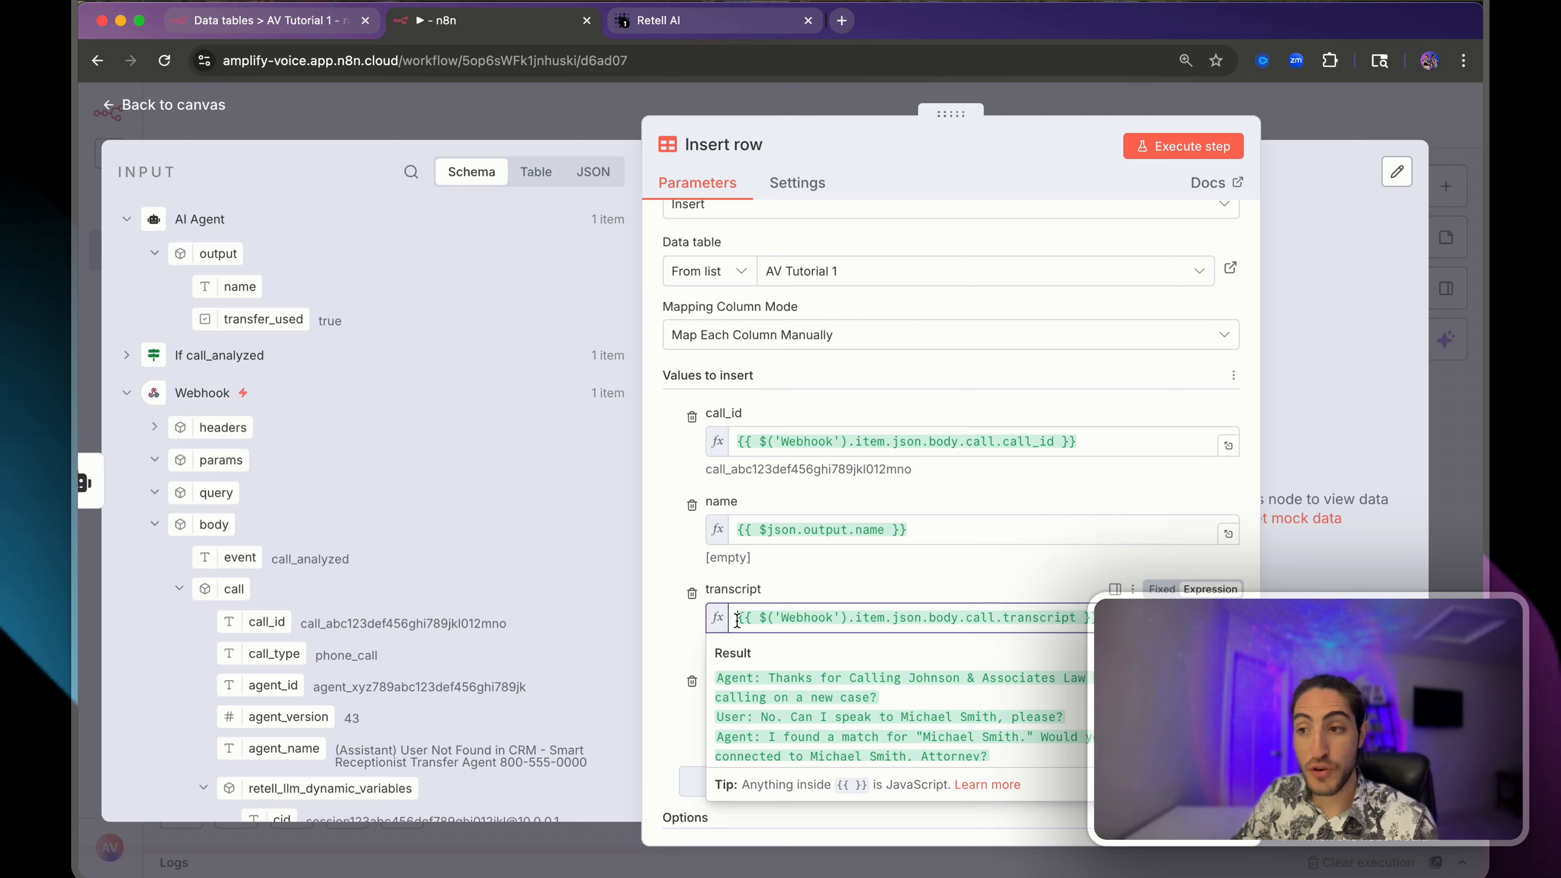
{"action": "left_click", "coordinate": [961, 588]}
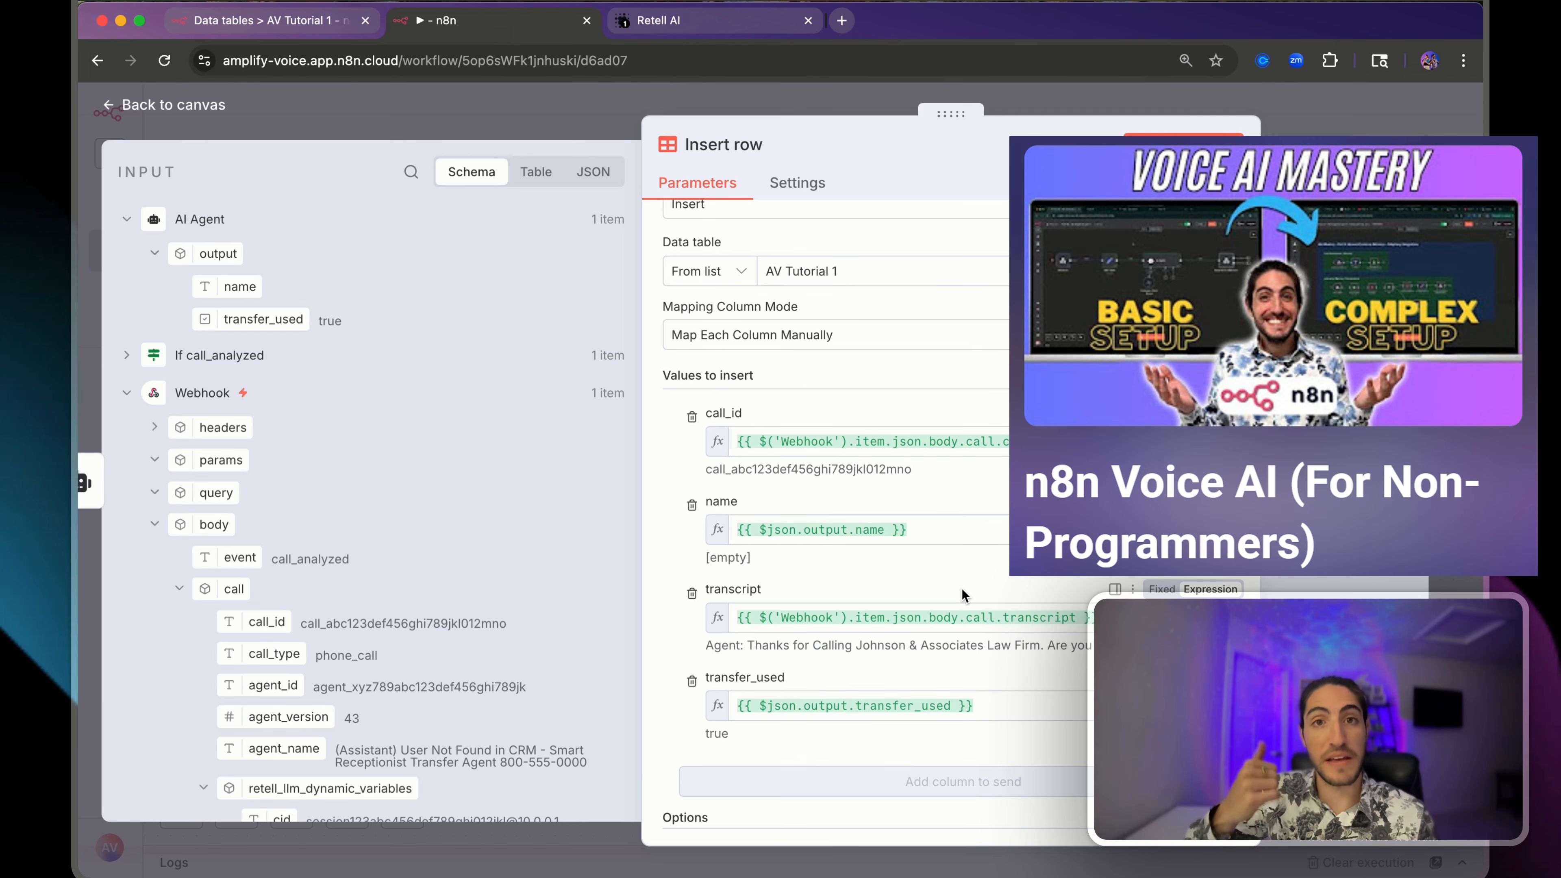
- Execute the Insert row step to insert the call's row
{"action": "left_click_drag", "start_coordinate": [787, 558], "coordinate": [870, 634]}
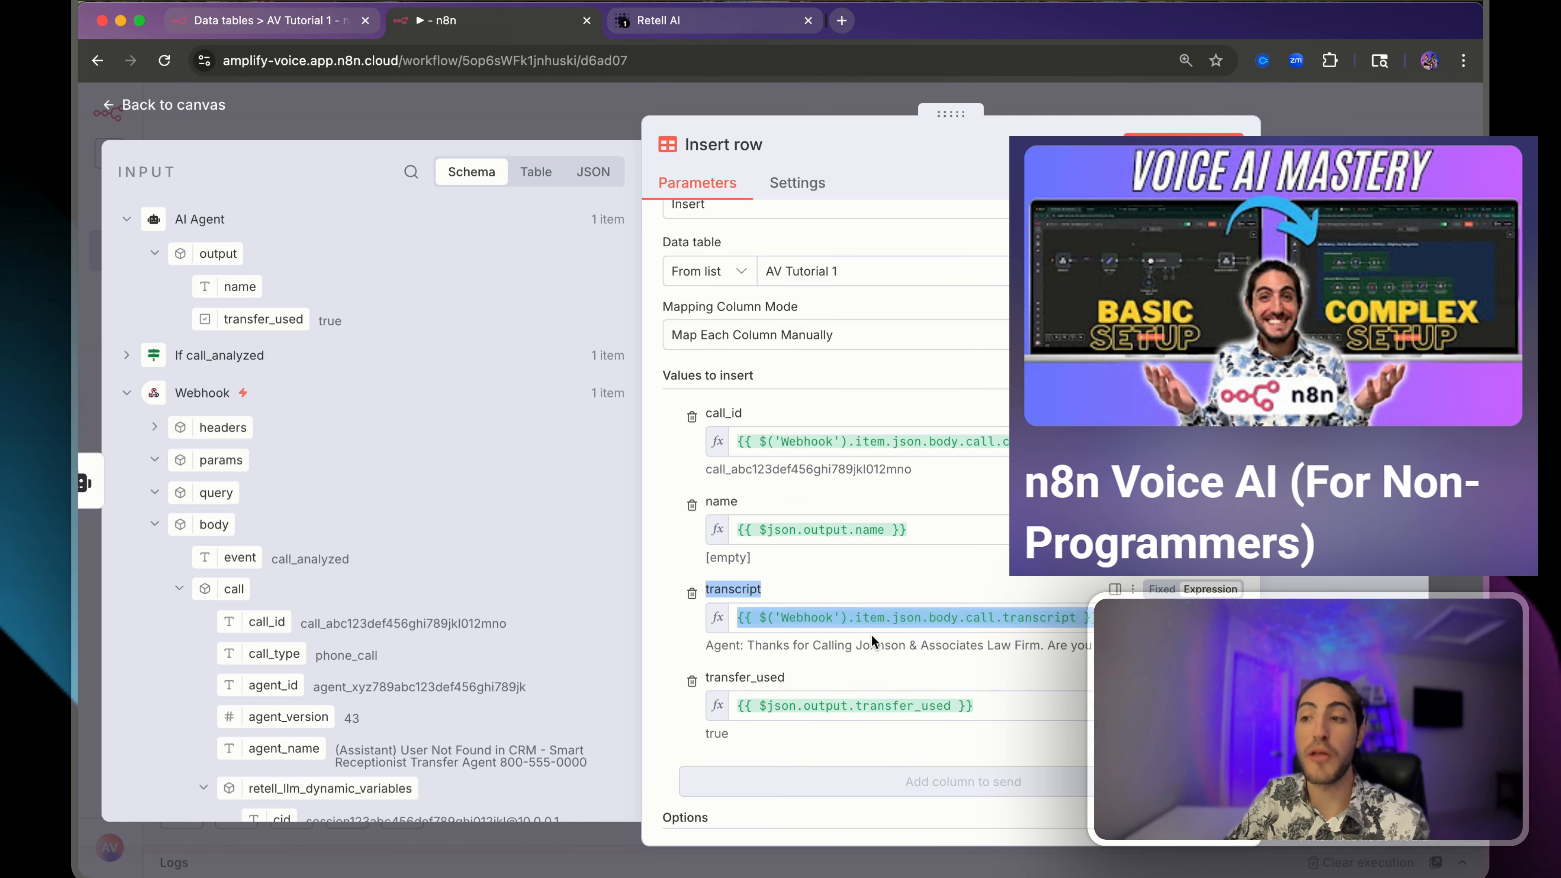
{"action": "left_click", "coordinate": [891, 657]}
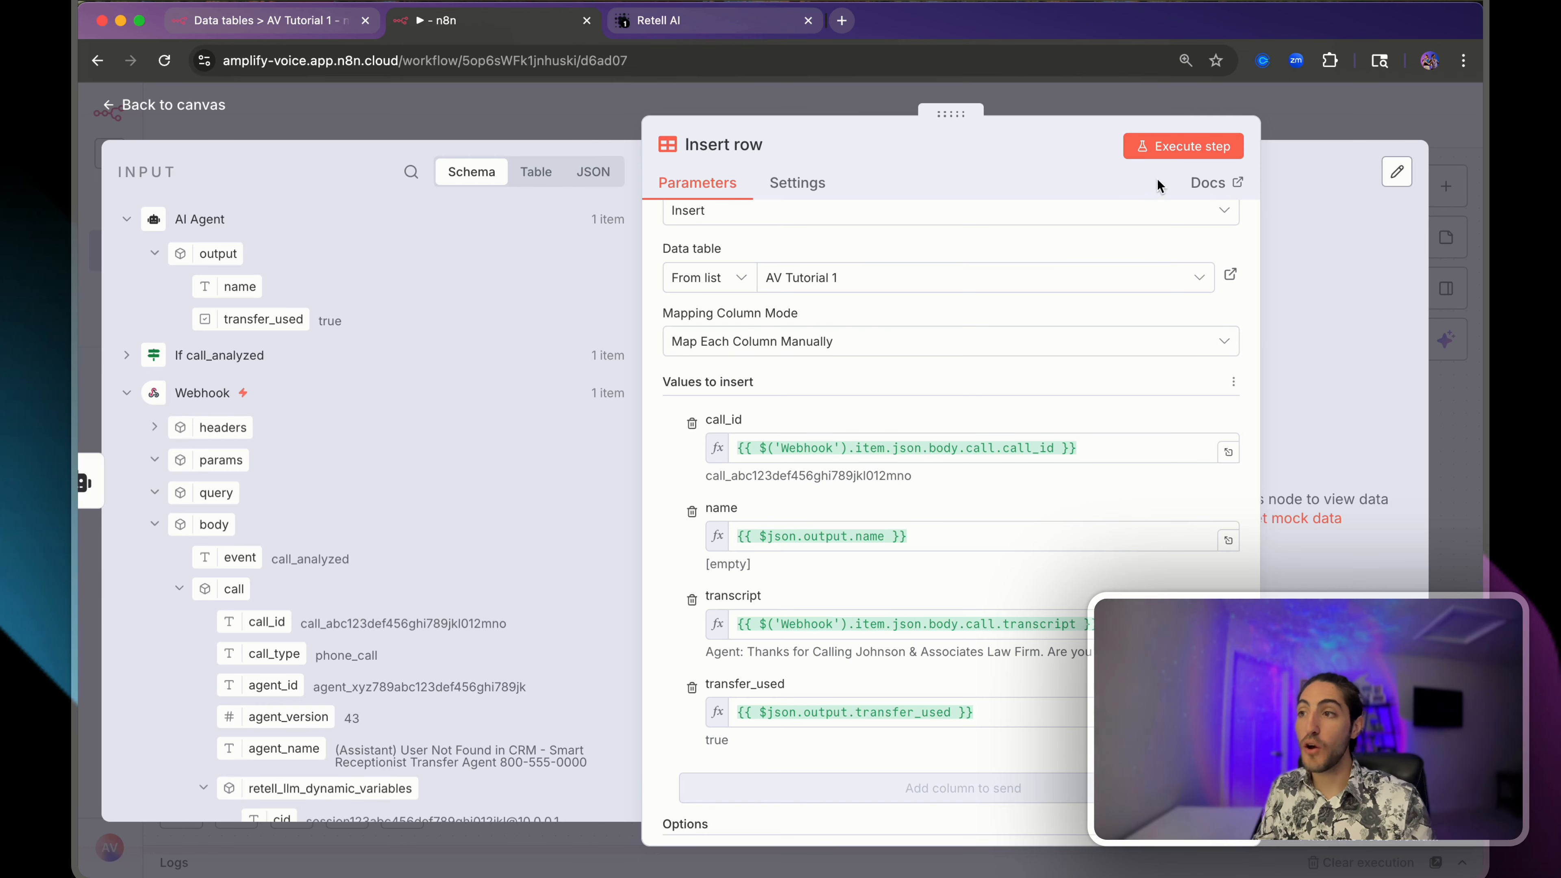
{"action": "left_click", "coordinate": [1173, 158]}
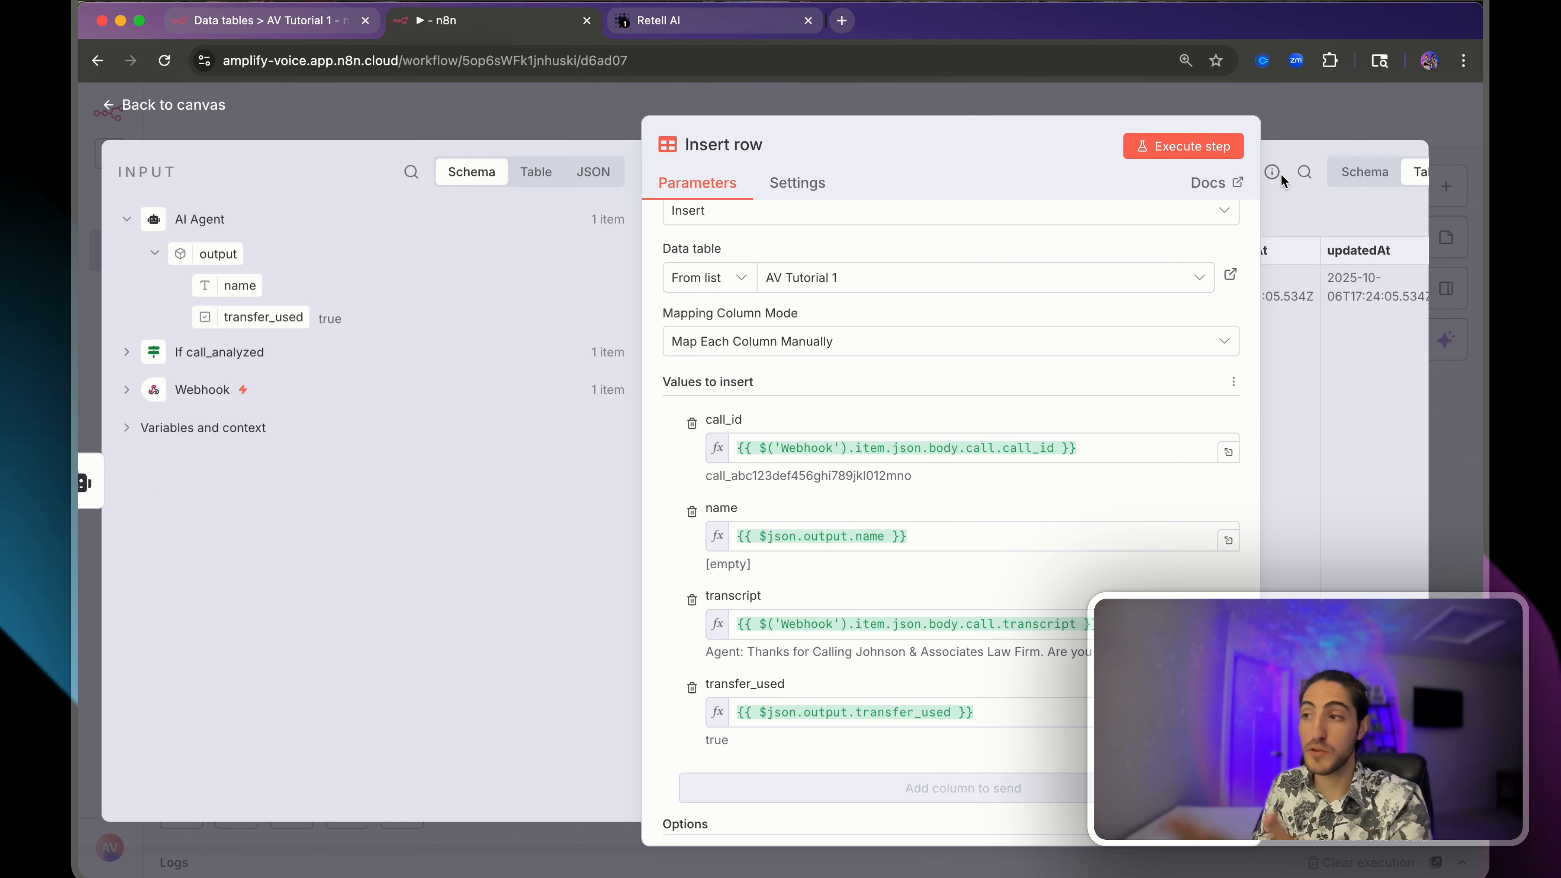
- Close the node panel and view the new call row in the AV Tutorial 1 table
{"action": "left_click", "coordinate": [1296, 125]}
{"action": "left_click_drag", "start_coordinate": [308, 404], "coordinate": [492, 547]}
{"action": "mouse_move", "coordinate": [423, 427]}
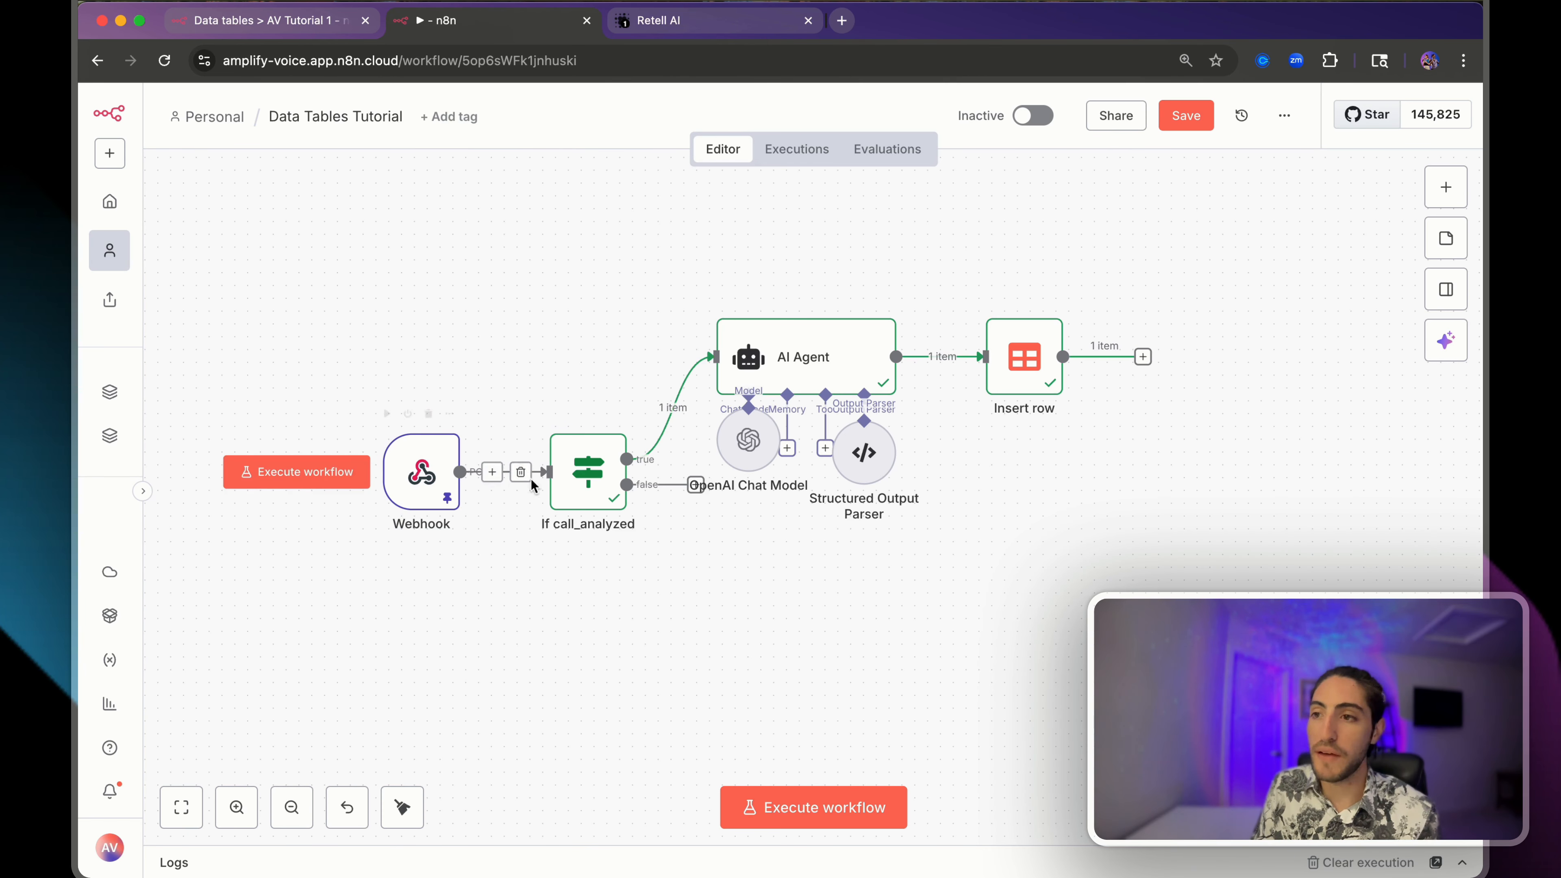
{"action": "left_click", "coordinate": [321, 25]}
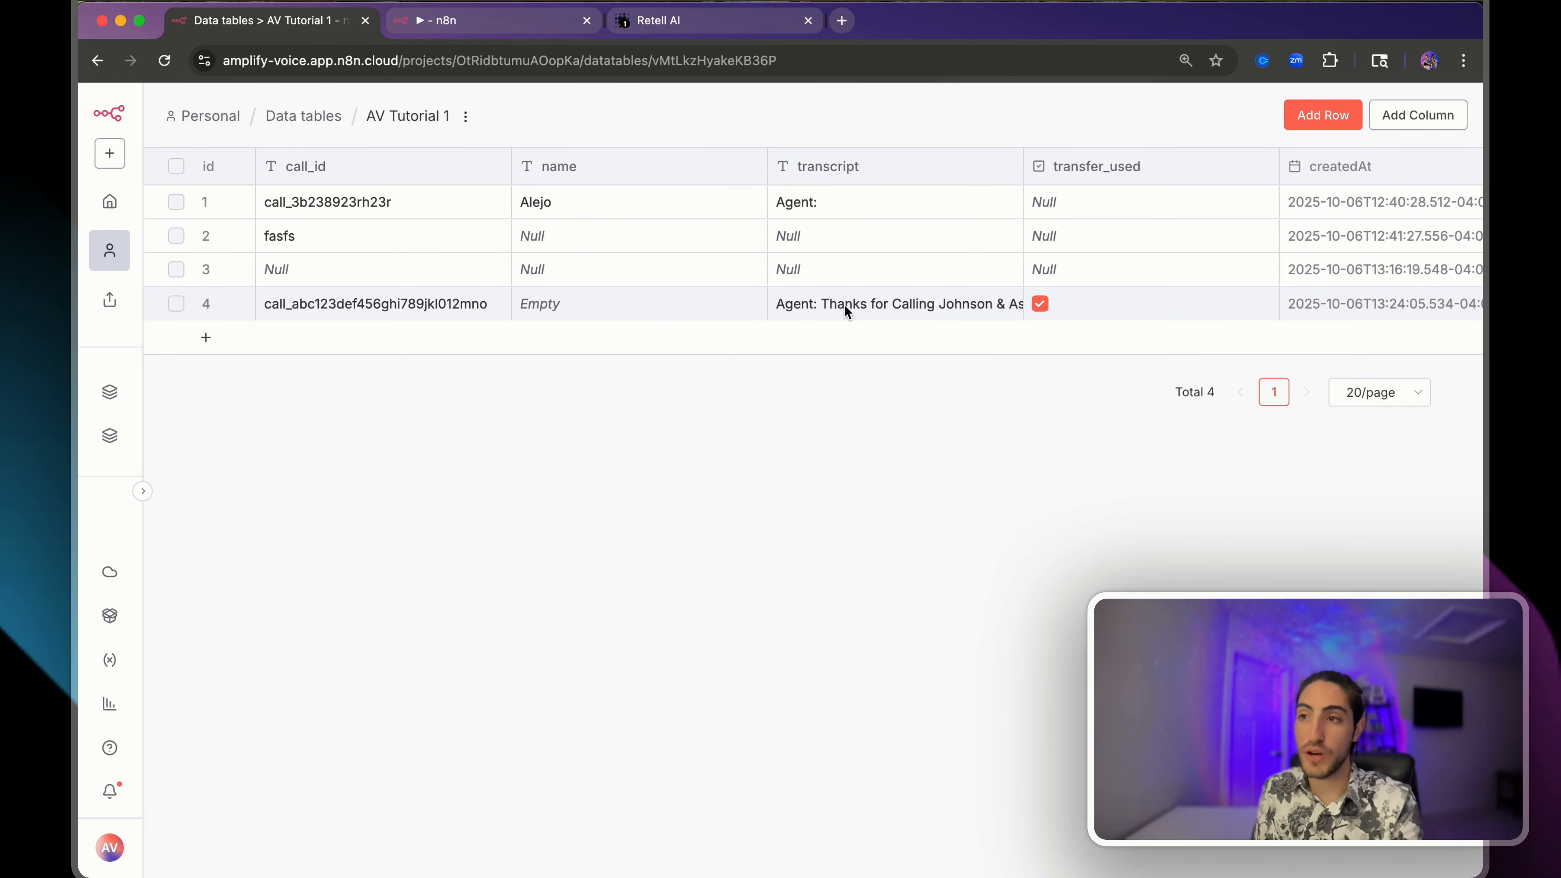
- Delete the checkbox transfer_used column from AV Tutorial 1
{"action": "scroll", "coordinate": [848, 306], "scroll_direction": "right", "scroll_amount": 3}
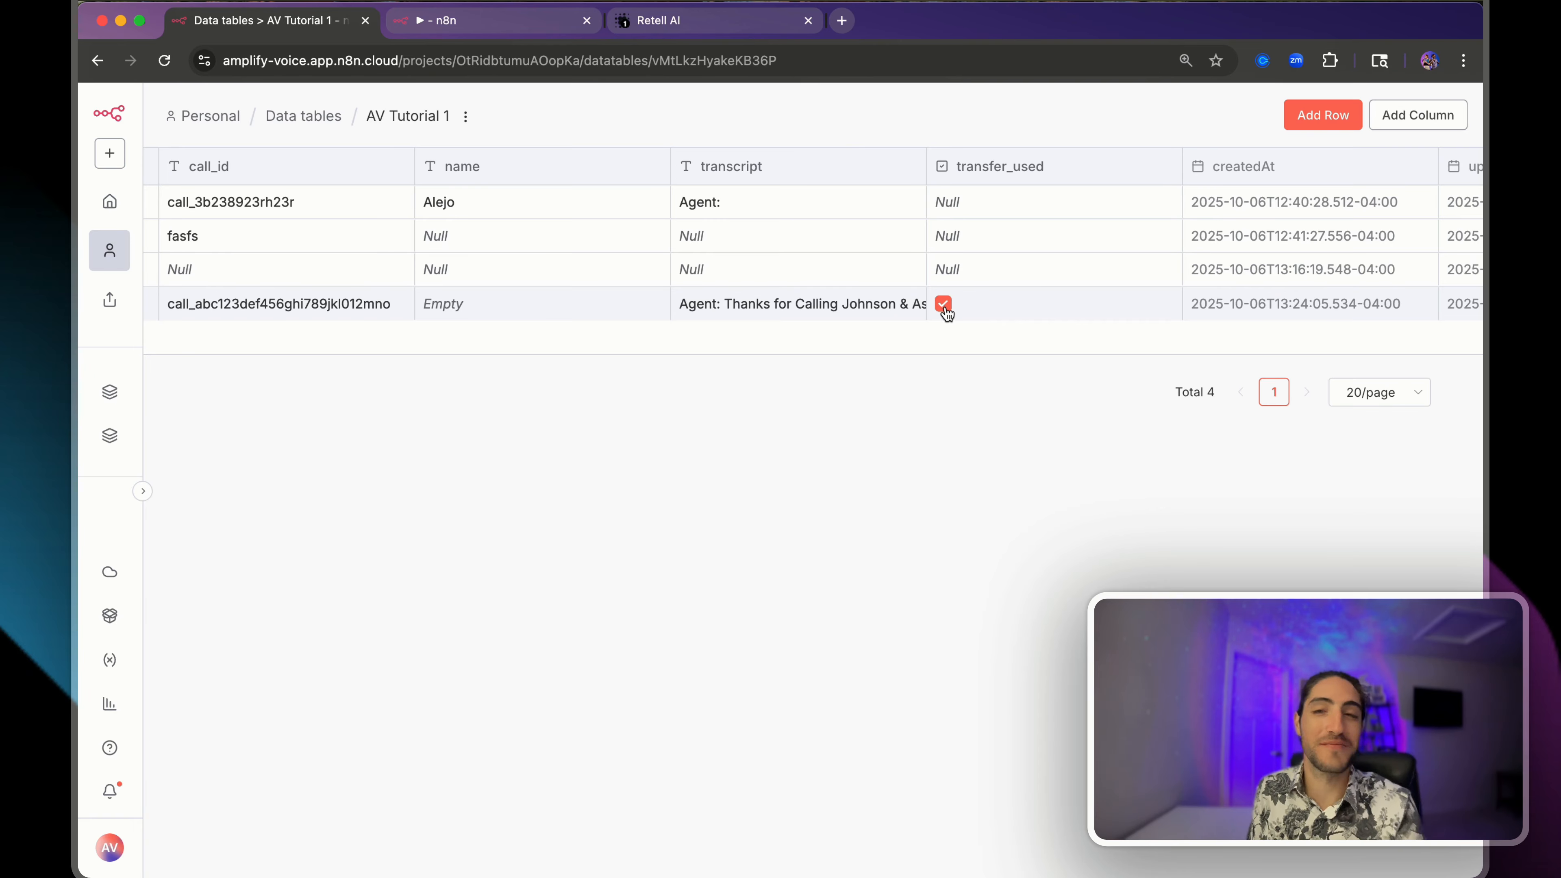
{"action": "left_click", "coordinate": [1159, 170]}
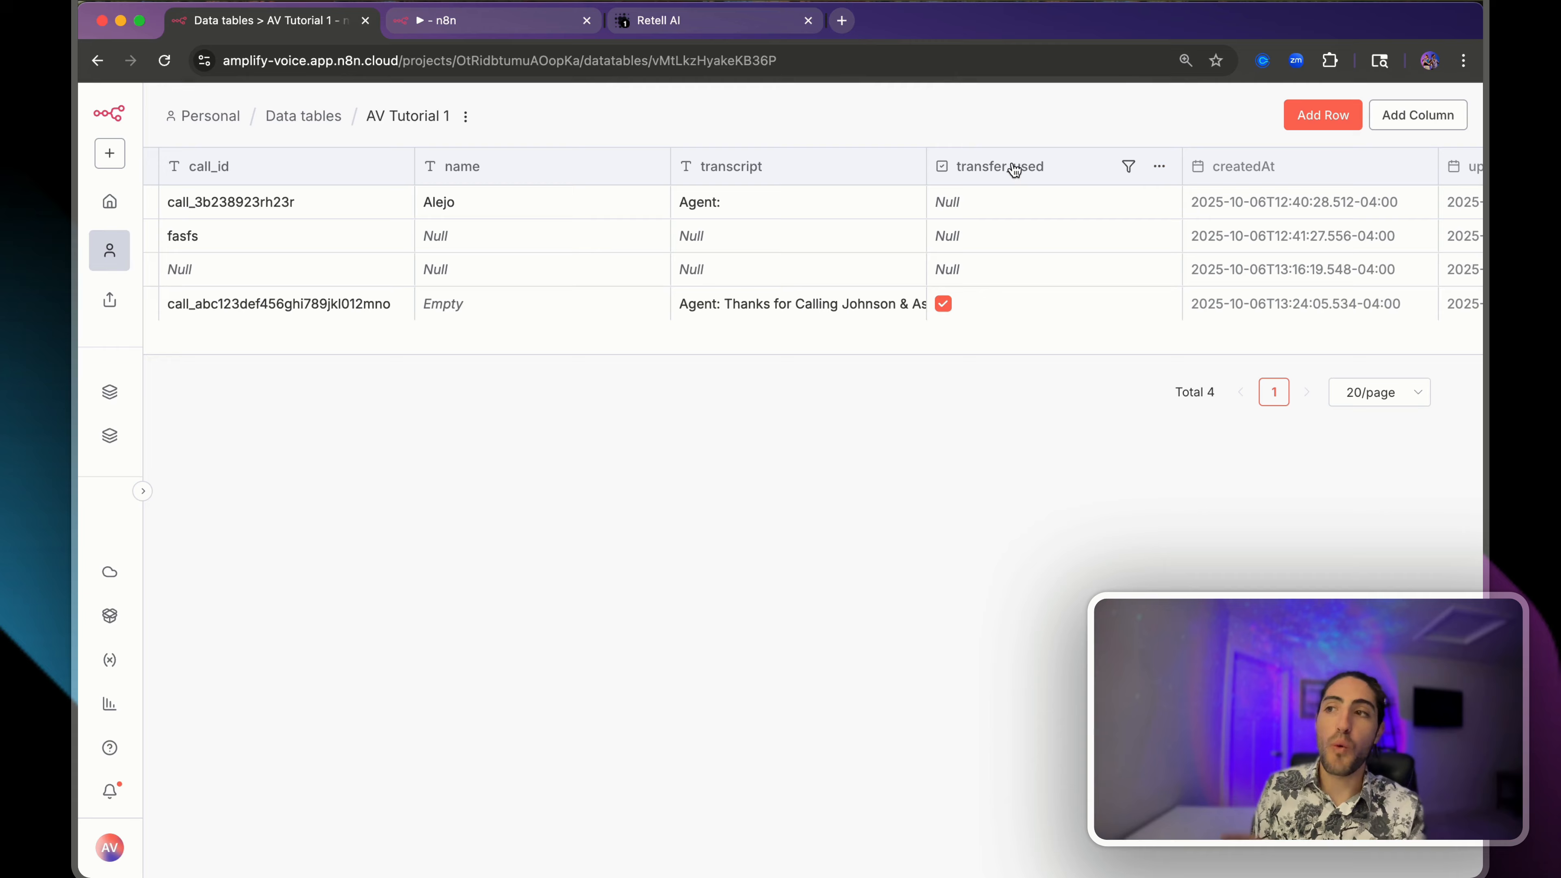
{"action": "left_click", "coordinate": [1014, 170]}
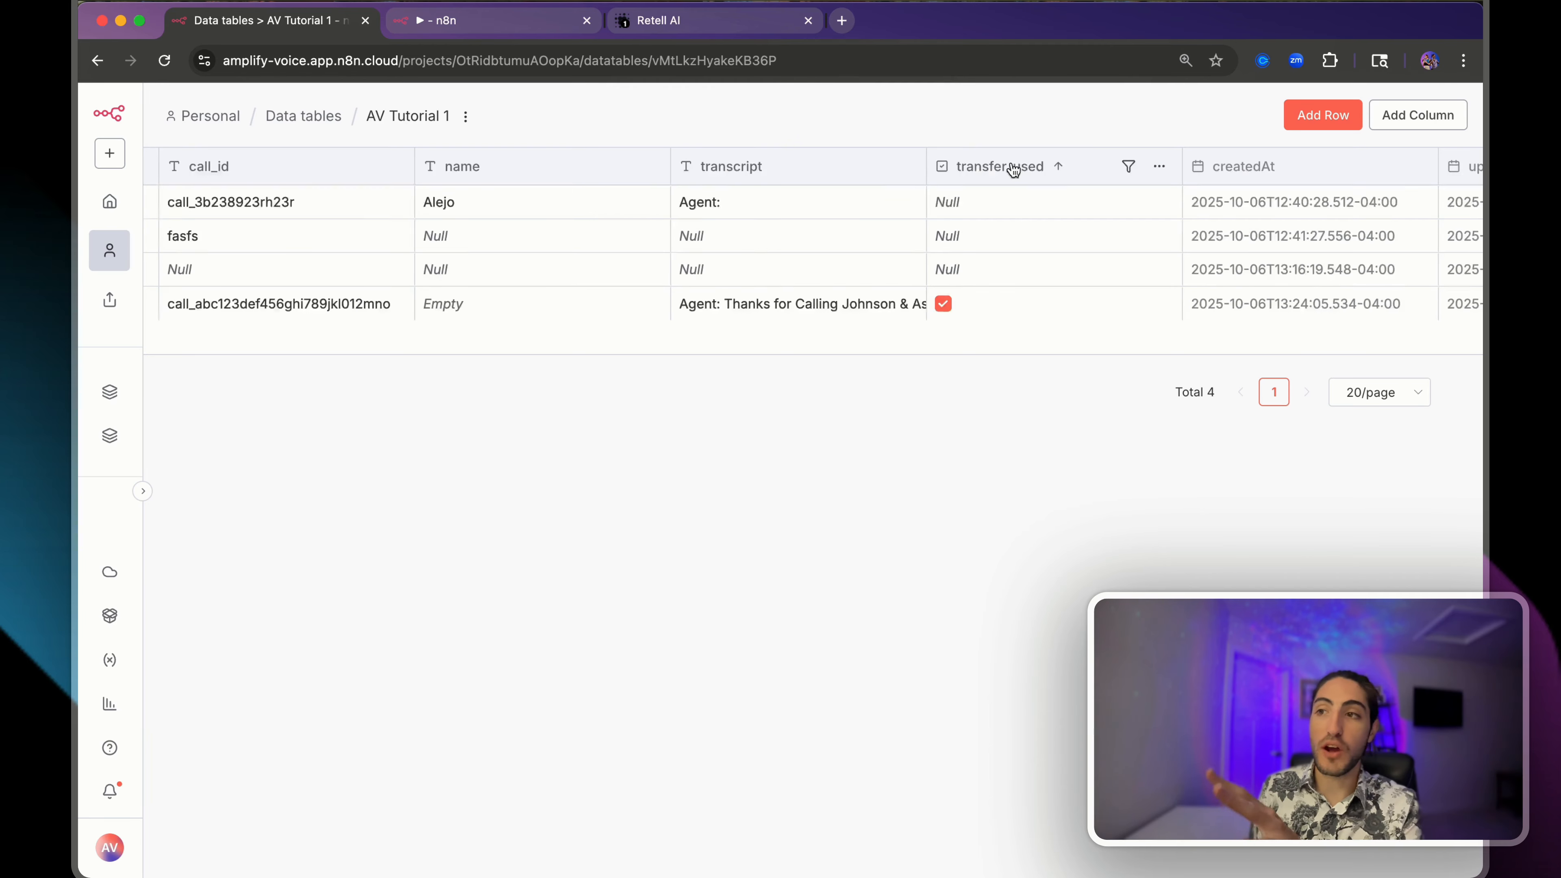
{"action": "left_click", "coordinate": [1013, 170]}
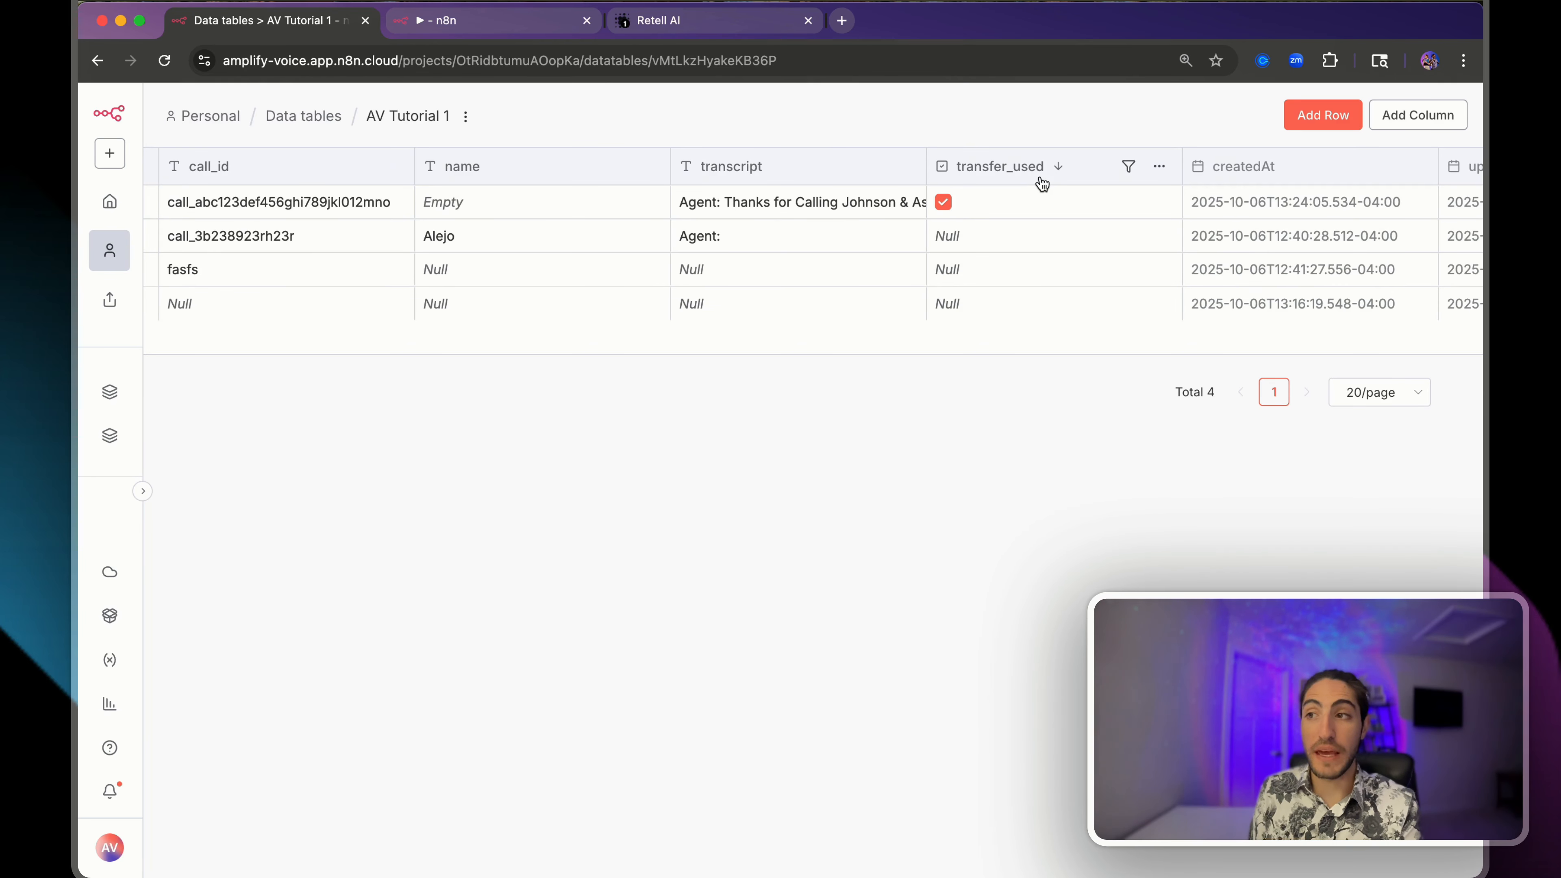
{"action": "left_click", "coordinate": [1159, 168]}
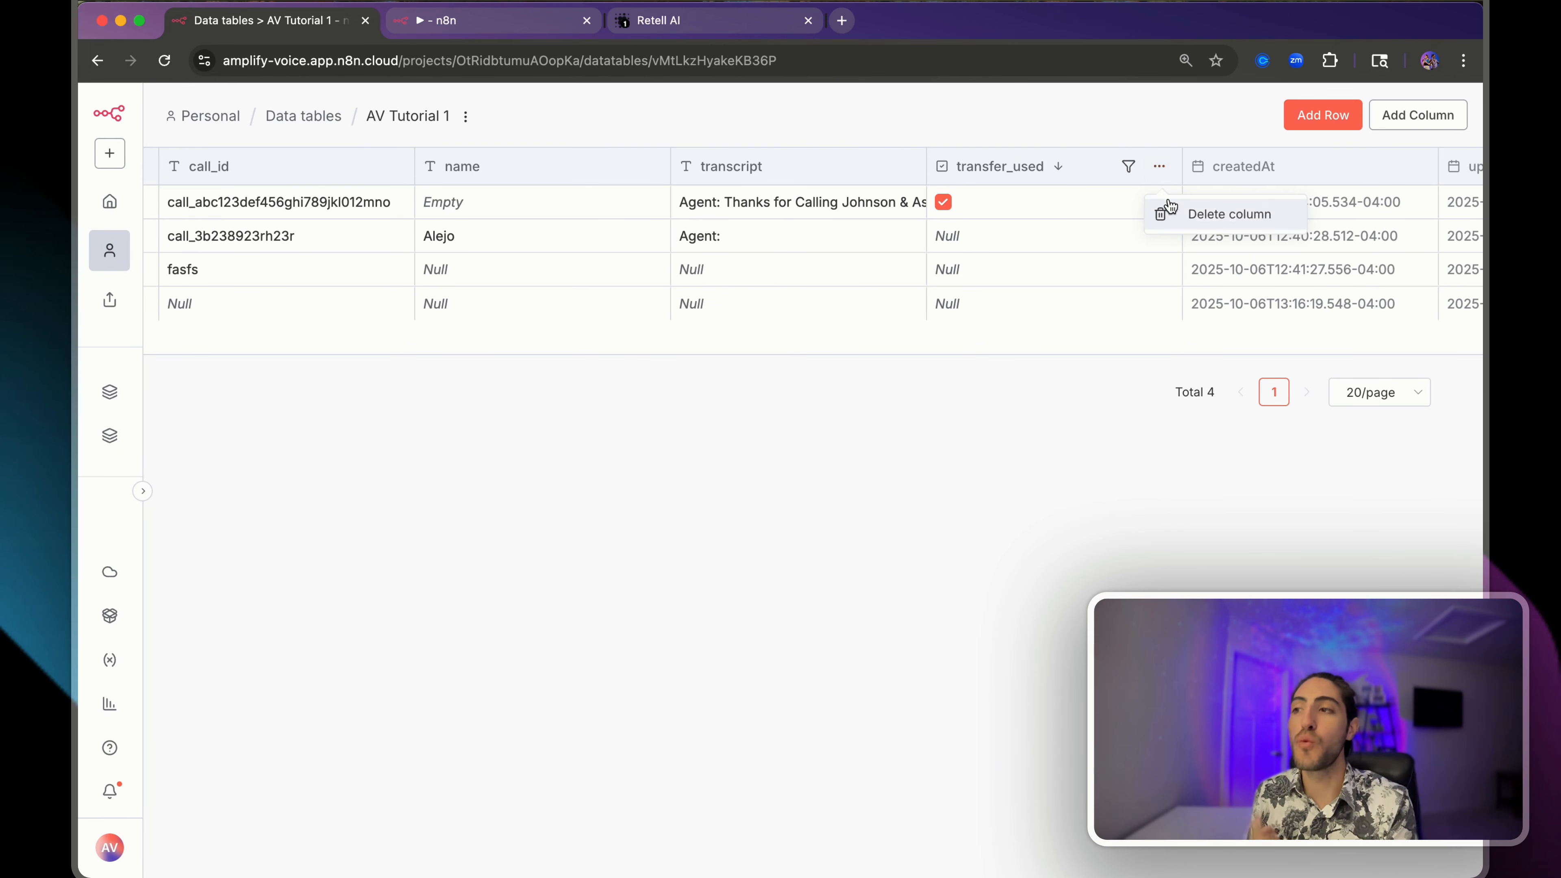
{"action": "left_click", "coordinate": [1174, 213]}
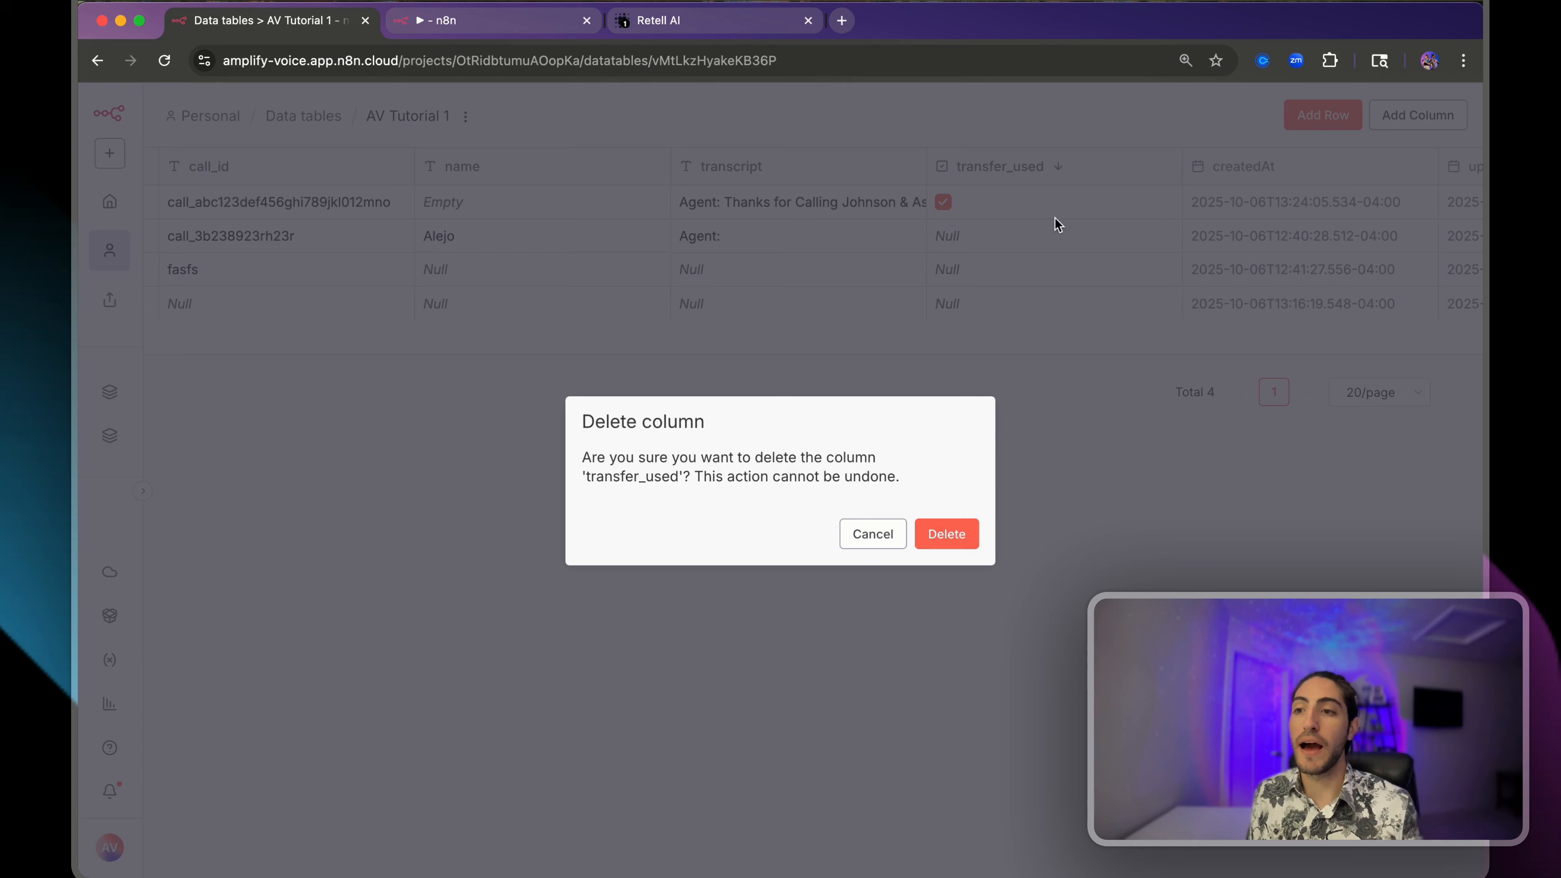
{"action": "left_click", "coordinate": [937, 540]}
- Recreate transfer_used as a string column and open row 1's cell to enter true
{"action": "left_click", "coordinate": [1390, 116]}
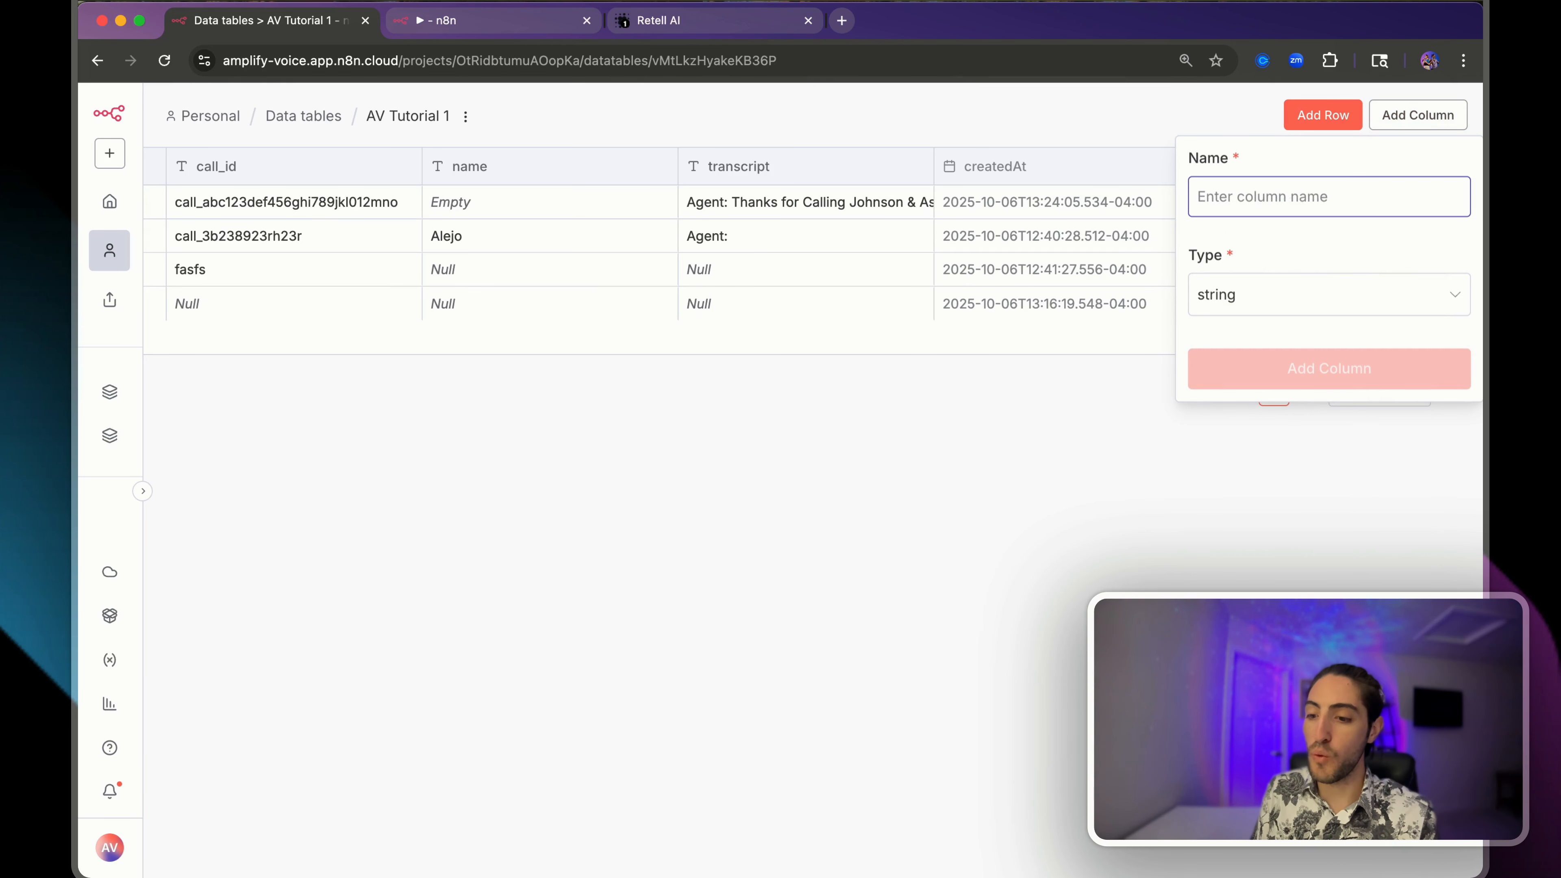
{"action": "type", "text": "transfer_used"}
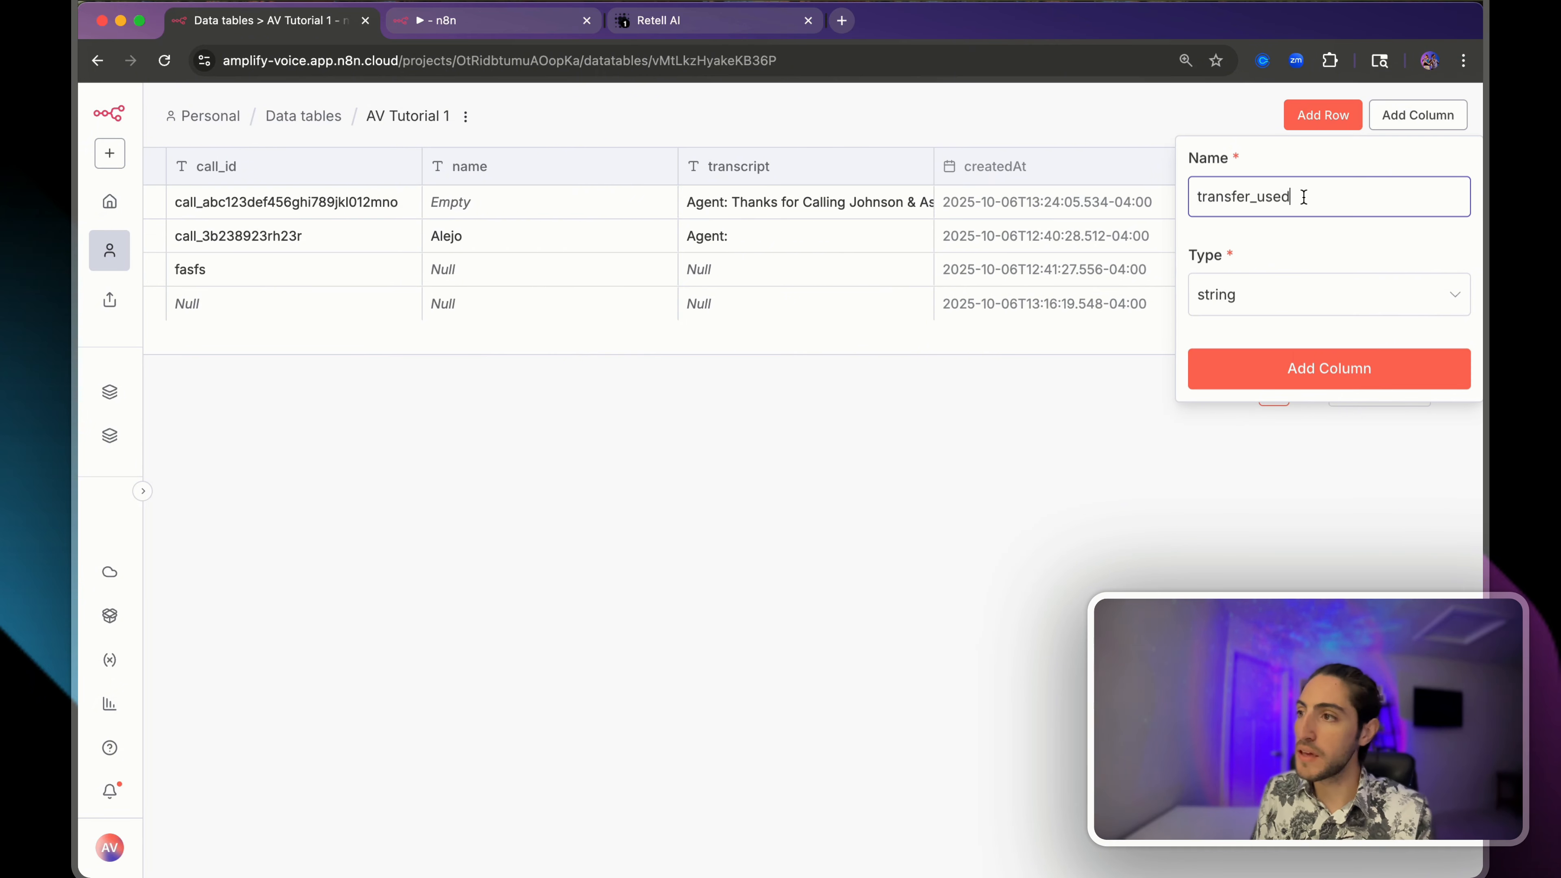
{"action": "double_click", "coordinate": [1303, 197]}
{"action": "left_click", "coordinate": [1272, 251]}
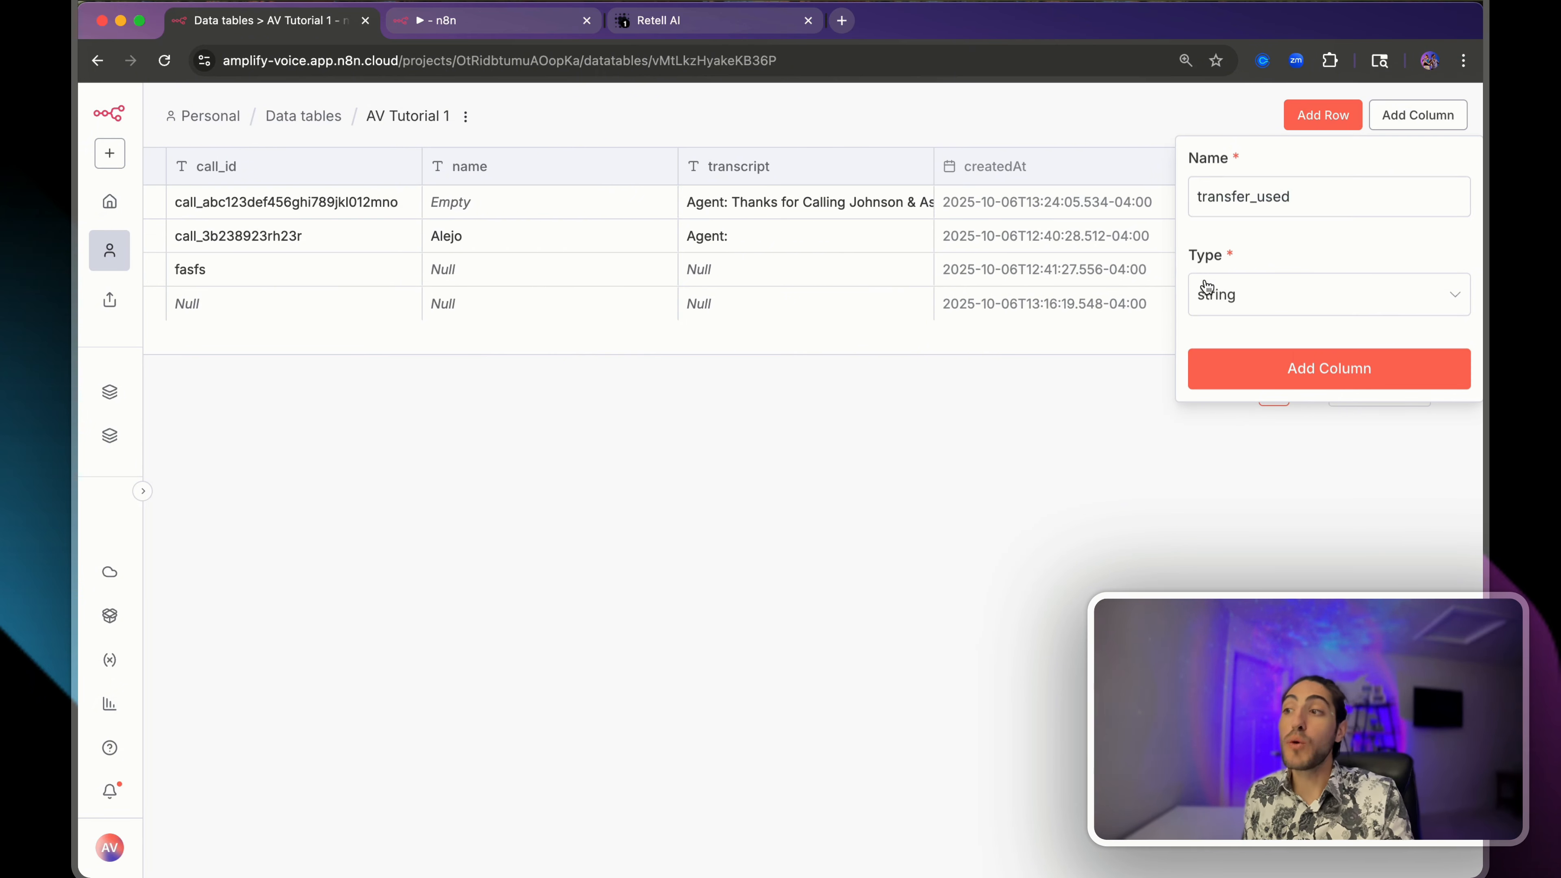
{"action": "left_click", "coordinate": [1218, 300]}
{"action": "left_click", "coordinate": [1270, 242]}
{"action": "left_click", "coordinate": [1271, 363]}
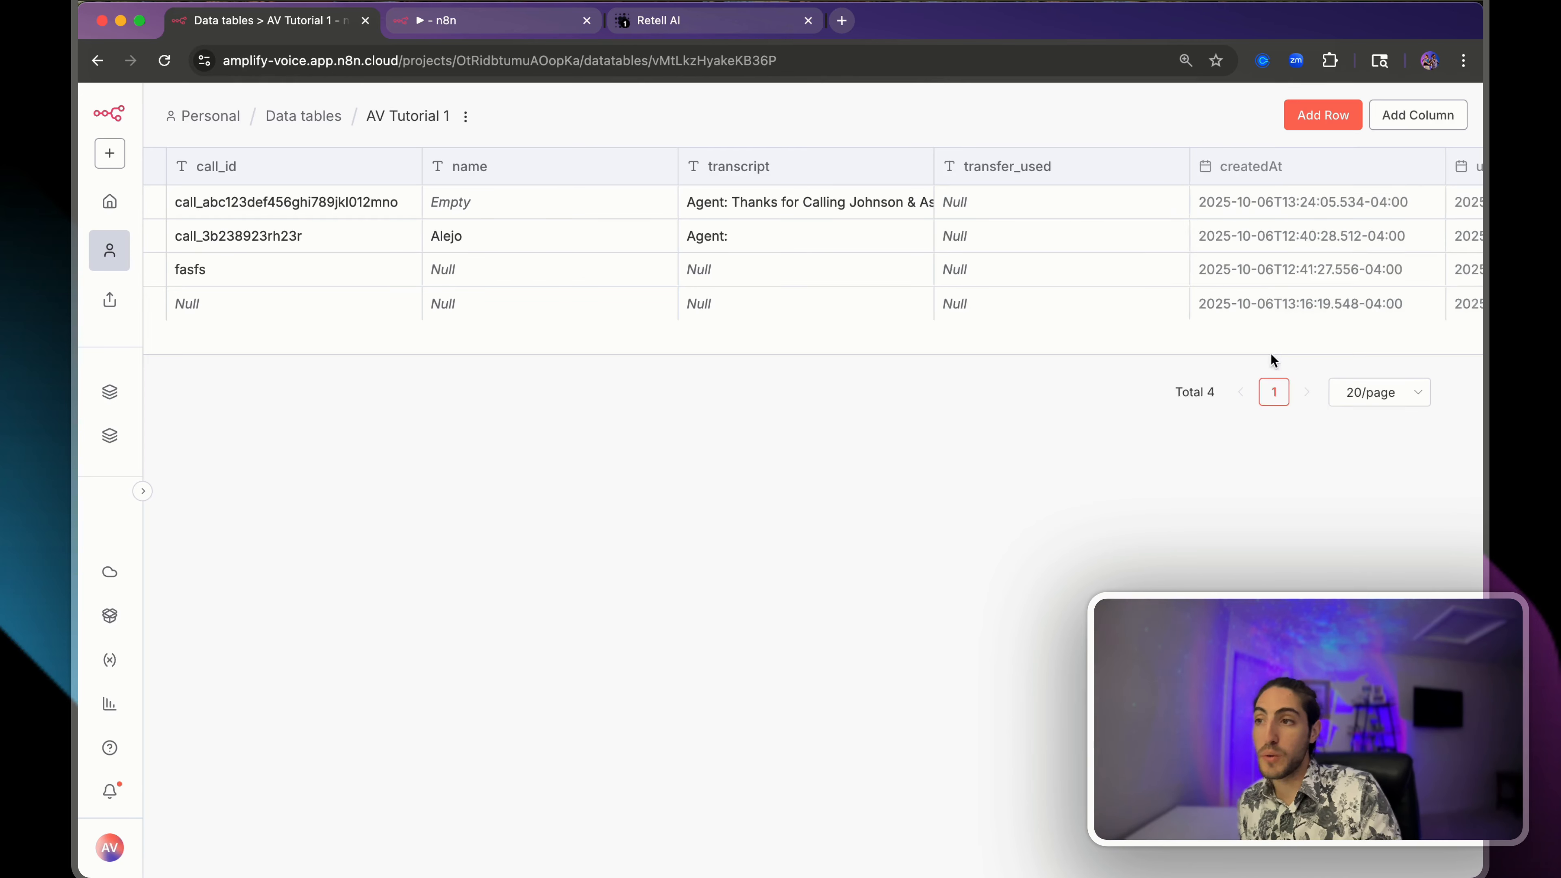
{"action": "left_click", "coordinate": [1023, 193]}
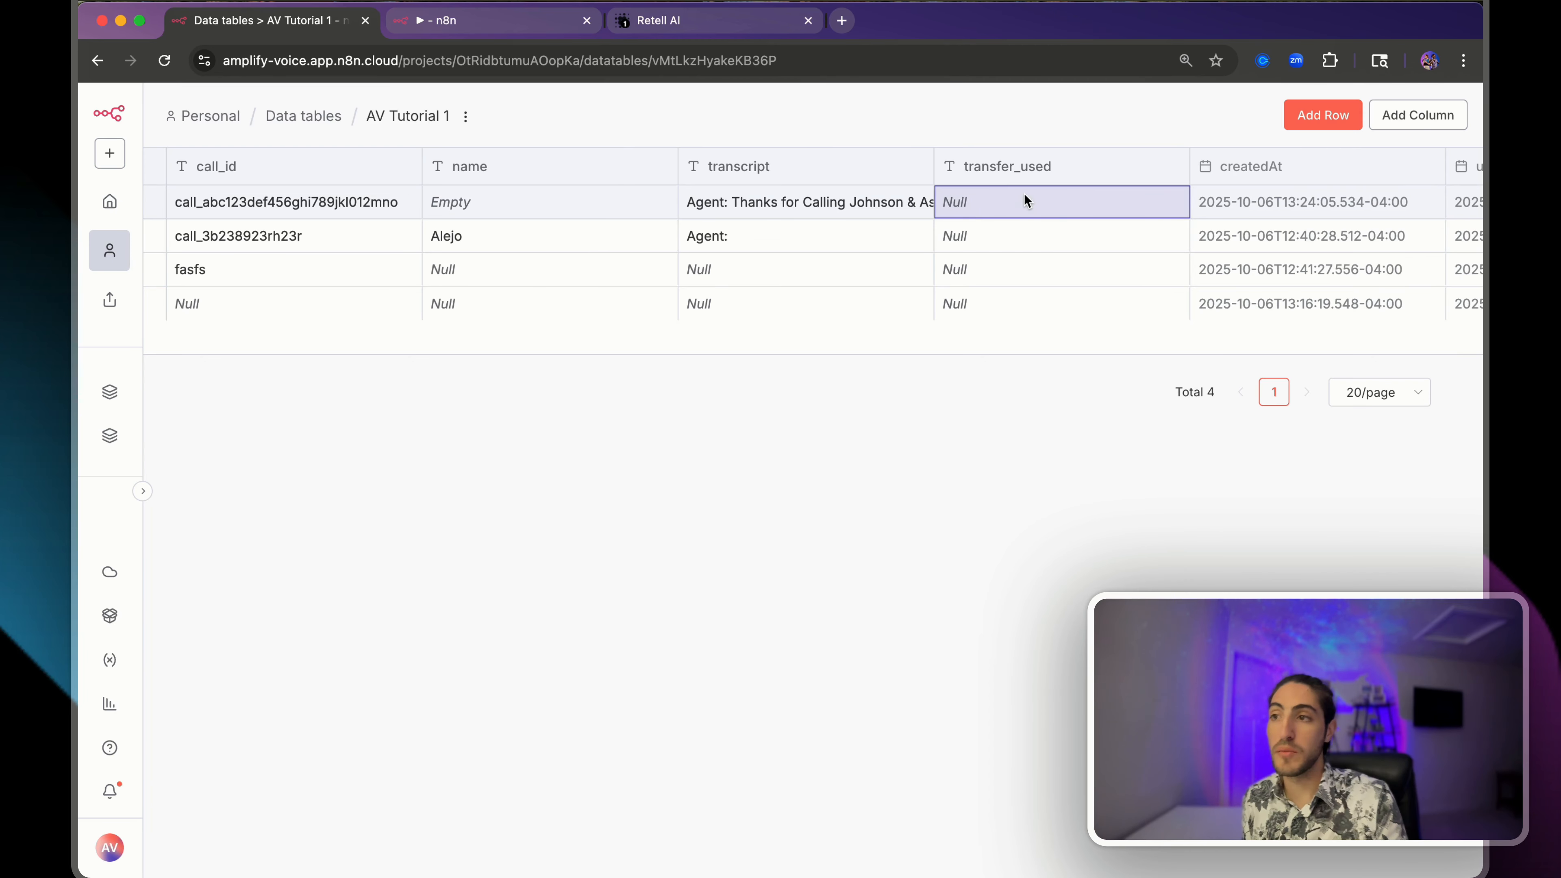
{"action": "double_click", "coordinate": [961, 202]}
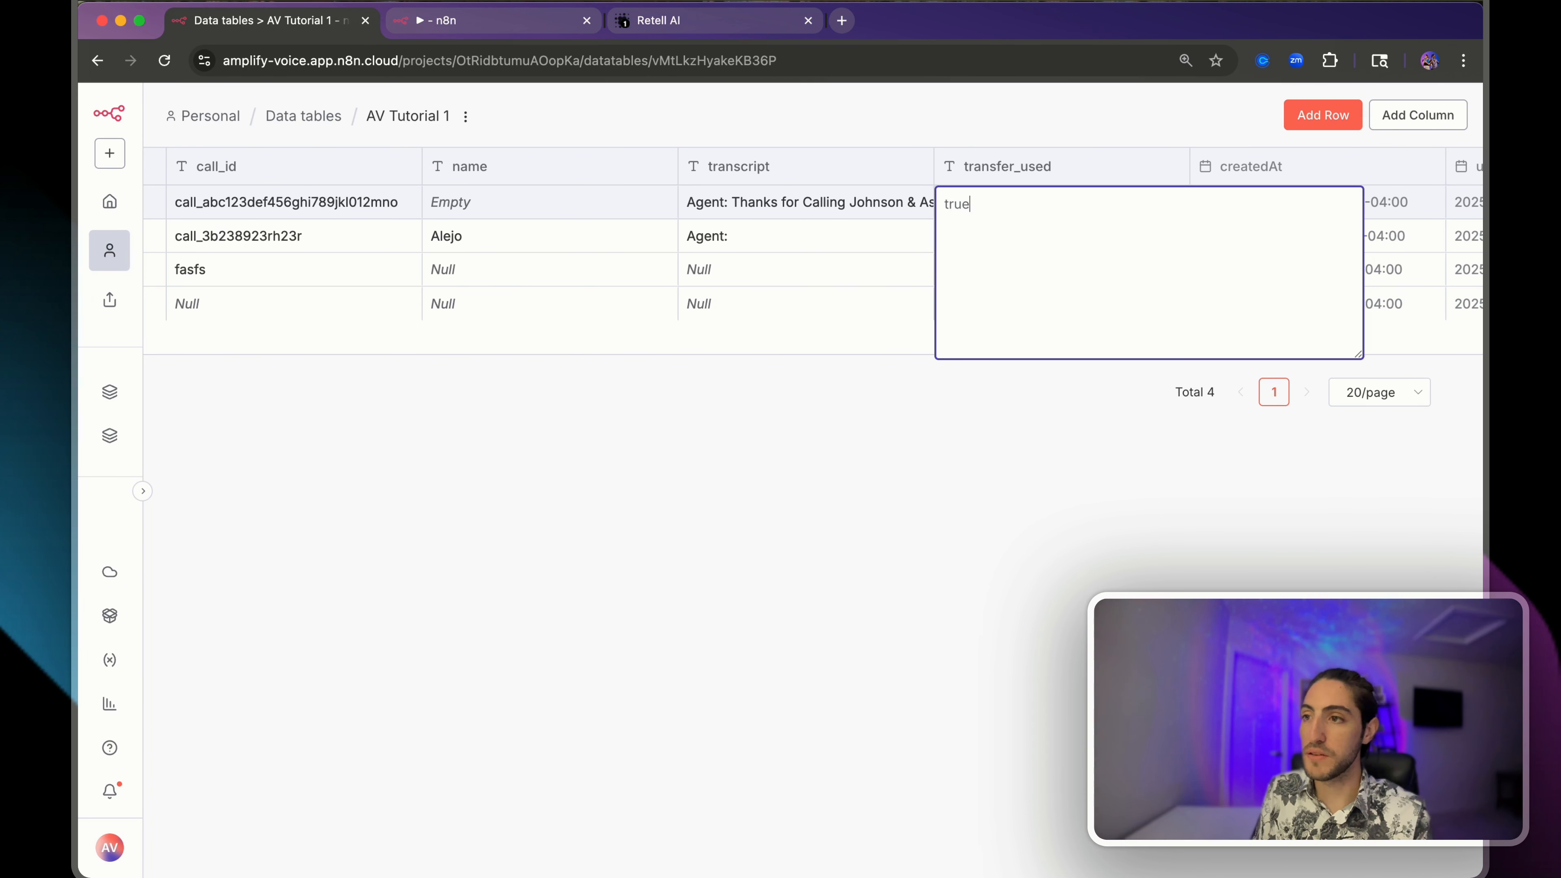
{"action": "left_click", "coordinate": [1016, 454]}
{"action": "left_click", "coordinate": [522, 21]}
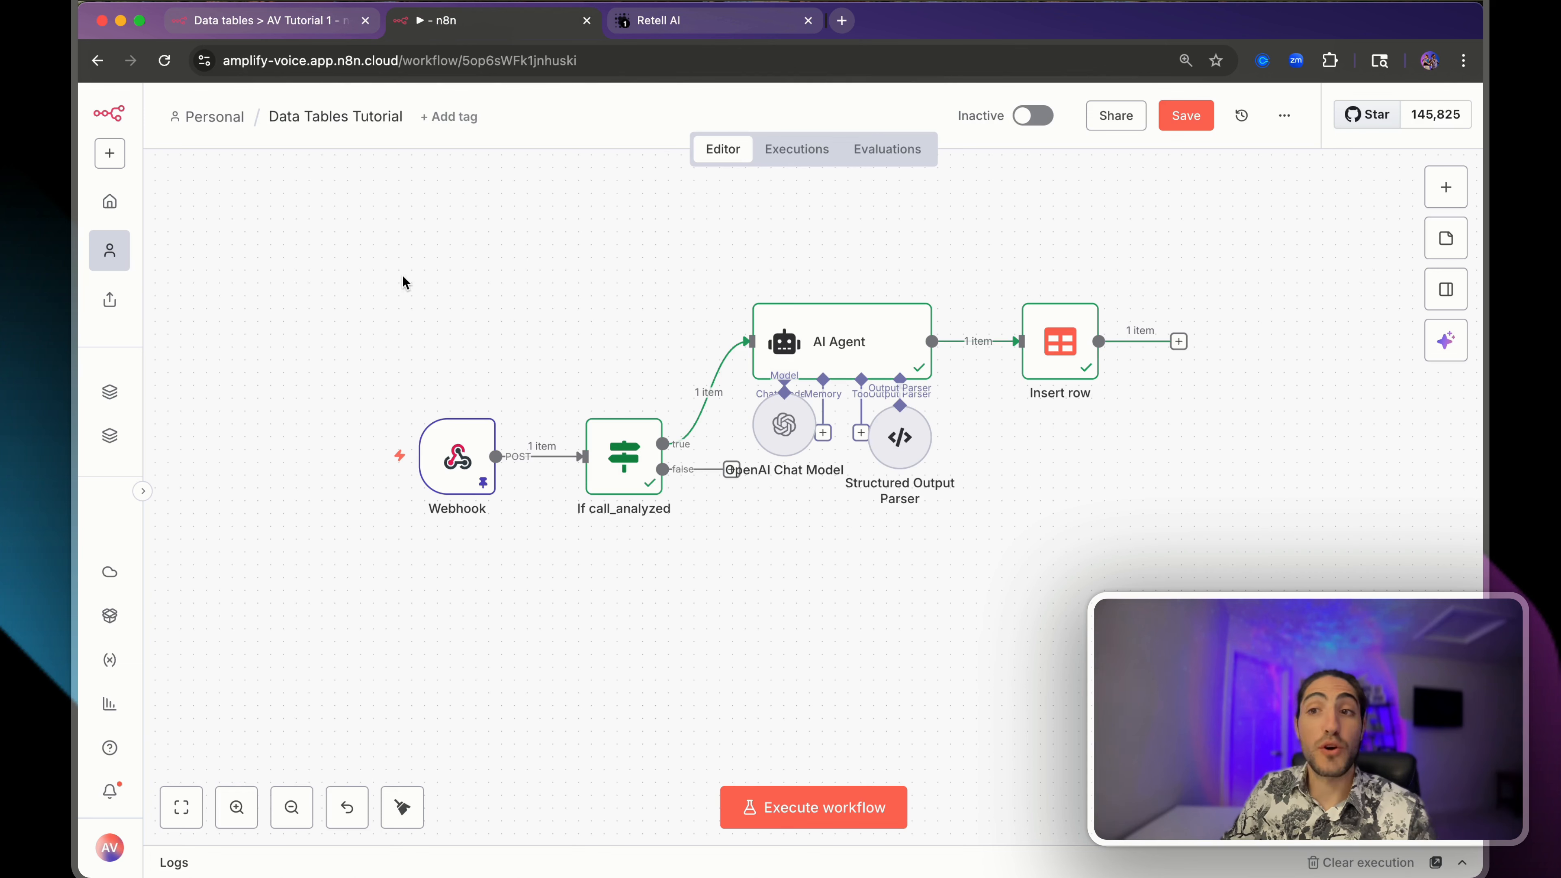
{"action": "left_click_drag", "start_coordinate": [359, 268], "coordinate": [1106, 541]}
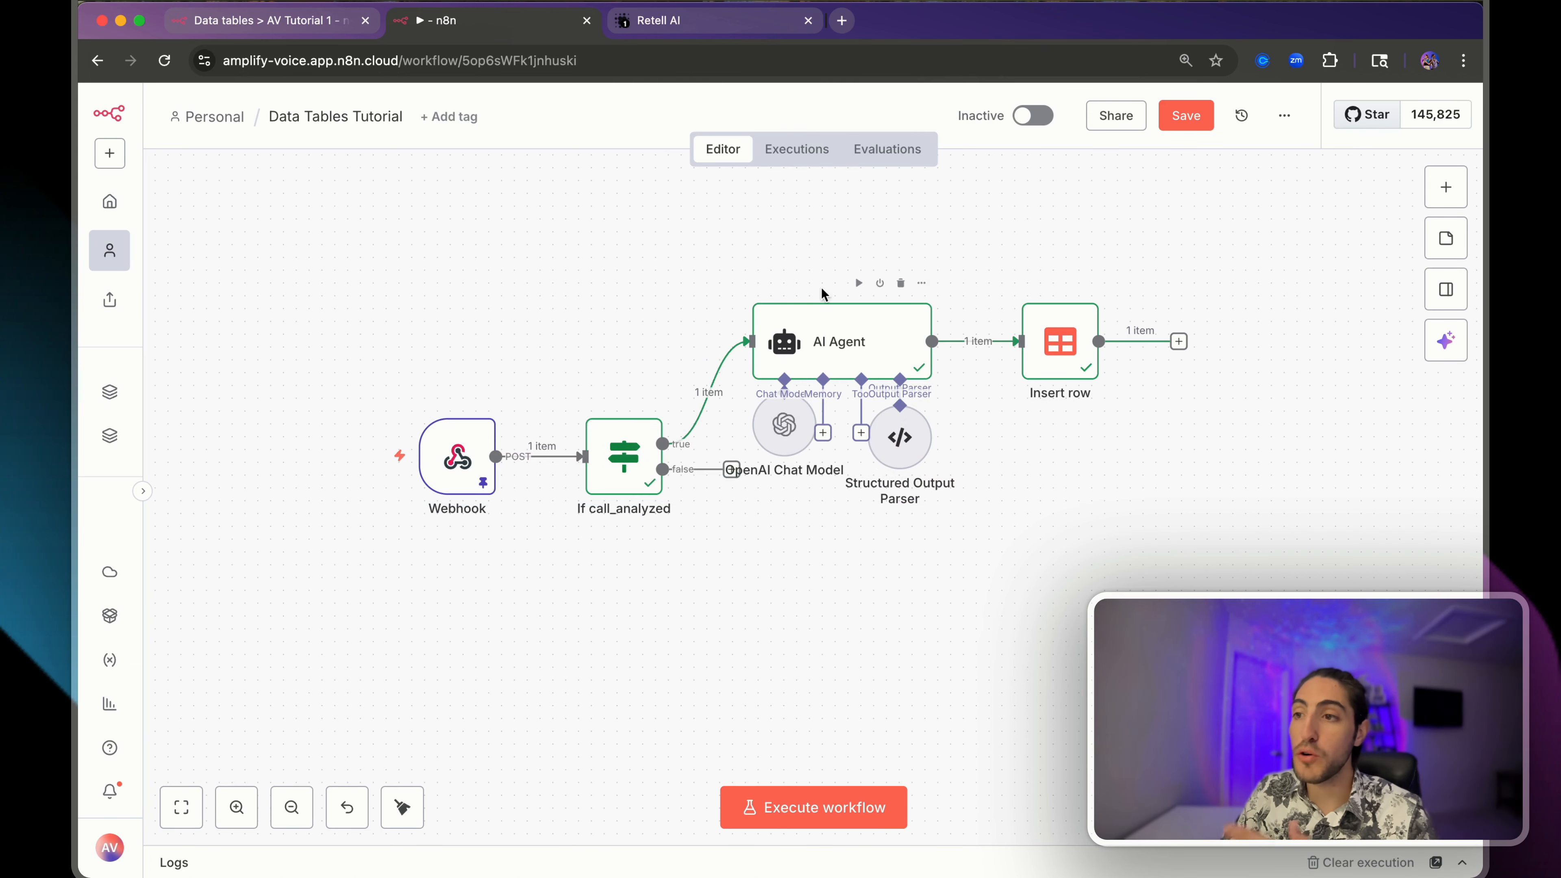
{"action": "left_click", "coordinate": [837, 359]}
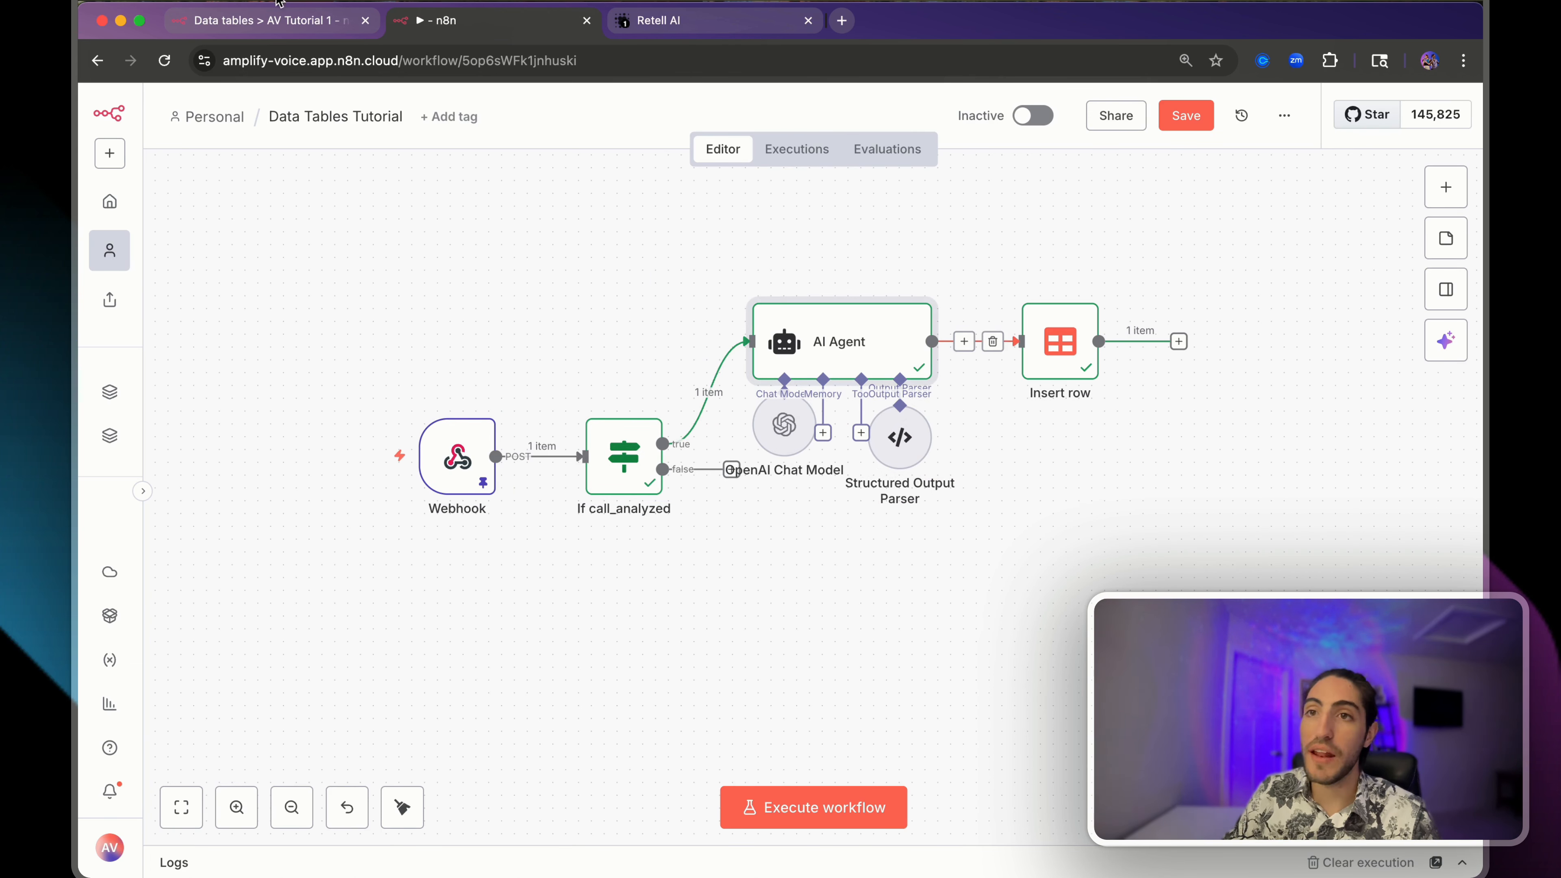
{"action": "left_click", "coordinate": [269, 28]}
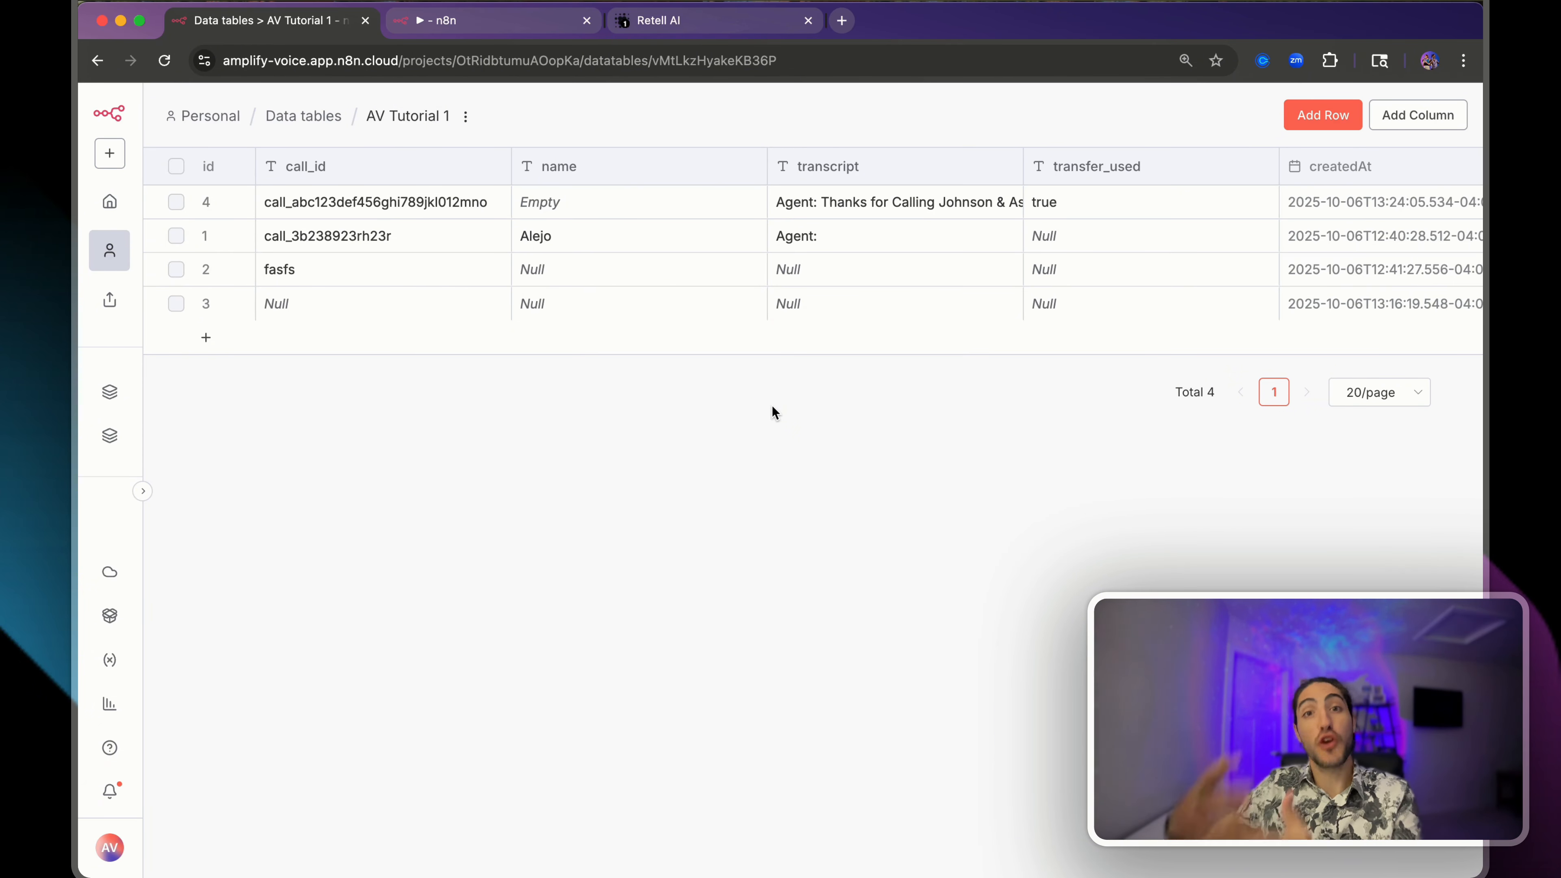
- Inspect row 4's saved transcript, name and call_id values
{"action": "left_click", "coordinate": [820, 201]}
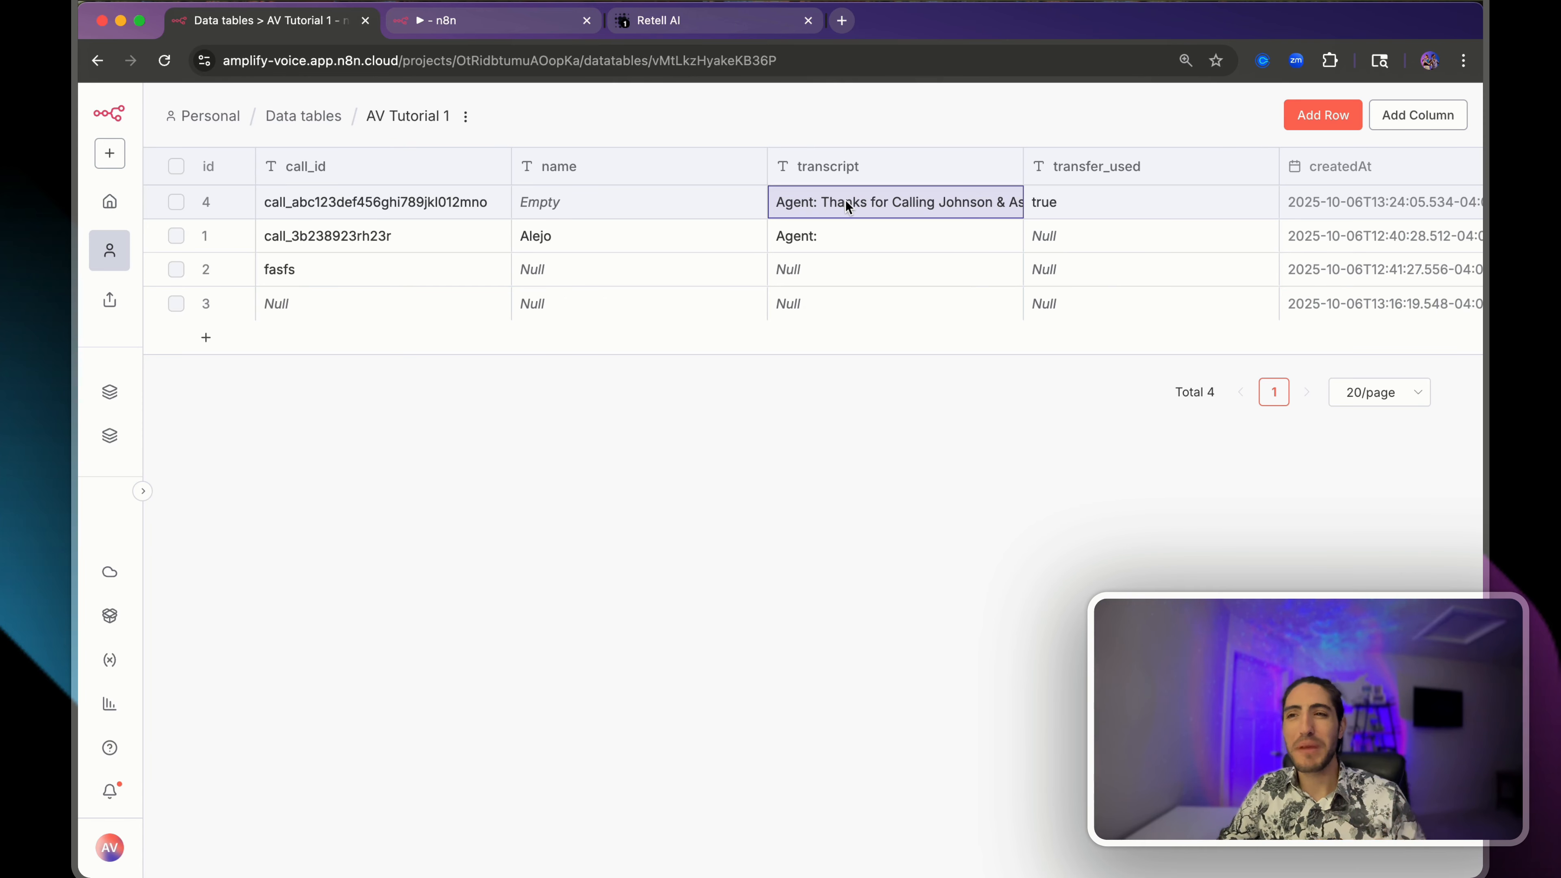
{"action": "left_click", "coordinate": [585, 203]}
{"action": "left_click", "coordinate": [436, 203]}
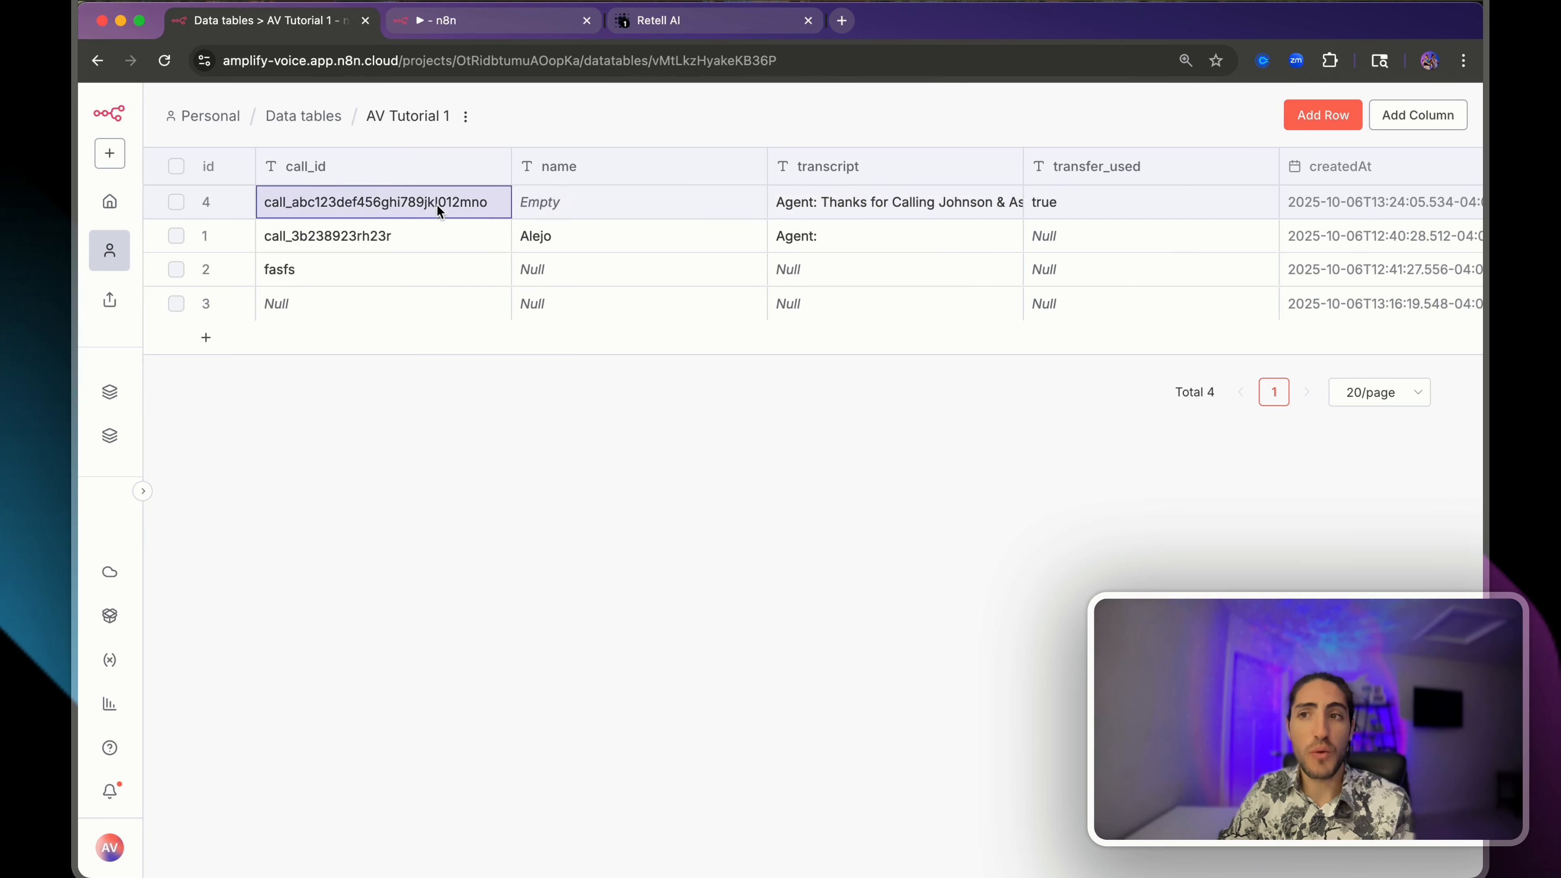
- Add a string phone_number column, then go back to the Data Tables Tutorial workflow
{"action": "left_click", "coordinate": [1417, 118]}
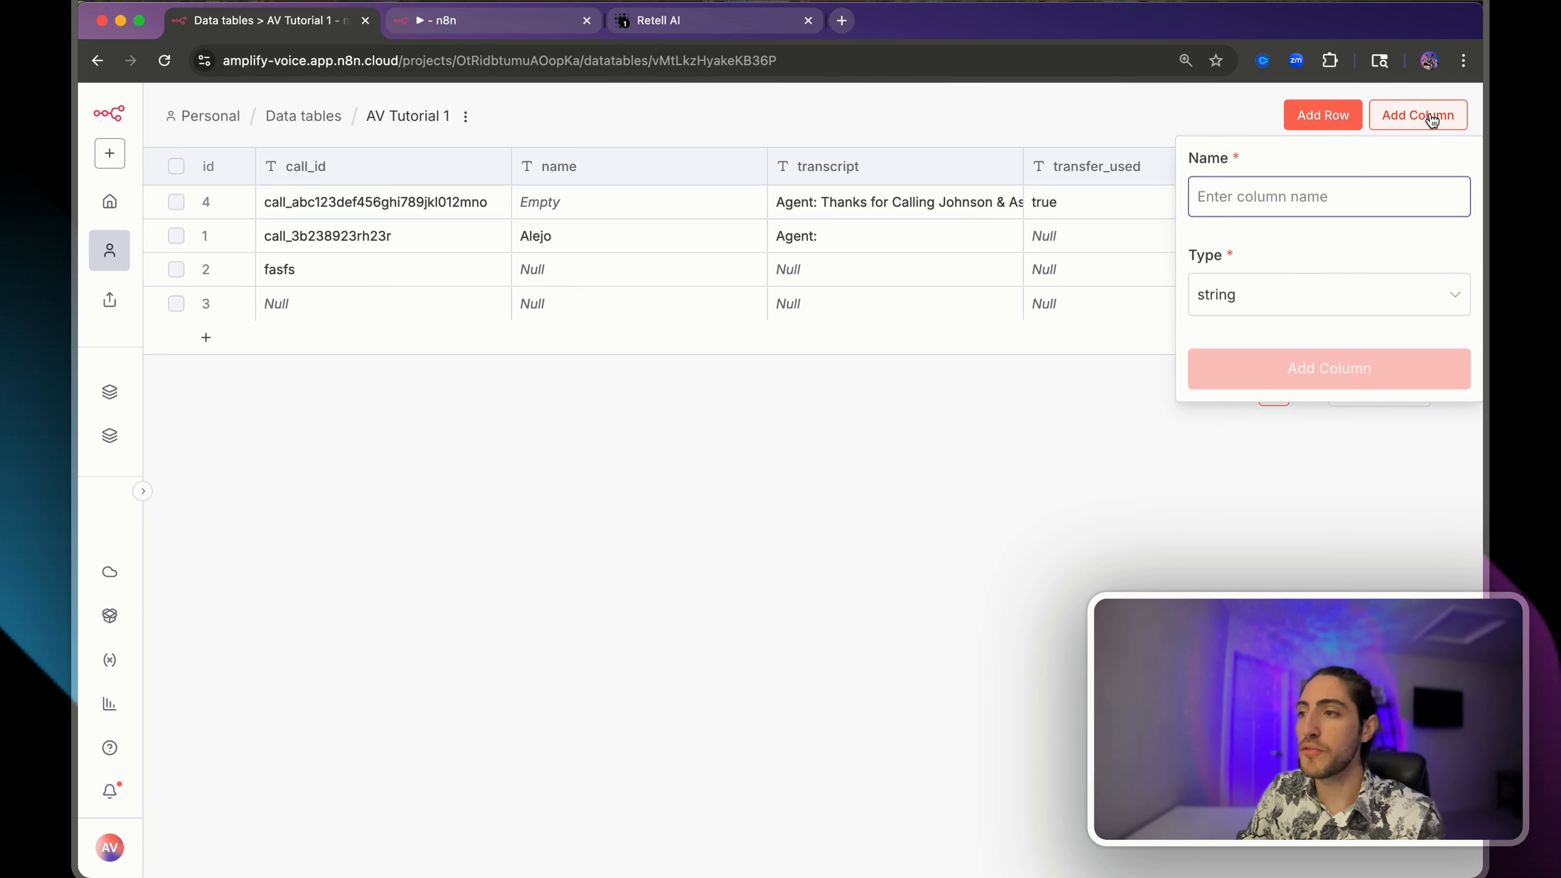
{"action": "type", "text": "phone_number"}
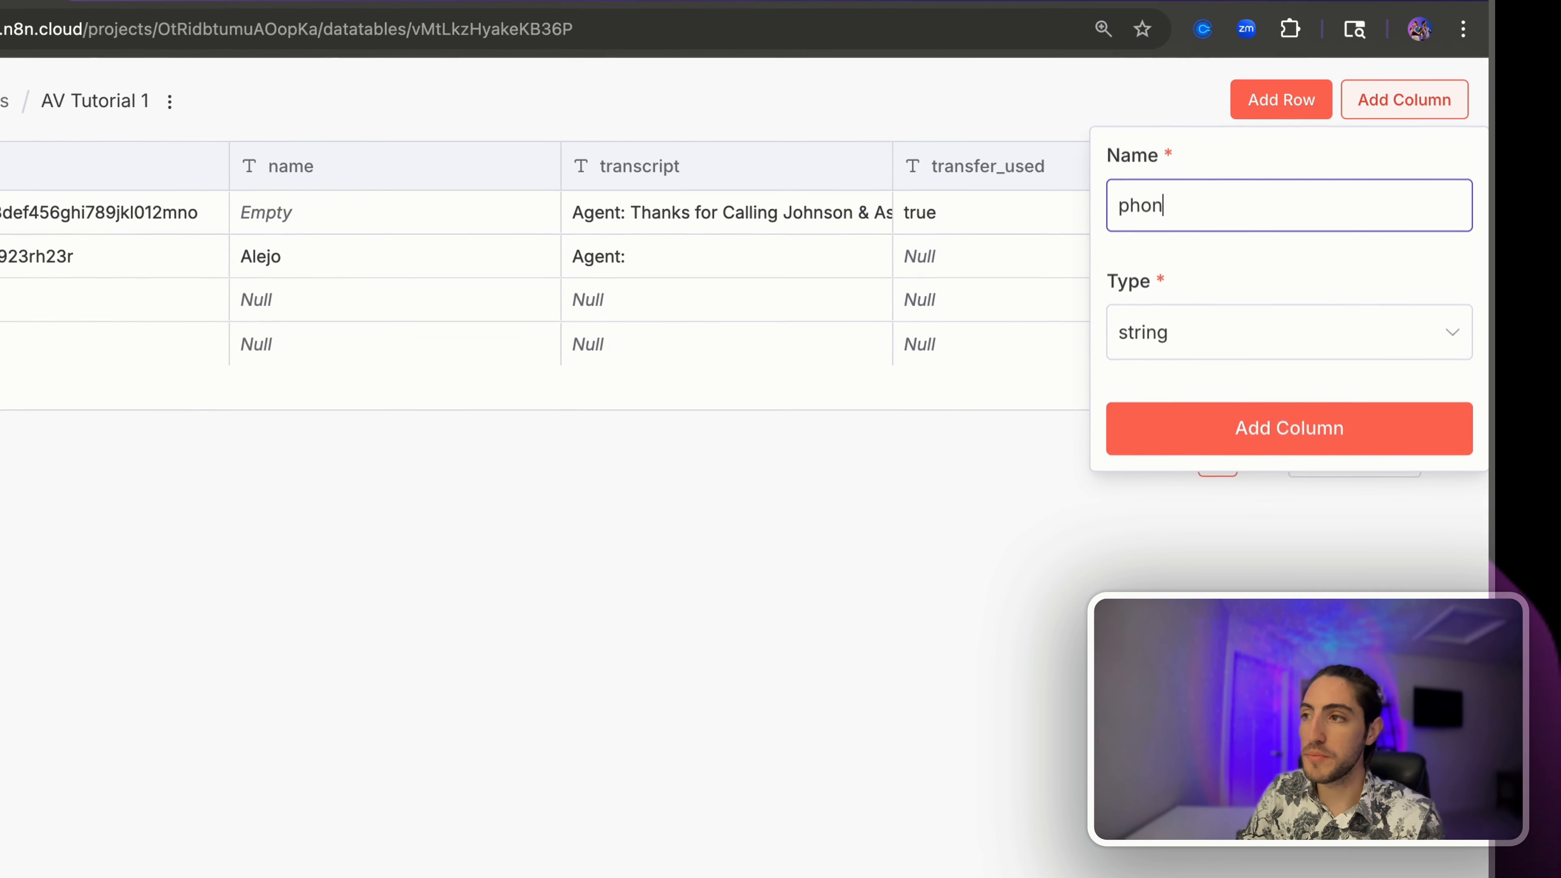
{"action": "left_click_drag", "start_coordinate": [1117, 205], "coordinate": [1249, 205]}
{"action": "left_click", "coordinate": [1251, 440]}
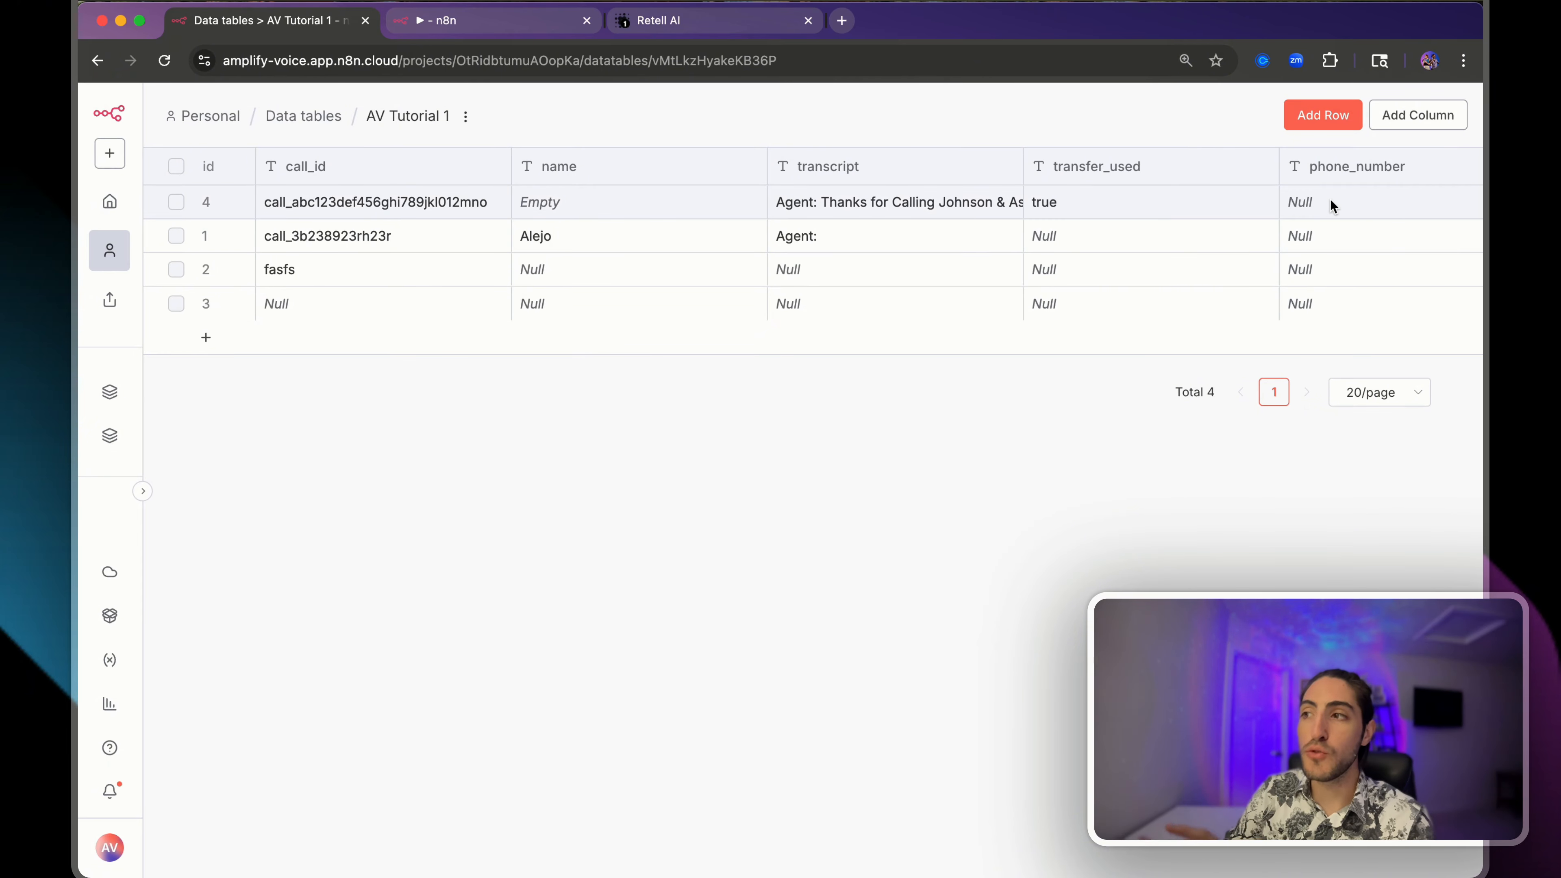
{"action": "left_click", "coordinate": [522, 25]}
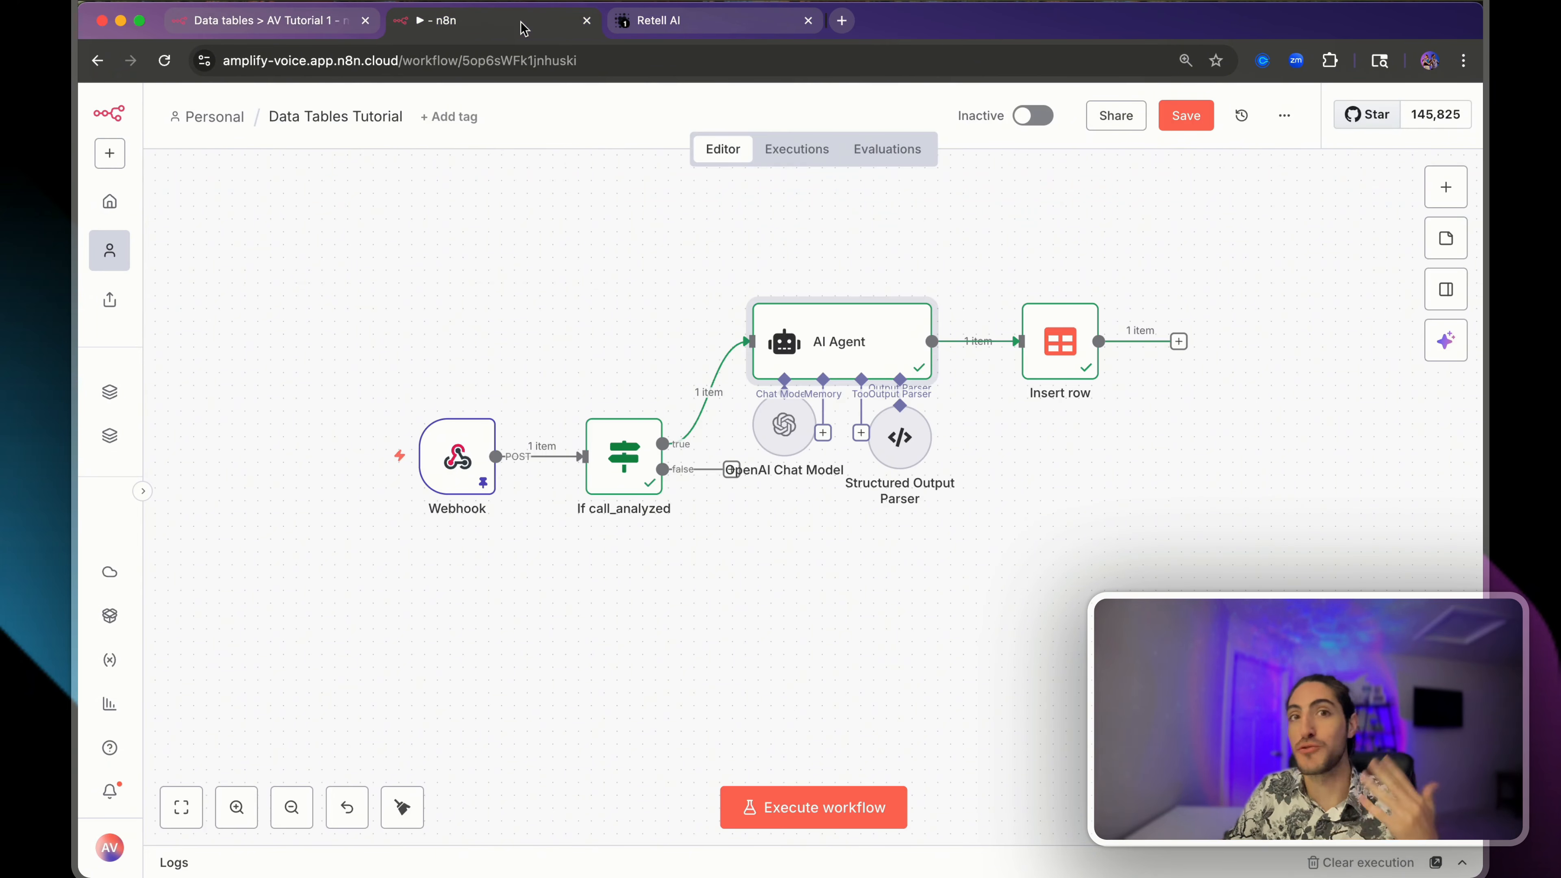
- Save the n8n workflow and enable an inbound webhook on Retell's Twilio phone number
{"action": "left_click", "coordinate": [1186, 115]}
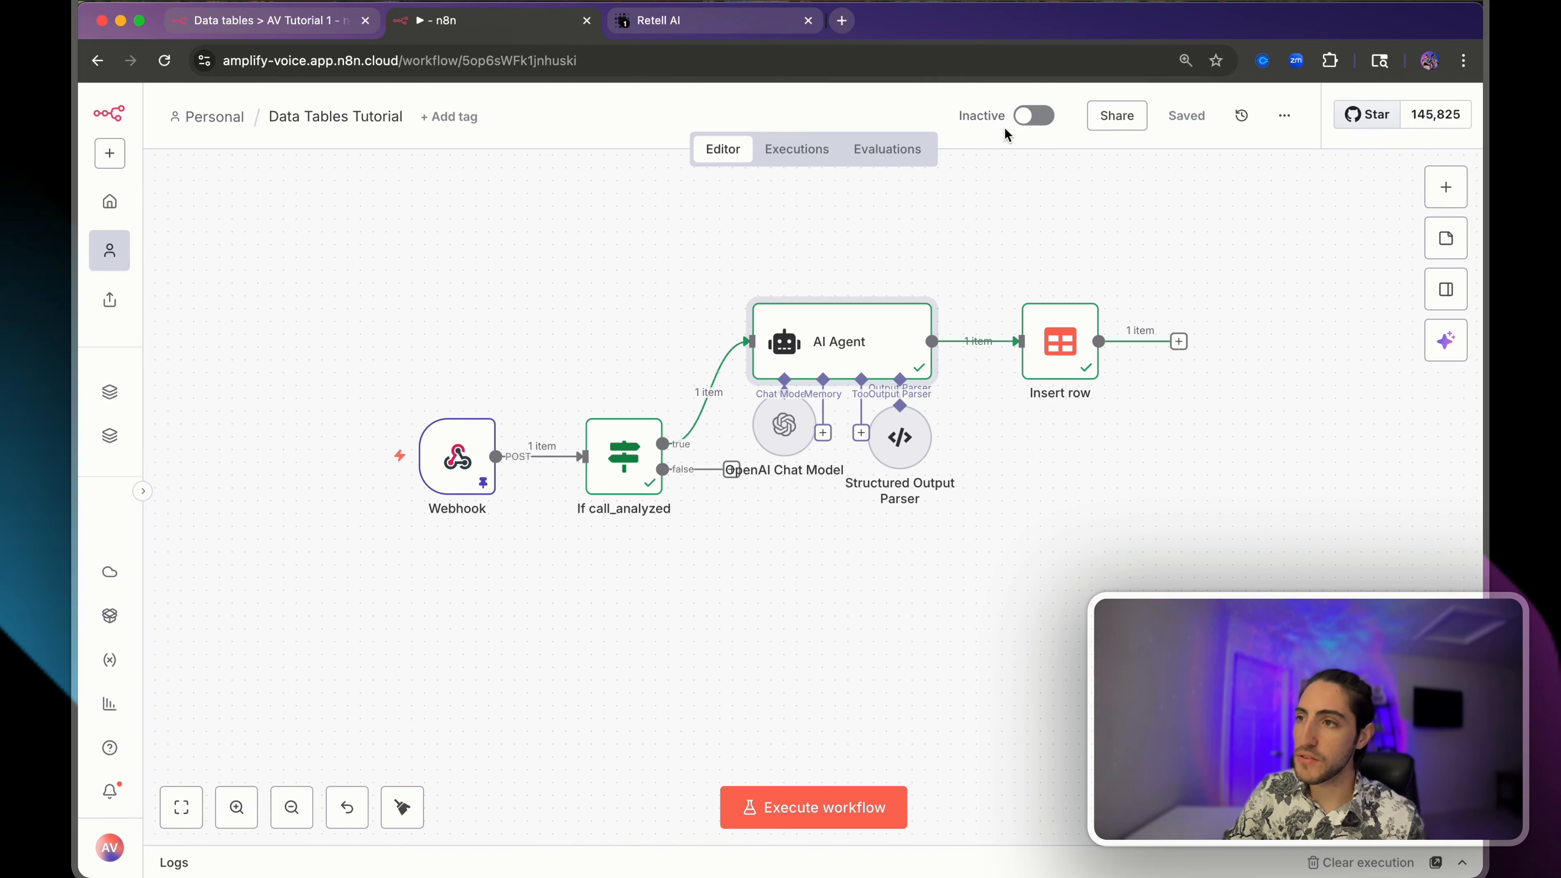
{"action": "left_click", "coordinate": [713, 23]}
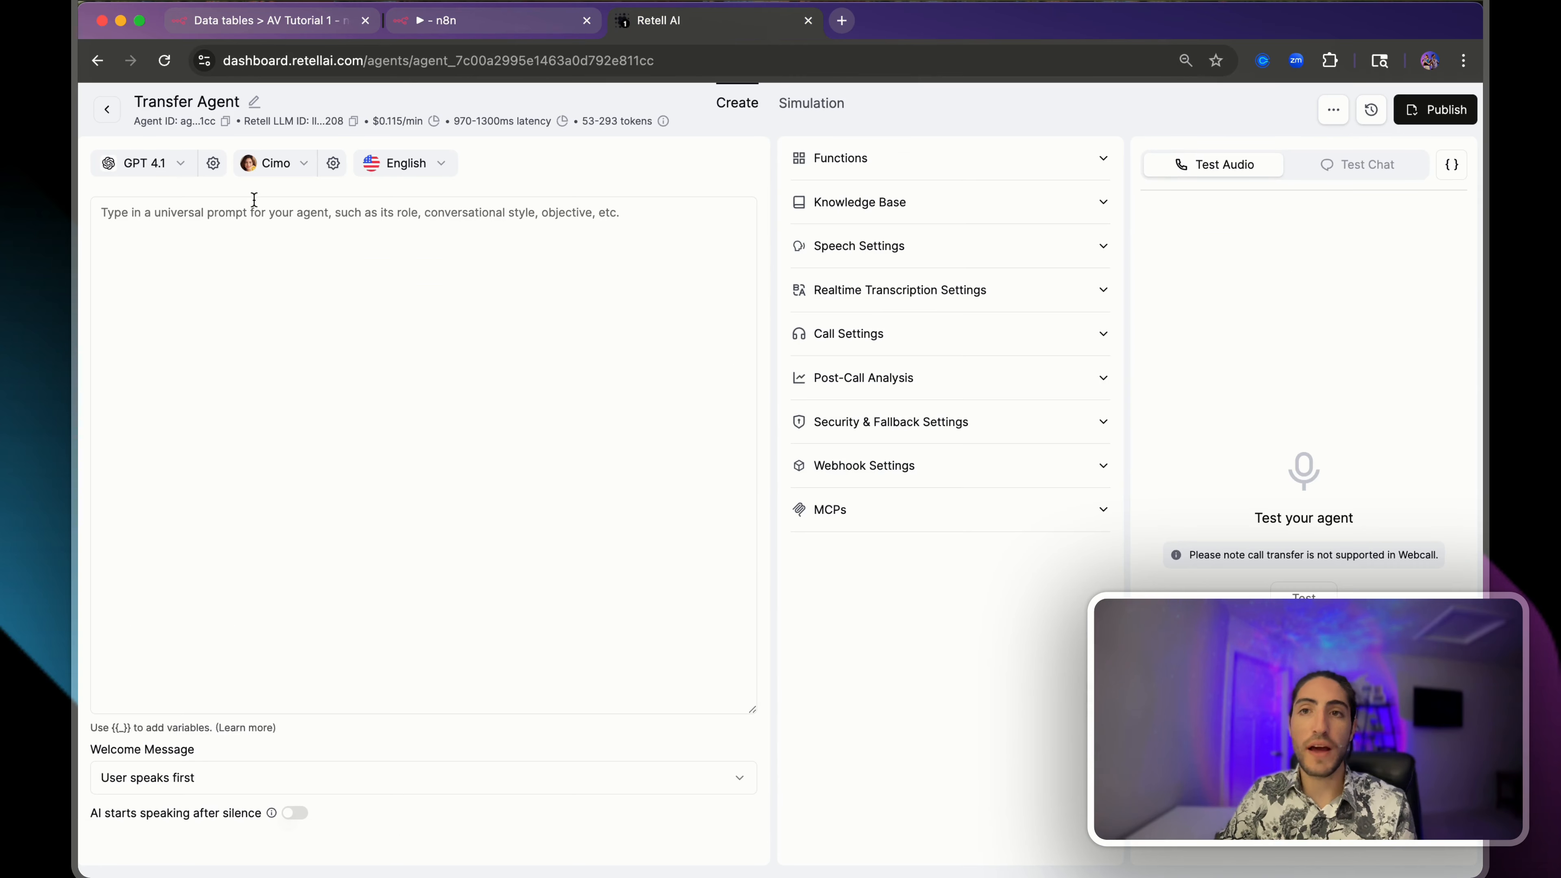
{"action": "left_click", "coordinate": [108, 114]}
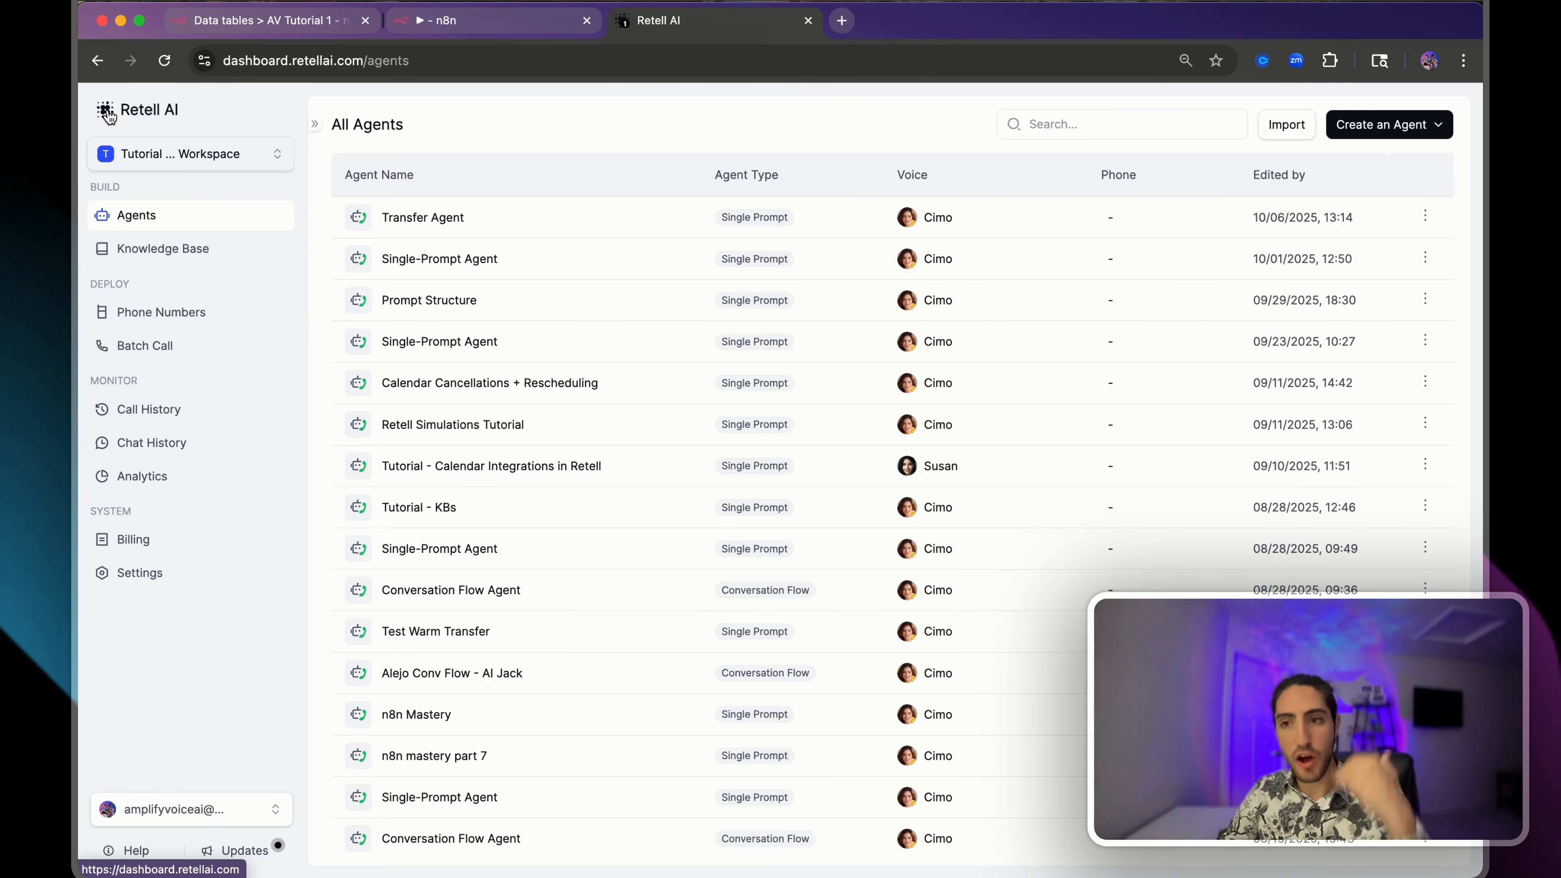
{"action": "left_click", "coordinate": [198, 317]}
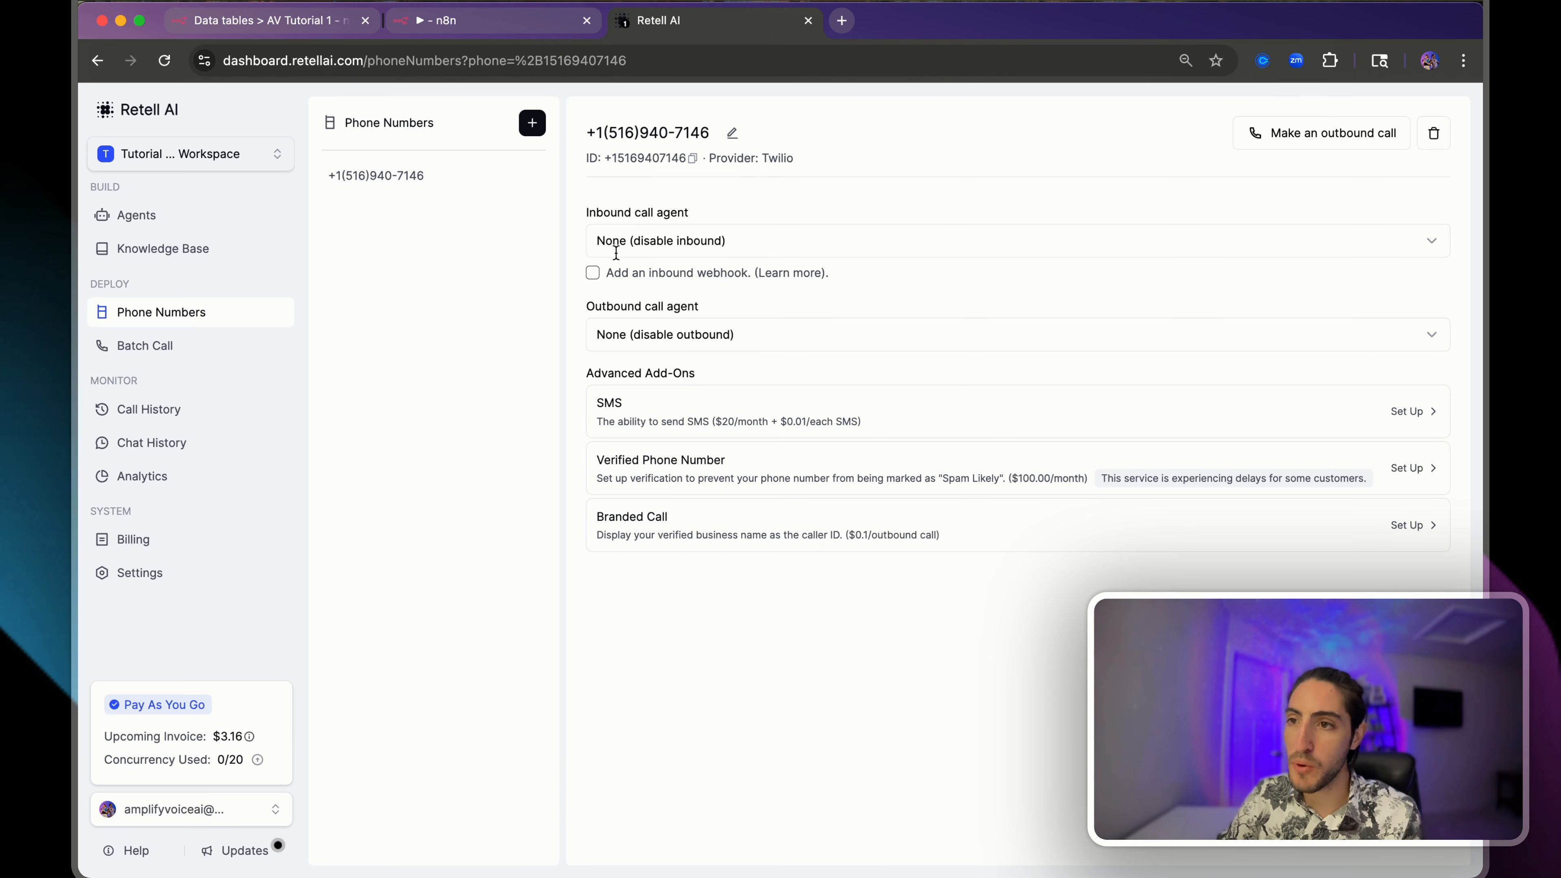
{"action": "left_click", "coordinate": [593, 274]}
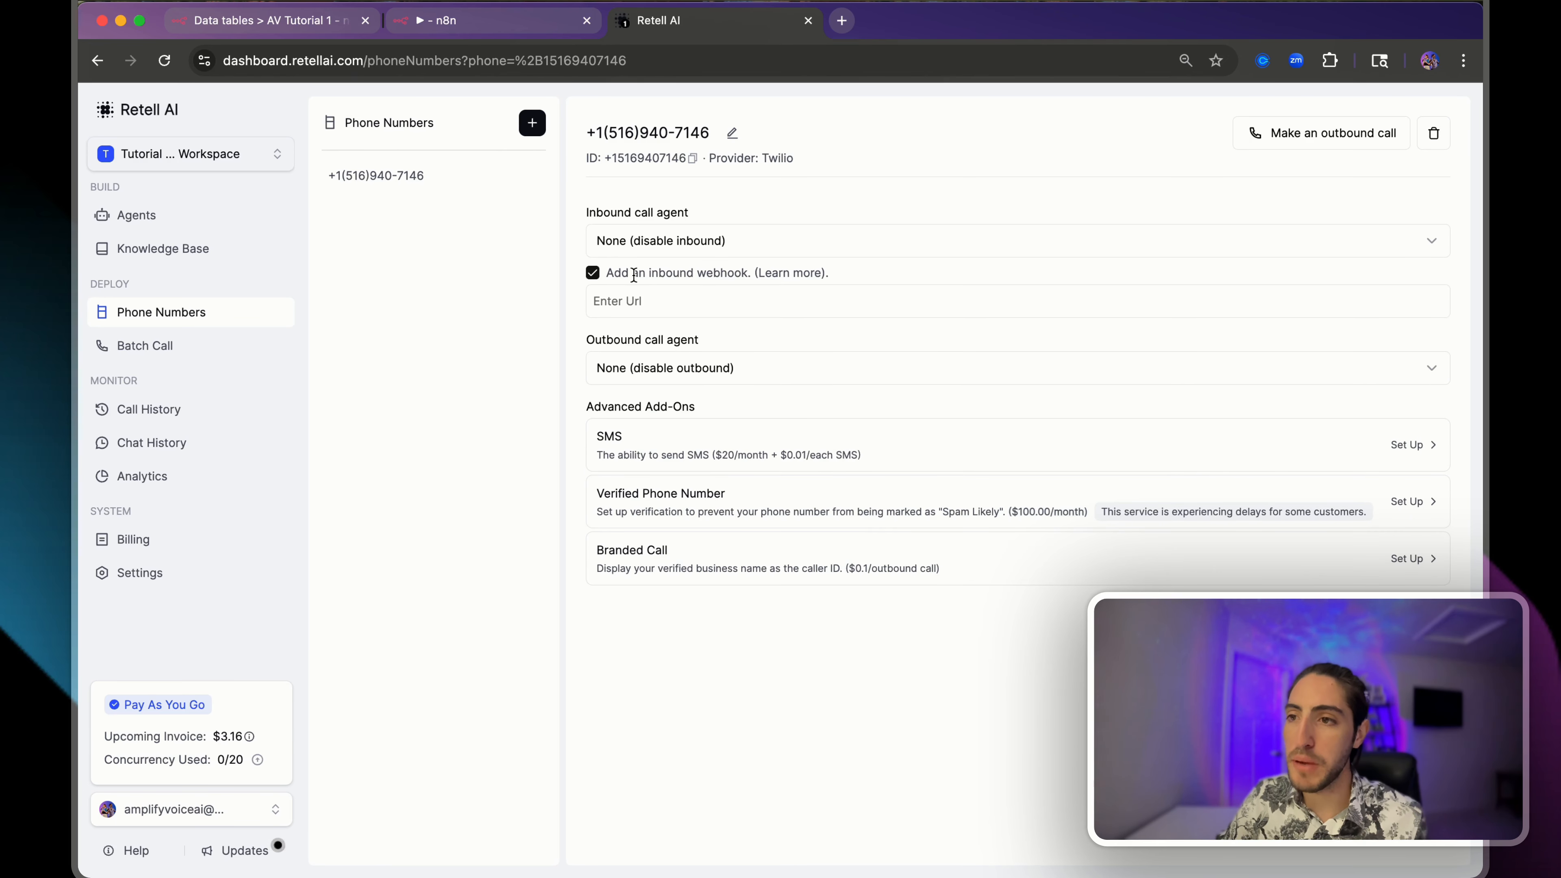
- Shift the existing workflow nodes down and show Webhook1's production URL
{"action": "left_click", "coordinate": [499, 33]}
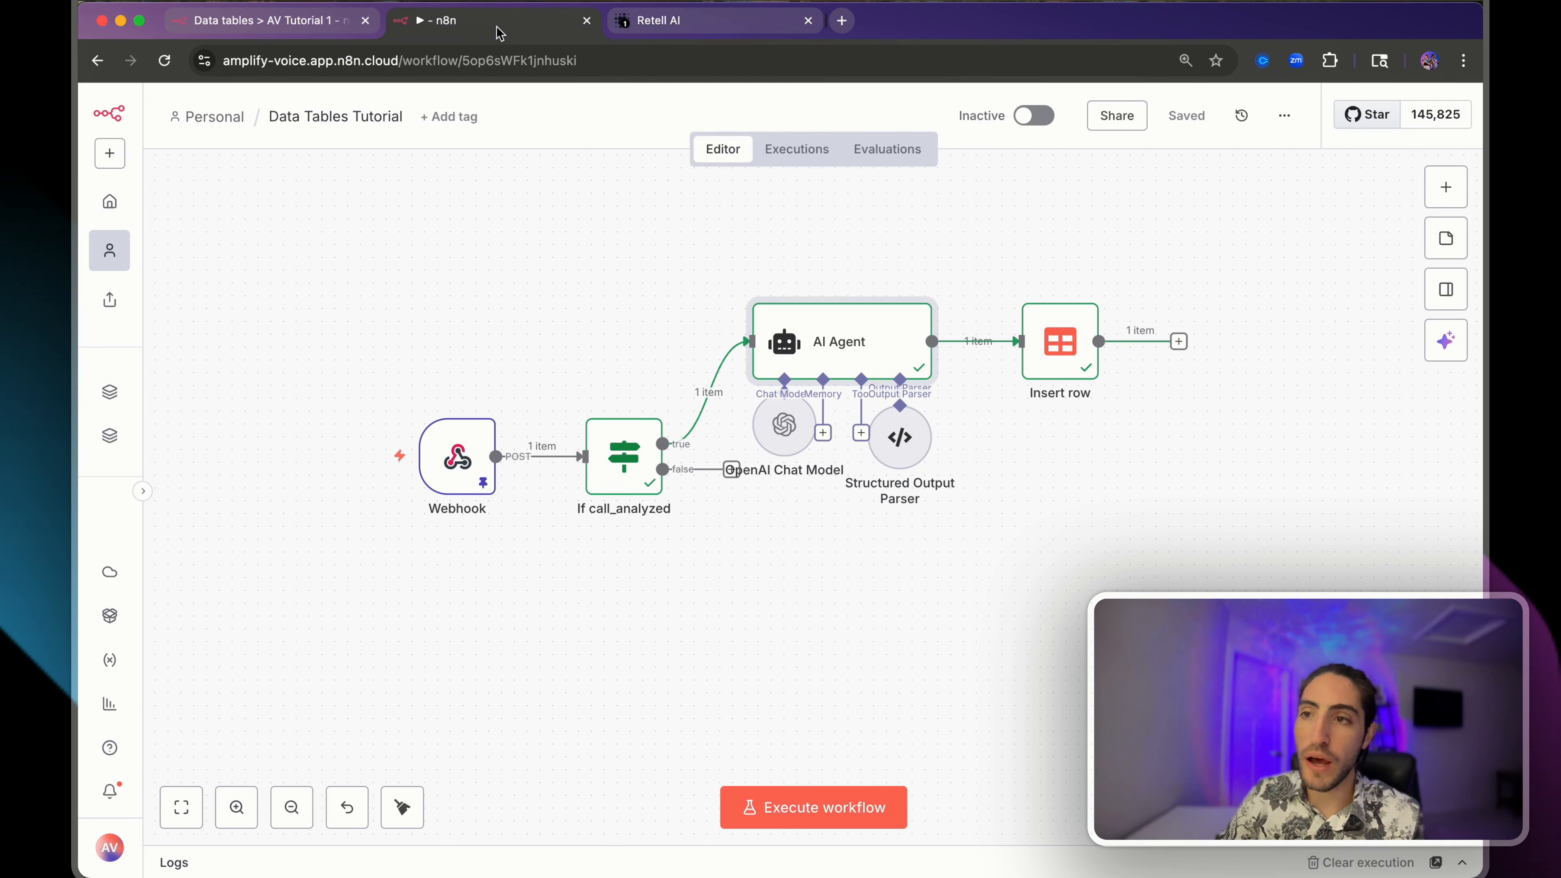
{"action": "scroll", "coordinate": [546, 289], "scroll_direction": "down", "scroll_amount": 2}
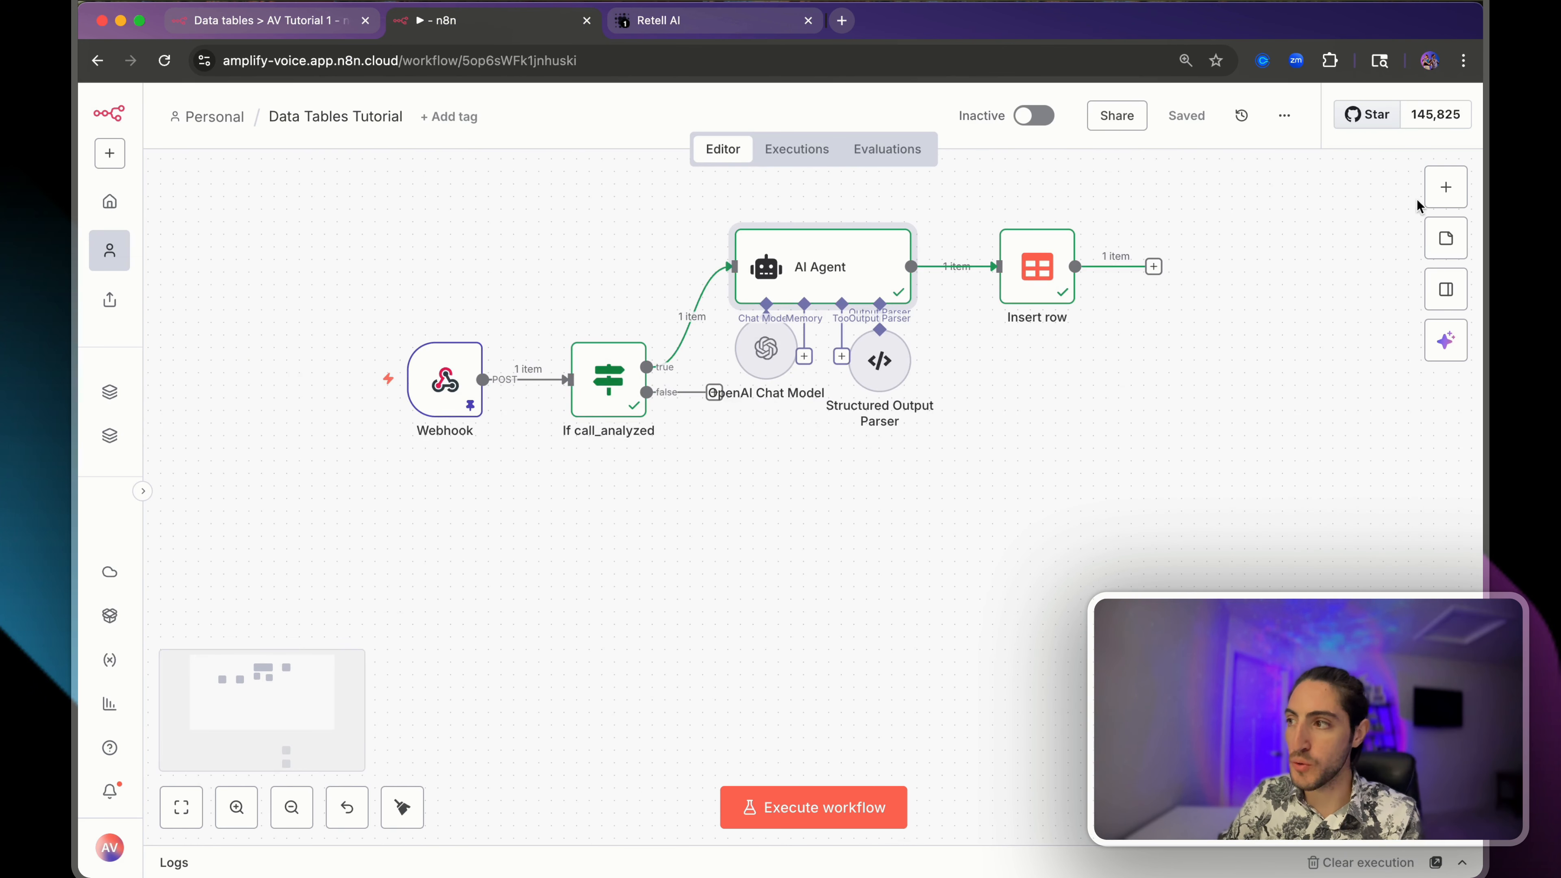
{"action": "scroll", "coordinate": [915, 237], "scroll_direction": "up", "scroll_amount": 5}
{"action": "left_click_drag", "start_coordinate": [329, 370], "coordinate": [1214, 730]}
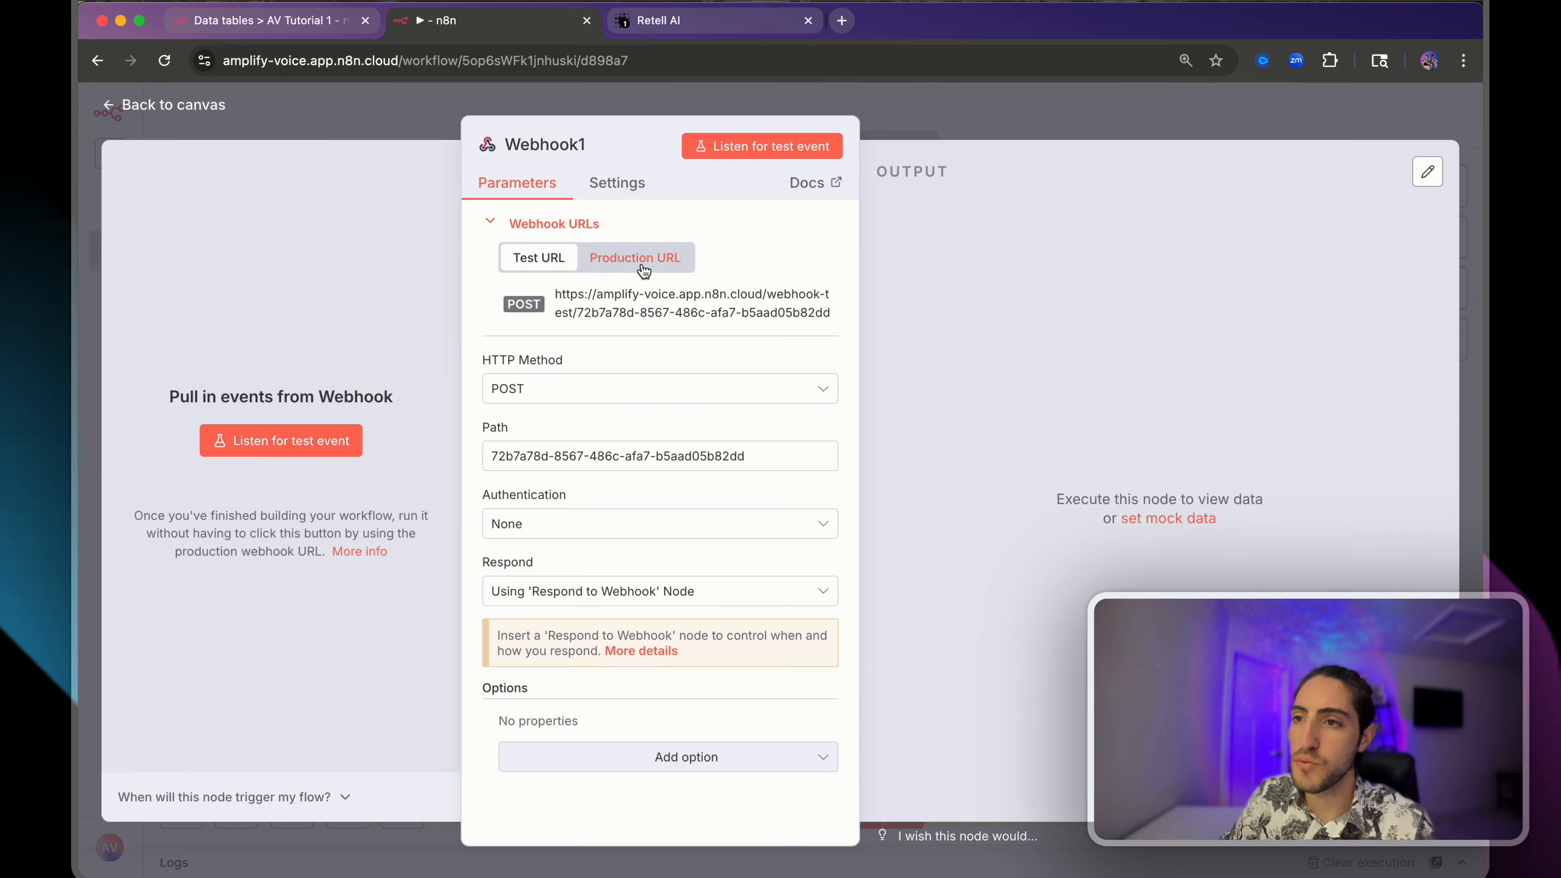
{"action": "left_click", "coordinate": [639, 263]}
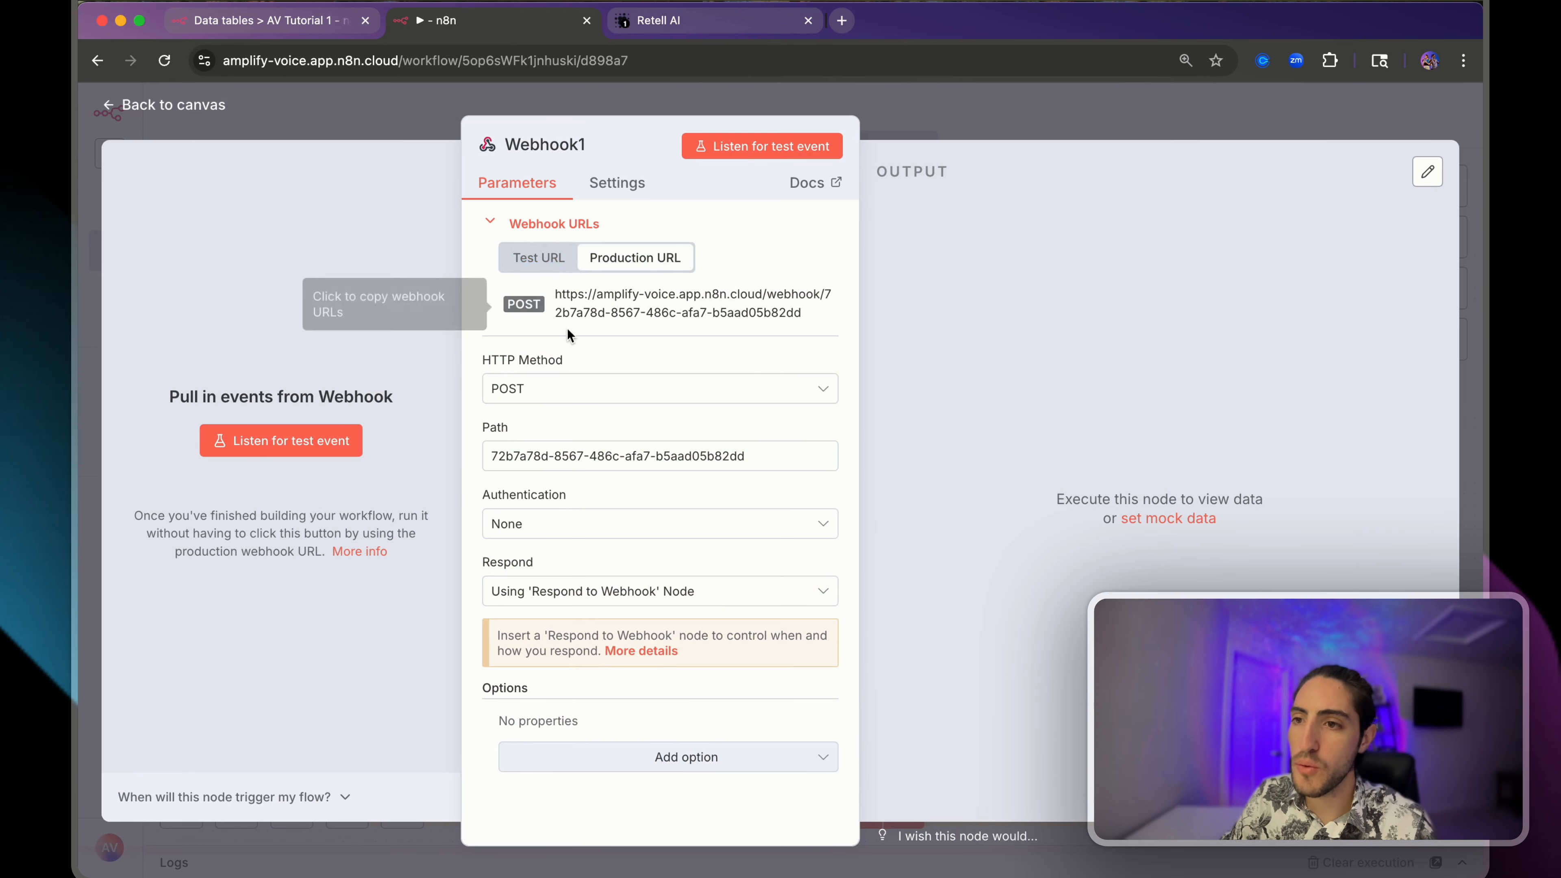
- Paste Webhook1's production URL into Retell's inbound webhook field and confirm it
{"action": "left_click", "coordinate": [252, 22]}
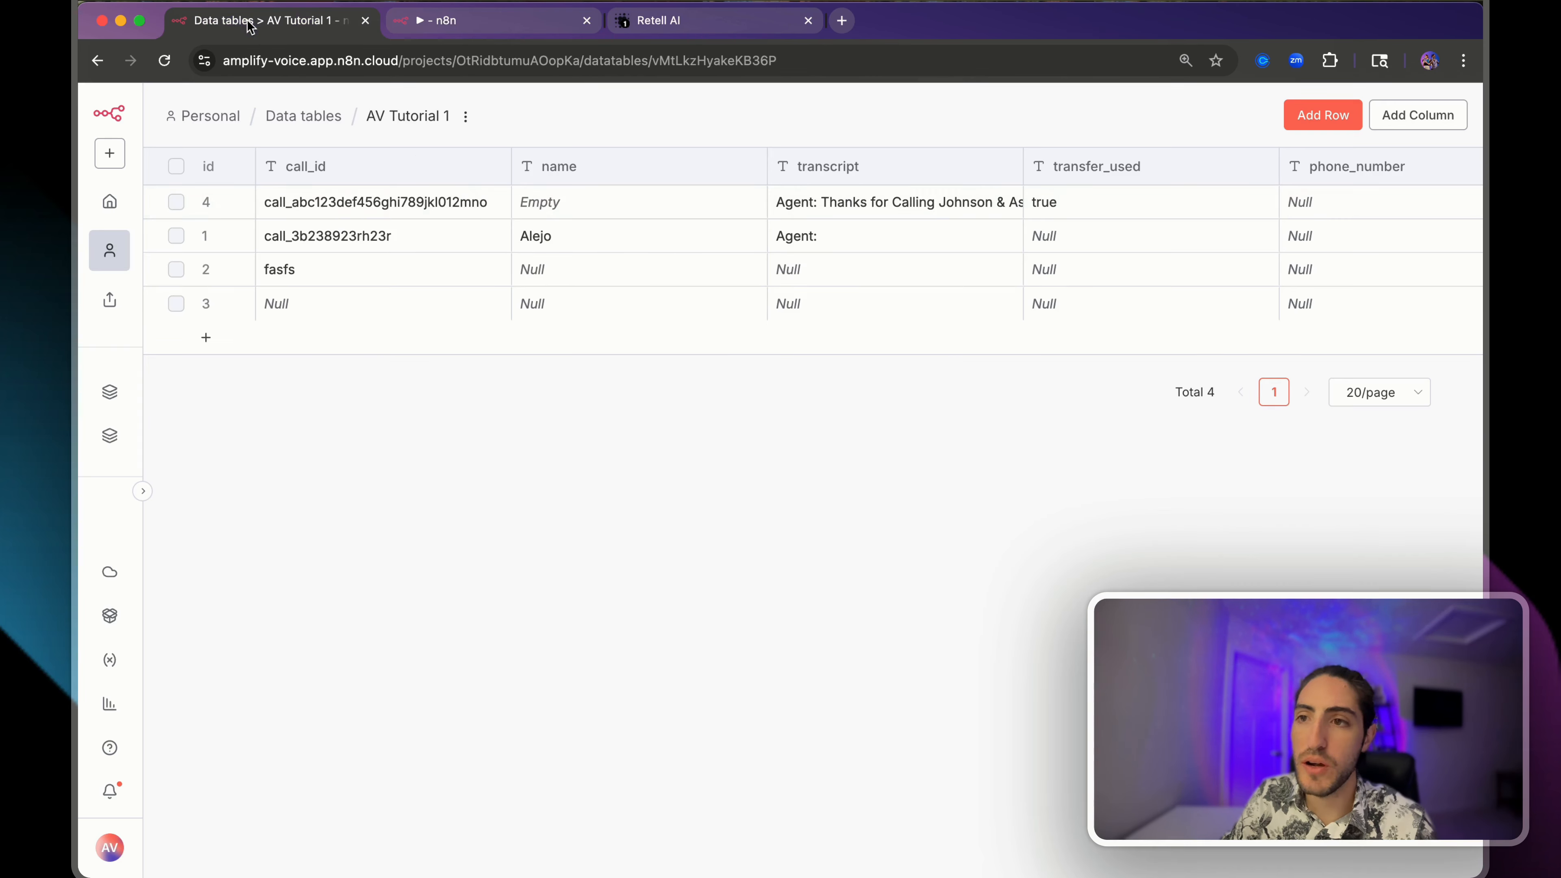
{"action": "left_click", "coordinate": [704, 22]}
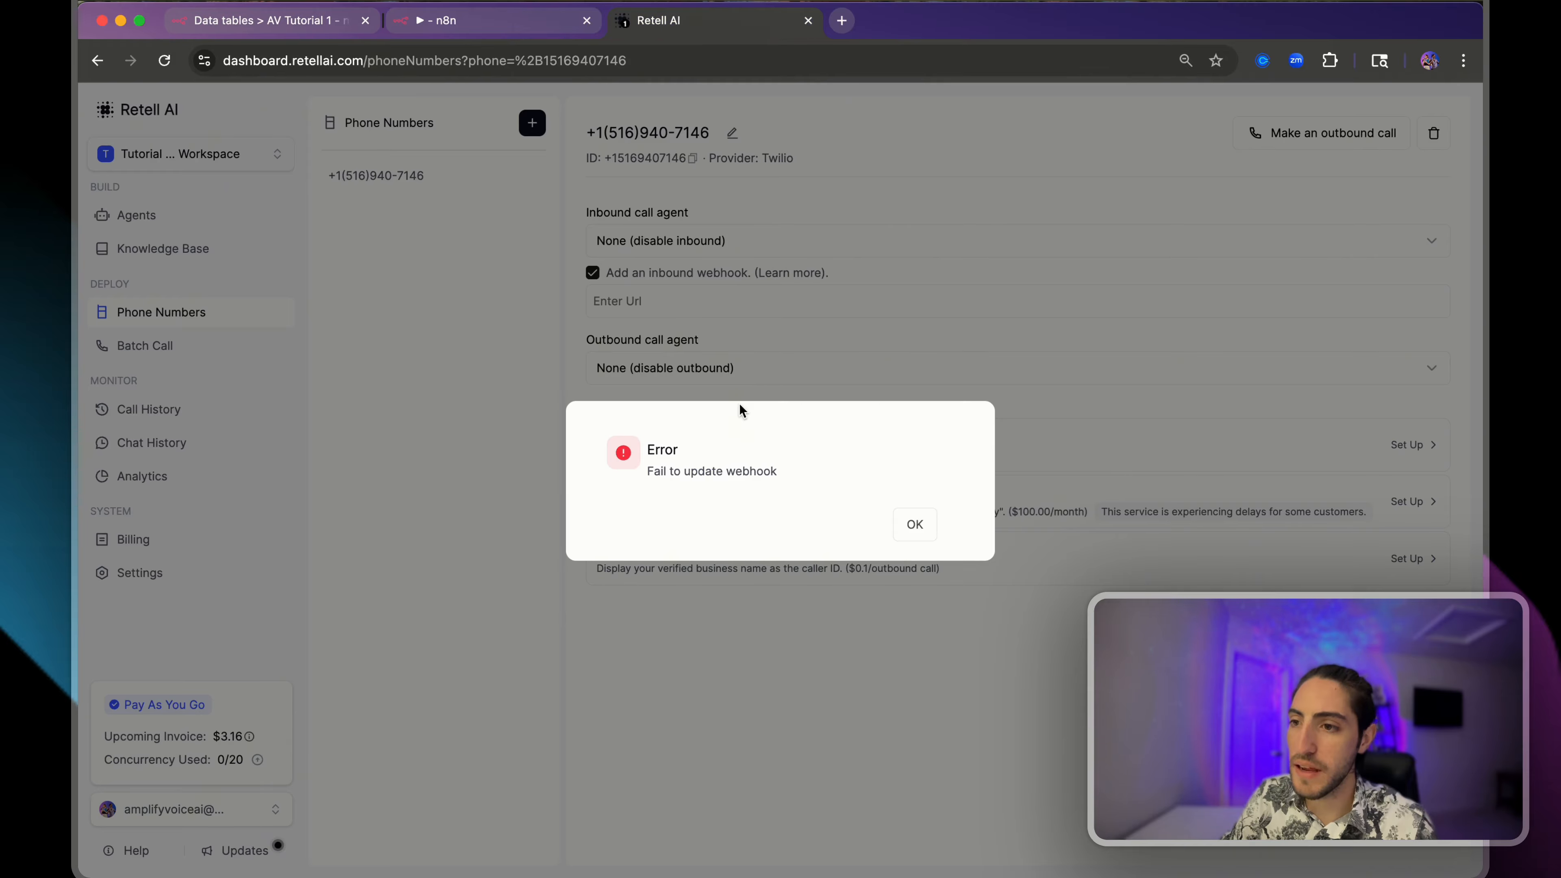
{"action": "left_click", "coordinate": [918, 526]}
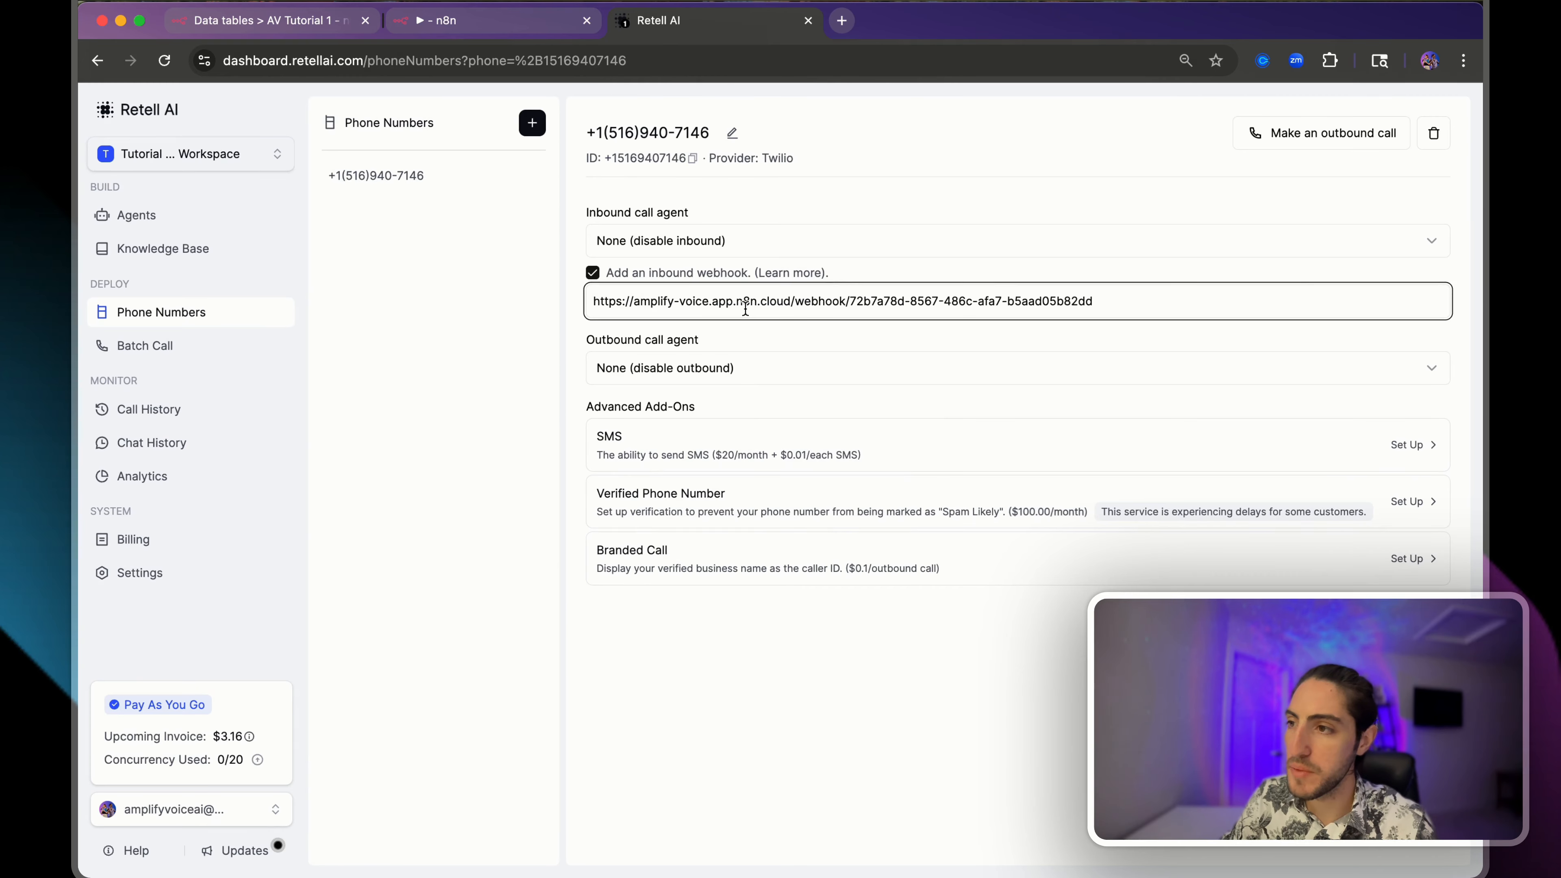
{"action": "left_click", "coordinate": [1011, 273]}
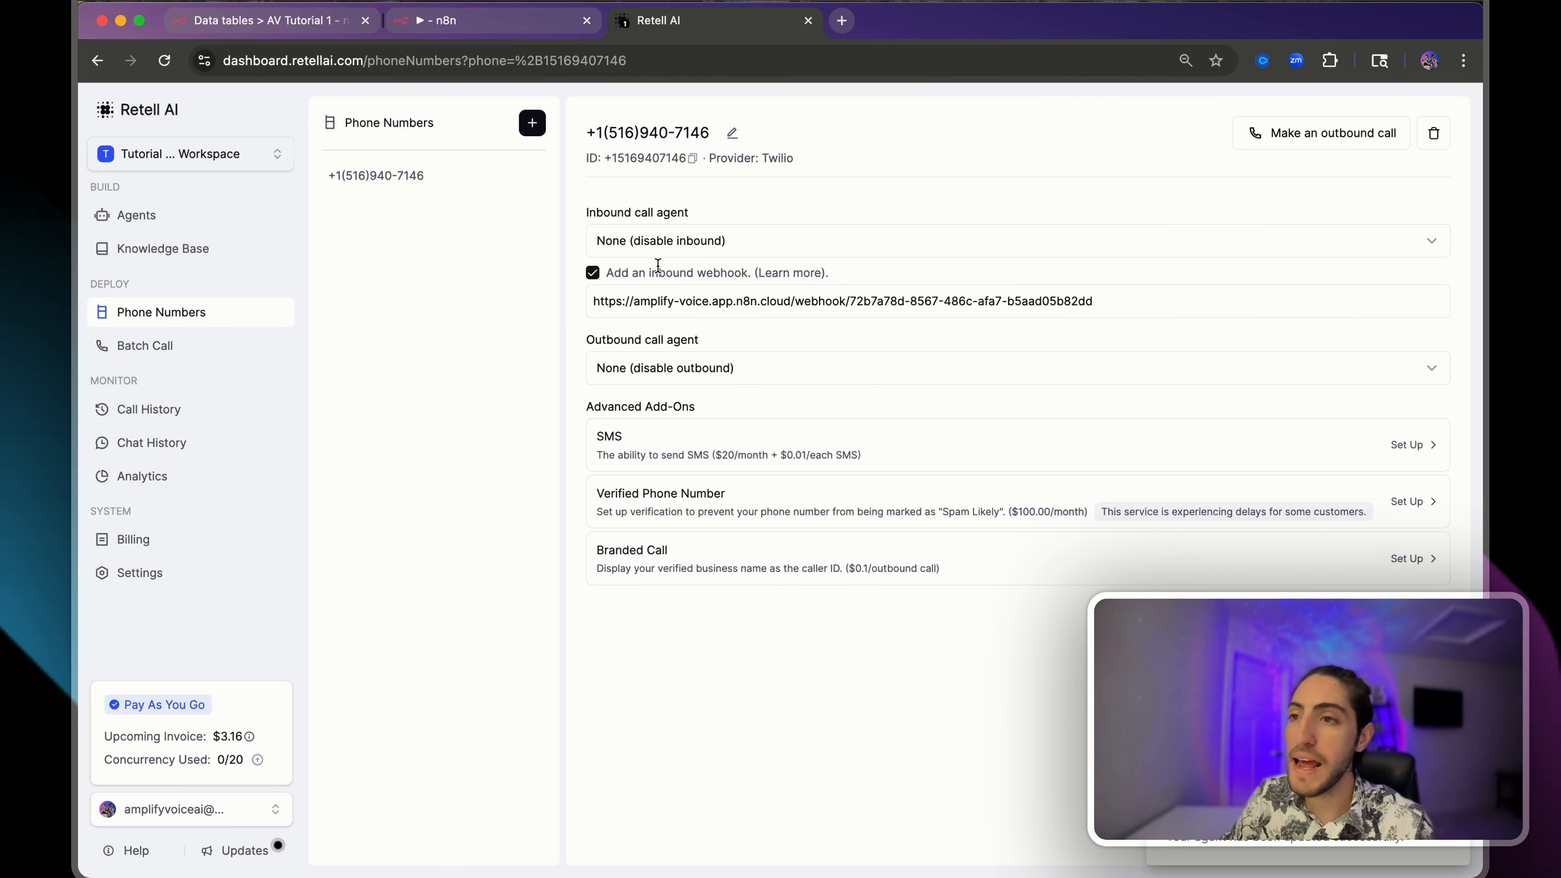
{"action": "left_click_drag", "start_coordinate": [577, 179], "coordinate": [791, 266]}
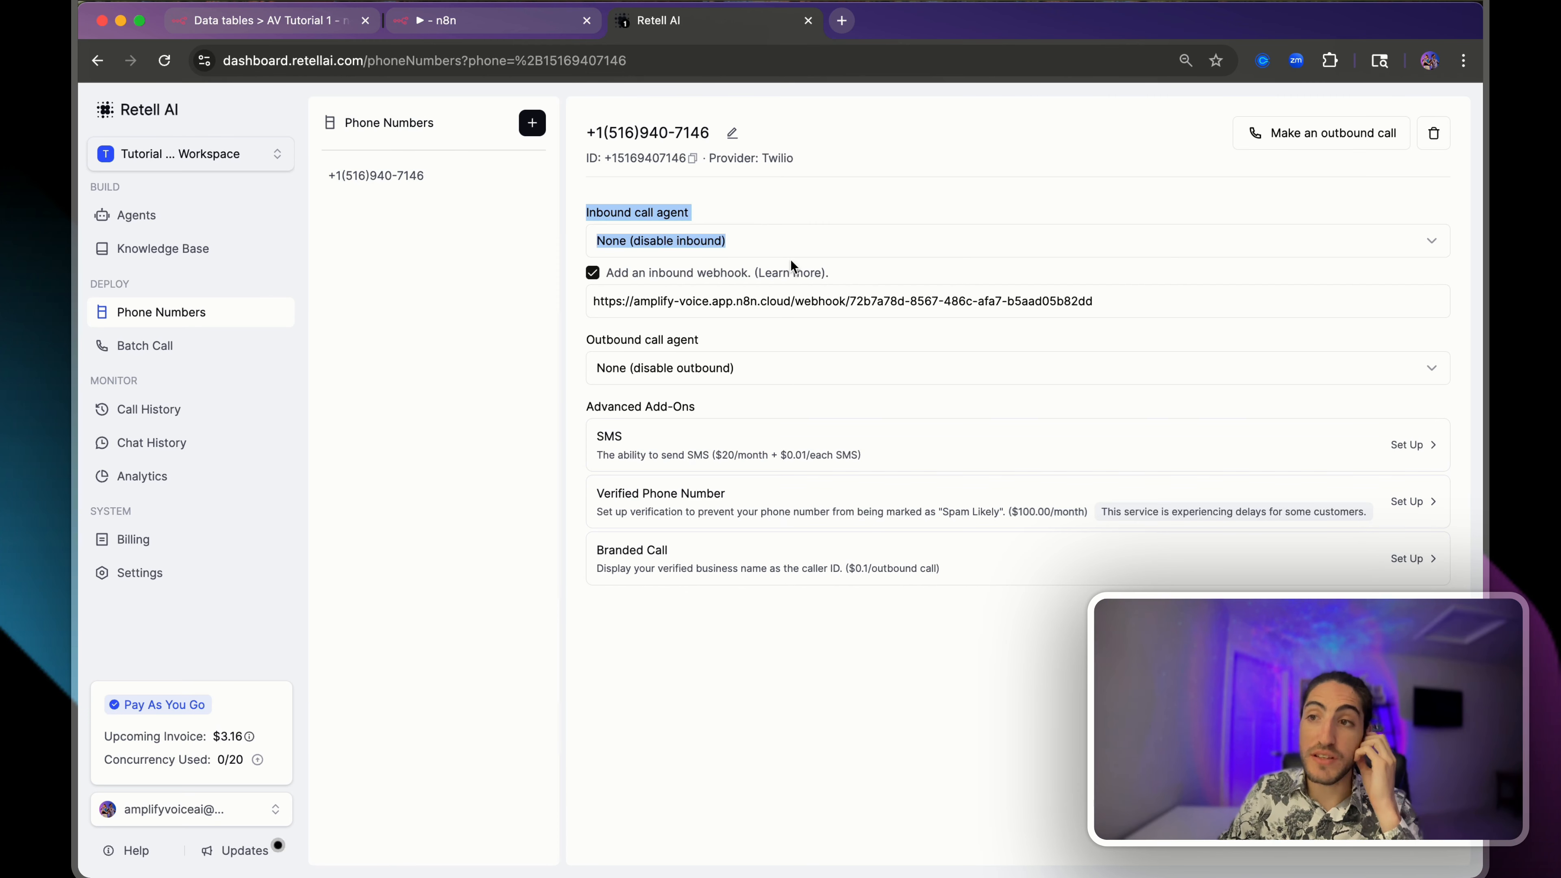
{"action": "left_click", "coordinate": [576, 298]}
{"action": "triple_click", "coordinate": [765, 301]}
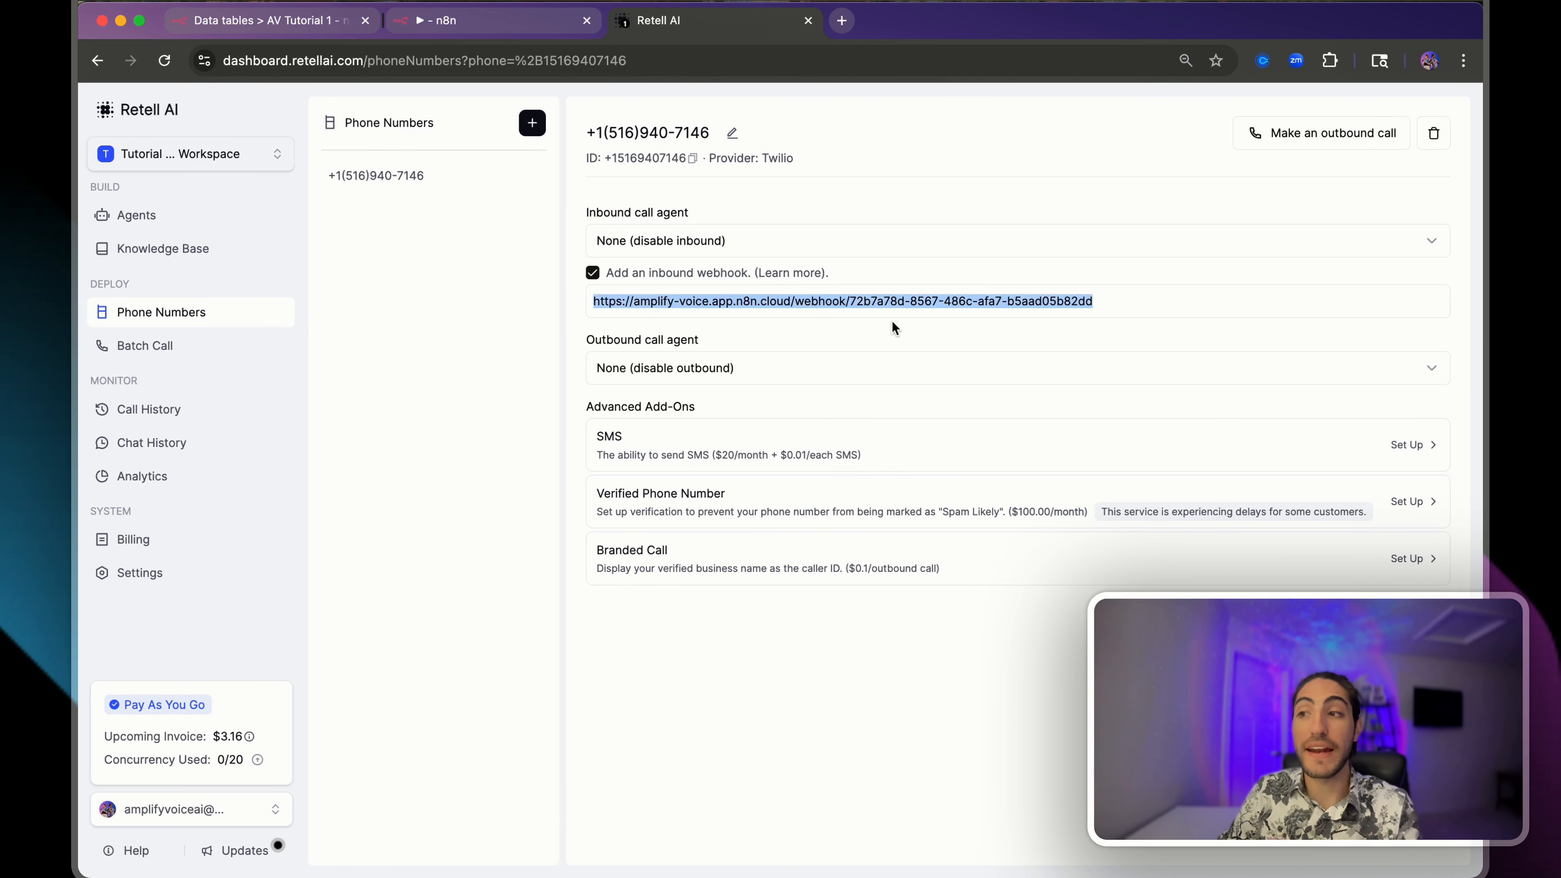
{"action": "left_click", "coordinate": [503, 31]}
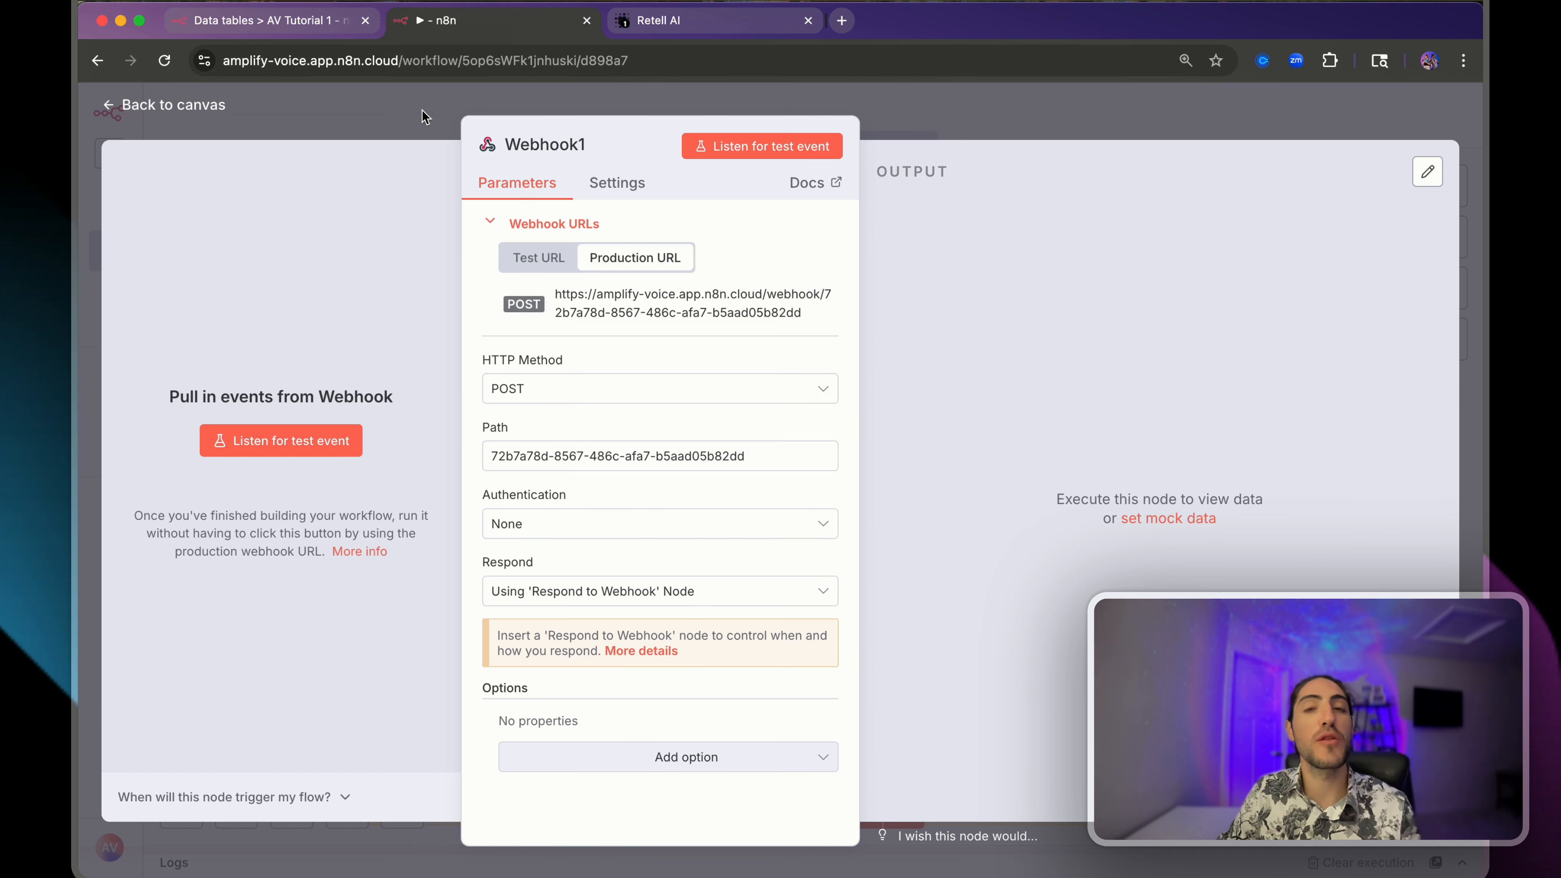
{"action": "left_click", "coordinate": [309, 20]}
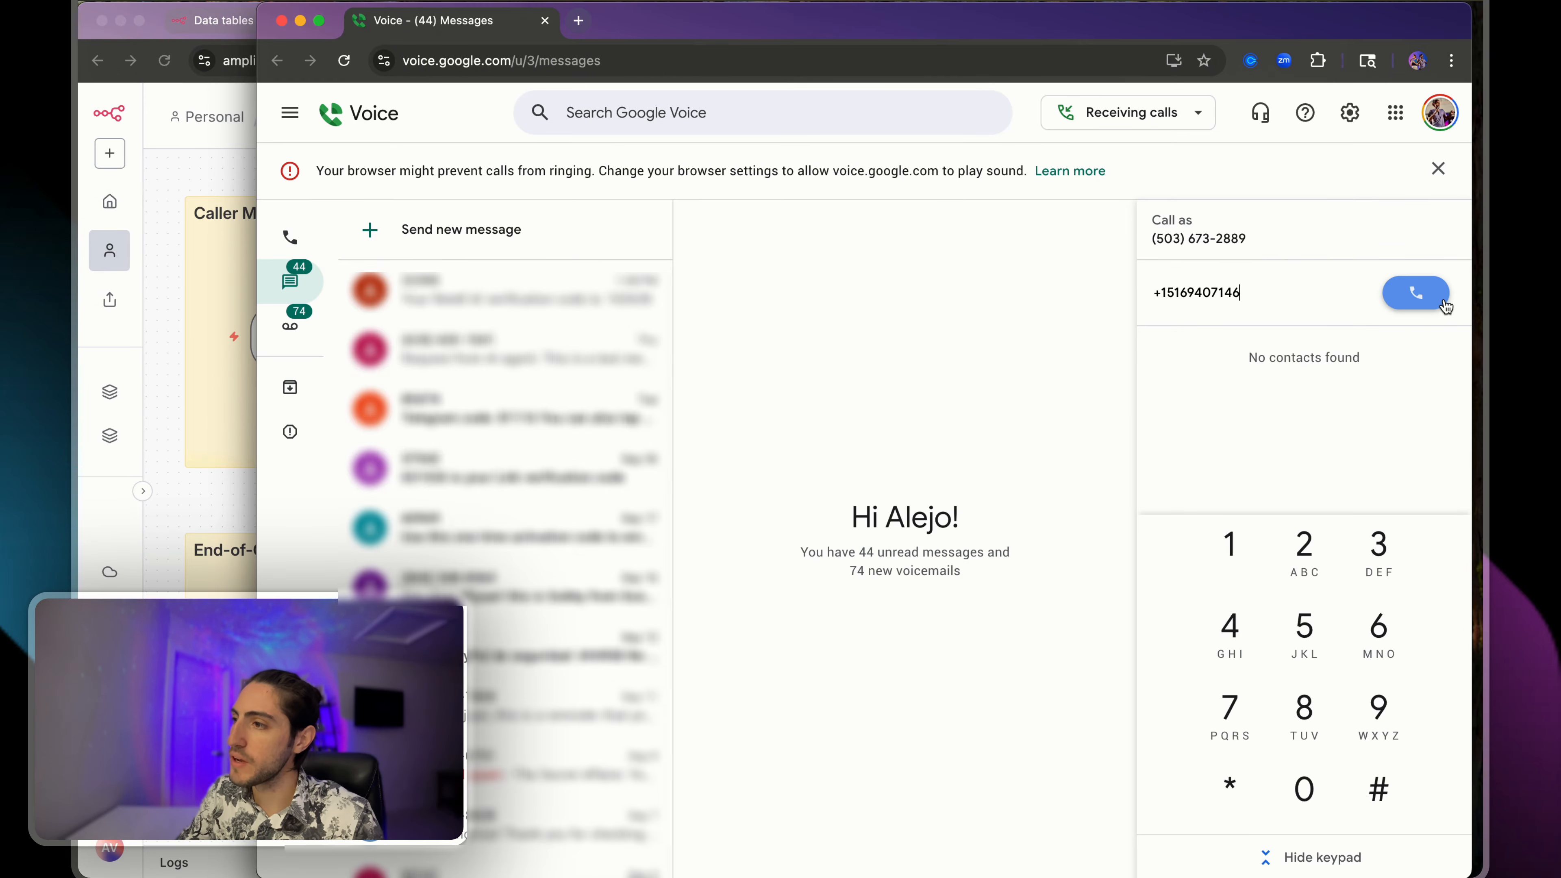
- Place a test call from Google Voice to the Retell agent's number
{"action": "left_click", "coordinate": [1420, 294]}
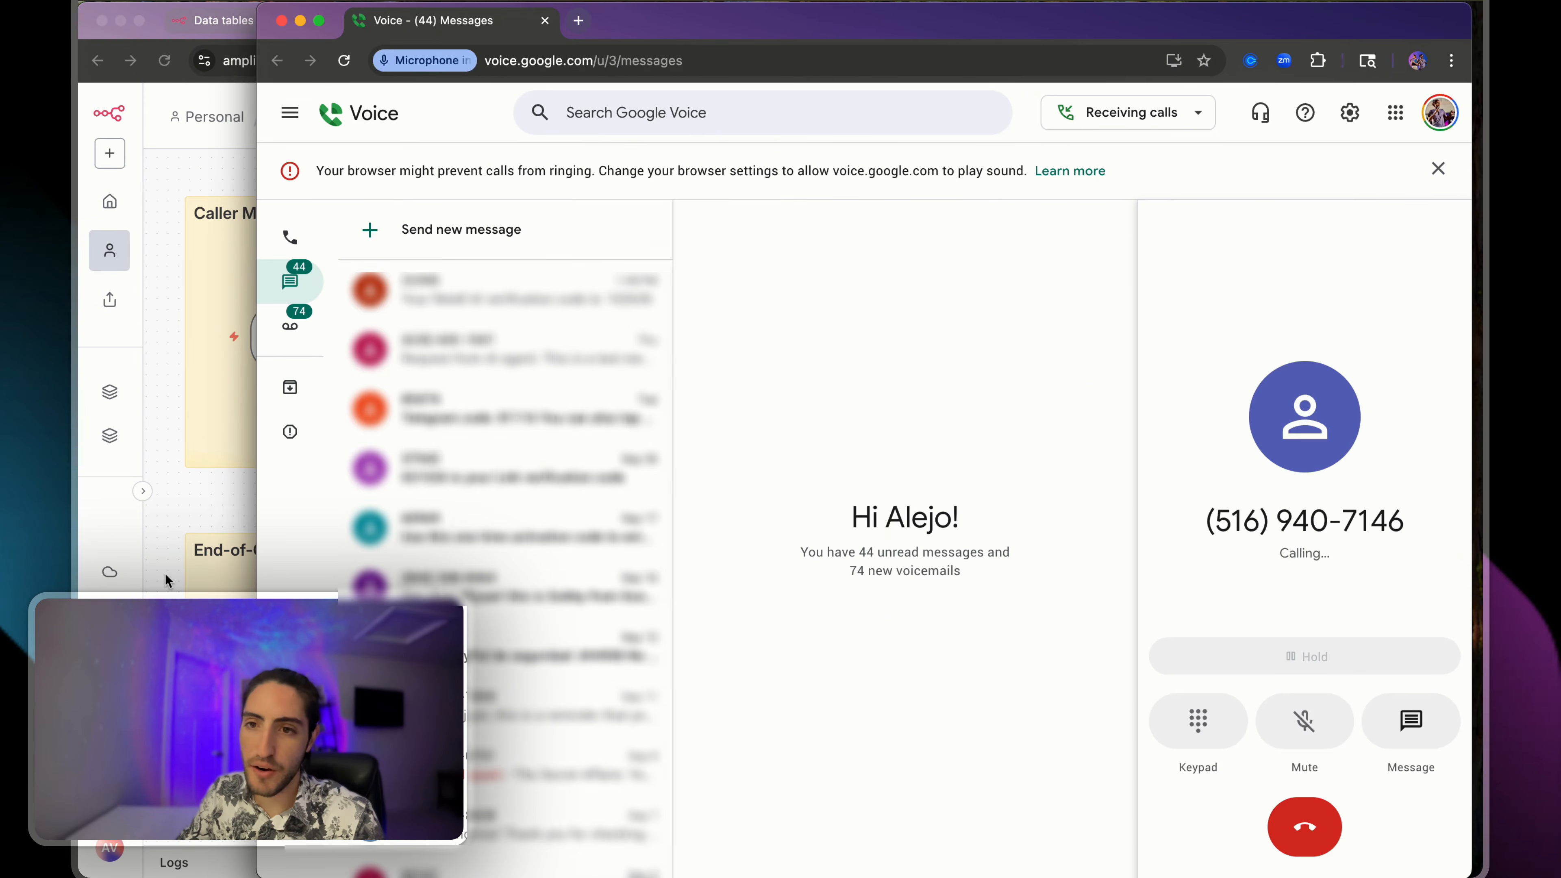
{"action": "left_click", "coordinate": [206, 510]}
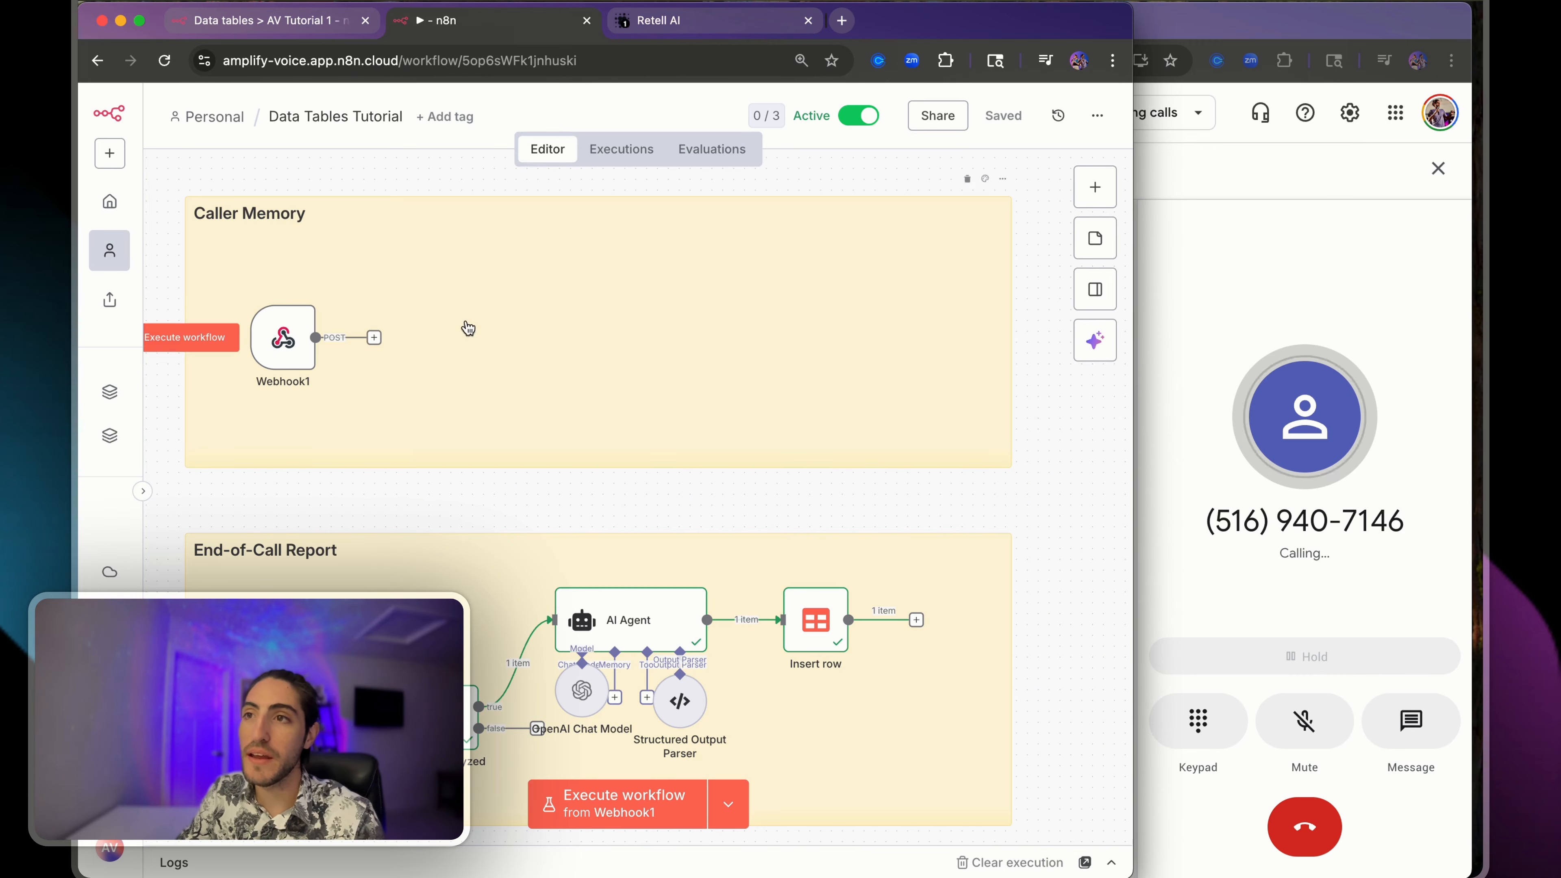
- Hang up the test call and load the failed Webhook1 execution into the editor with Debug
{"action": "left_click", "coordinate": [630, 153]}
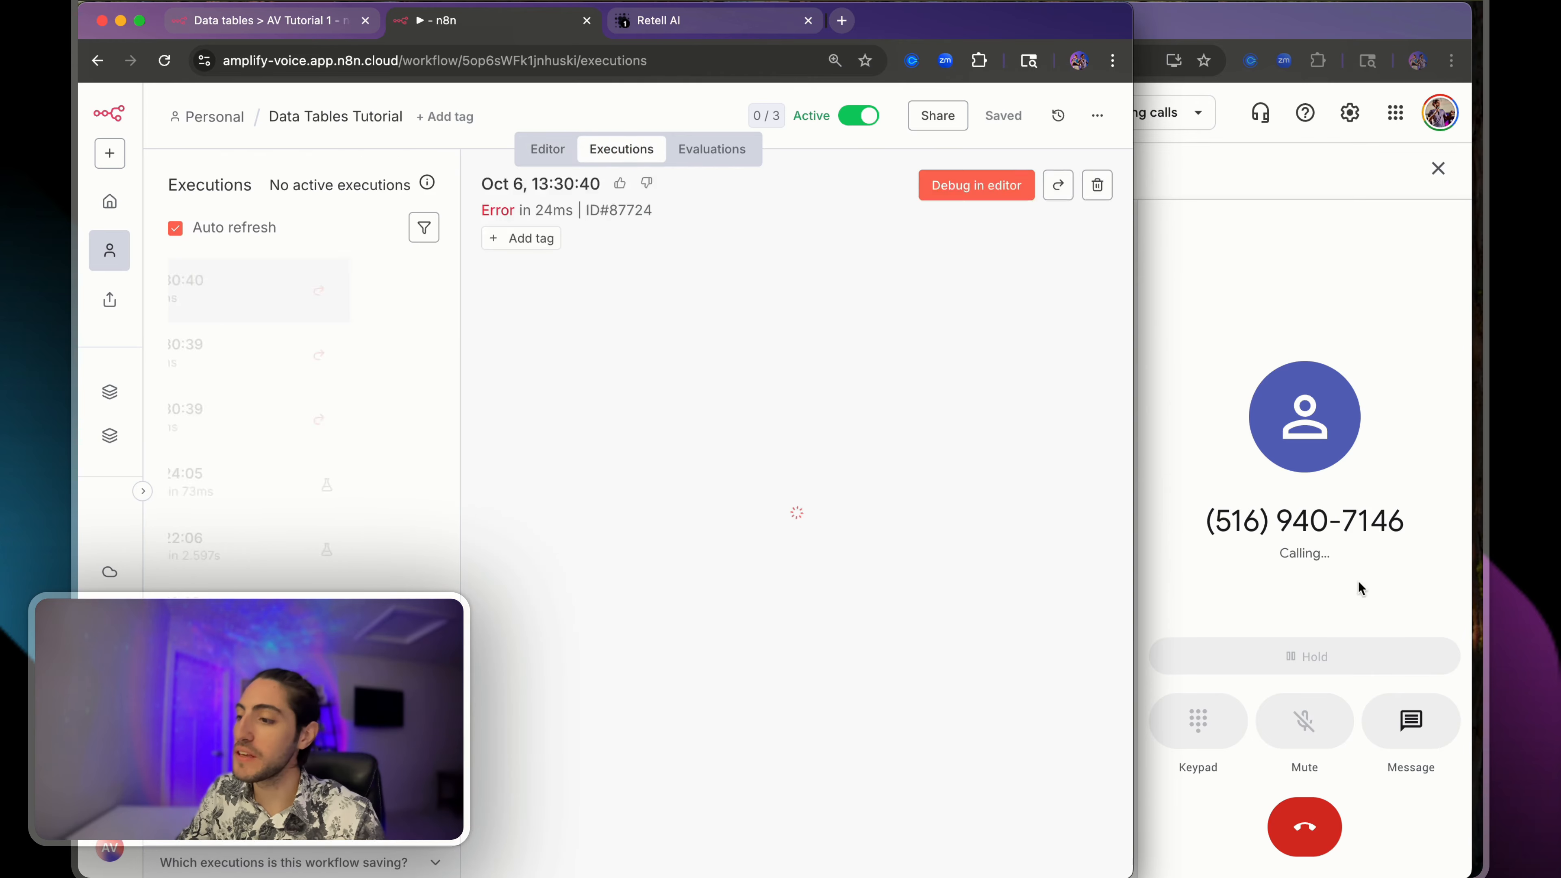
{"action": "left_click", "coordinate": [1307, 832]}
{"action": "left_click", "coordinate": [1307, 831]}
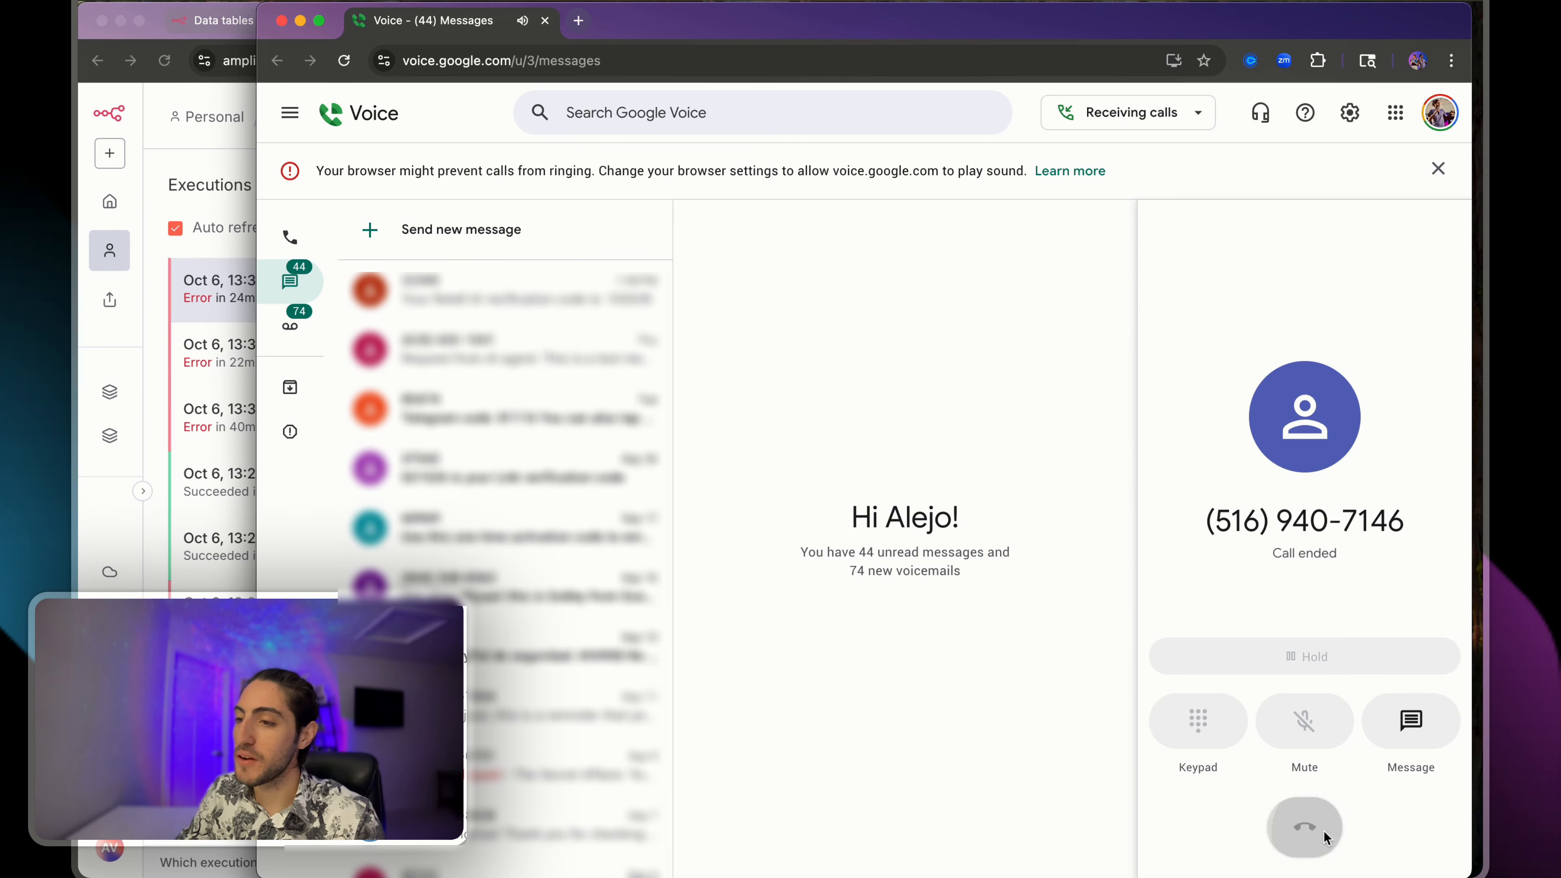
{"action": "left_click", "coordinate": [157, 226]}
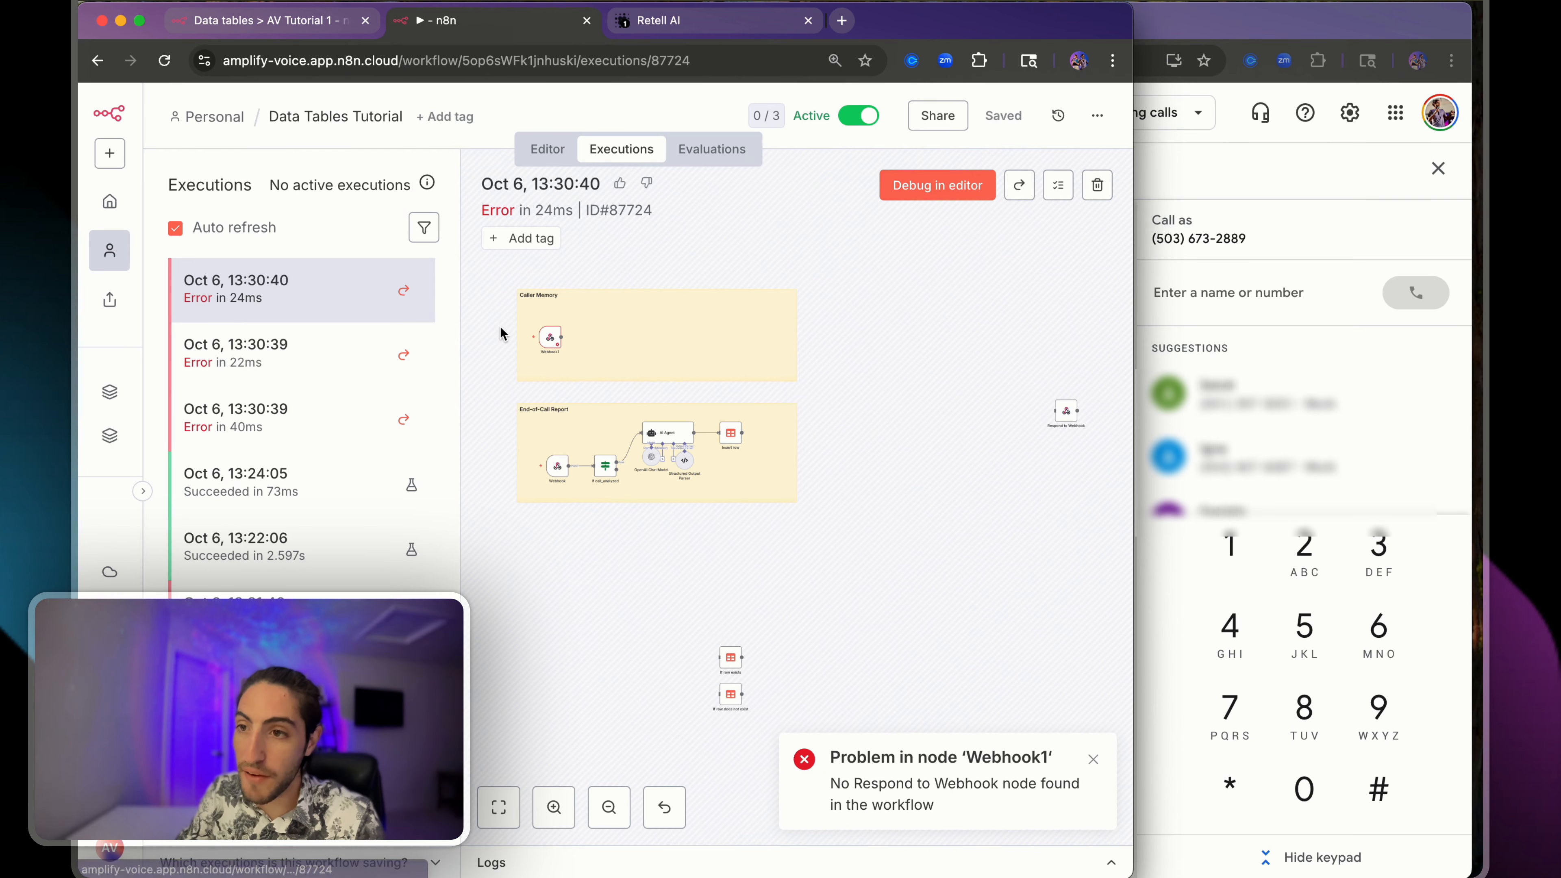
{"action": "scroll", "coordinate": [499, 332], "scroll_direction": "up", "scroll_amount": 5}
{"action": "left_click", "coordinate": [924, 186]}
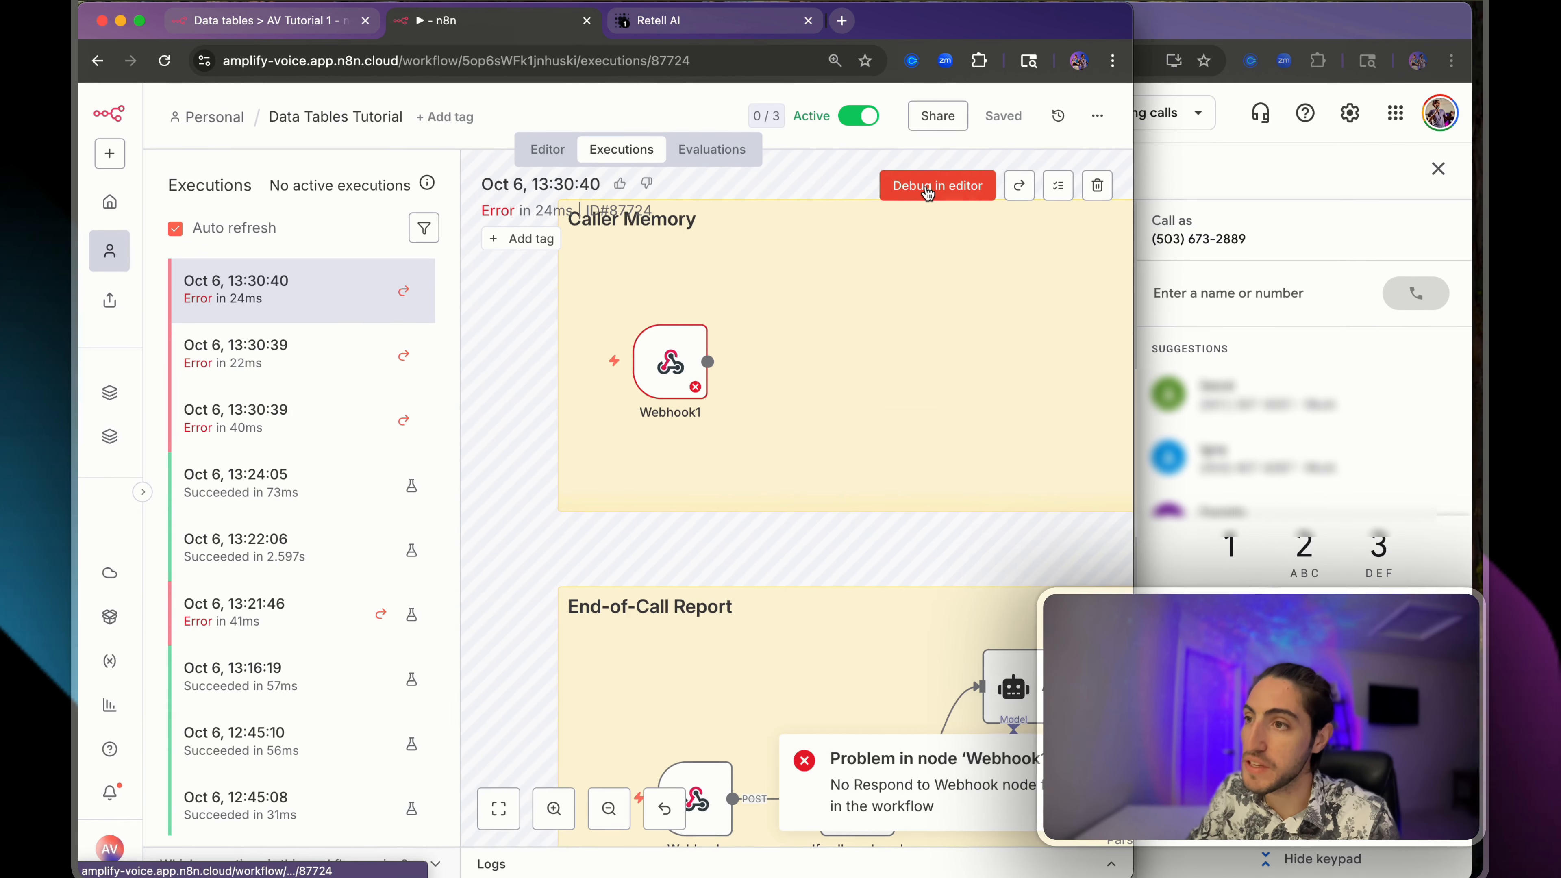
{"action": "left_click", "coordinate": [648, 22]}
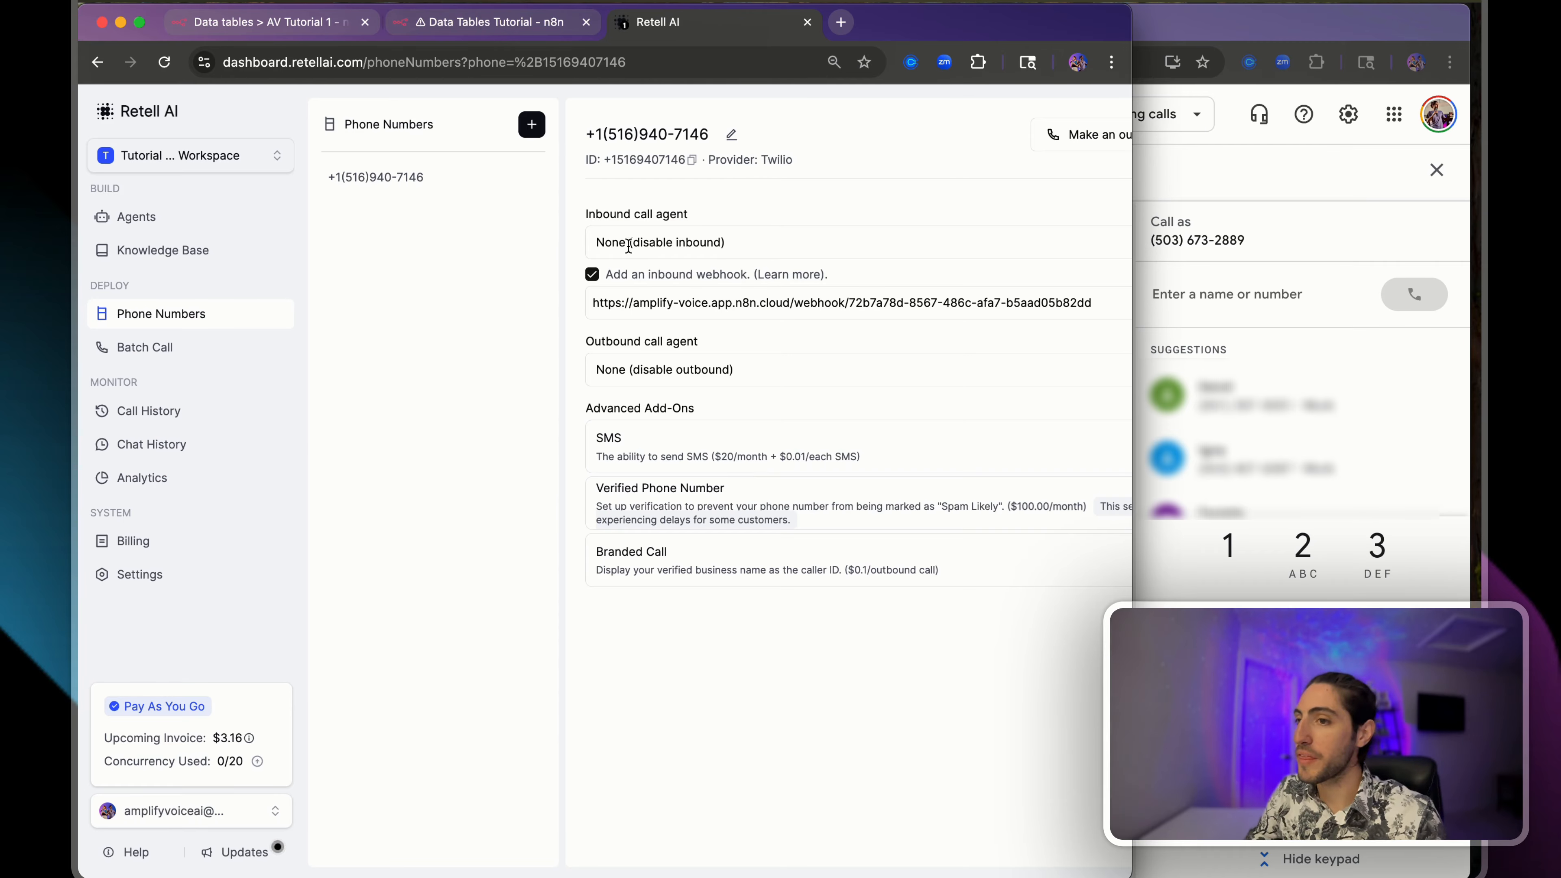
- Copy the successful Caller Memory execution into the workflow editor
{"action": "left_click_drag", "start_coordinate": [644, 302], "coordinate": [889, 303]}
{"action": "left_click", "coordinate": [530, 22]}
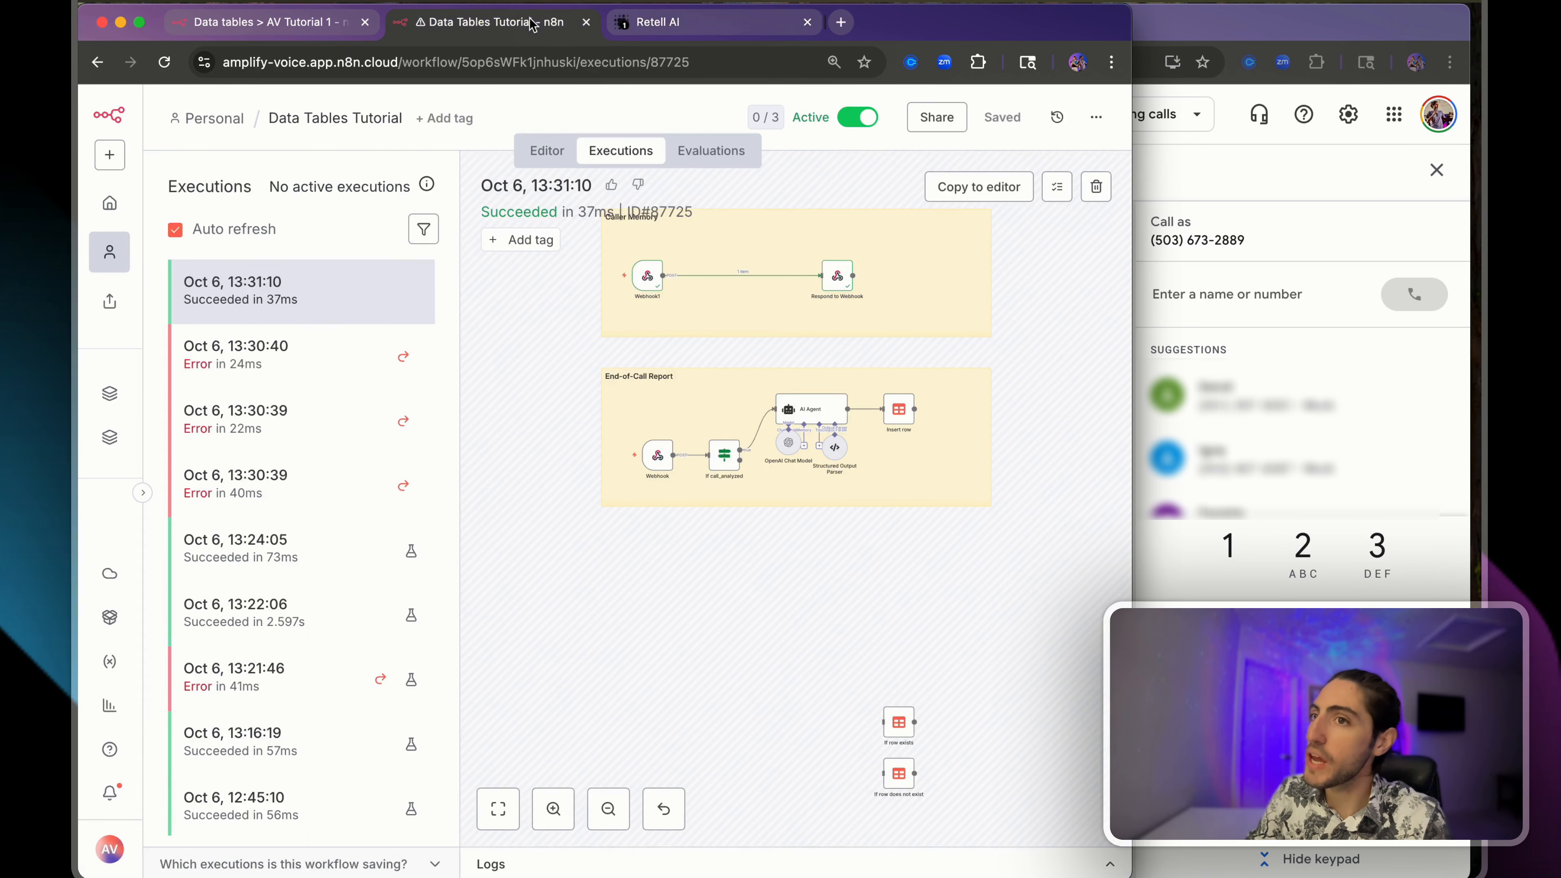
{"action": "scroll", "coordinate": [707, 283], "scroll_direction": "up", "scroll_amount": 5}
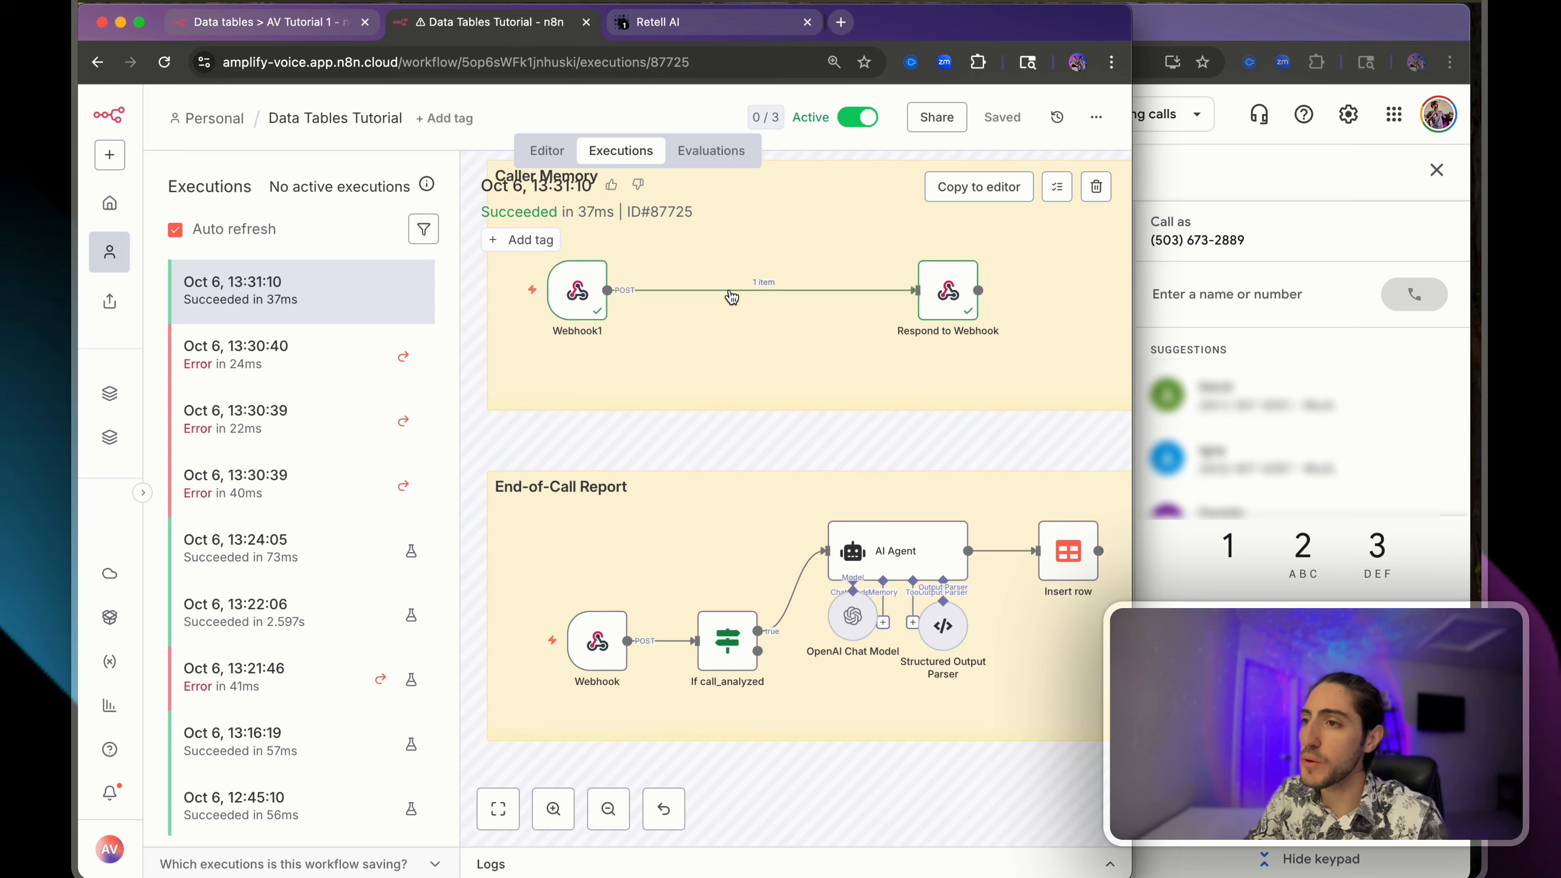
{"action": "left_click", "coordinate": [1011, 196]}
{"action": "mouse_move", "coordinate": [316, 384]}
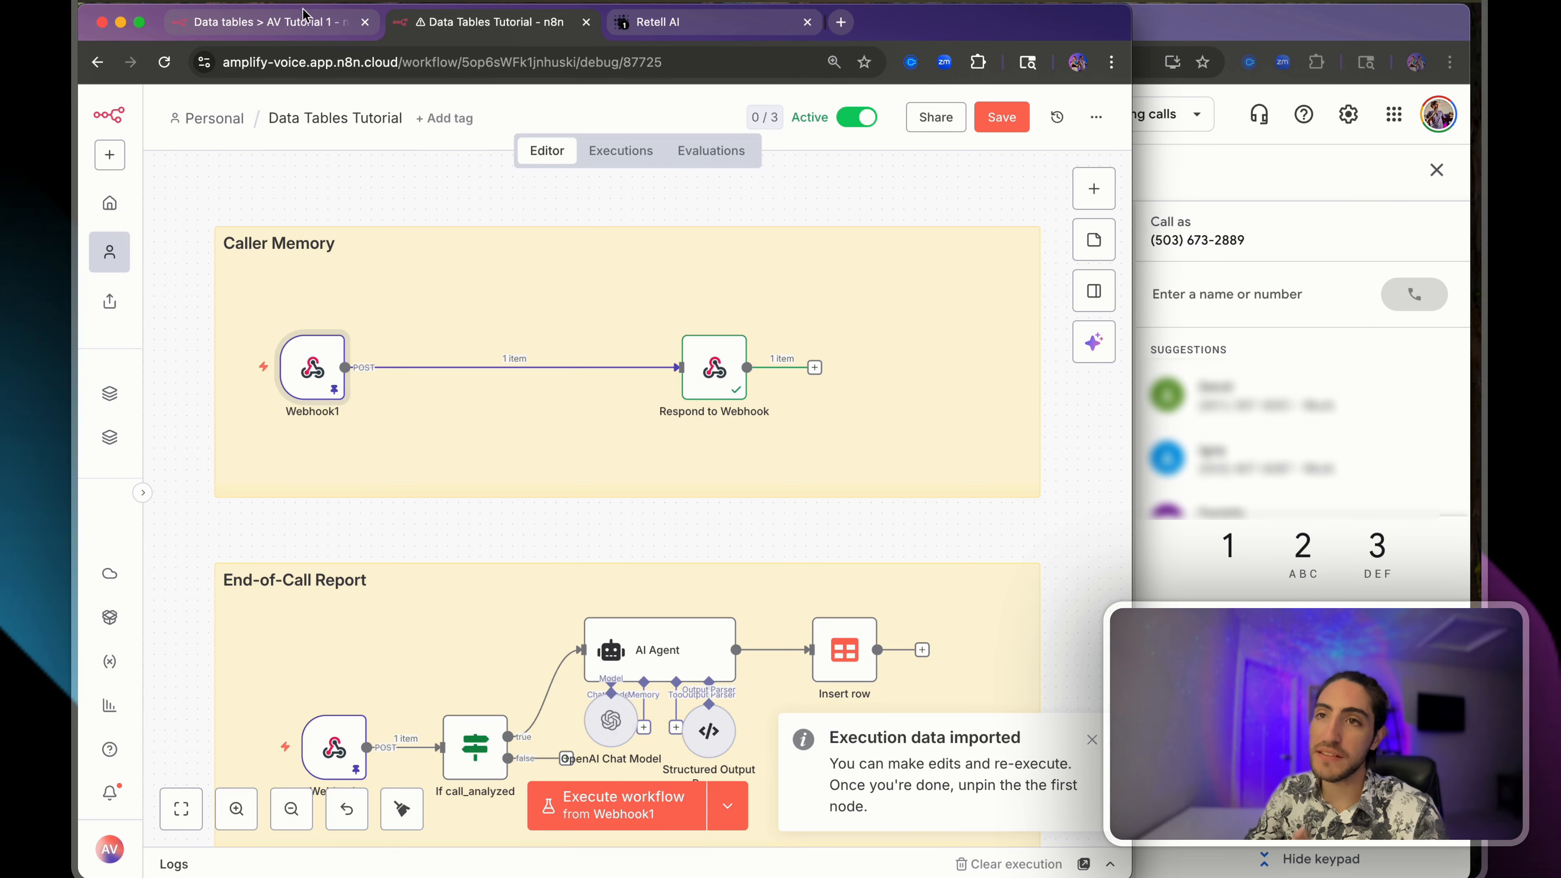
- Enter the caller's phone number in row 4's phone_number cell of AV Tutorial 1
{"action": "left_click", "coordinate": [301, 22]}
{"action": "left_click_drag", "start_coordinate": [1131, 202], "coordinate": [1481, 202]}
{"action": "double_click", "coordinate": [1325, 201]}
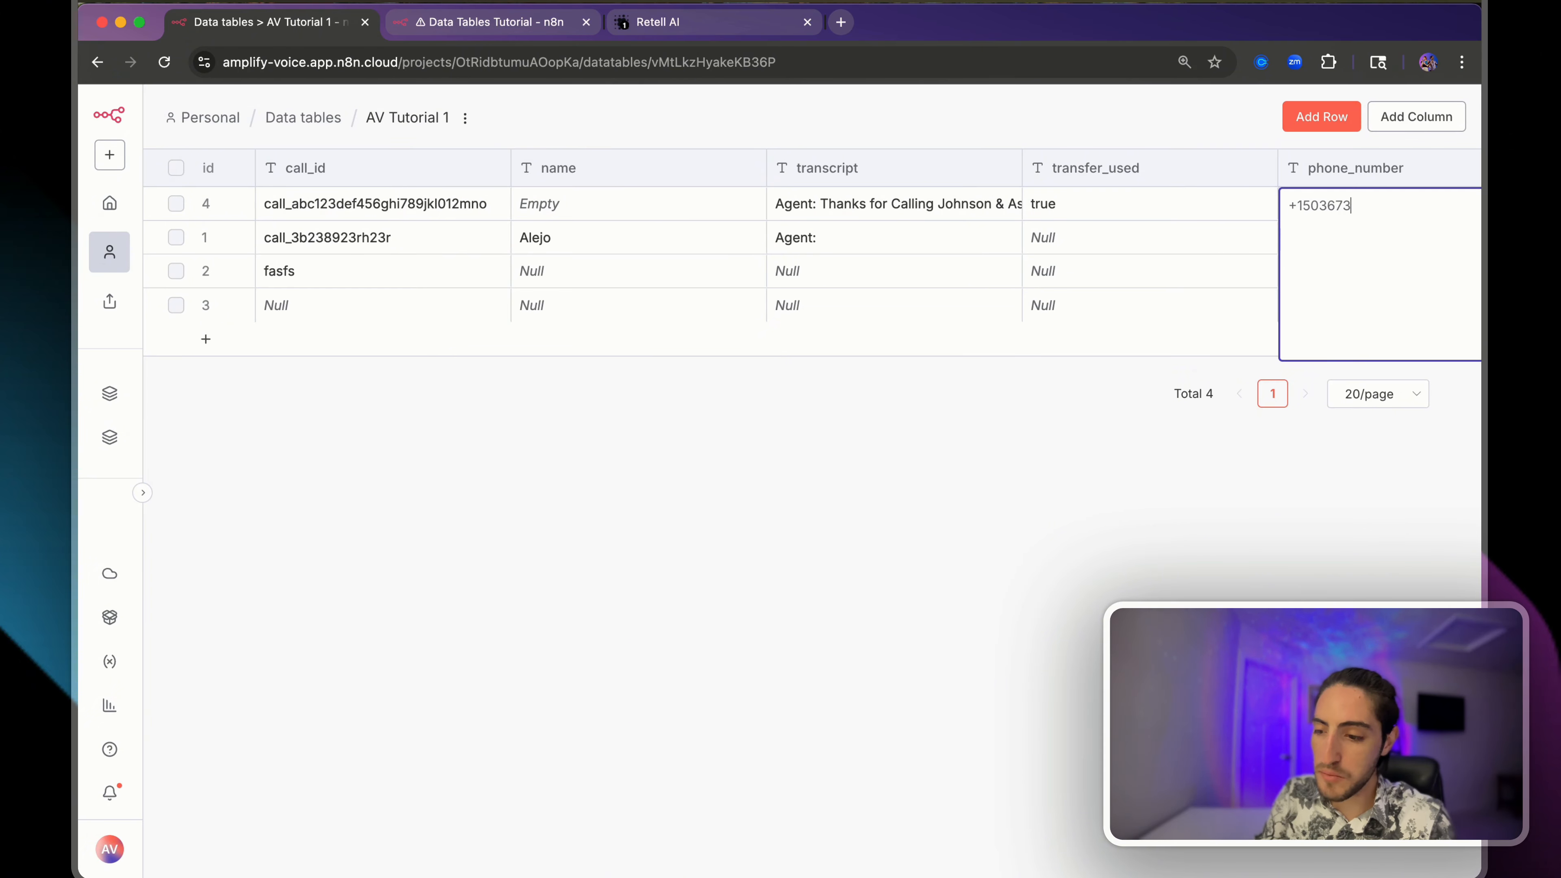
{"action": "key", "text": "Return"}
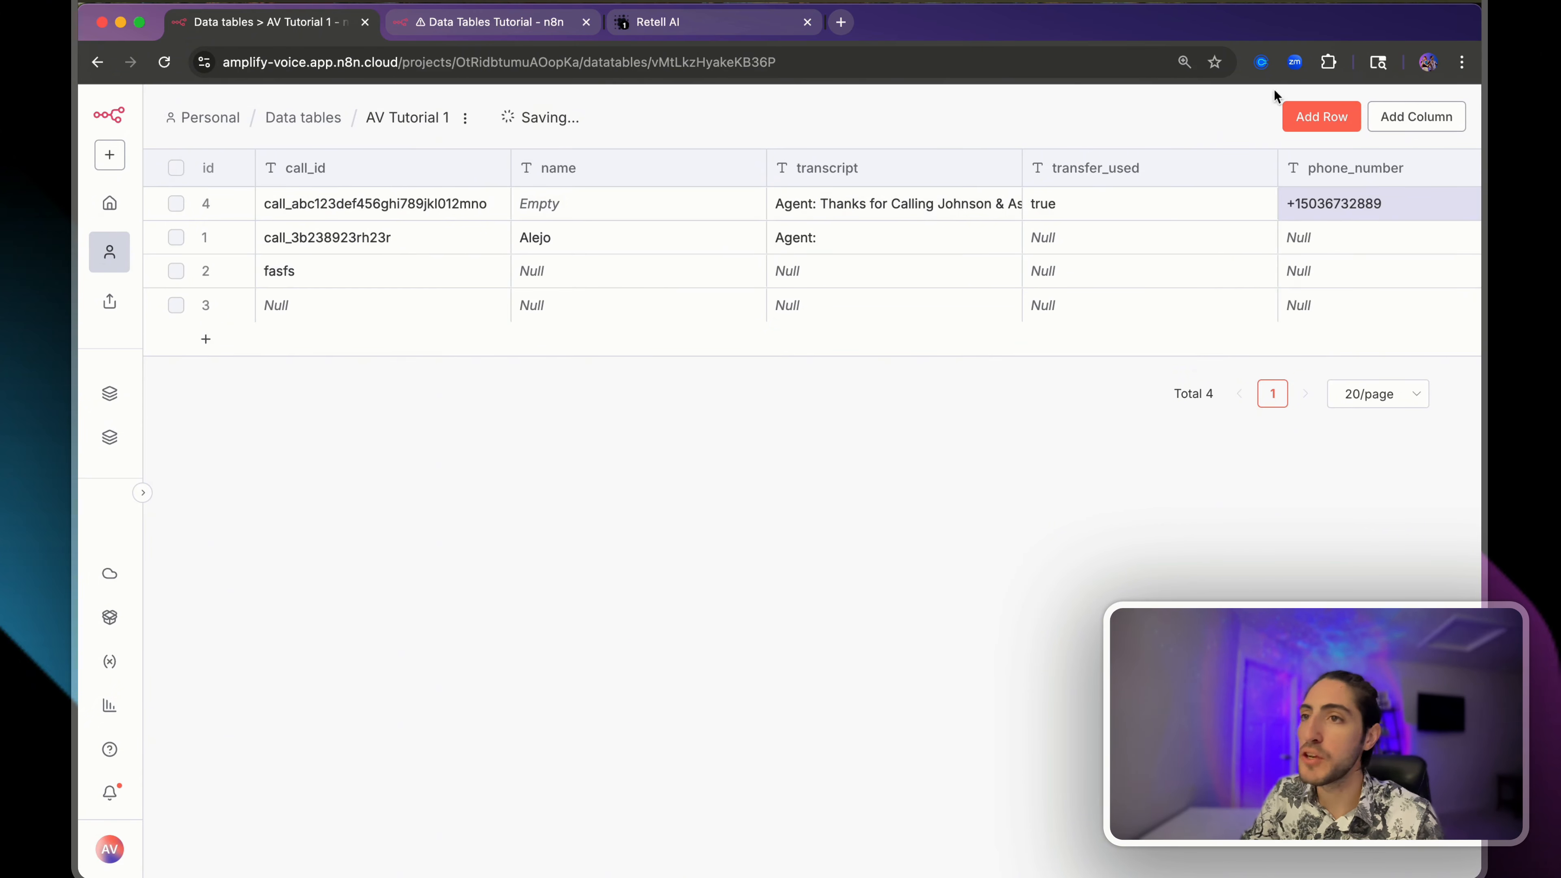
{"action": "left_click", "coordinate": [458, 28]}
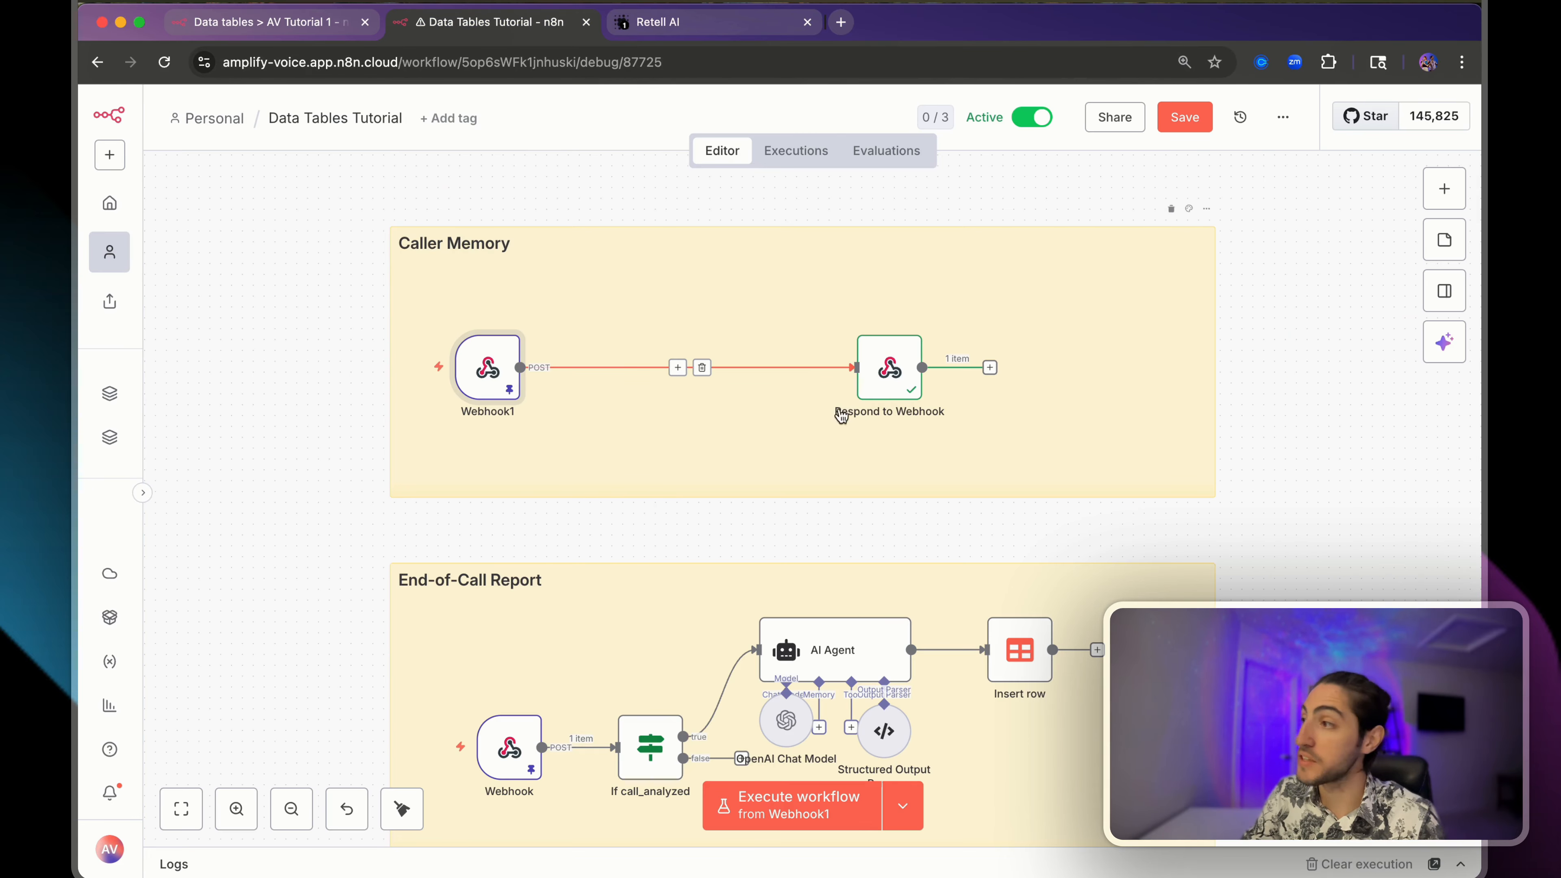
{"action": "left_click", "coordinate": [297, 23]}
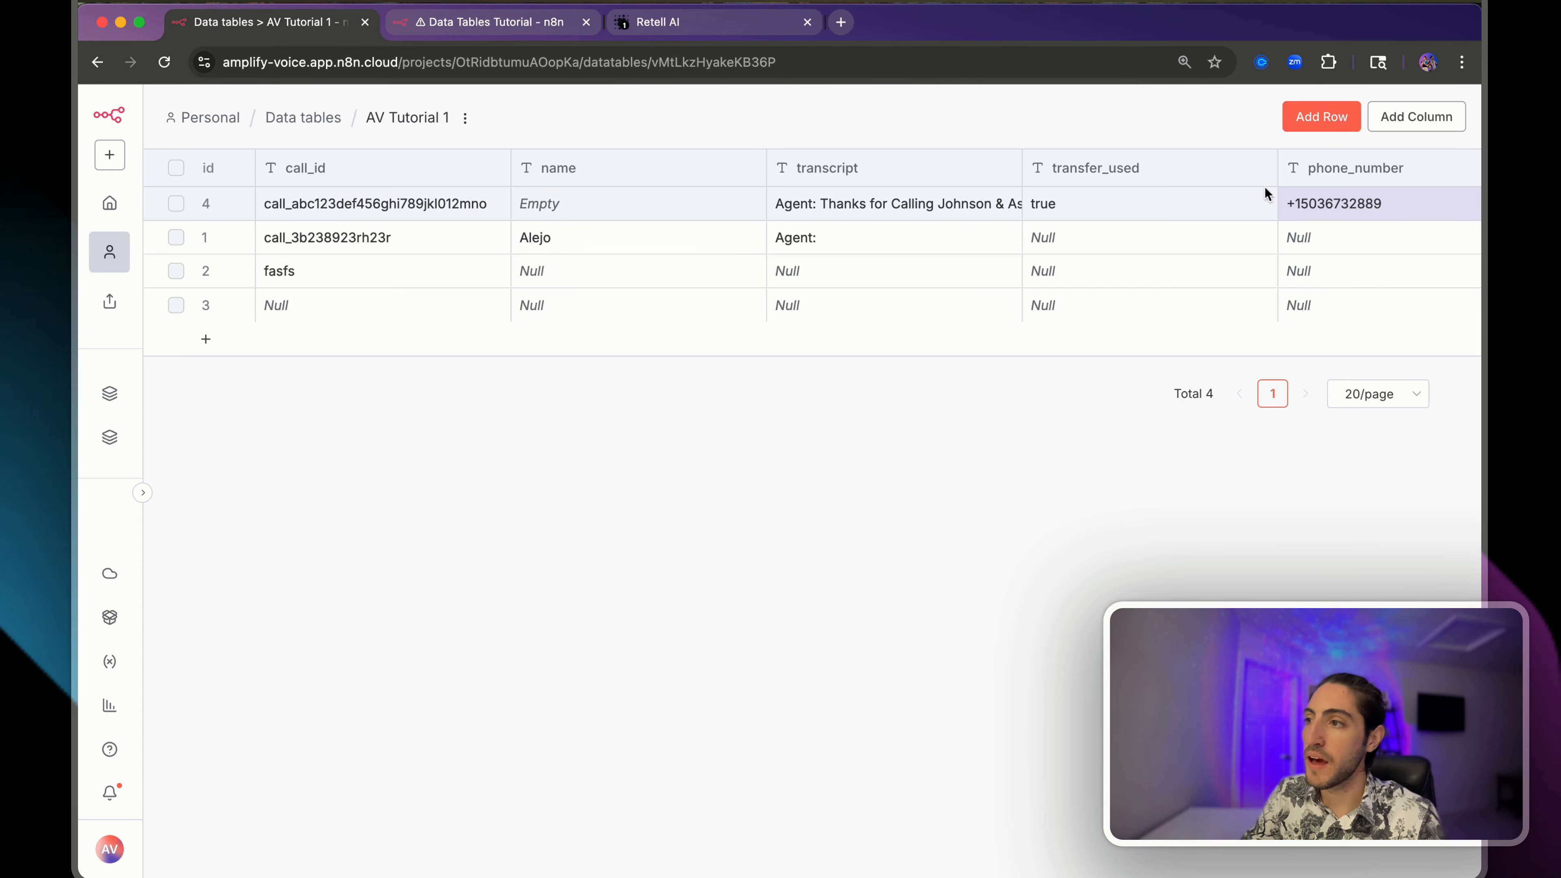
{"action": "left_click", "coordinate": [505, 23]}
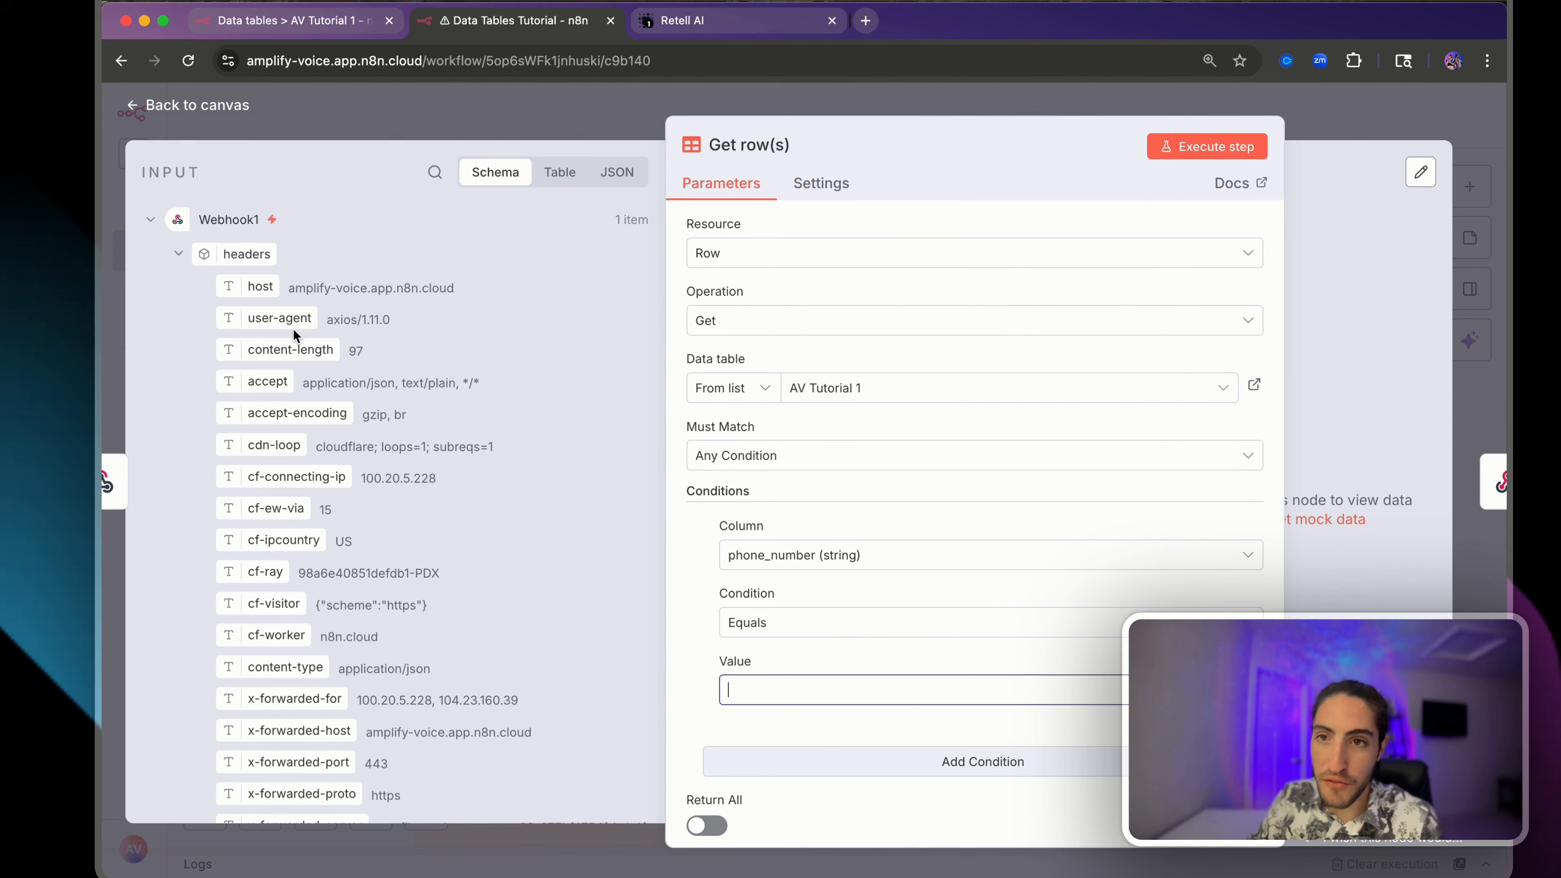
- Map body.call_inbound.from_number into the Get row(s) phone_number Equals condition value
{"action": "left_click", "coordinate": [178, 257]}
{"action": "left_click", "coordinate": [179, 257]}
{"action": "scroll", "coordinate": [184, 276], "scroll_direction": "down", "scroll_amount": 10}
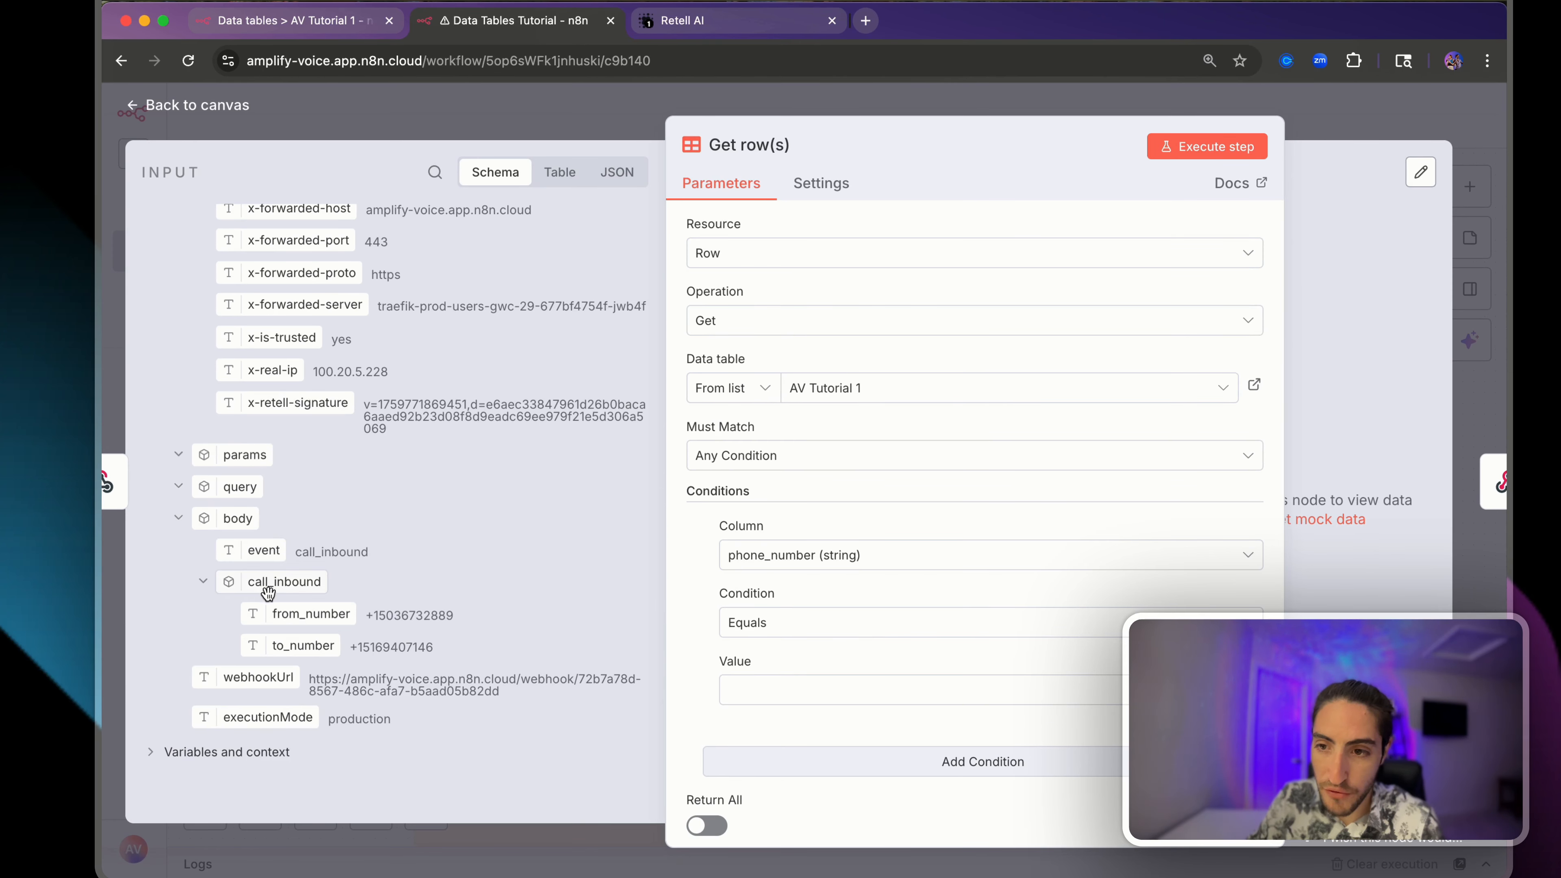
{"action": "left_click_drag", "start_coordinate": [282, 614], "coordinate": [769, 688]}
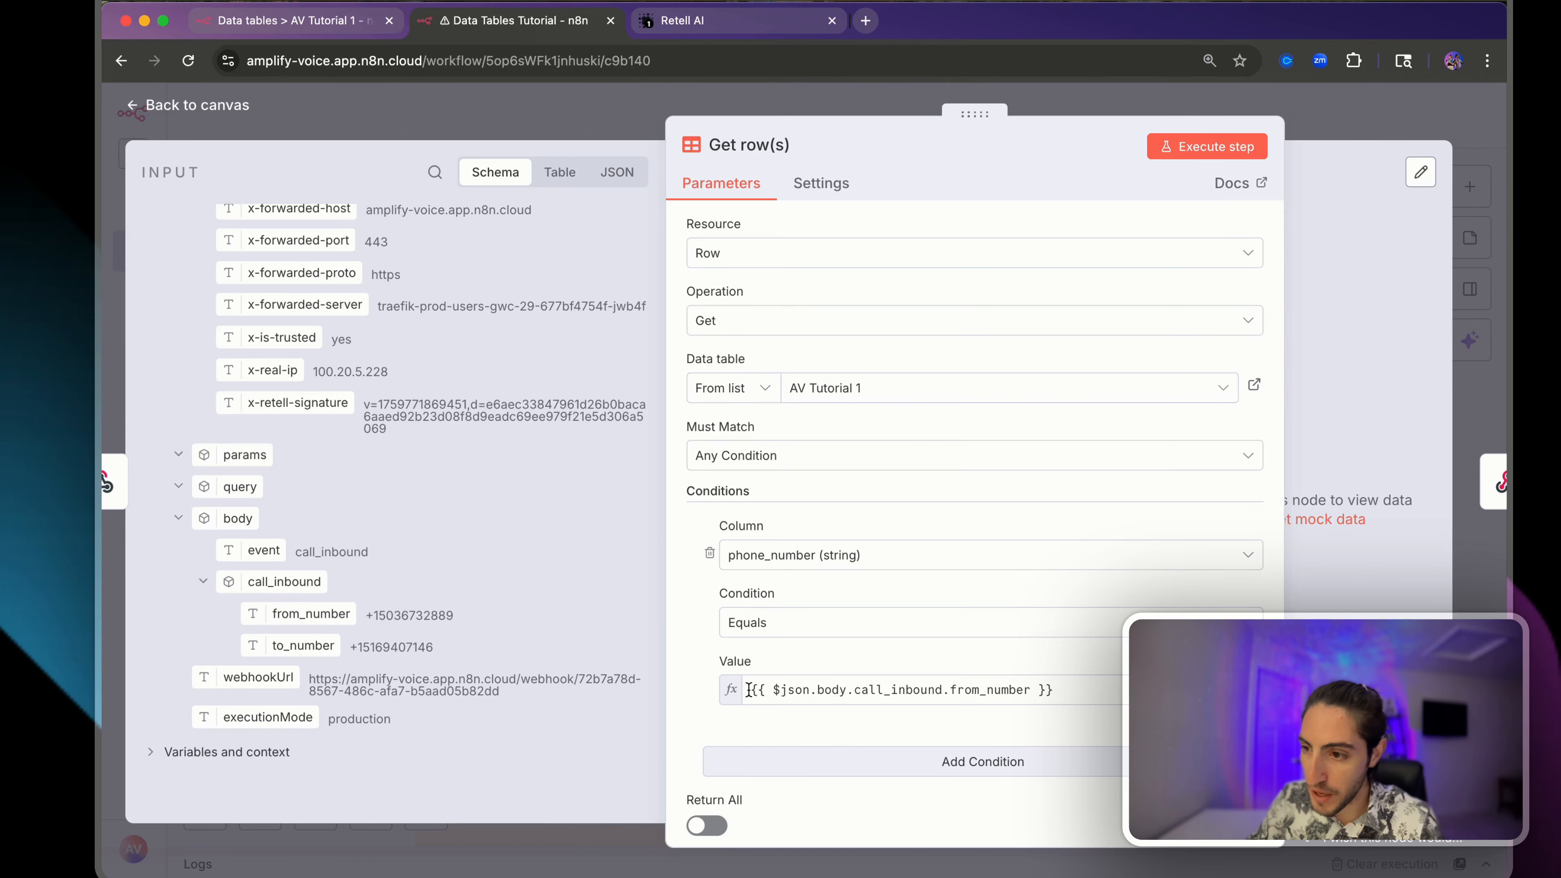
{"action": "left_click_drag", "start_coordinate": [906, 687], "coordinate": [907, 673]}
- Execute Get row(s) and confirm it returns row 4 with its call_id and transcript
{"action": "left_click", "coordinate": [1219, 146]}
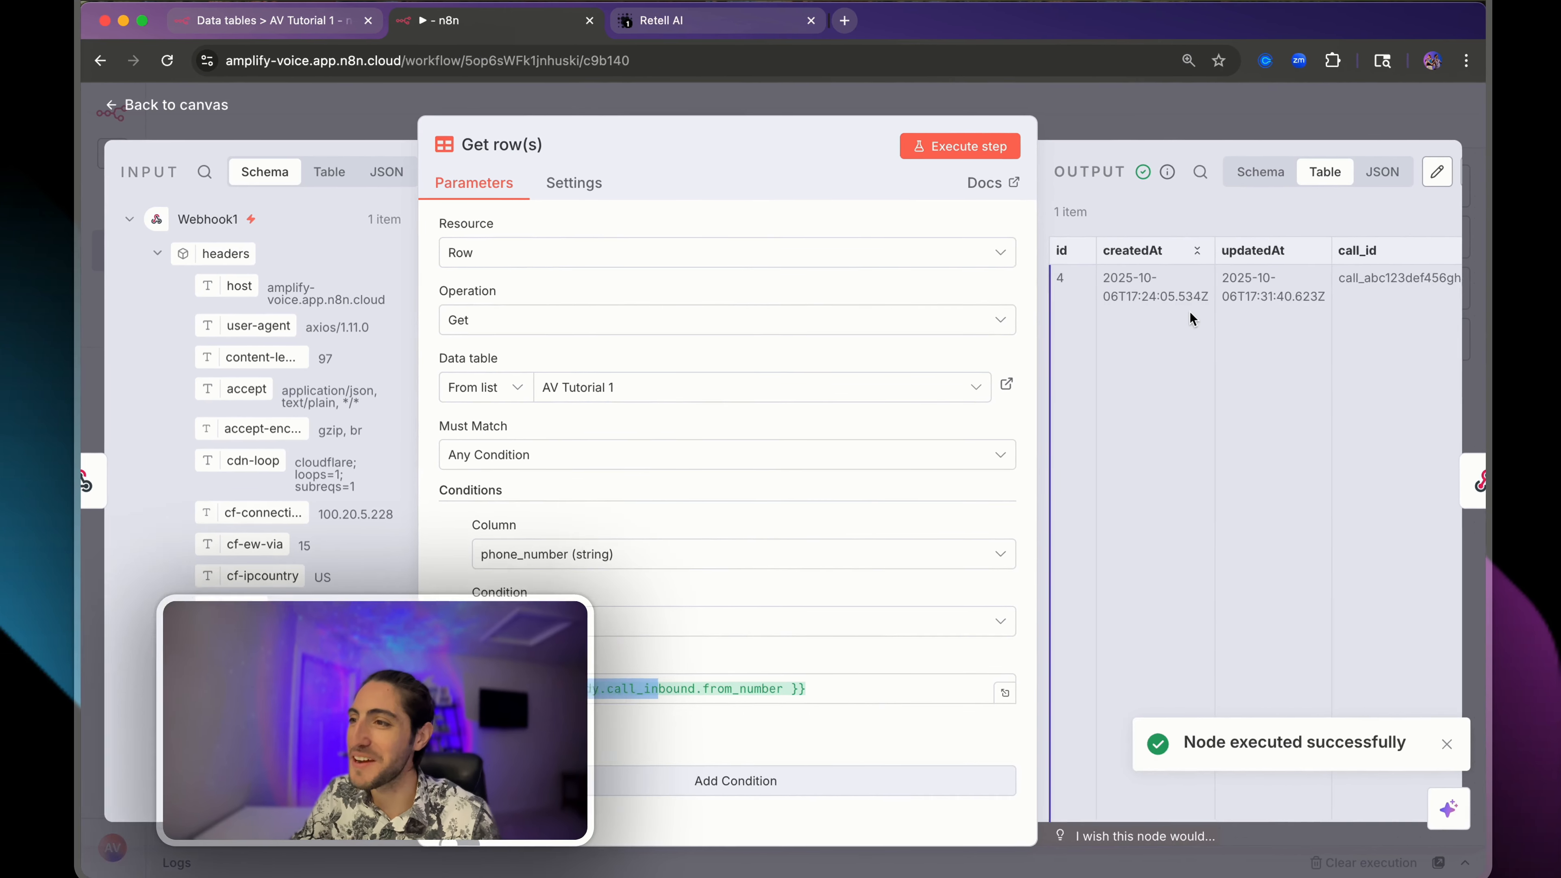
{"action": "scroll", "coordinate": [1100, 272], "scroll_direction": "right", "scroll_amount": 5}
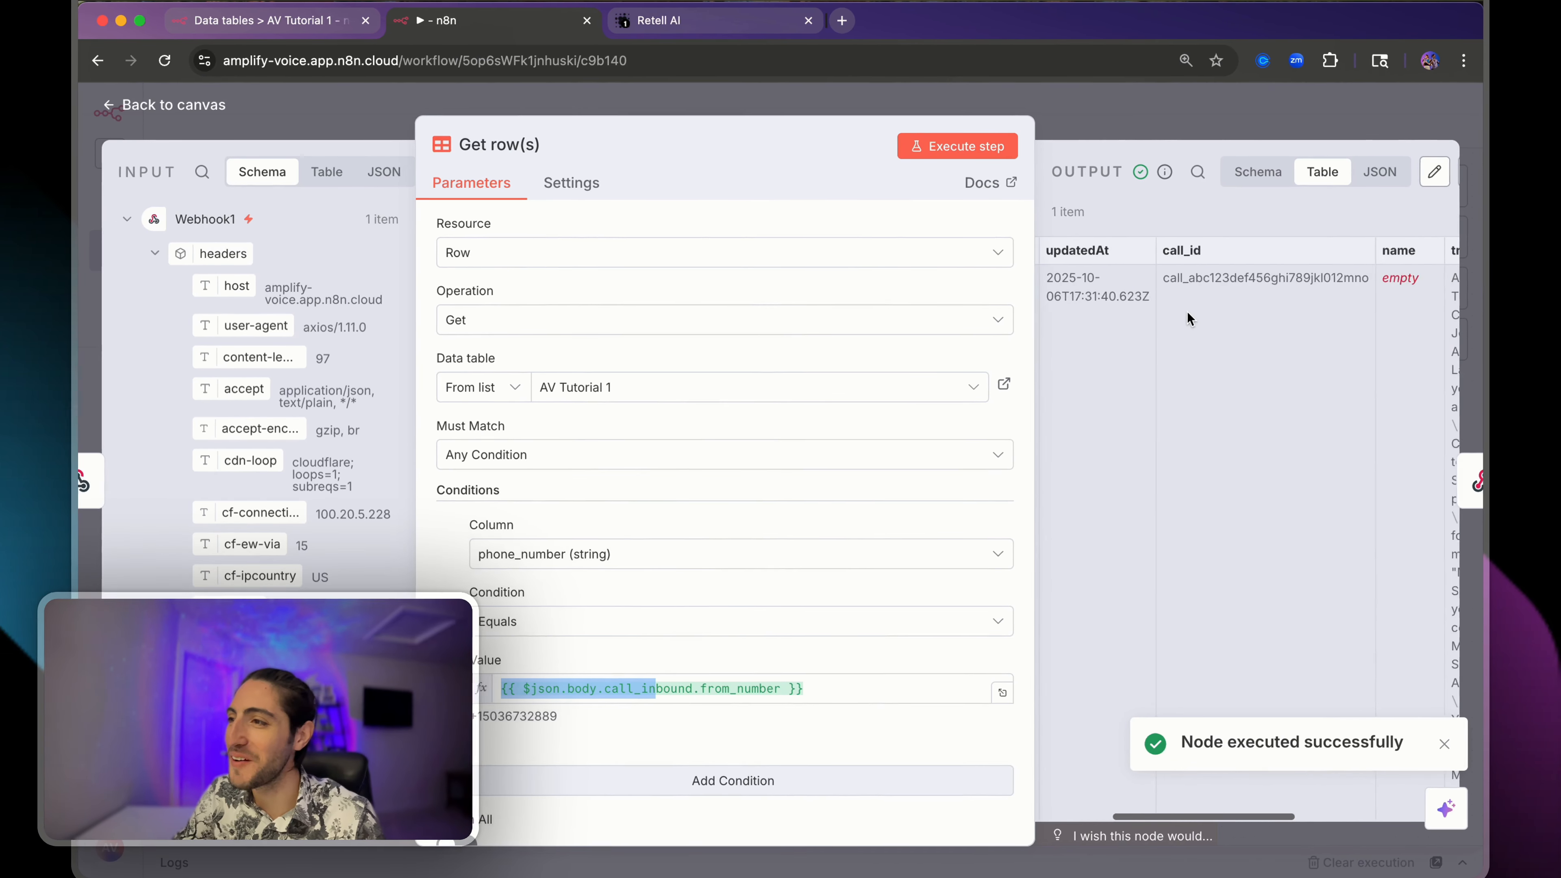
{"action": "double_click", "coordinate": [1076, 277]}
{"action": "scroll", "coordinate": [1106, 277], "scroll_direction": "right", "scroll_amount": 3}
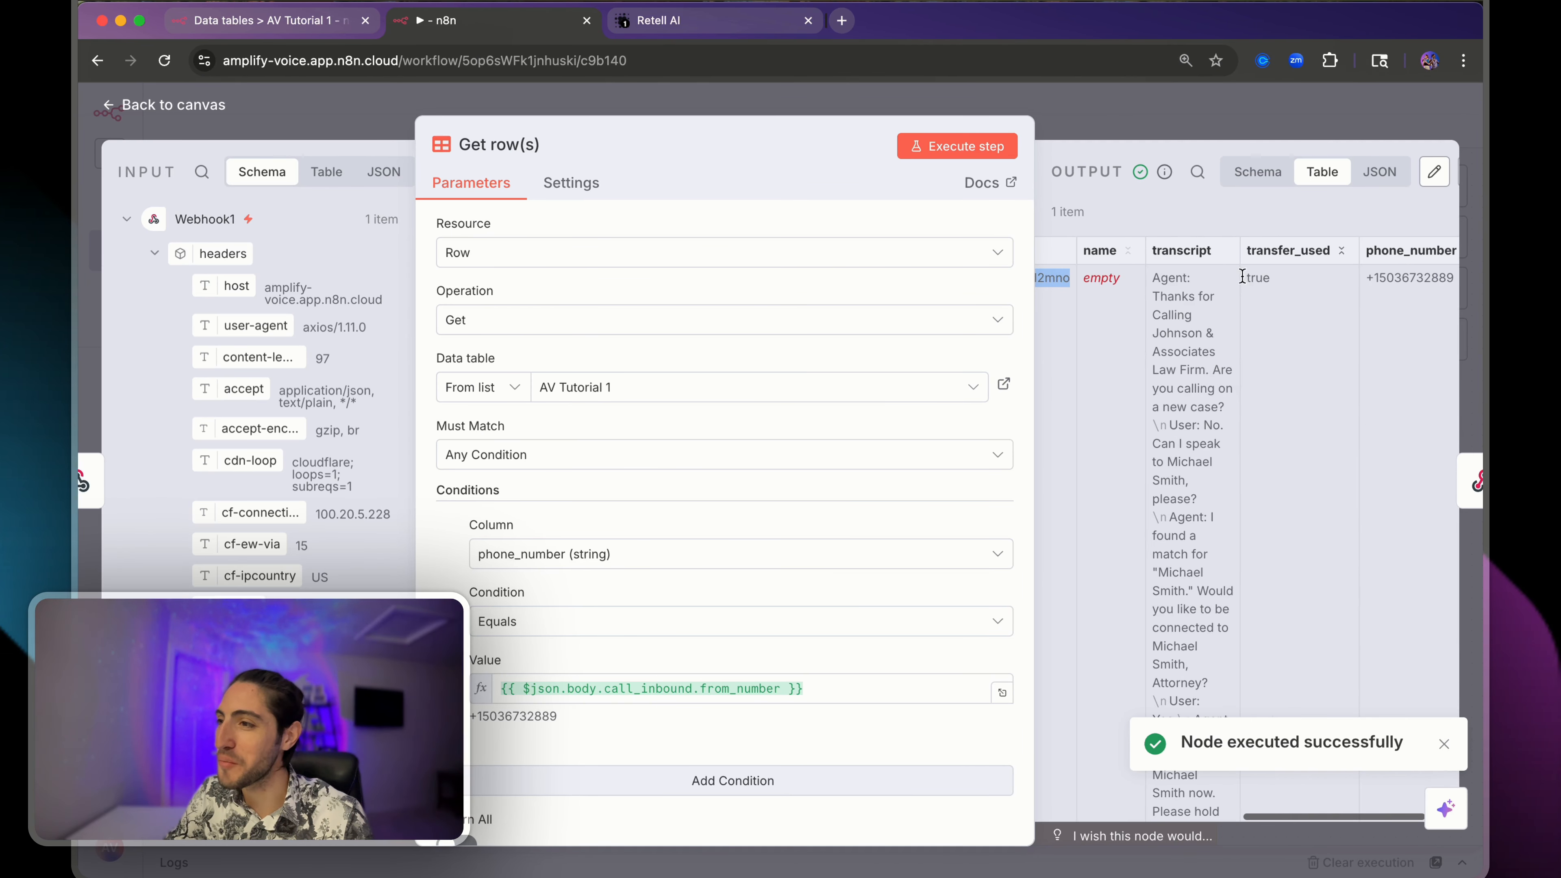
{"action": "left_click_drag", "start_coordinate": [1153, 277], "coordinate": [1223, 594]}
{"action": "left_click", "coordinate": [1223, 594]}
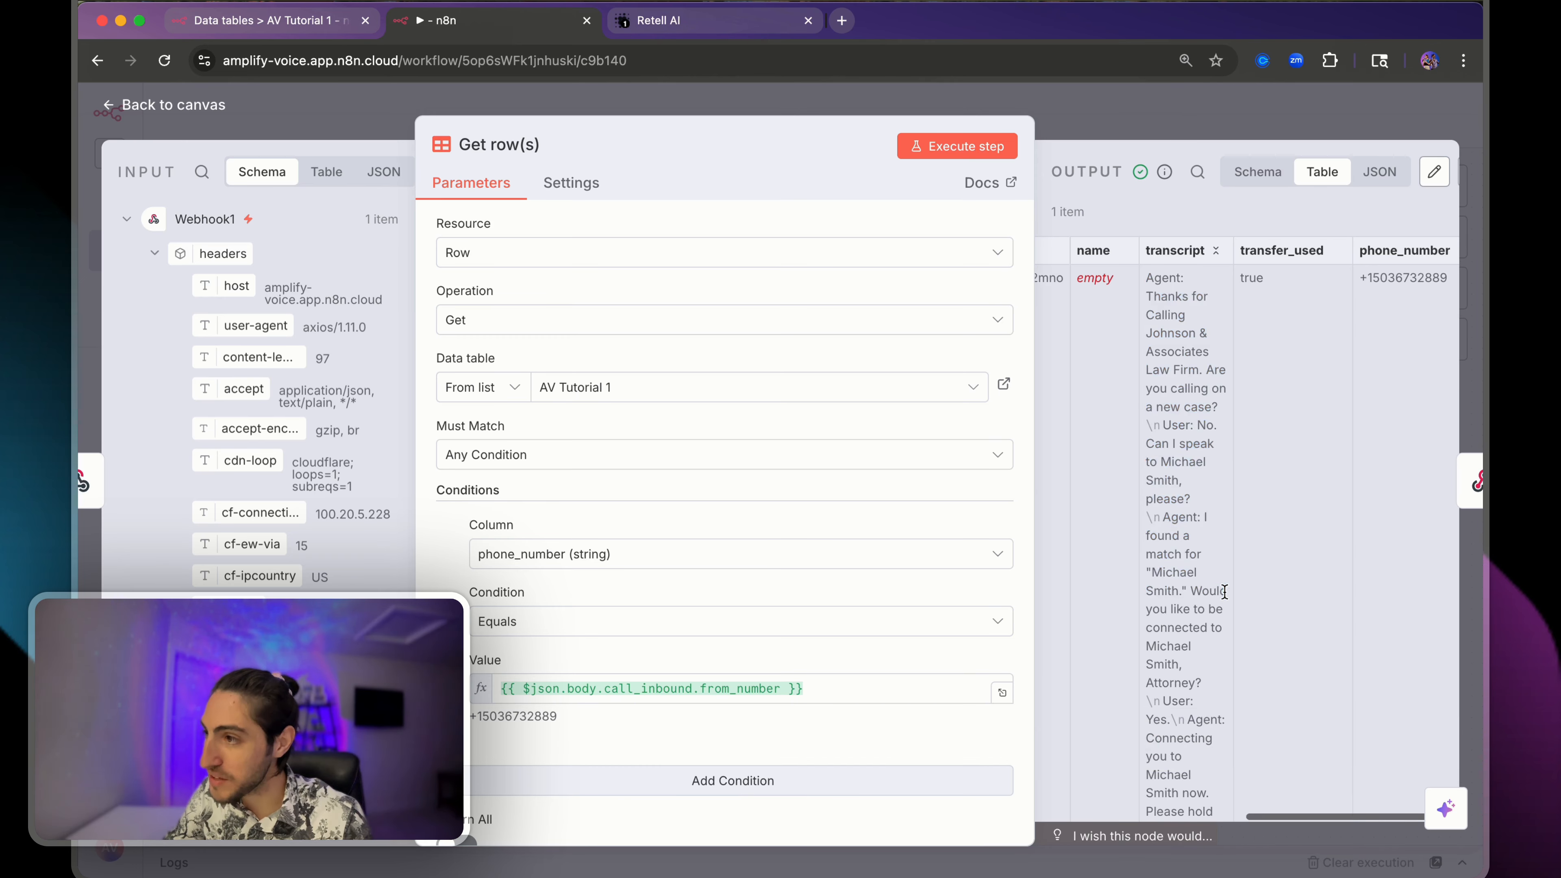
{"action": "scroll", "coordinate": [1223, 594], "scroll_direction": "right", "scroll_amount": 1}
{"action": "left_click_drag", "start_coordinate": [1113, 278], "coordinate": [1163, 657]}
{"action": "left_click", "coordinate": [1163, 657]}
{"action": "left_click_drag", "start_coordinate": [725, 118], "coordinate": [514, 118]}
{"action": "scroll", "coordinate": [1175, 406], "scroll_direction": "right", "scroll_amount": 5}
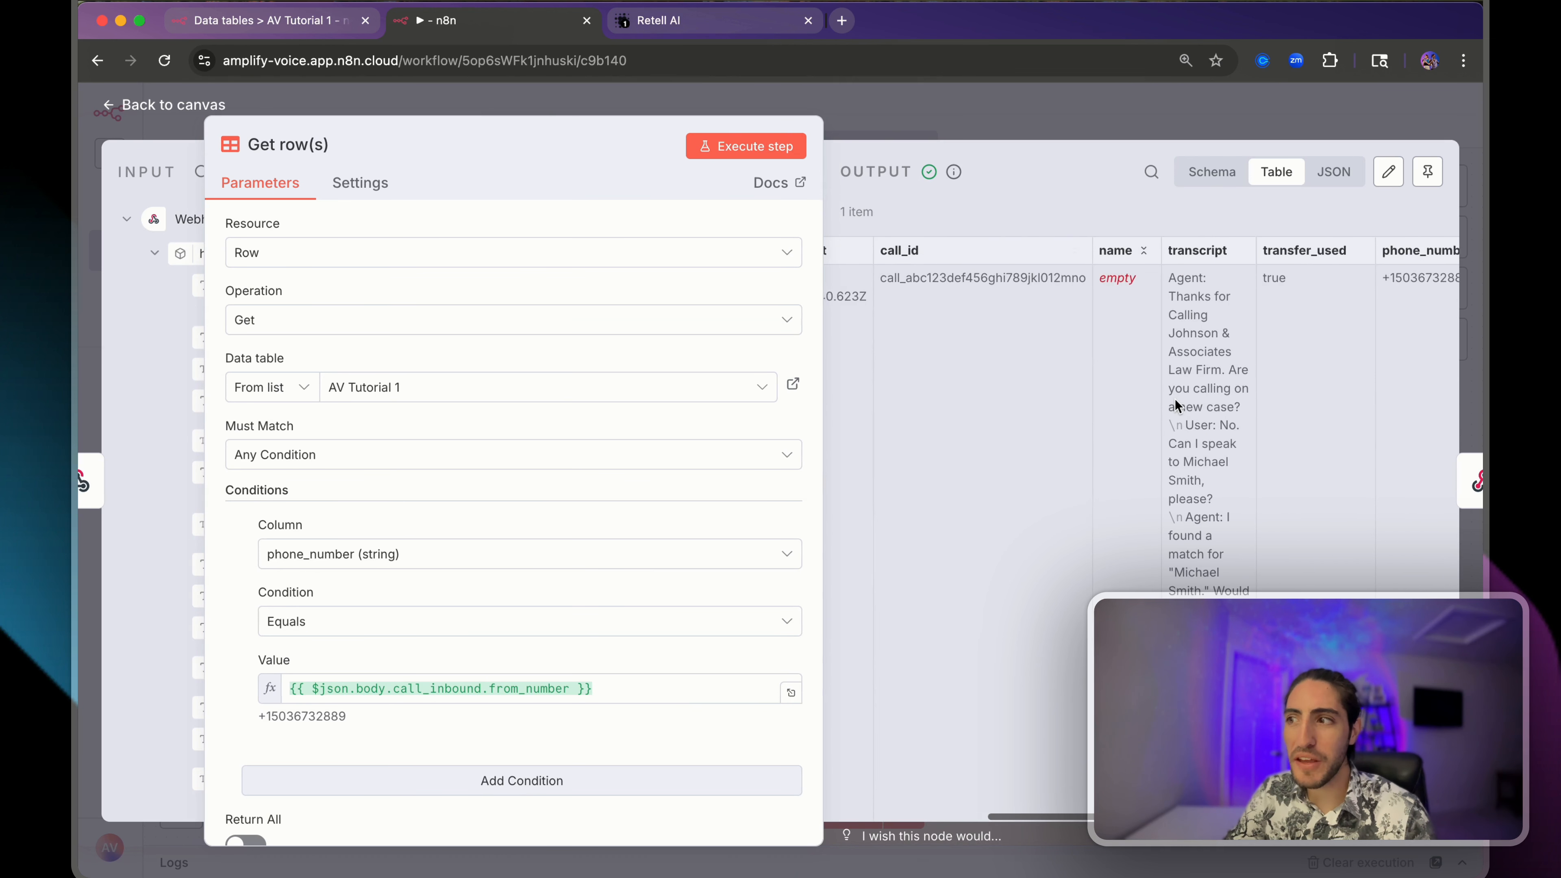
{"action": "left_click", "coordinate": [1122, 120]}
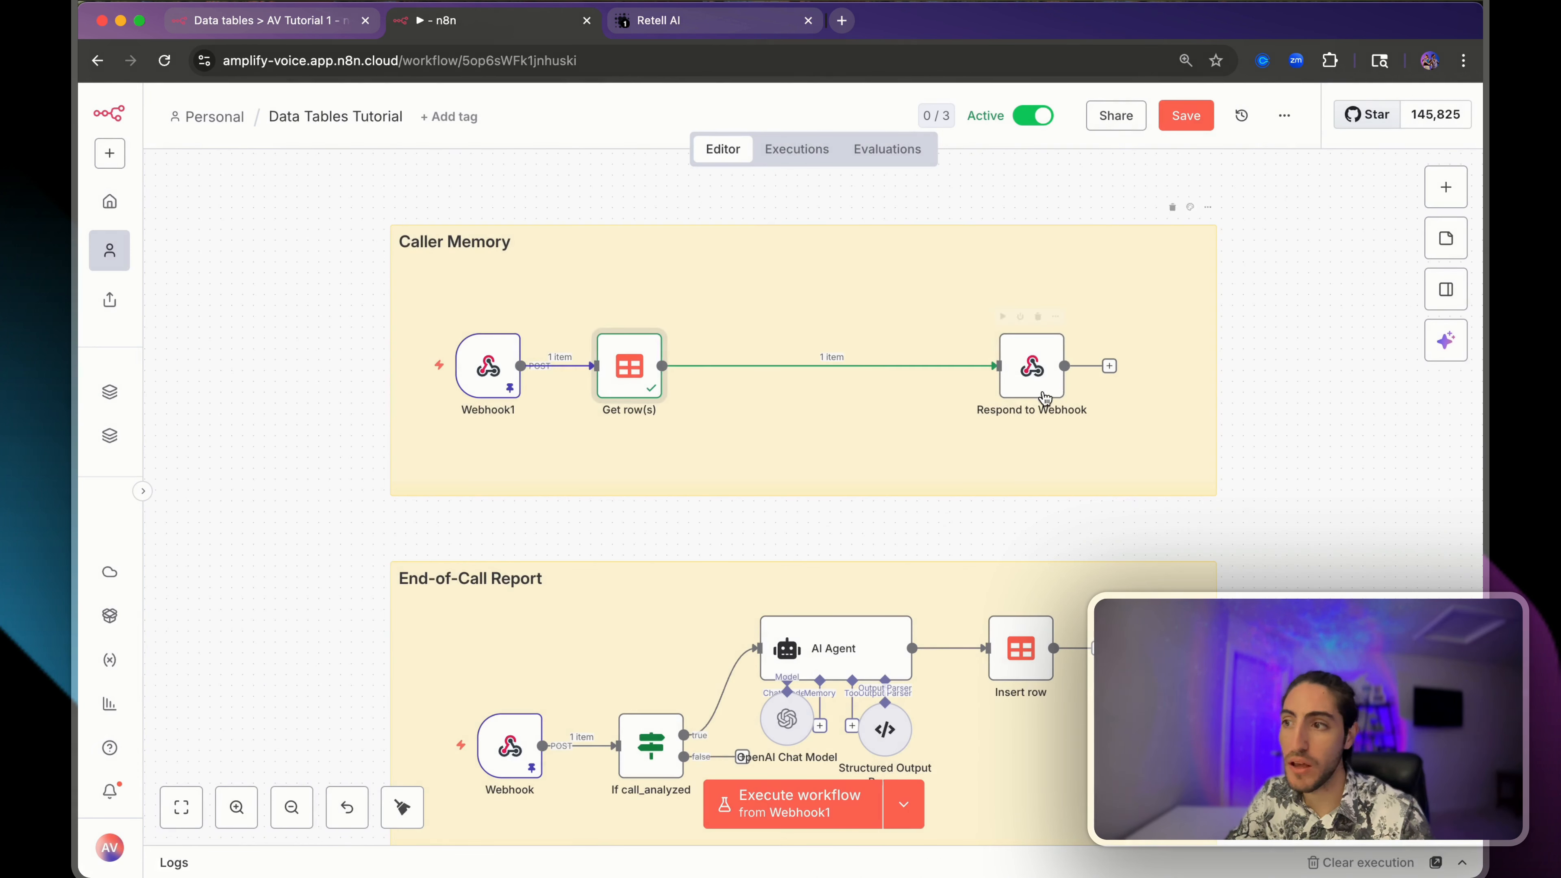
- Open the Respond to Webhook node and inspect its override_agent_id response body
{"action": "left_click", "coordinate": [1044, 393]}
{"action": "double_click", "coordinate": [1031, 366]}
{"action": "double_click", "coordinate": [355, 468]}
- Copy the agent ID from the Retell agent page's web address
{"action": "left_click", "coordinate": [673, 22]}
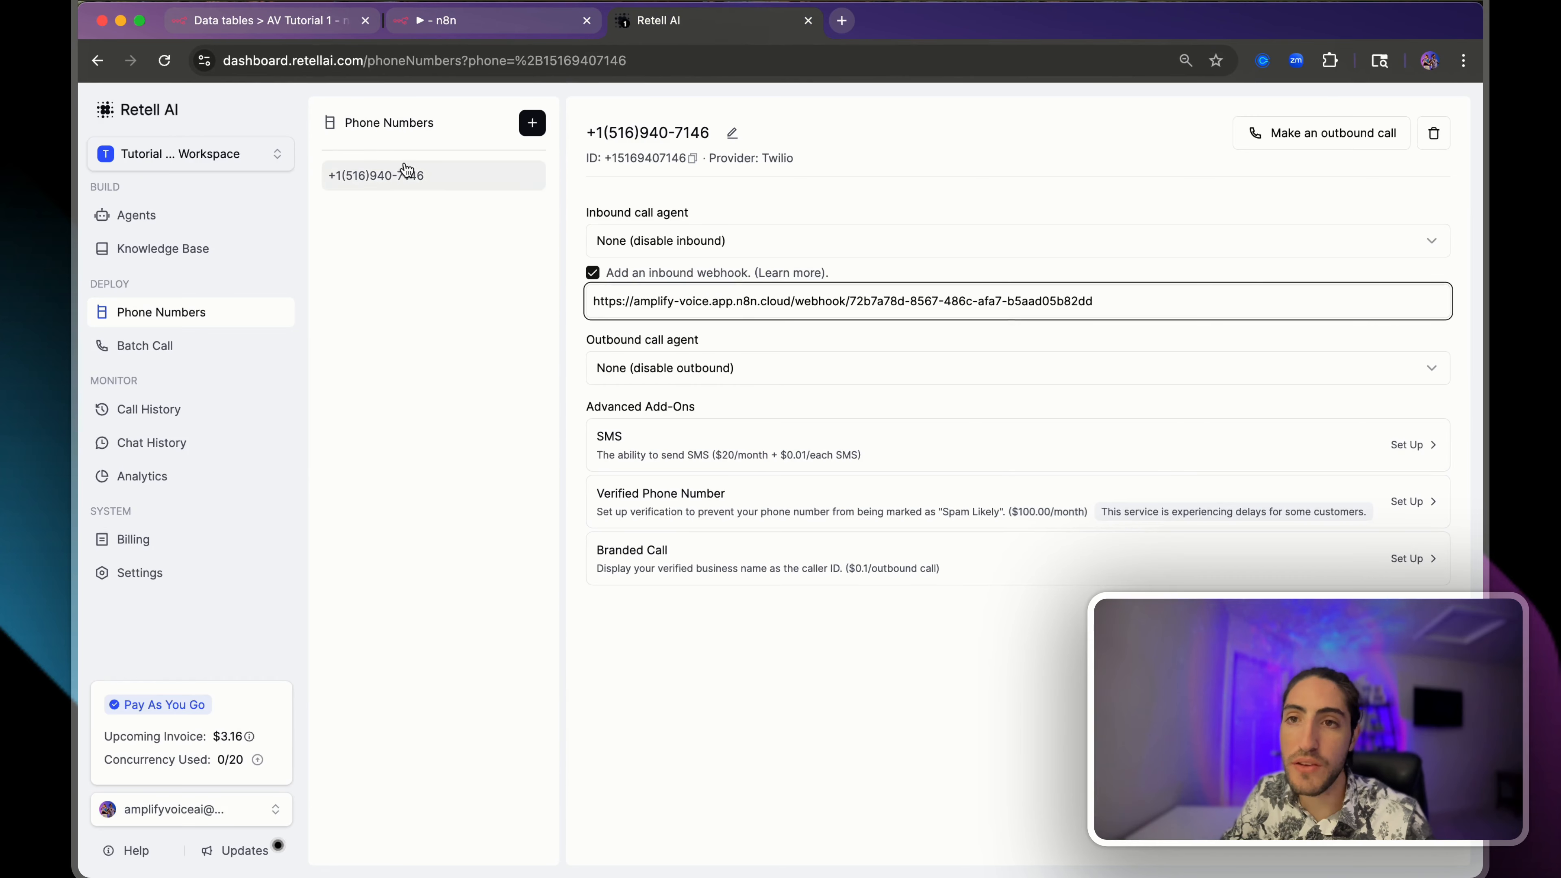
{"action": "left_click", "coordinate": [98, 60]}
{"action": "left_click", "coordinate": [97, 60]}
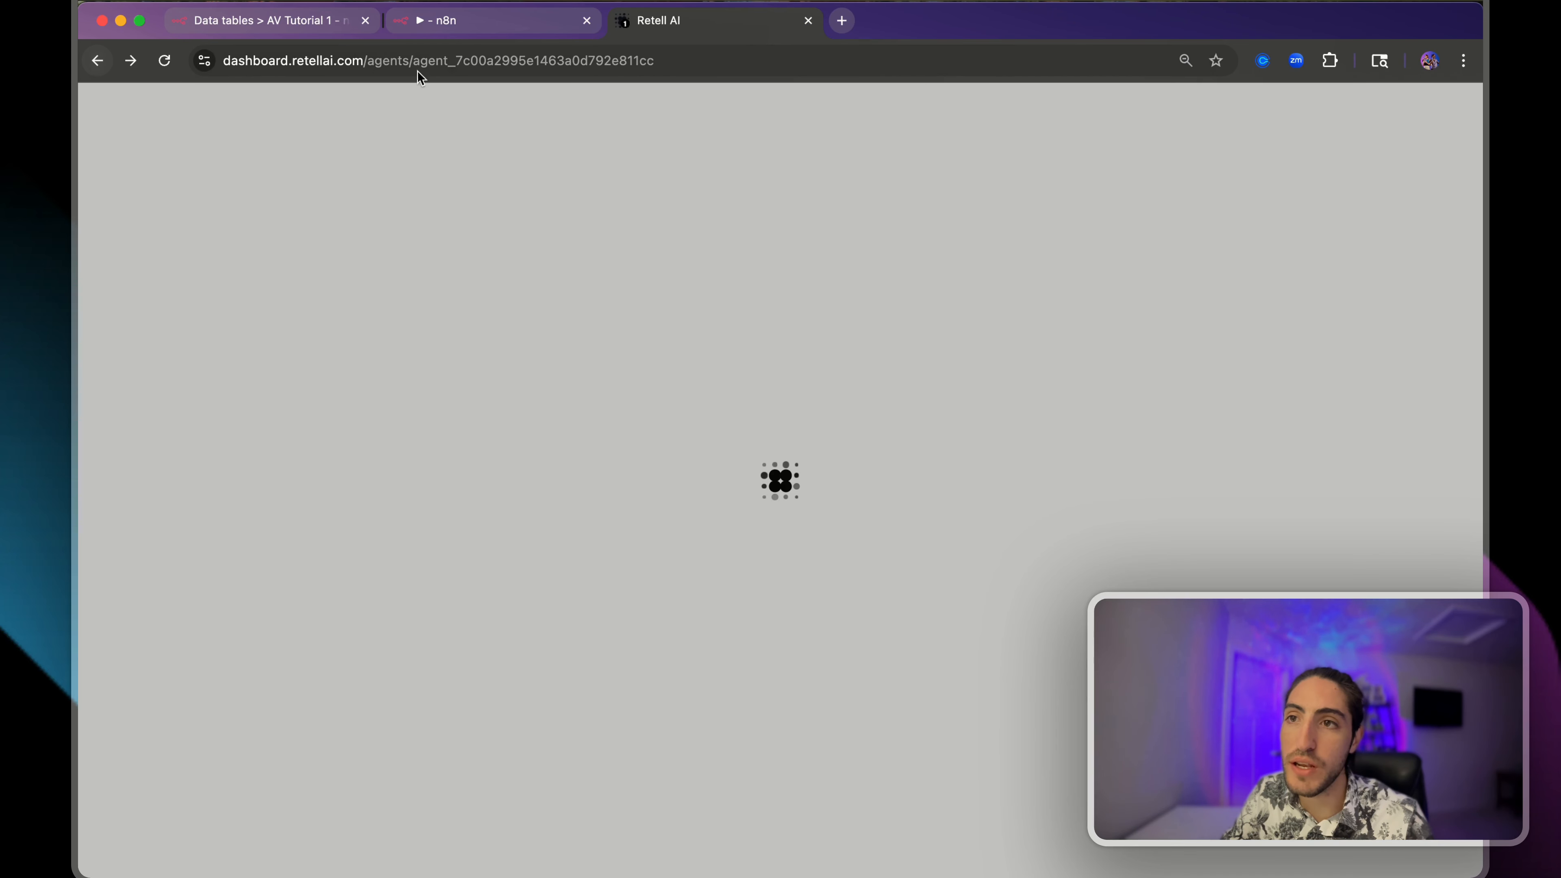
{"action": "left_click", "coordinate": [463, 62]}
{"action": "double_click", "coordinate": [502, 60]}
{"action": "key", "text": "ctrl+c"}
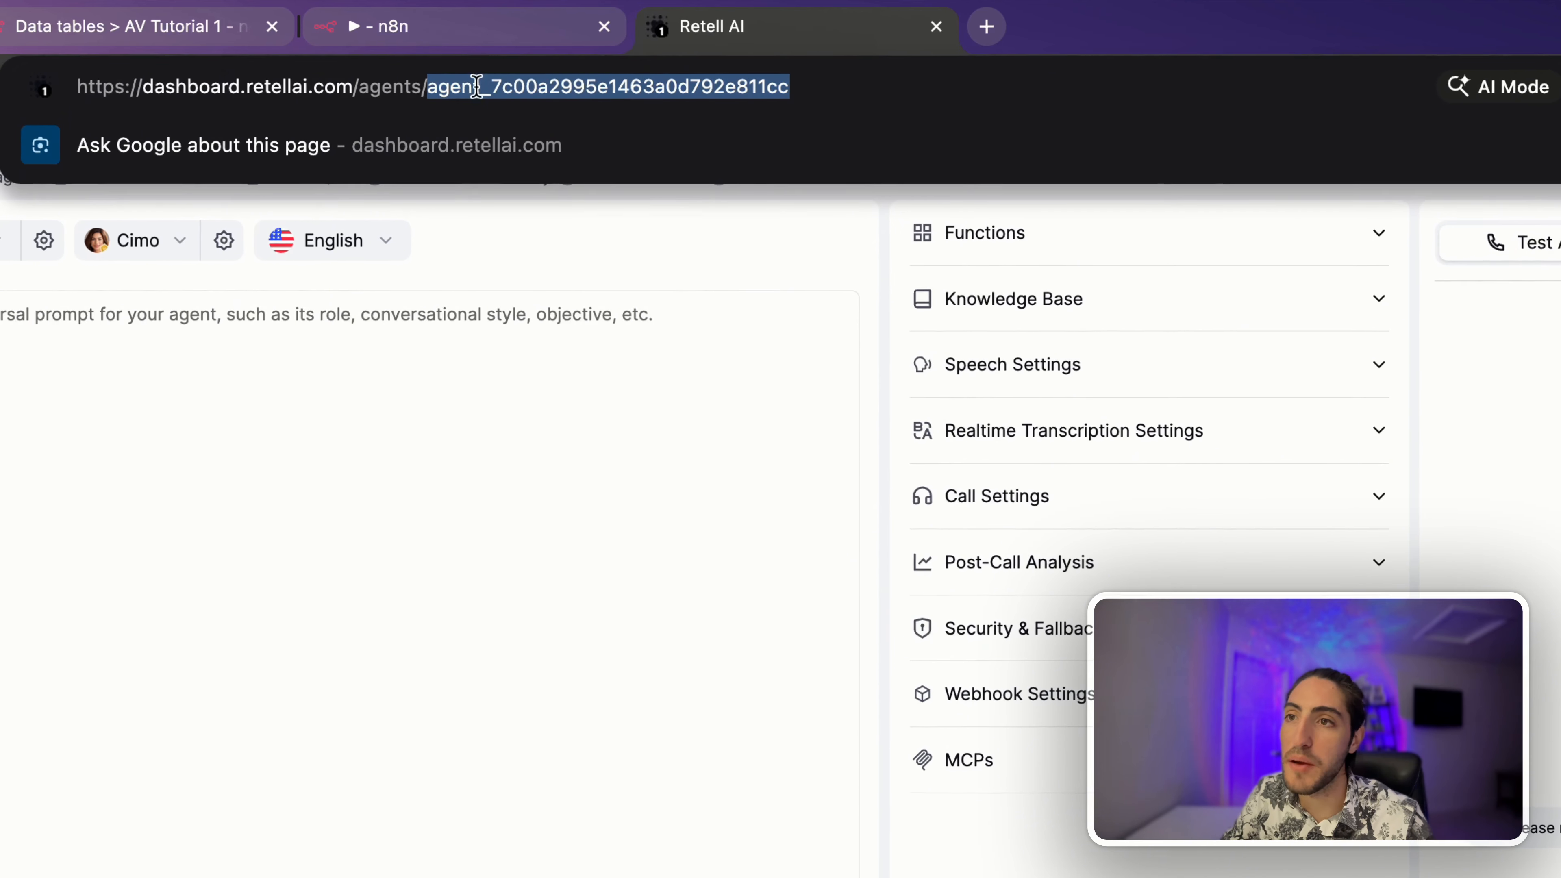
{"action": "left_click", "coordinate": [427, 32]}
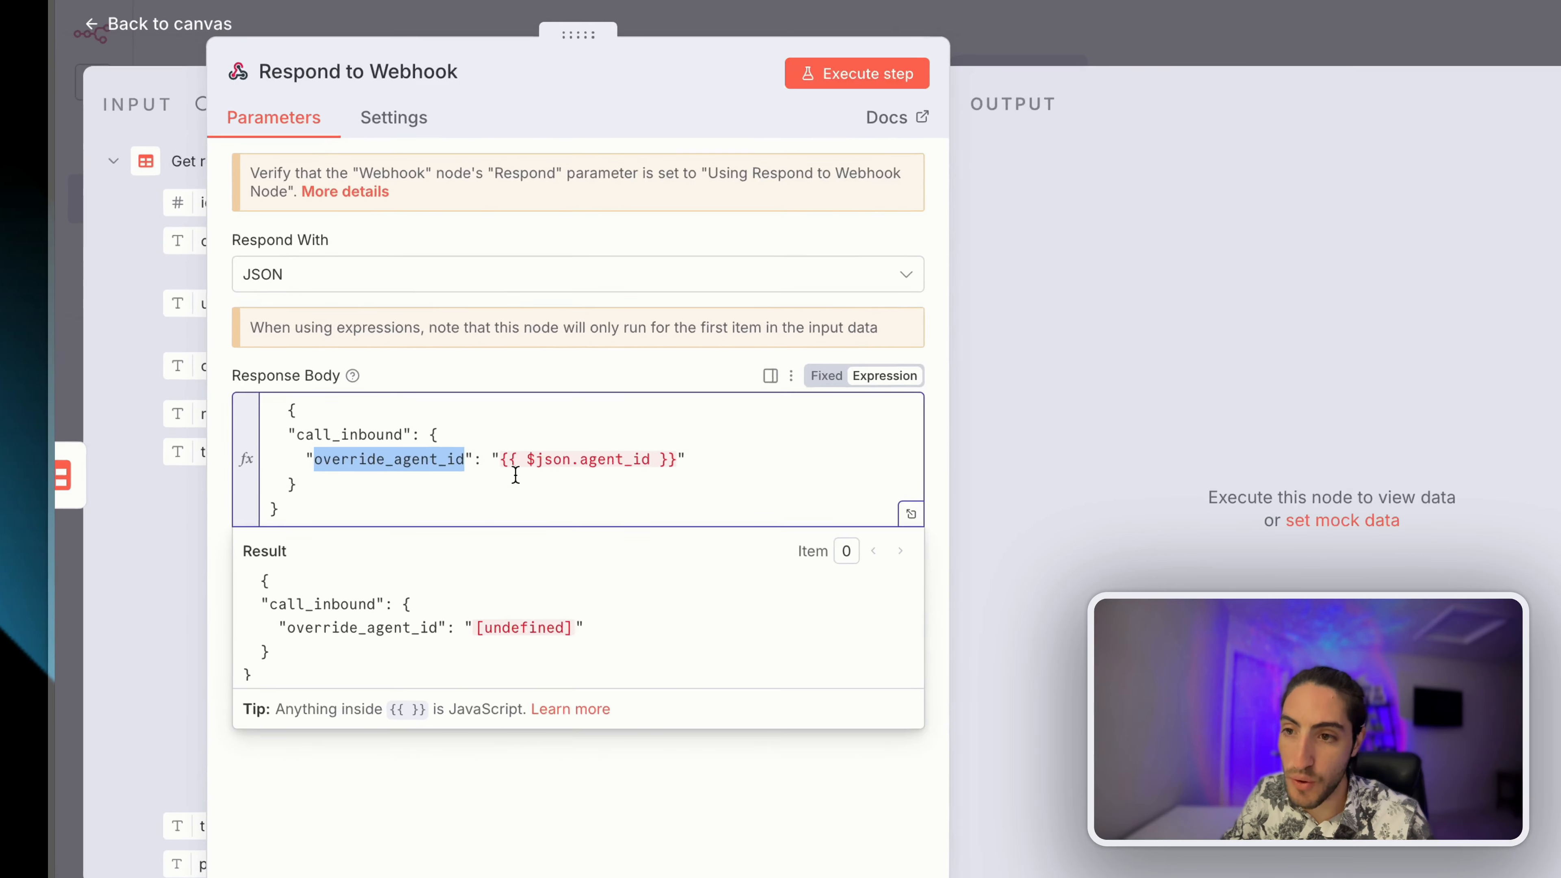
- Replace {{ $json.agent_id }} in the response body with the pasted agent ID
{"action": "left_click", "coordinate": [515, 475]}
{"action": "right_click", "coordinate": [502, 459]}
{"action": "left_click", "coordinate": [453, 445]}
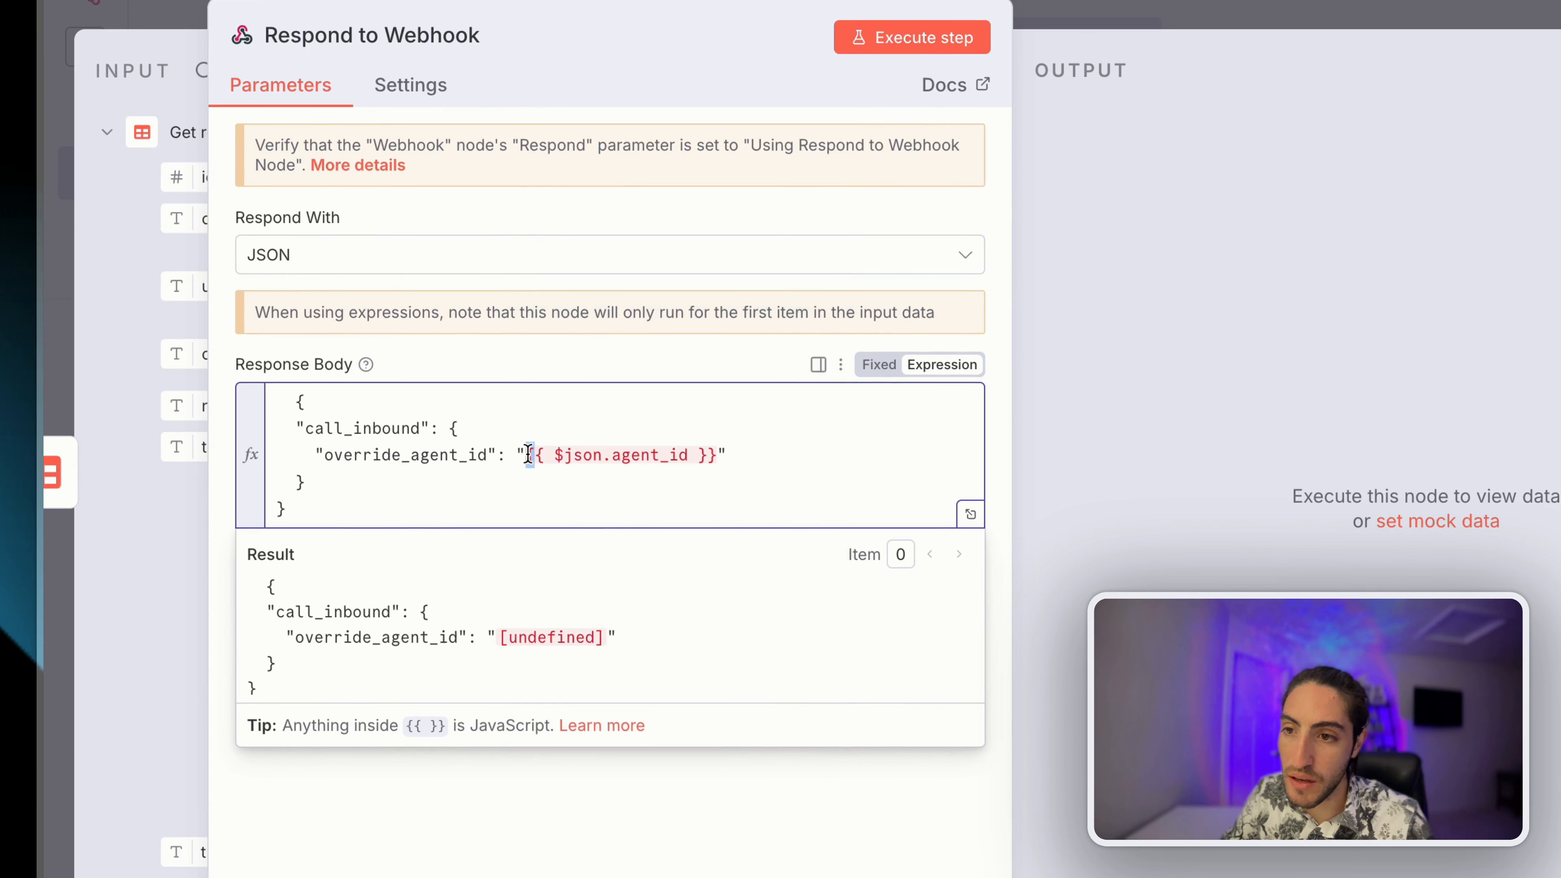
{"action": "left_click_drag", "start_coordinate": [526, 455], "coordinate": [717, 458]}
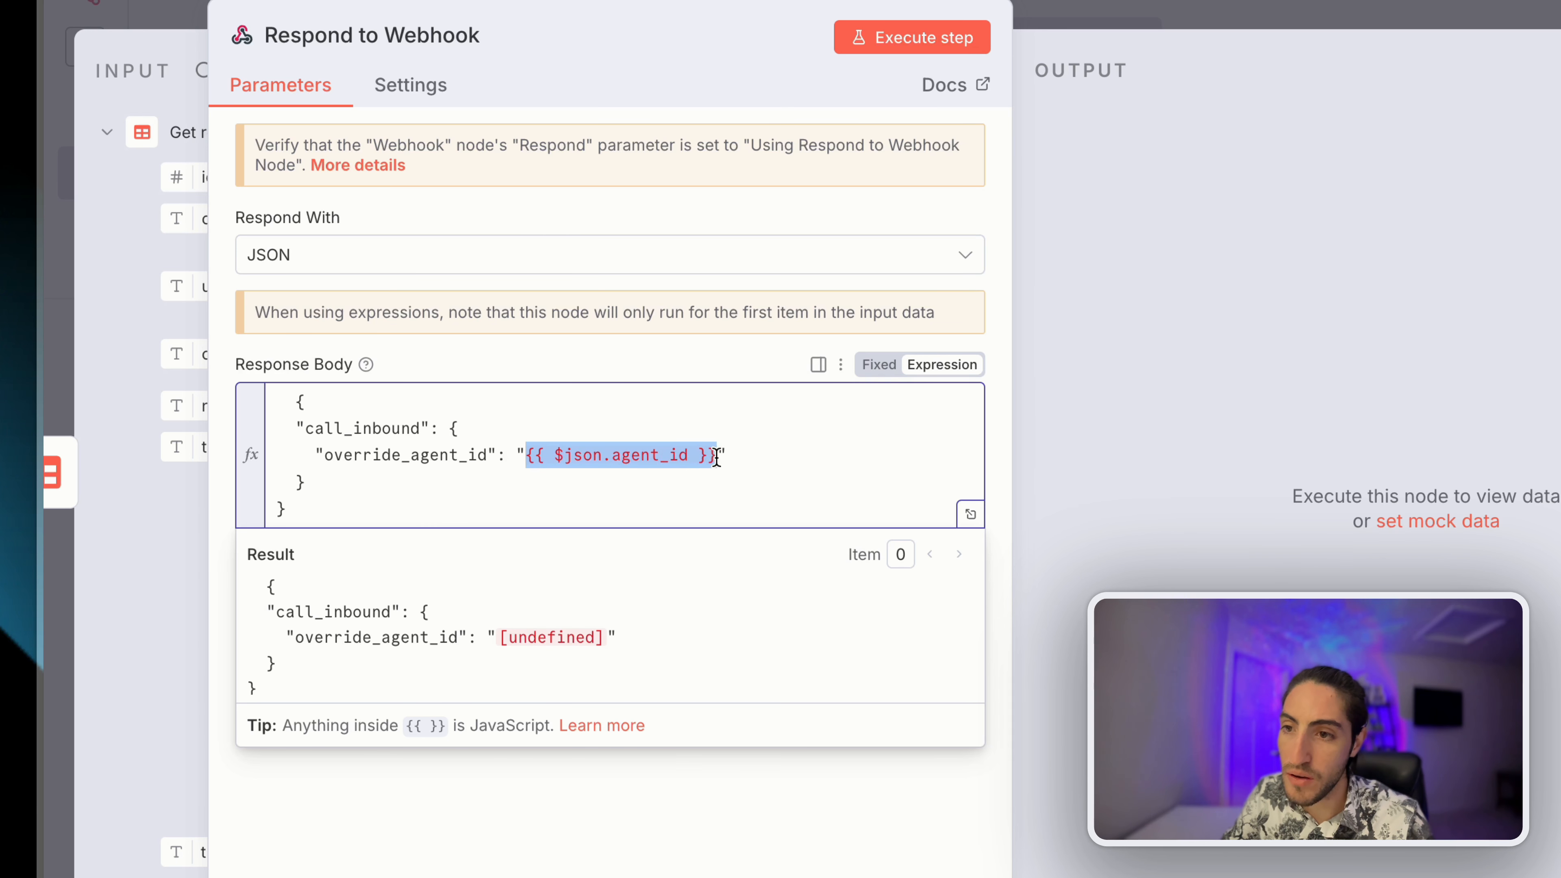
{"action": "key", "text": "ctrl+v"}
{"action": "left_click_drag", "start_coordinate": [535, 456], "coordinate": [801, 460]}
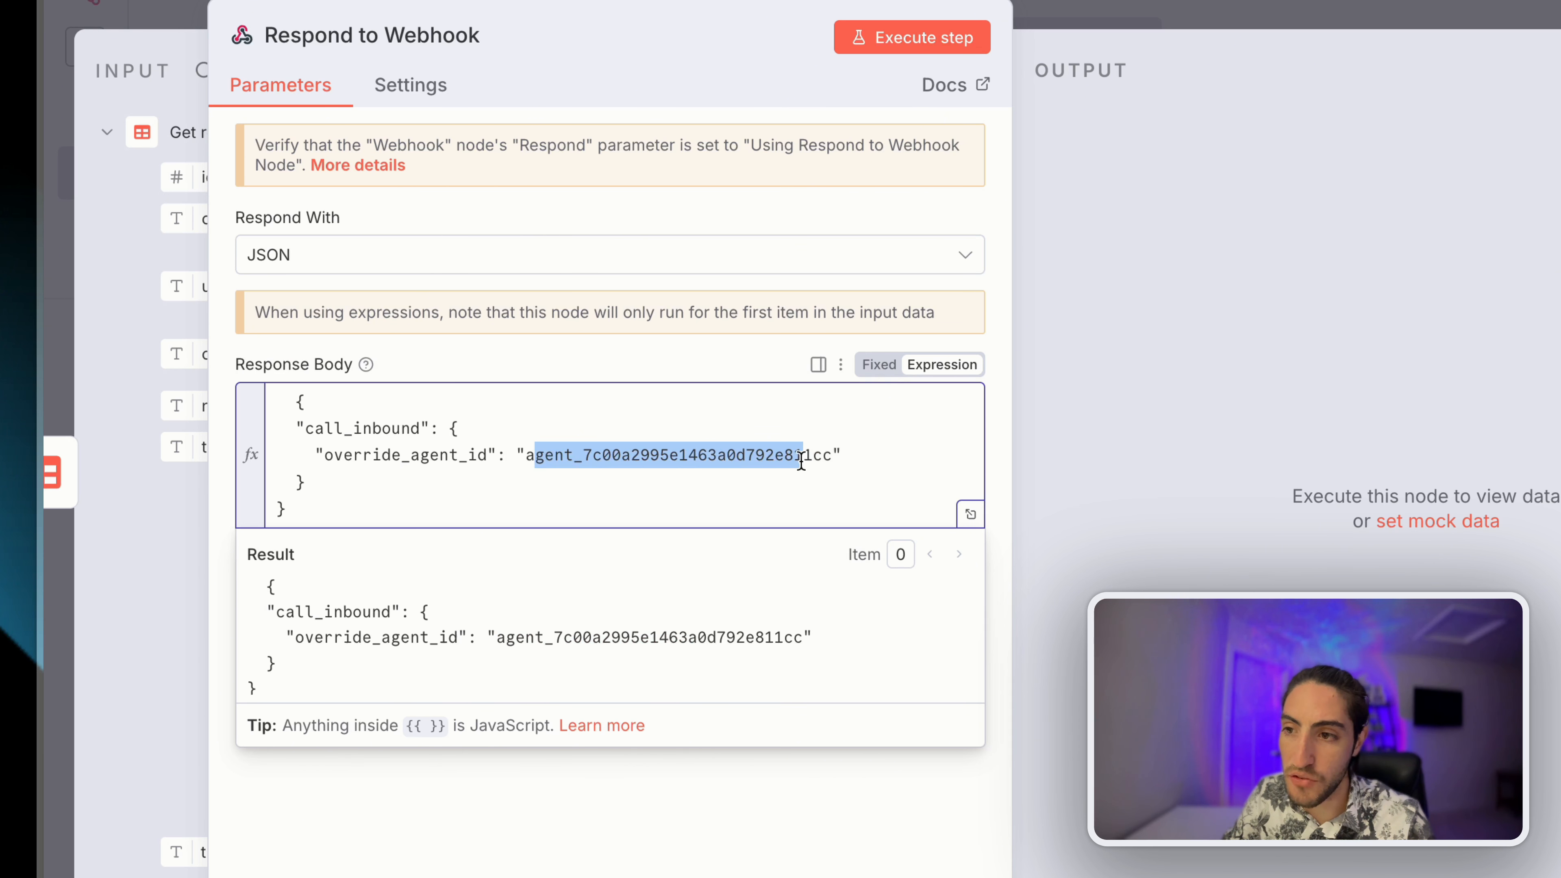
{"action": "left_click", "coordinate": [801, 460]}
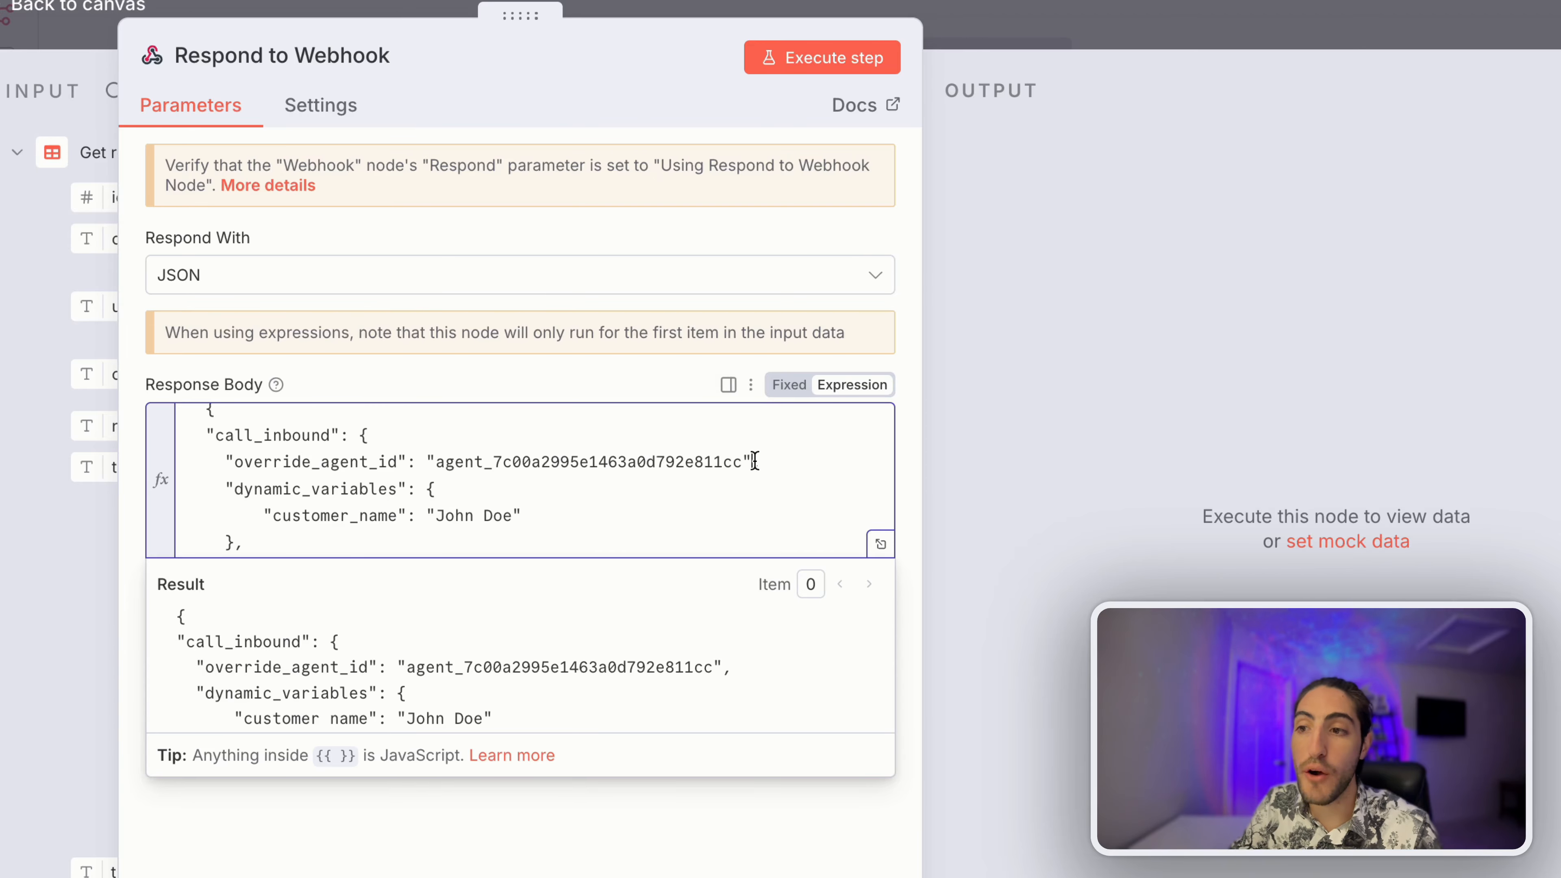
- Add a dynamic_variables block with a sample customer_name and open the larger expression editor
{"action": "left_click_drag", "start_coordinate": [752, 461], "coordinate": [765, 508]}
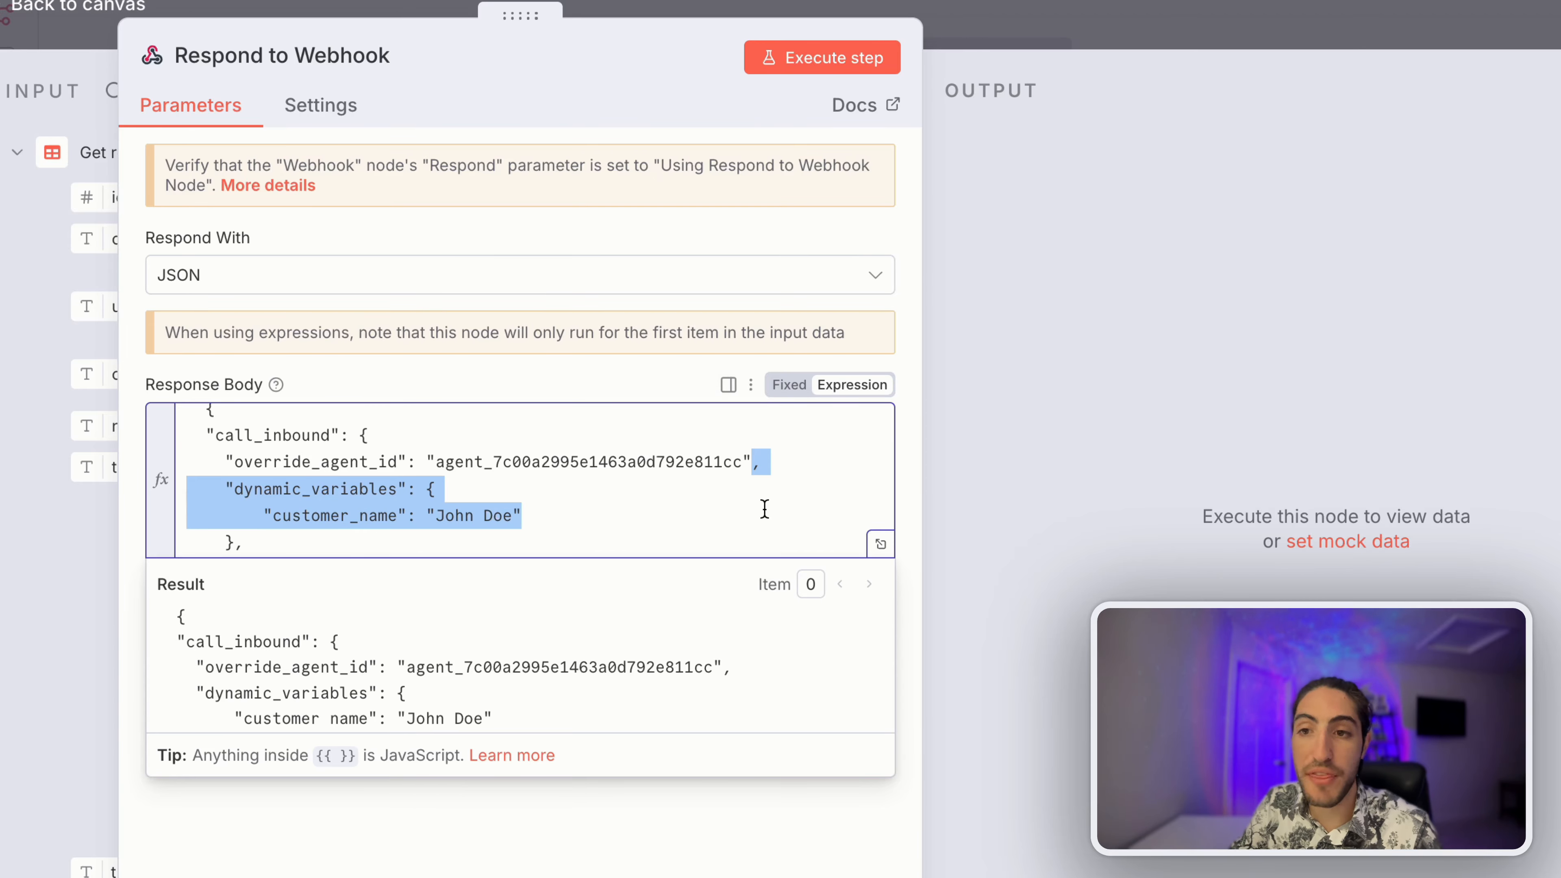
{"action": "scroll", "coordinate": [764, 509], "scroll_direction": "down", "scroll_amount": 2}
{"action": "left_click", "coordinate": [881, 544]}
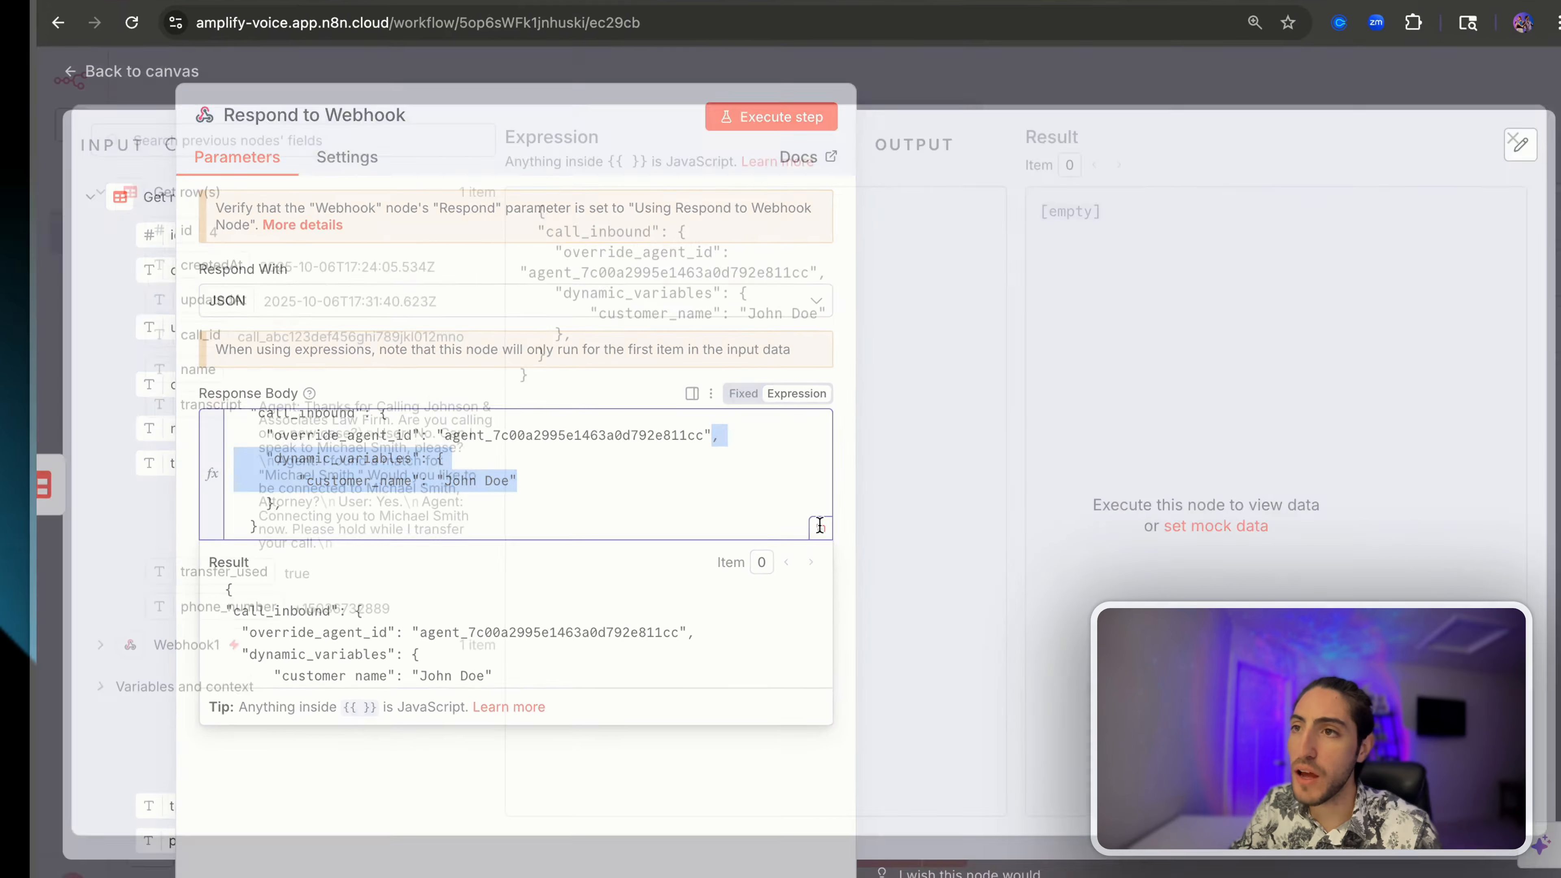
{"action": "left_click", "coordinate": [928, 20]}
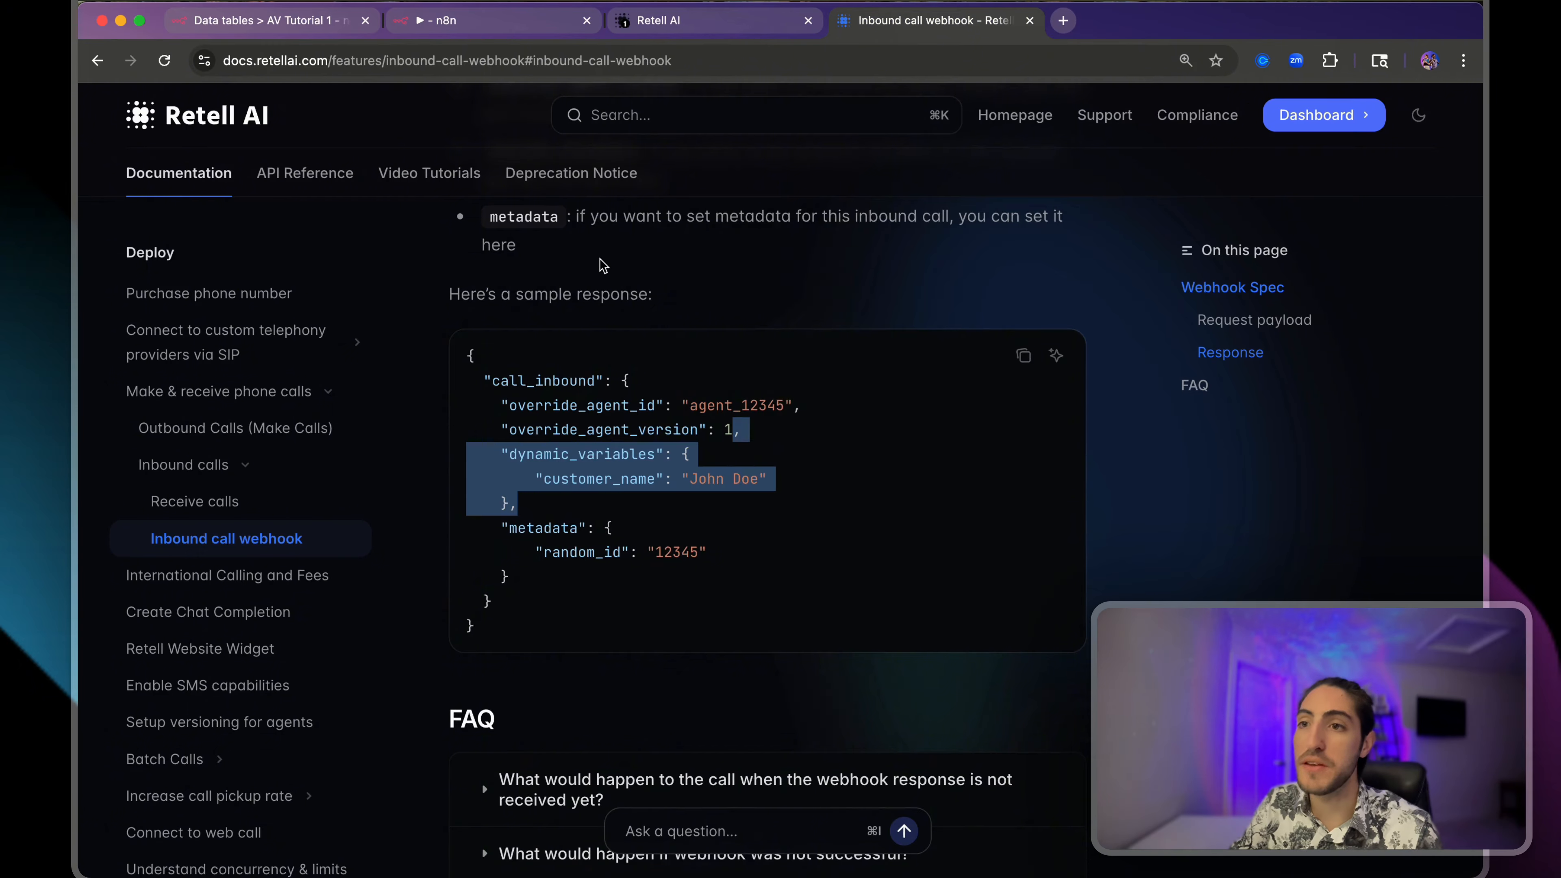
- Review the docs' sample call_inbound response: override_agent_id, override_agent_version and dynamic_variables
{"action": "scroll", "coordinate": [600, 260], "scroll_direction": "up", "scroll_amount": 15}
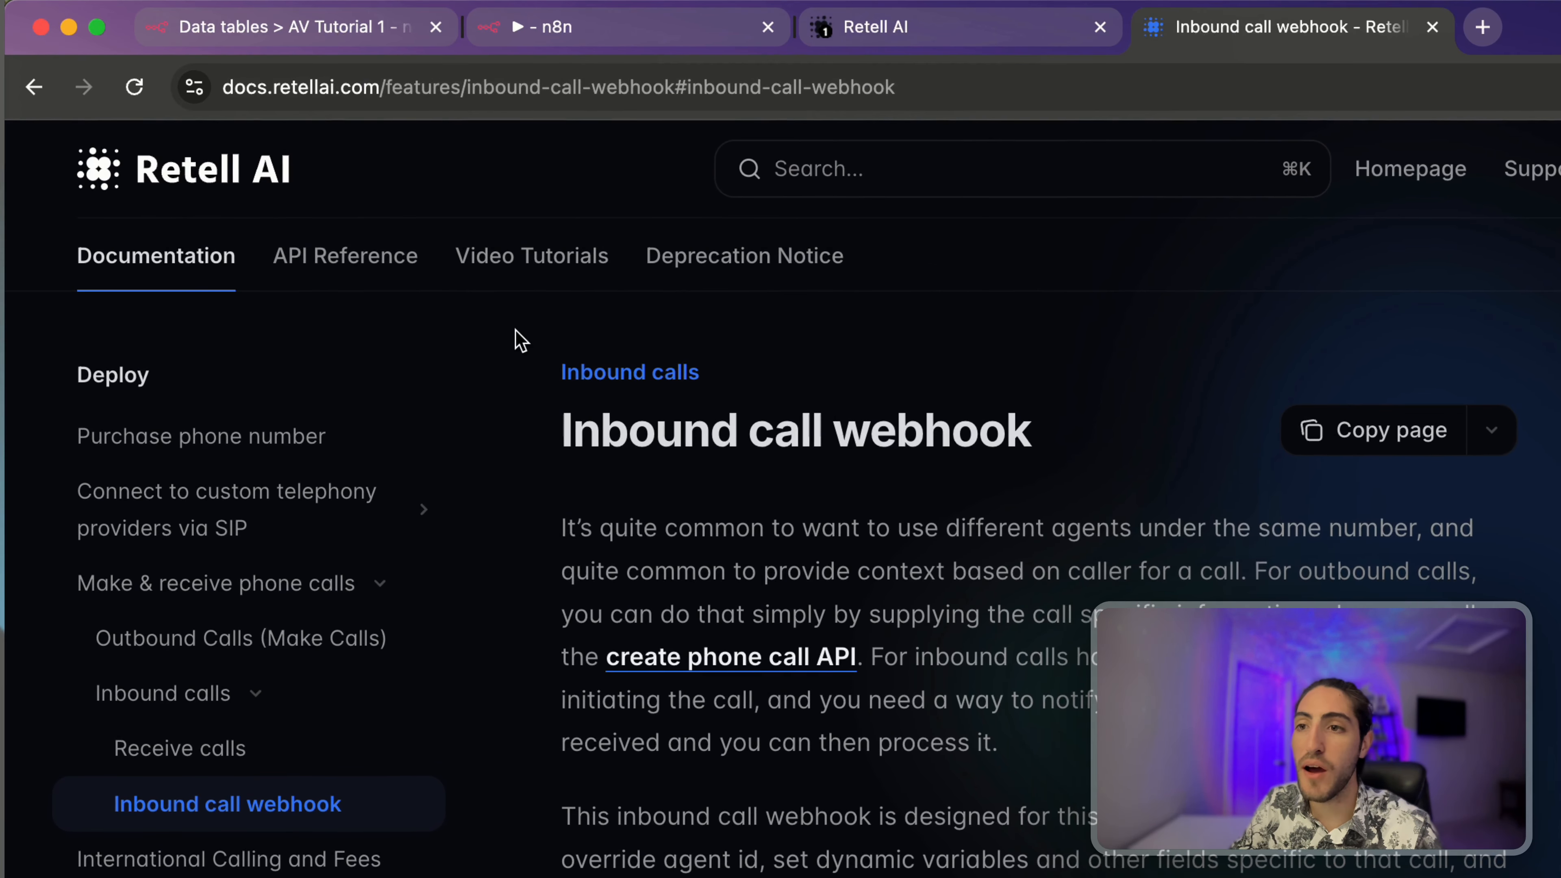
{"action": "scroll", "coordinate": [748, 602], "scroll_direction": "down", "scroll_amount": 15}
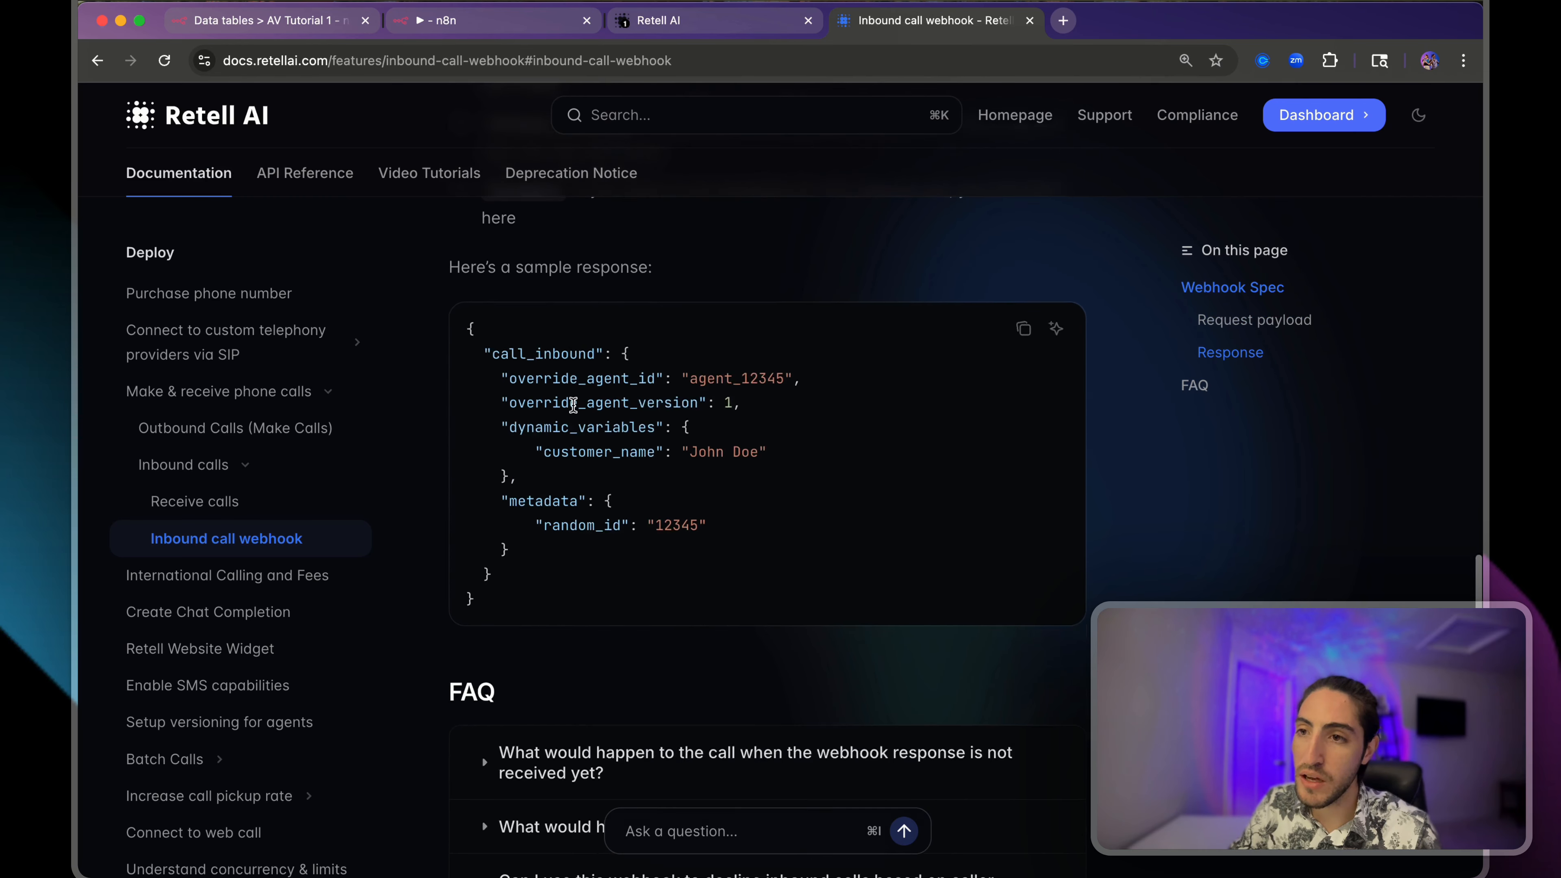
{"action": "scroll", "coordinate": [748, 602], "scroll_direction": "up", "scroll_amount": 2}
{"action": "scroll", "coordinate": [573, 404], "scroll_direction": "up", "scroll_amount": 1}
{"action": "left_click_drag", "start_coordinate": [467, 403], "coordinate": [591, 650]}
{"action": "left_click", "coordinate": [591, 651]}
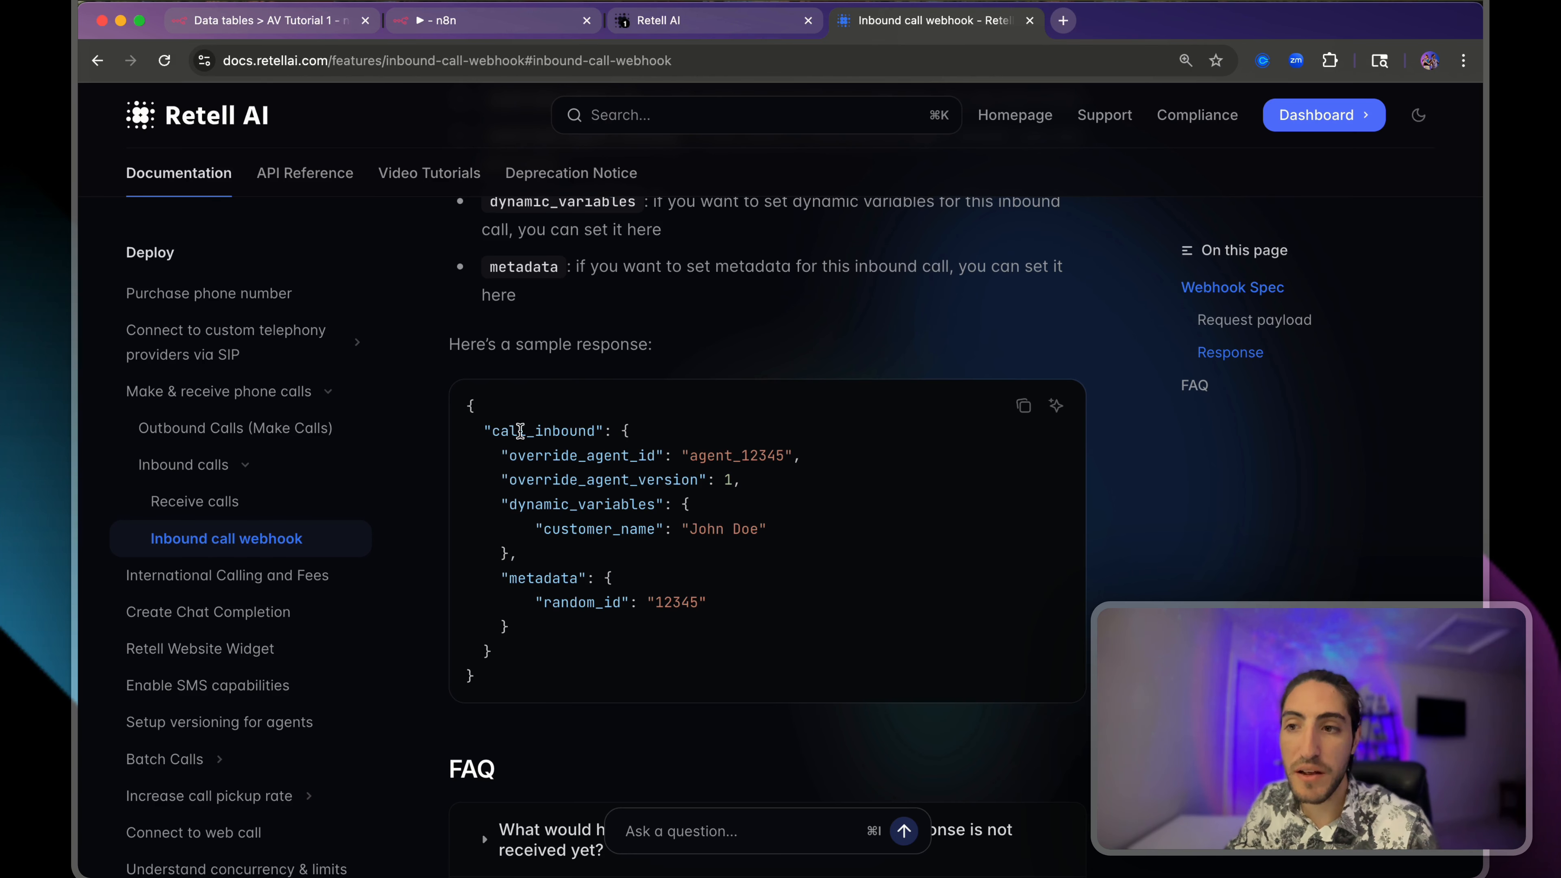
{"action": "double_click", "coordinate": [521, 433]}
{"action": "double_click", "coordinate": [548, 456]}
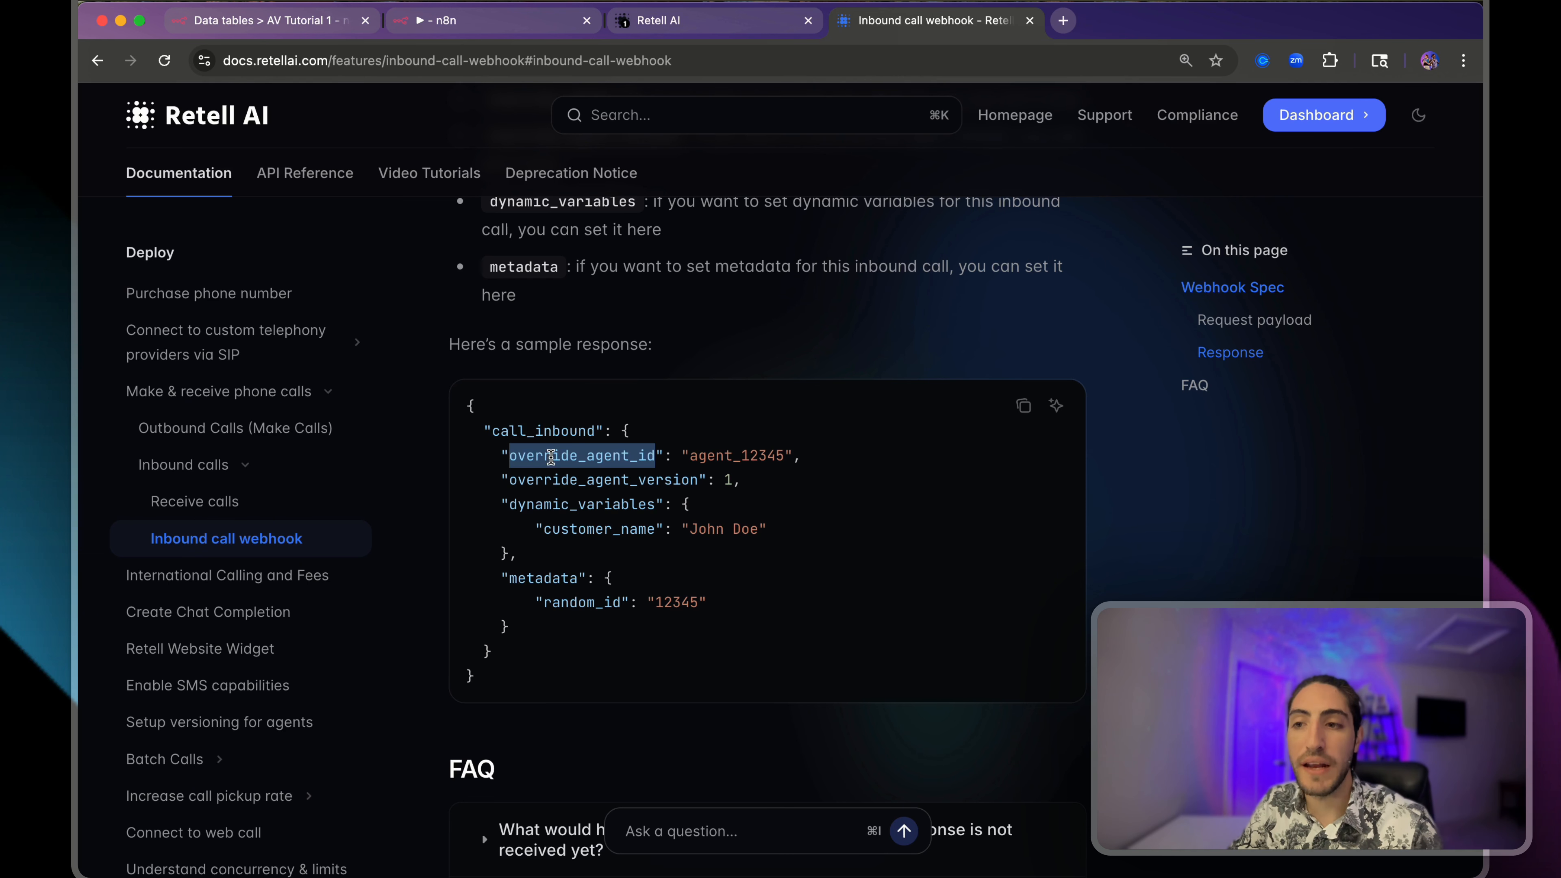
{"action": "left_click_drag", "start_coordinate": [501, 481], "coordinate": [767, 485]}
{"action": "left_click", "coordinate": [767, 486]}
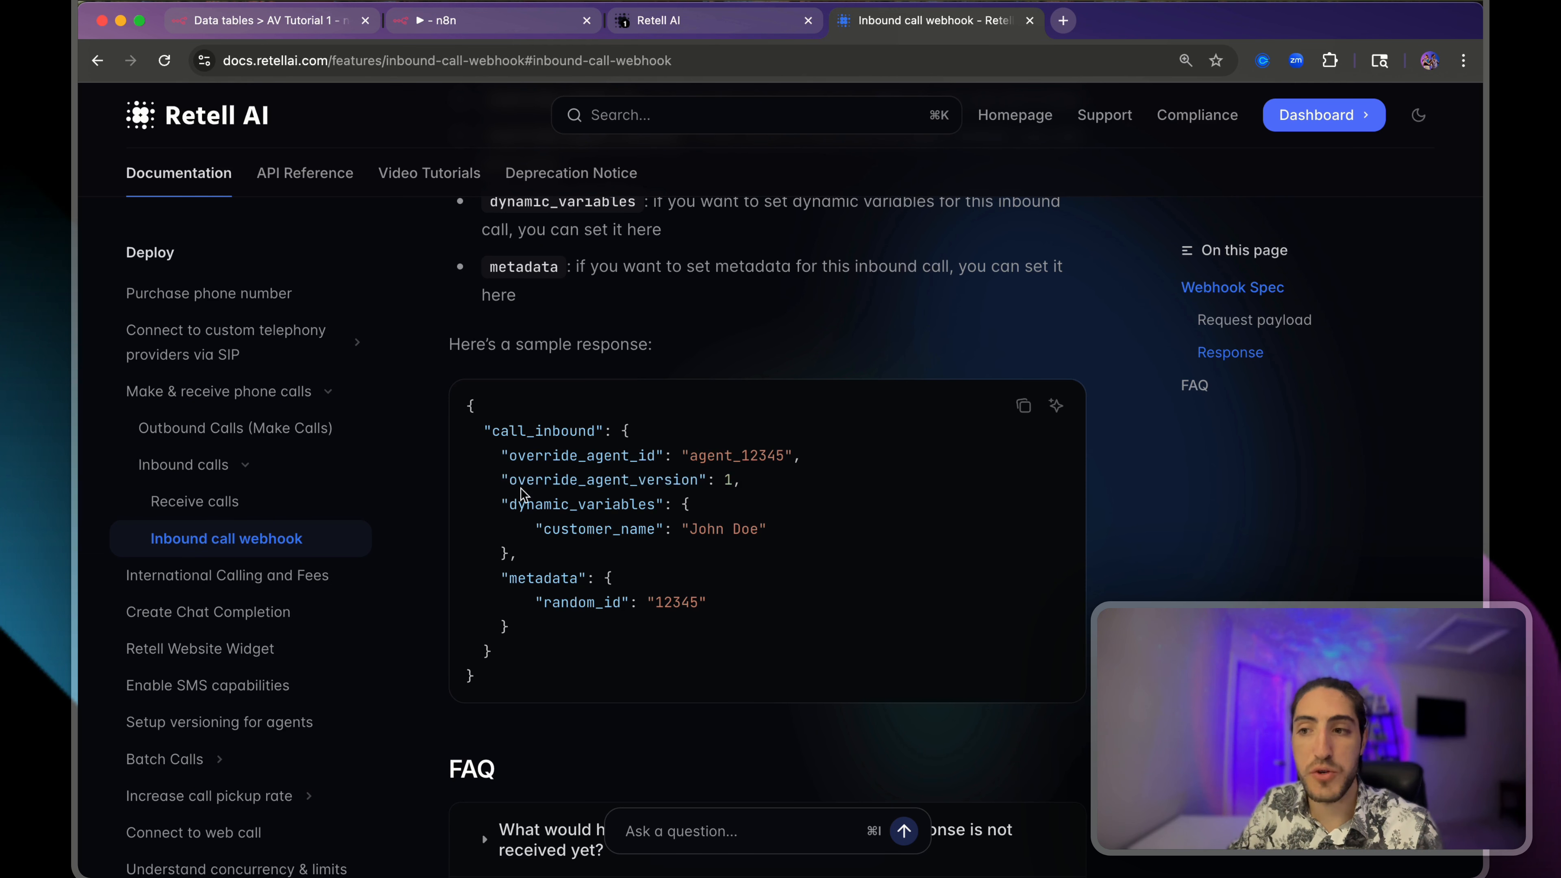
{"action": "left_click_drag", "start_coordinate": [500, 501], "coordinate": [705, 553]}
{"action": "left_click", "coordinate": [705, 553]}
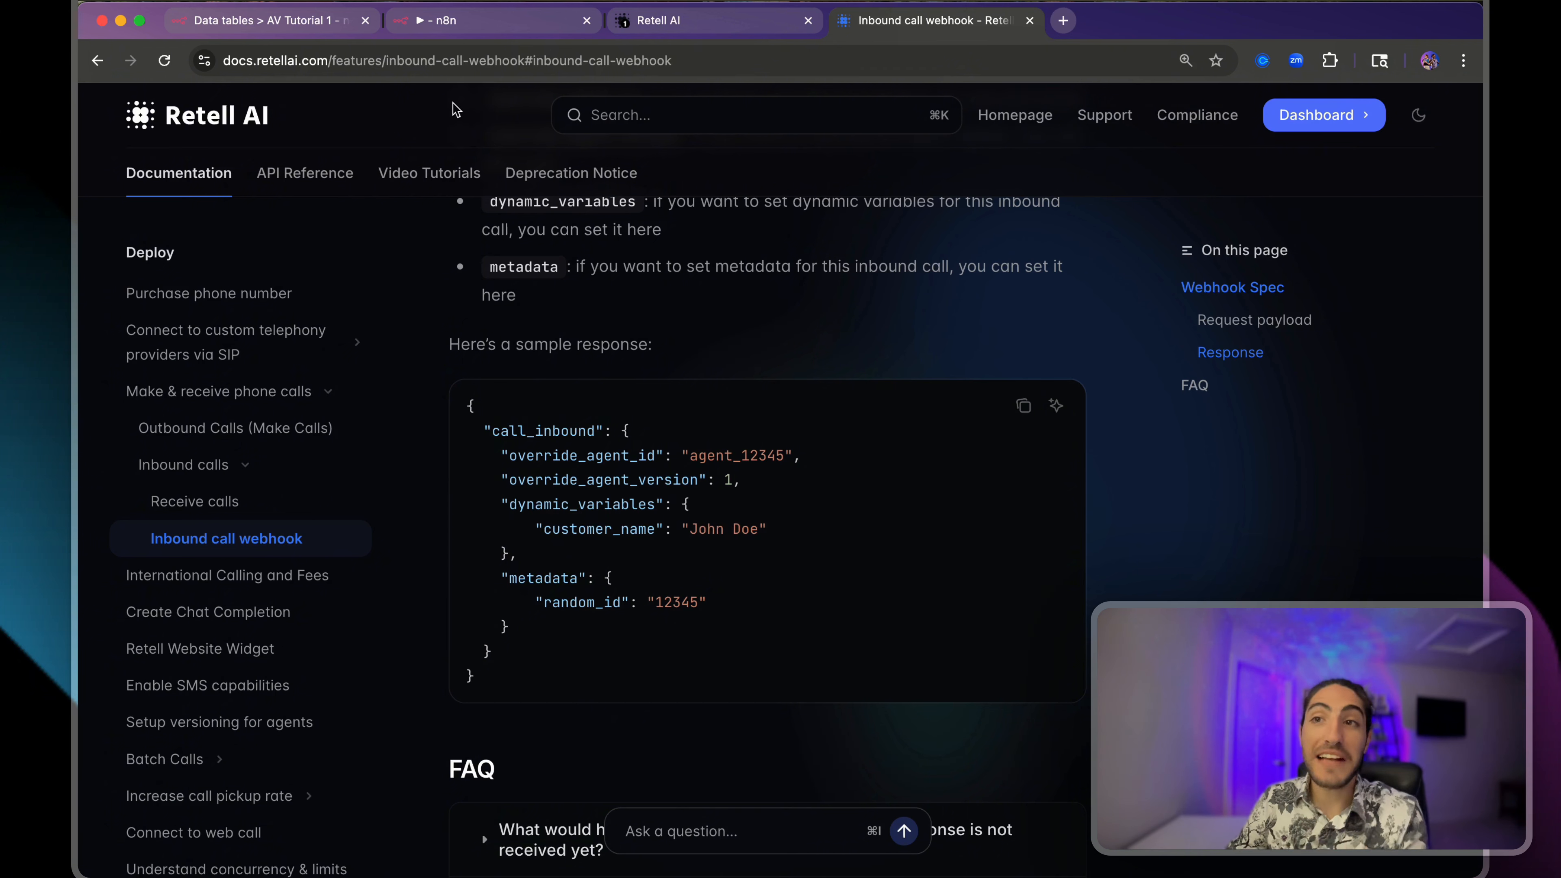
- Enter the caller's first name in row 4's name cell of AV Tutorial 1
{"action": "left_click", "coordinate": [301, 21]}
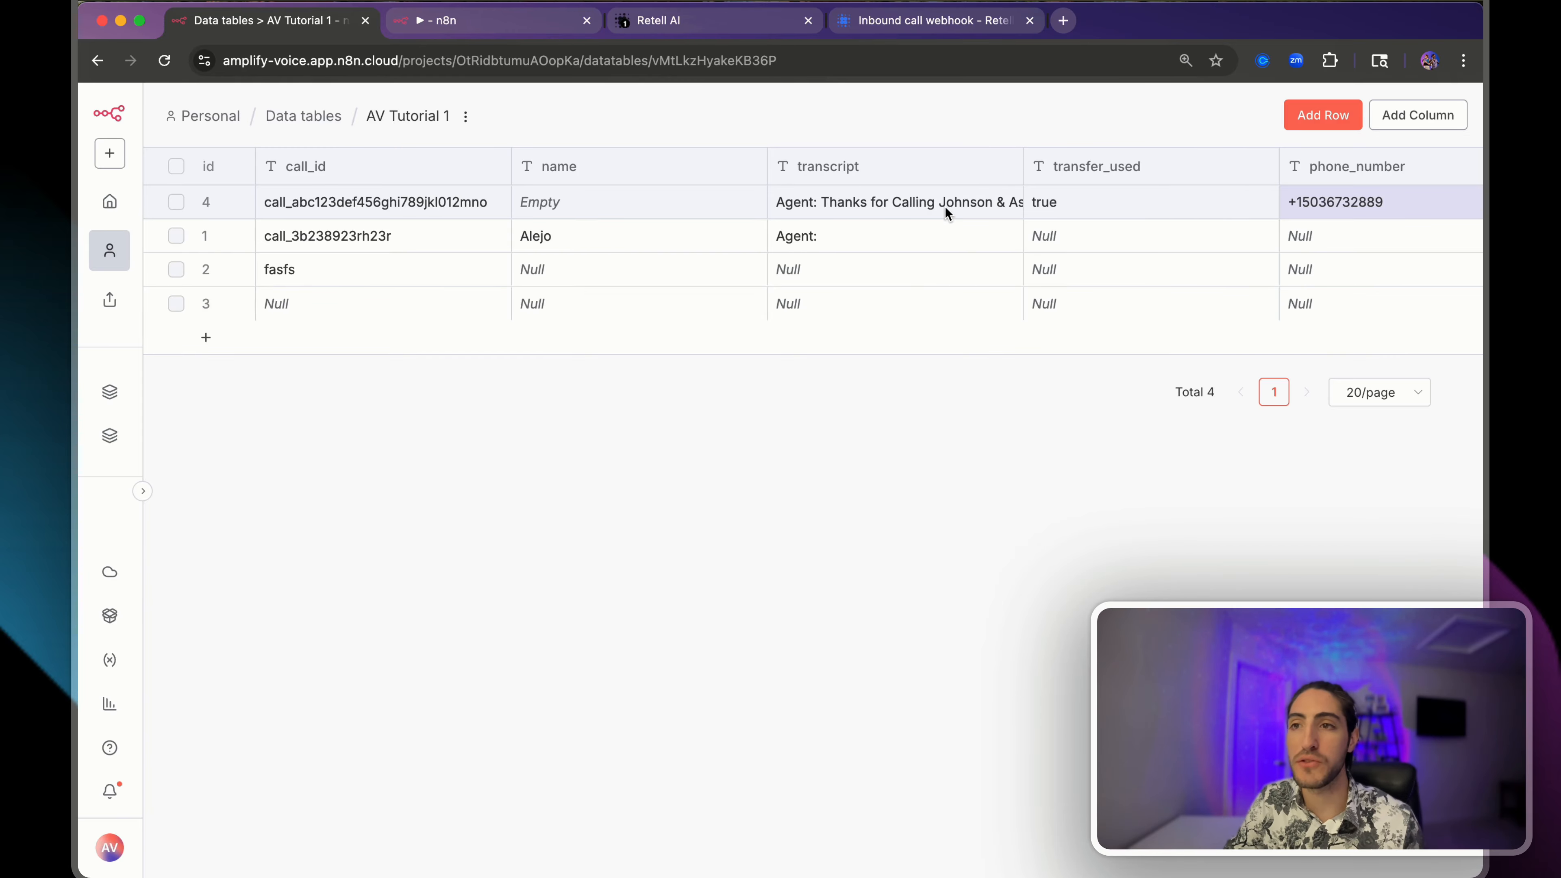
{"action": "left_click", "coordinate": [582, 201]}
{"action": "double_click", "coordinate": [582, 201]}
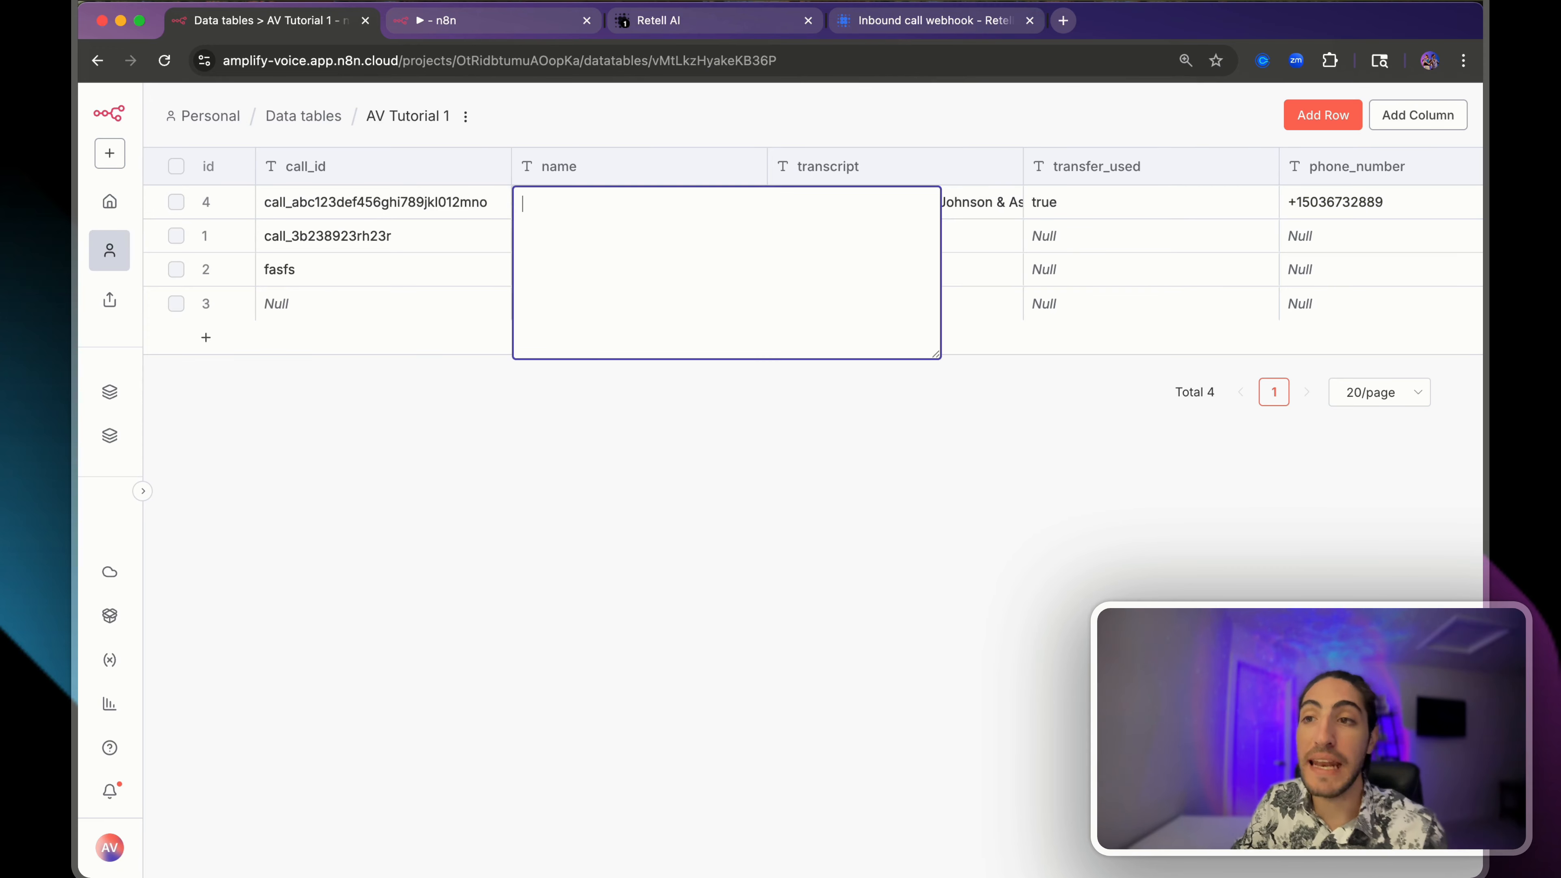
{"action": "type", "text": "Alejo"}
{"action": "left_click", "coordinate": [602, 612]}
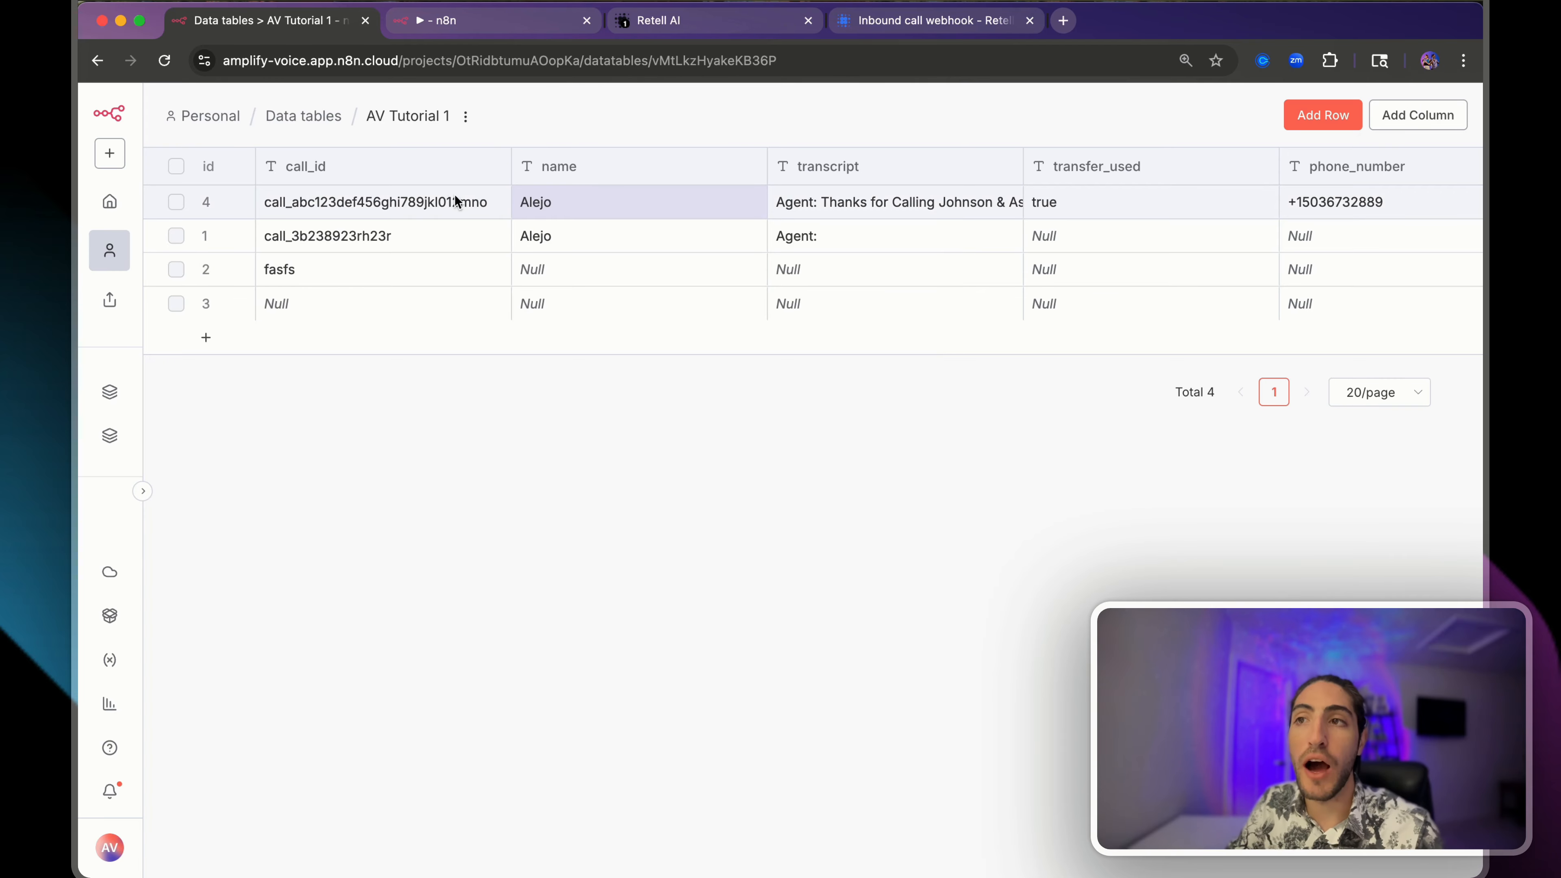
{"action": "left_click", "coordinate": [648, 23]}
{"action": "left_click", "coordinate": [469, 219]}
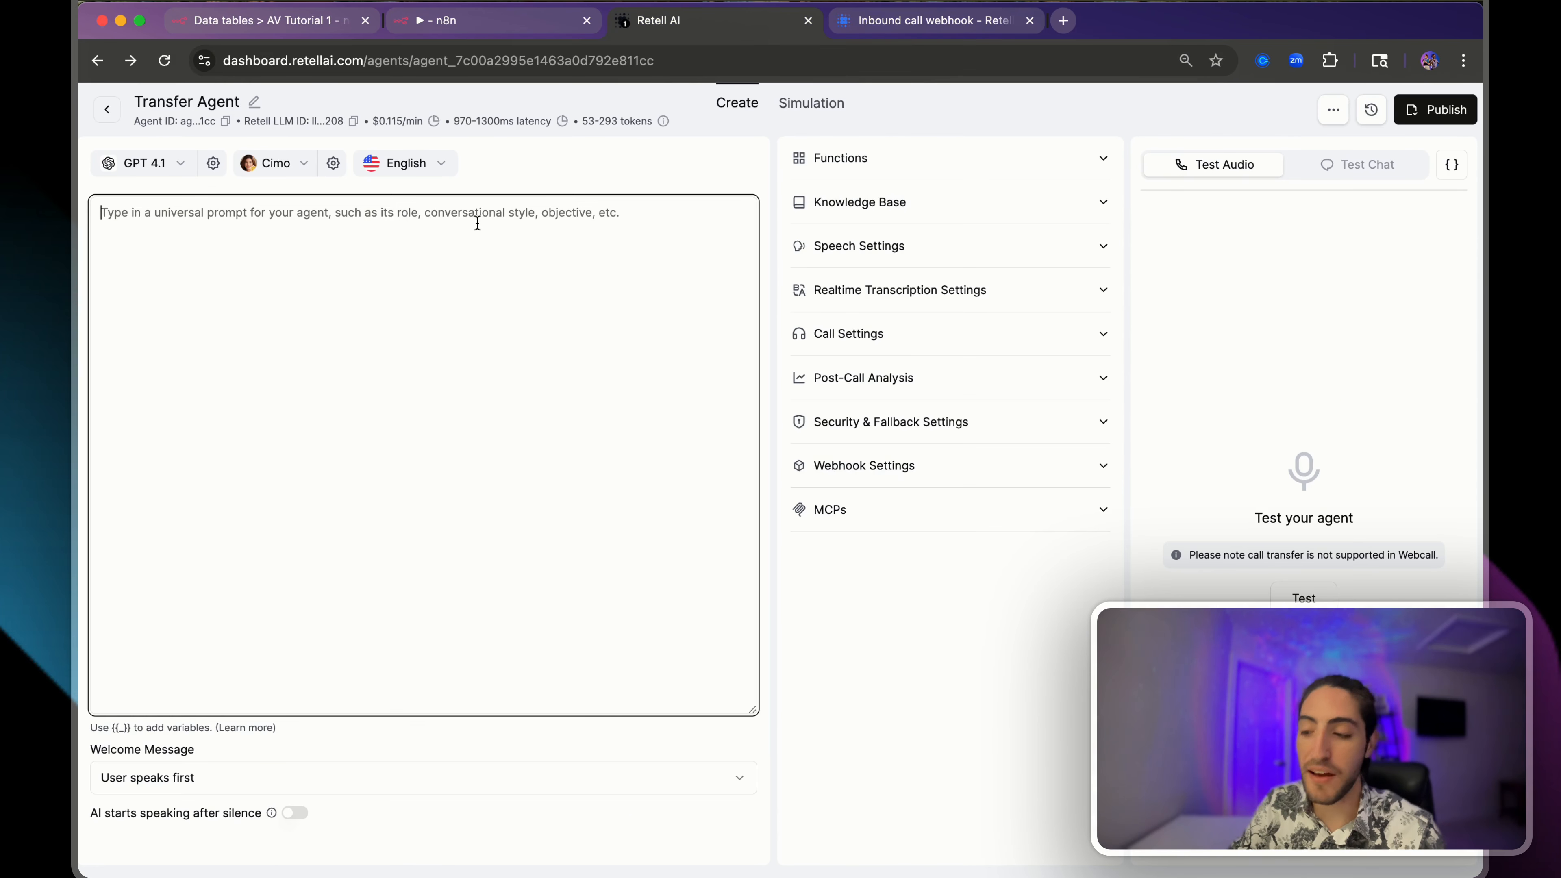
- Write 'User's name: {{name}}' and 'Transcript of the previous call: {{transcript_previous_call}}' into the Transfer Agent prompt
{"action": "type", "text": "{{name"}
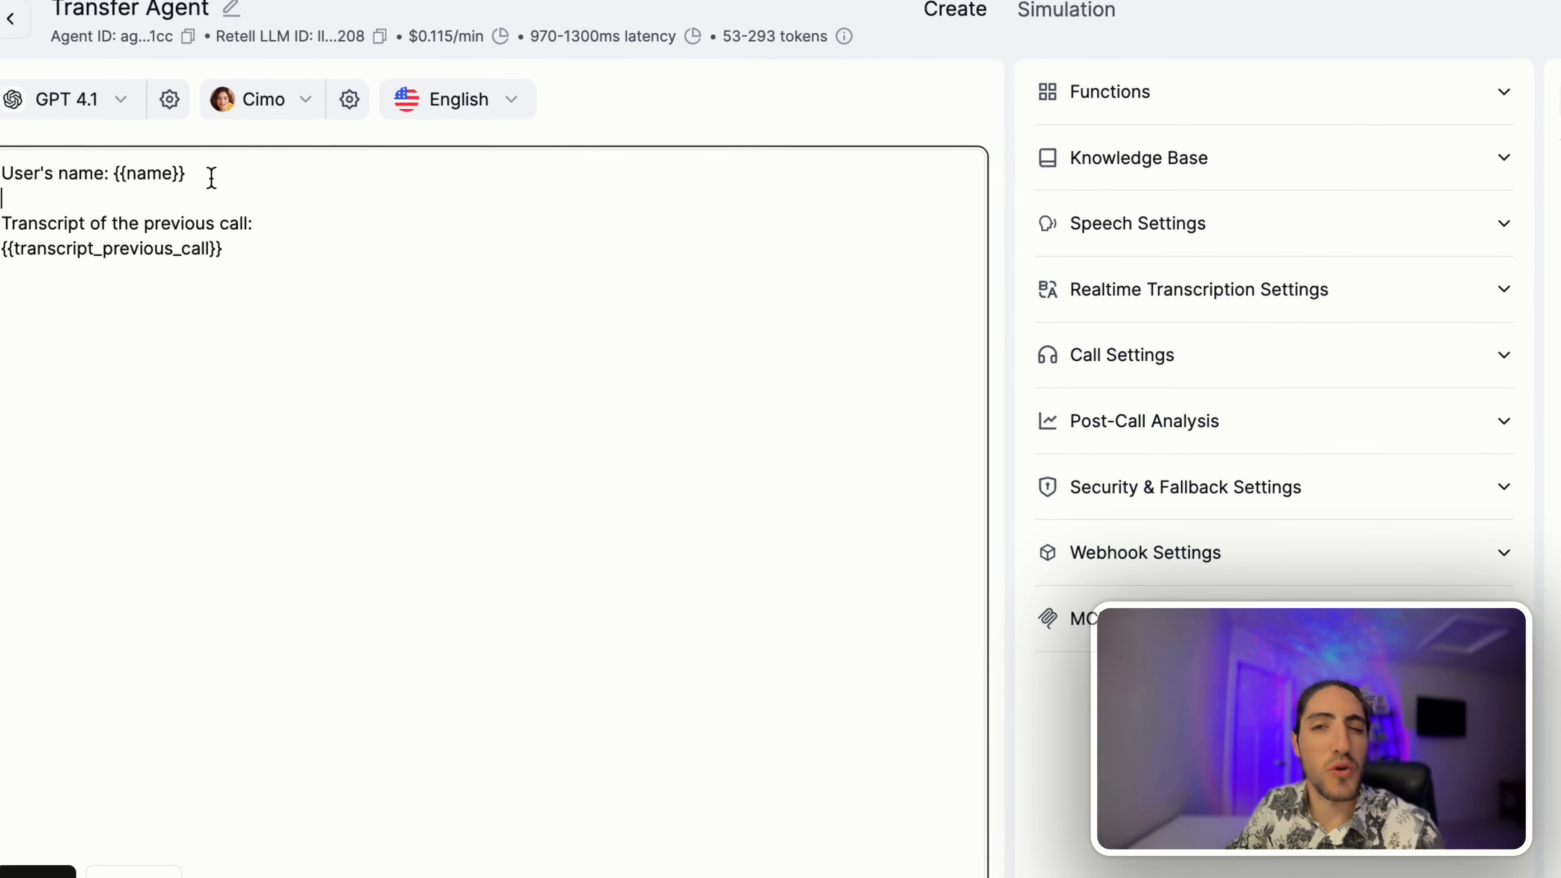
{"action": "left_click_drag", "start_coordinate": [4, 173], "coordinate": [185, 174]}
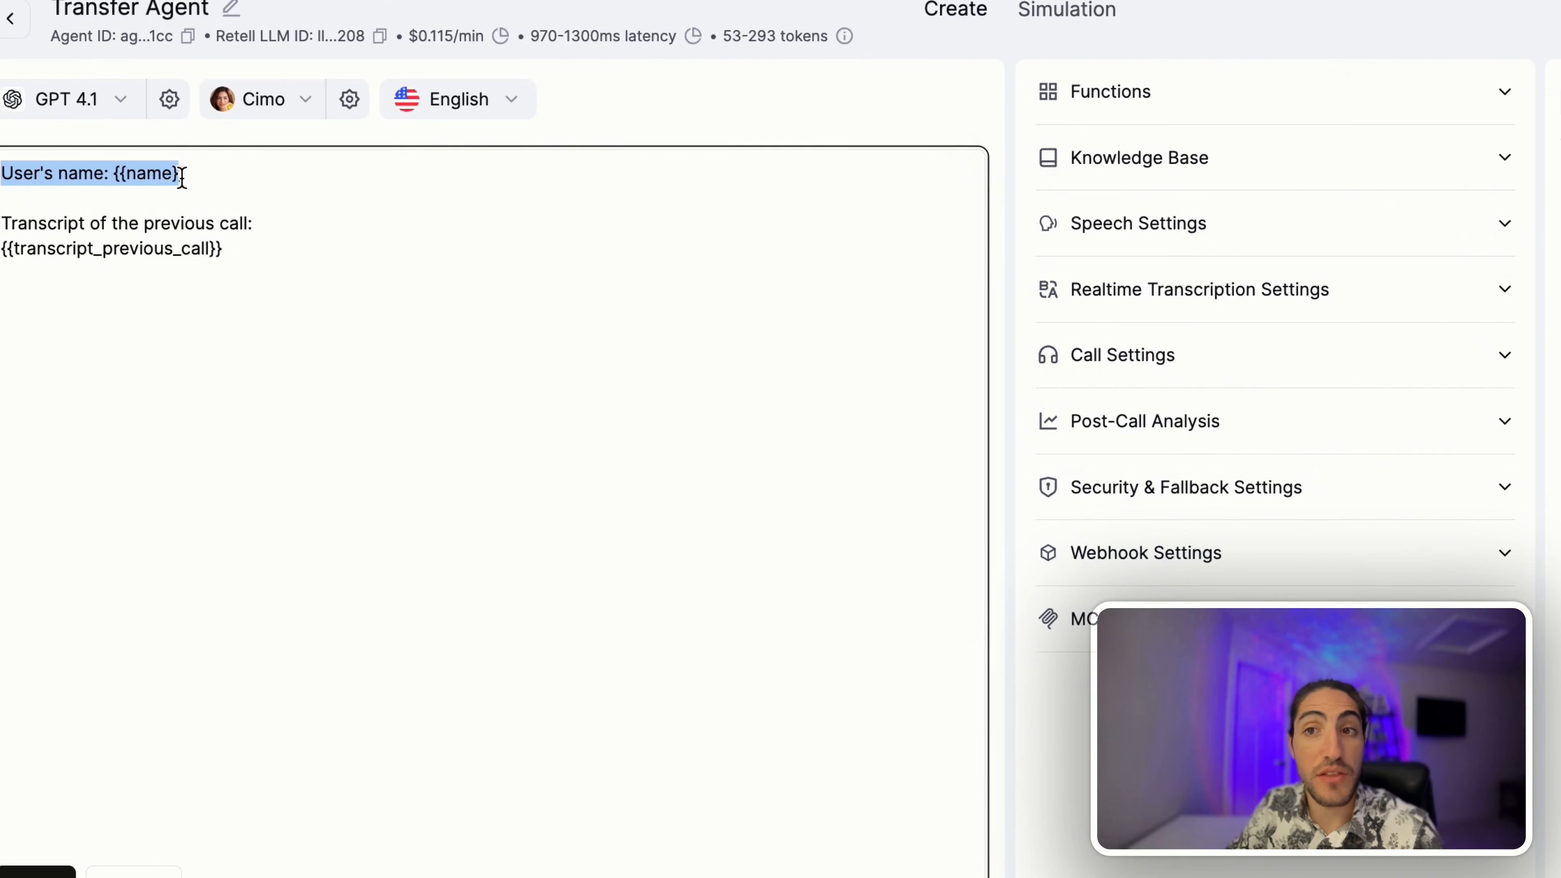
{"action": "left_click", "coordinate": [185, 173]}
{"action": "left_click_drag", "start_coordinate": [28, 223], "coordinate": [282, 255]}
{"action": "left_click", "coordinate": [278, 253]}
{"action": "double_click", "coordinate": [147, 174]}
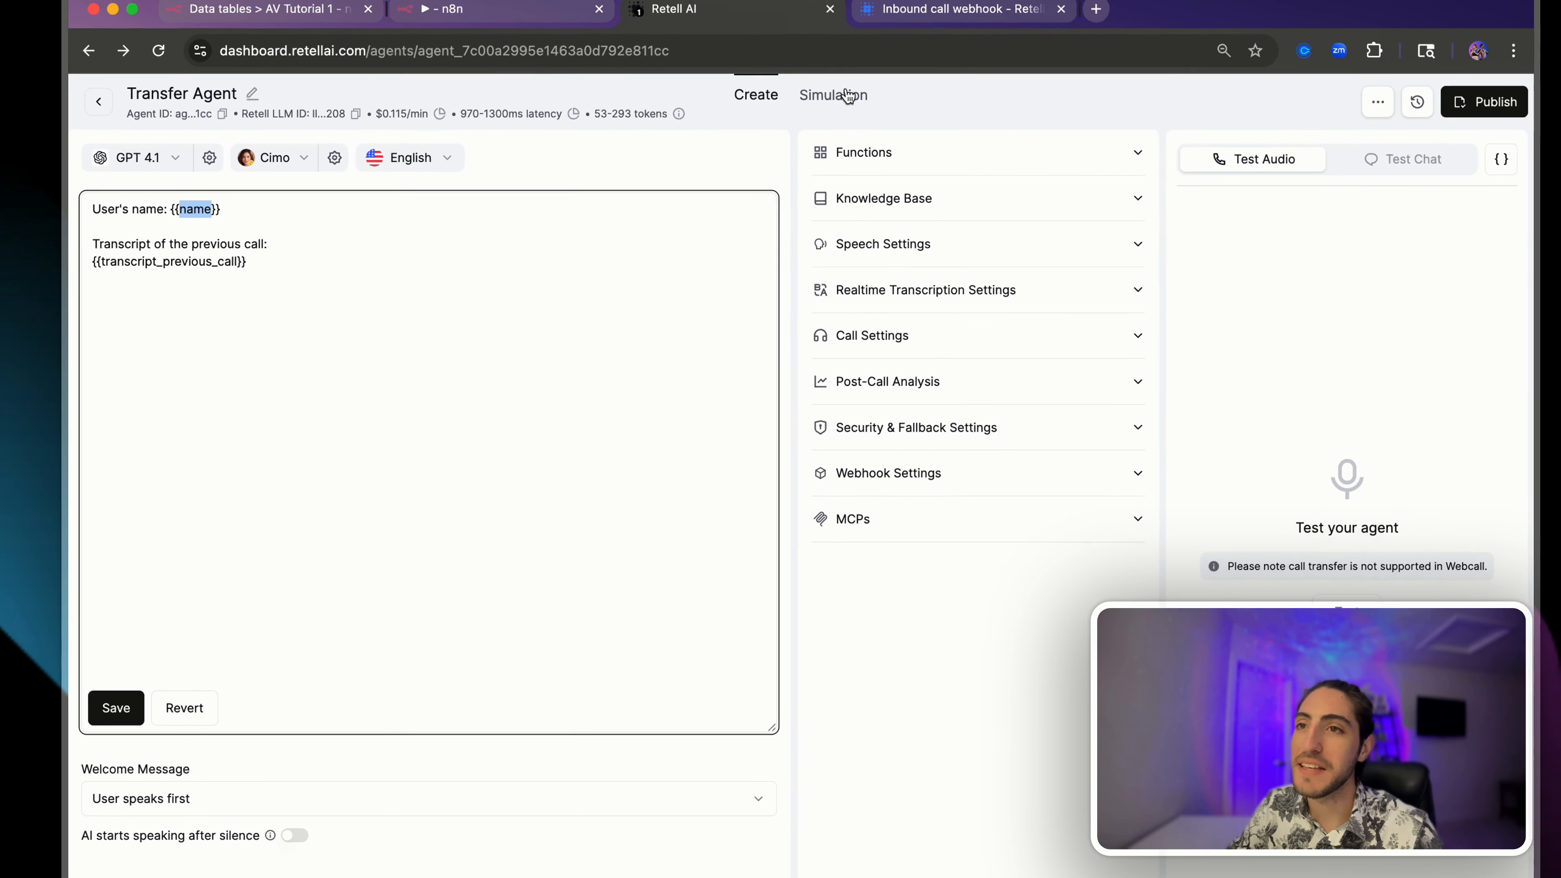
{"action": "left_click", "coordinate": [475, 22]}
- Rename customer_name to name and map the row's name field as its value
{"action": "double_click", "coordinate": [614, 338]}
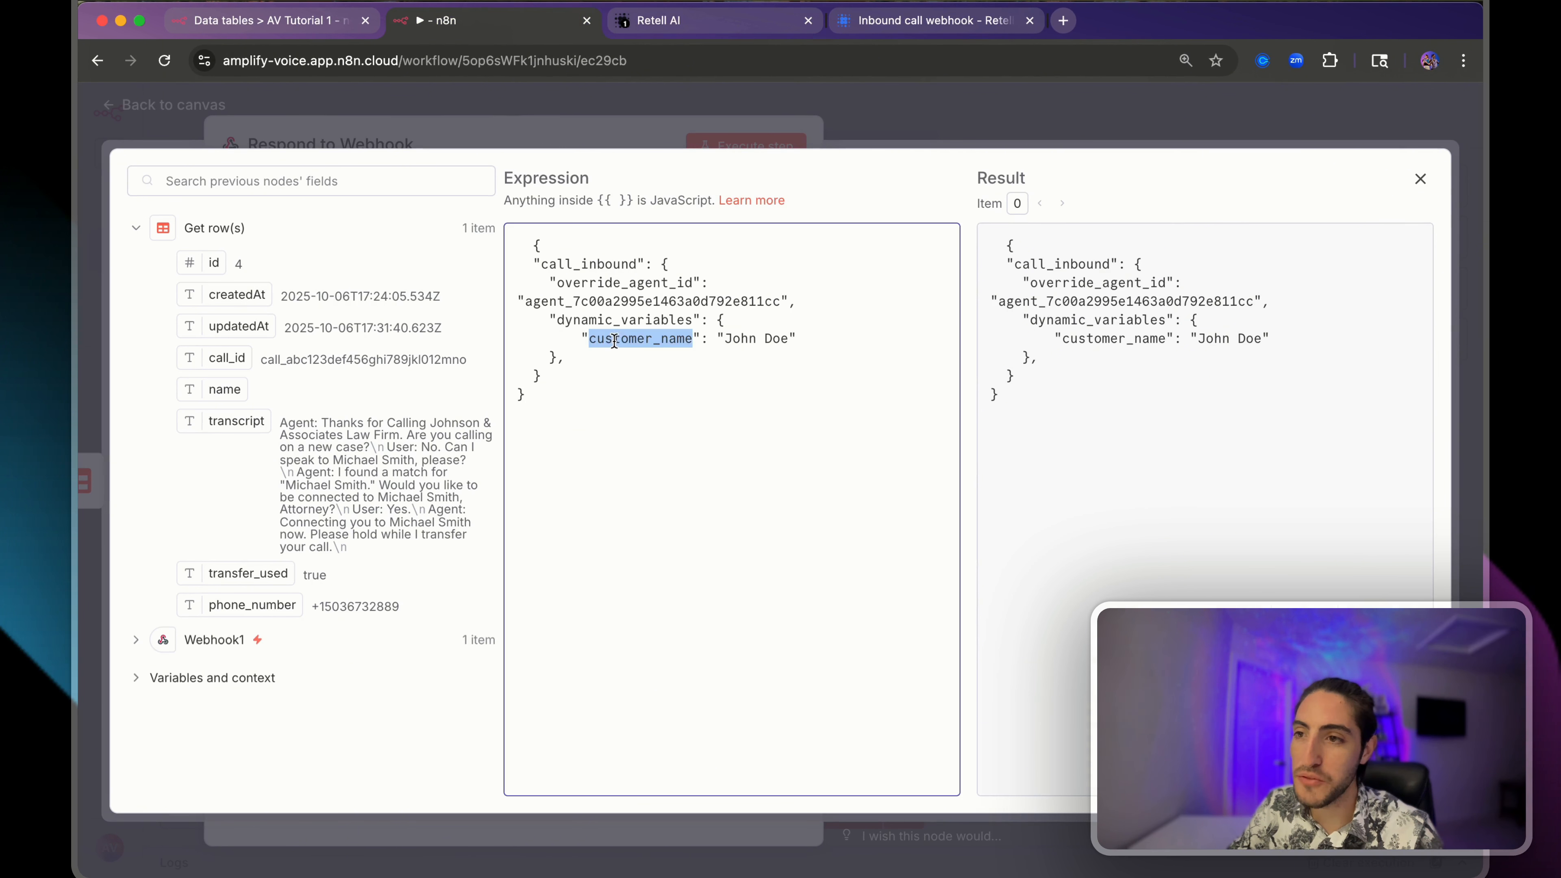
{"action": "type", "text": "name"}
{"action": "left_click_drag", "start_coordinate": [581, 339], "coordinate": [617, 341]}
{"action": "left_click_drag", "start_coordinate": [716, 339], "coordinate": [653, 339]}
{"action": "key", "text": "BackSpace"}
{"action": "left_click_drag", "start_coordinate": [223, 390], "coordinate": [656, 341]}
{"action": "left_click", "coordinate": [816, 329]}
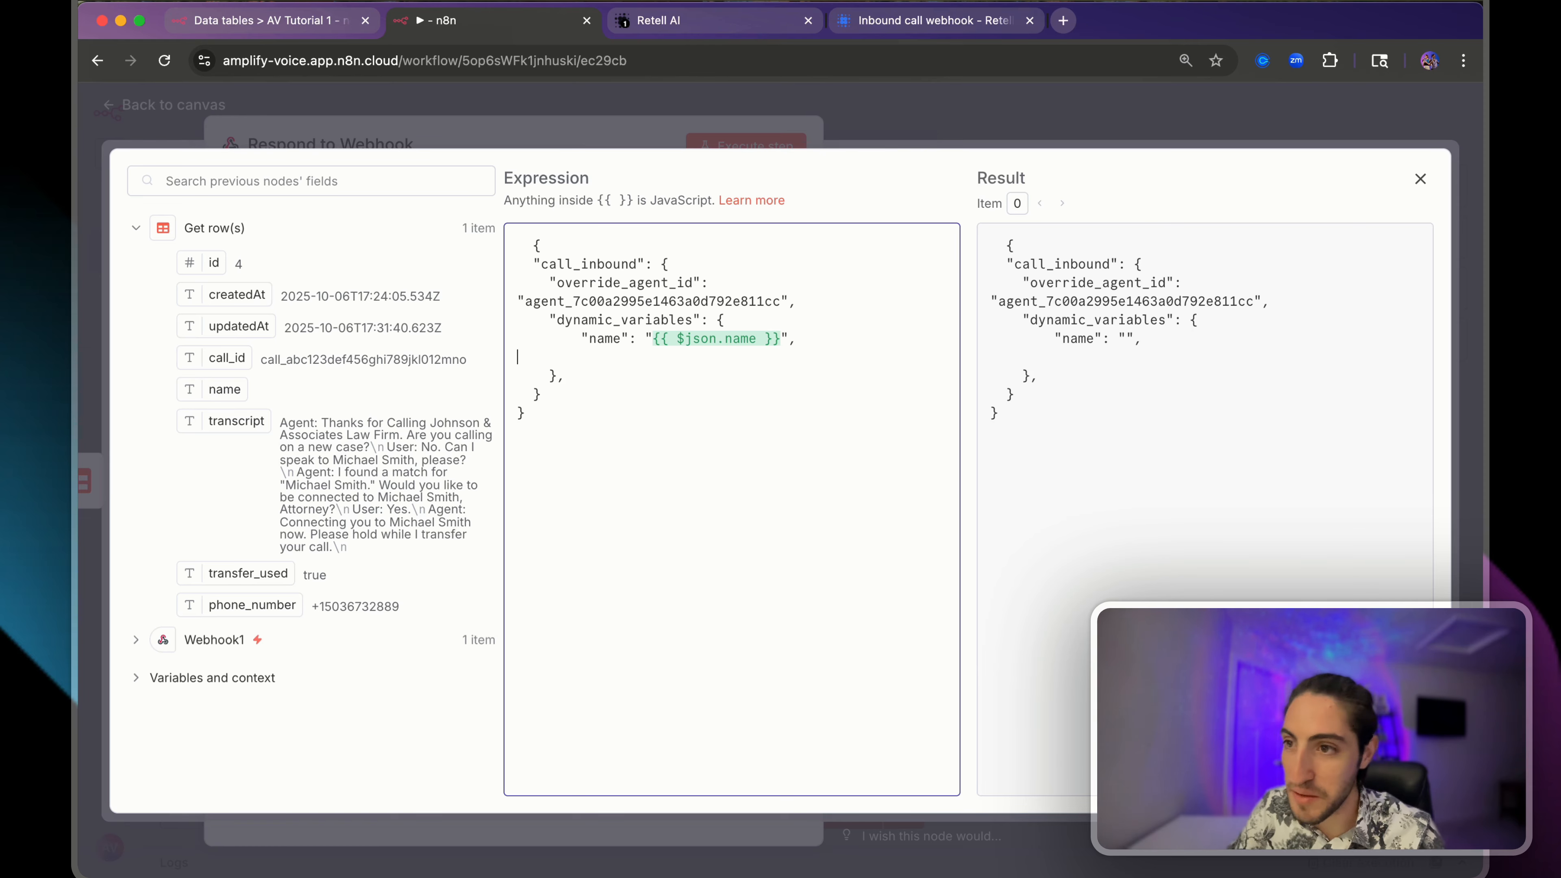
{"action": "key", "text": "Tab"}
{"action": "key", "text": "Tab"}
{"action": "key", "text": "Tab"}
{"action": "key", "text": "Tab"}
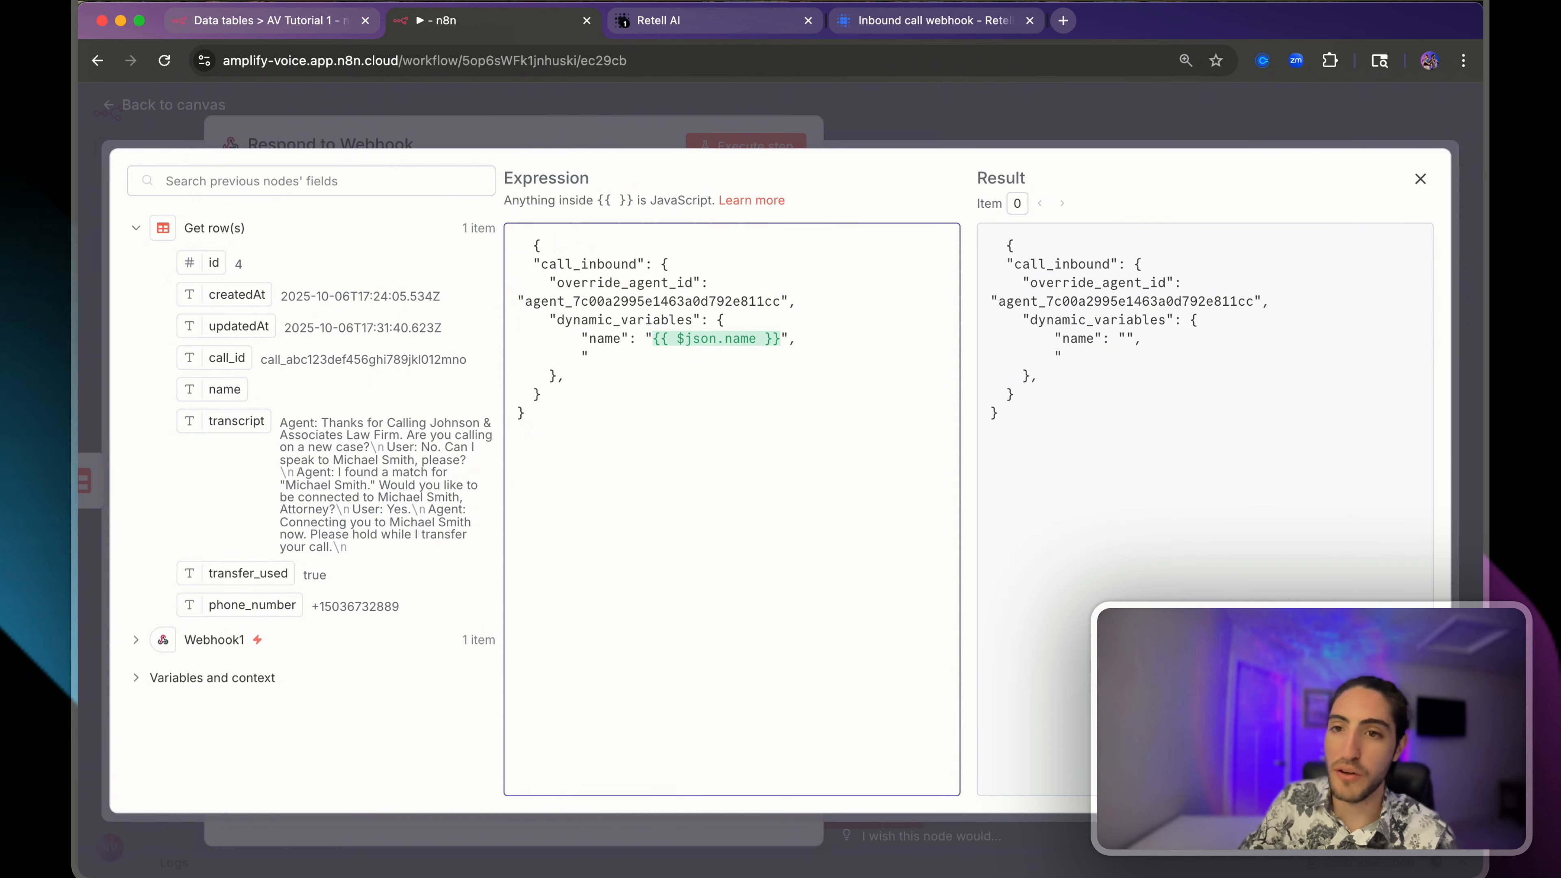
- Add a transcript_previous_call key mapped from the row's transcript, saving the agent prompt
{"action": "left_click_drag", "start_coordinate": [221, 423], "coordinate": [324, 434]}
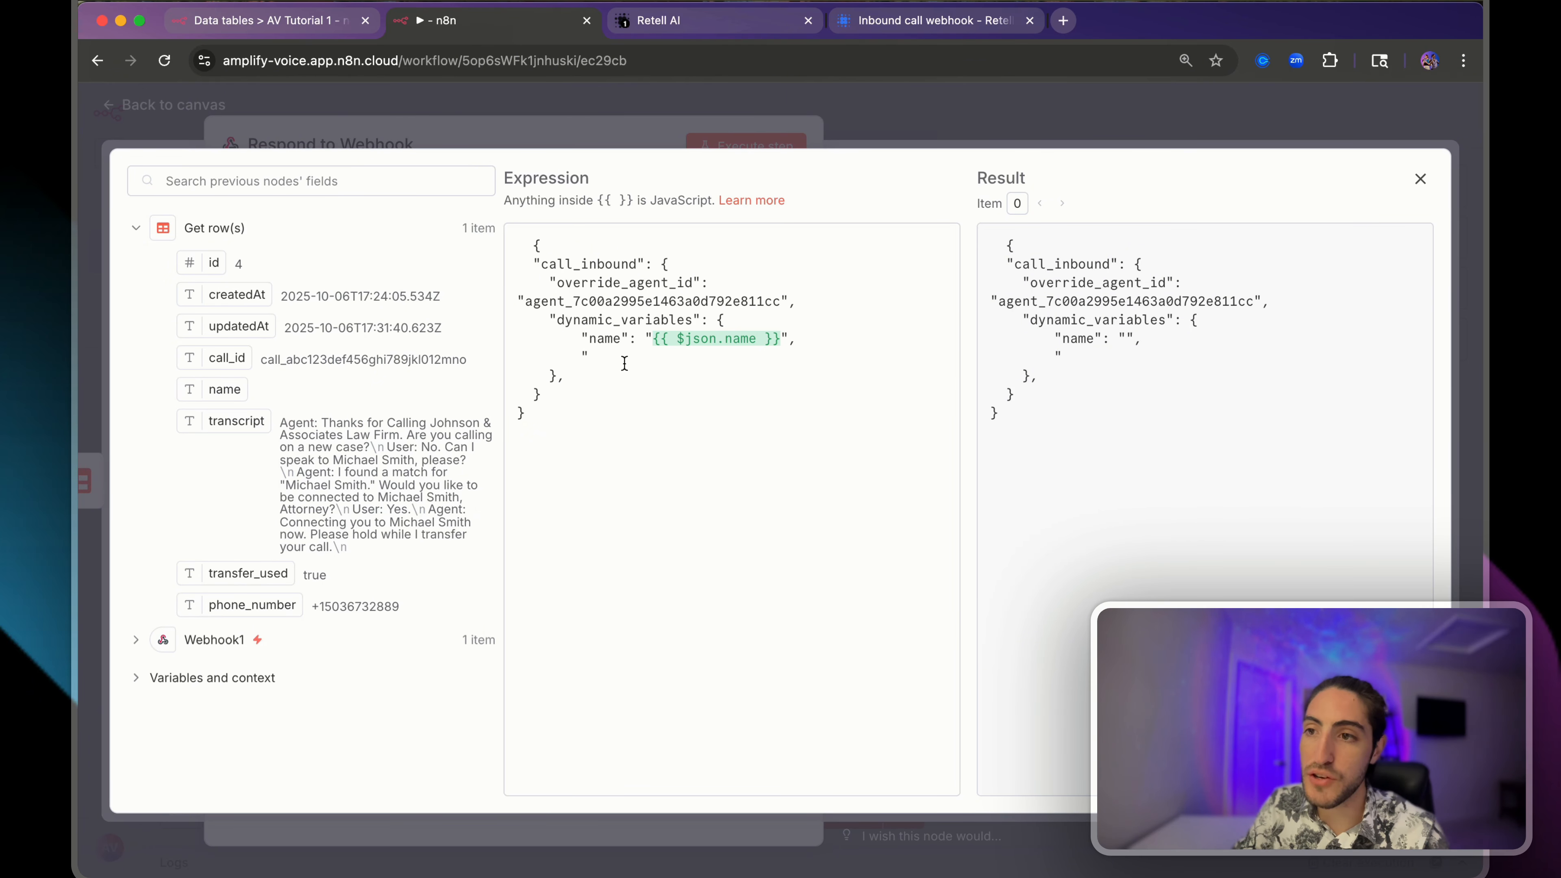
{"action": "left_click", "coordinate": [660, 27]}
{"action": "left_click", "coordinate": [161, 266]}
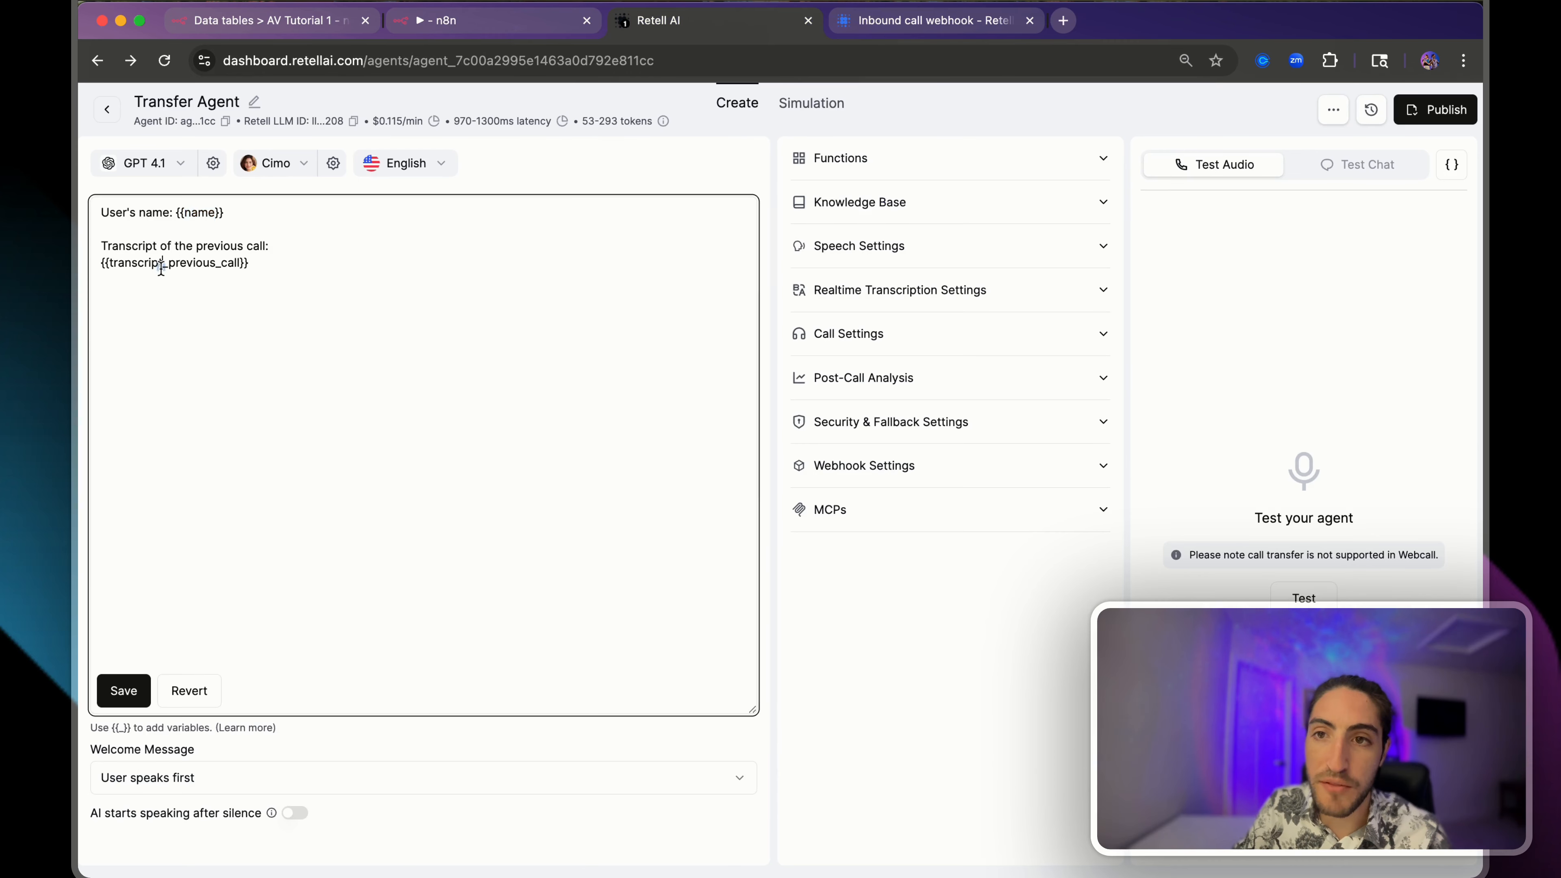
{"action": "double_click", "coordinate": [160, 266]}
{"action": "key", "text": "super+c"}
{"action": "left_click", "coordinate": [131, 697]}
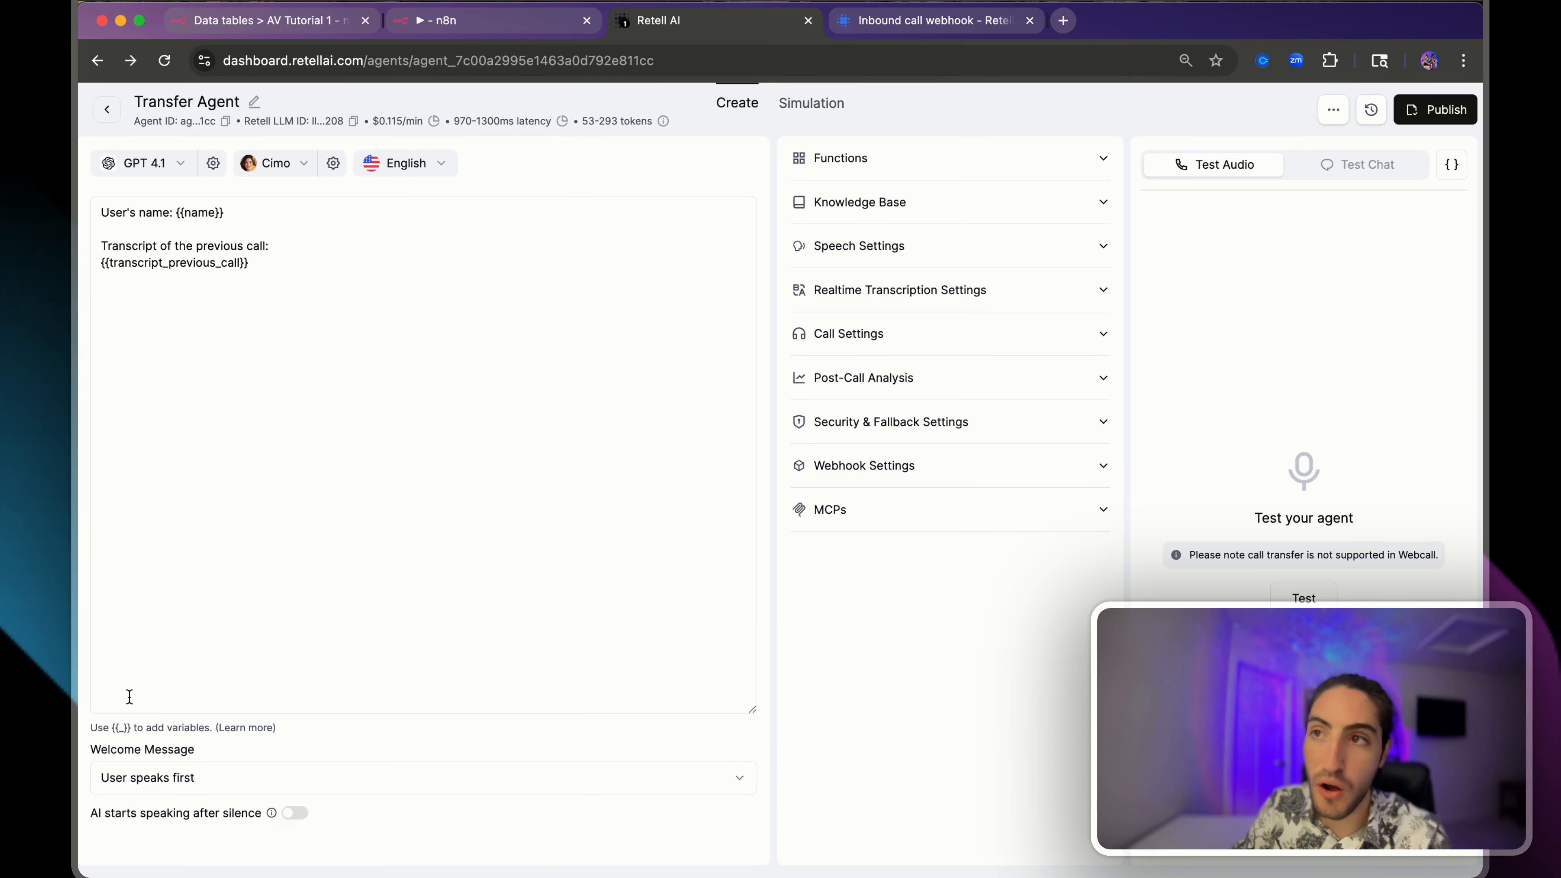
{"action": "left_click", "coordinate": [512, 21]}
{"action": "key", "text": "super+v"}
{"action": "type", "text": "\""}
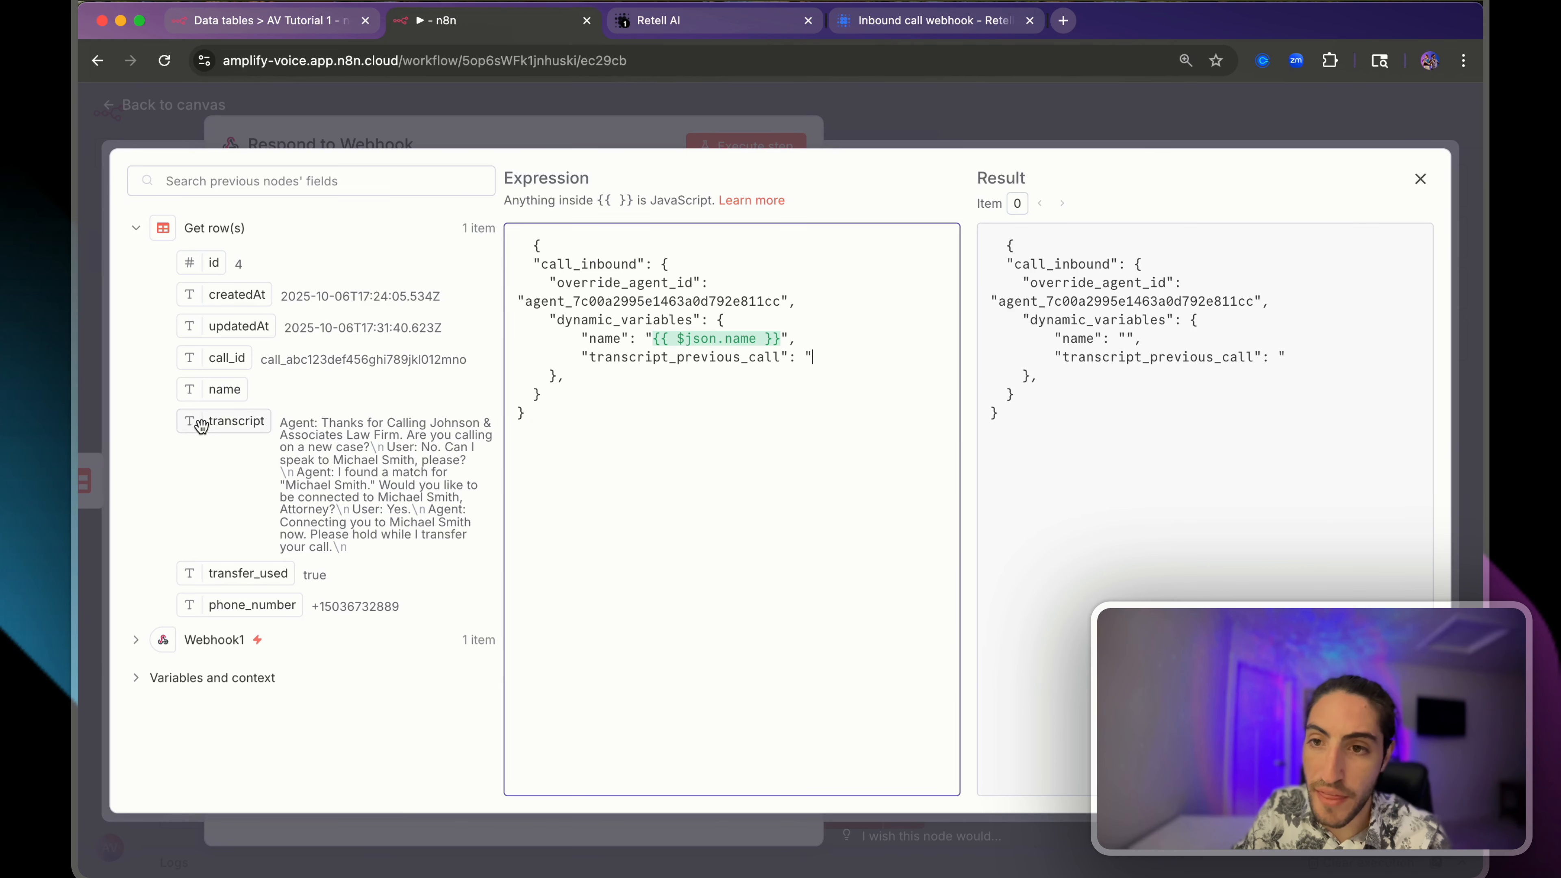
{"action": "left_click_drag", "start_coordinate": [209, 423], "coordinate": [808, 316]}
{"action": "left_click", "coordinate": [811, 369]}
{"action": "type", "text": "\""}
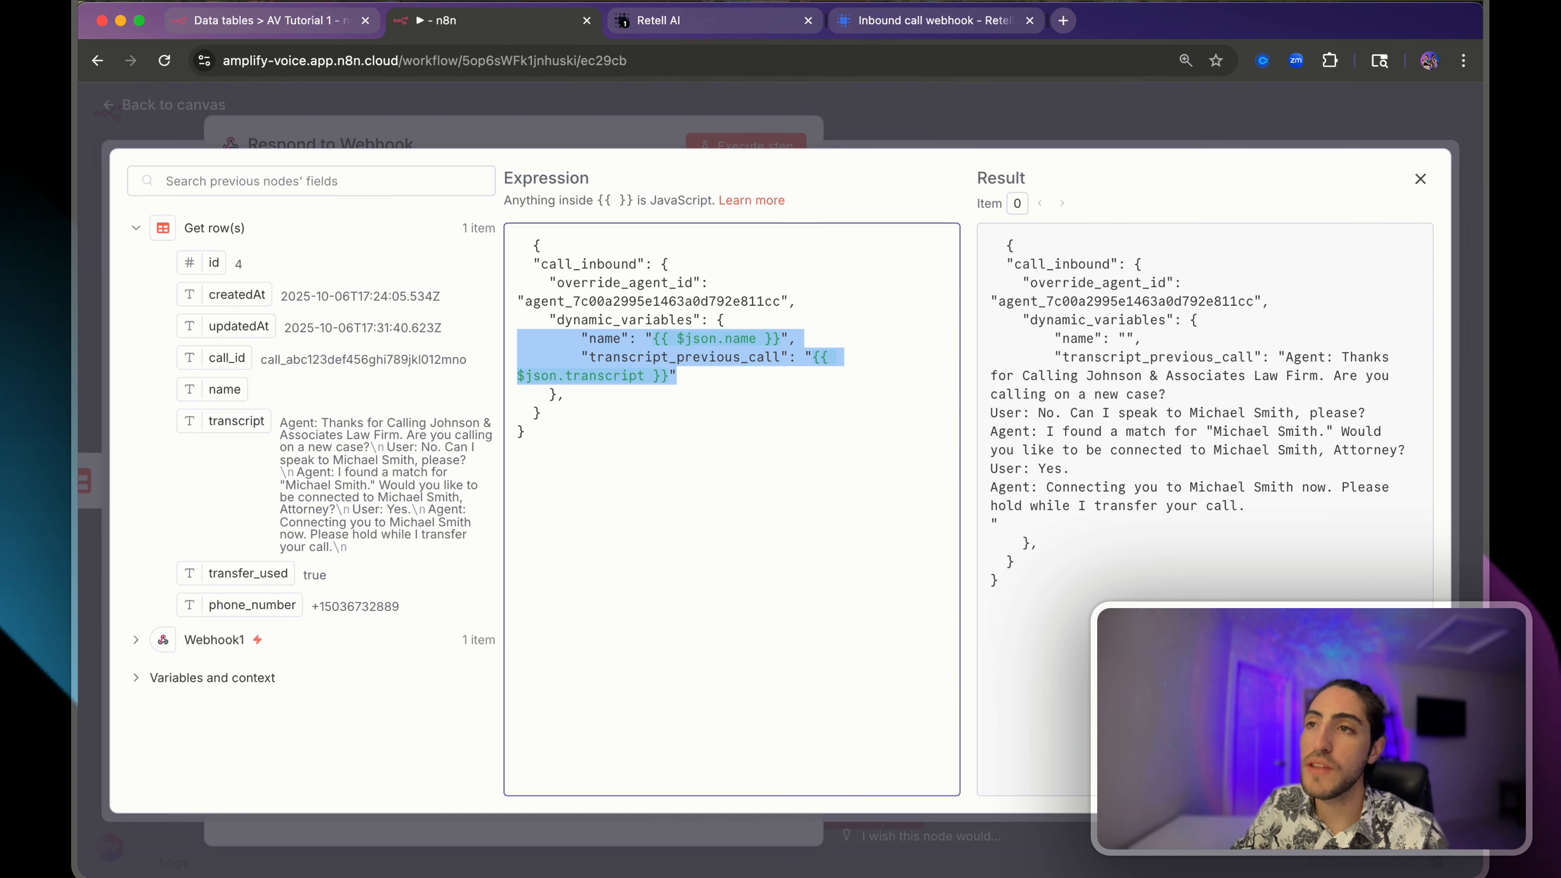
- Check the prompt's name and transcript variables against the body, then close the expression editor
{"action": "left_click", "coordinate": [649, 21]}
{"action": "left_click_drag", "start_coordinate": [322, 280], "coordinate": [331, 195]}
{"action": "left_click", "coordinate": [331, 194]}
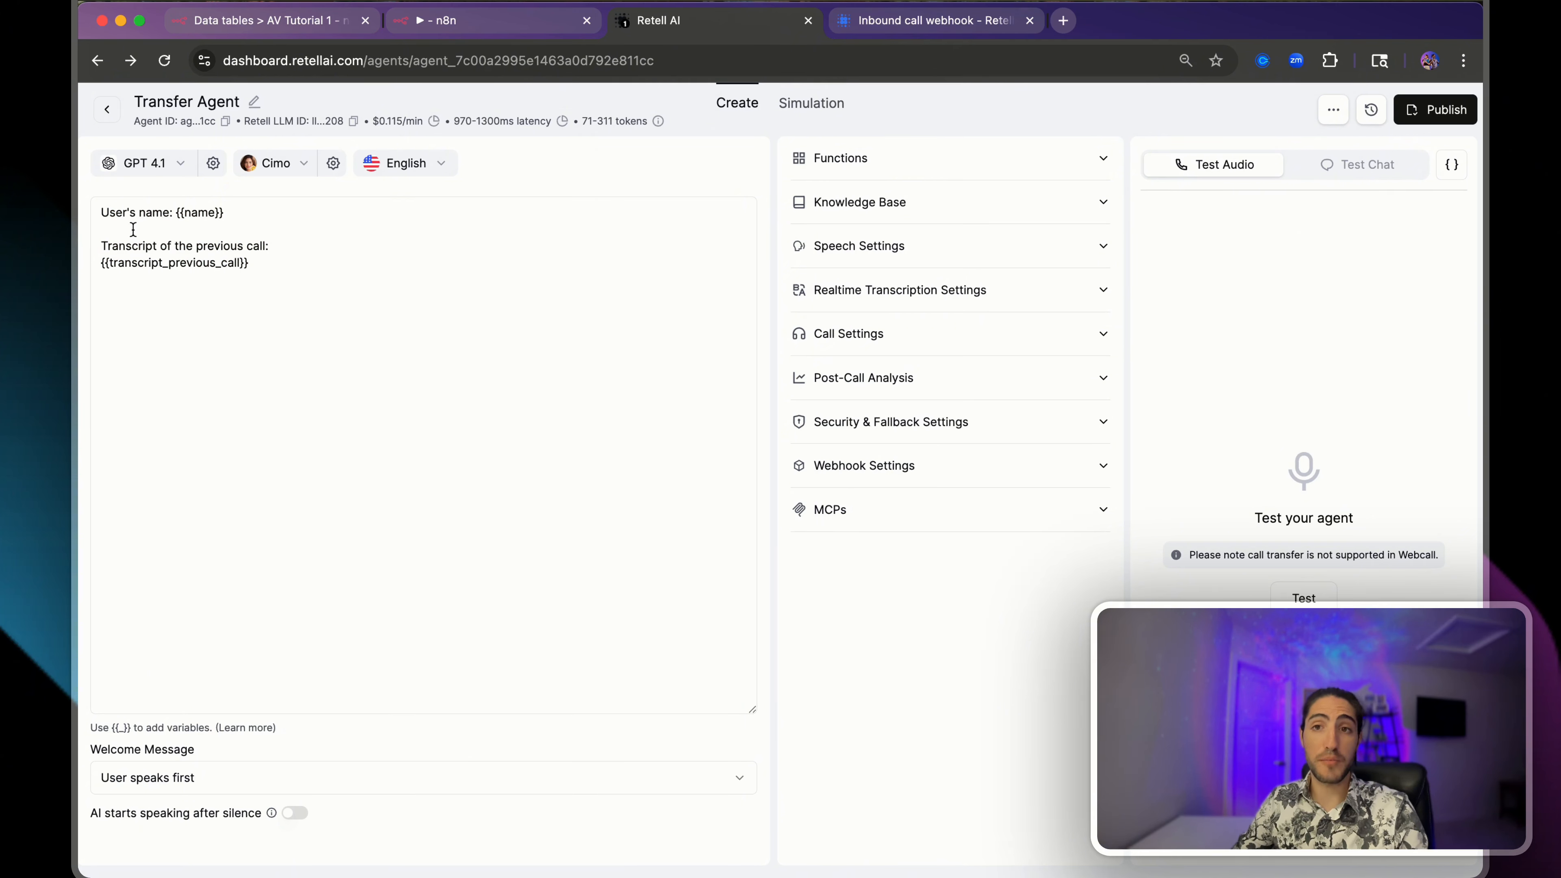
{"action": "left_click_drag", "start_coordinate": [101, 213], "coordinate": [286, 262]}
{"action": "left_click", "coordinate": [286, 263]}
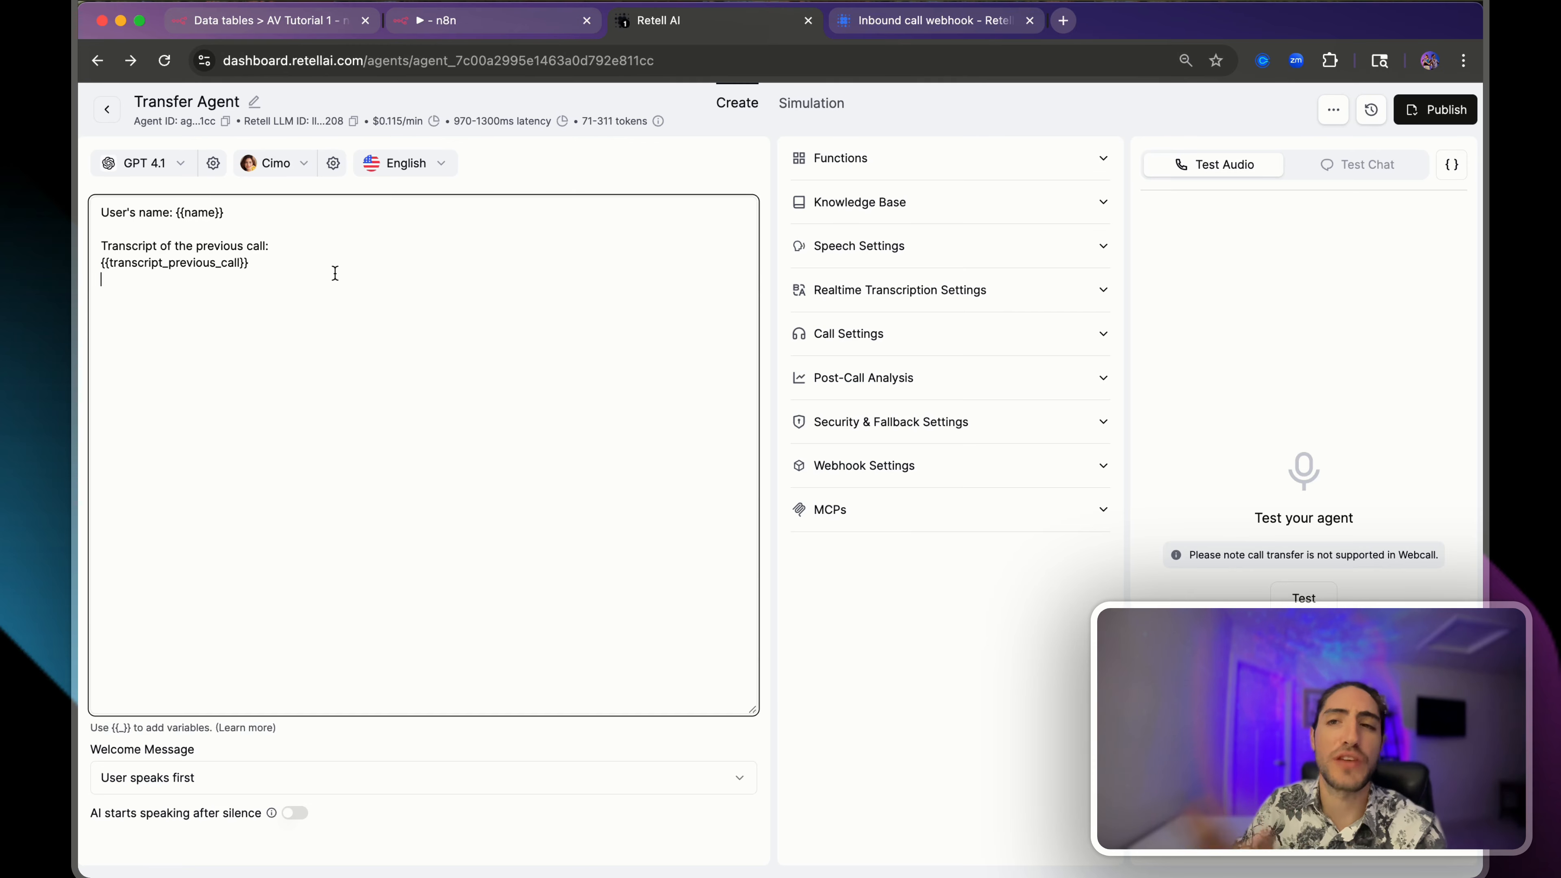
{"action": "left_click_drag", "start_coordinate": [334, 272], "coordinate": [359, 220]}
{"action": "left_click", "coordinate": [301, 23]}
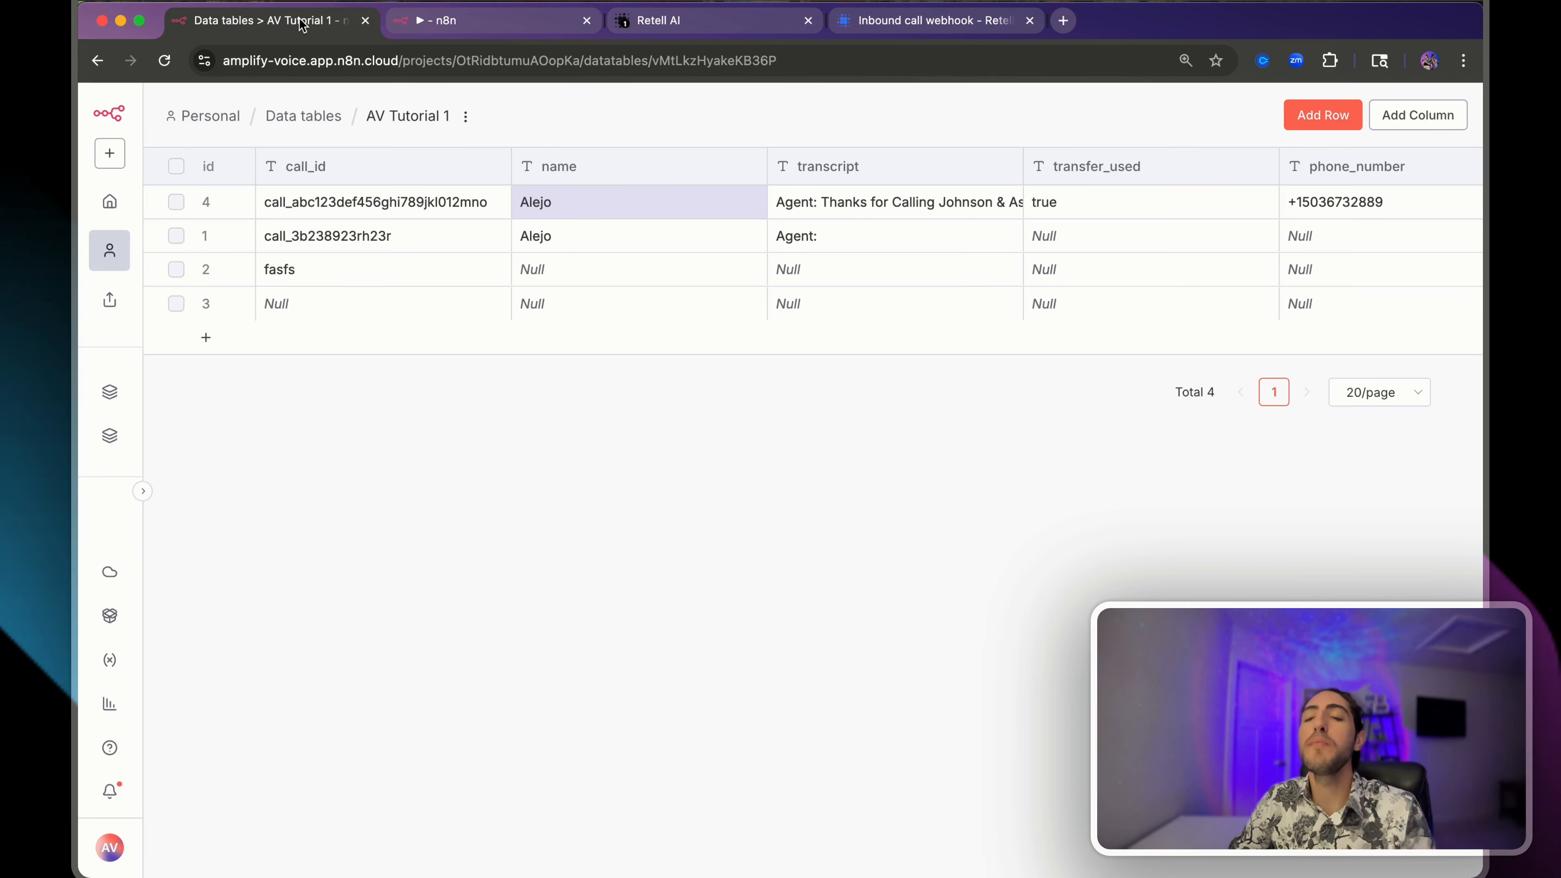
{"action": "key", "text": "ctrl+Tab"}
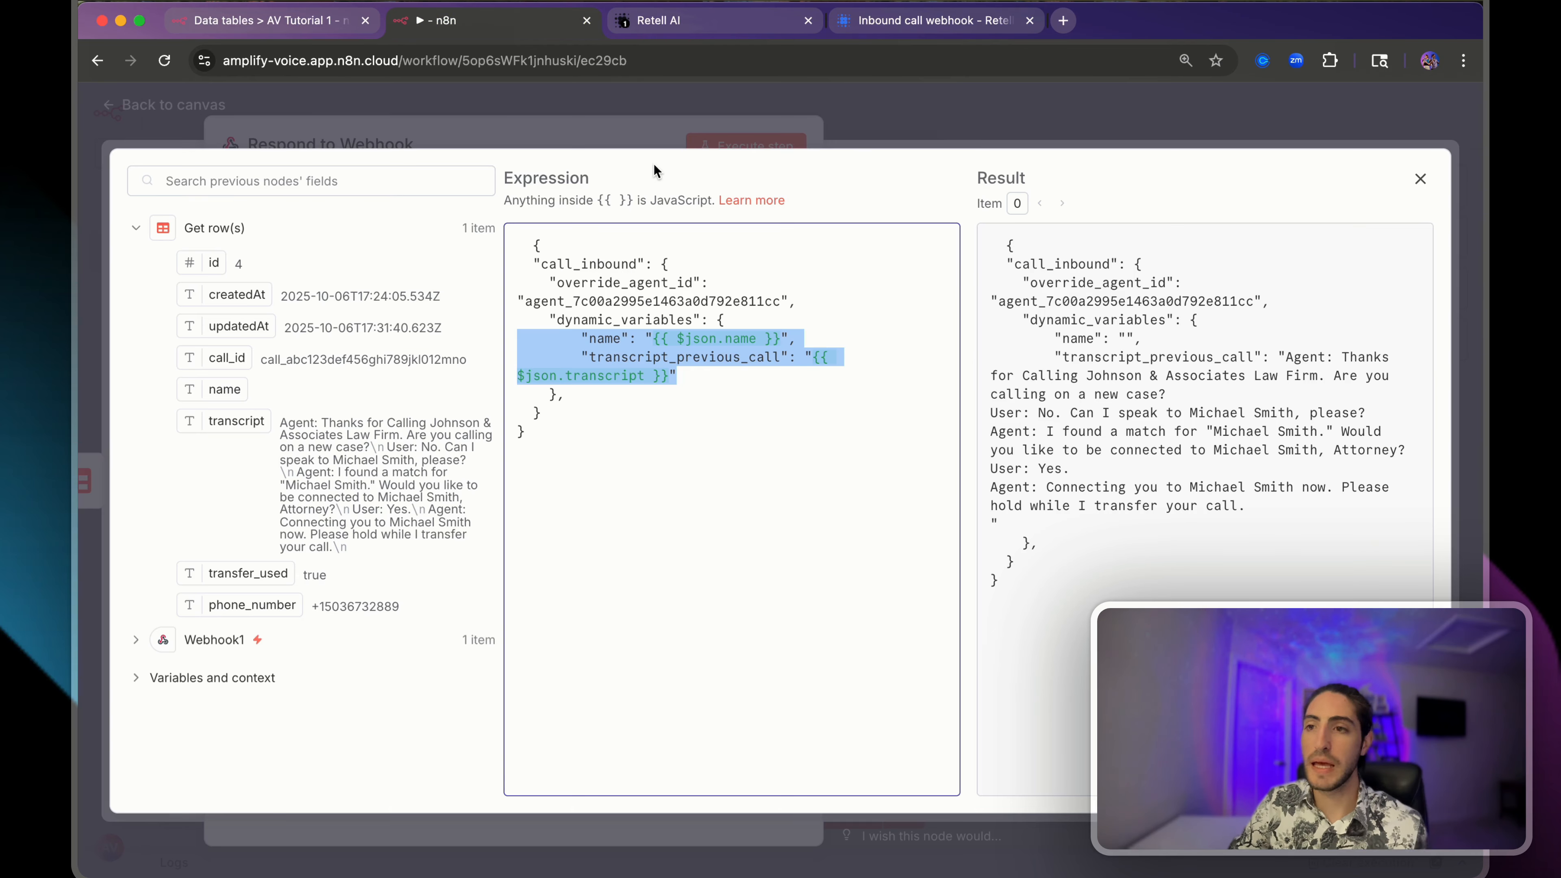
{"action": "left_click", "coordinate": [653, 165]}
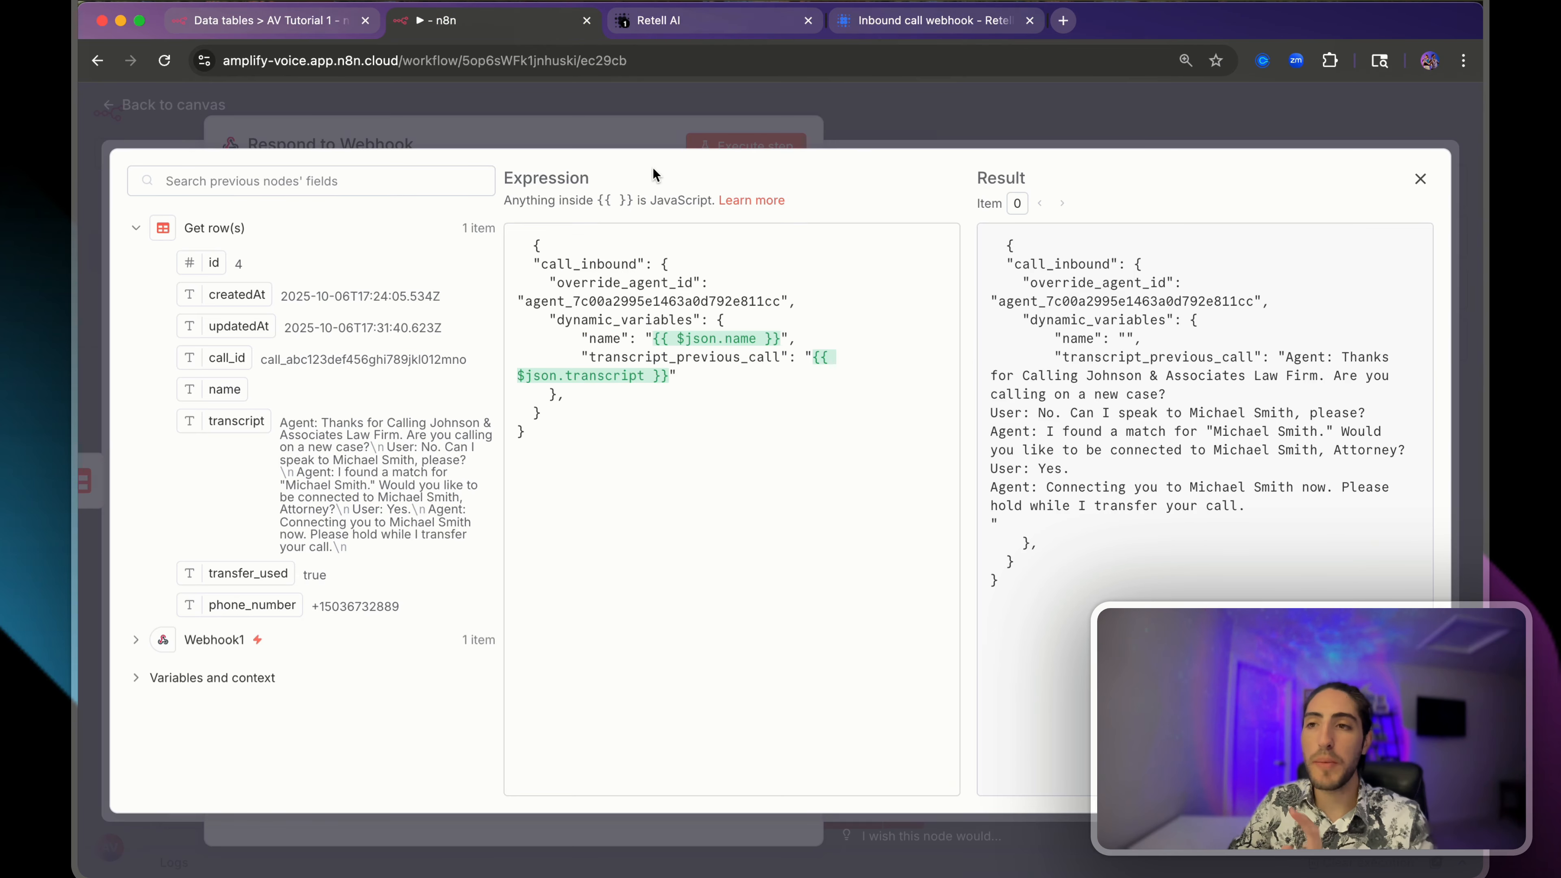
{"action": "left_click", "coordinate": [626, 125]}
{"action": "left_click_drag", "start_coordinate": [513, 111], "coordinate": [816, 109]}
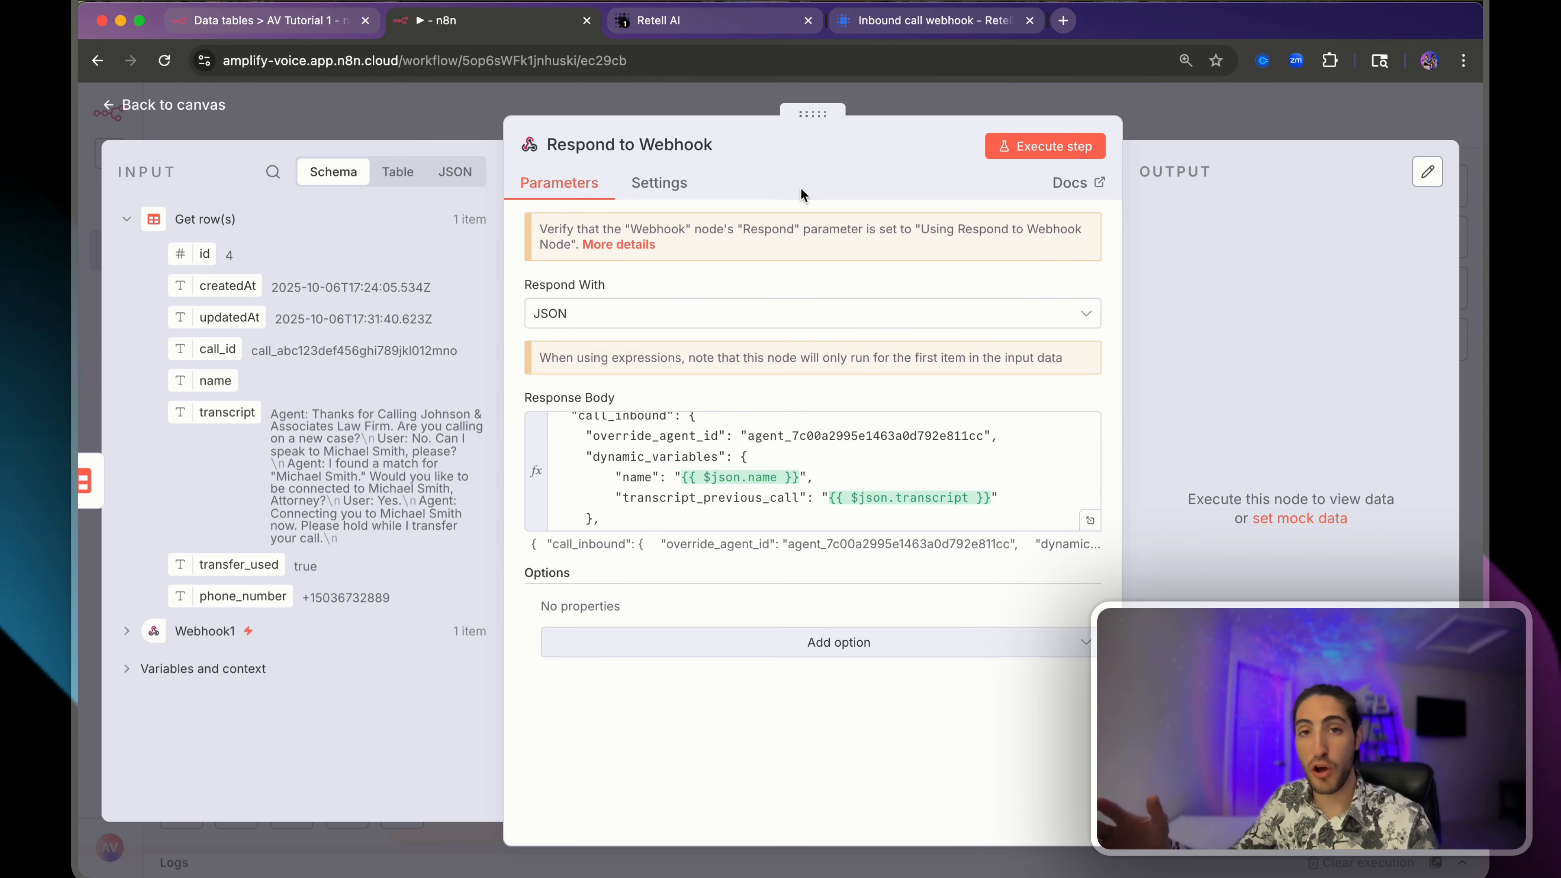
- Search 'supabase' for a new node after Respond to Webhook to list its row actions
{"action": "key", "text": "Escape"}
{"action": "left_click", "coordinate": [1445, 187]}
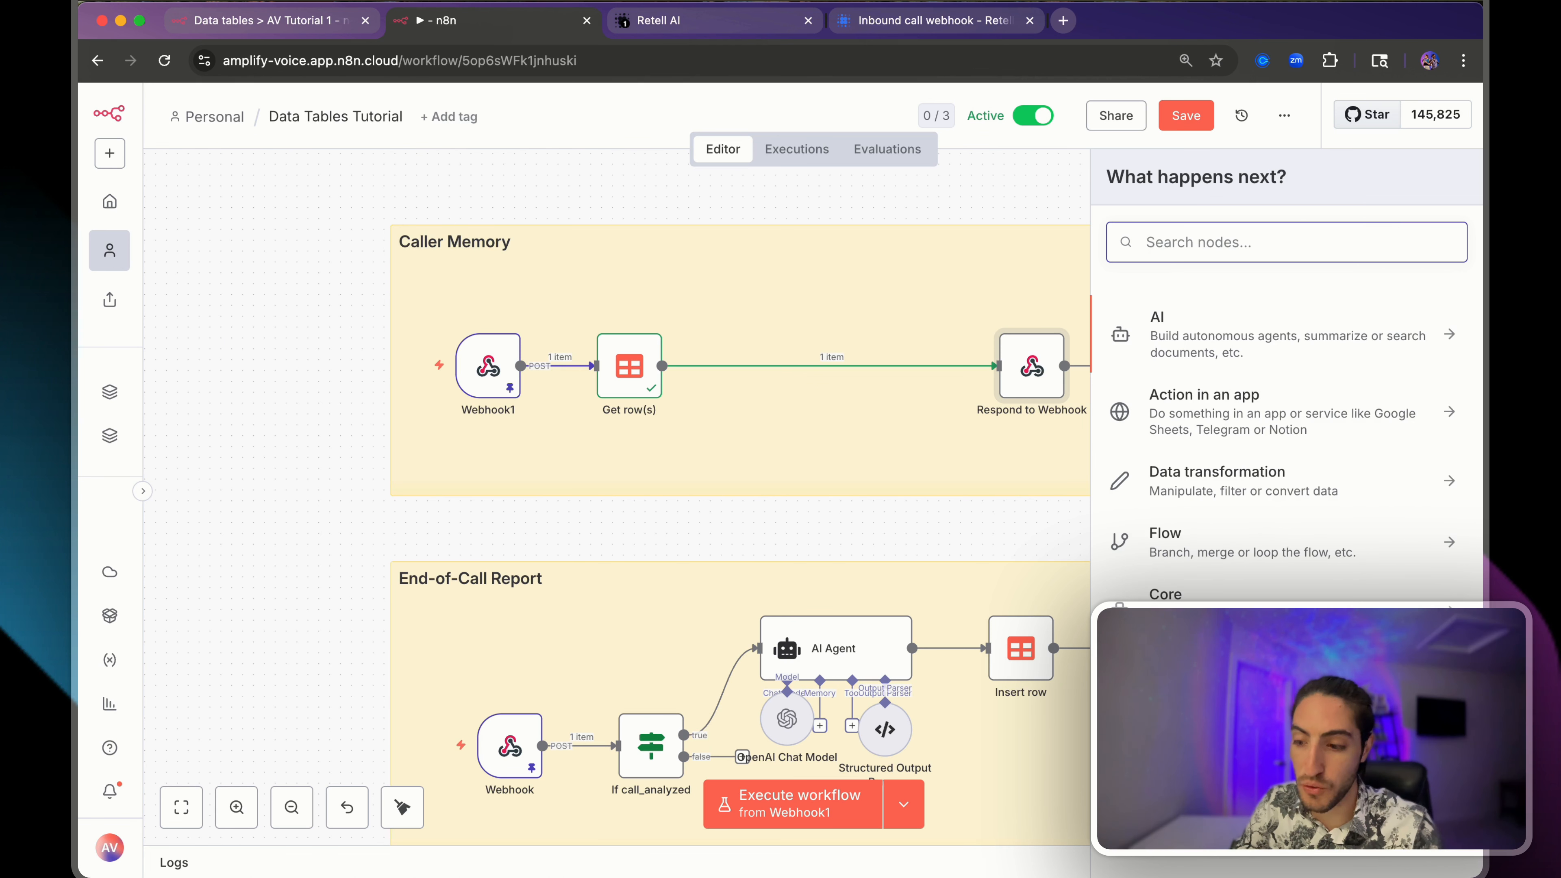
{"action": "type", "text": "supabase"}
{"action": "left_click", "coordinate": [1318, 315]}
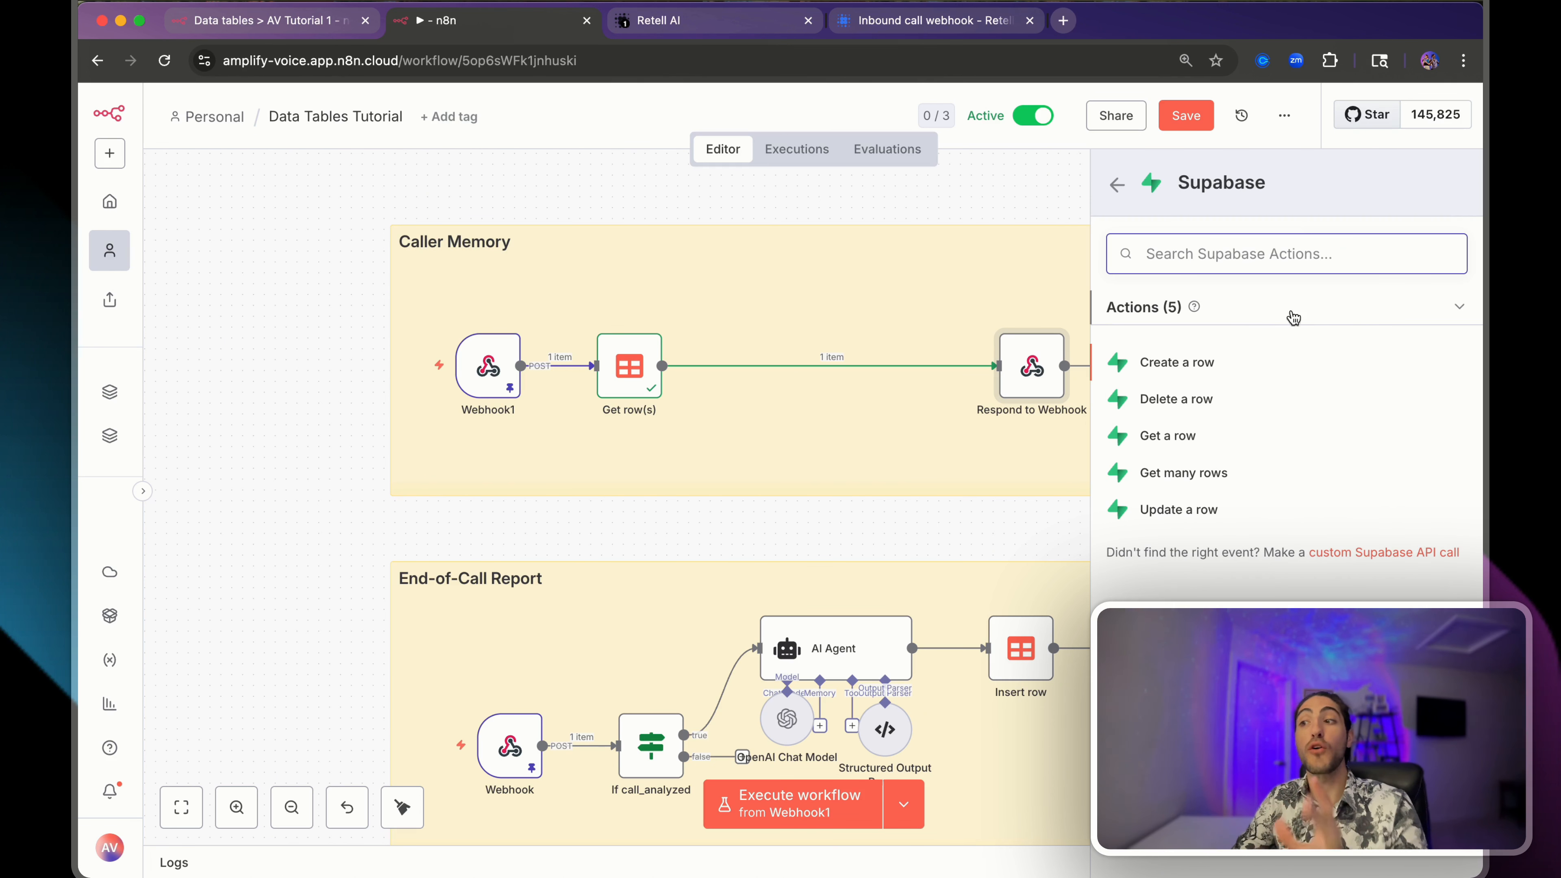
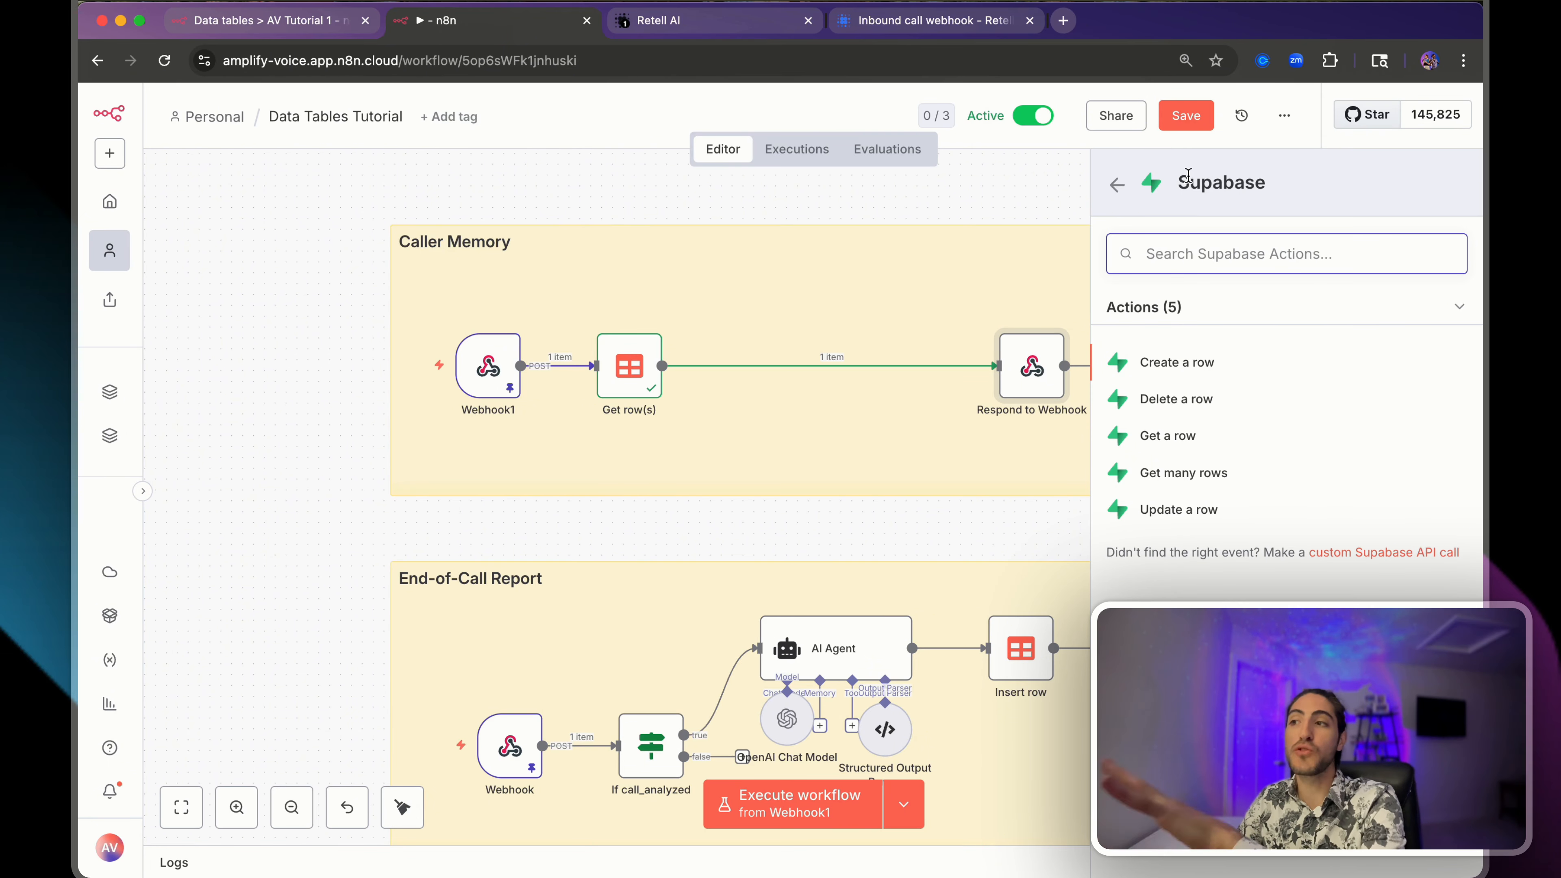
- Close the Supabase actions list
{"action": "left_click_drag", "start_coordinate": [1188, 184], "coordinate": [1298, 184]}
{"action": "left_click", "coordinate": [1299, 183]}
{"action": "left_click", "coordinate": [938, 210]}
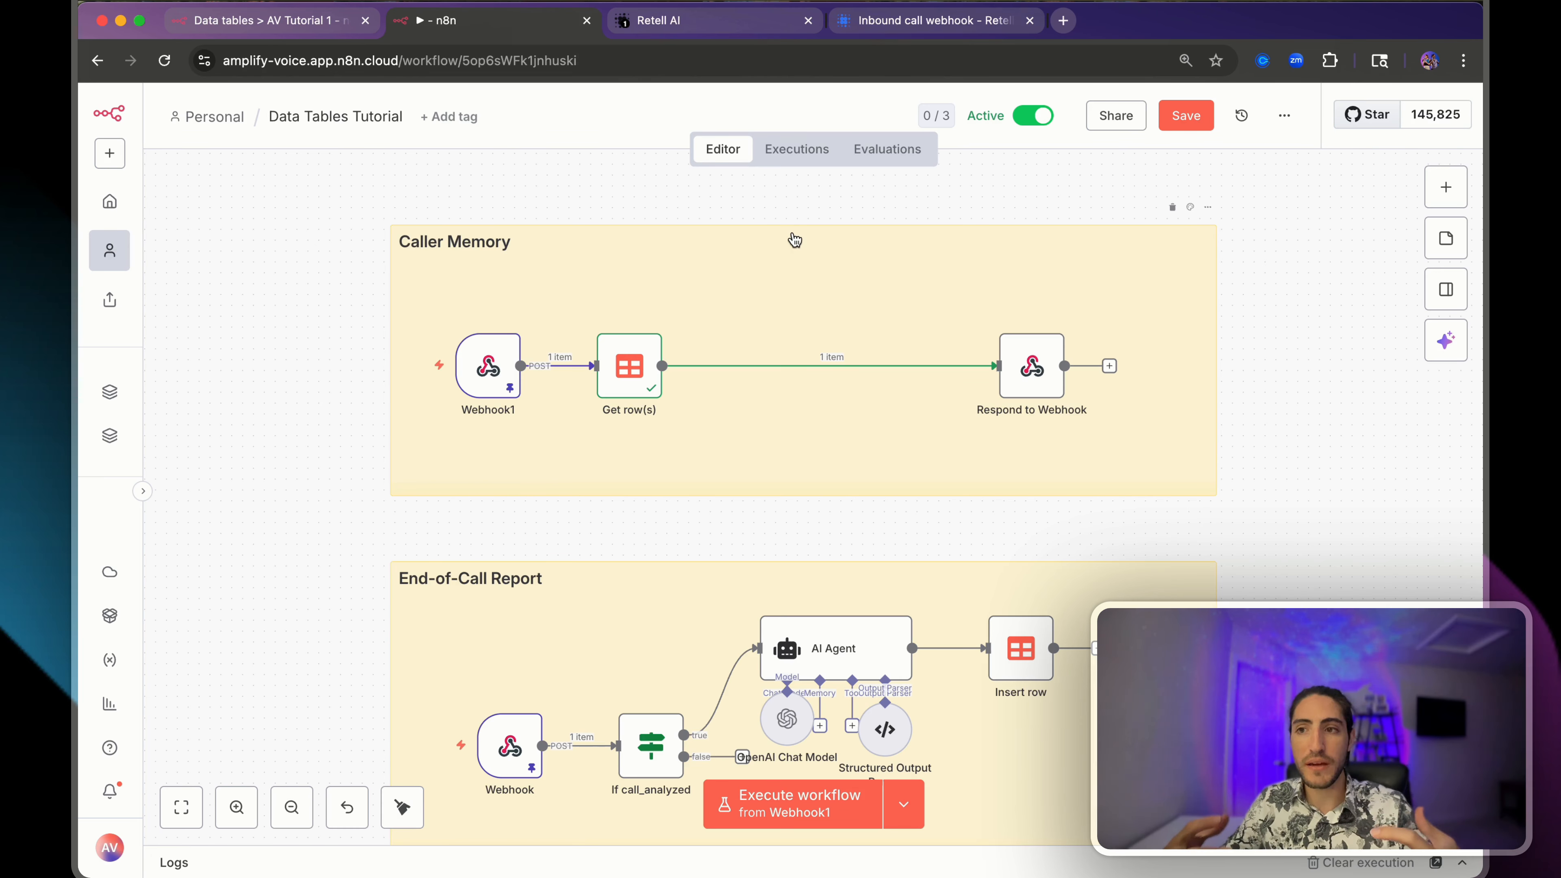
- Compare the AV Tutorial 1 data table's columns against the Caller Memory workflow canvas
{"action": "left_click", "coordinate": [293, 25]}
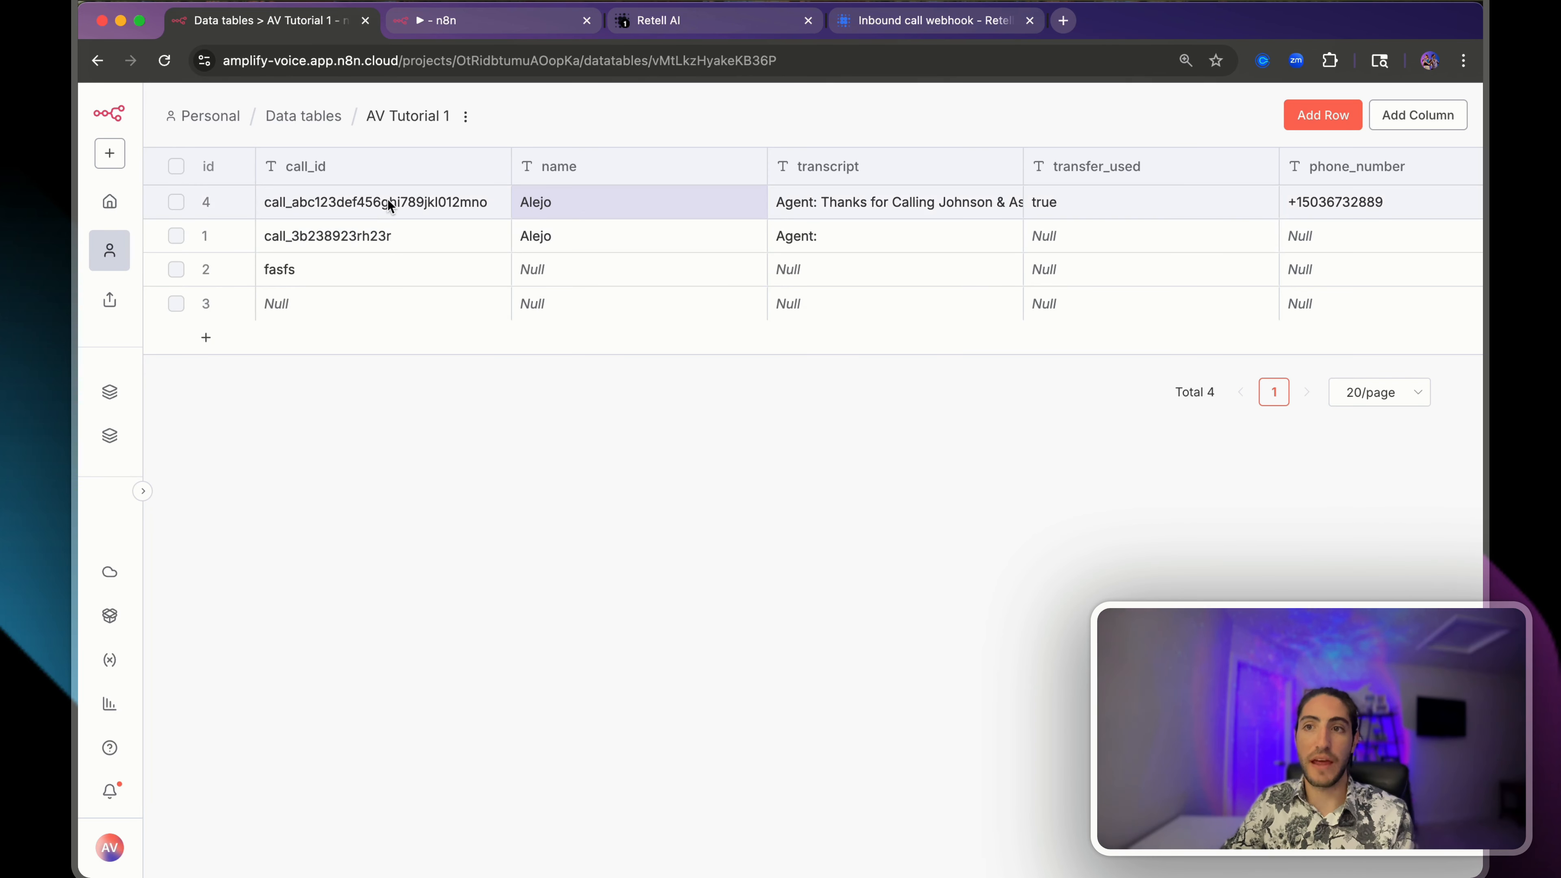
{"action": "scroll", "coordinate": [388, 202], "scroll_direction": "right", "scroll_amount": 4}
{"action": "scroll", "coordinate": [388, 202], "scroll_direction": "left", "scroll_amount": 4}
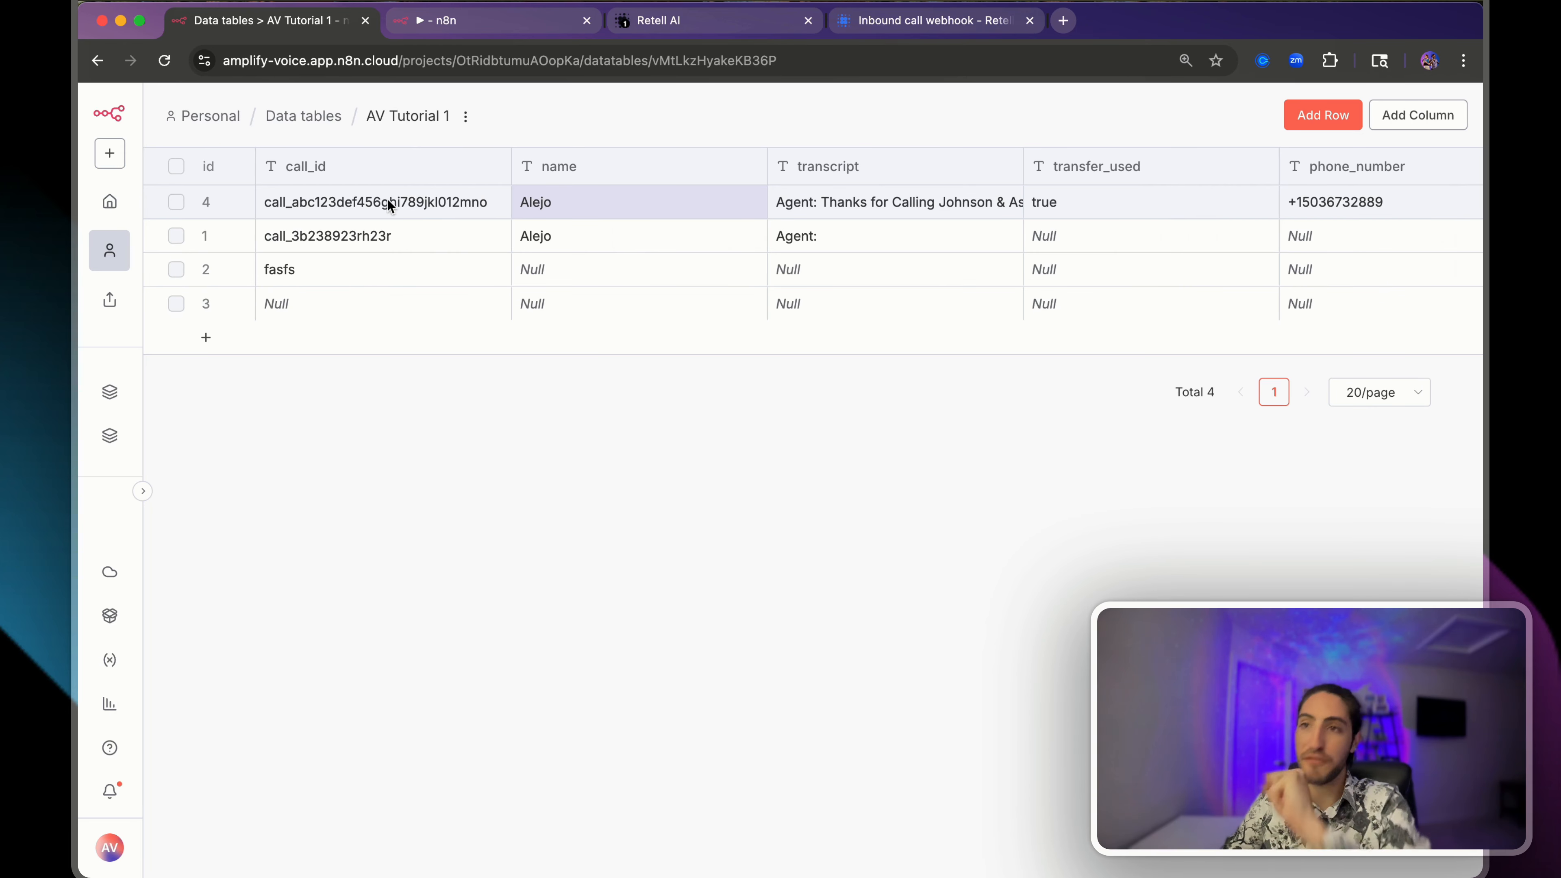
{"action": "left_click", "coordinate": [504, 21]}
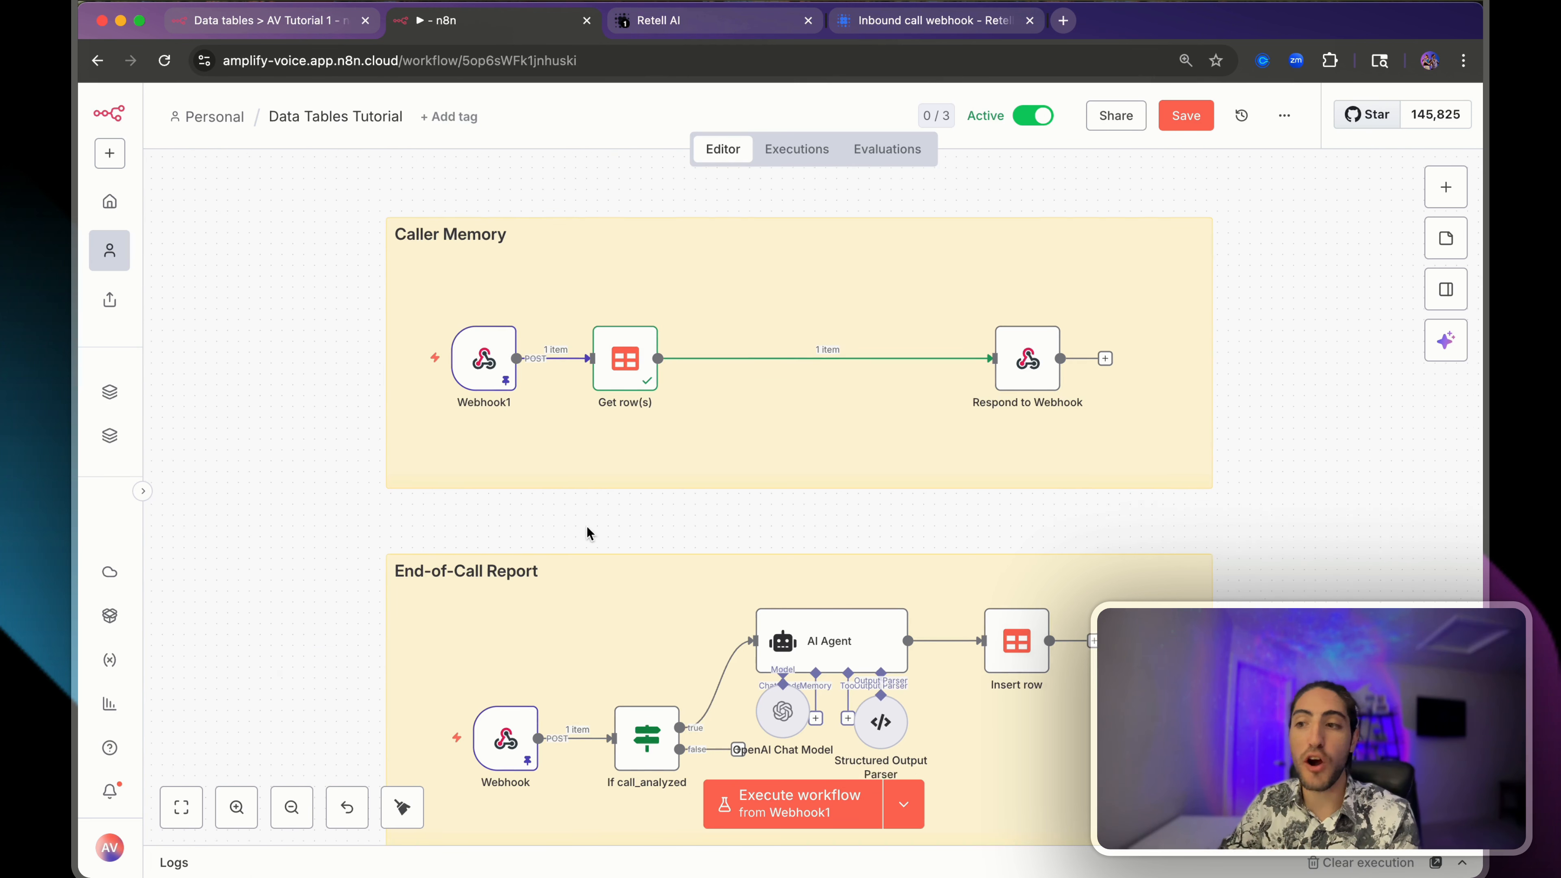
{"action": "scroll", "coordinate": [868, 568], "scroll_direction": "down", "scroll_amount": 3}
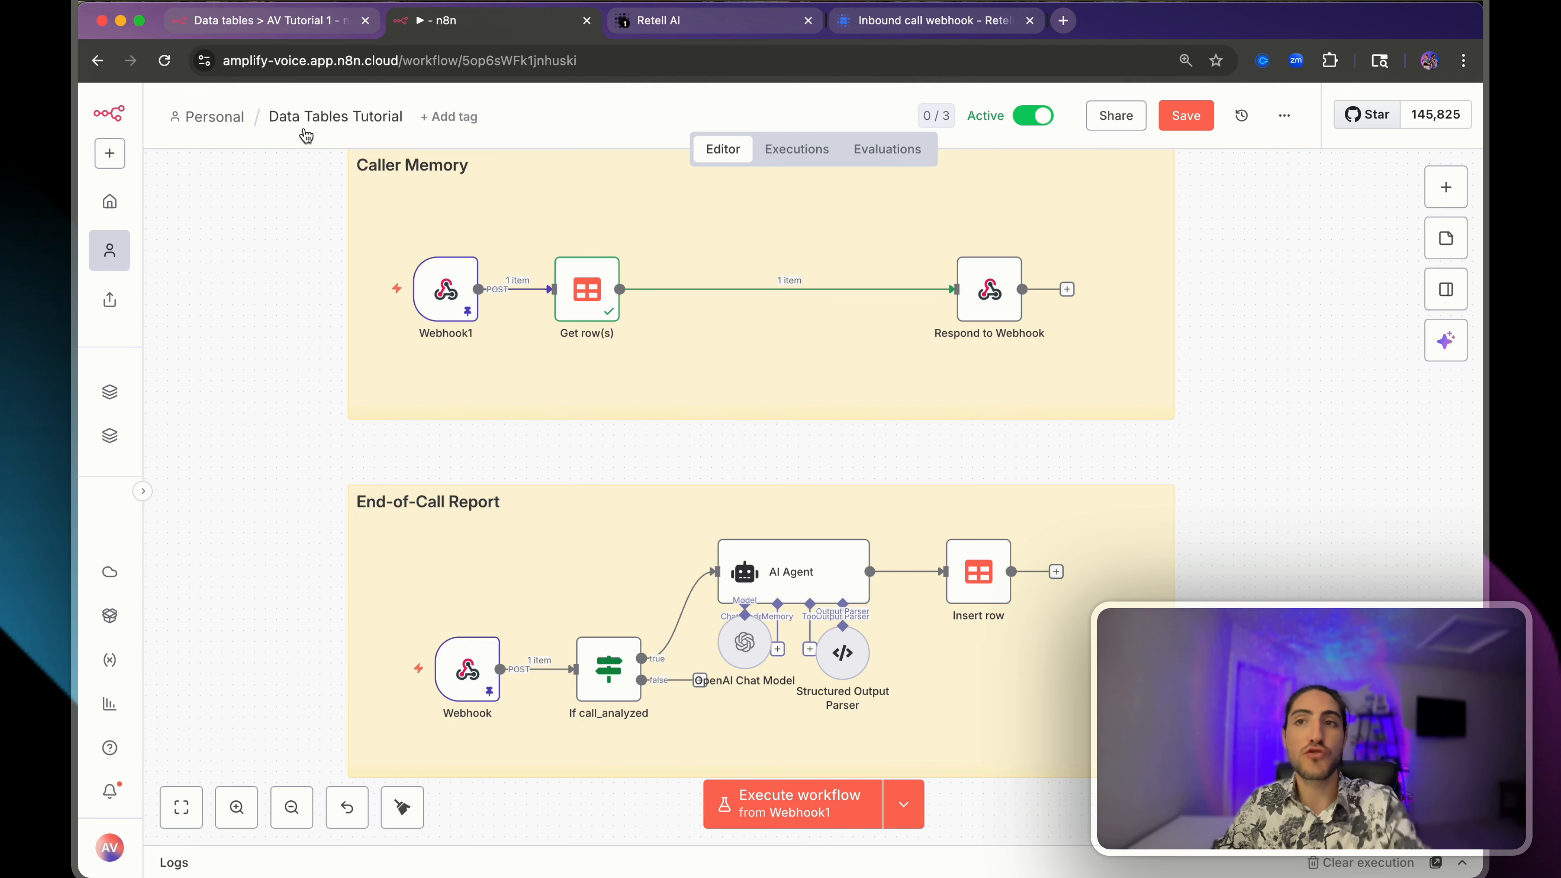
{"action": "left_click", "coordinate": [293, 29]}
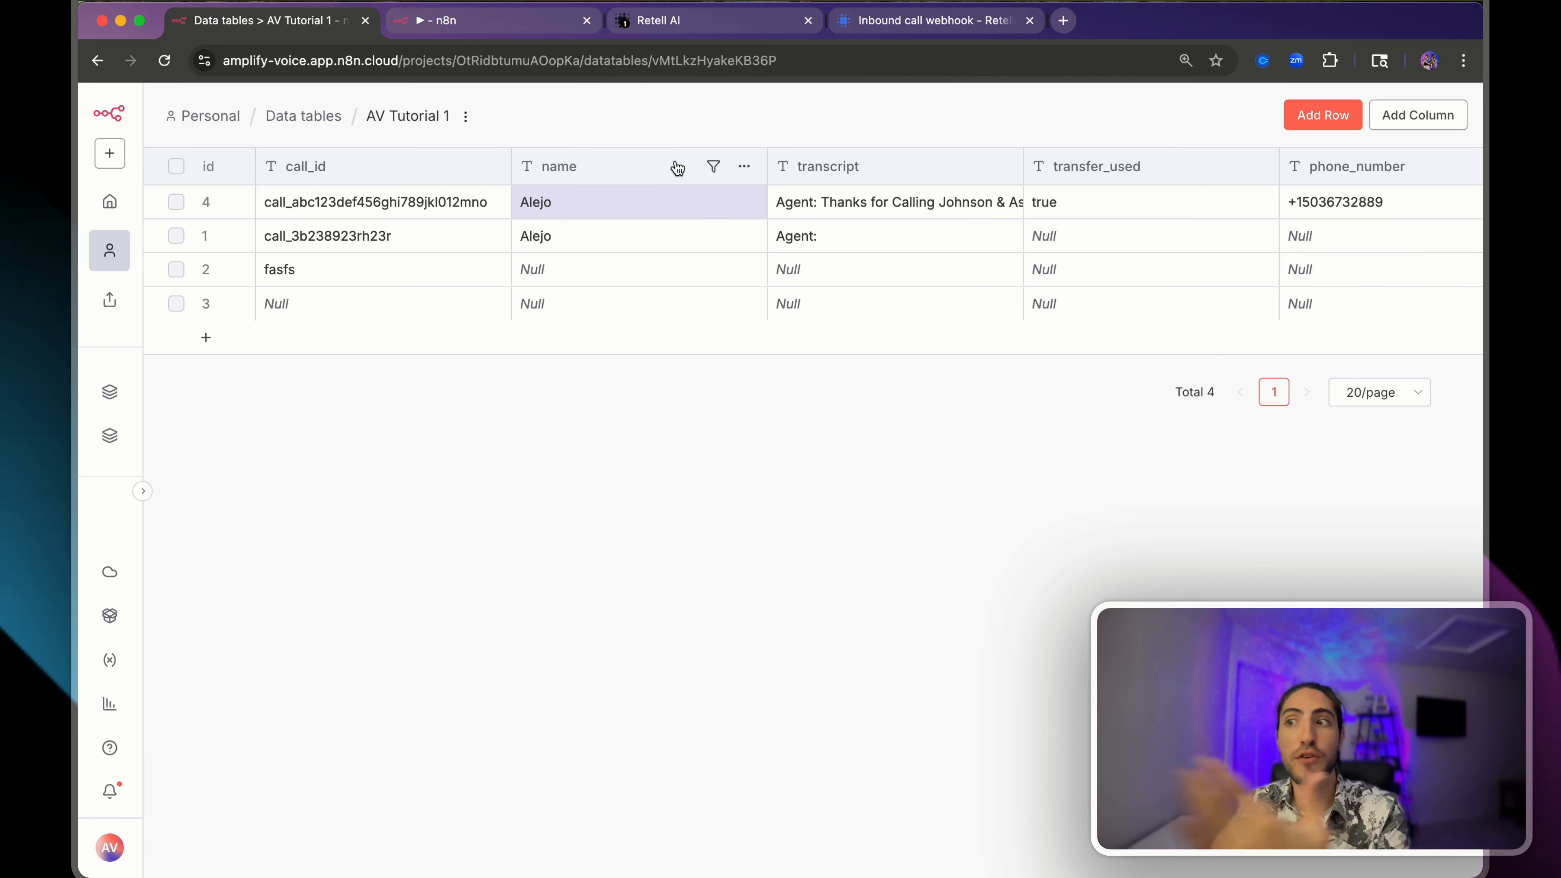
{"action": "left_click", "coordinate": [485, 21]}
{"action": "scroll", "coordinate": [673, 450], "scroll_direction": "up", "scroll_amount": 2}
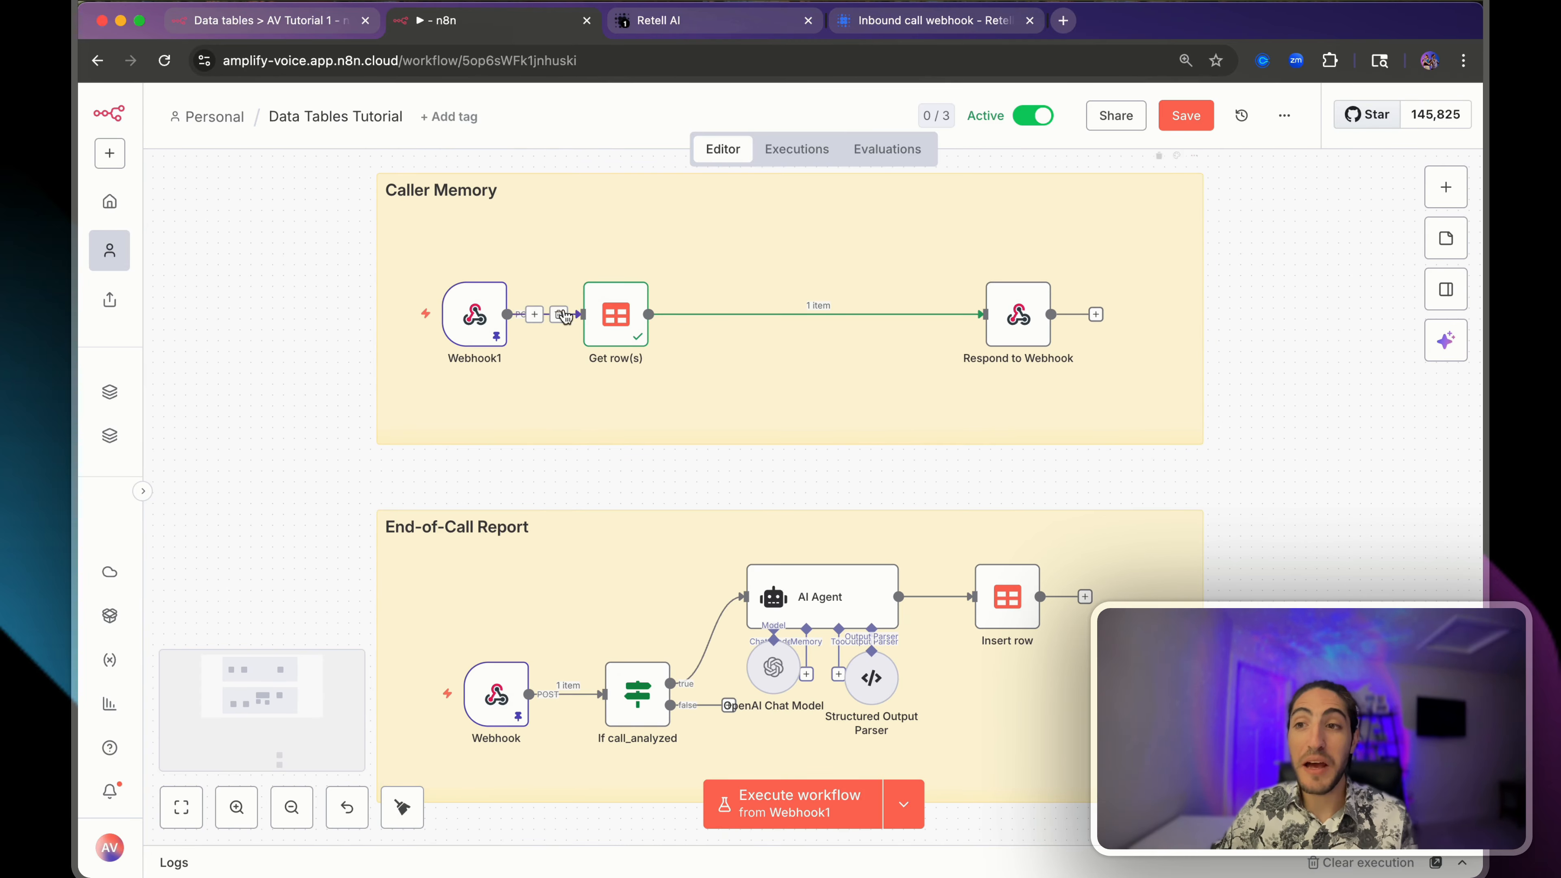
- Select the Caller Memory nodes, recheck the data table, and open Get row(s) settings
{"action": "left_click_drag", "start_coordinate": [277, 235], "coordinate": [1251, 425]}
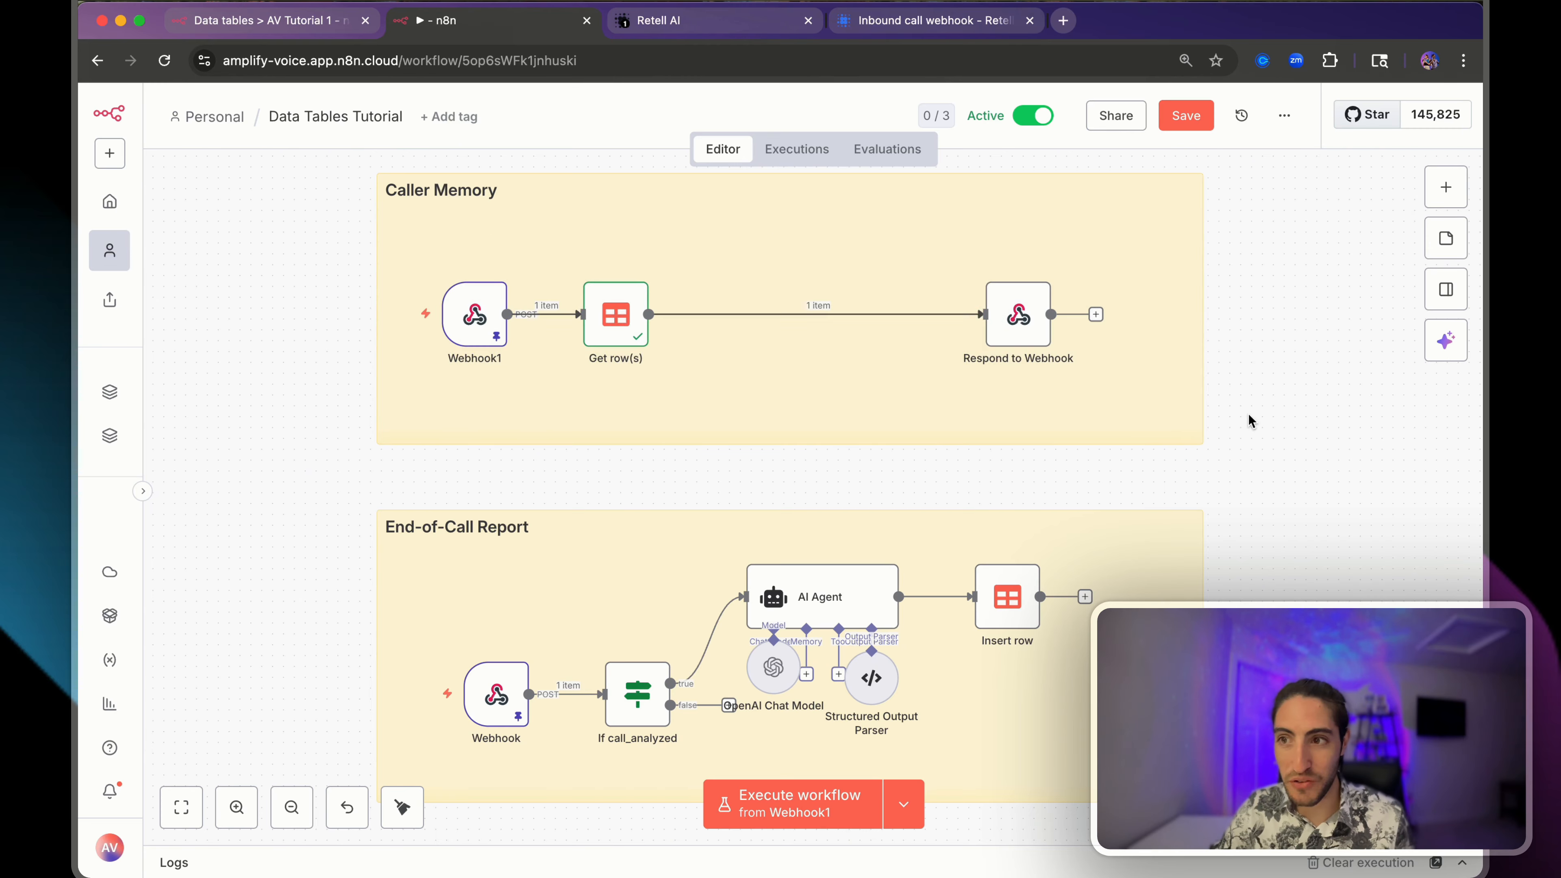
{"action": "left_click", "coordinate": [1249, 415]}
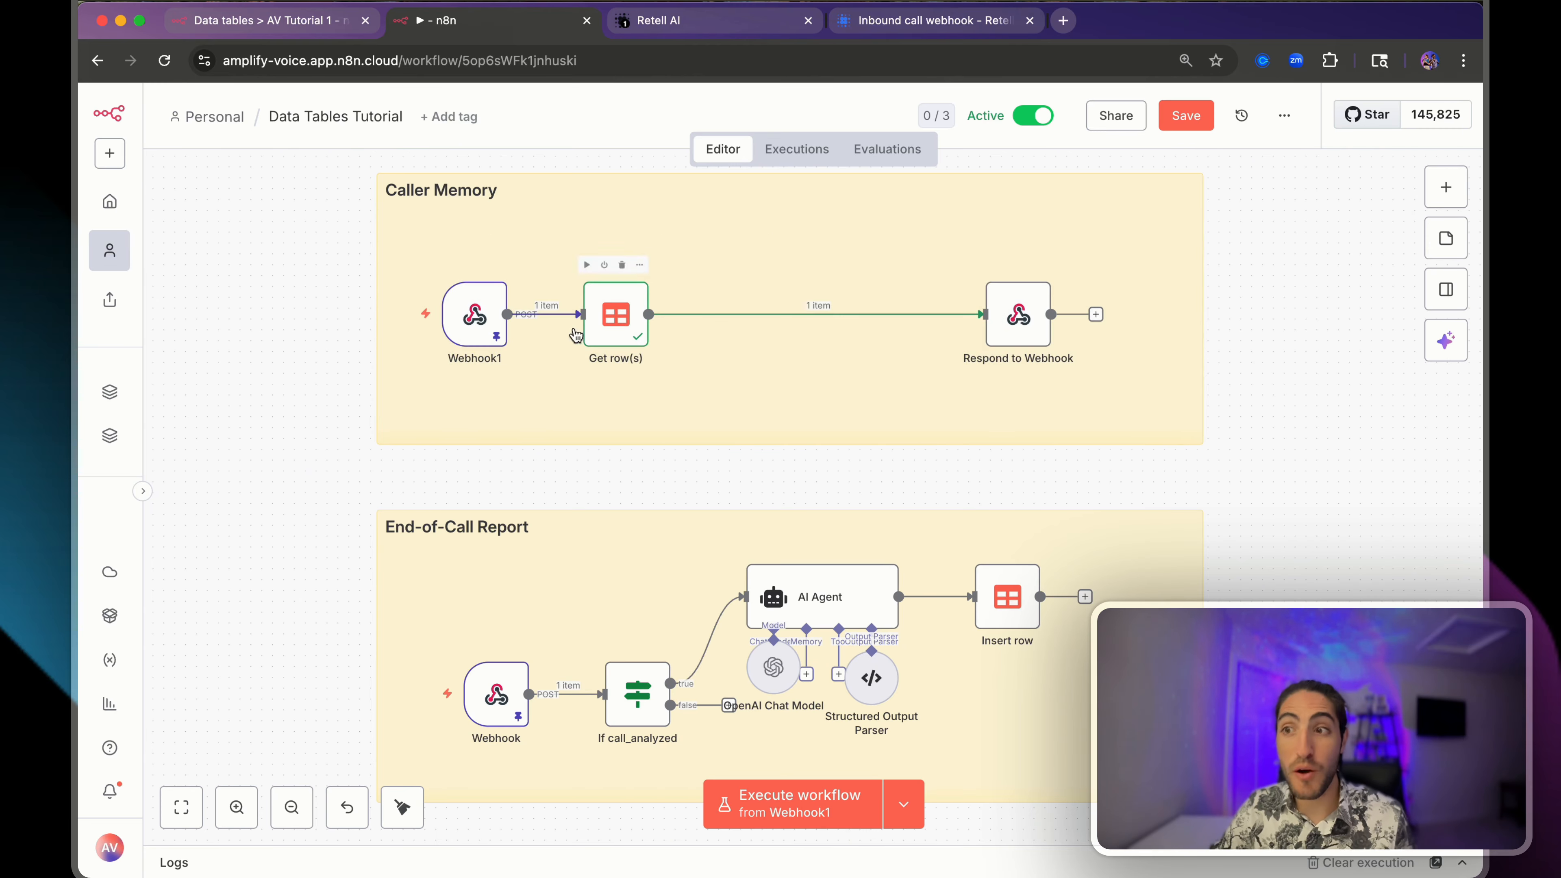
{"action": "left_click", "coordinate": [328, 37]}
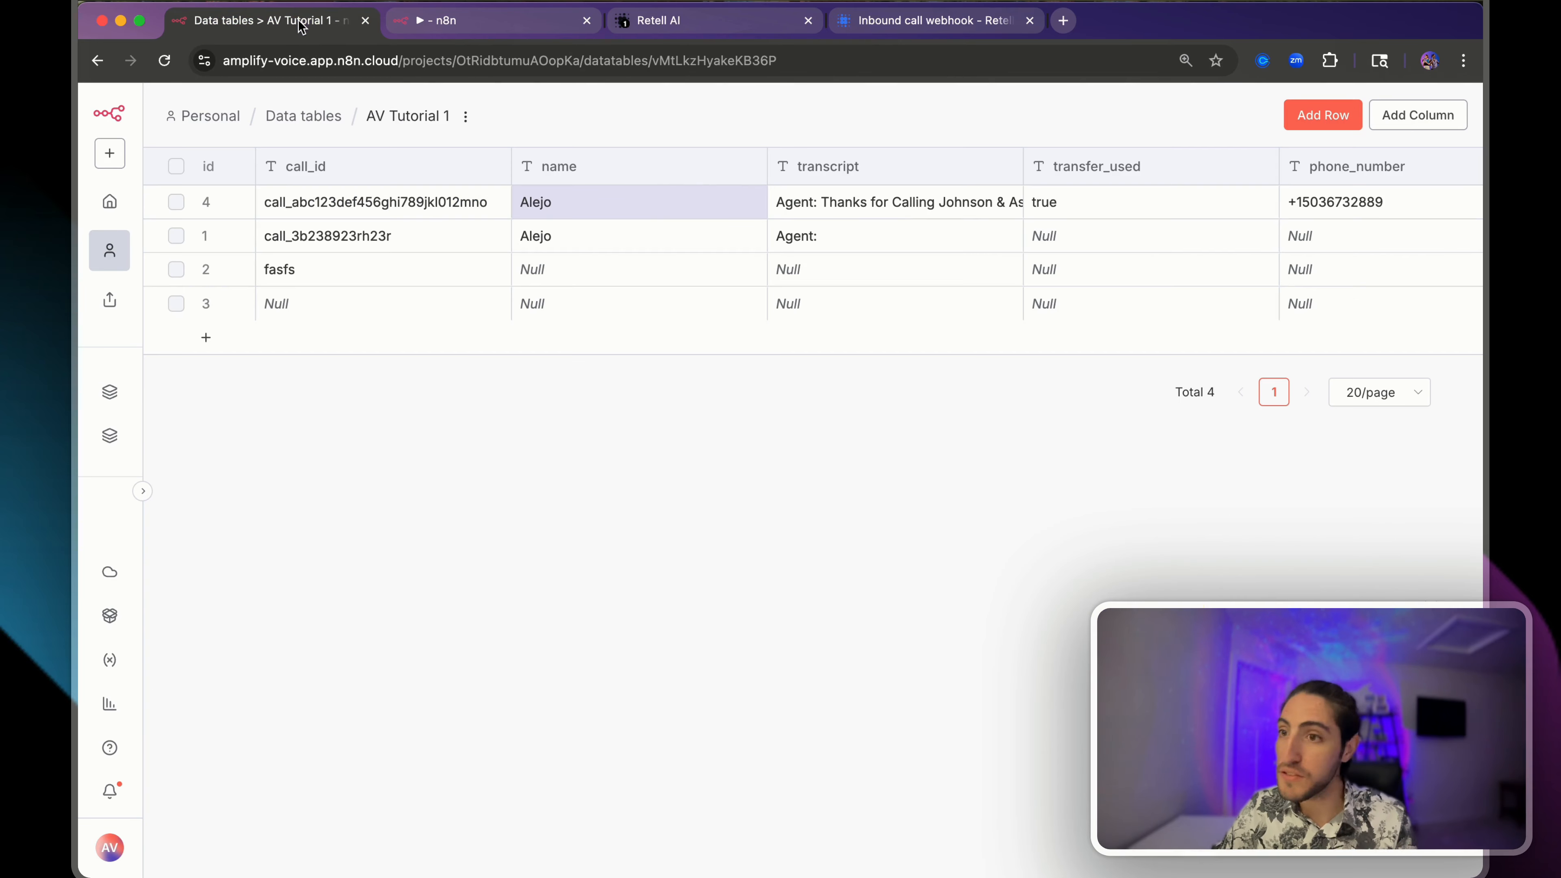
{"action": "left_click", "coordinate": [462, 25]}
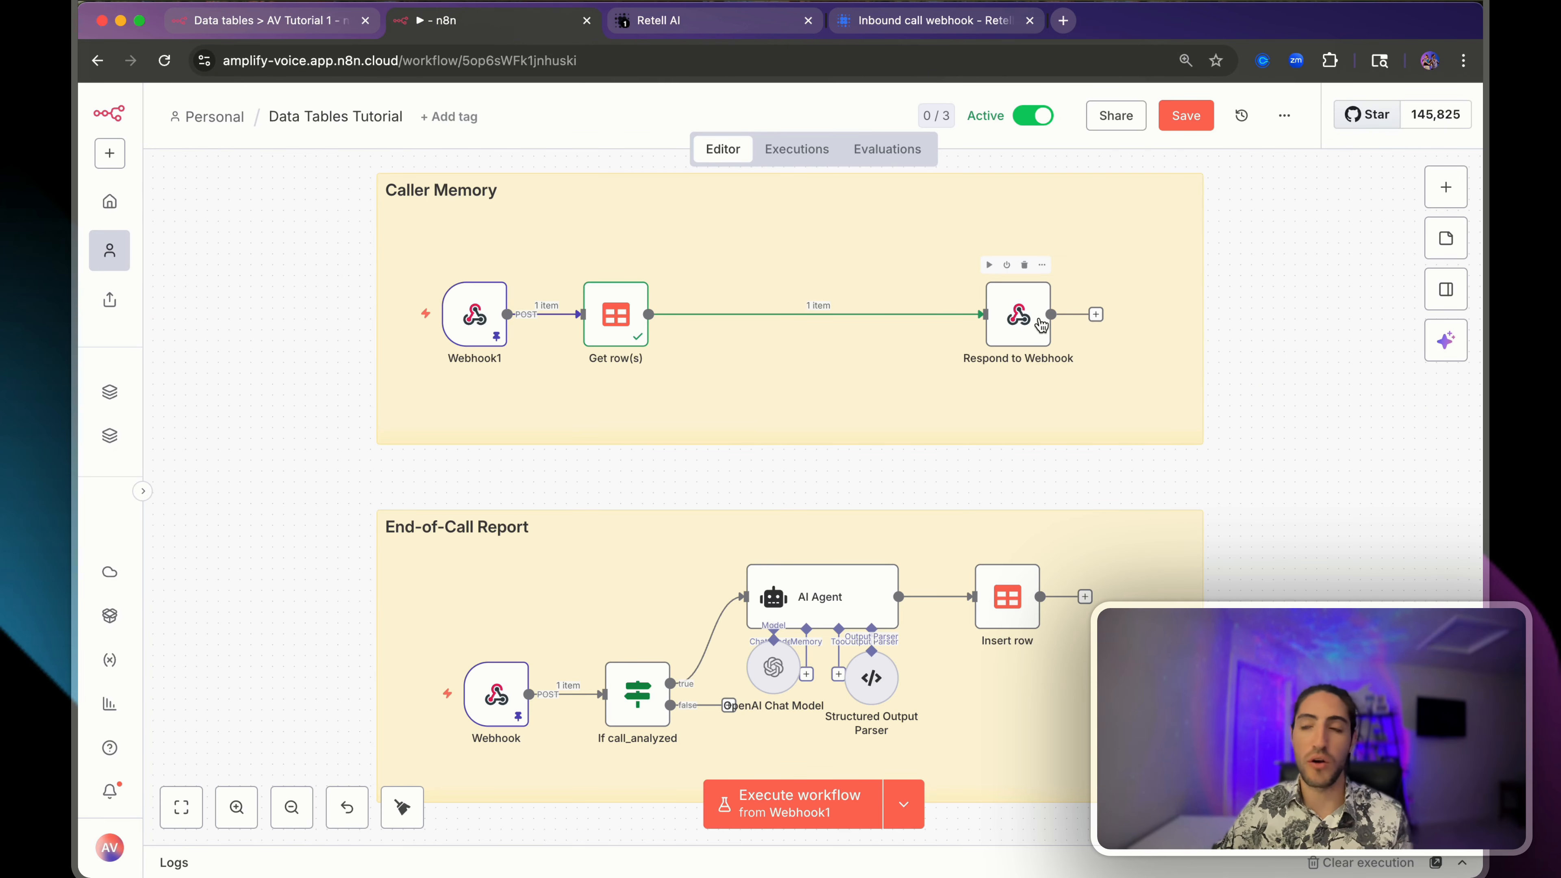
{"action": "double_click", "coordinate": [611, 316]}
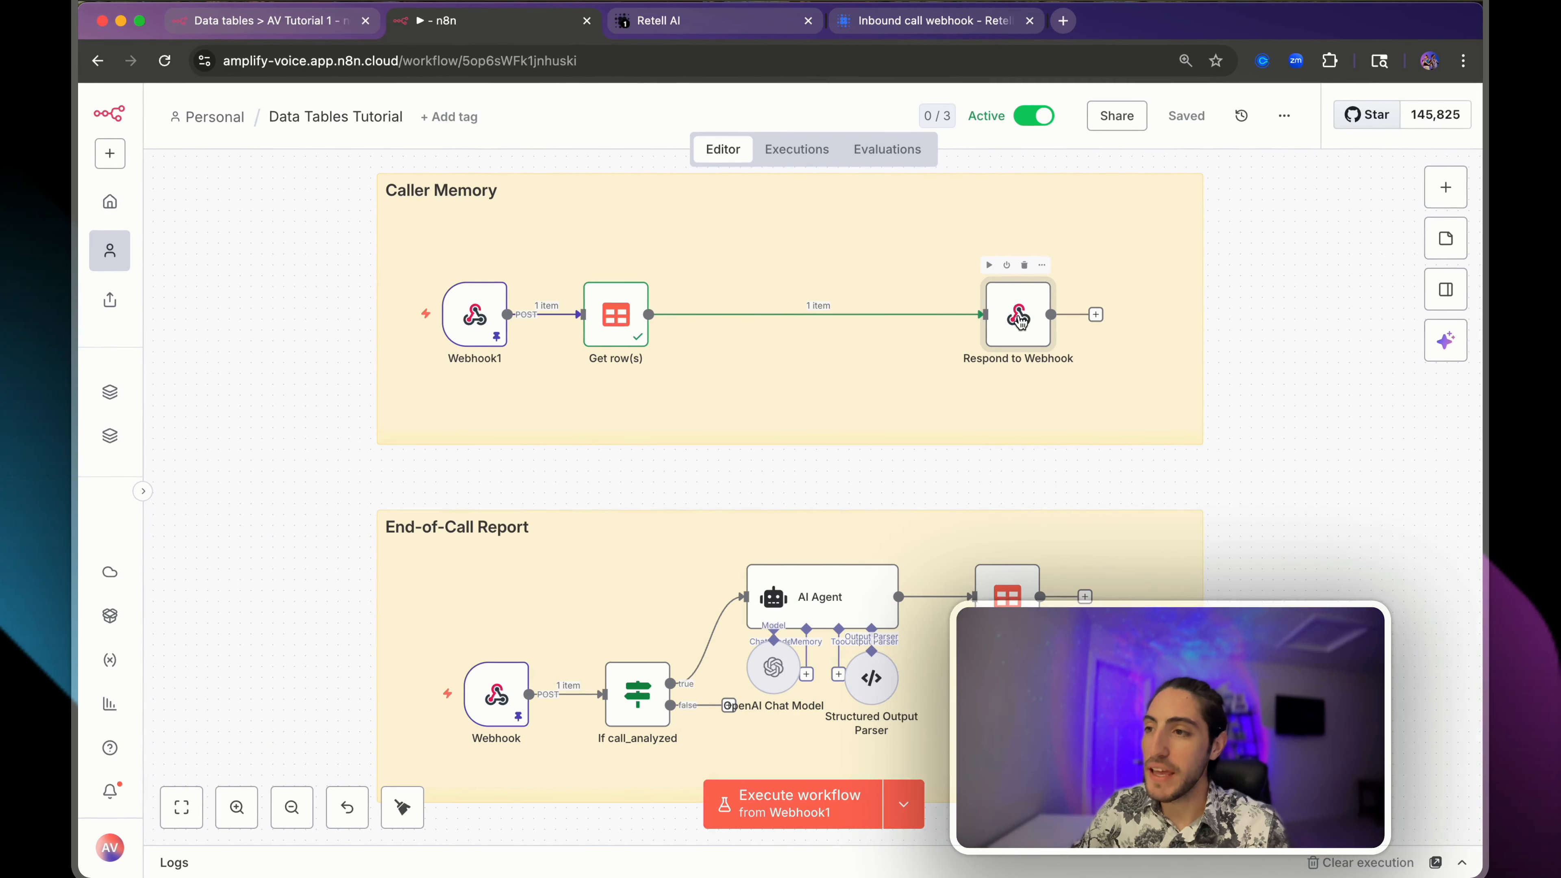
- Load the failed execution into the editor and expand Respond to Webhook's response body
{"action": "left_click", "coordinate": [789, 162]}
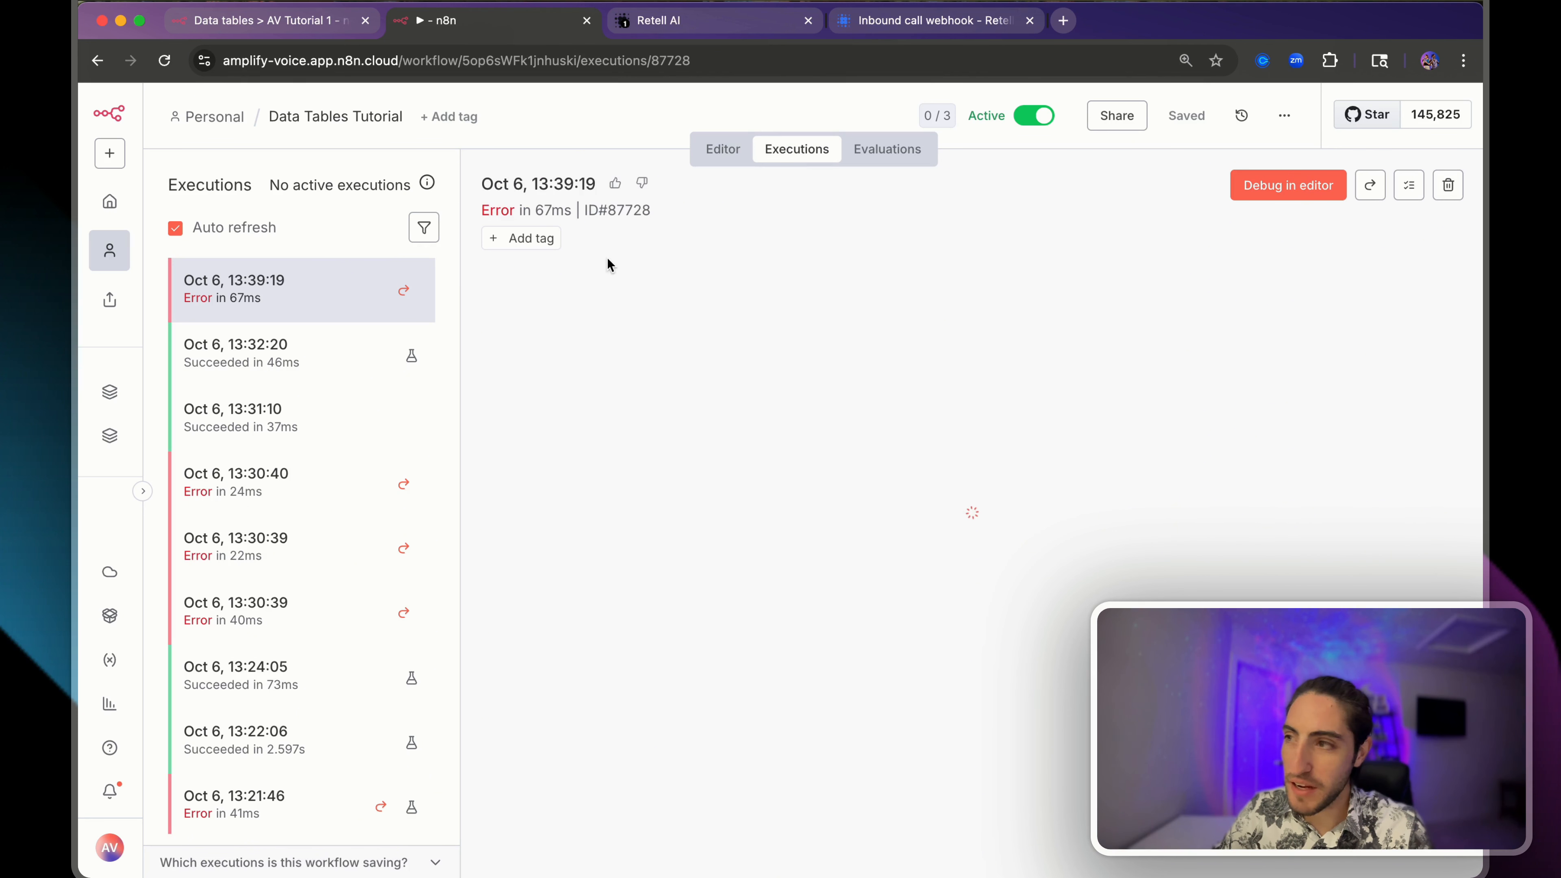
{"action": "left_click", "coordinate": [1286, 186]}
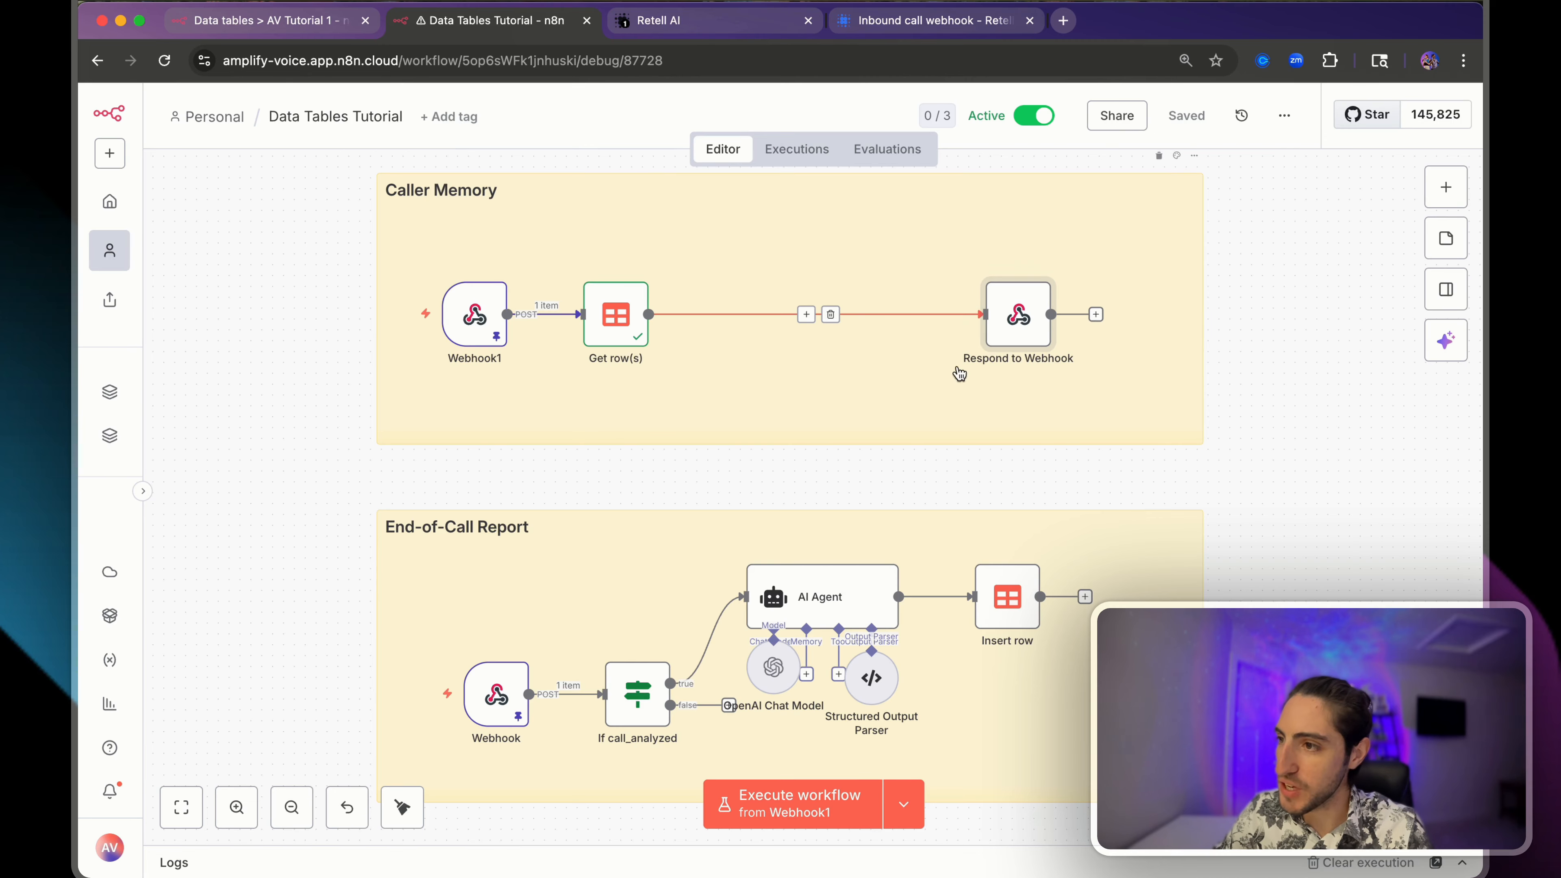
{"action": "double_click", "coordinate": [1017, 312]}
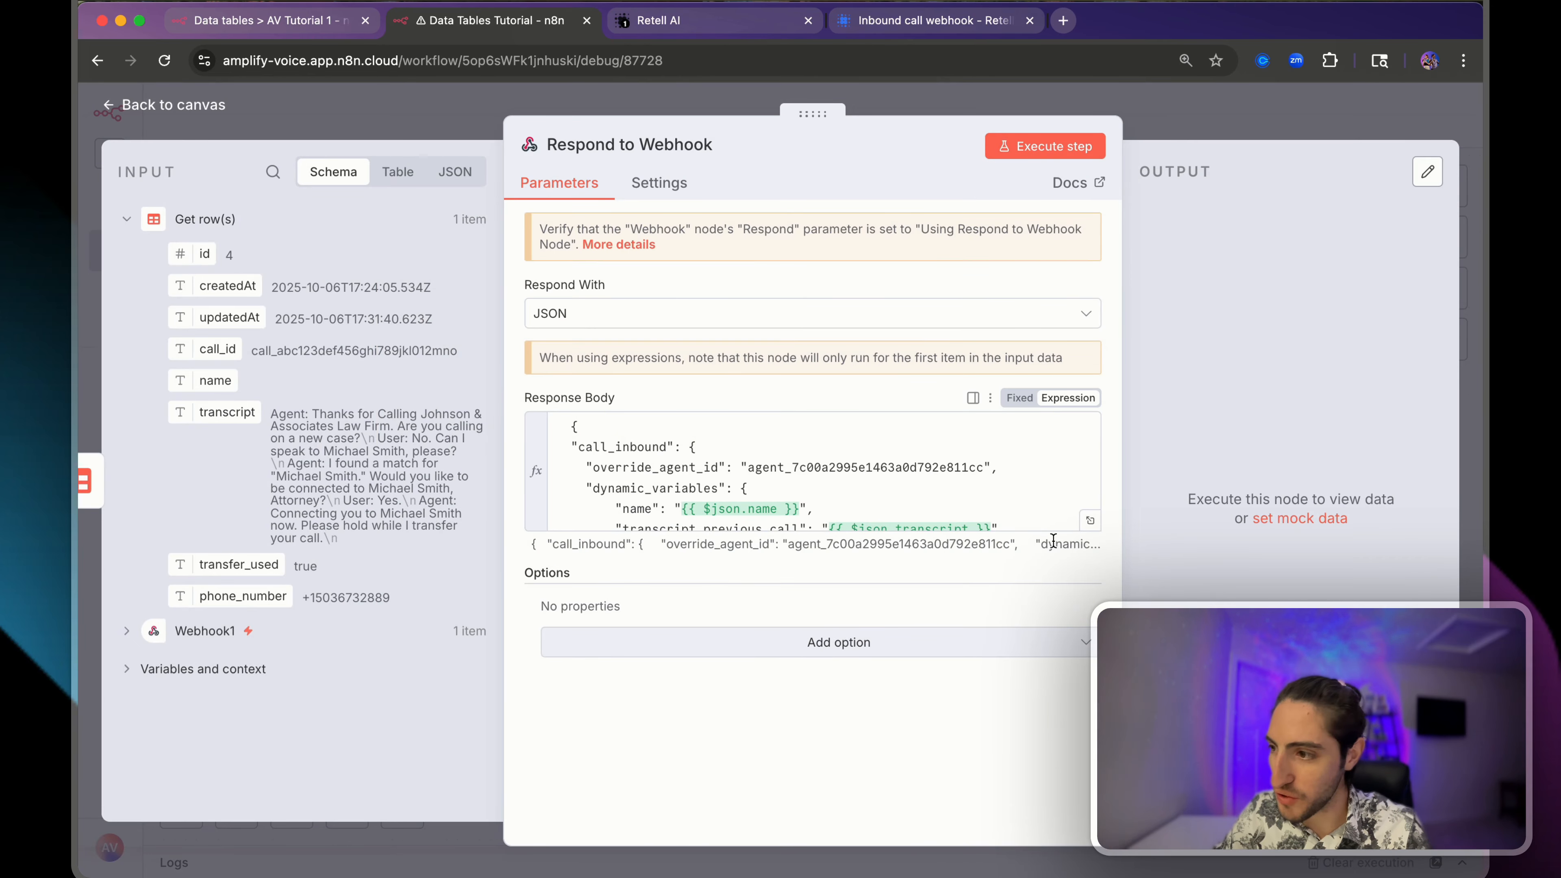
{"action": "left_click", "coordinate": [1089, 521]}
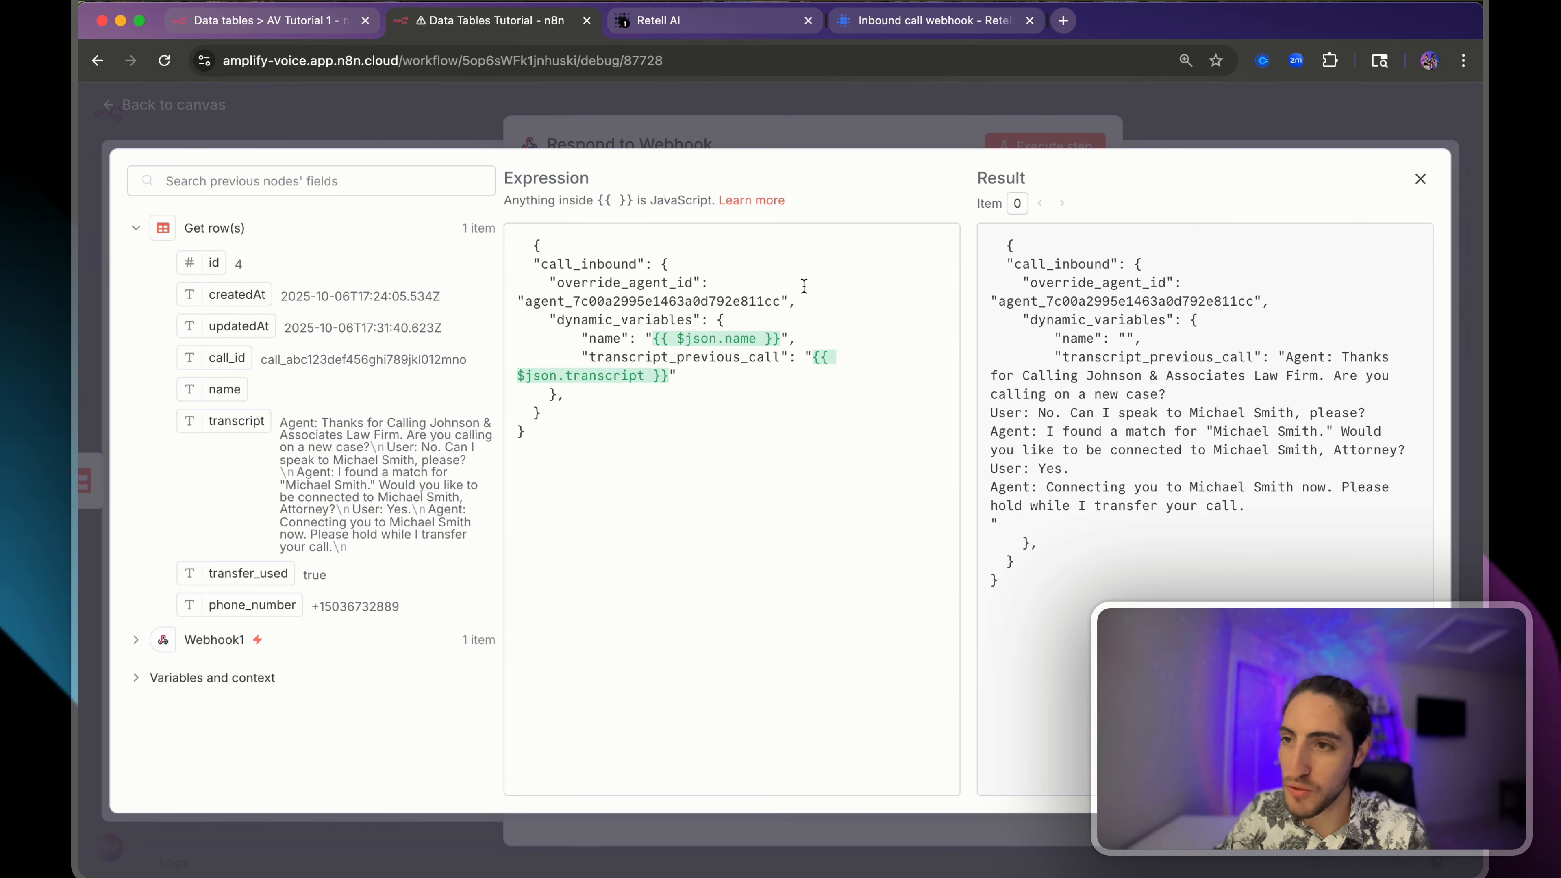
- Wrap $json.transcript in JSON.stringify() in the body and save, keeping the pinned webhook data
{"action": "left_click", "coordinate": [593, 244]}
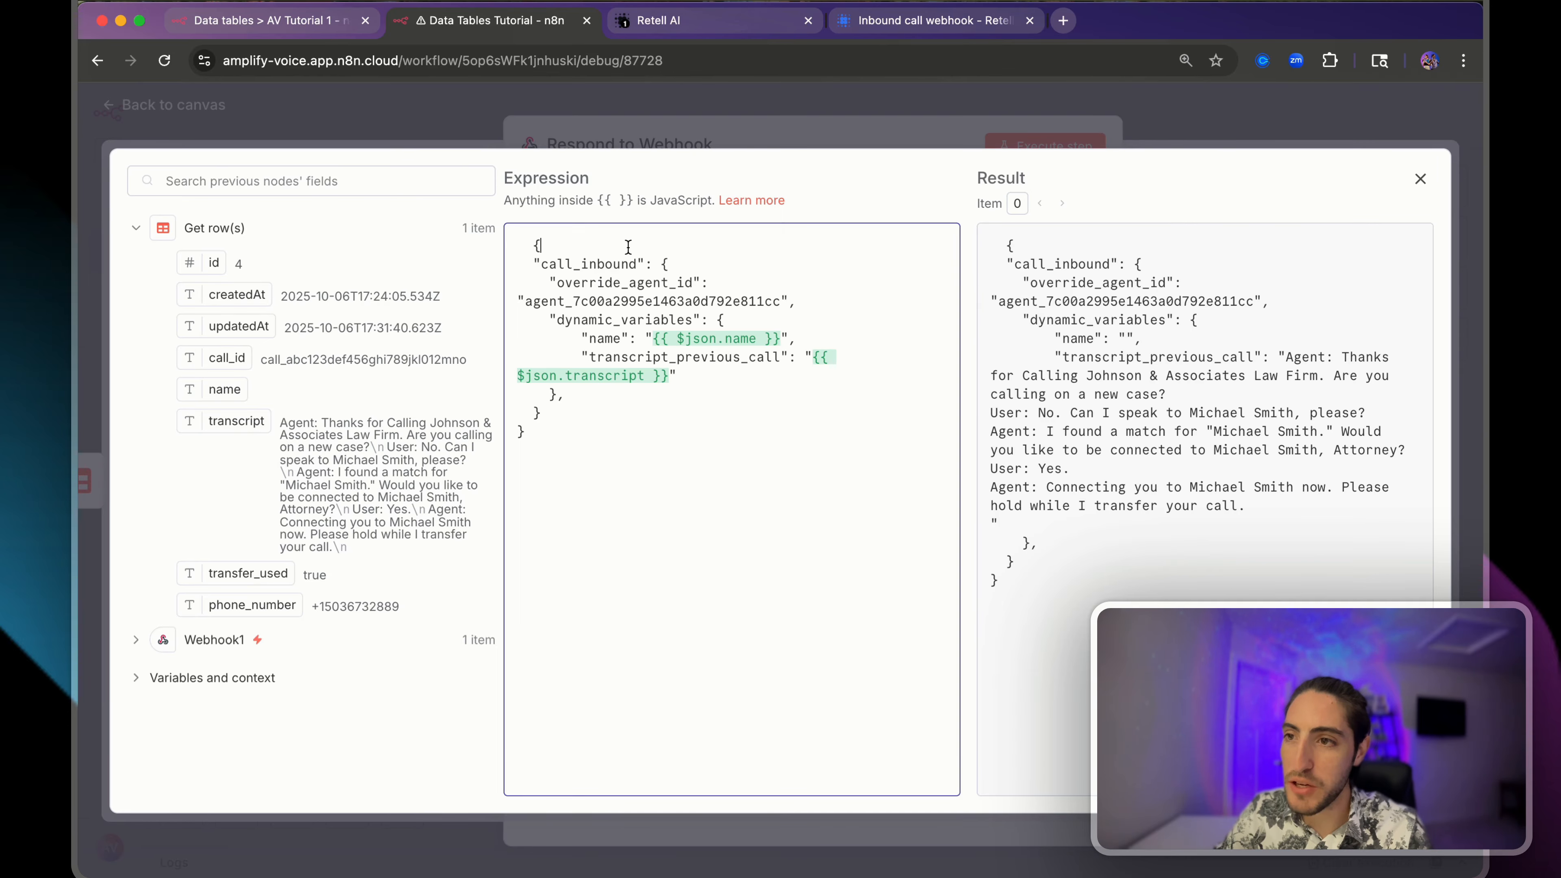
{"action": "left_click_drag", "start_coordinate": [535, 247], "coordinate": [499, 252]}
{"action": "left_click_drag", "start_coordinate": [670, 264], "coordinate": [658, 268]}
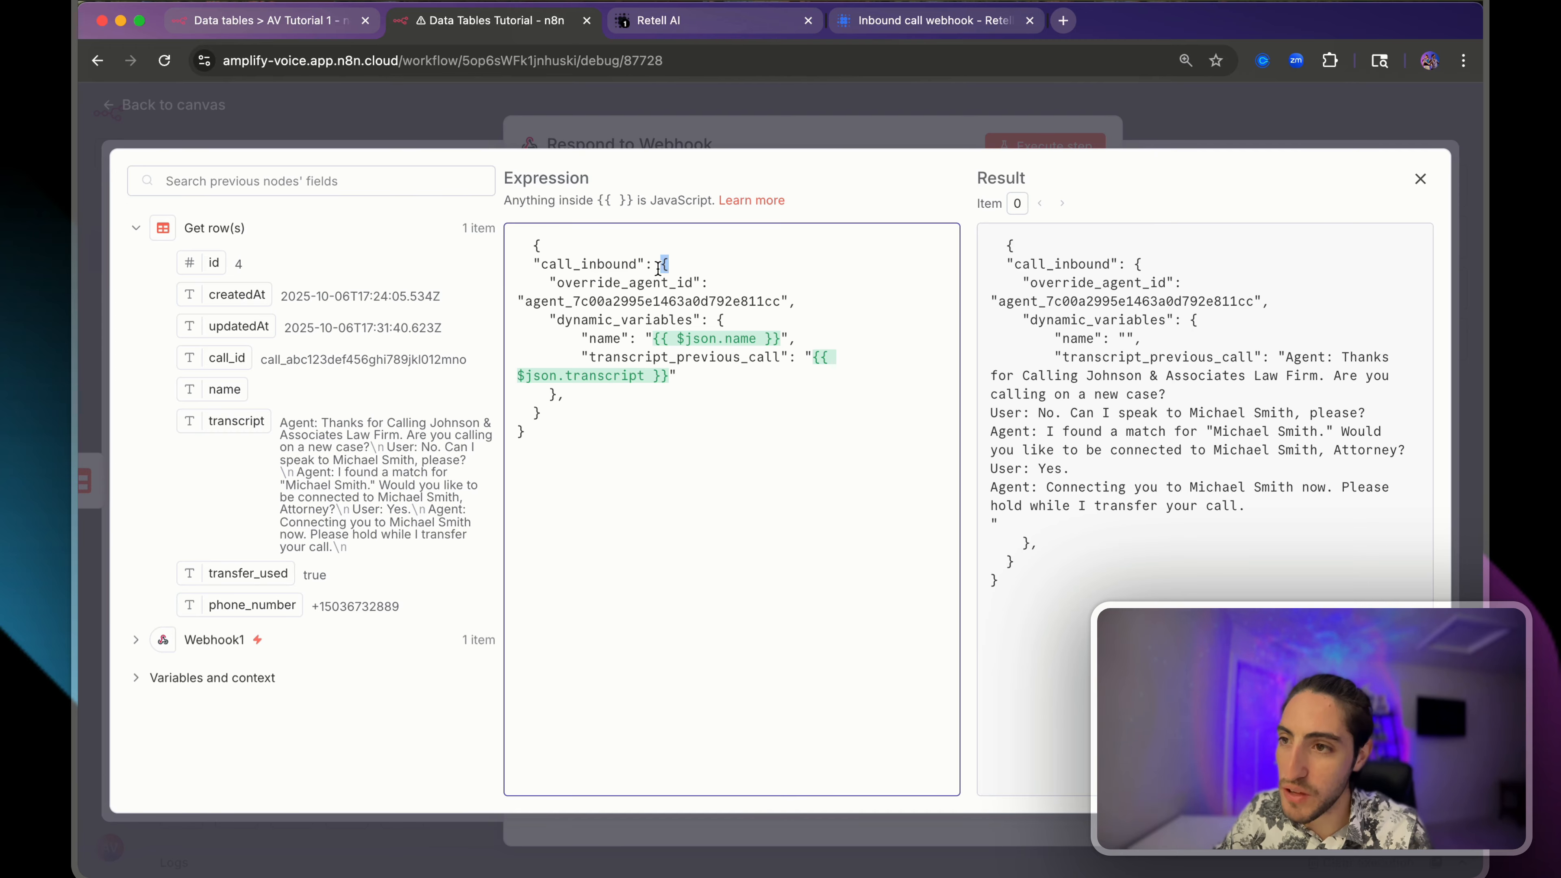
{"action": "left_click", "coordinate": [742, 319]}
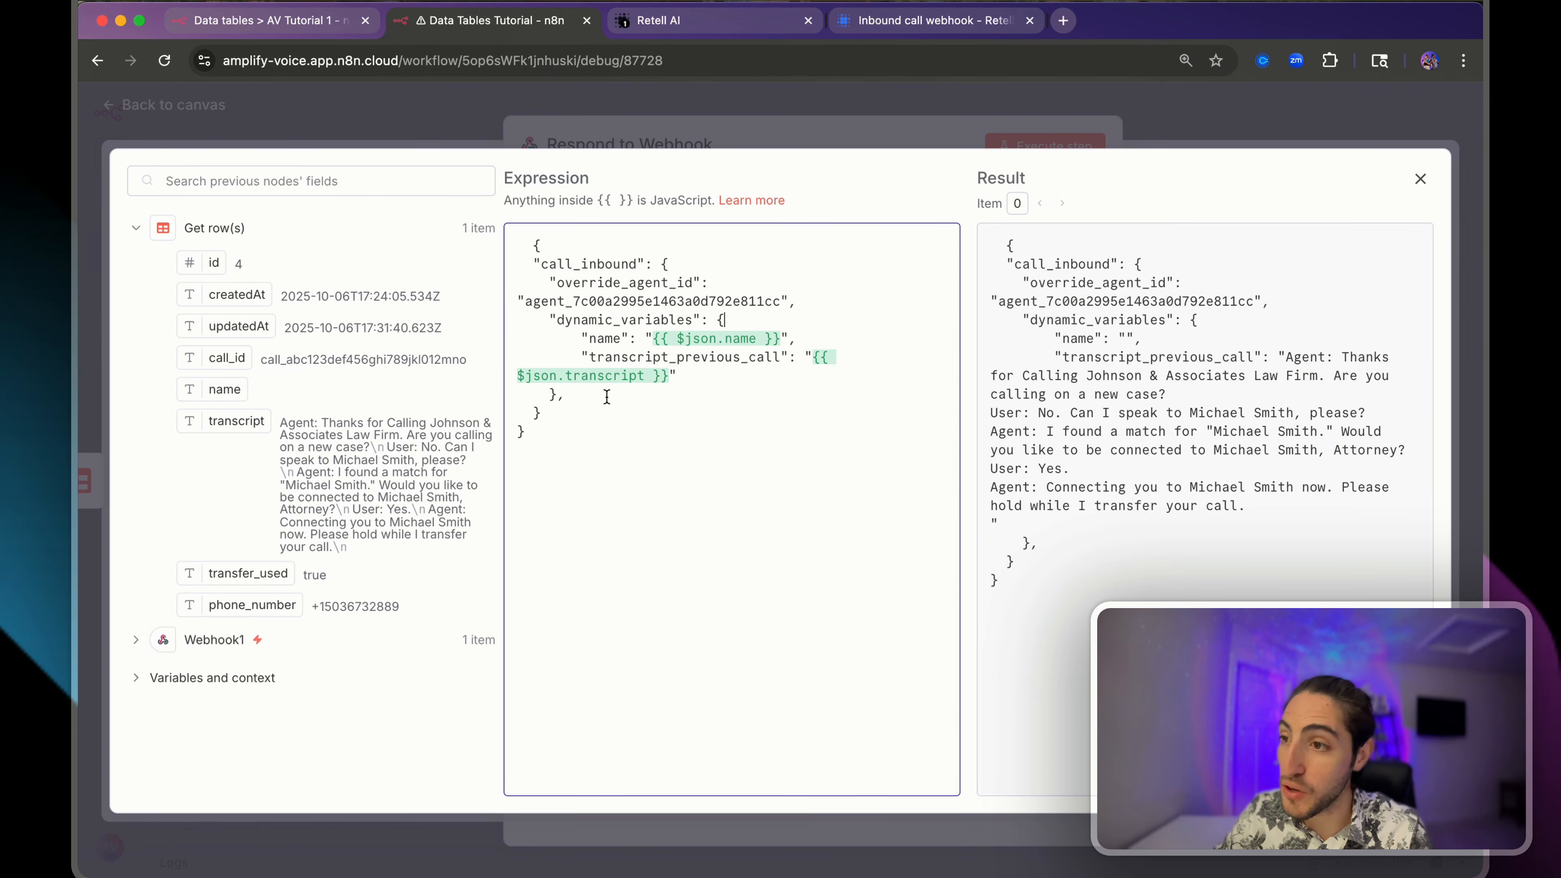
{"action": "key", "text": "super+s"}
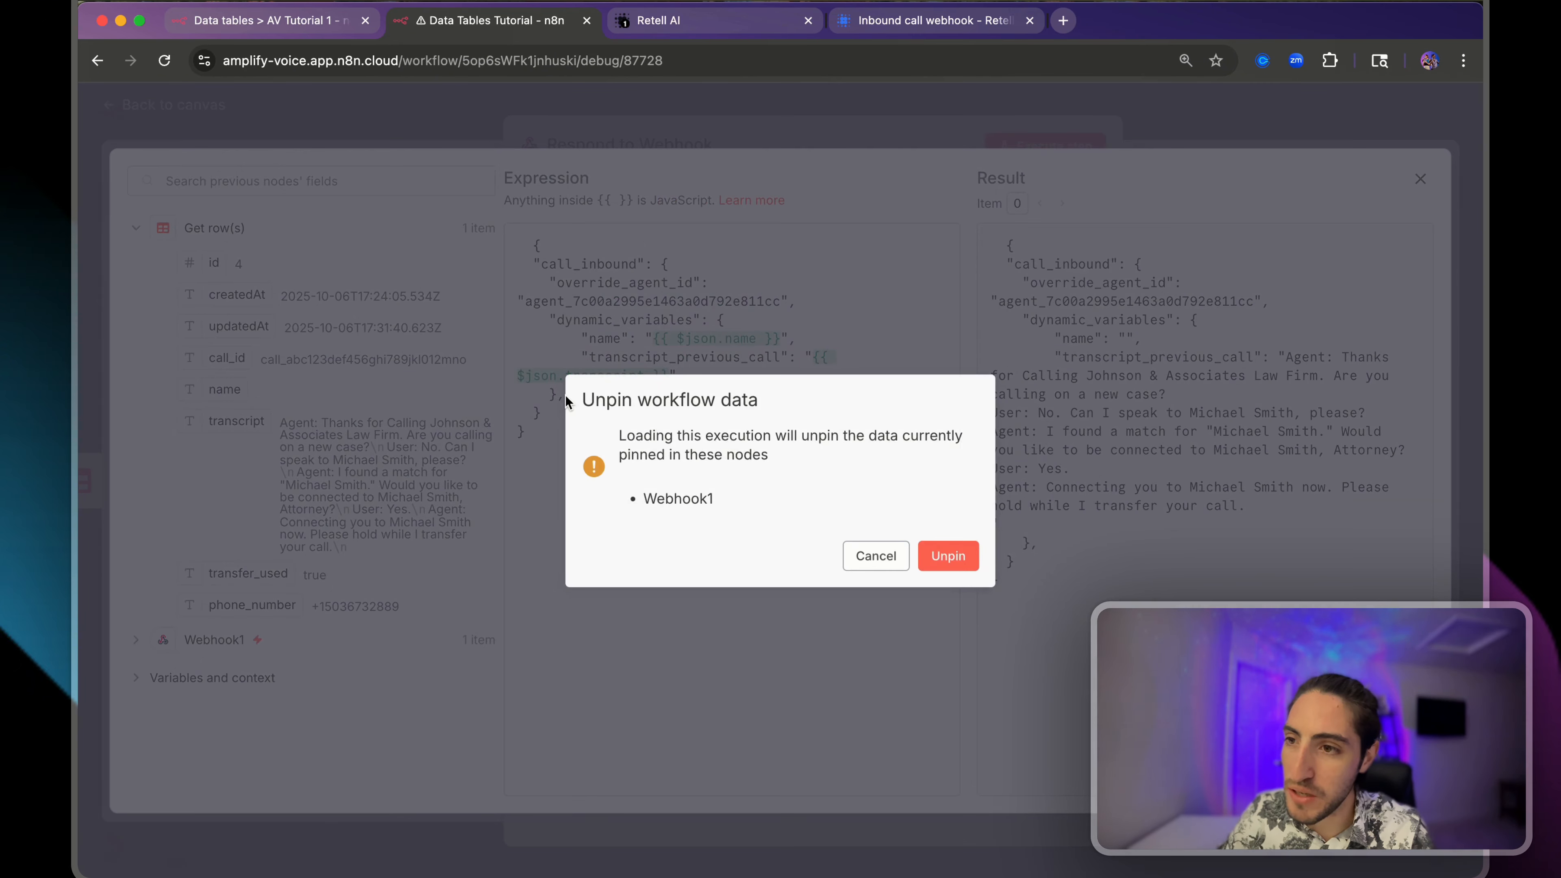
{"action": "left_click", "coordinate": [875, 556]}
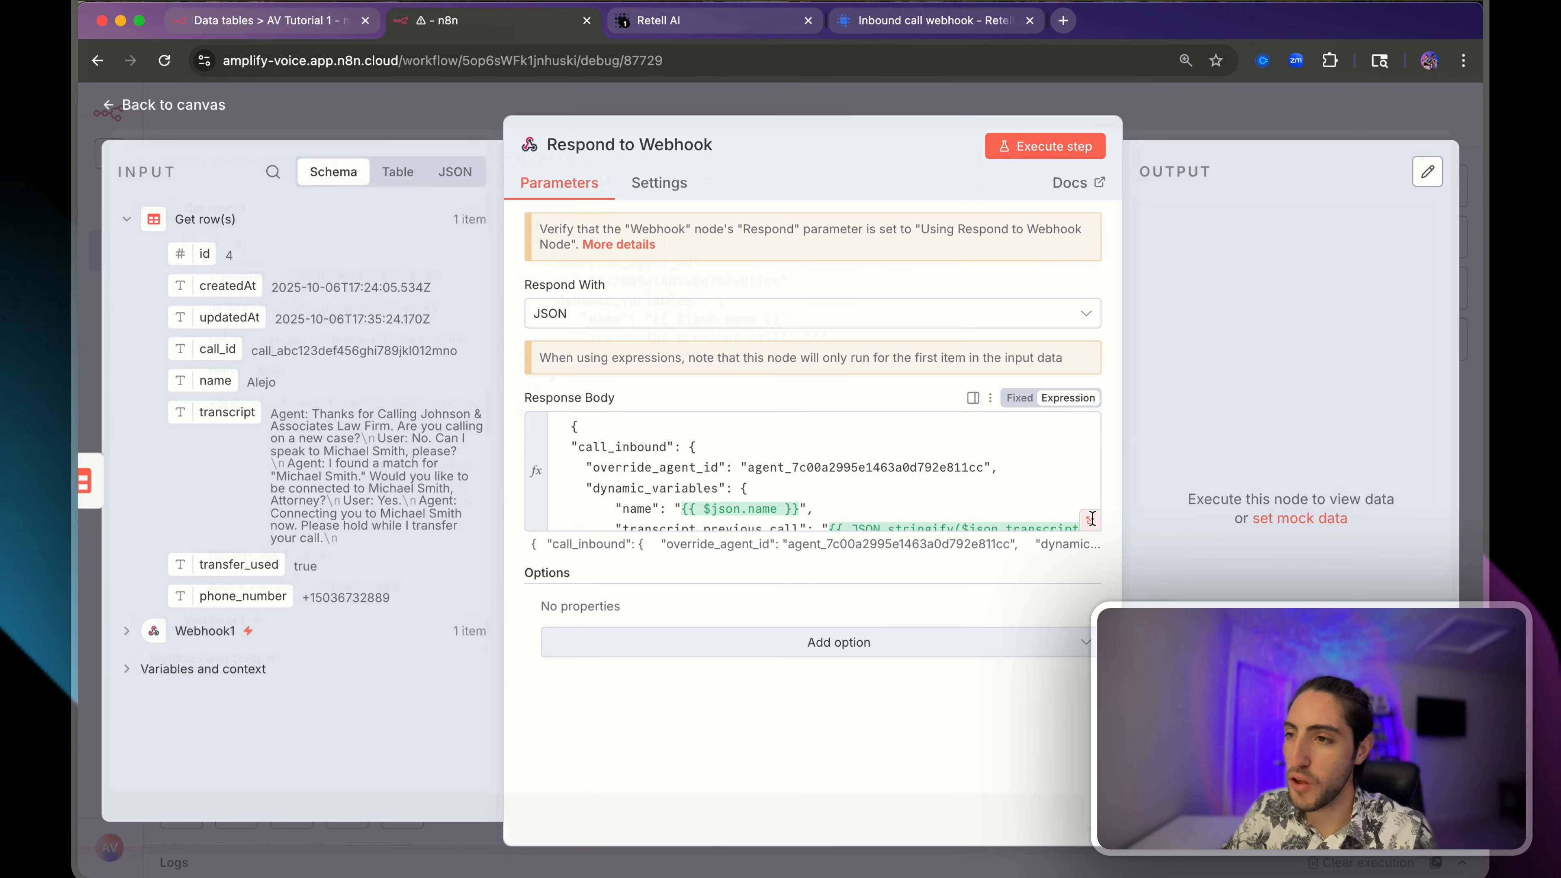
- Confirm the stringified transcript shows escaped line breaks, then close the node and save the workflow
{"action": "left_click", "coordinate": [1092, 518]}
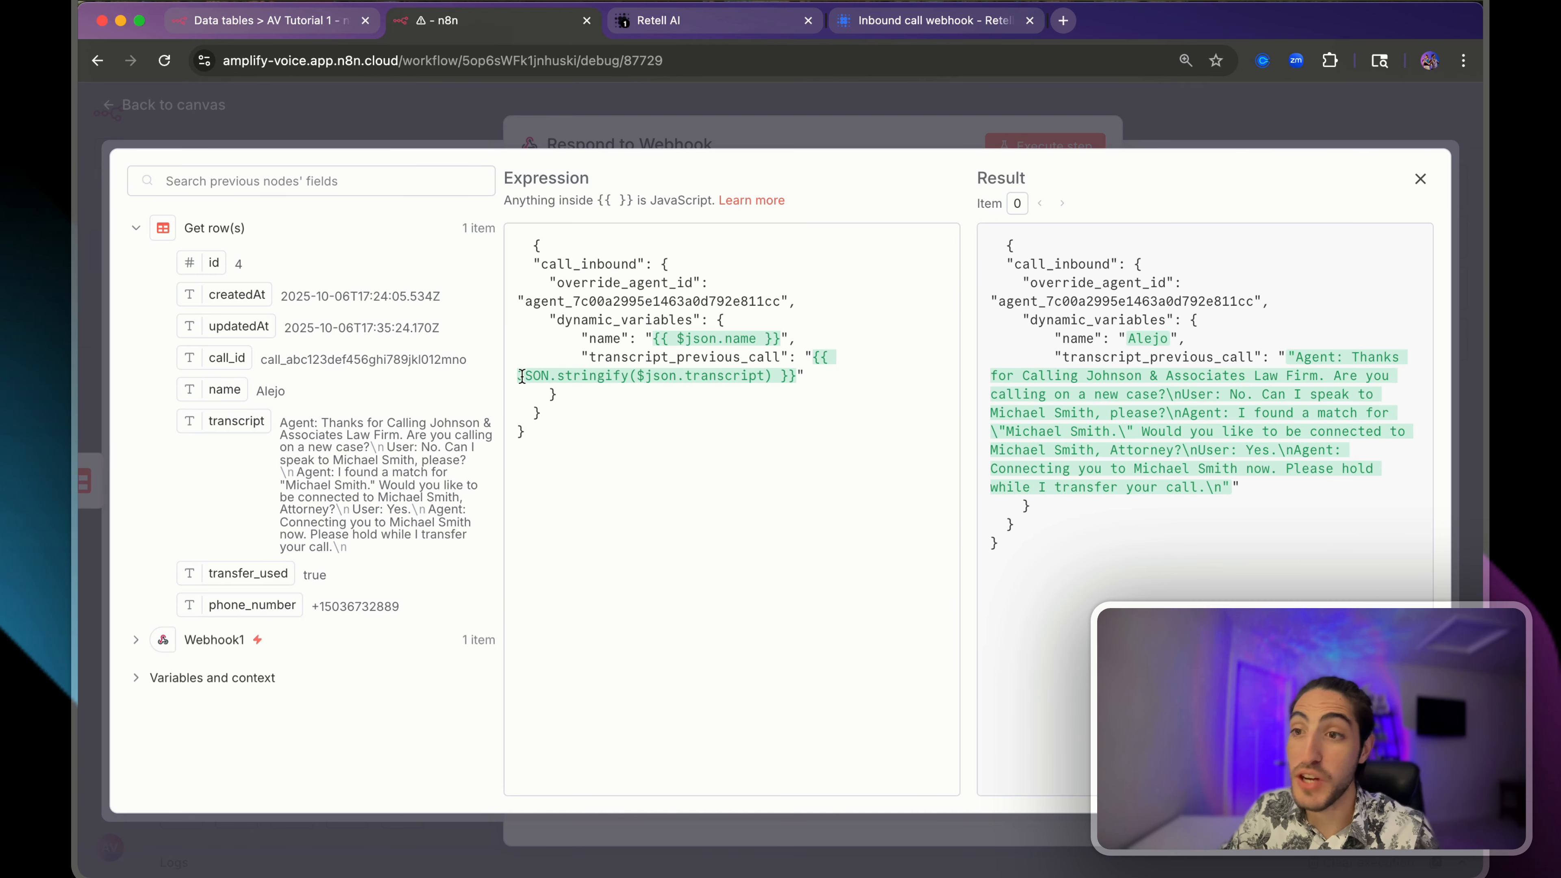
{"action": "left_click_drag", "start_coordinate": [522, 376], "coordinate": [623, 374]}
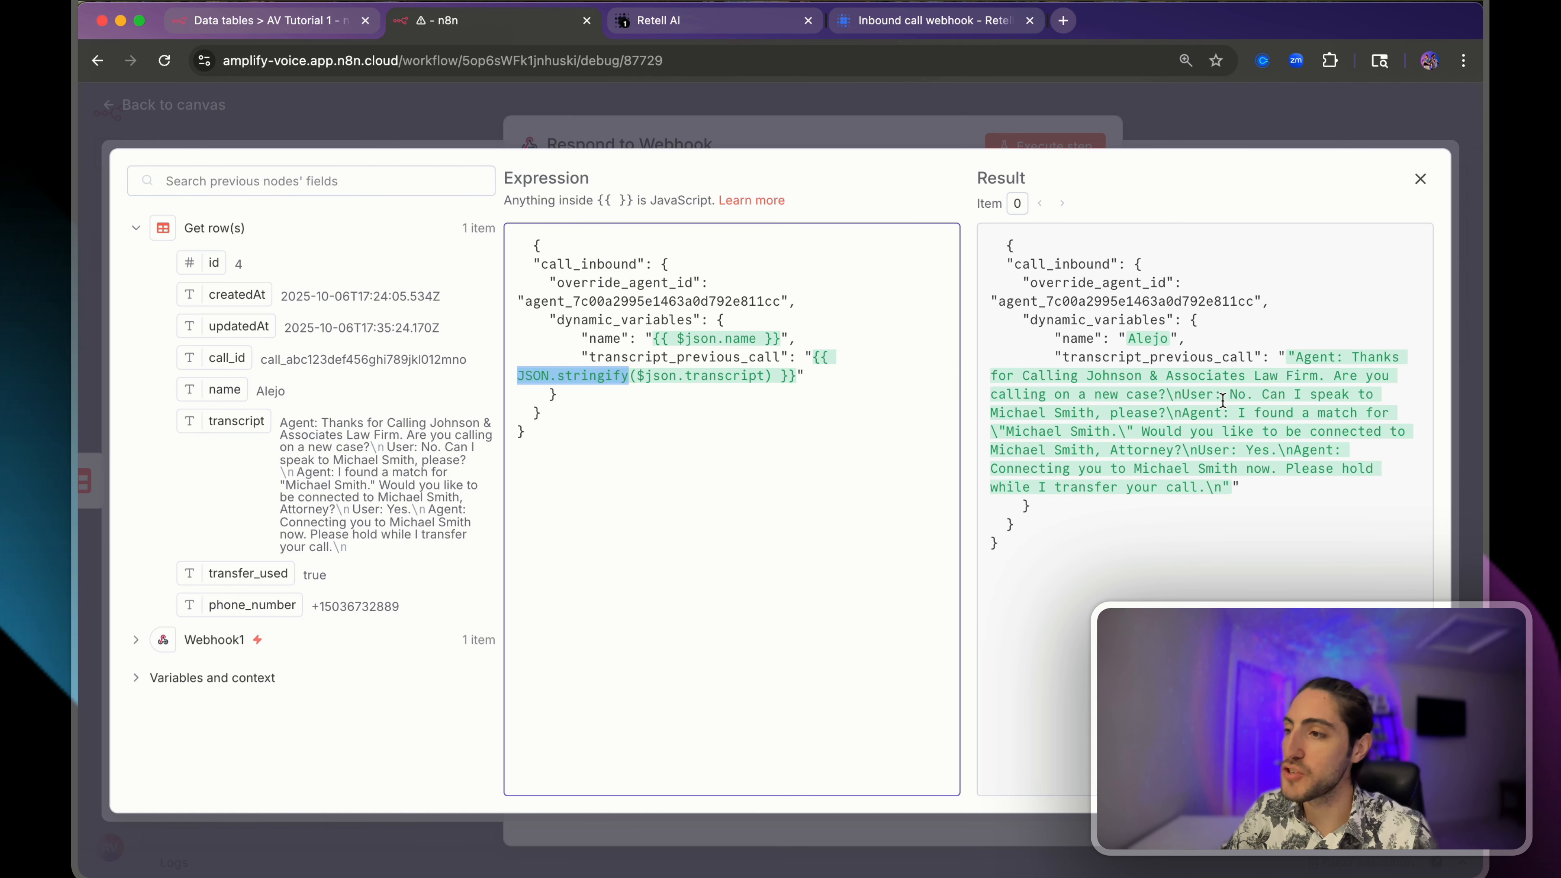
{"action": "left_click_drag", "start_coordinate": [1167, 392], "coordinate": [1180, 395]}
{"action": "left_click", "coordinate": [1180, 395]}
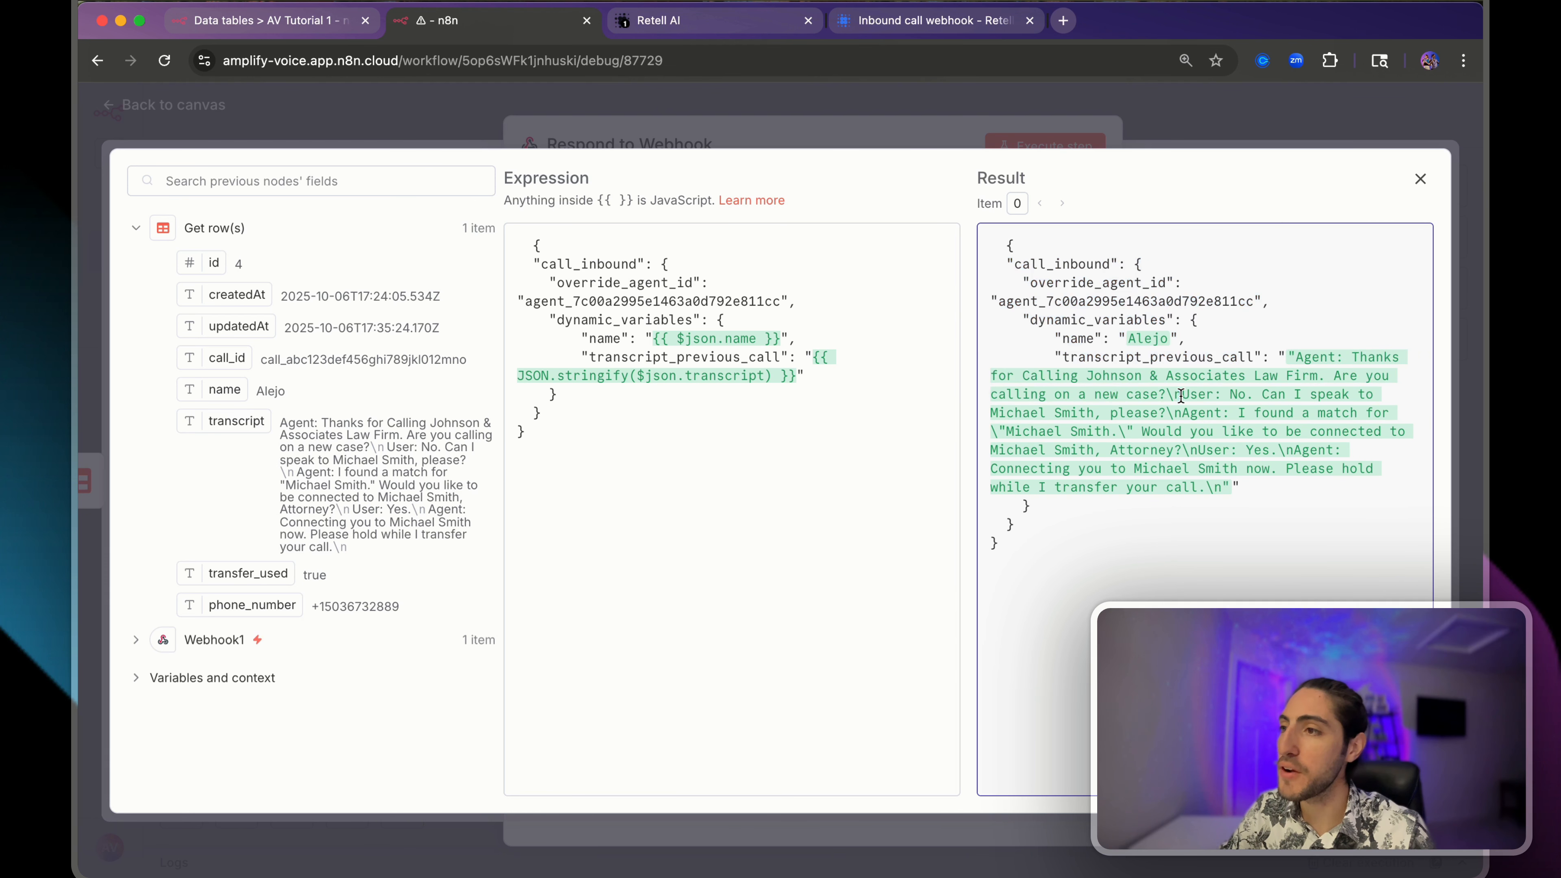
{"action": "left_click", "coordinate": [1140, 141]}
{"action": "left_click", "coordinate": [1167, 112]}
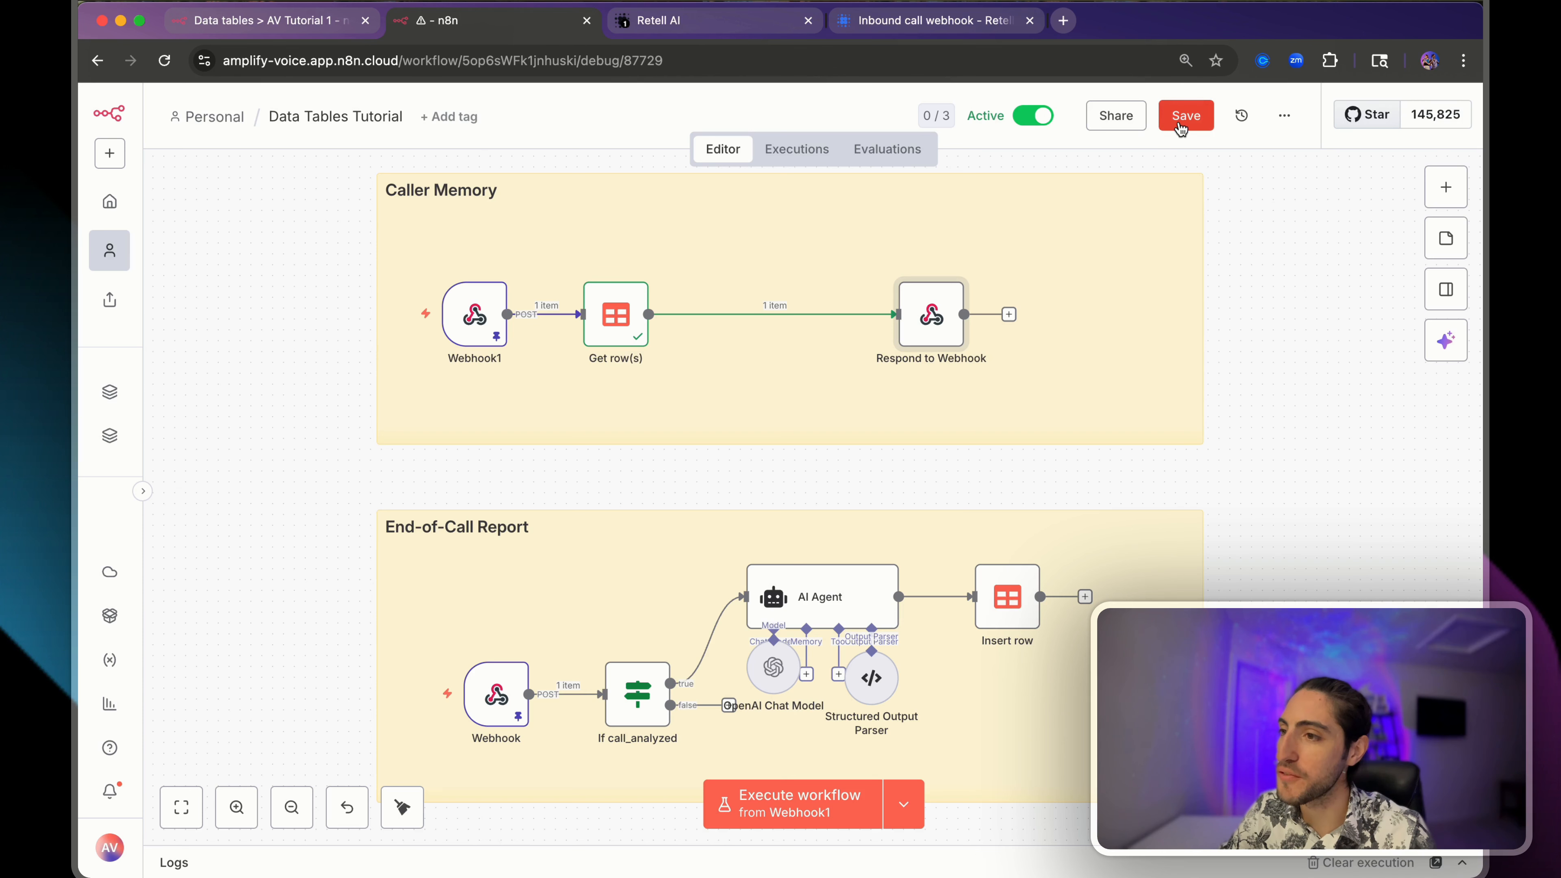
{"action": "key", "text": "super+grave"}
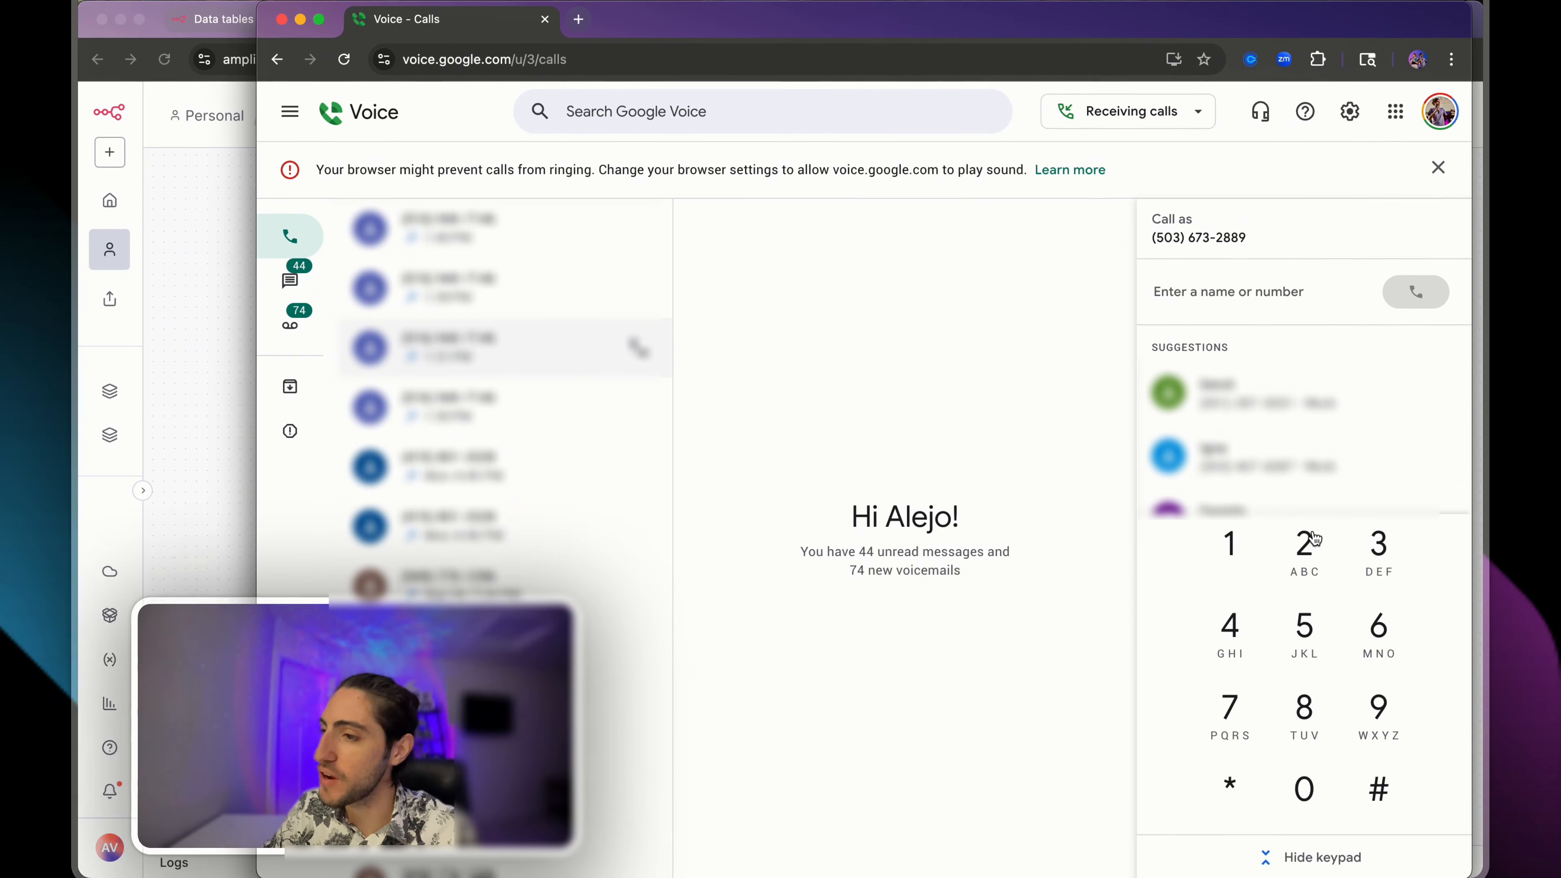
- Place a Google Voice test call to the agent while viewing the Retell AI agent page
{"action": "left_click", "coordinate": [639, 236]}
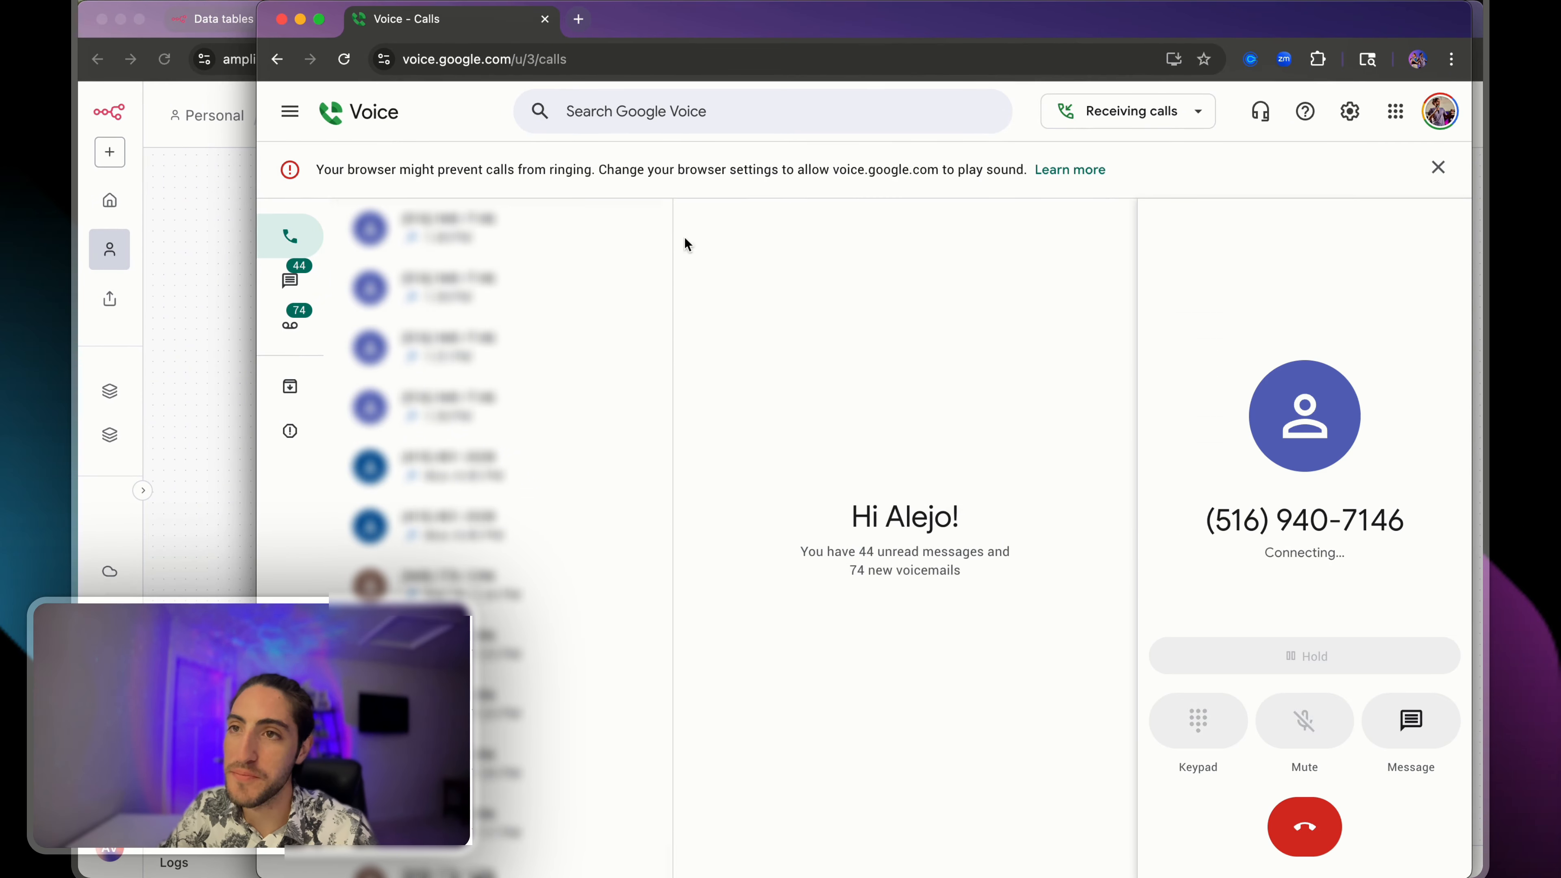
{"action": "left_click", "coordinate": [198, 320]}
{"action": "left_click", "coordinate": [682, 20]}
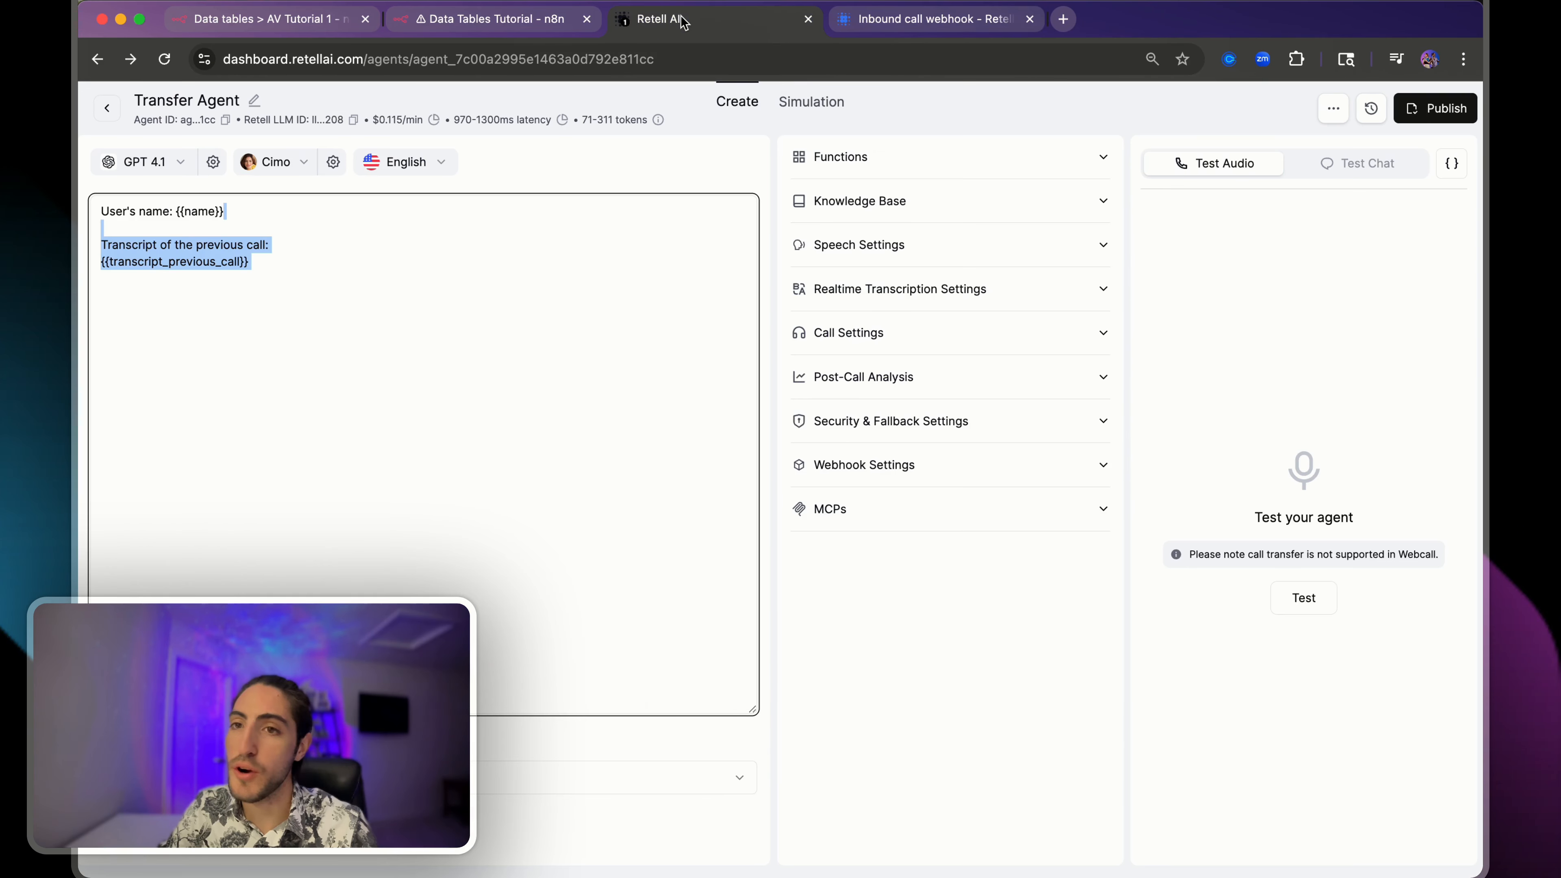
{"action": "left_click", "coordinate": [393, 737]}
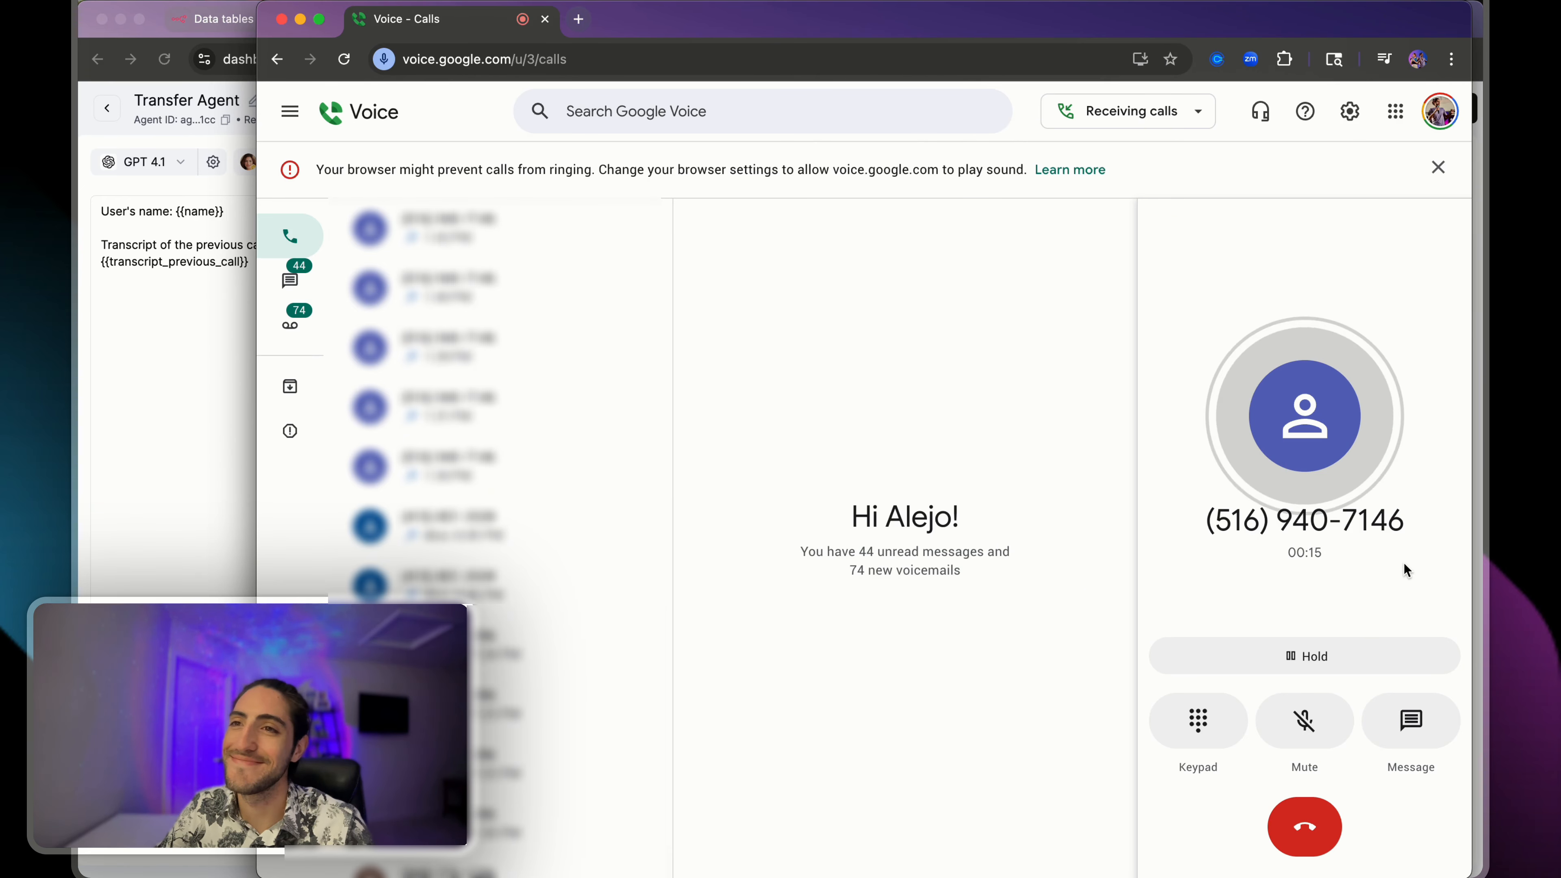
{"action": "left_click", "coordinate": [120, 478]}
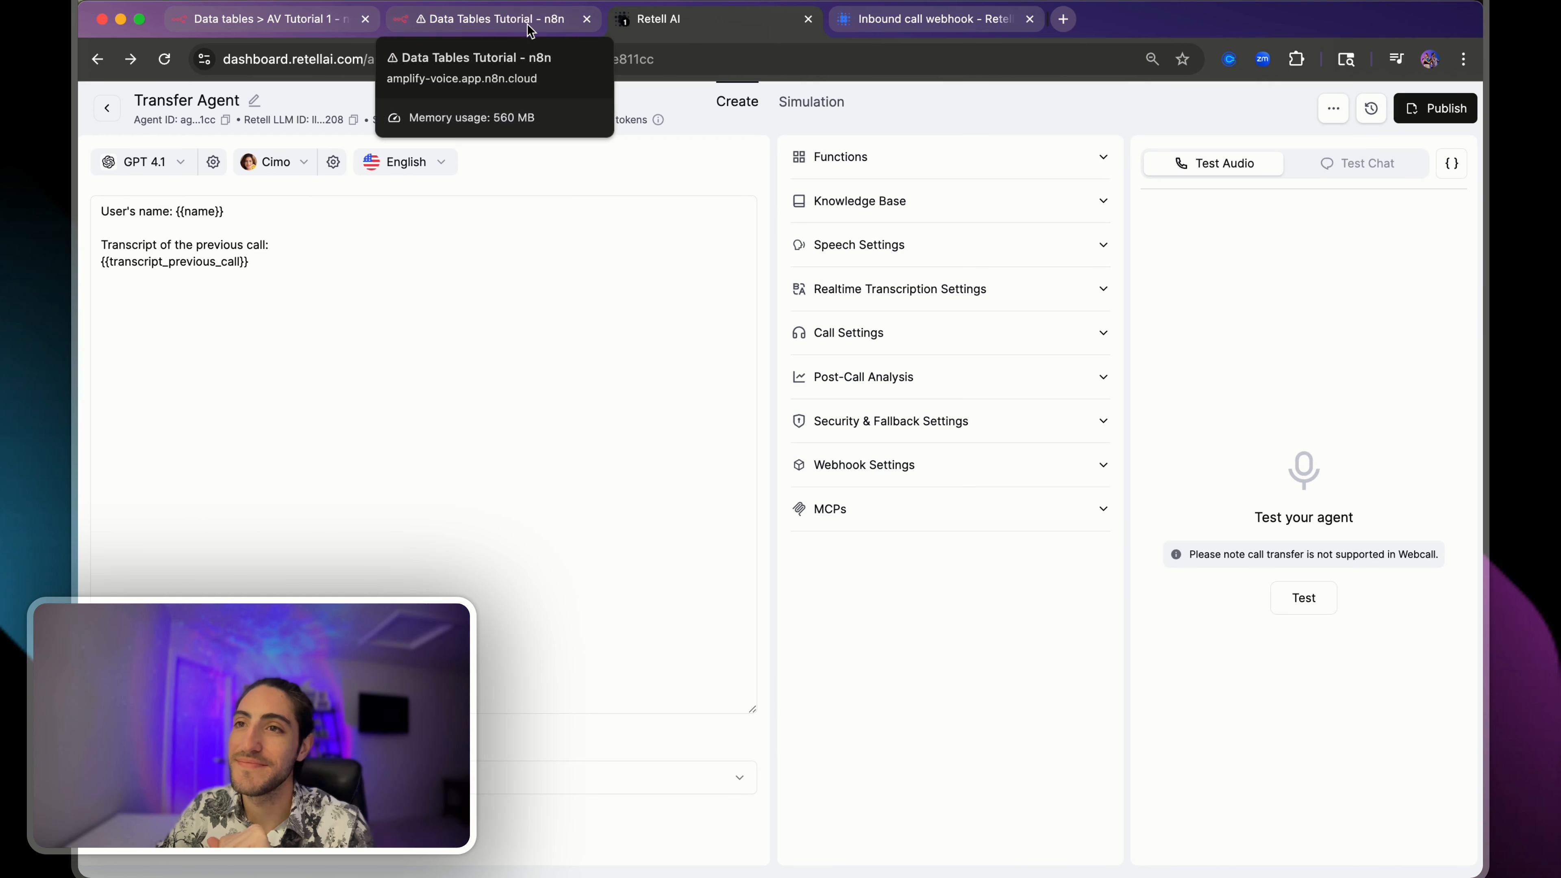
- Hang up the test call and go back to the AV Tutorial 1 data table
{"action": "key", "text": "super+grave"}
{"action": "left_click", "coordinate": [1196, 373]}
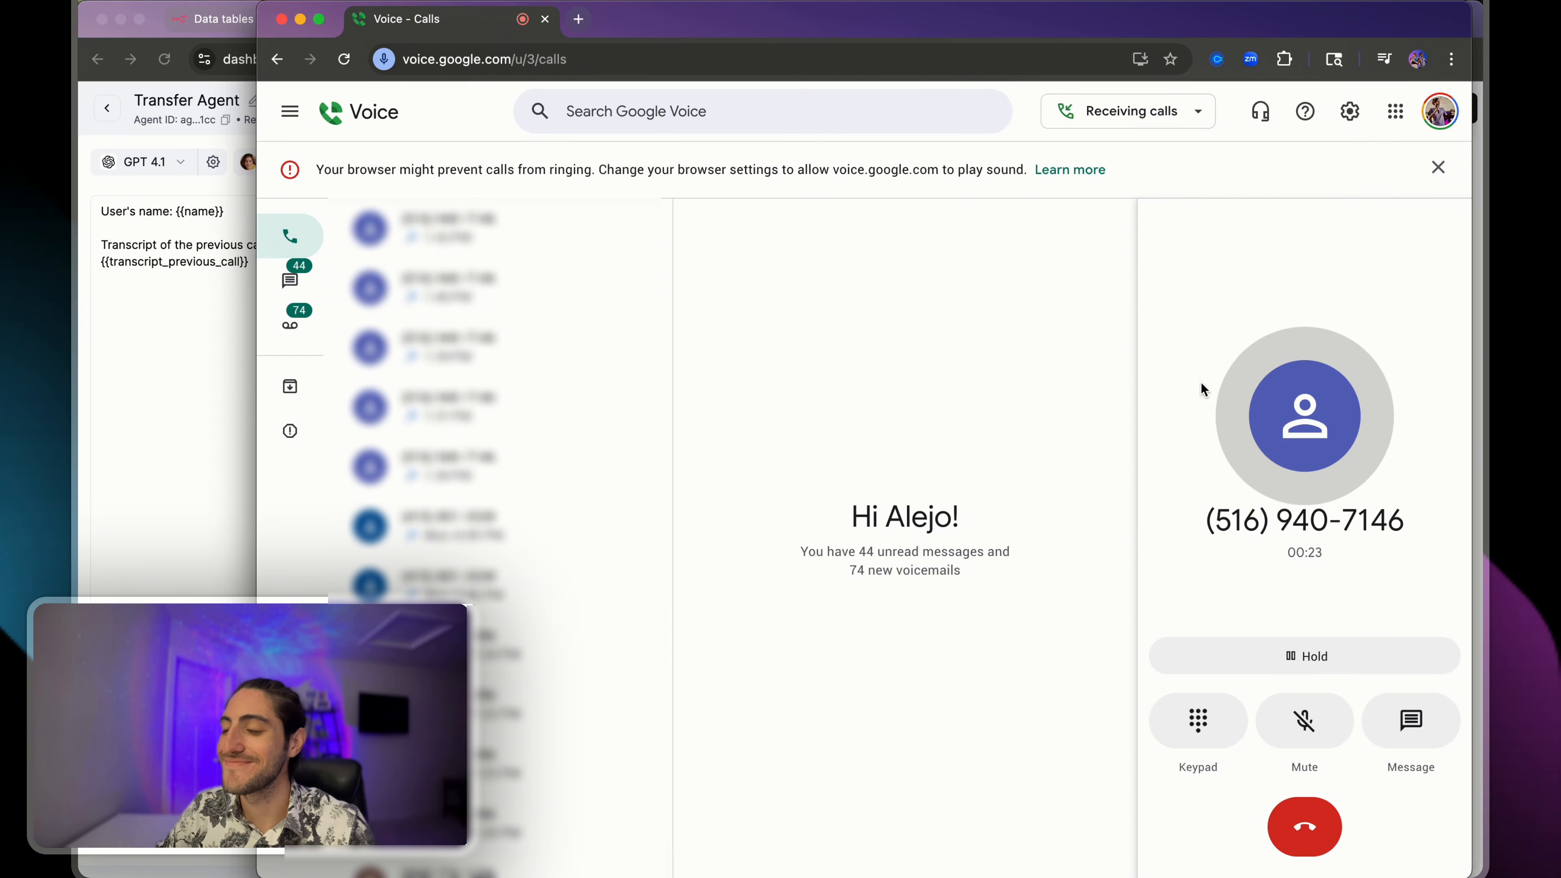
{"action": "left_click", "coordinate": [1305, 826]}
{"action": "left_click", "coordinate": [201, 413]}
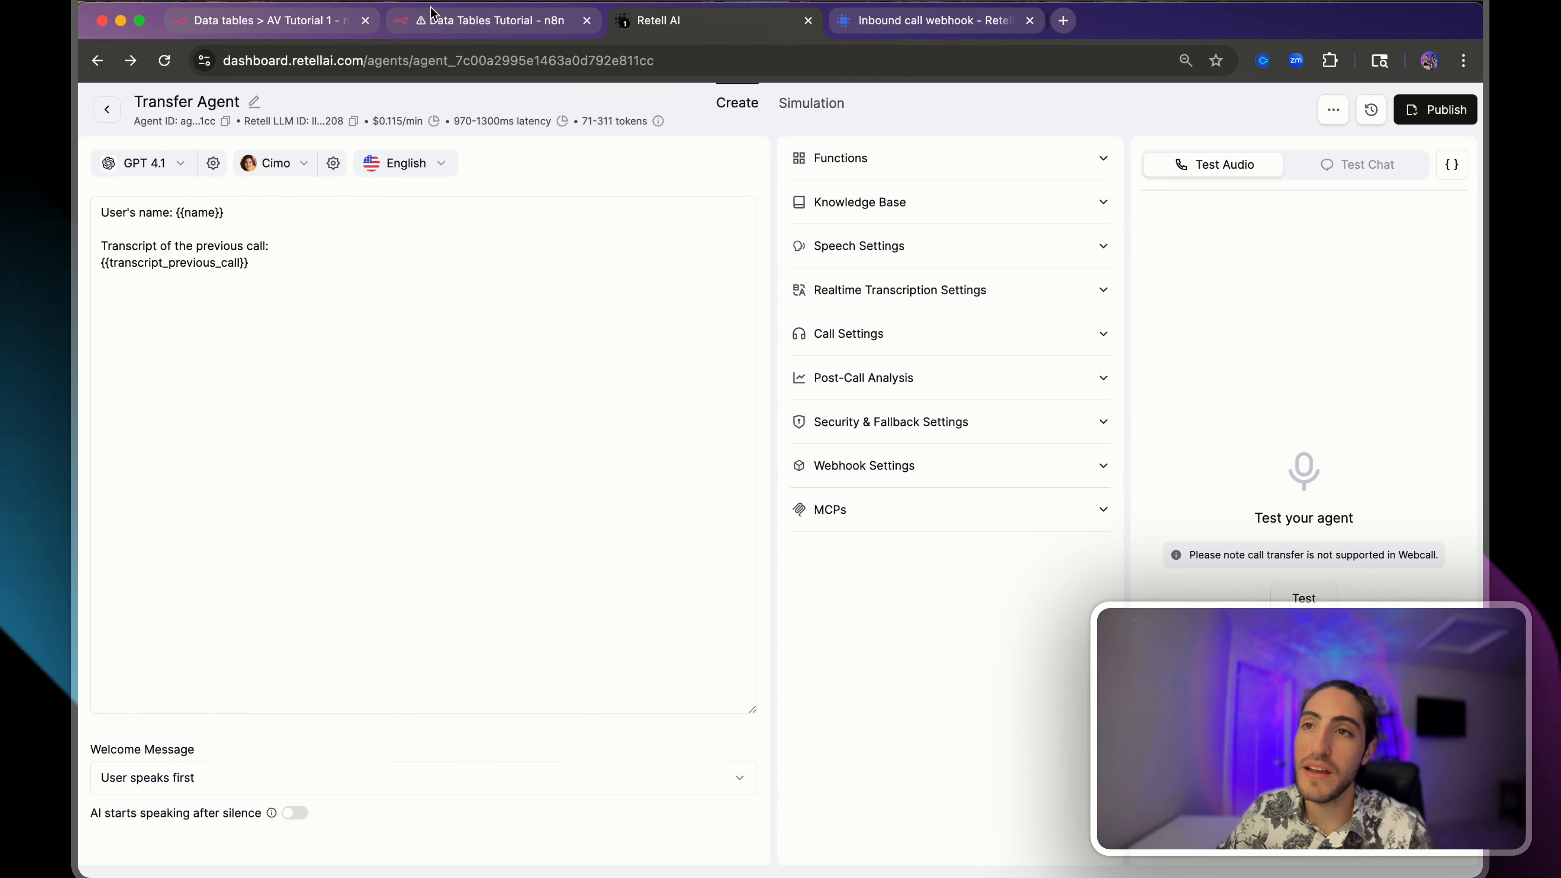
{"action": "left_click", "coordinate": [274, 22]}
- Load the successful 13:43:54 execution into the editor and unpin its data
{"action": "left_click", "coordinate": [459, 16]}
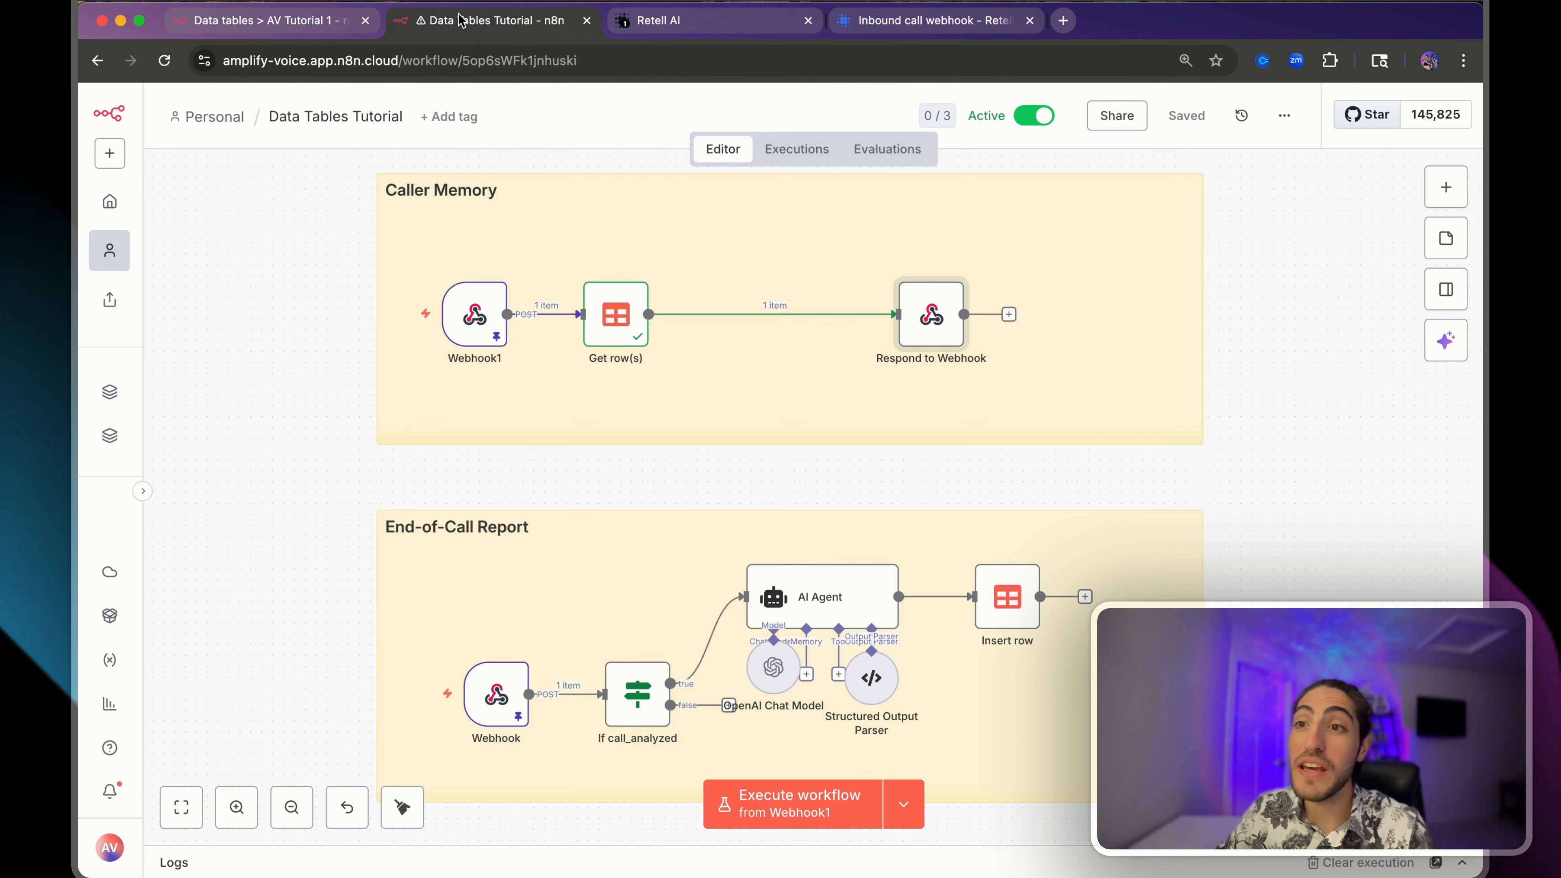
{"action": "left_click", "coordinate": [797, 150]}
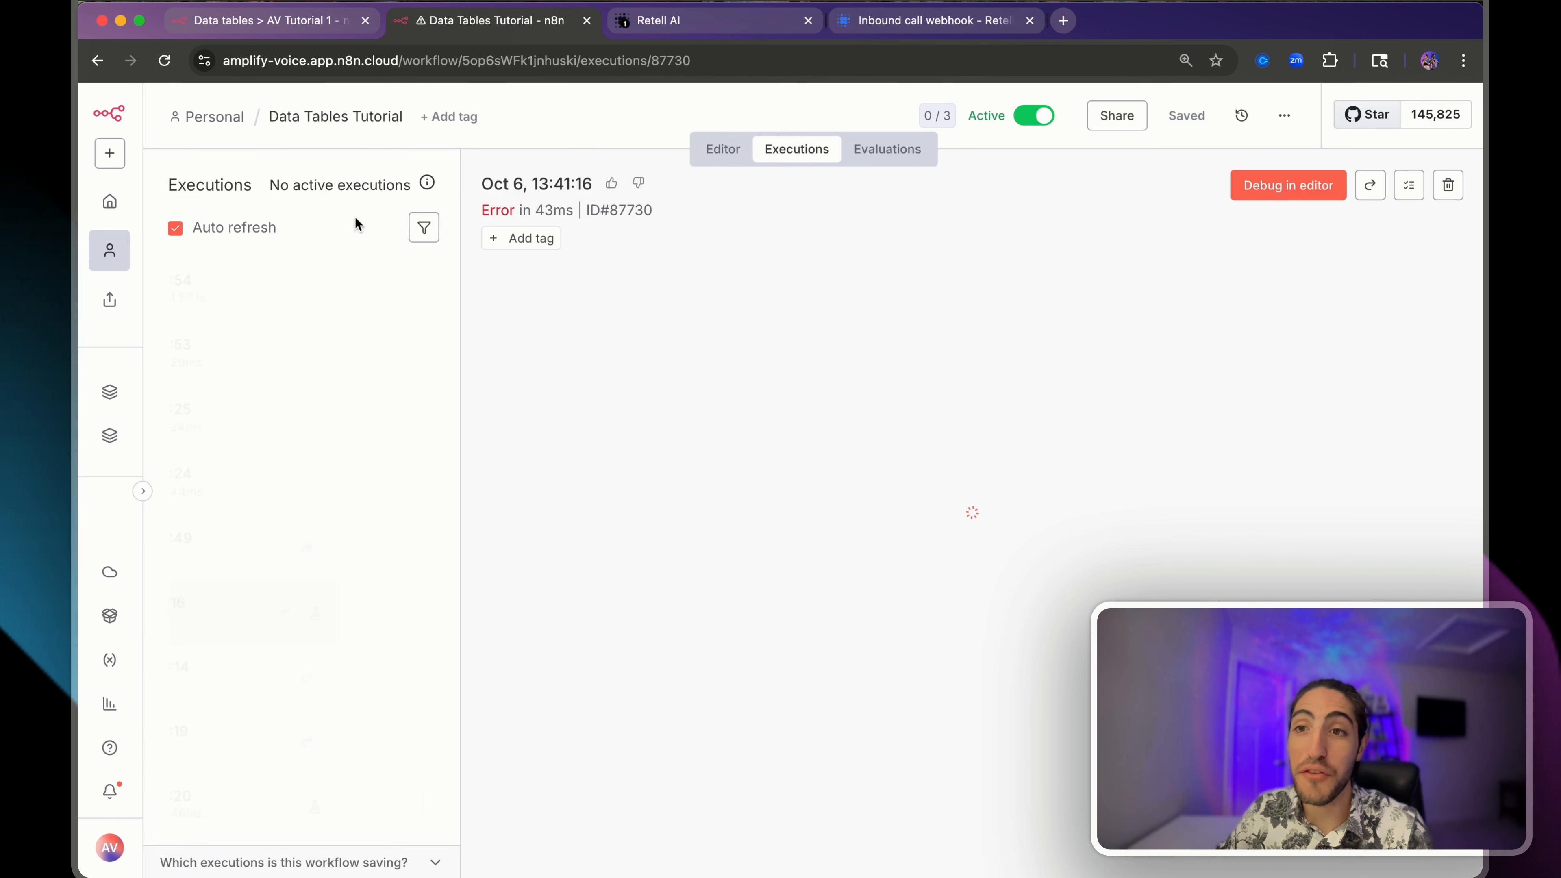
{"action": "left_click", "coordinate": [248, 275]}
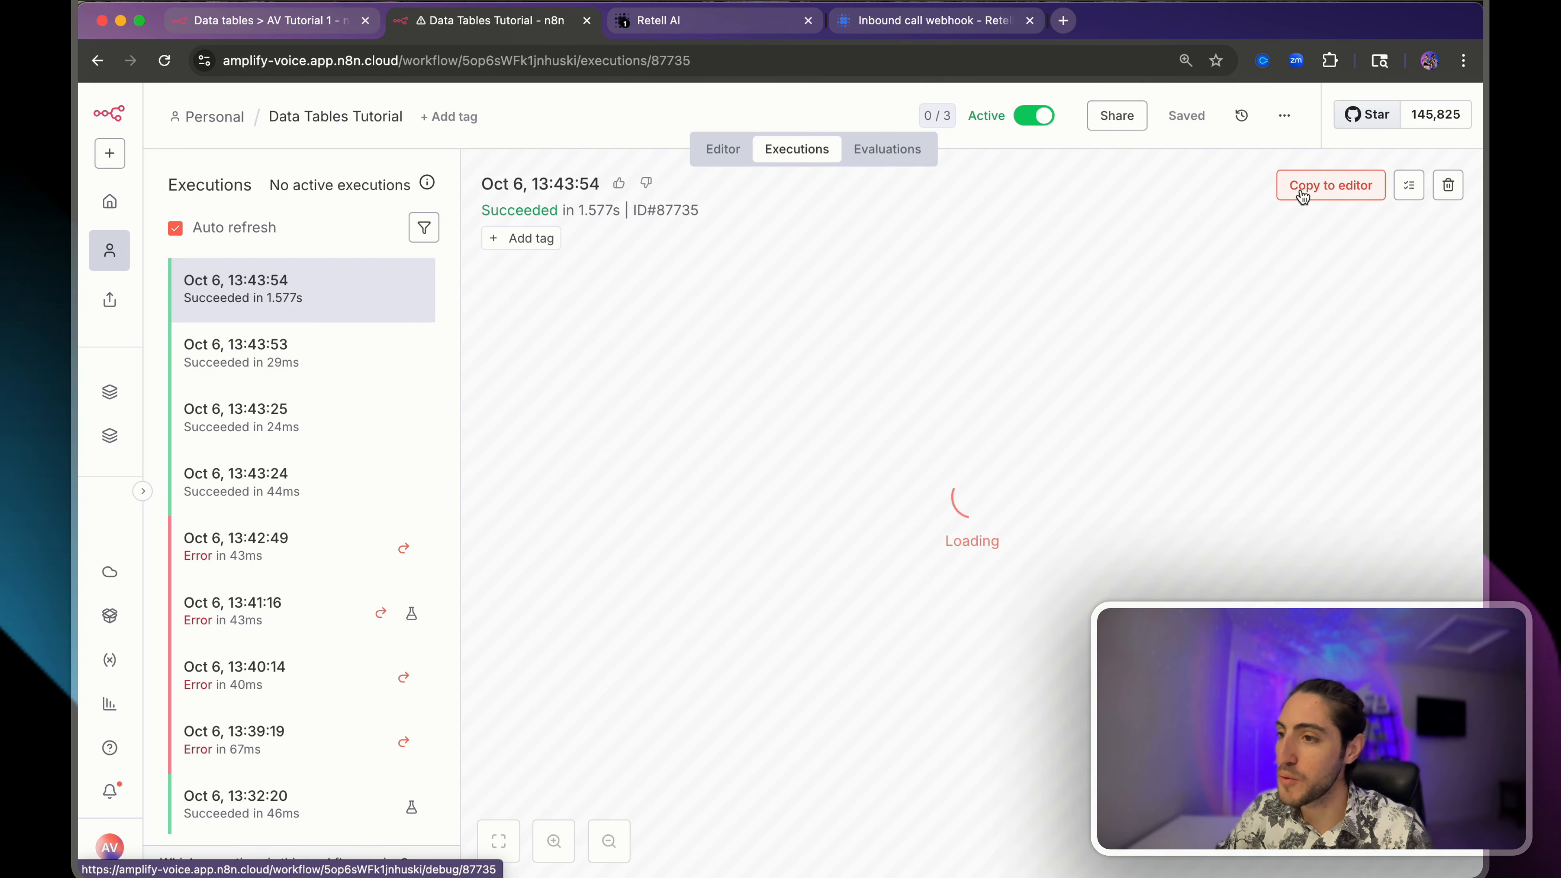
{"action": "left_click", "coordinate": [1358, 185]}
{"action": "left_click", "coordinate": [948, 556]}
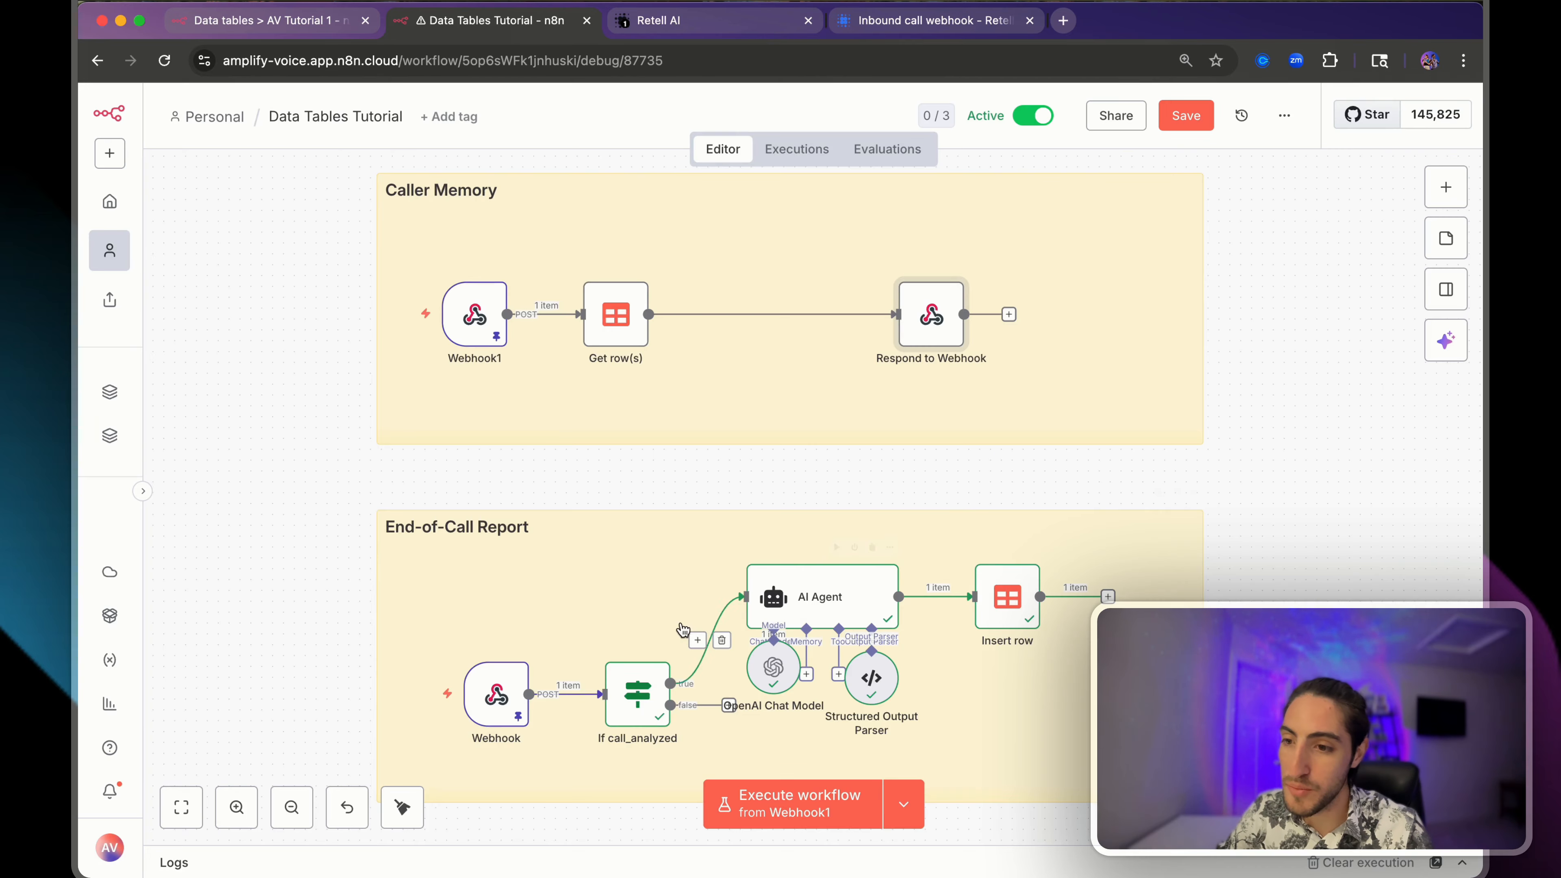
- Review the If call_analyzed comparison and the AI Agent output's extracted name and call_id
{"action": "scroll", "coordinate": [615, 614], "scroll_direction": "down", "scroll_amount": 3}
{"action": "double_click", "coordinate": [656, 608]}
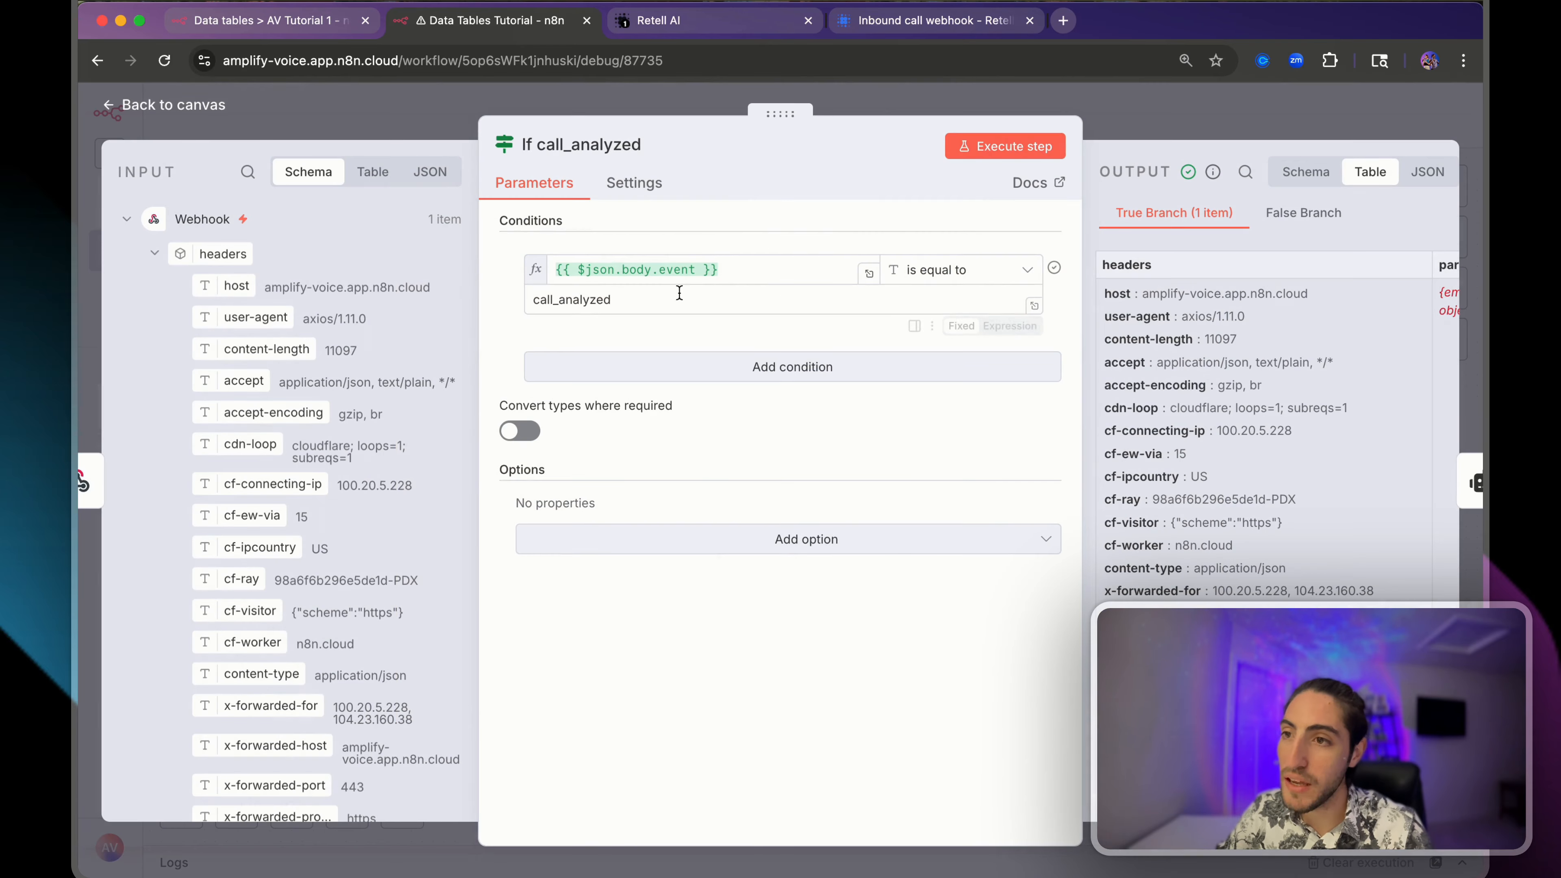
{"action": "left_click_drag", "start_coordinate": [679, 289], "coordinate": [505, 301]}
{"action": "left_click", "coordinate": [1137, 86]}
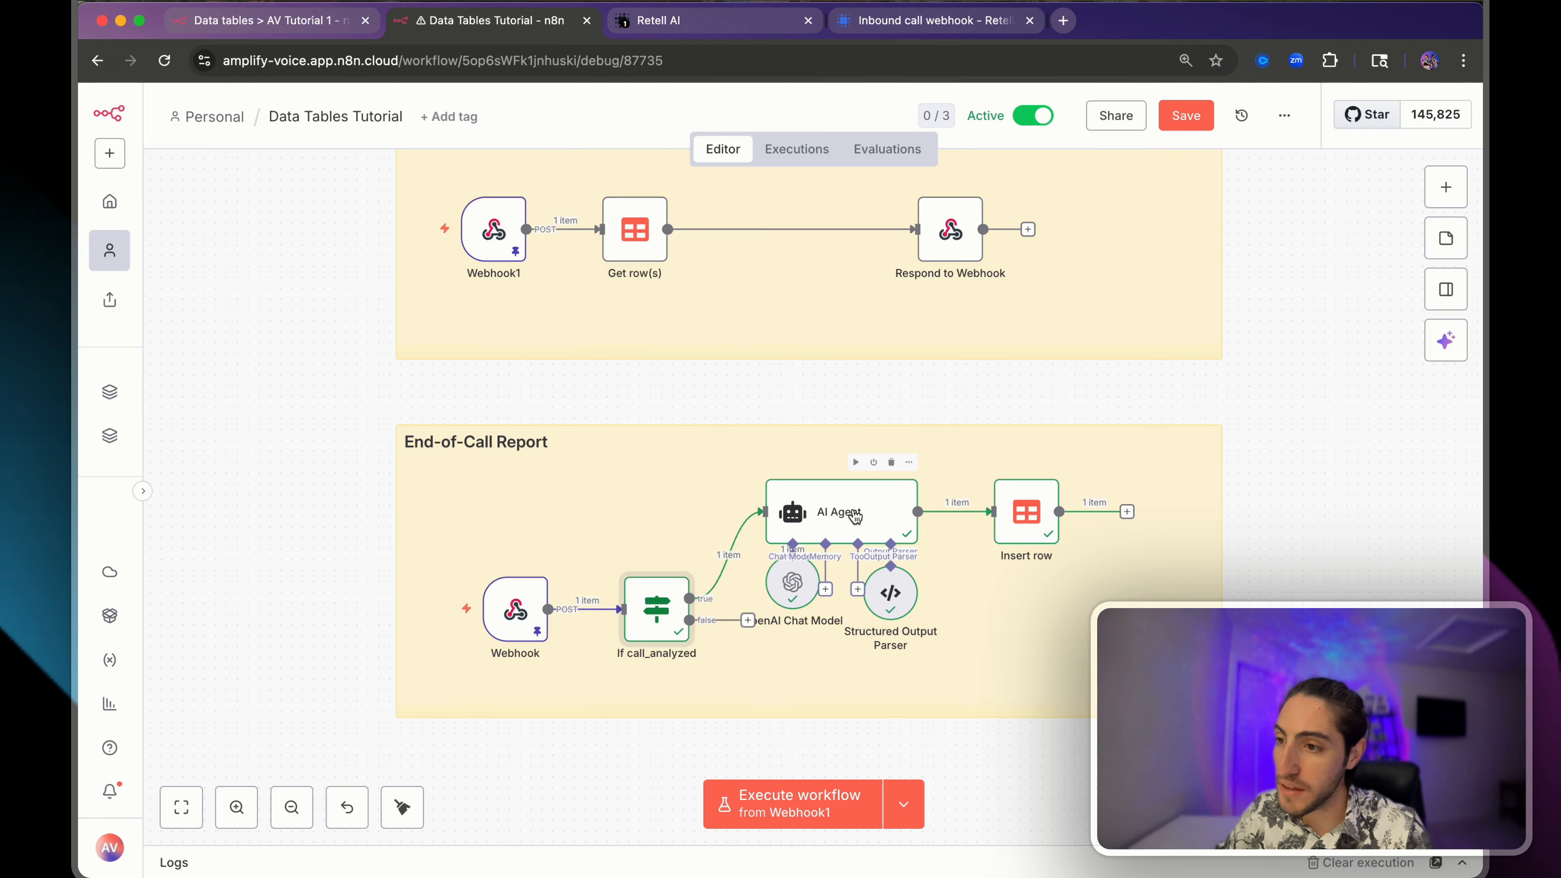
{"action": "double_click", "coordinate": [823, 501]}
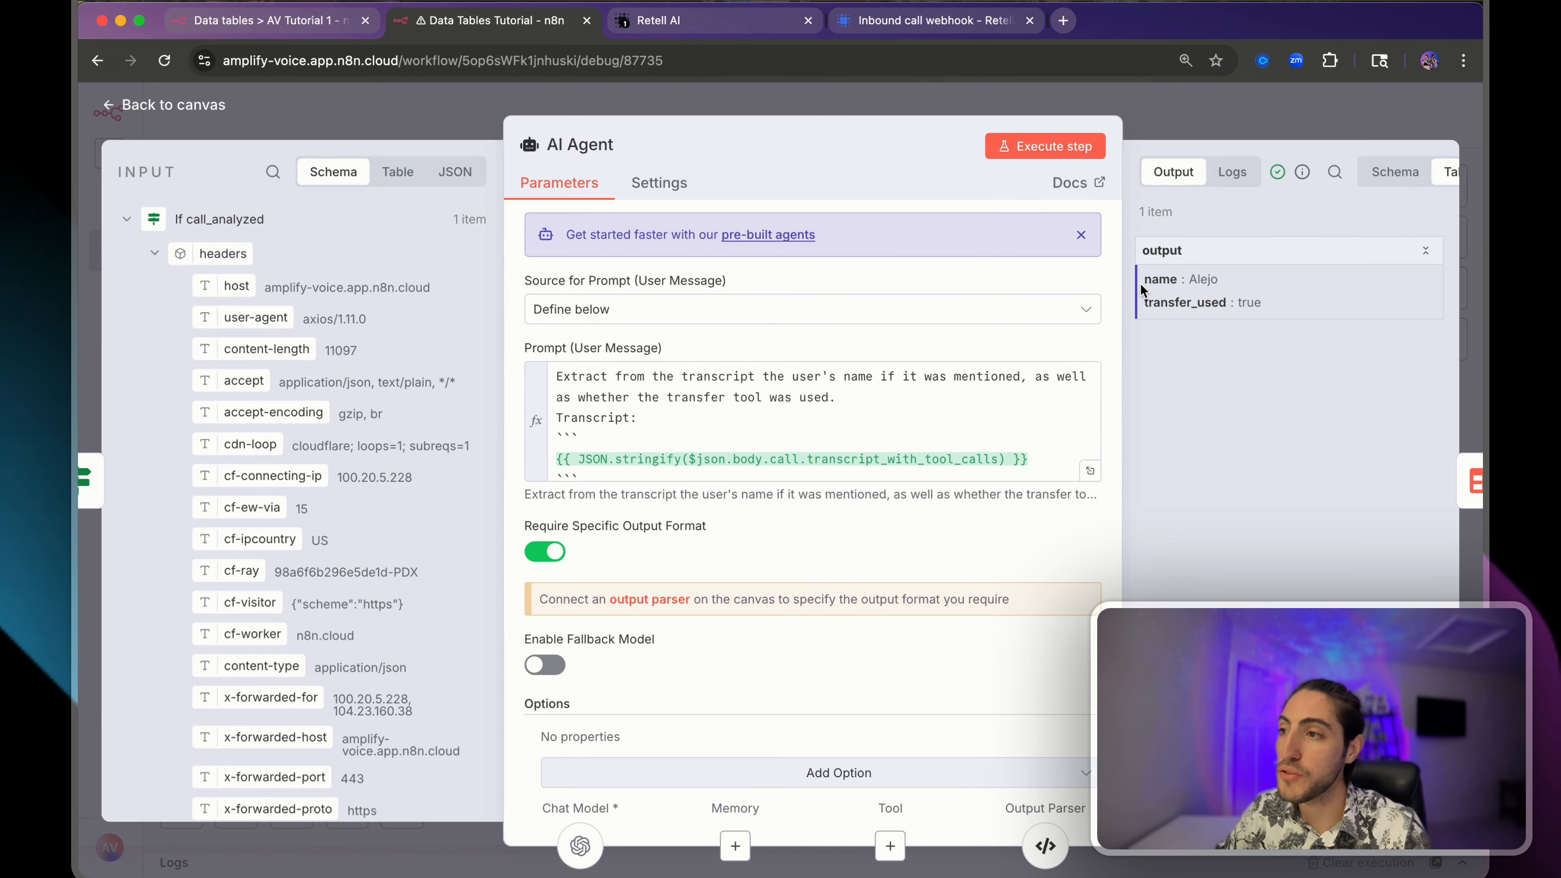
{"action": "left_click_drag", "start_coordinate": [1140, 282], "coordinate": [1233, 287]}
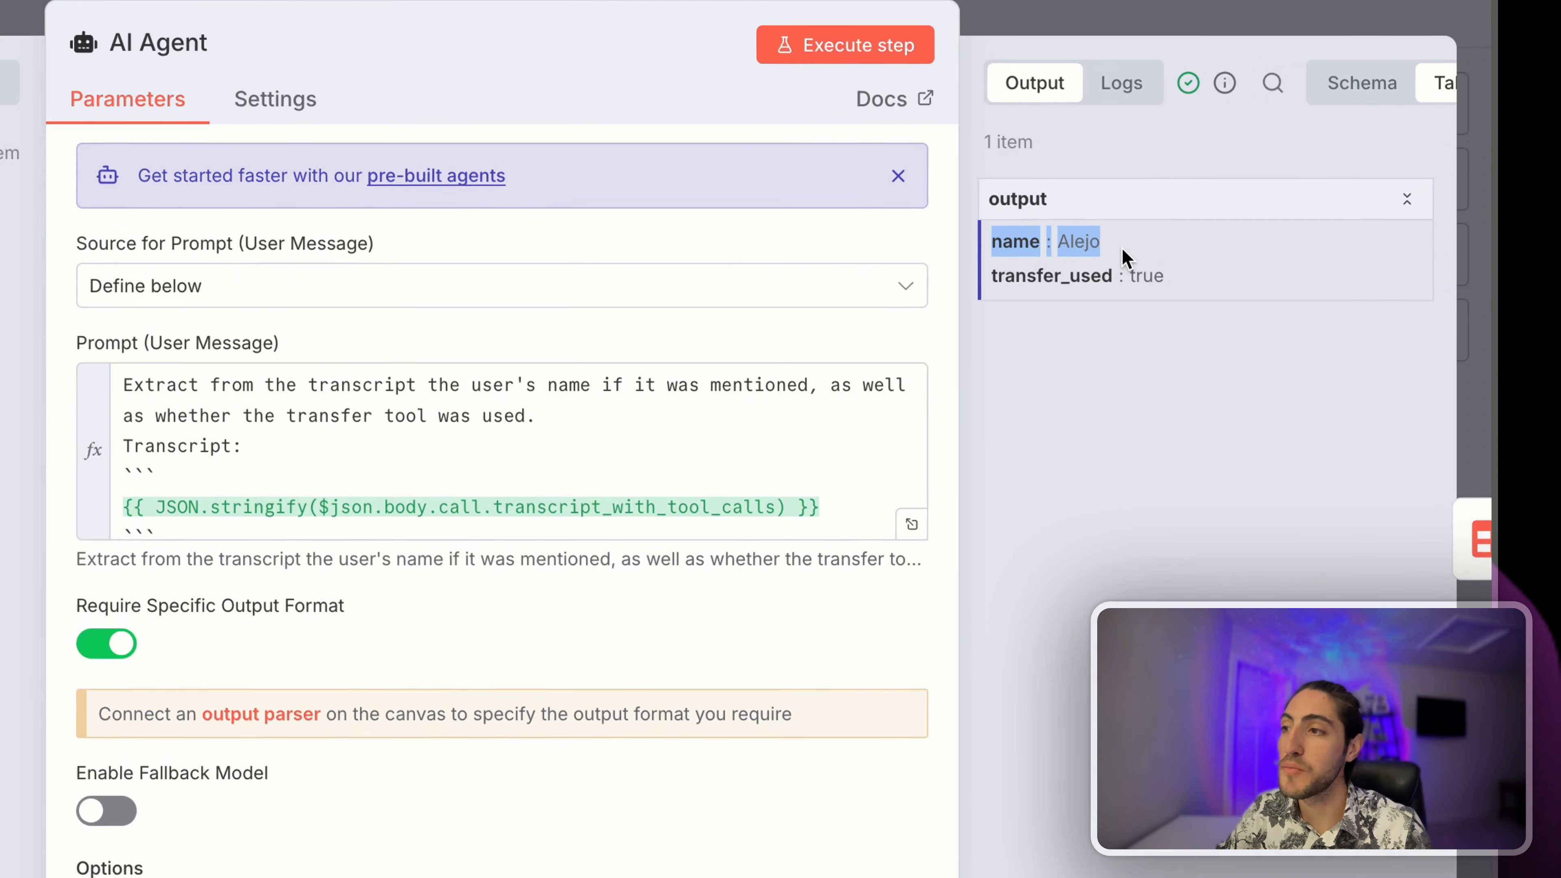
{"action": "left_click", "coordinate": [1122, 249]}
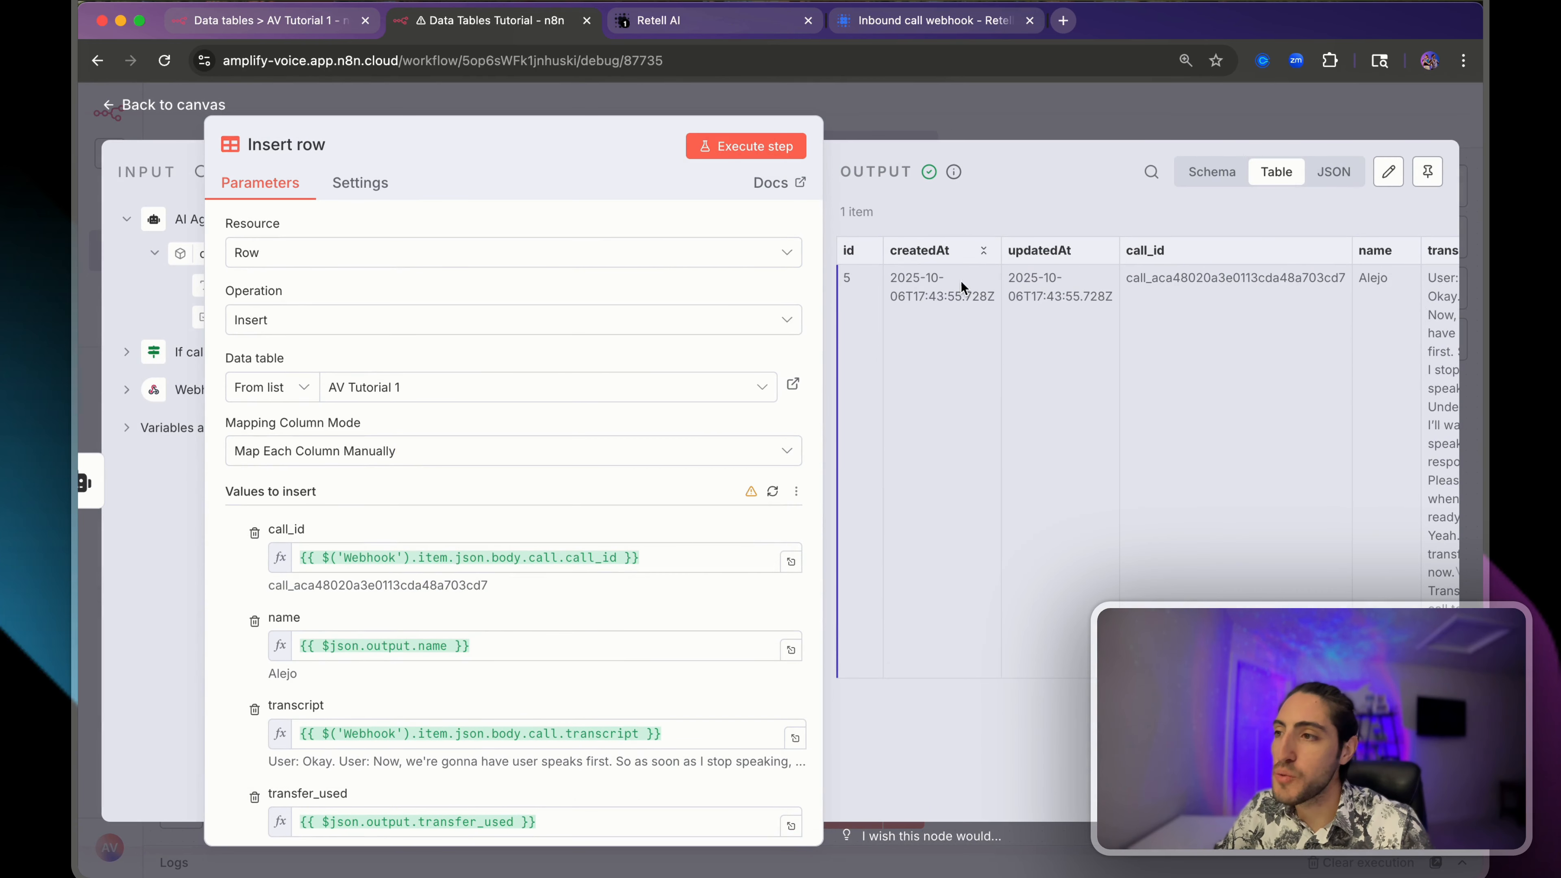
{"action": "left_click_drag", "start_coordinate": [1007, 296], "coordinate": [1293, 278]}
- Confirm row 5 in AV Tutorial 1 has the call's call_id and transcript
{"action": "left_click", "coordinate": [286, 18]}
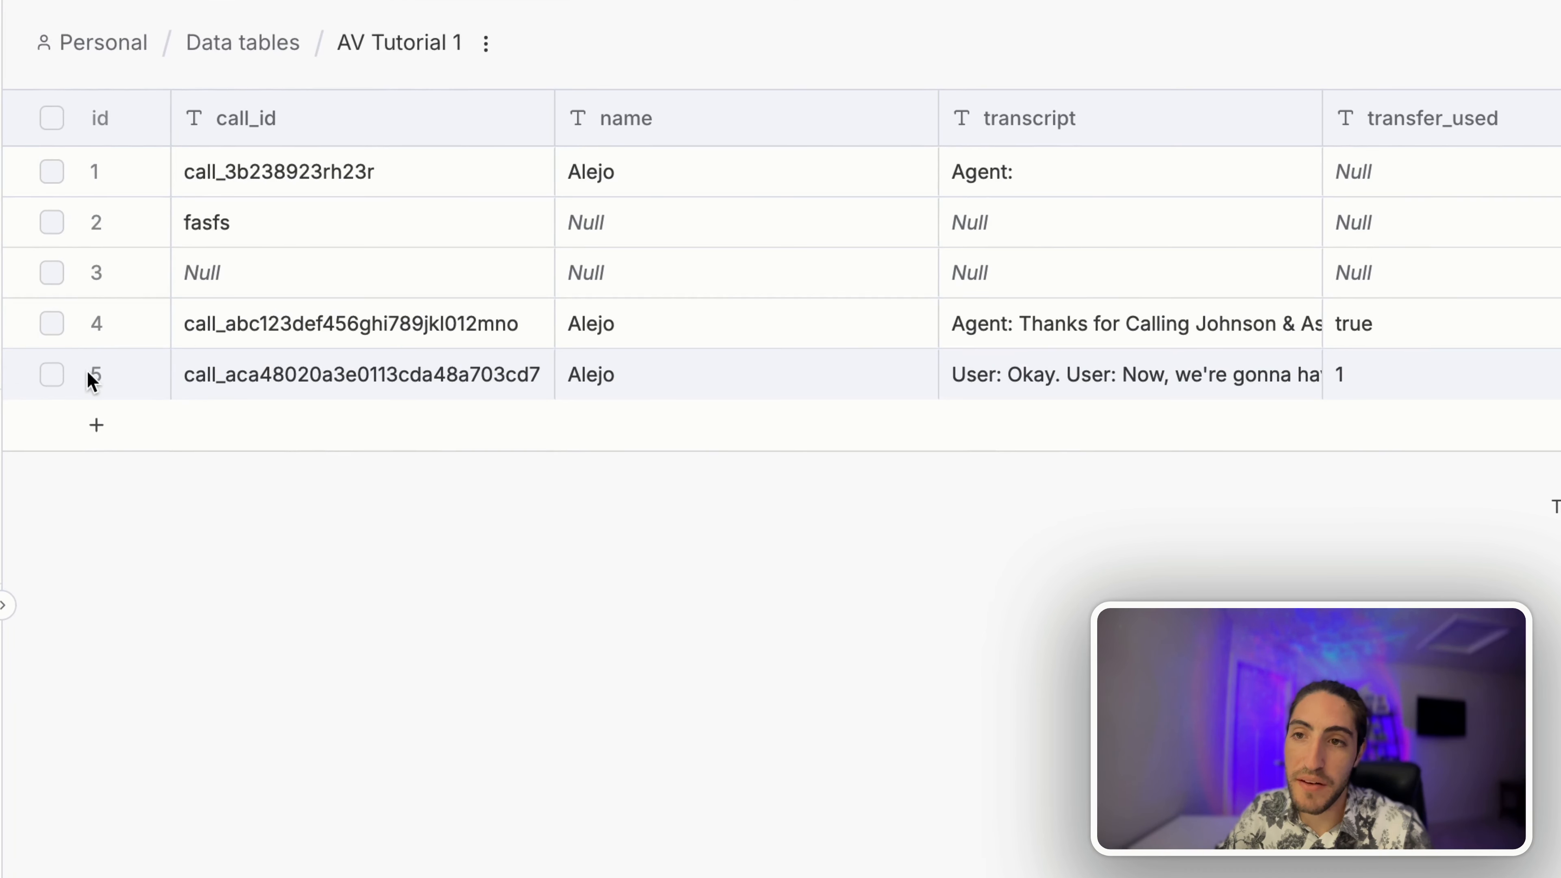
{"action": "left_click", "coordinate": [210, 373]}
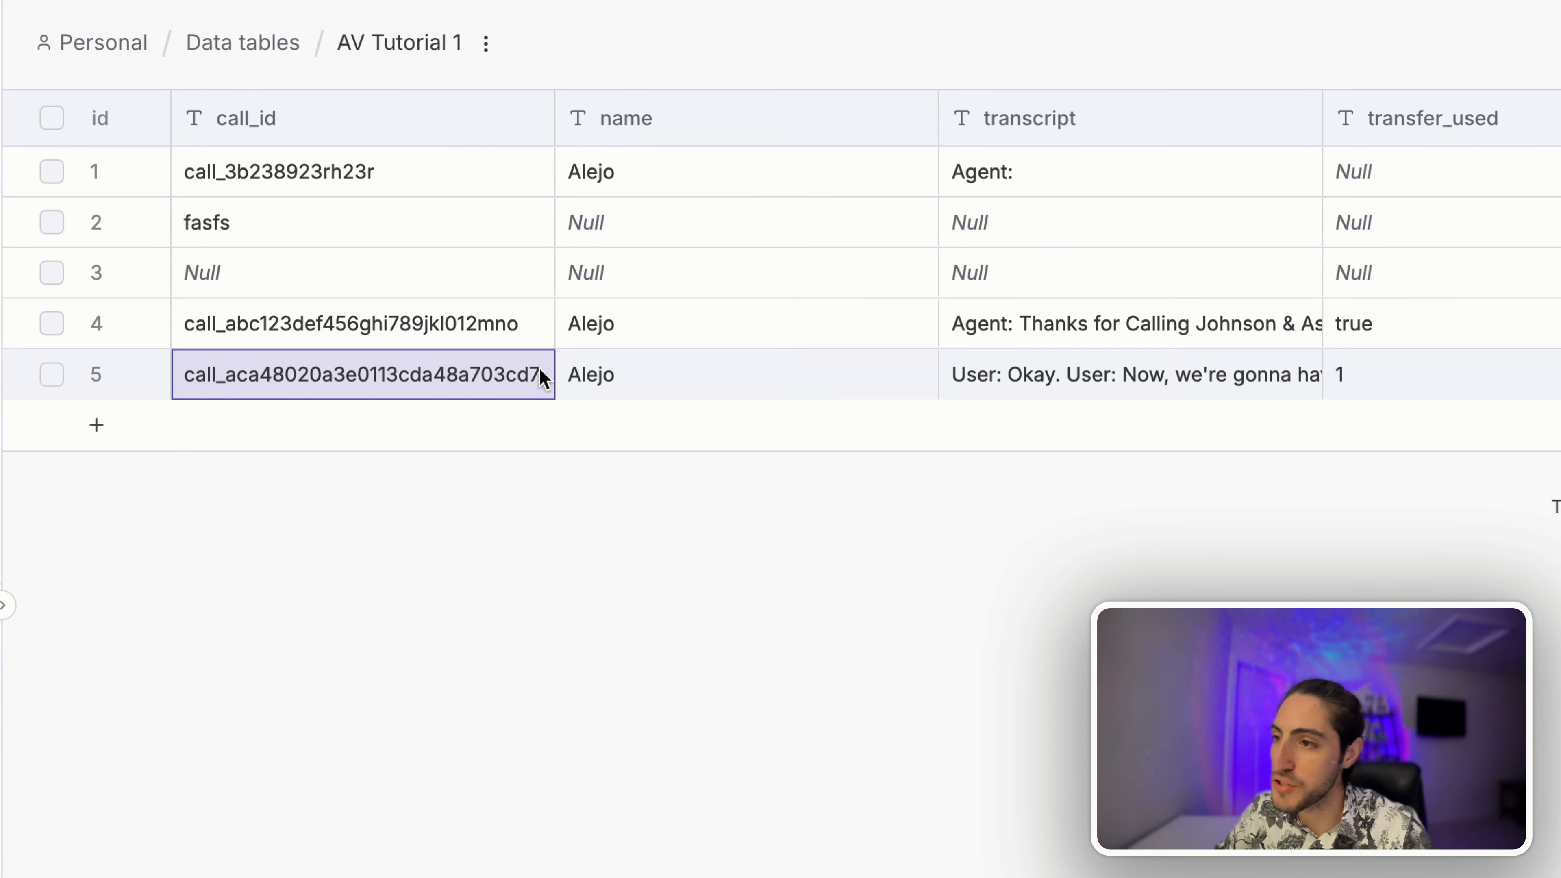
{"action": "double_click", "coordinate": [1066, 391]}
{"action": "left_click", "coordinate": [1102, 399]}
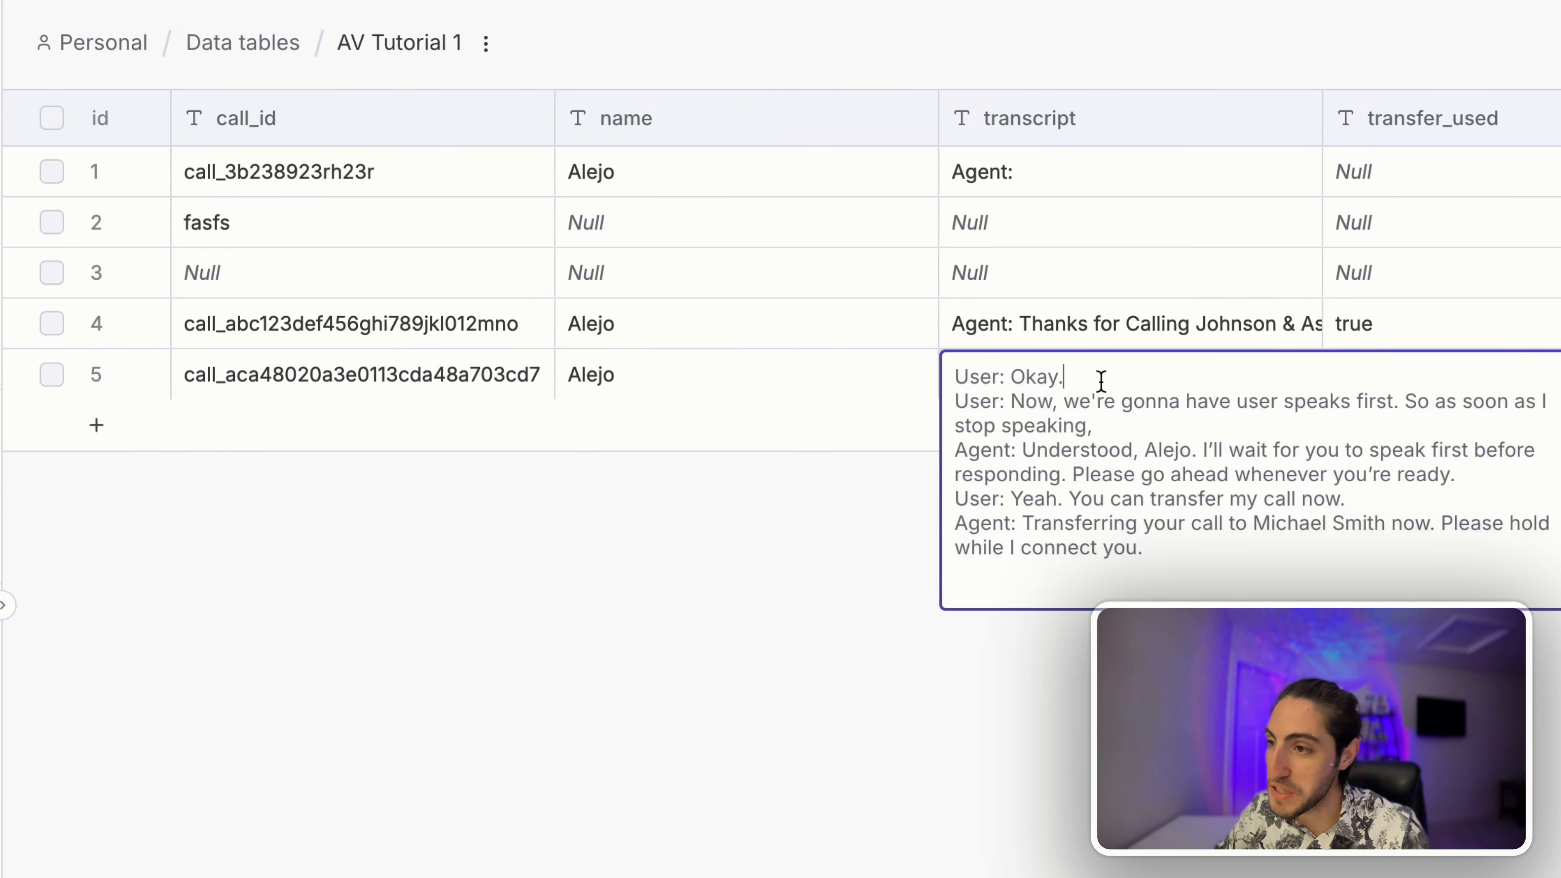
{"action": "left_click_drag", "start_coordinate": [1102, 381], "coordinate": [1201, 583]}
{"action": "left_click", "coordinate": [1213, 665]}
{"action": "scroll", "coordinate": [1481, 270], "scroll_direction": "right", "scroll_amount": 3}
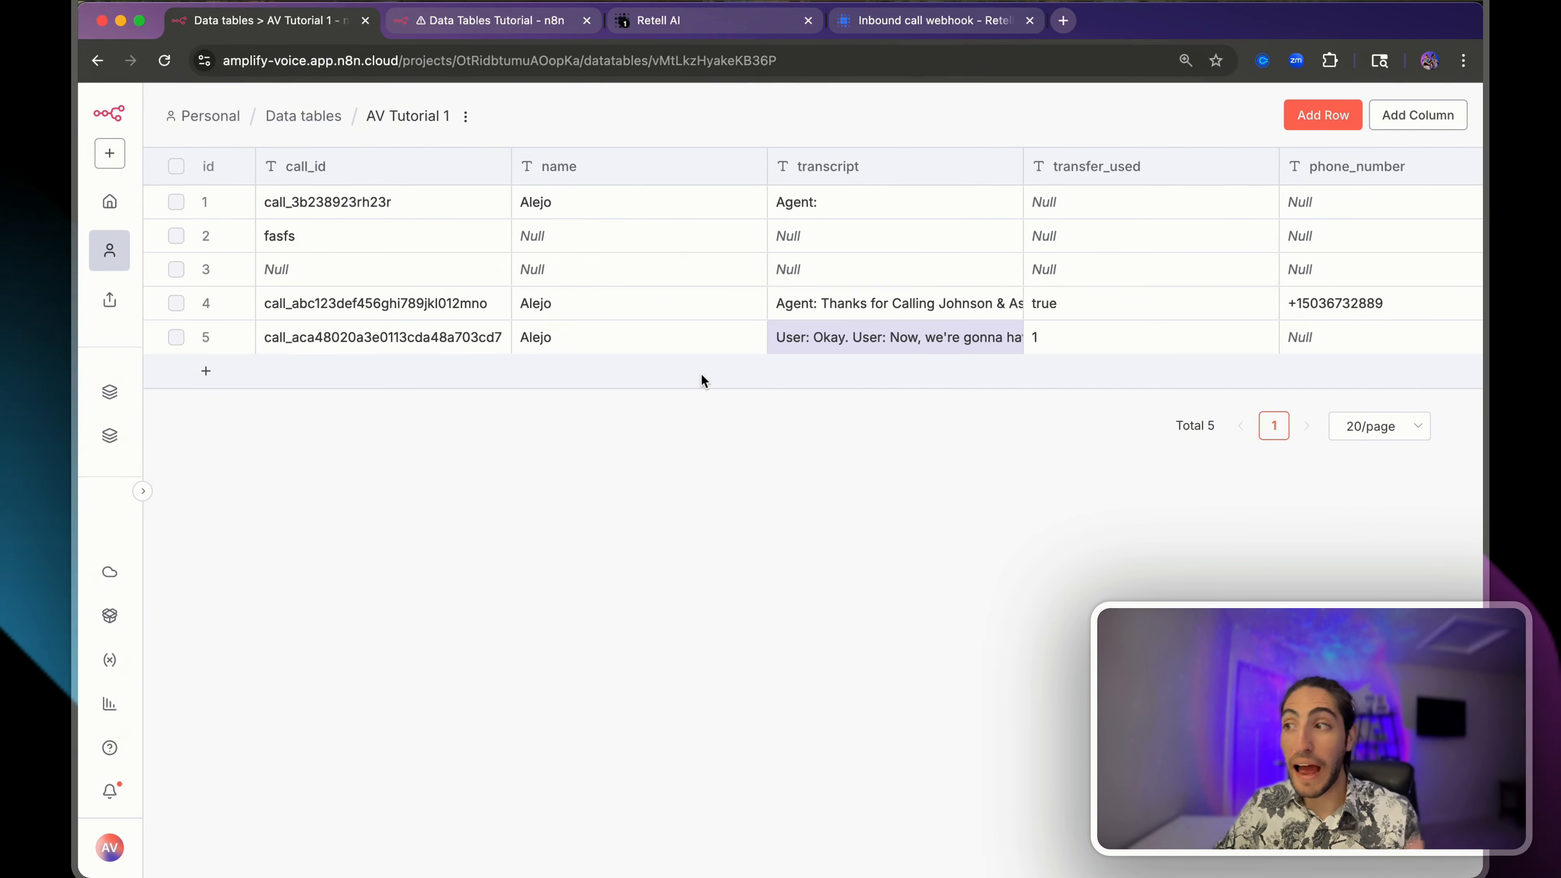
- Return to the workflow and reopen the Insert row node
{"action": "left_click", "coordinate": [494, 22]}
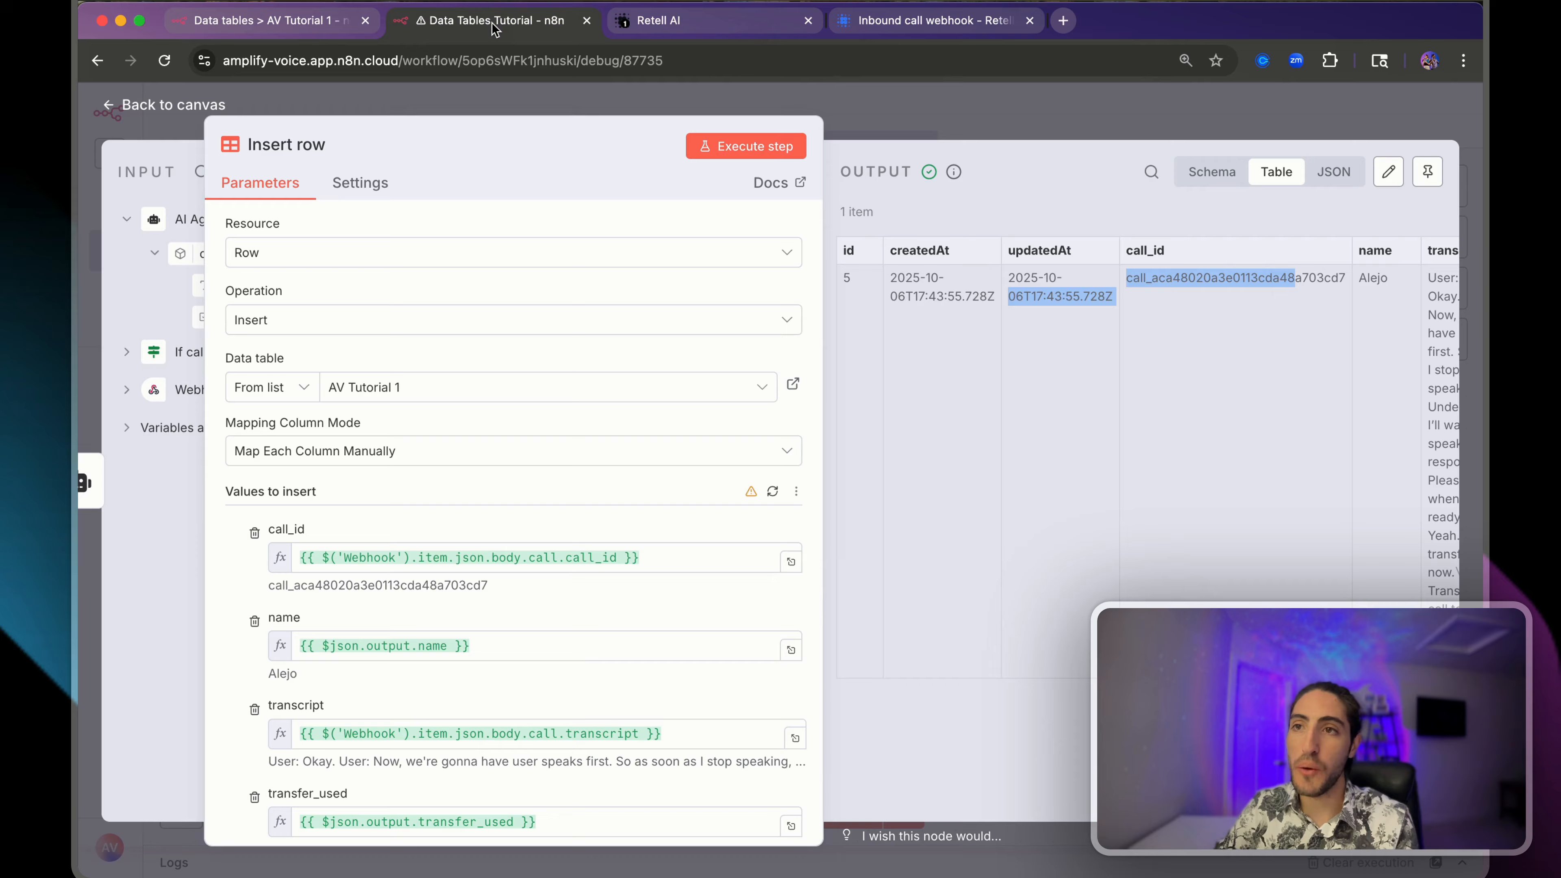
{"action": "left_click", "coordinate": [556, 87]}
{"action": "double_click", "coordinate": [1020, 520]}
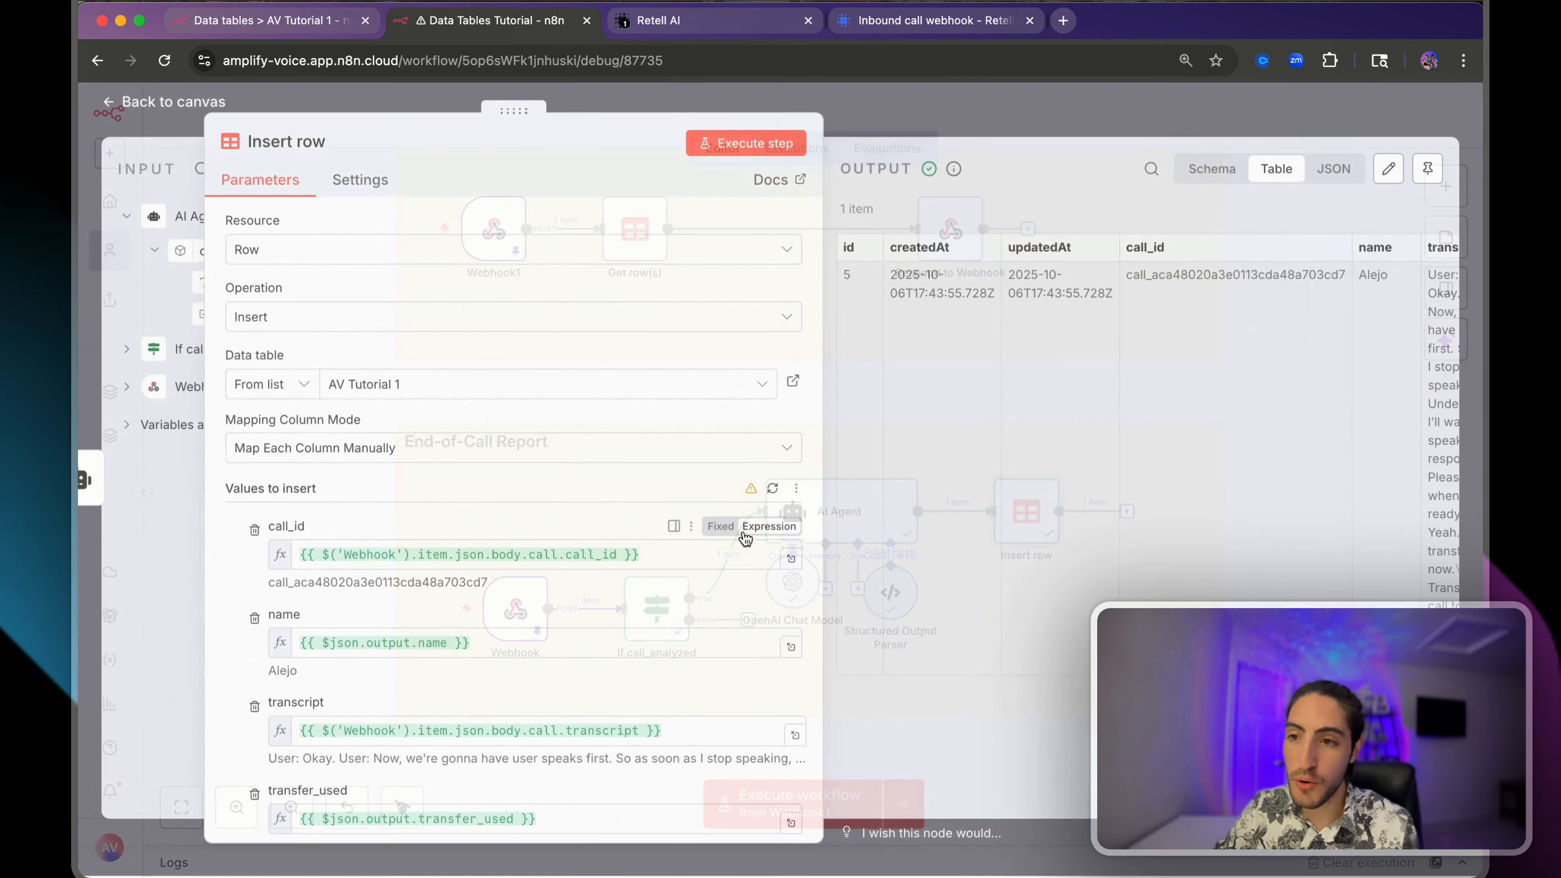
{"action": "scroll", "coordinate": [745, 539], "scroll_direction": "down", "scroll_amount": 5}
- Refresh Insert row's columns to reveal phone_number and expand the Webhook input data
{"action": "left_click", "coordinate": [773, 284]}
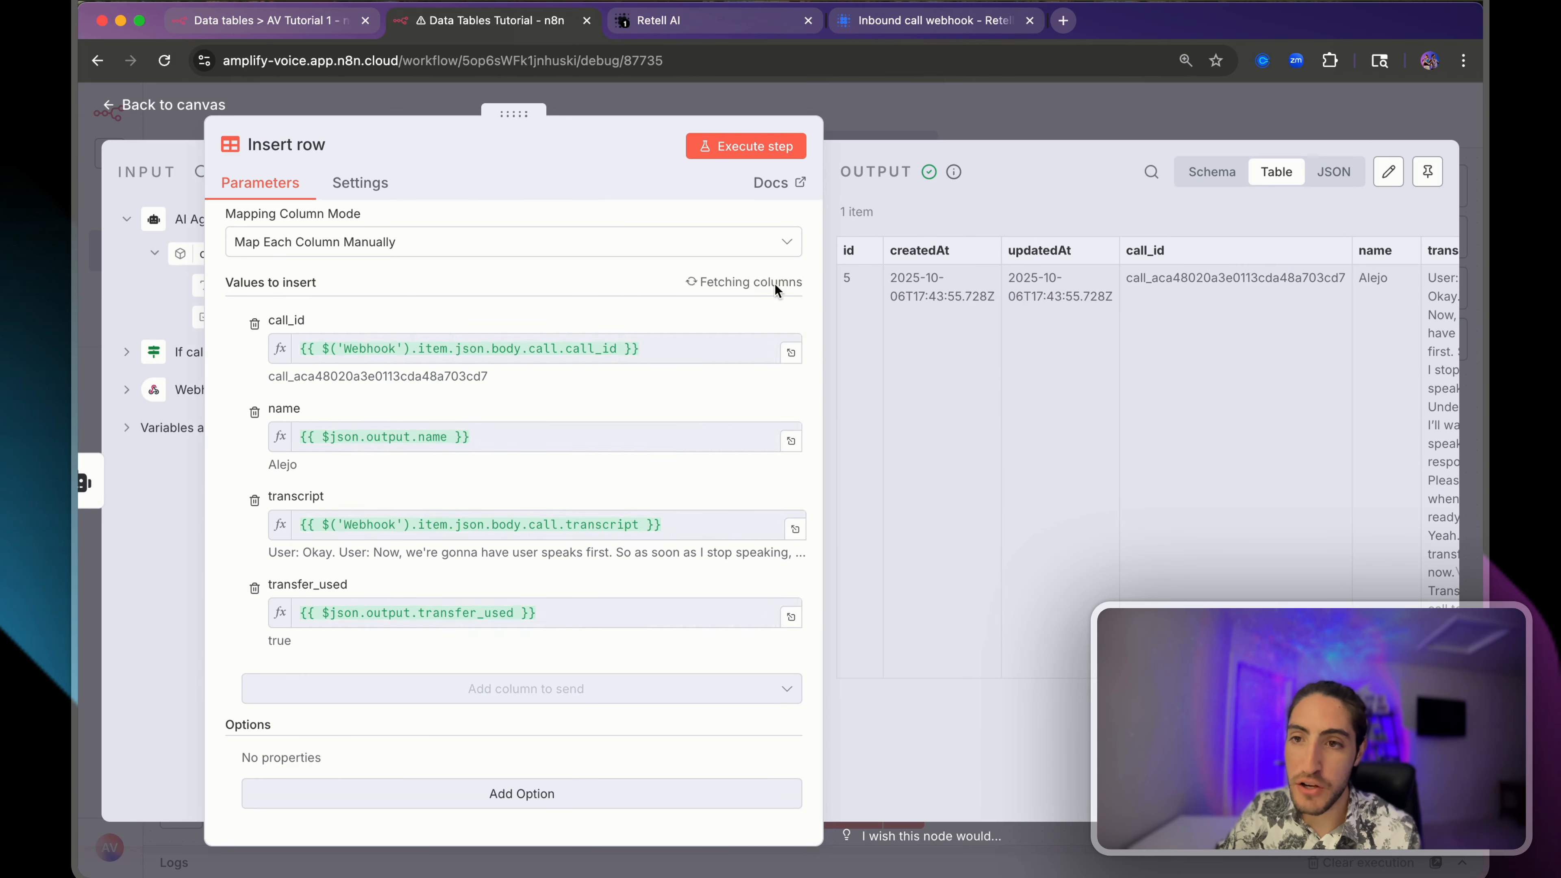
{"action": "left_click", "coordinate": [349, 698]}
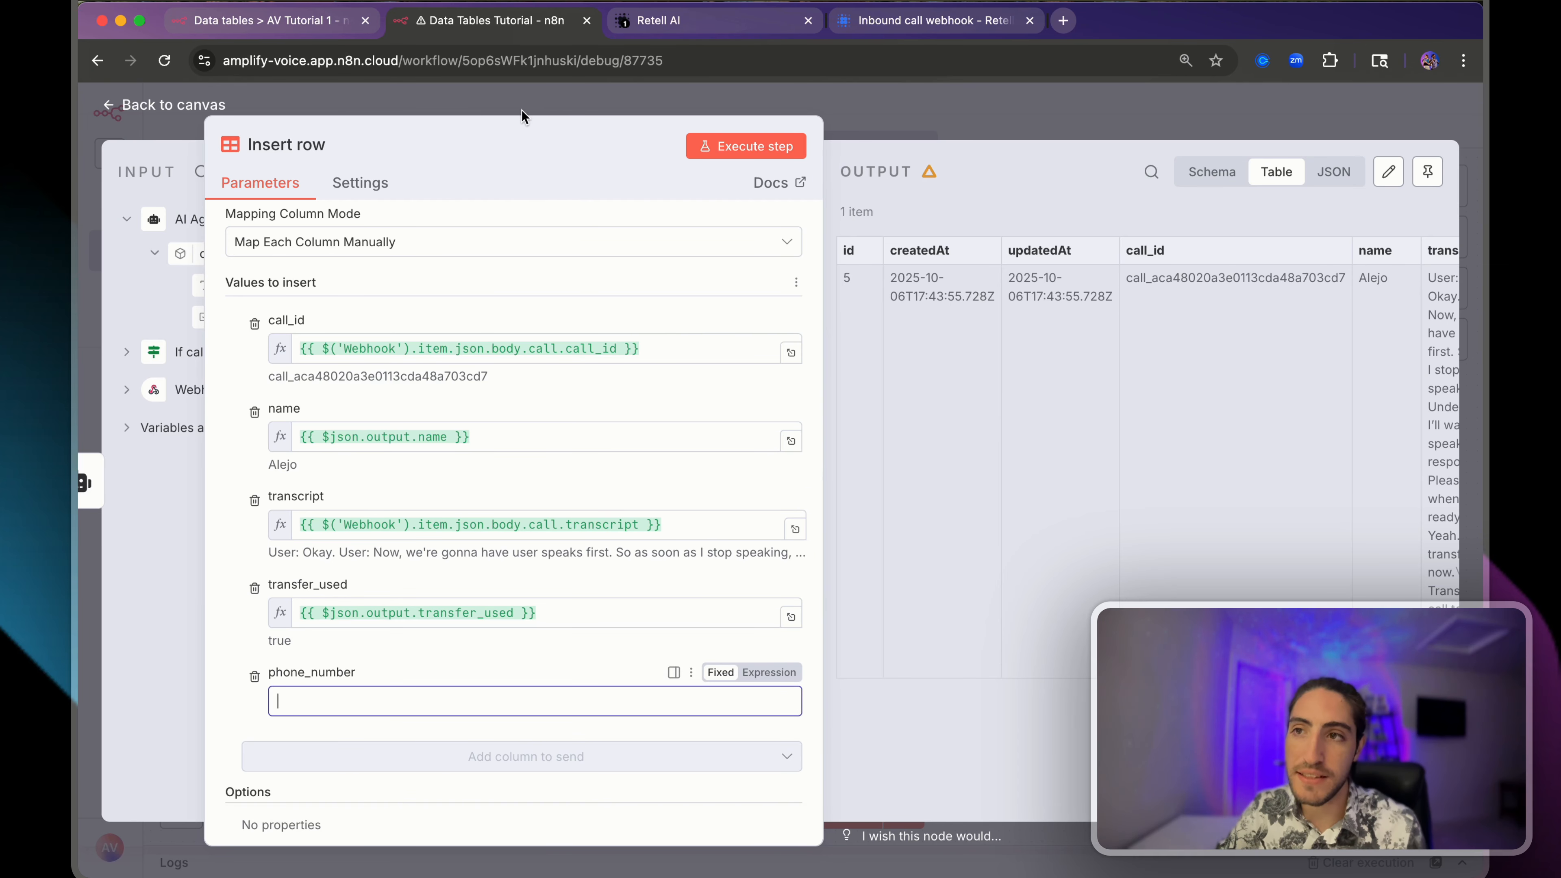
{"action": "left_click_drag", "start_coordinate": [516, 109], "coordinate": [843, 118]}
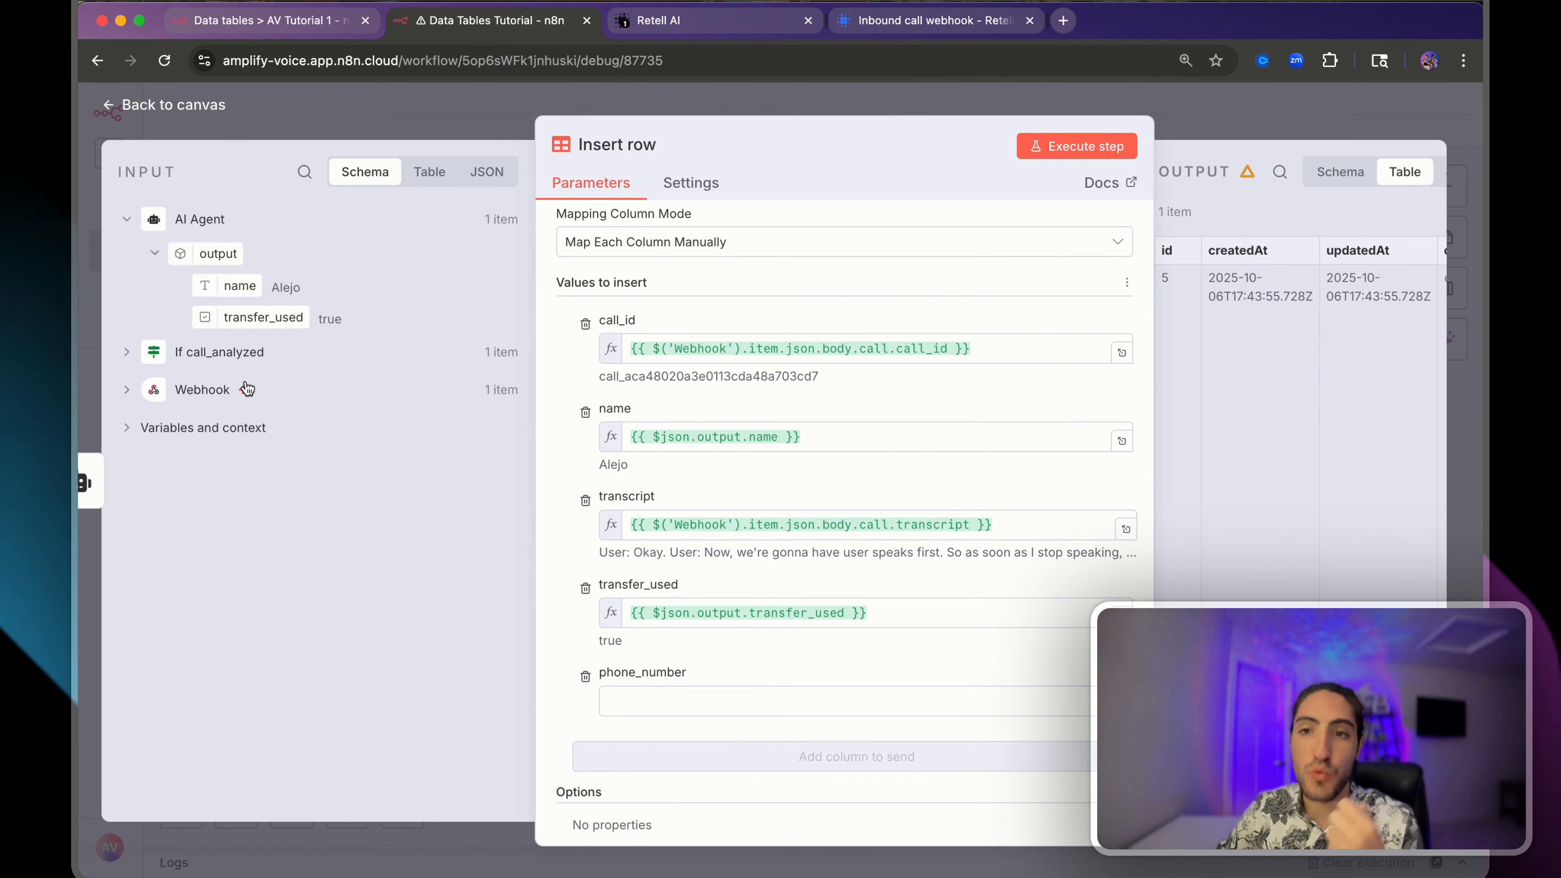
{"action": "left_click", "coordinate": [127, 392]}
{"action": "scroll", "coordinate": [326, 445], "scroll_direction": "down", "scroll_amount": 1}
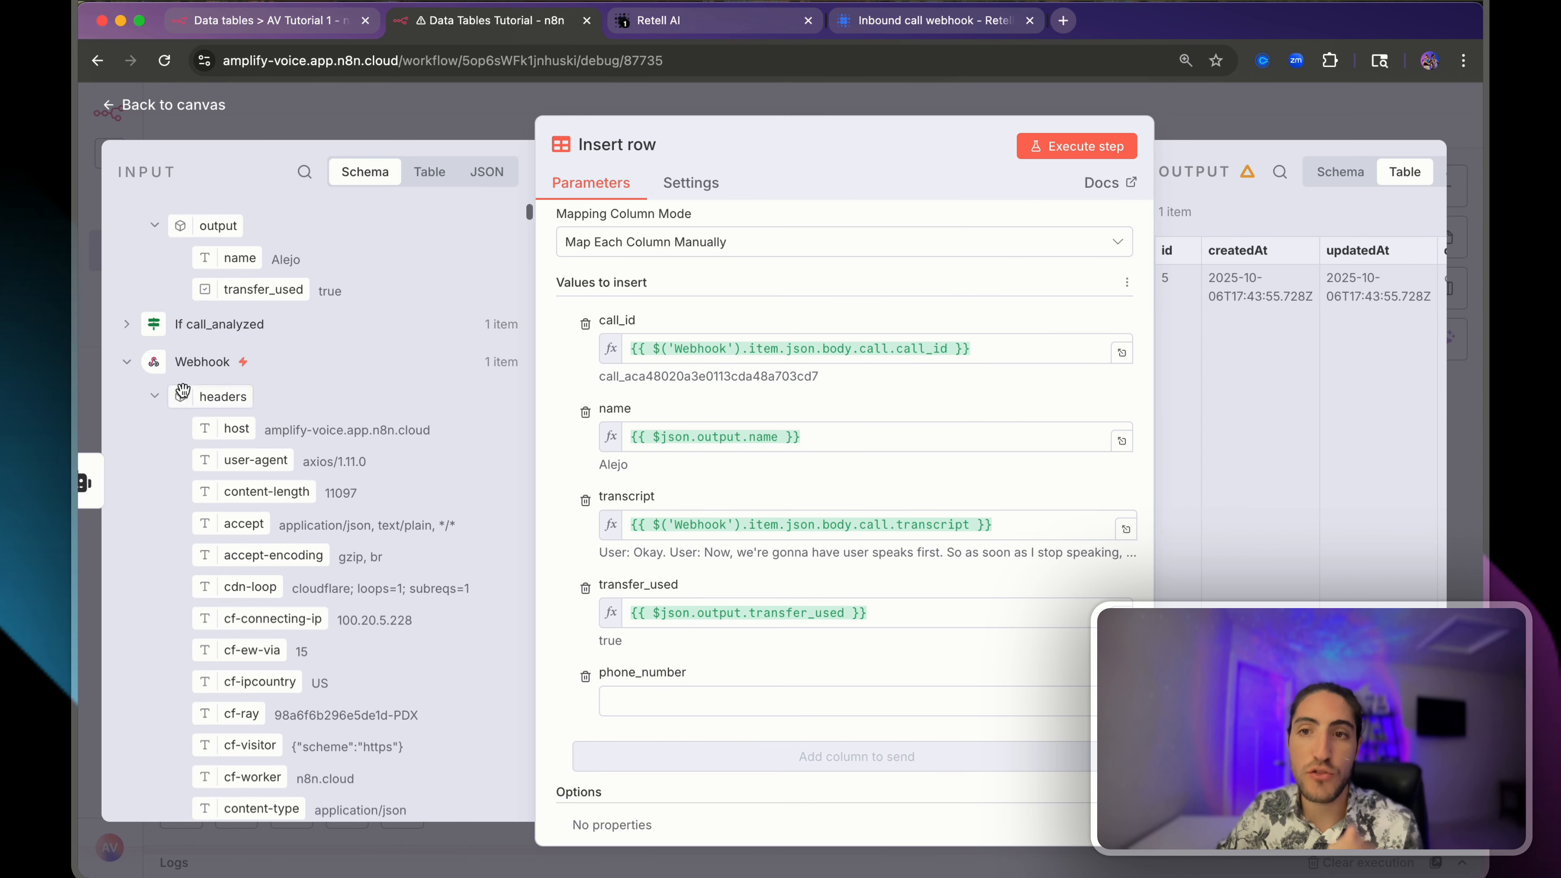
{"action": "left_click", "coordinate": [155, 404]}
{"action": "scroll", "coordinate": [329, 445], "scroll_direction": "down", "scroll_amount": 10}
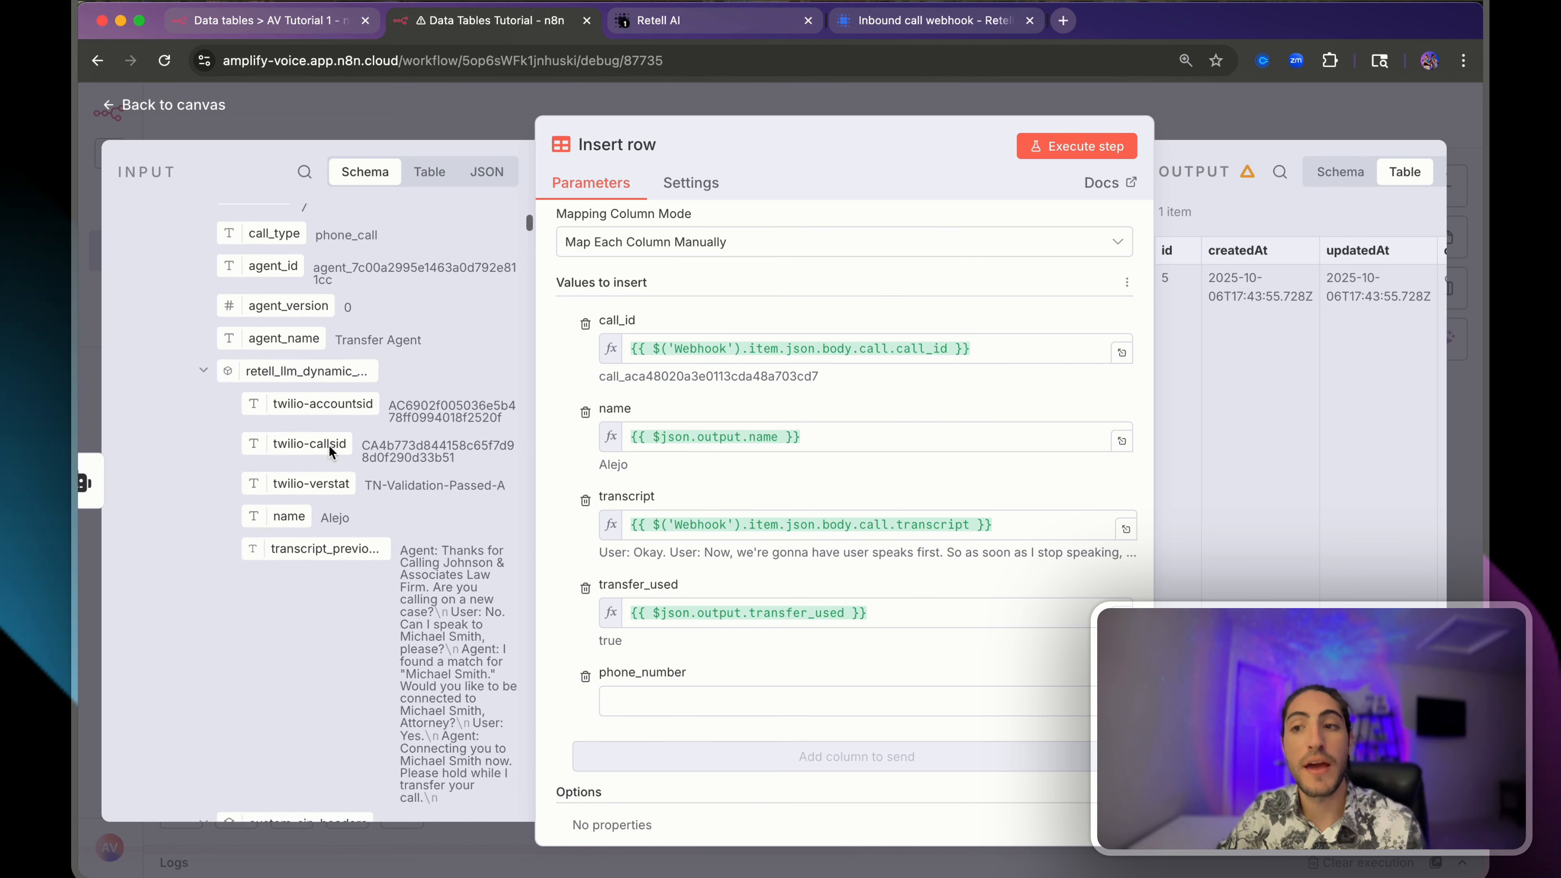
{"action": "scroll", "coordinate": [330, 445], "scroll_direction": "down", "scroll_amount": 5}
{"action": "scroll", "coordinate": [328, 436], "scroll_direction": "up", "scroll_amount": 20}
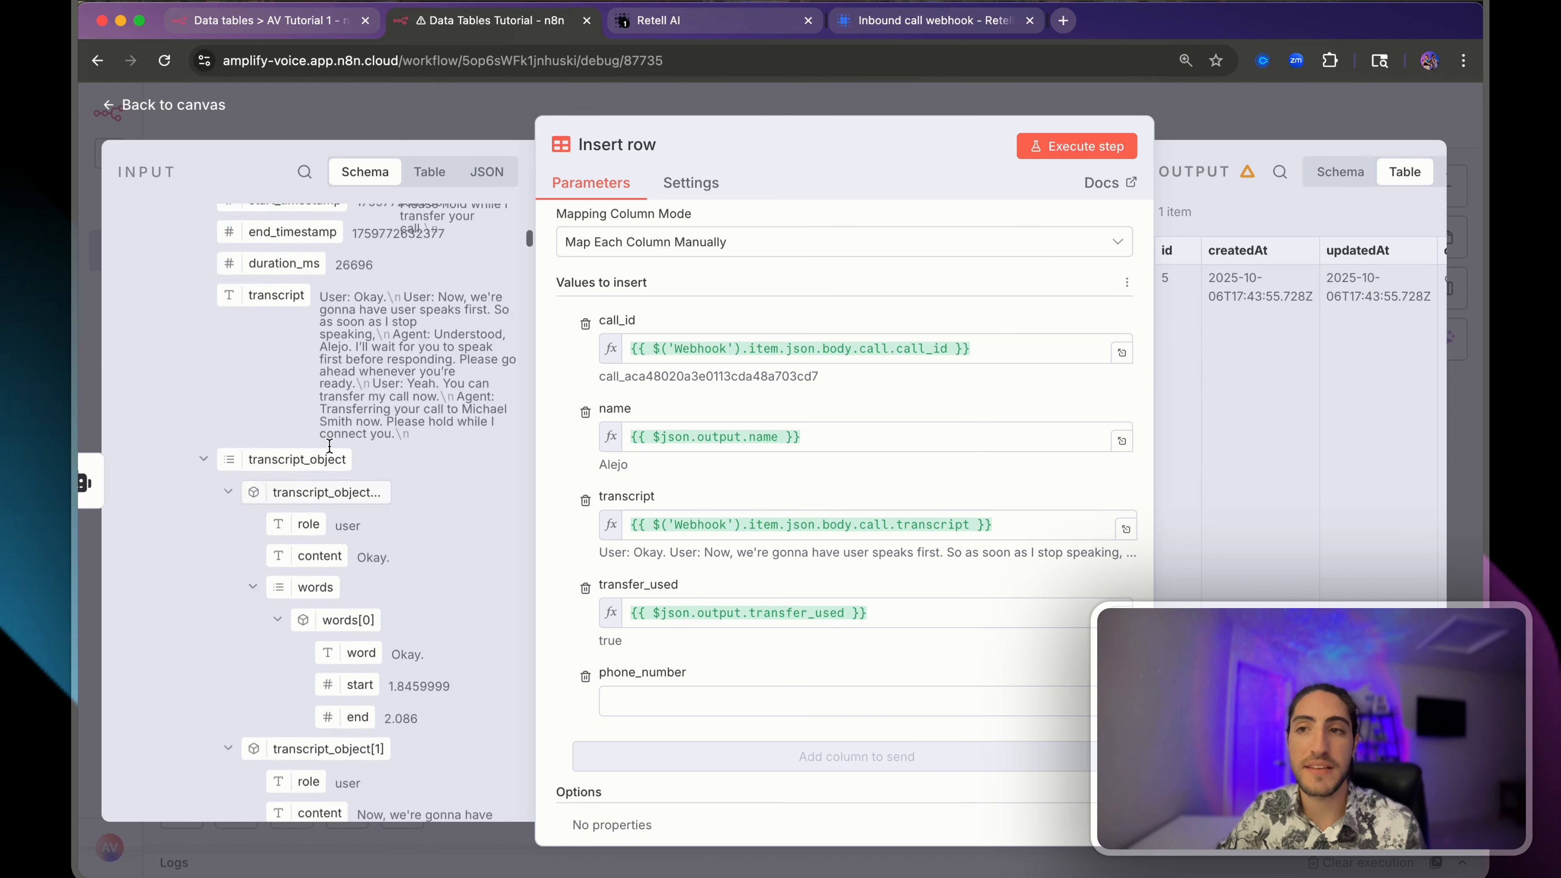
- Map the Webhook's from_number into phone_number and execute the Insert row step
{"action": "left_click", "coordinate": [304, 171]}
{"action": "type", "text": "from_"}
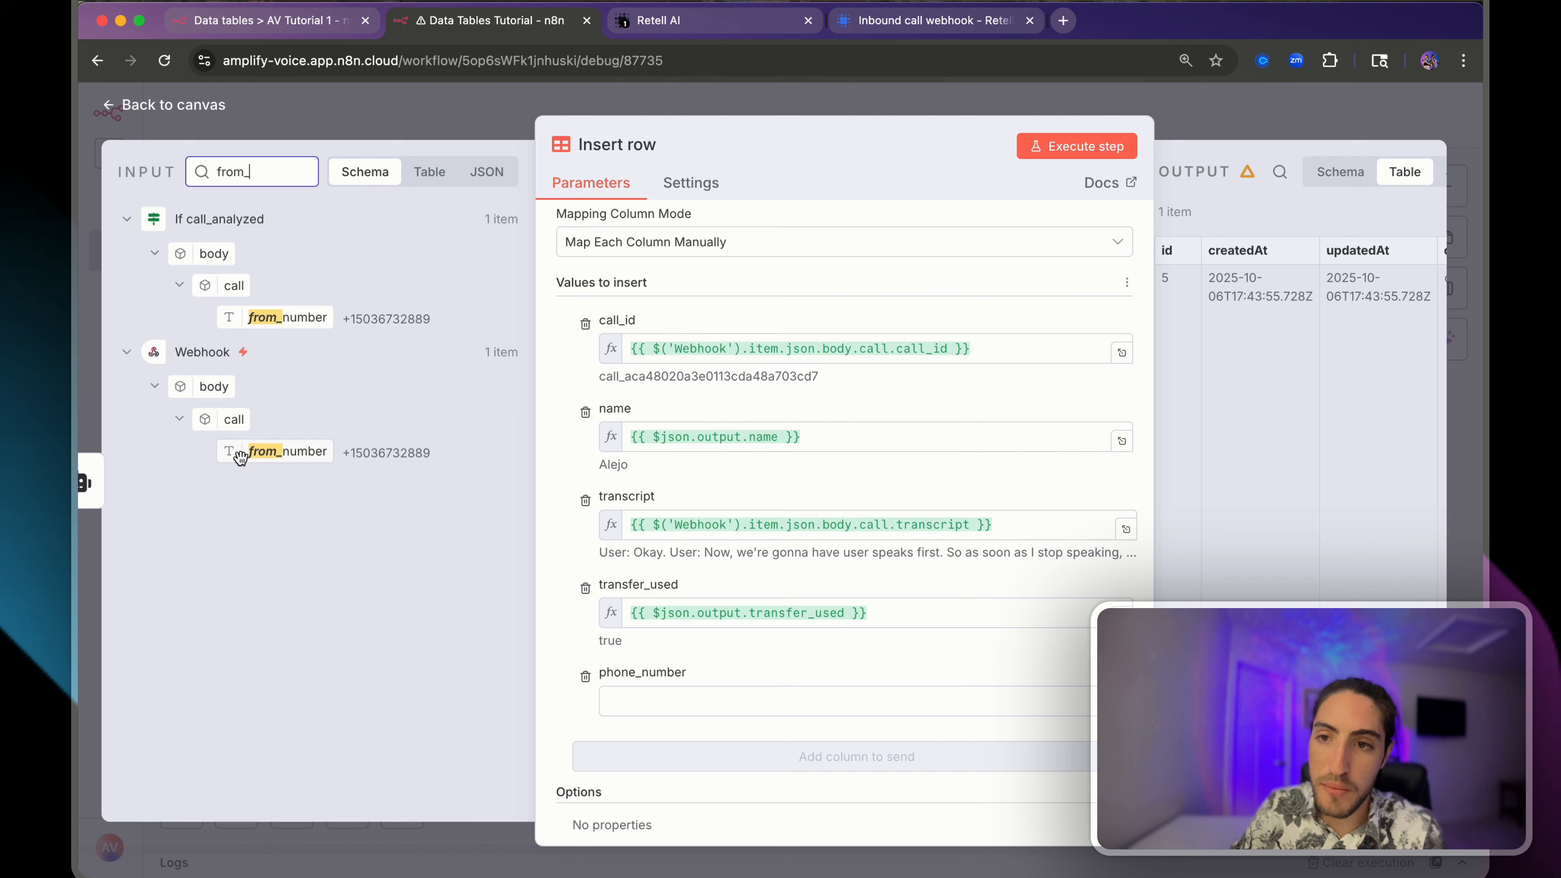
{"action": "left_click_drag", "start_coordinate": [237, 452], "coordinate": [695, 700]}
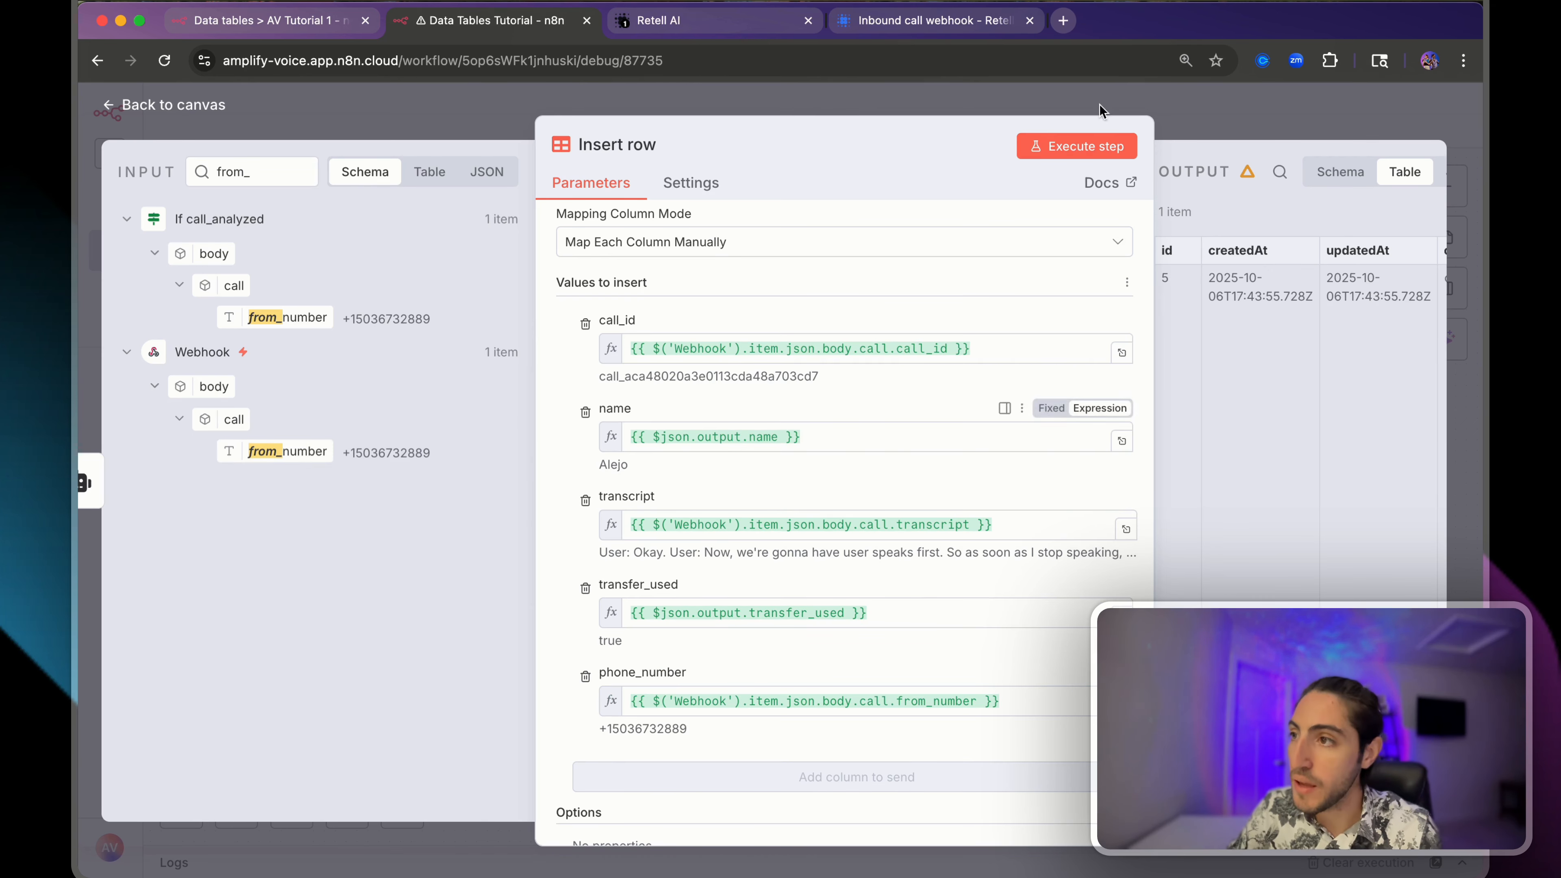
{"action": "left_click", "coordinate": [1091, 151]}
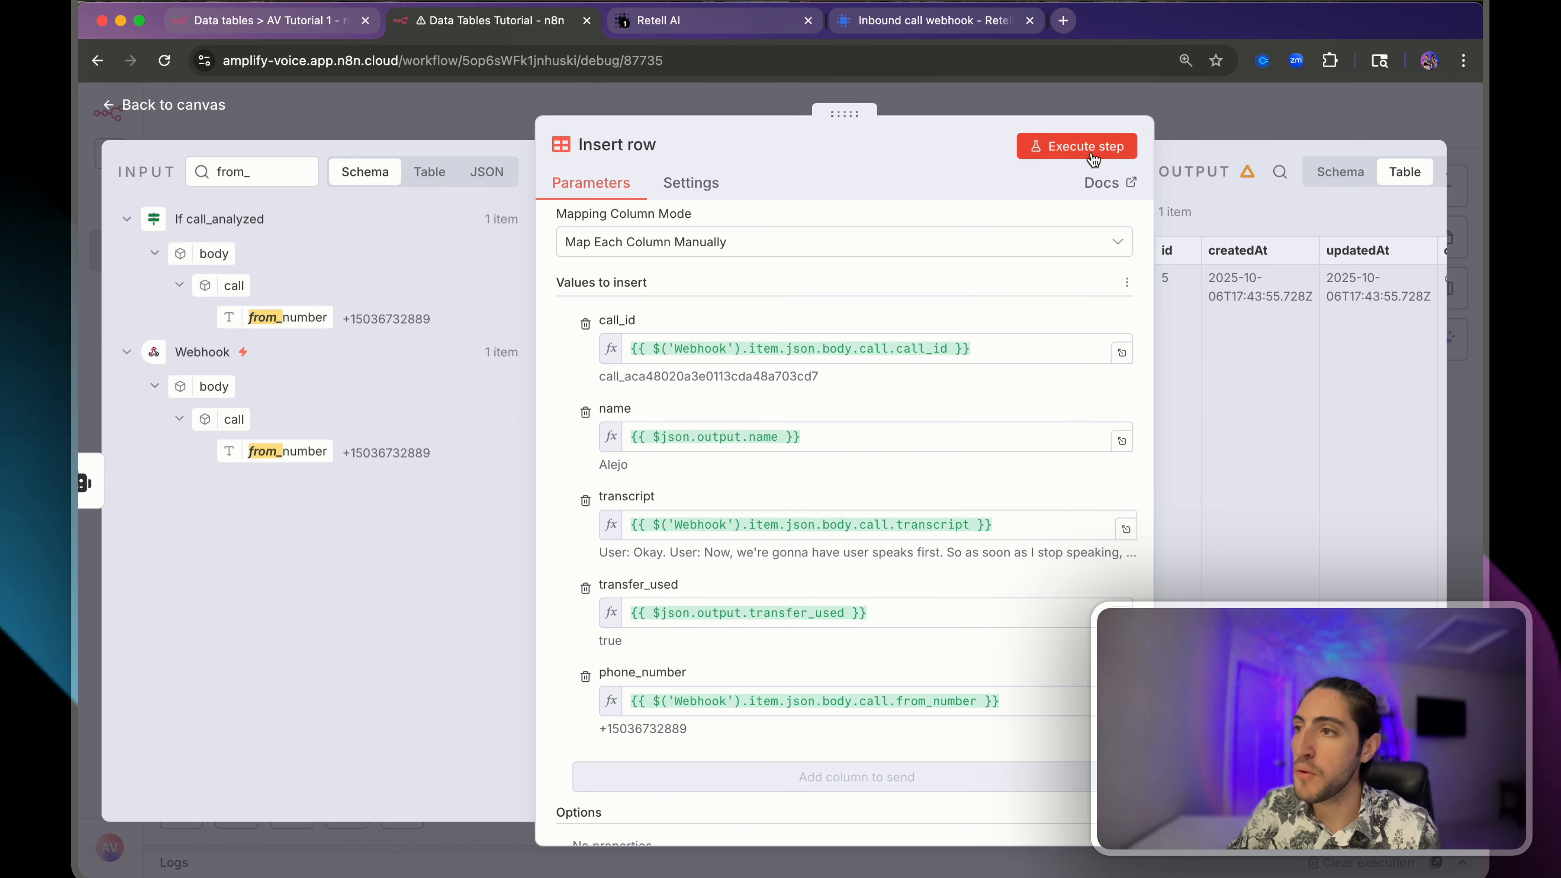
{"action": "left_click", "coordinate": [261, 15]}
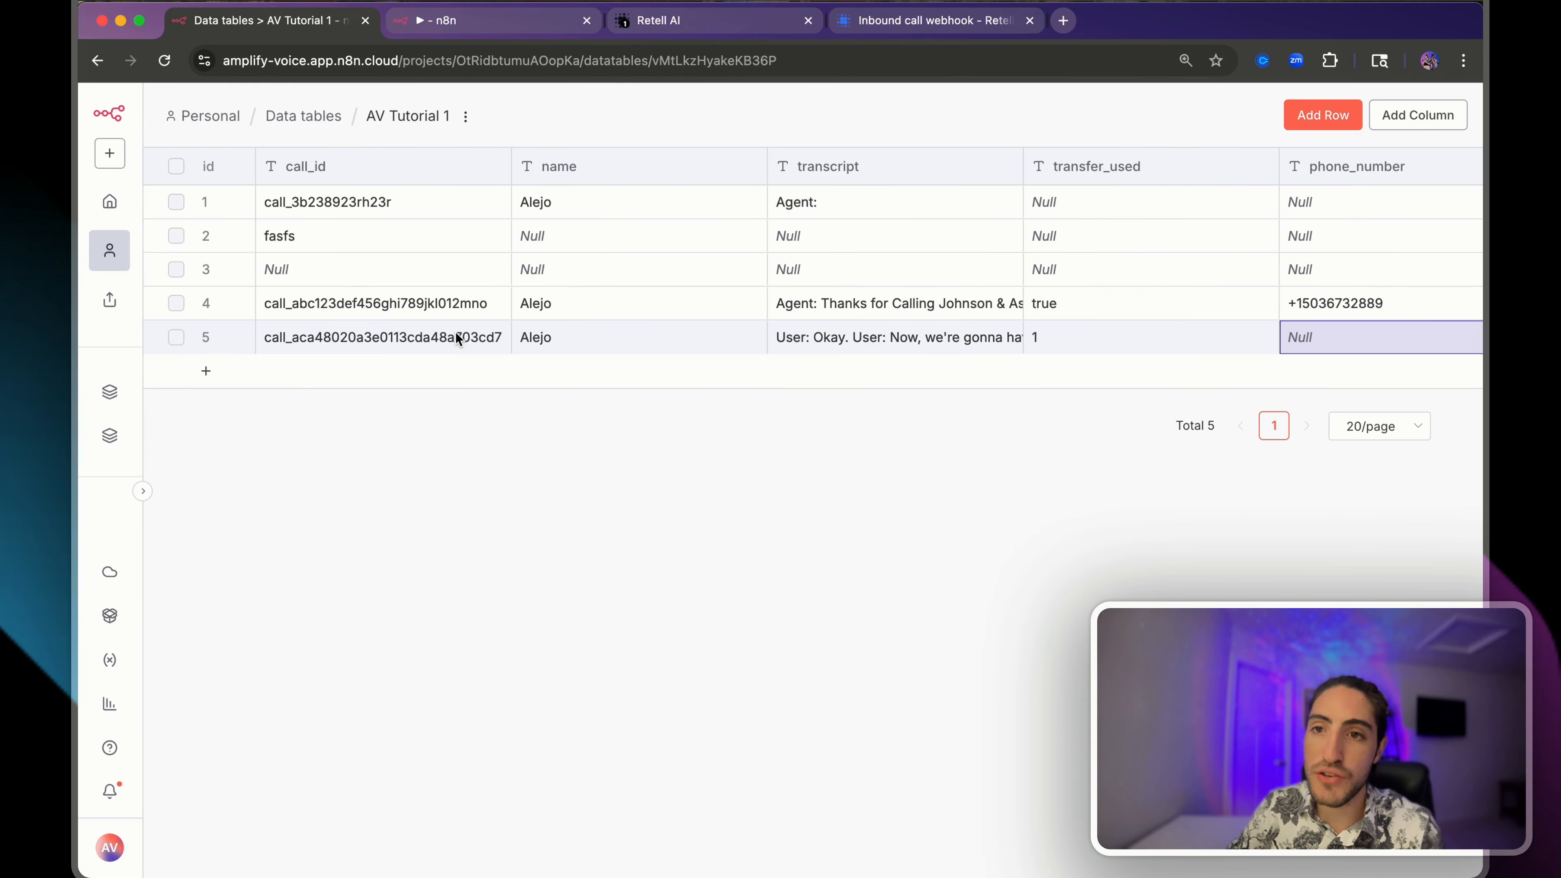
- Reload AV Tutorial 1 and check new row 6's call_id, phone_number and transfer_used
{"action": "key", "text": "super+r"}
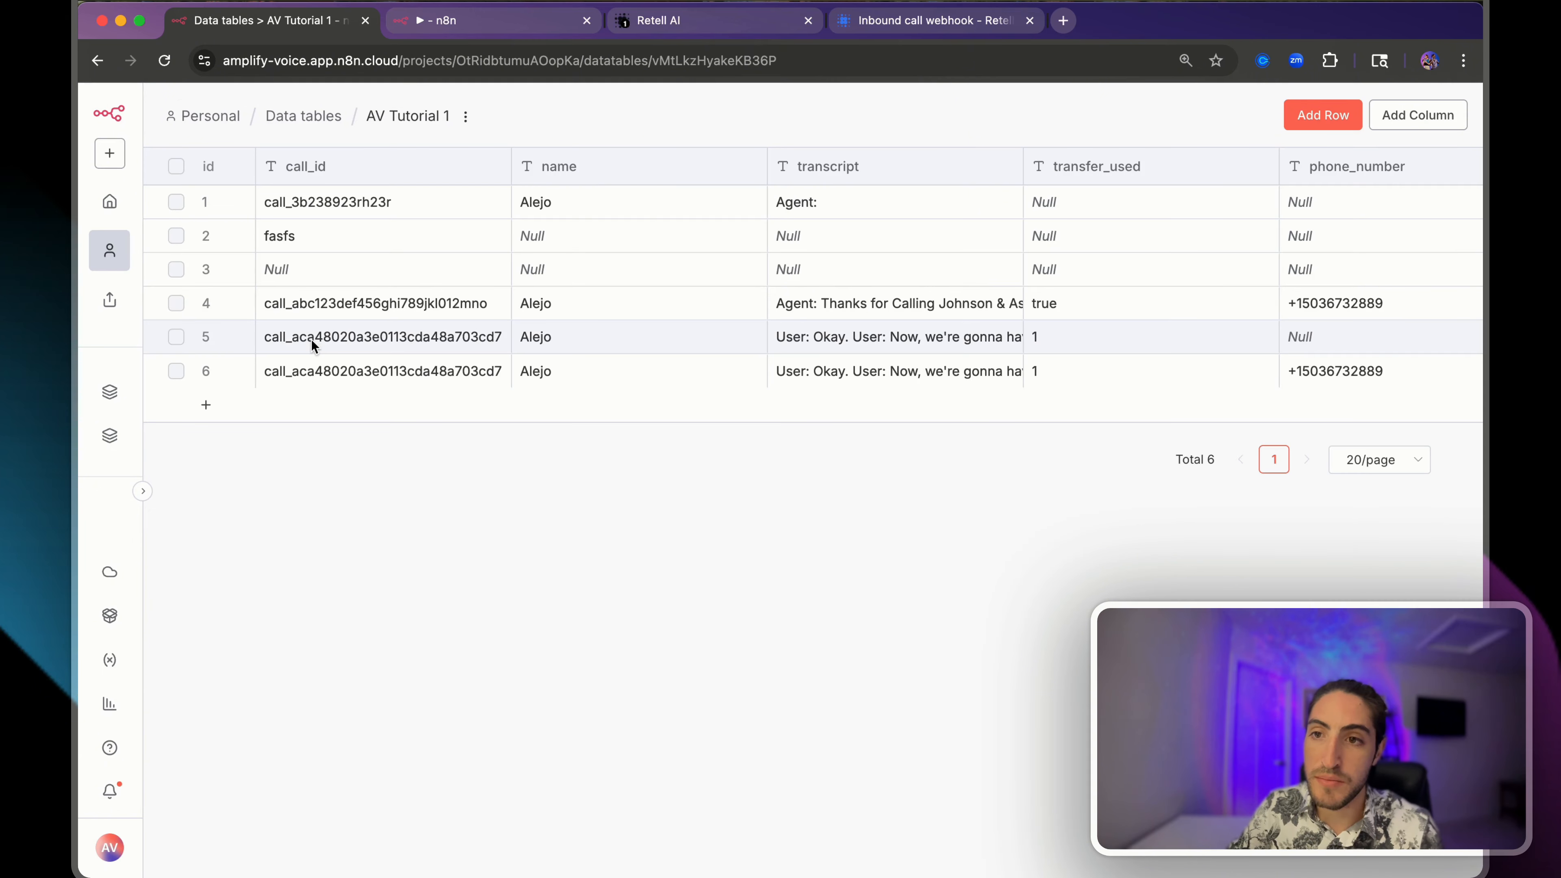
{"action": "left_click", "coordinate": [360, 344]}
{"action": "left_click", "coordinate": [363, 380]}
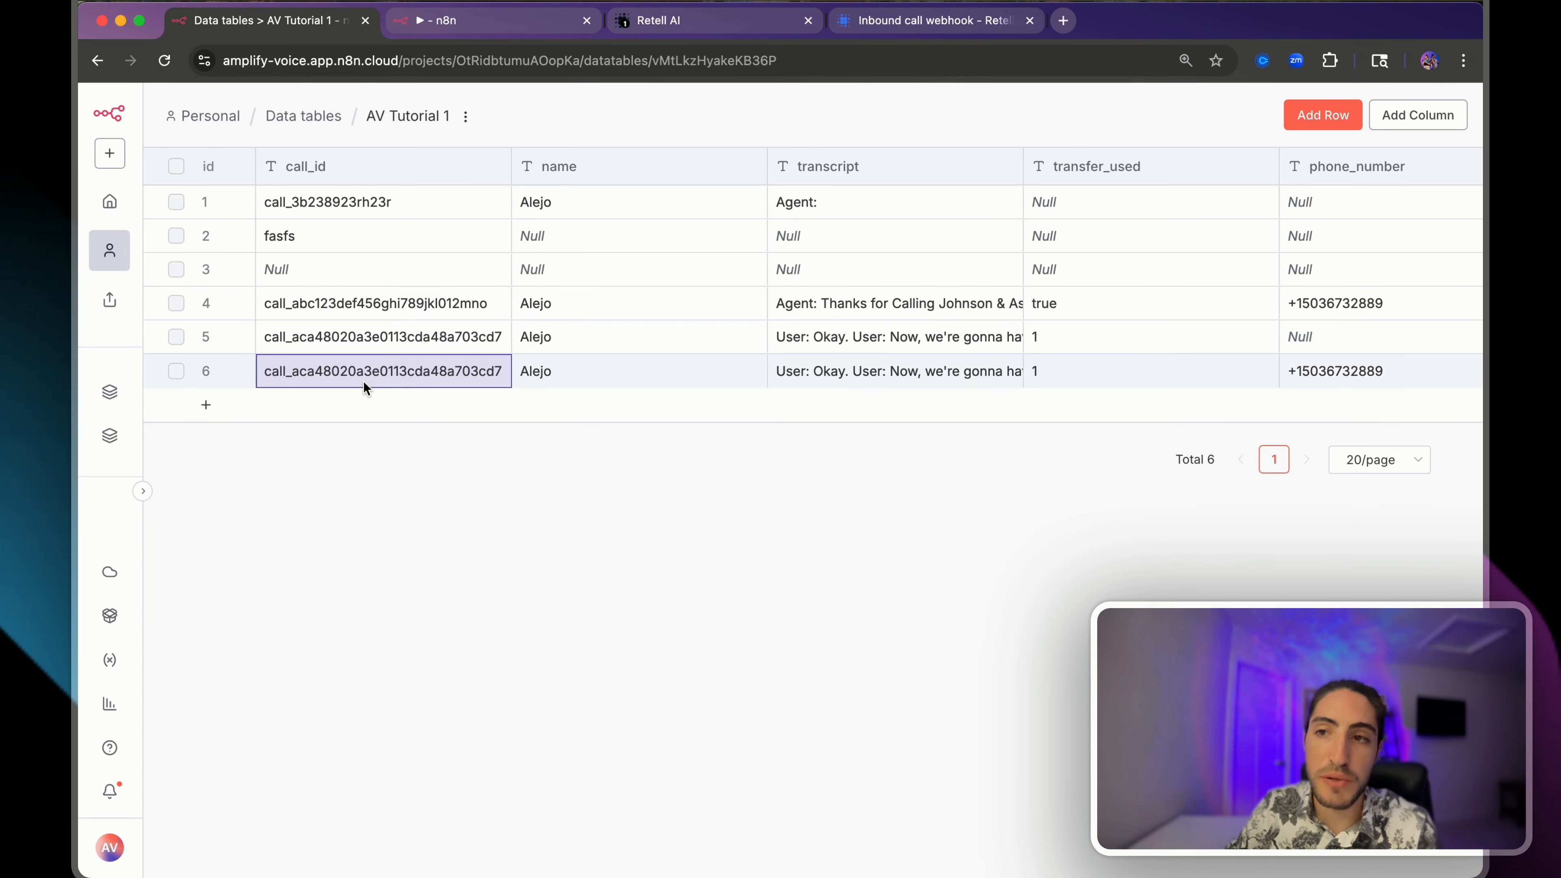
{"action": "scroll", "coordinate": [492, 362], "scroll_direction": "right", "scroll_amount": 5}
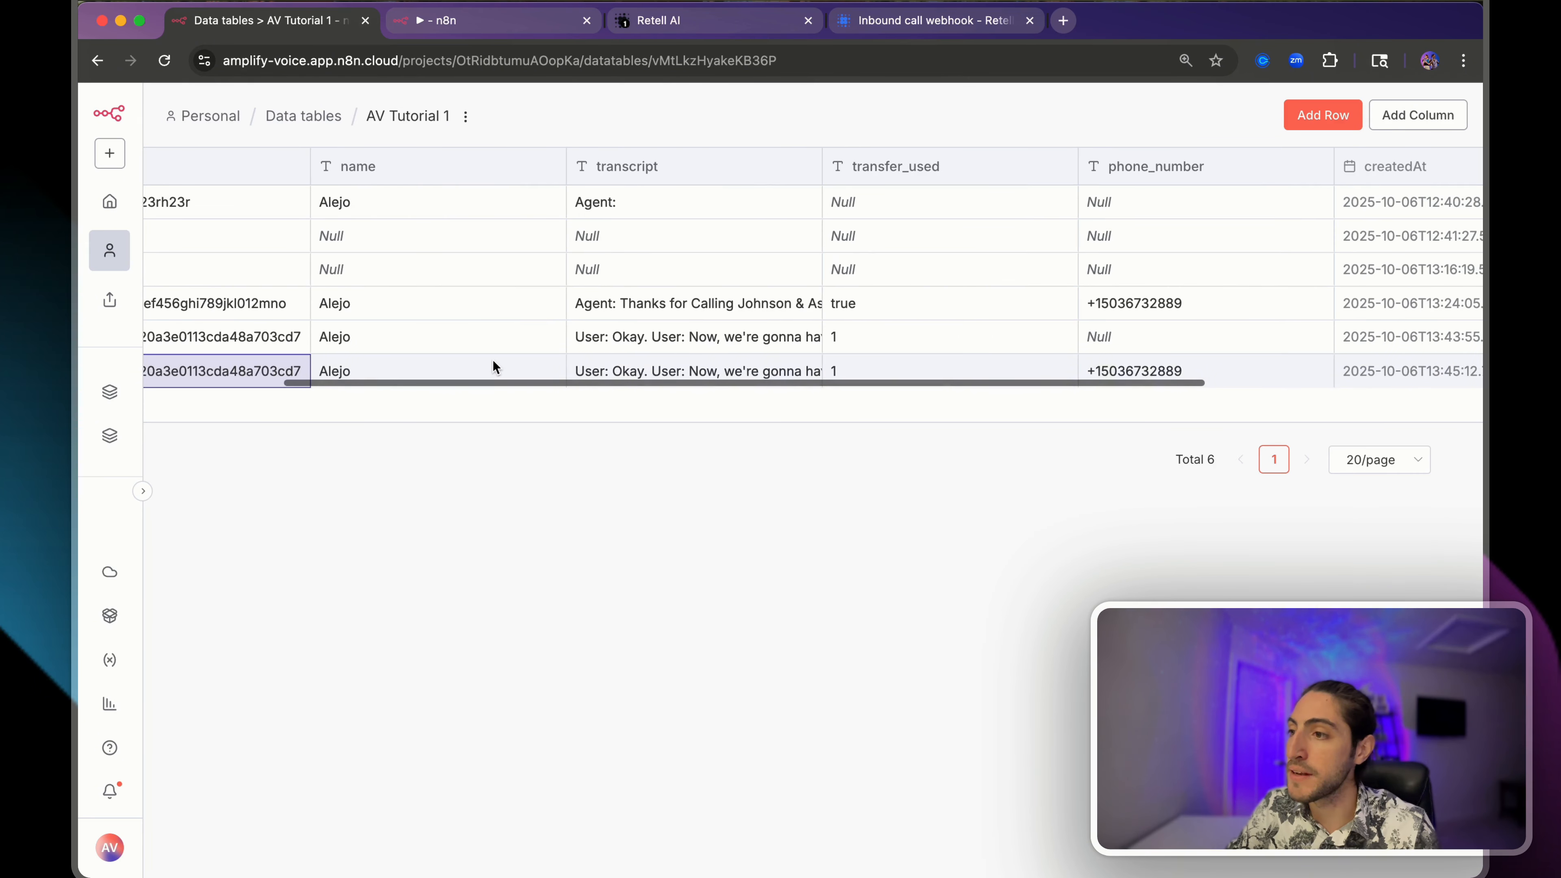
{"action": "left_click", "coordinate": [1141, 366]}
{"action": "left_click", "coordinate": [950, 373]}
{"action": "left_click", "coordinate": [1147, 369]}
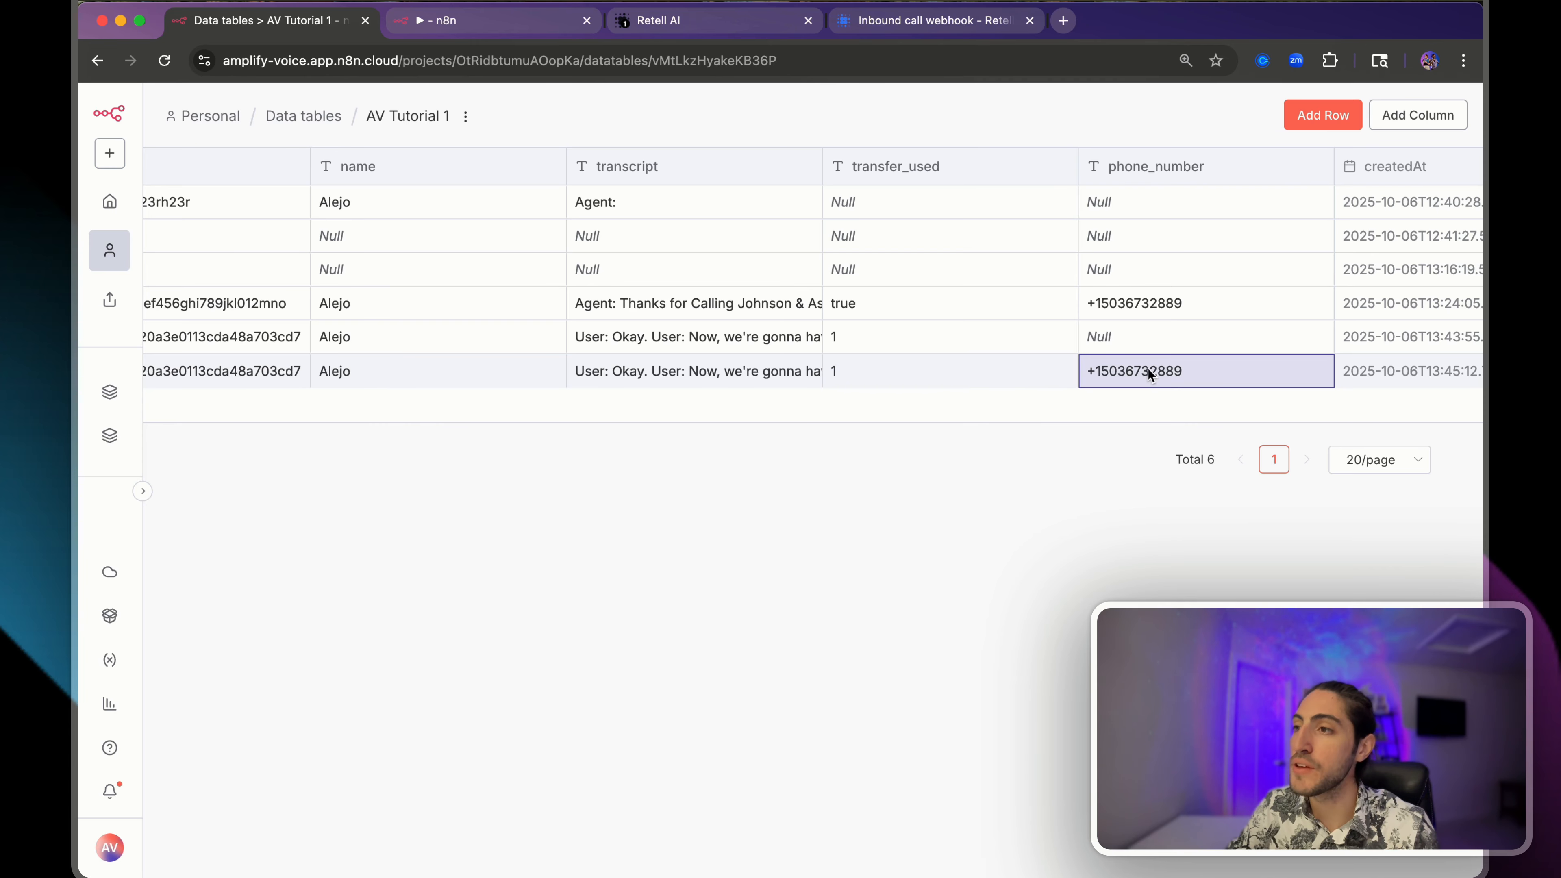
{"action": "scroll", "coordinate": [1080, 369], "scroll_direction": "left", "scroll_amount": 4}
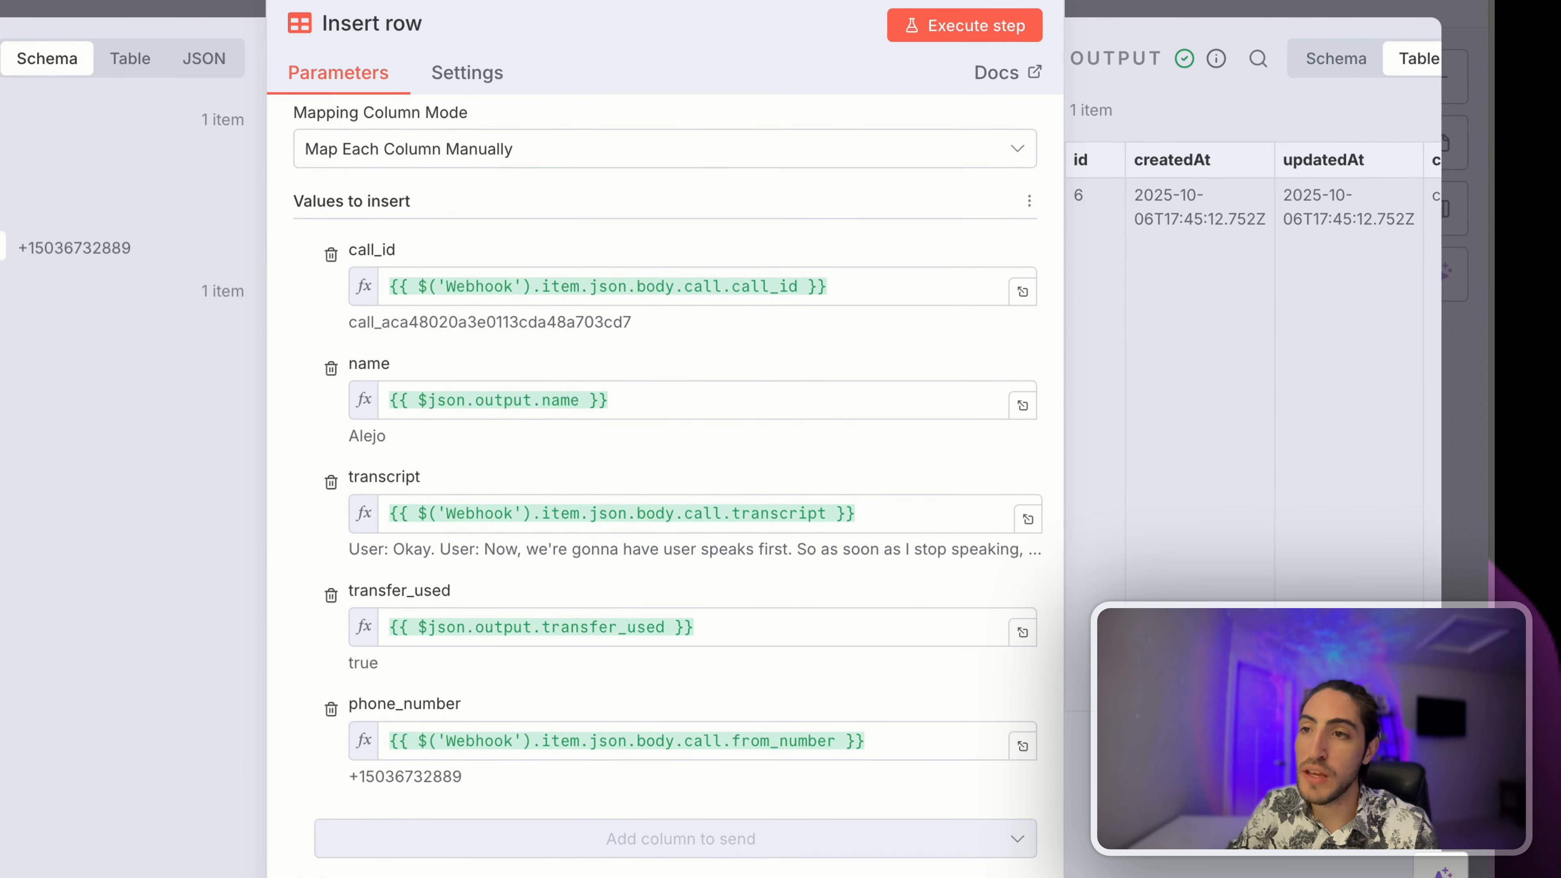
- Bring up the Insert row node's Operation choices in the workflow editor
{"action": "scroll", "coordinate": [551, 222], "scroll_direction": "up", "scroll_amount": 5}
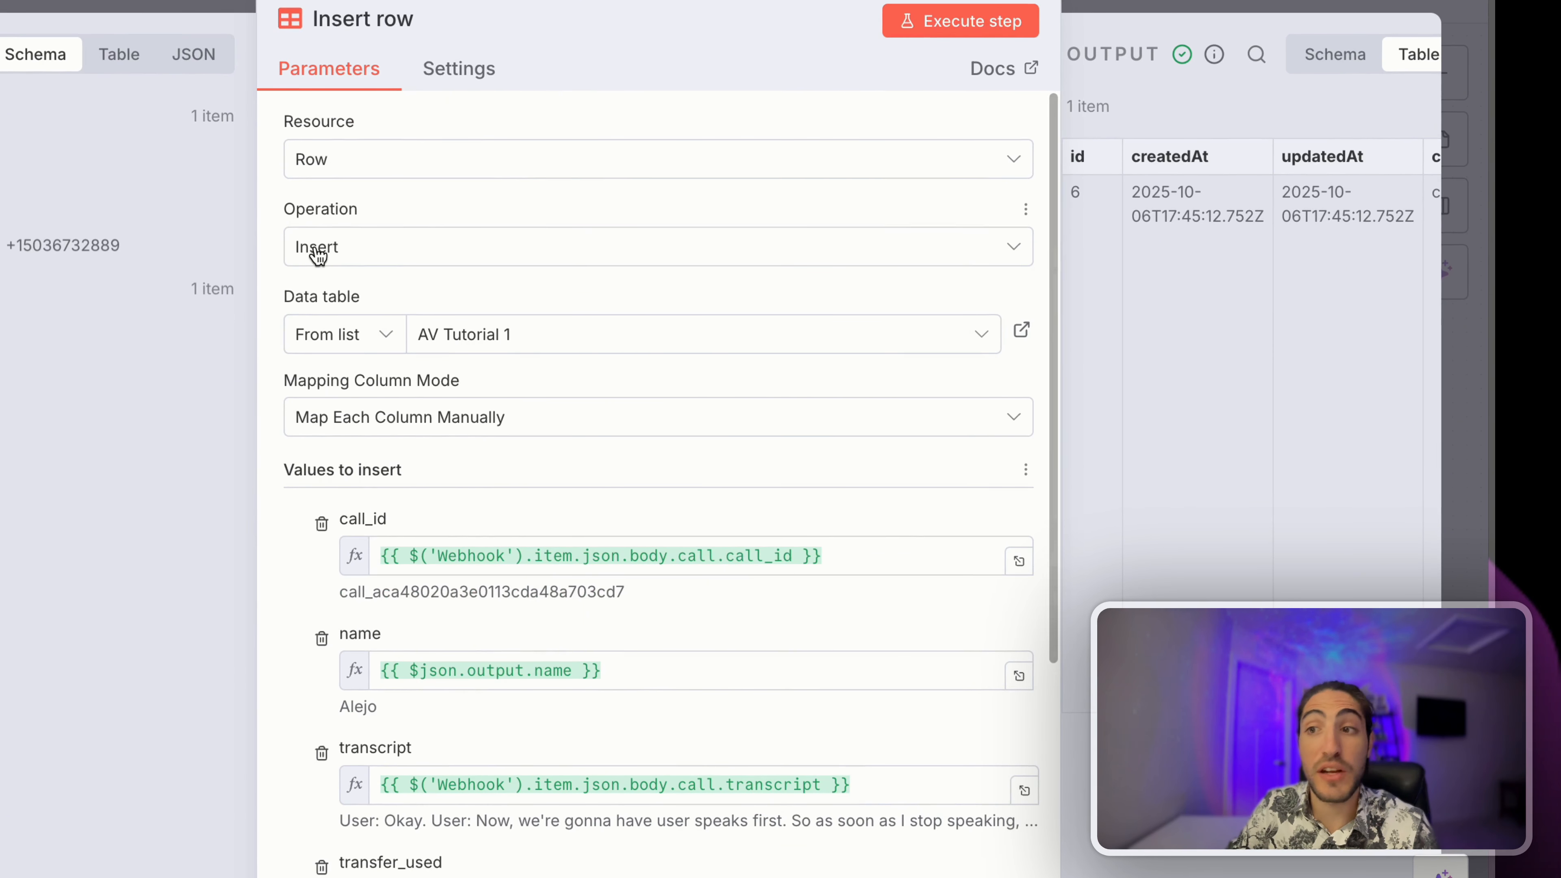
{"action": "left_click", "coordinate": [352, 255]}
{"action": "scroll", "coordinate": [368, 597], "scroll_direction": "down", "scroll_amount": 2}
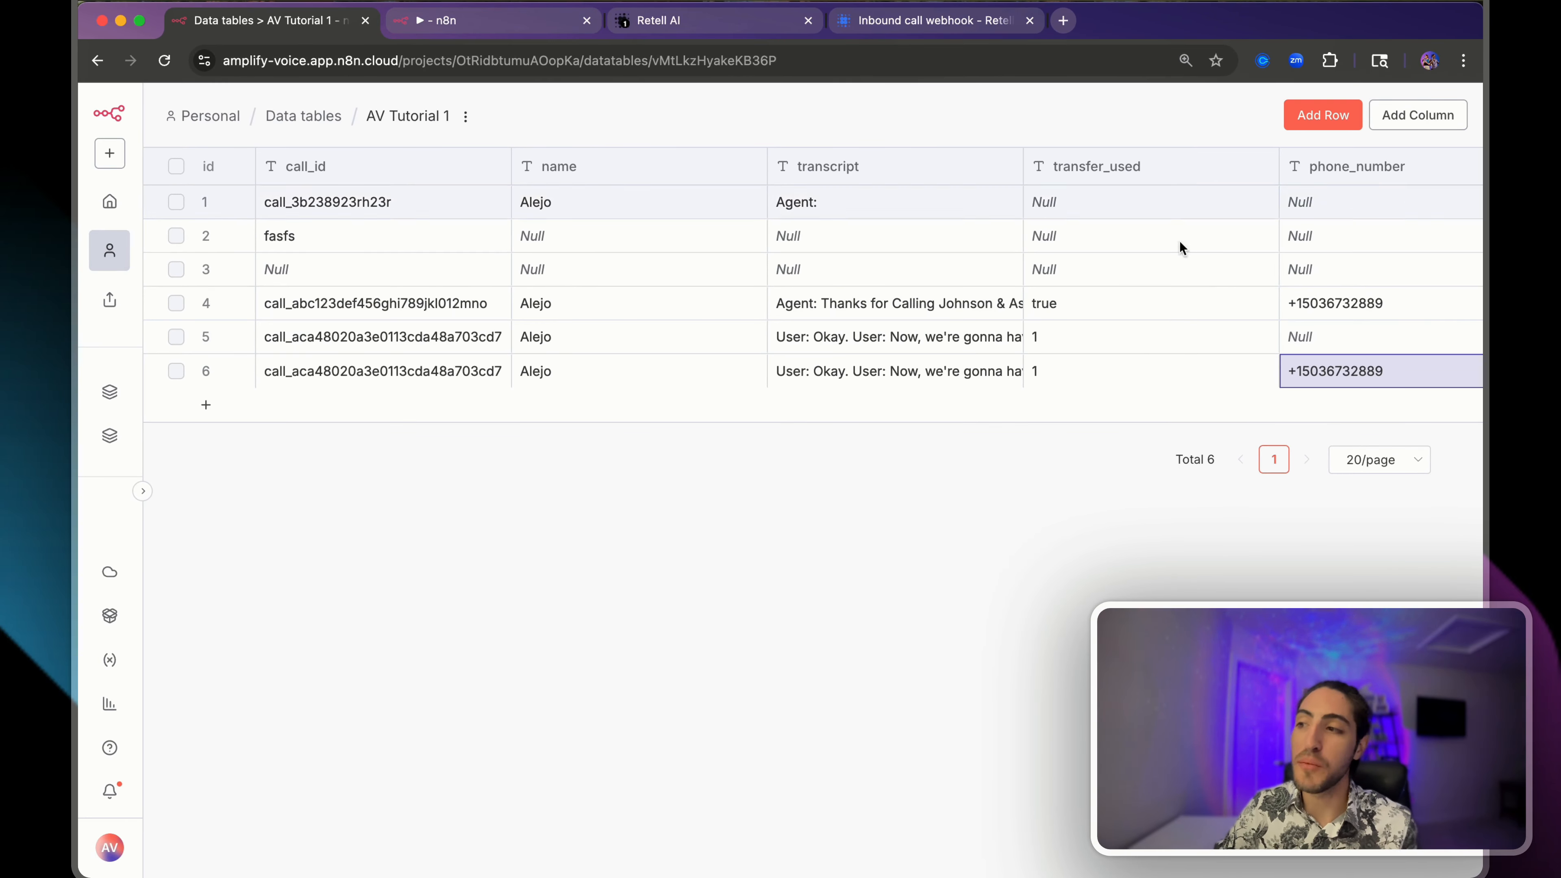
{"action": "left_click", "coordinate": [502, 25]}
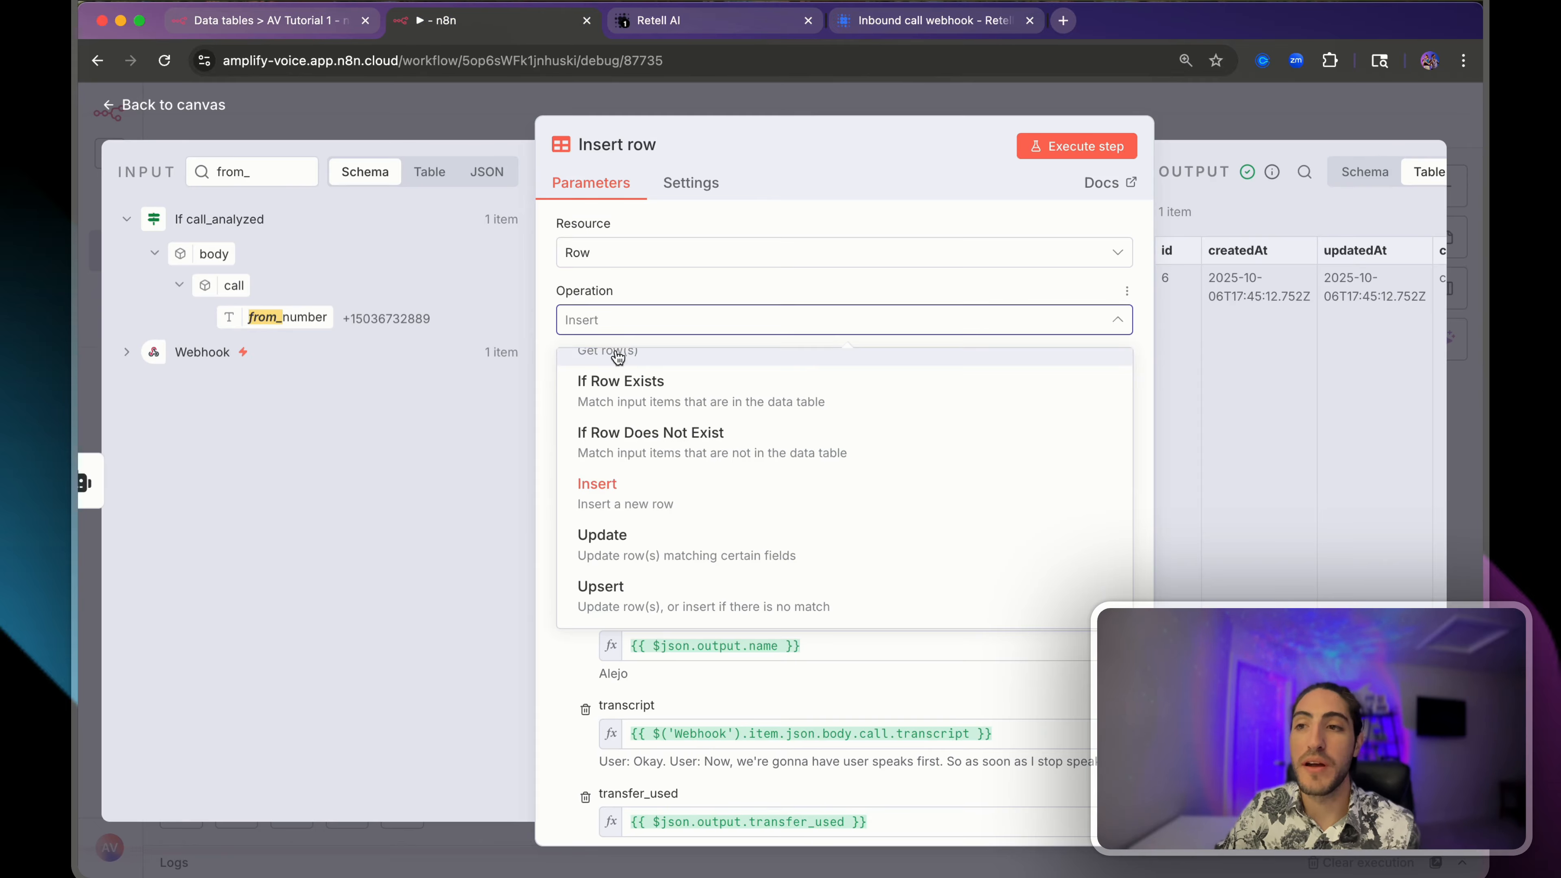
- Switch the node to Upsert with condition call_id equals the Webhook's call_id
{"action": "left_click", "coordinate": [658, 606]}
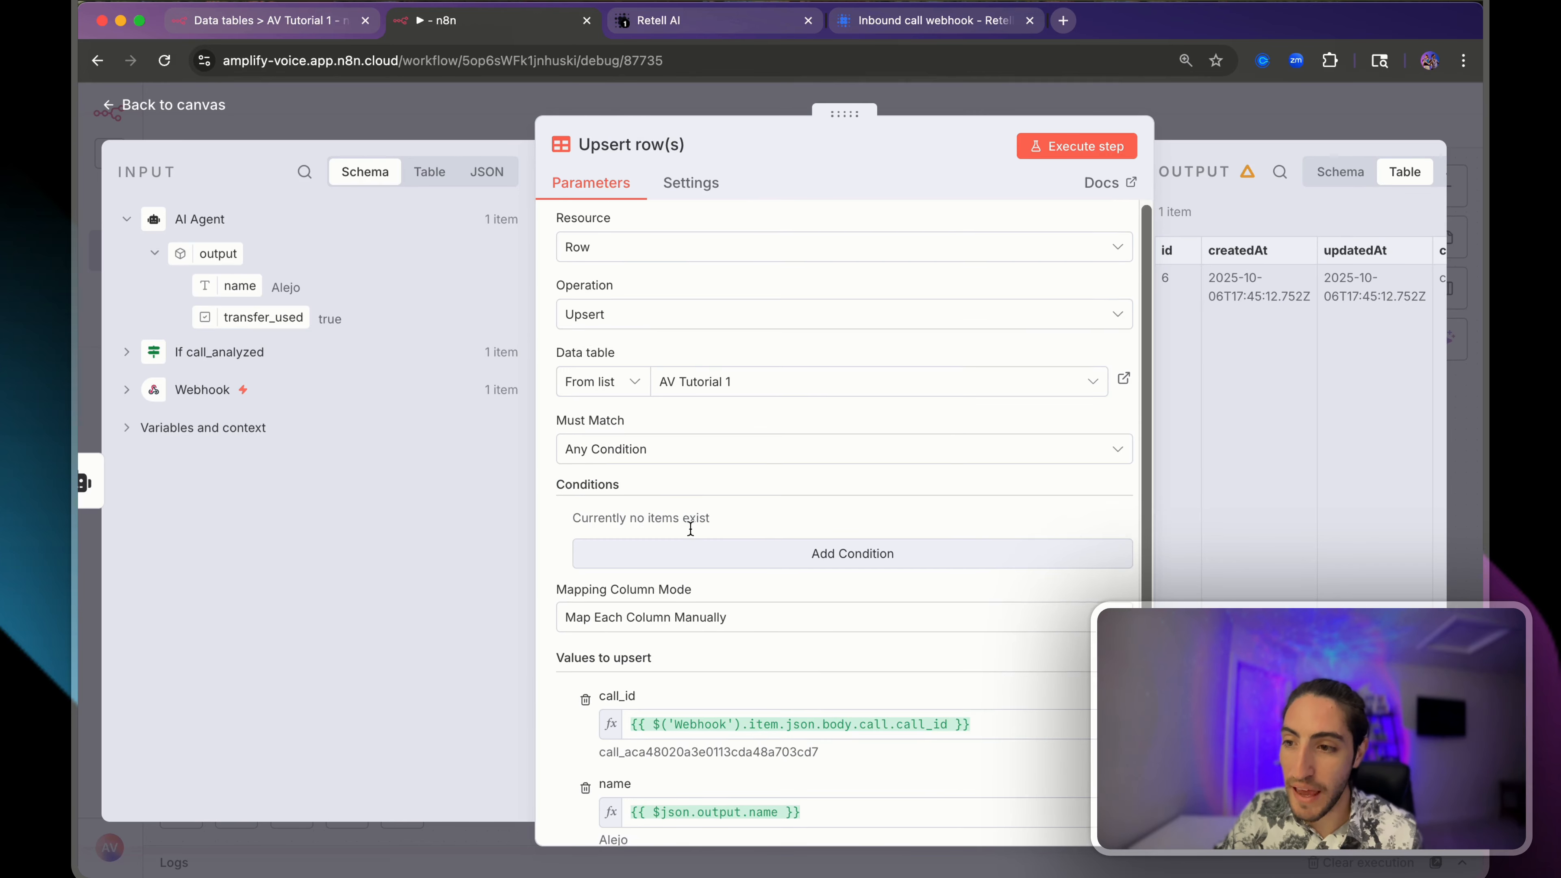
{"action": "scroll", "coordinate": [690, 525], "scroll_direction": "down", "scroll_amount": 4}
{"action": "left_click", "coordinate": [696, 439]}
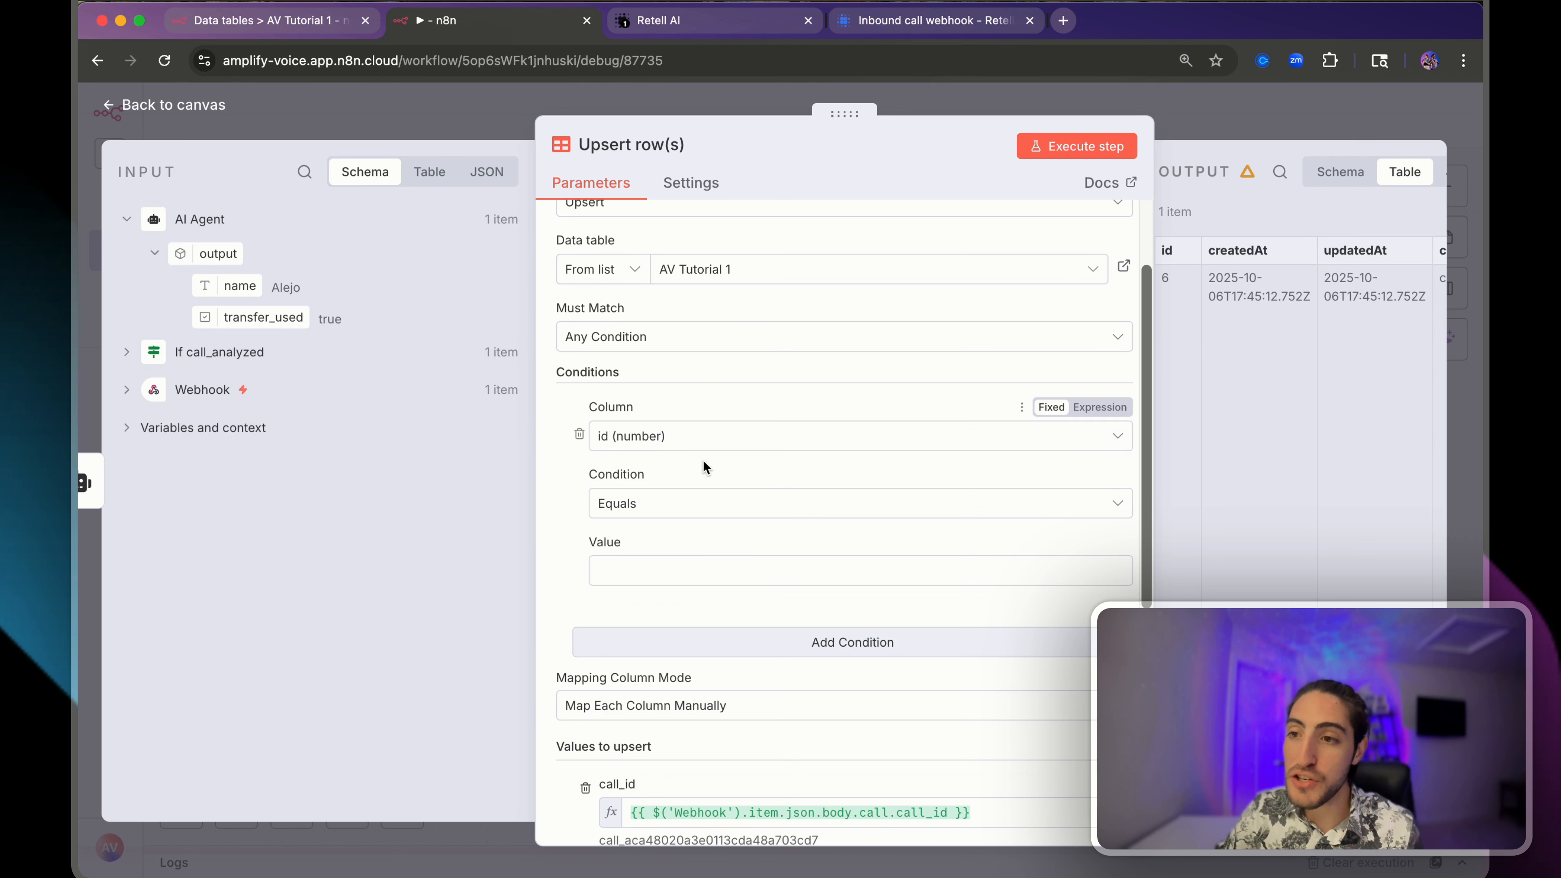
{"action": "left_click", "coordinate": [691, 438]}
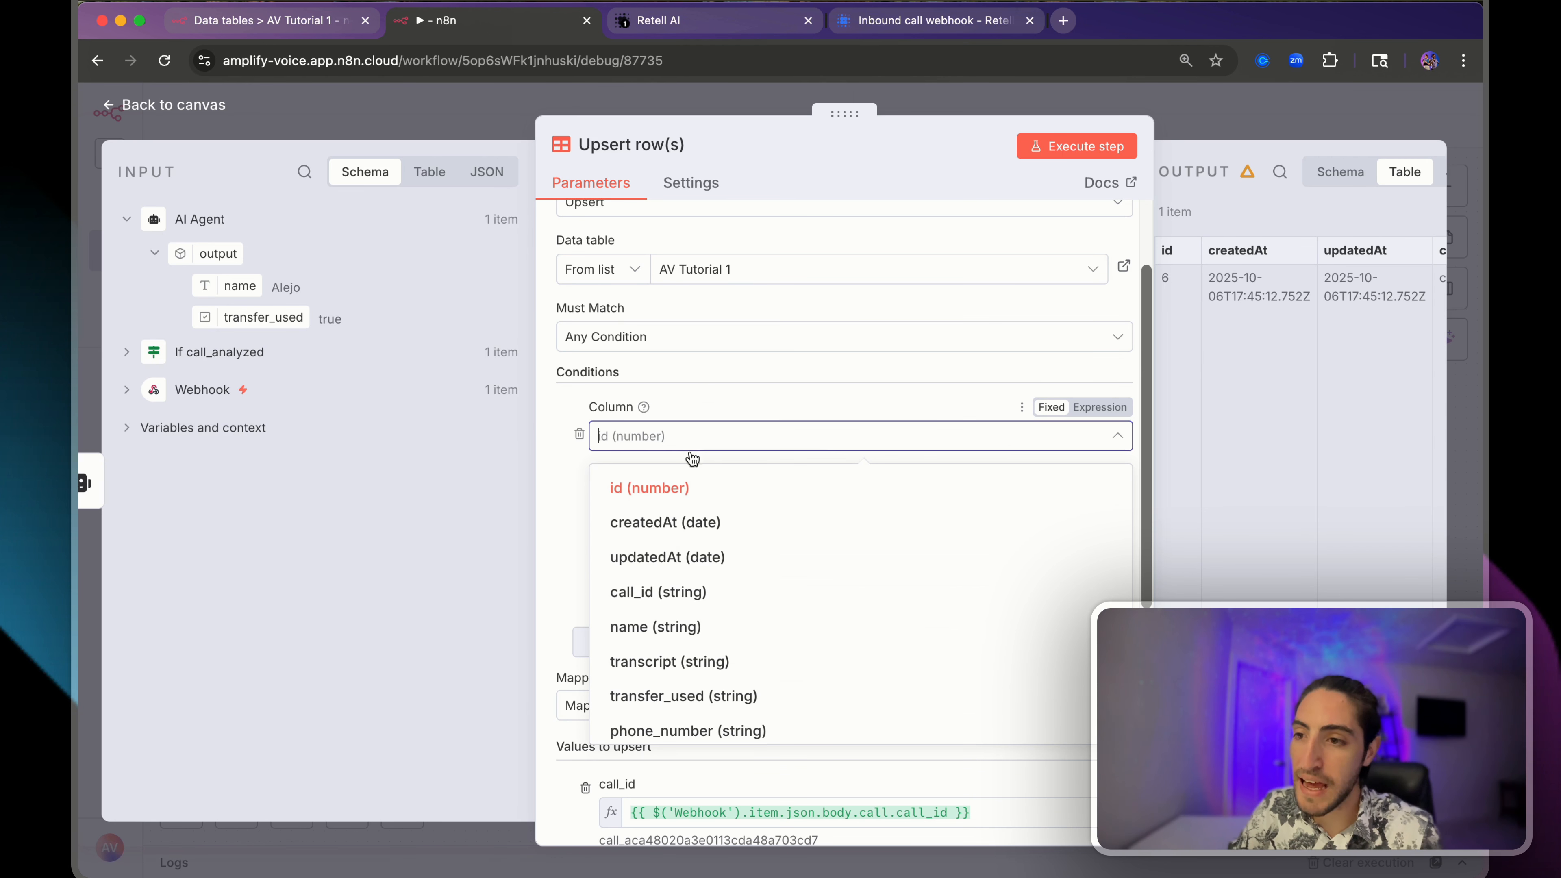
{"action": "left_click", "coordinate": [700, 592]}
{"action": "scroll", "coordinate": [676, 564], "scroll_direction": "up", "scroll_amount": 4}
{"action": "left_click", "coordinate": [126, 389]}
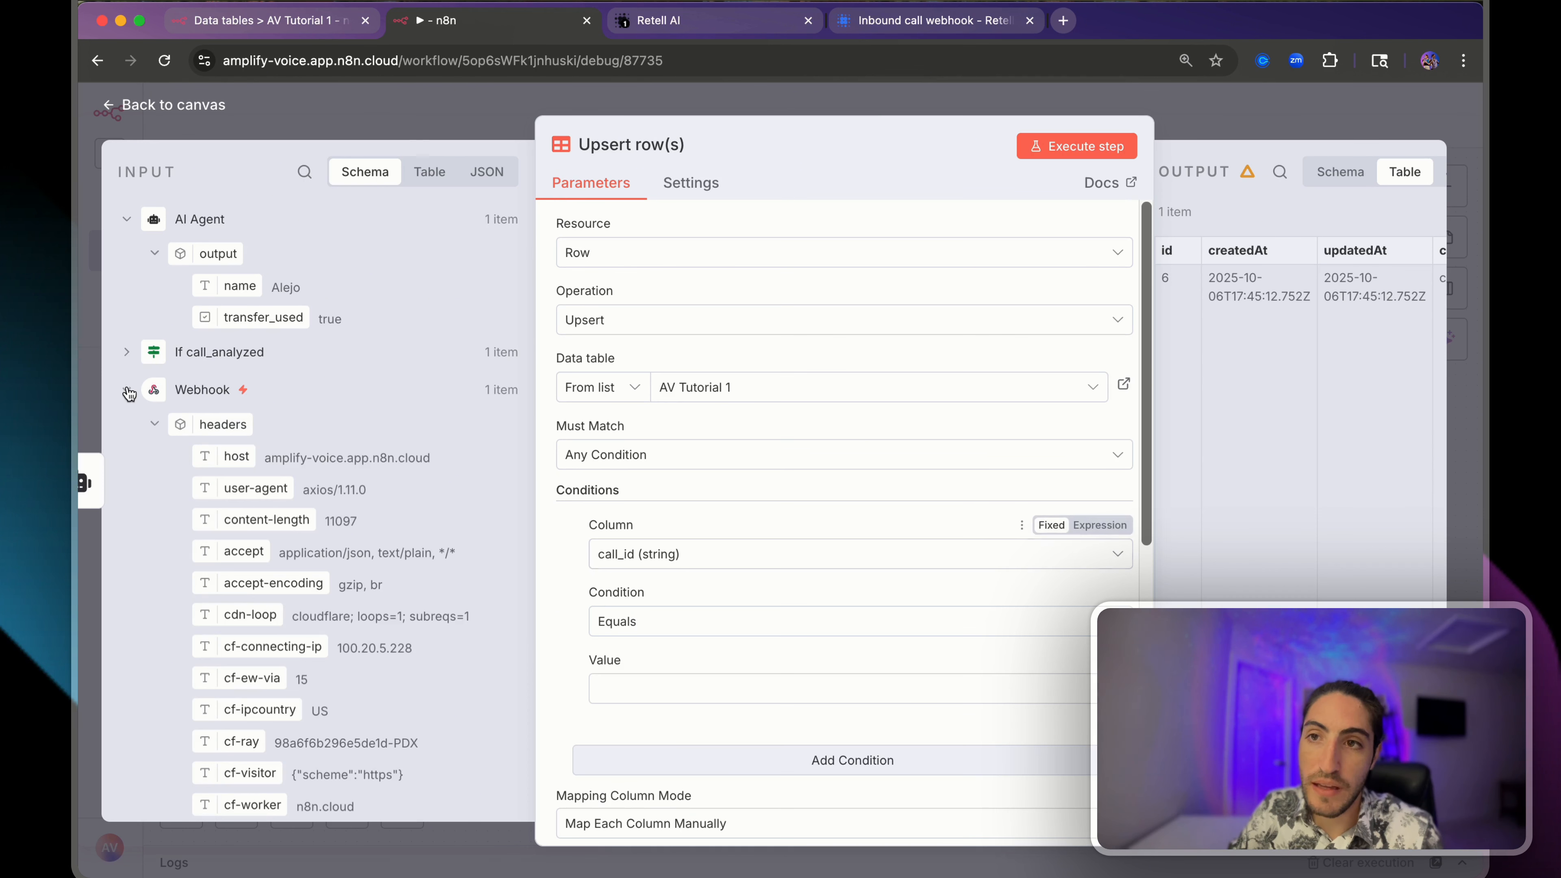
{"action": "scroll", "coordinate": [270, 468], "scroll_direction": "down", "scroll_amount": 2}
{"action": "left_click", "coordinate": [148, 378]}
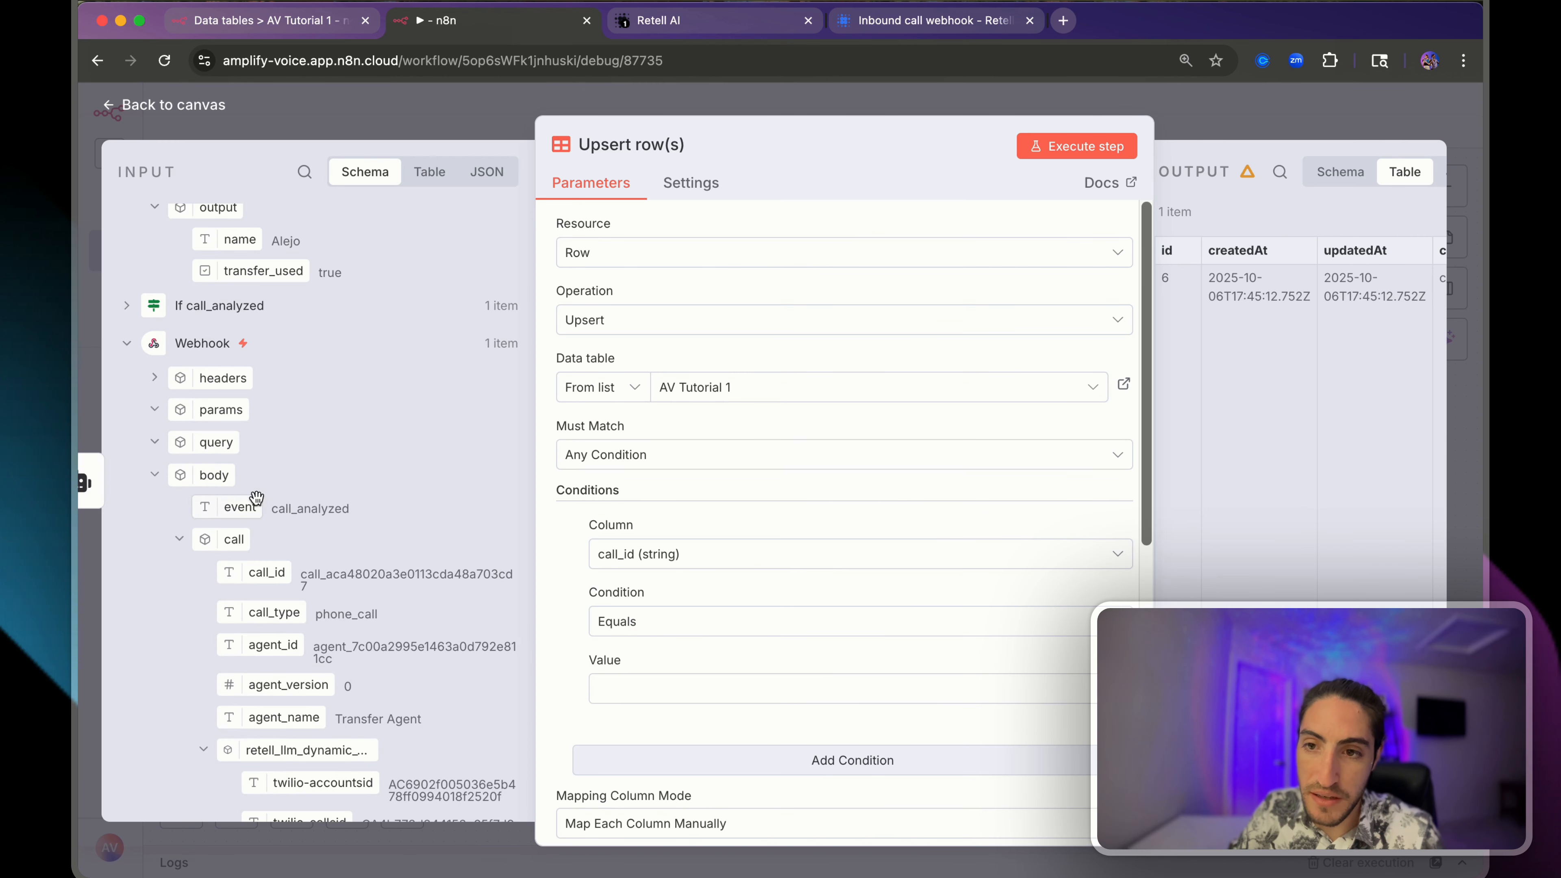
{"action": "left_click_drag", "start_coordinate": [249, 581], "coordinate": [620, 688]}
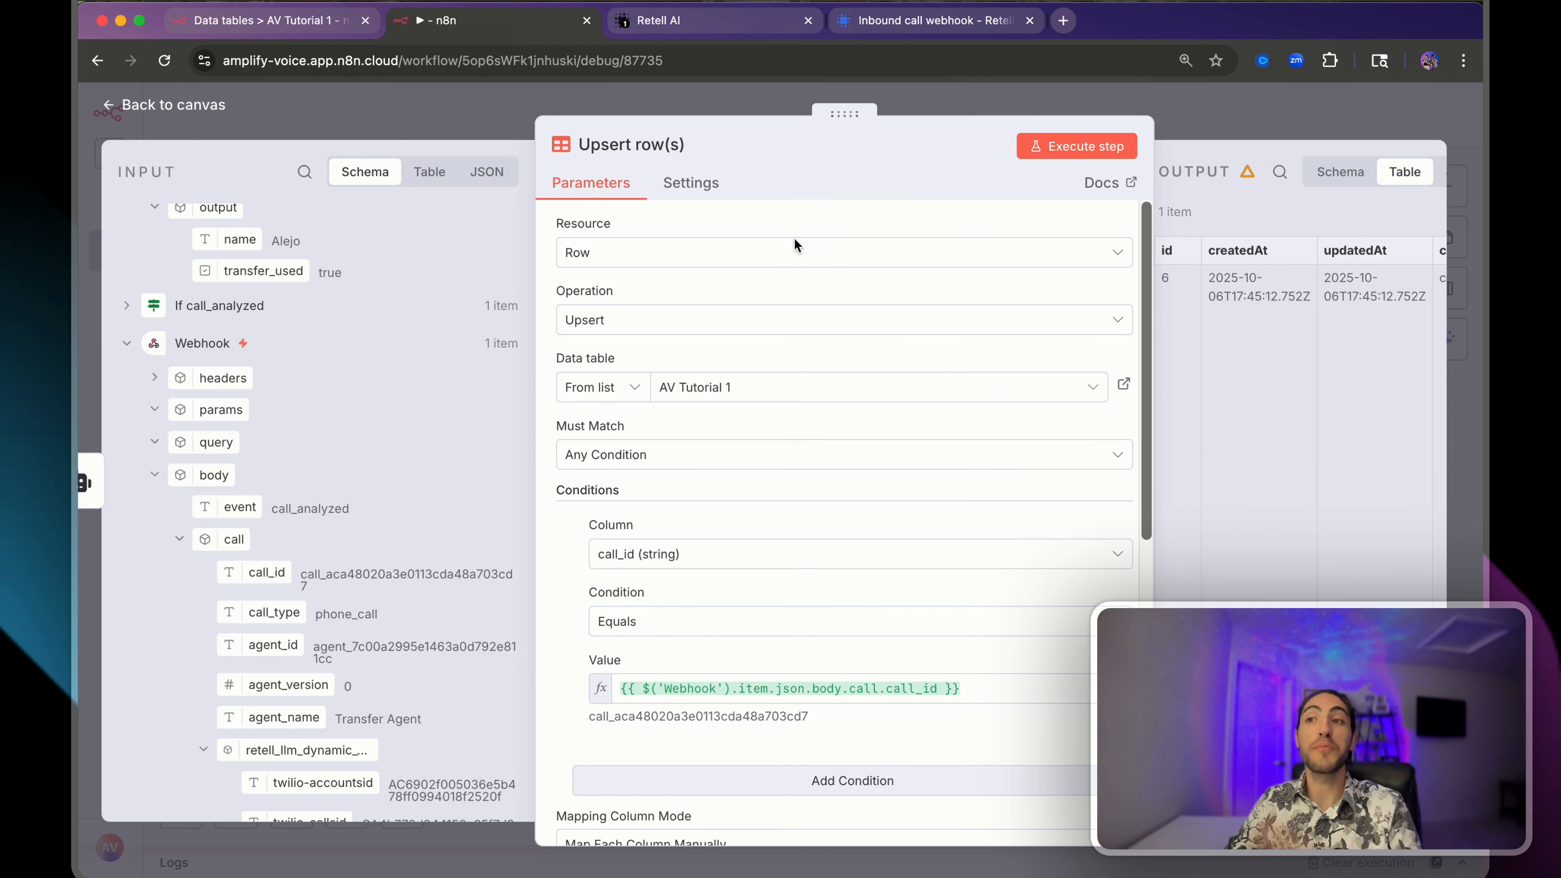
- Delete duplicate row 6 from AV Tutorial 1, noting row 5's empty phone_number
{"action": "left_click", "coordinate": [305, 20]}
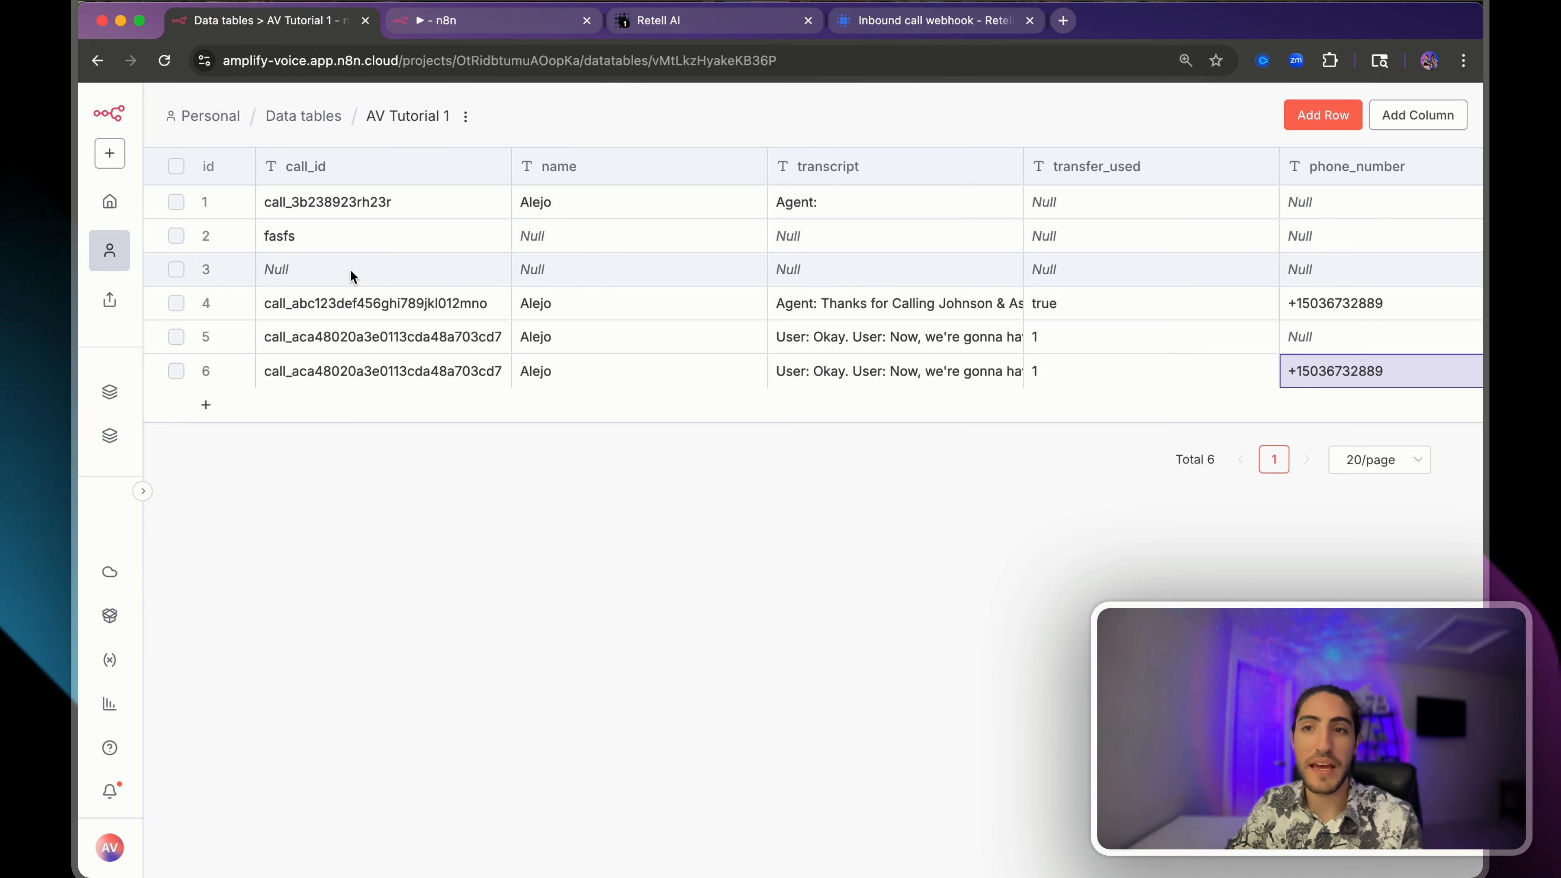
{"action": "left_click", "coordinate": [175, 372]}
{"action": "left_click", "coordinate": [797, 790]}
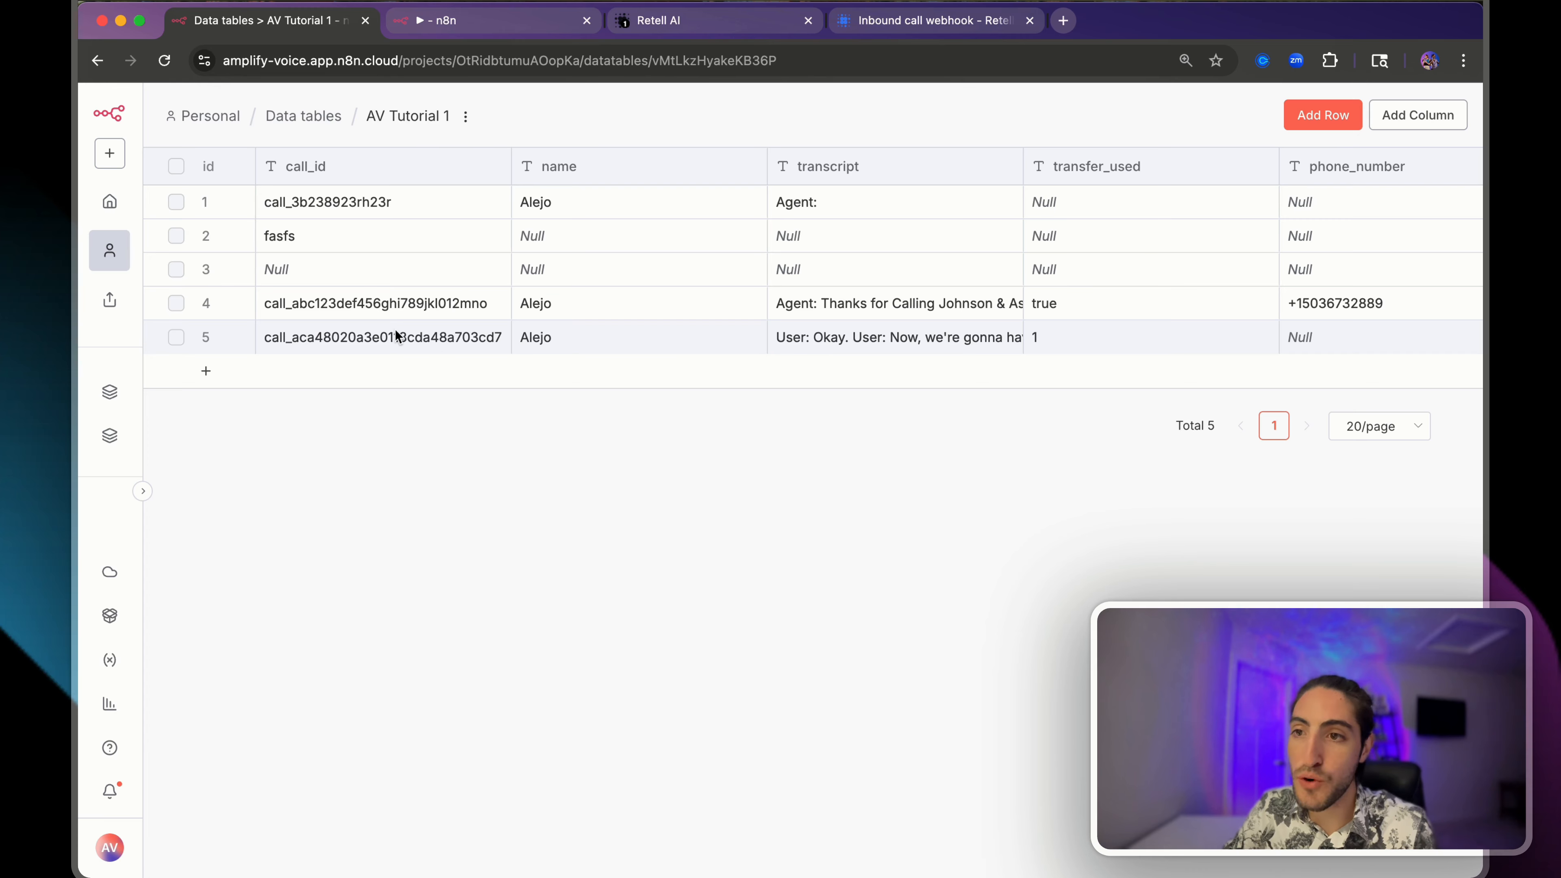
{"action": "left_click", "coordinate": [352, 337]}
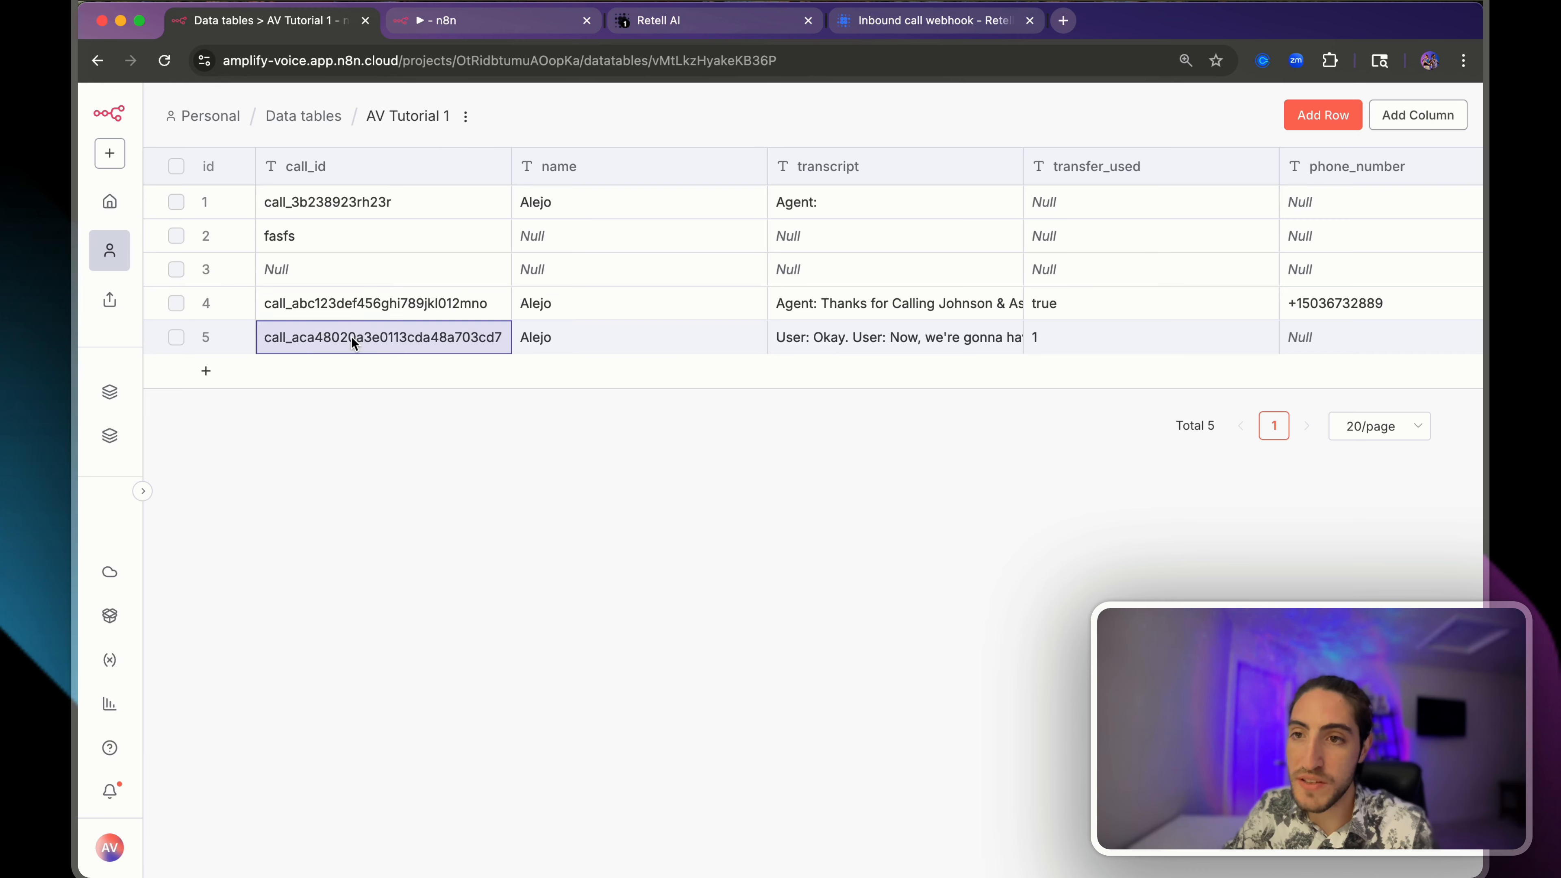
{"action": "left_click", "coordinate": [1378, 346]}
- Run the upsert step and confirm row 5's phone_number is now filled
{"action": "left_click", "coordinate": [485, 20]}
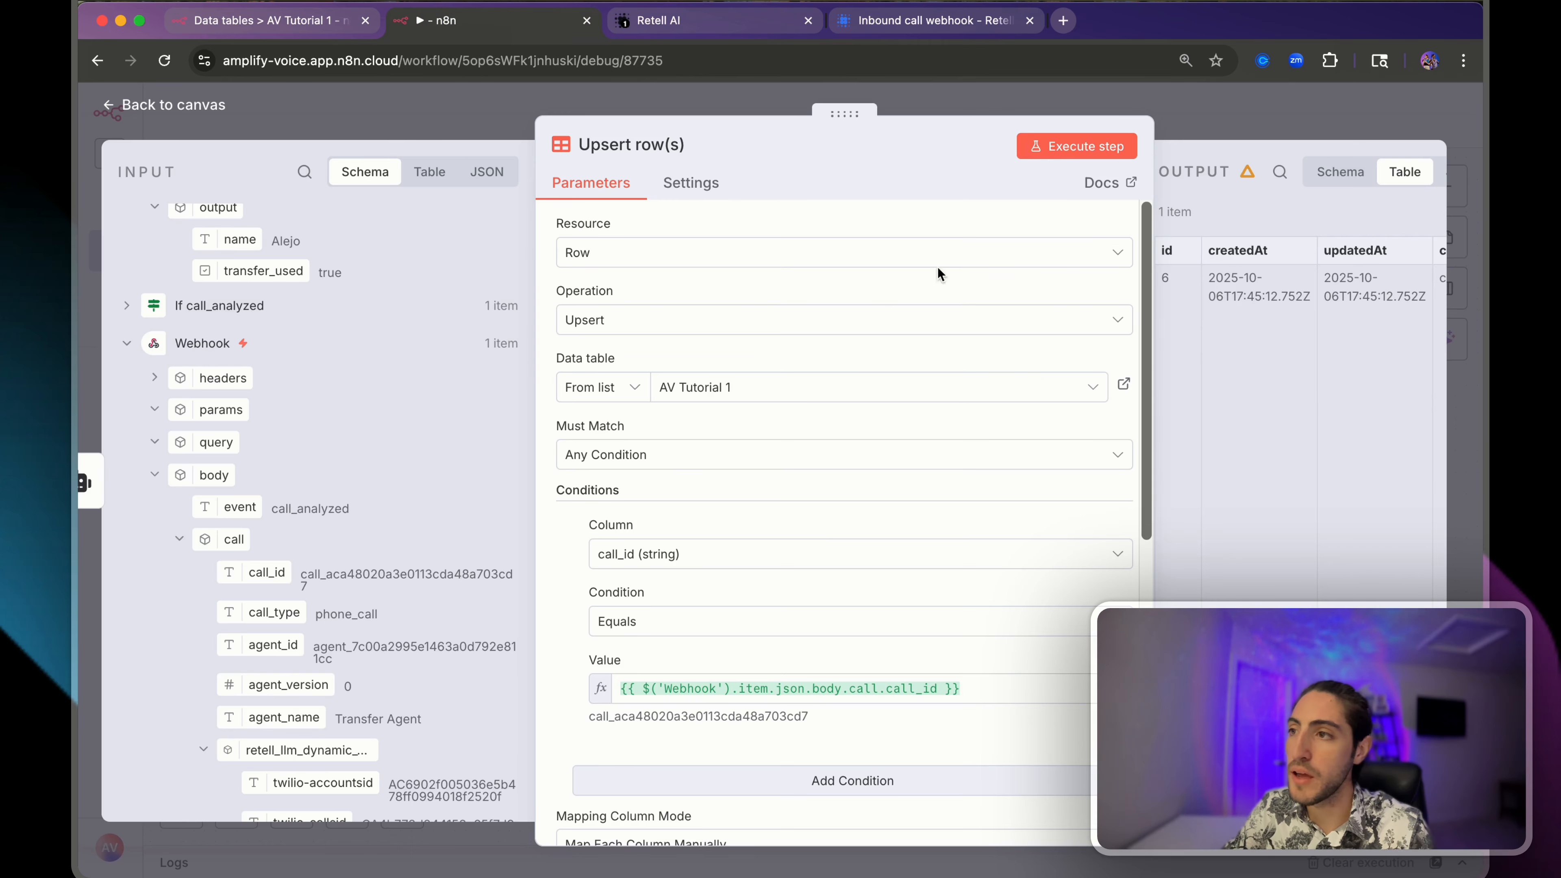
{"action": "left_click", "coordinate": [1067, 152]}
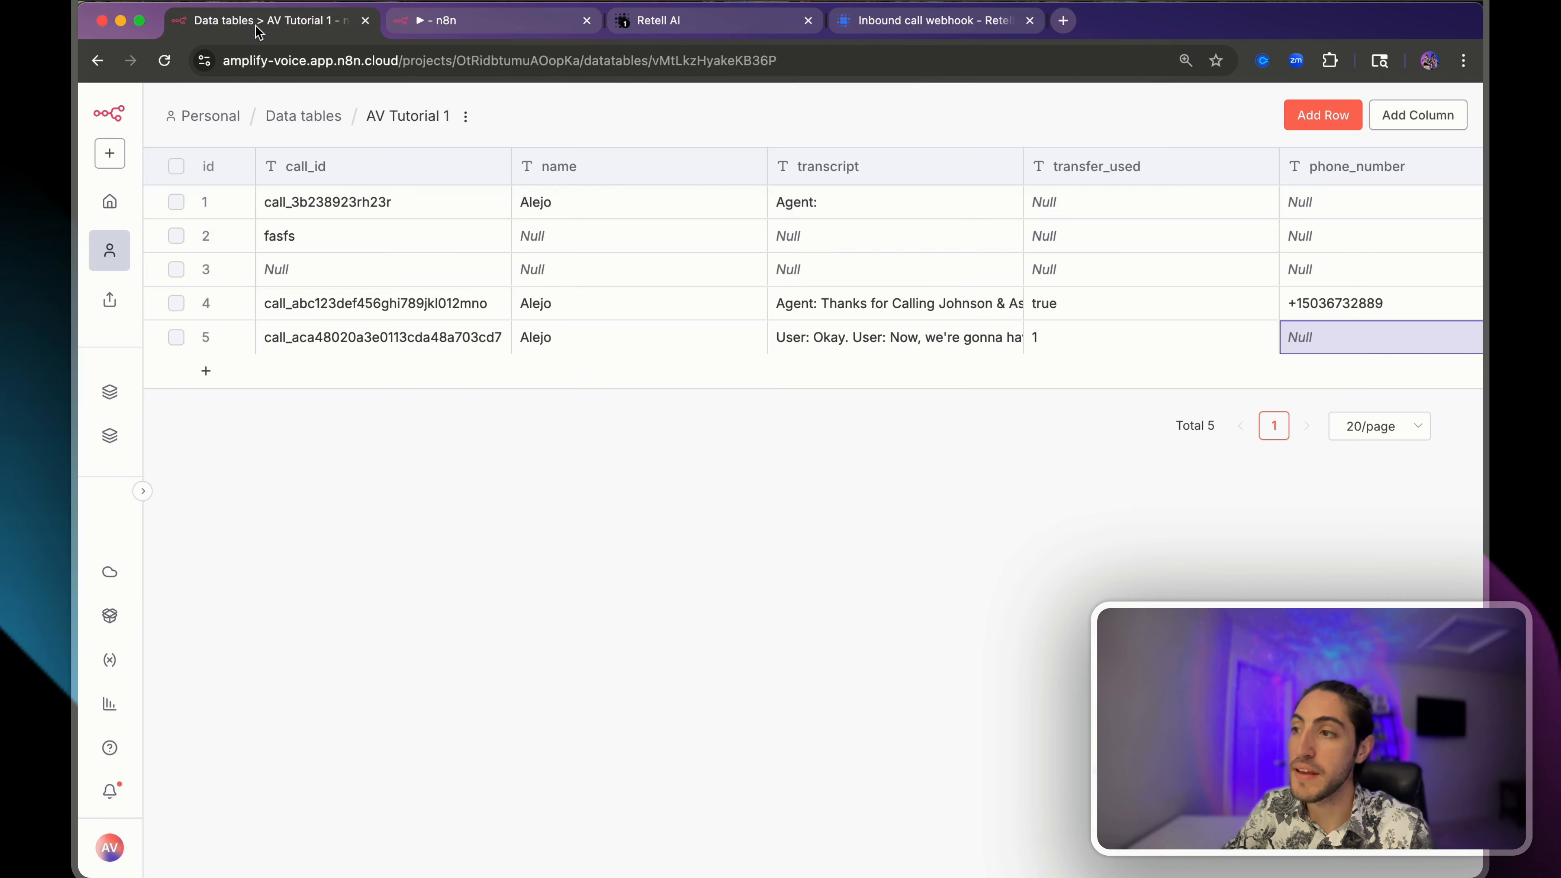
{"action": "left_click", "coordinate": [258, 22]}
{"action": "key", "text": "super+r"}
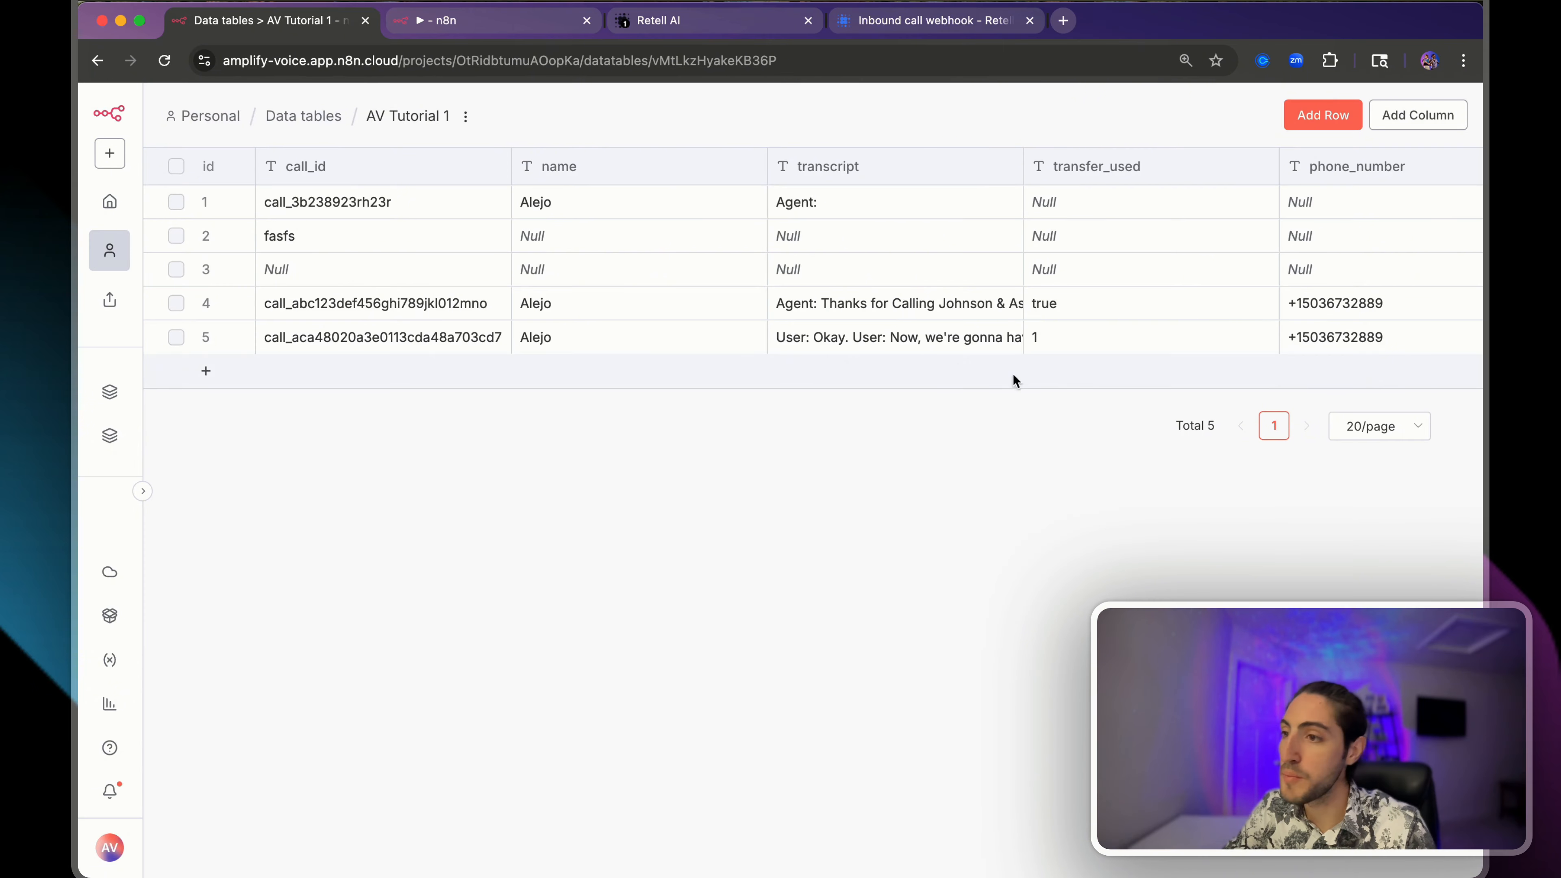
{"action": "left_click", "coordinate": [1321, 336]}
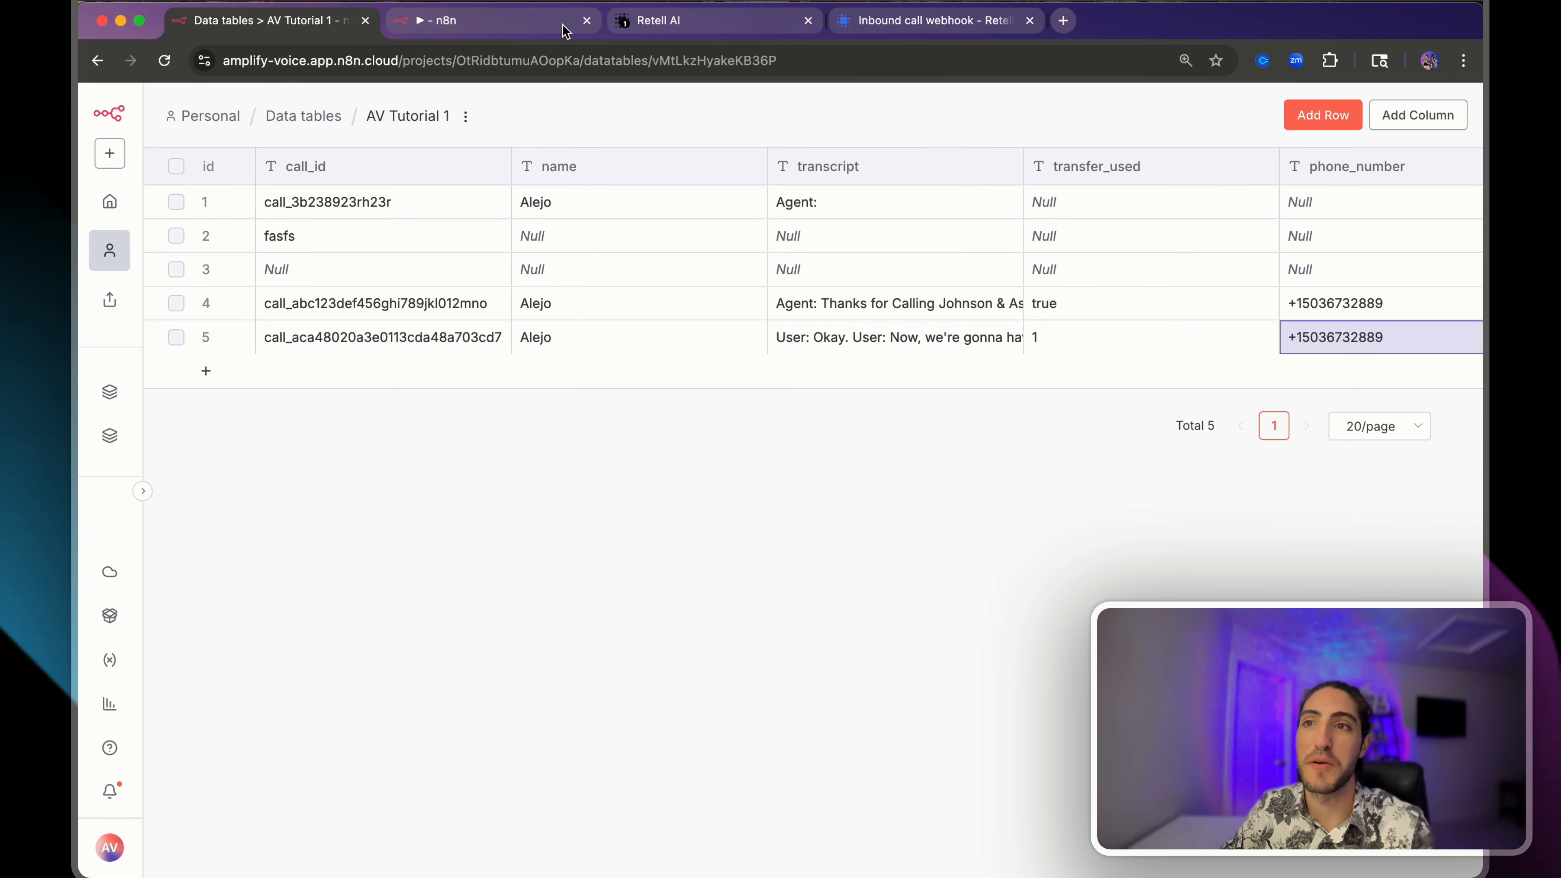
{"action": "left_click", "coordinate": [550, 18]}
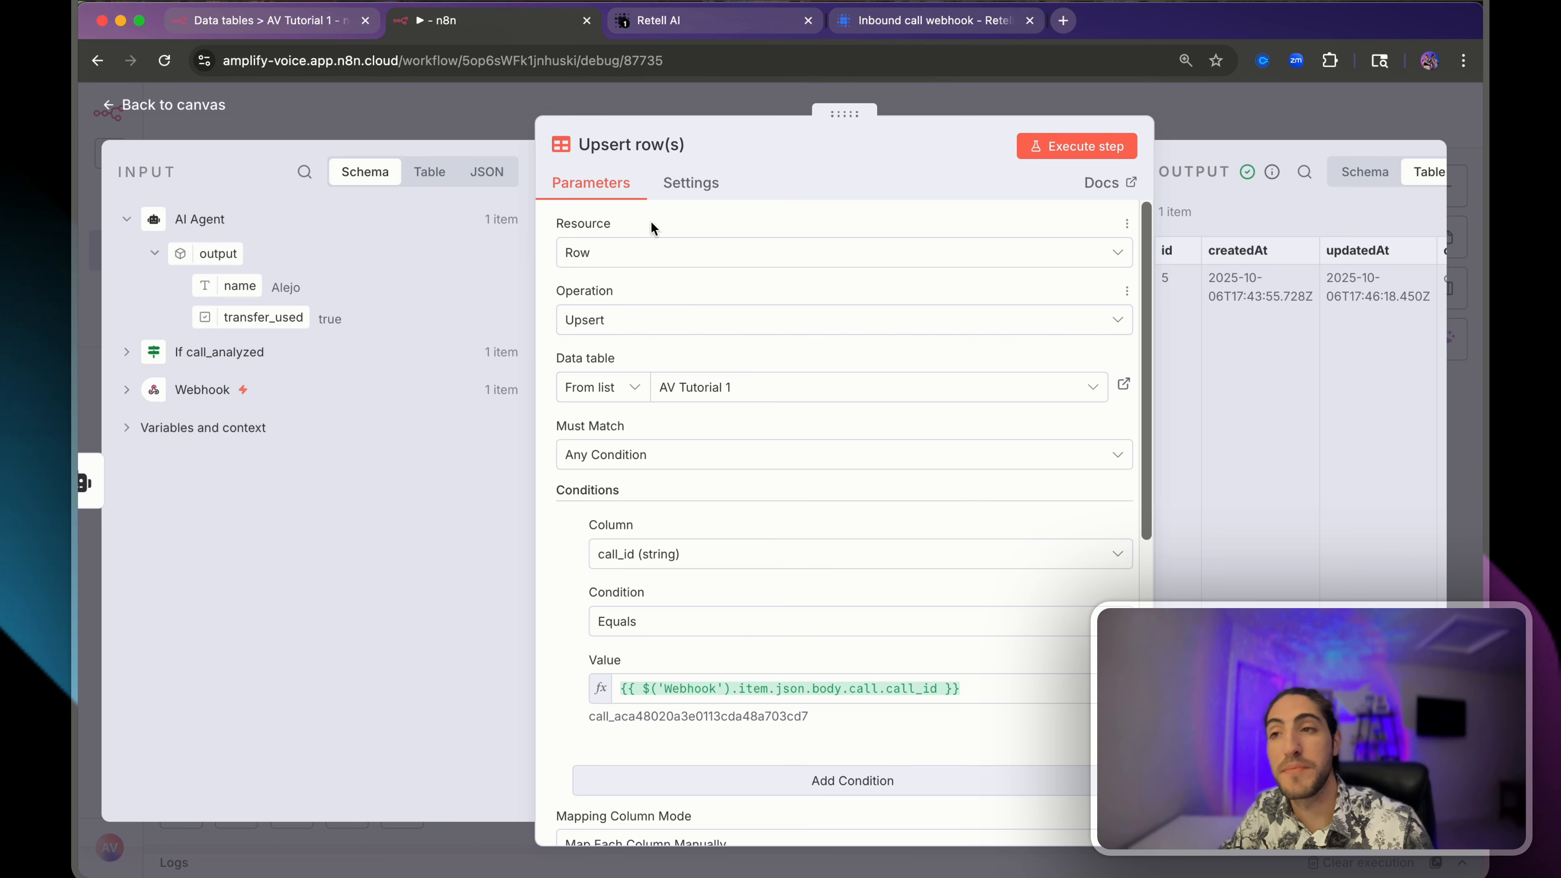
- Change the operation to If Row Exists and run the check
{"action": "left_click", "coordinate": [651, 320]}
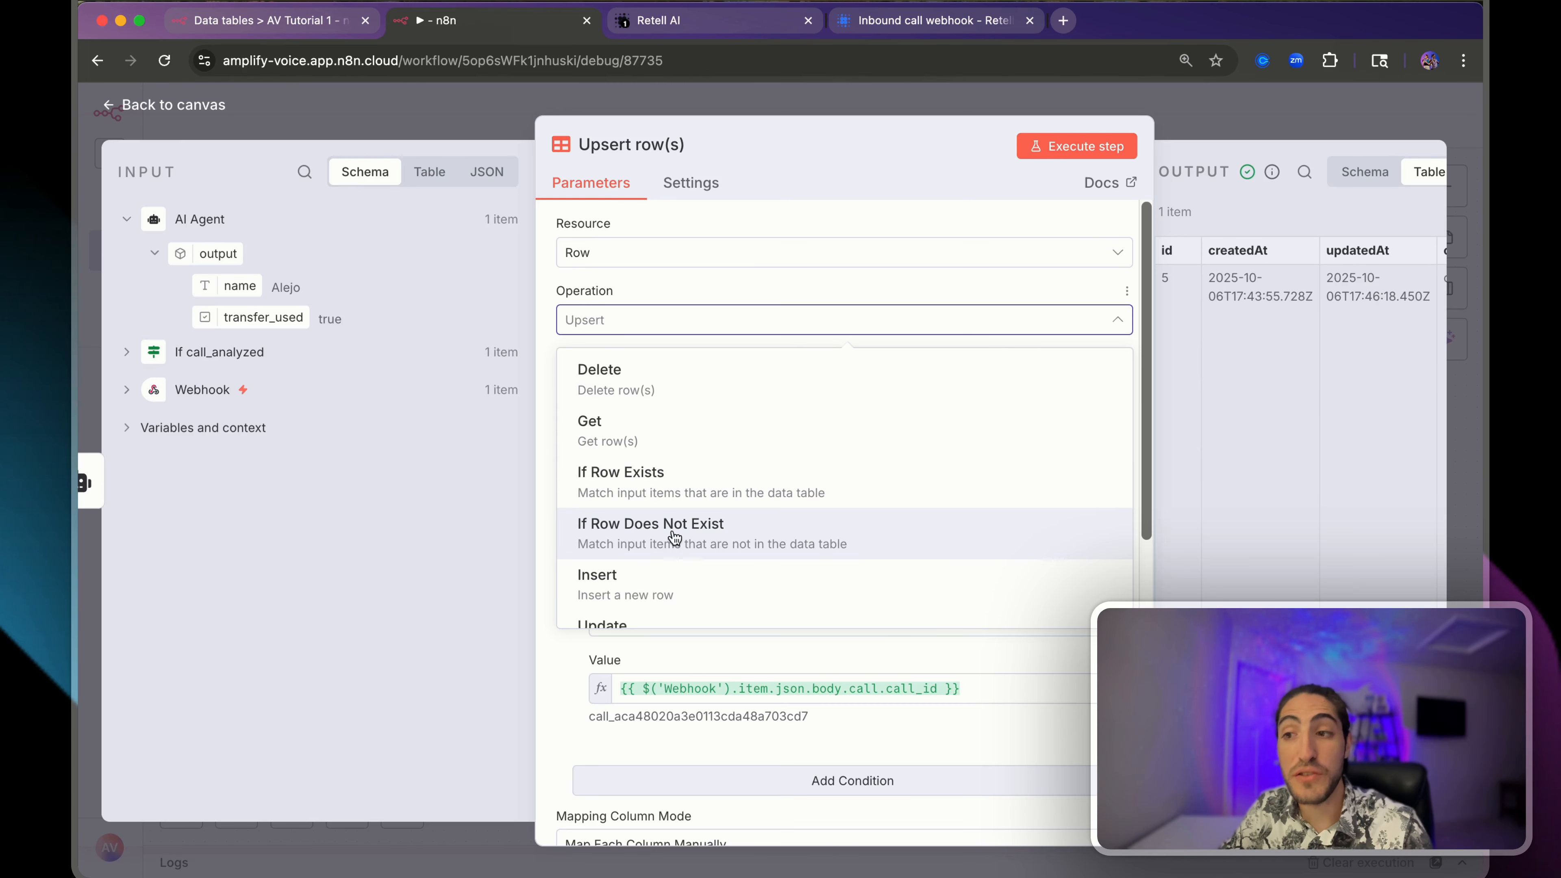
{"action": "left_click", "coordinate": [698, 490]}
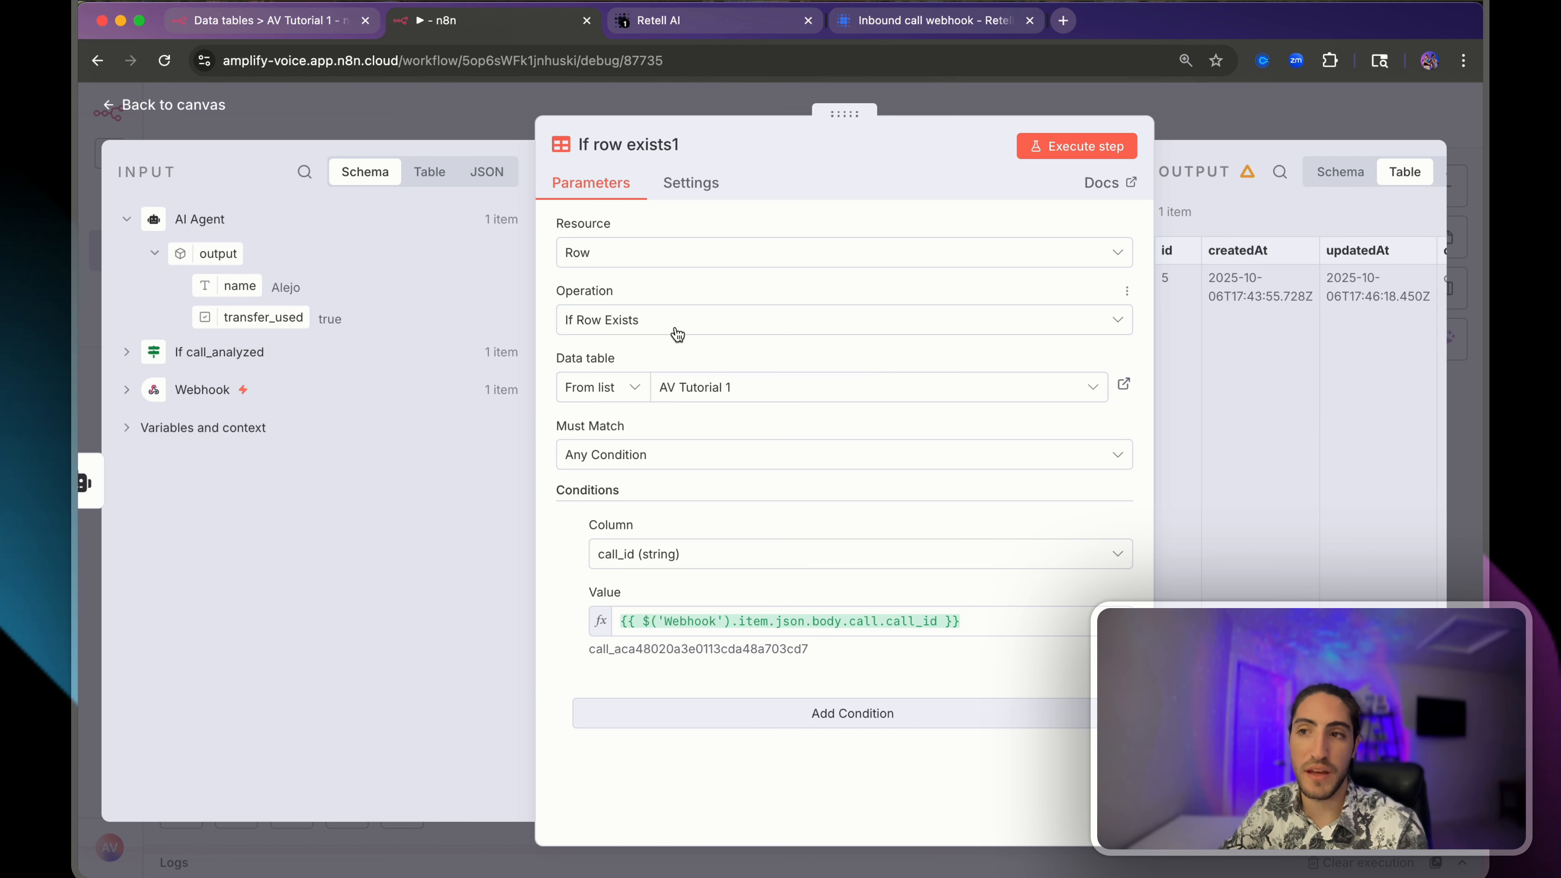
{"action": "left_click", "coordinate": [1074, 148]}
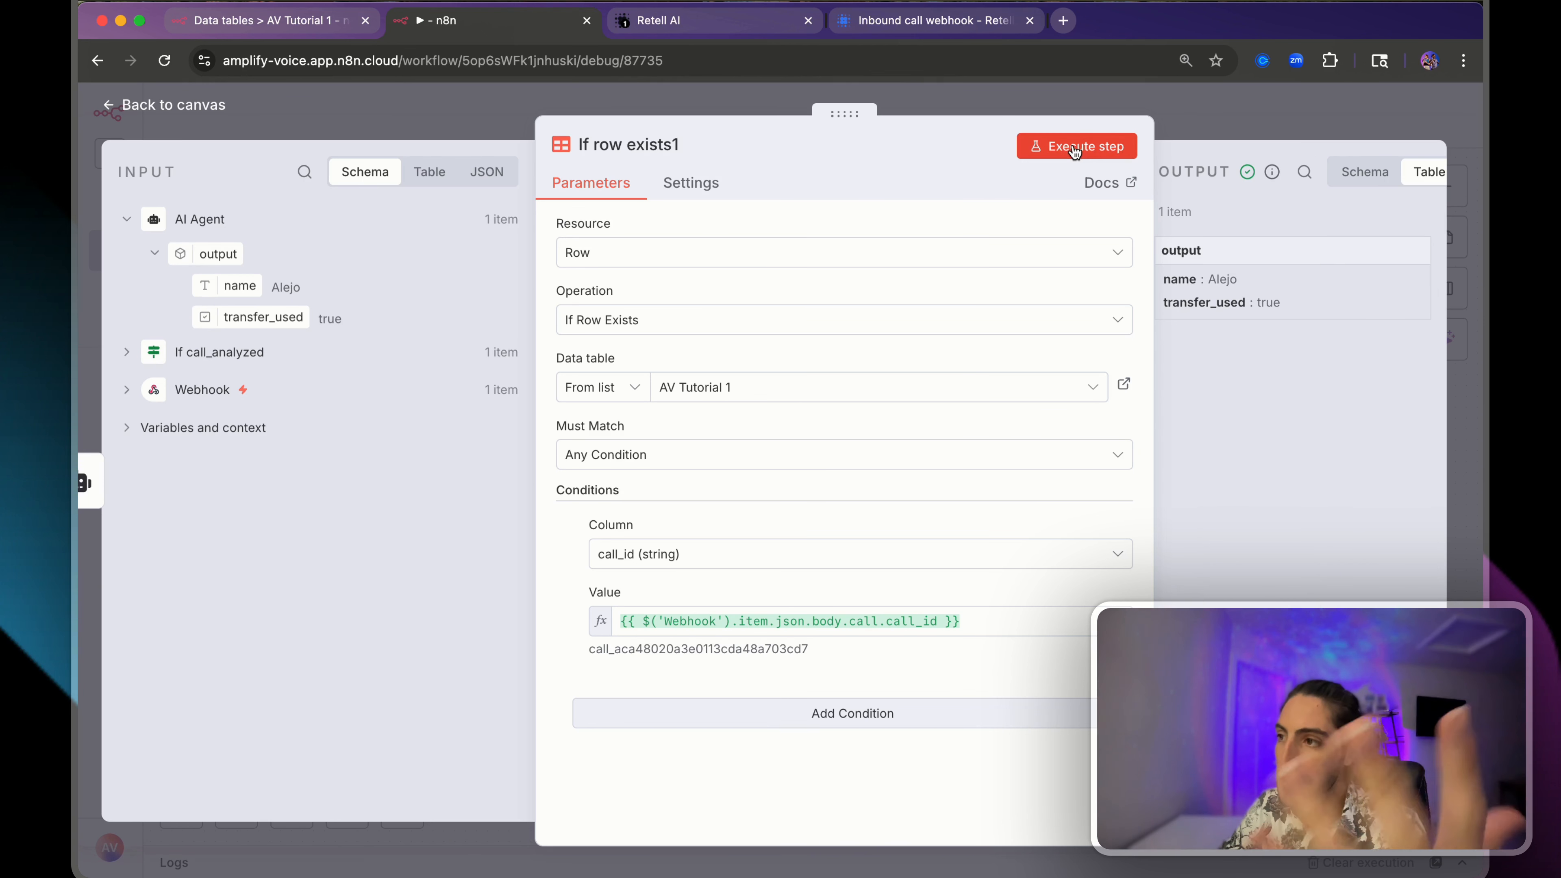
- Review the name and transfer_used passing through If row exists1, then close its settings
{"action": "left_click_drag", "start_coordinate": [844, 113], "coordinate": [738, 112]}
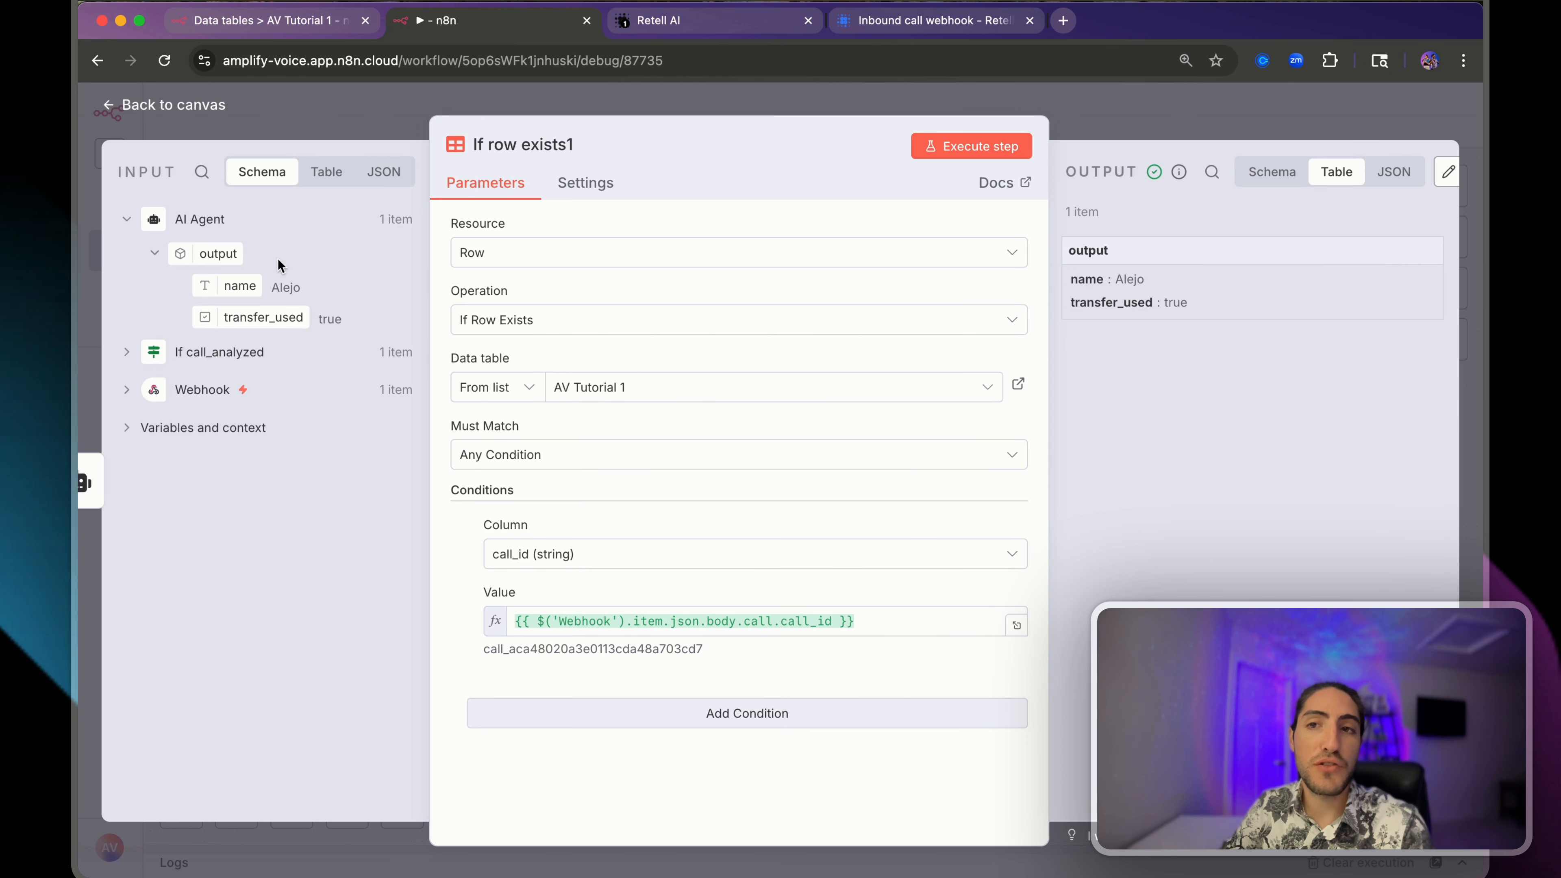
{"action": "left_click_drag", "start_coordinate": [280, 265], "coordinate": [329, 271]}
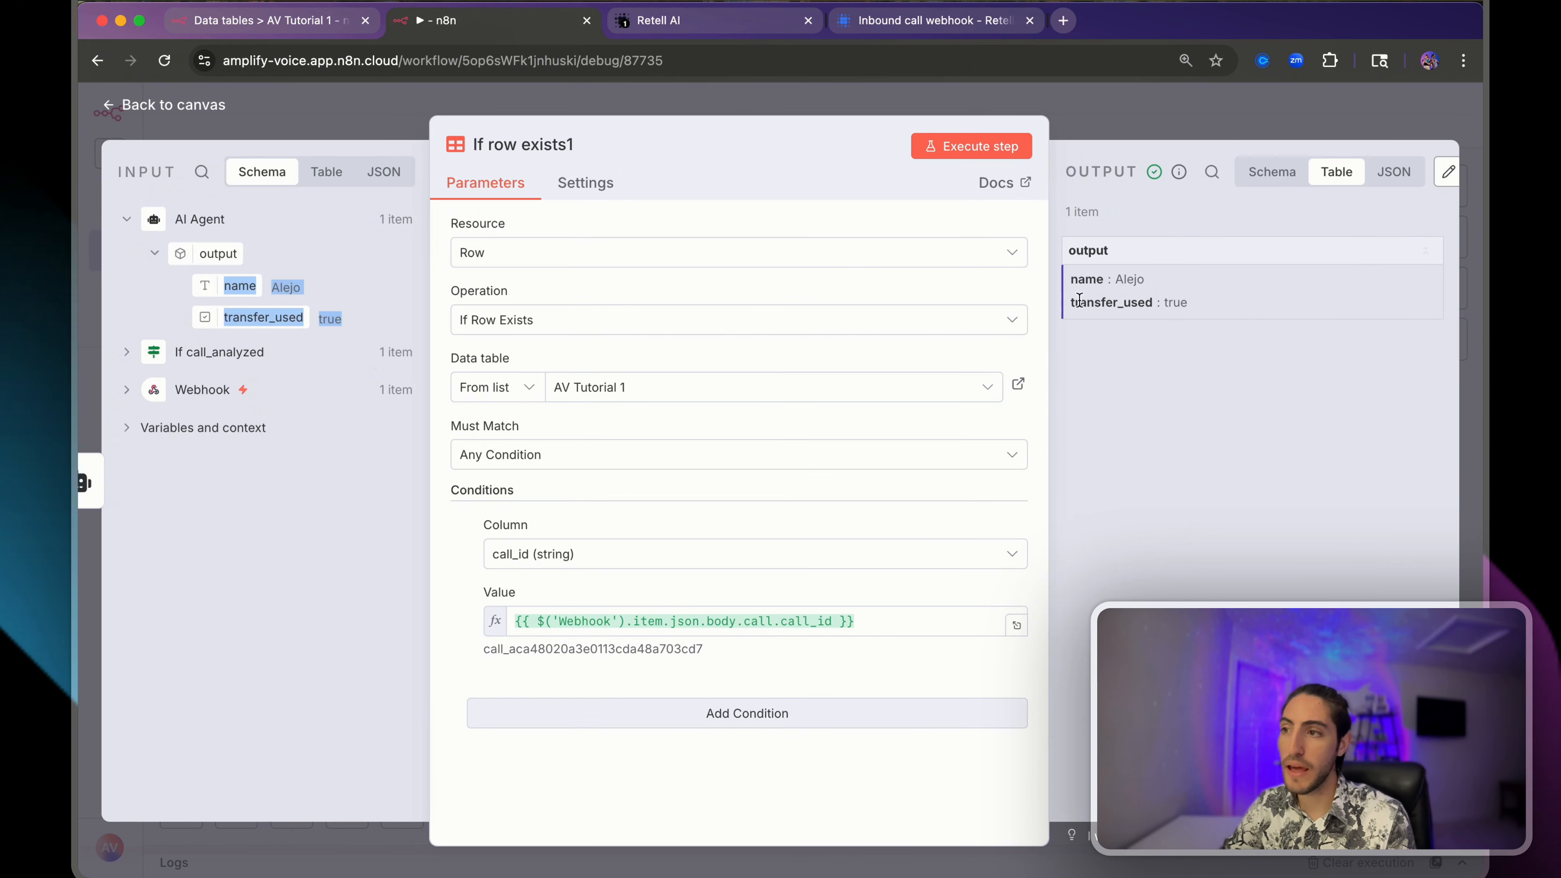
{"action": "left_click_drag", "start_coordinate": [1070, 281], "coordinate": [1205, 310]}
{"action": "left_click", "coordinate": [1205, 308]}
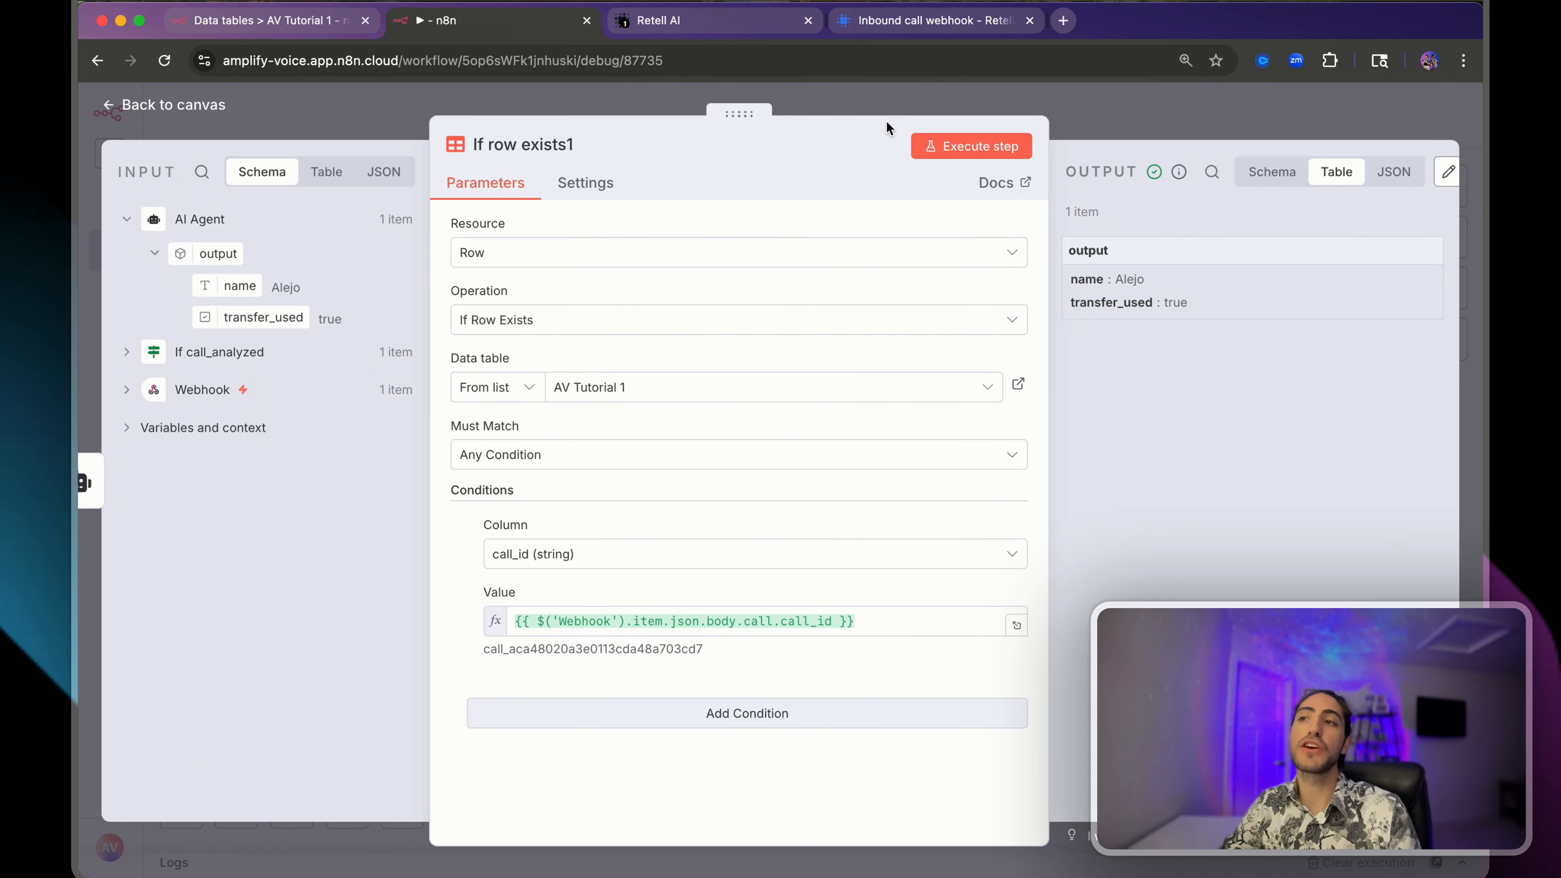
{"action": "left_click", "coordinate": [904, 101]}
{"action": "scroll", "coordinate": [1055, 553], "scroll_direction": "right", "scroll_amount": 5}
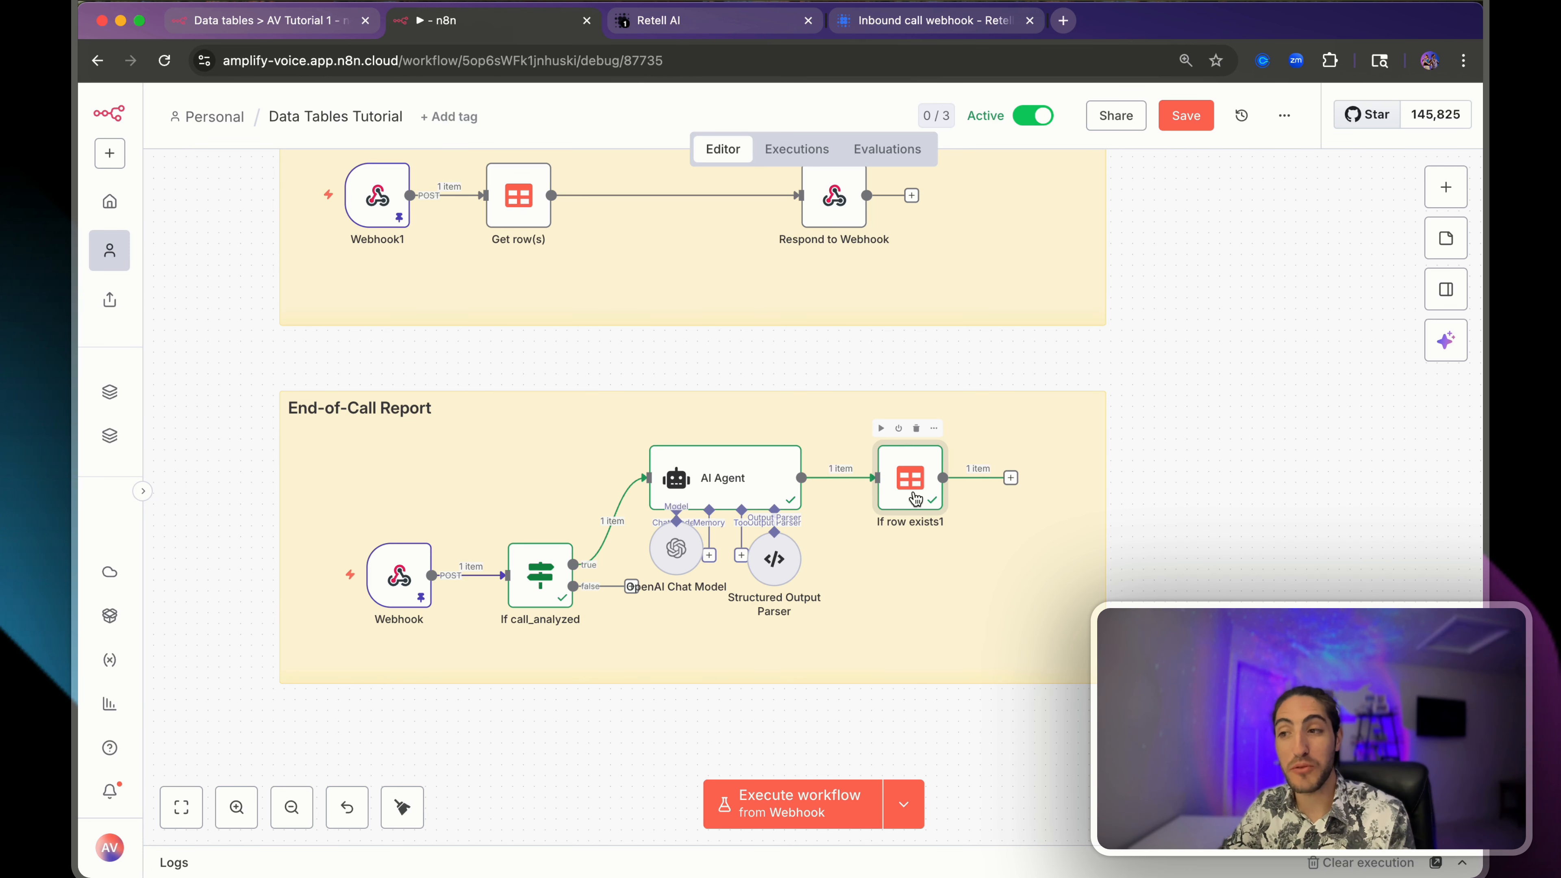
- Duplicate If row exists1 below the original and connect AI Agent's output to the copy
{"action": "left_click_drag", "start_coordinate": [916, 498], "coordinate": [926, 498]}
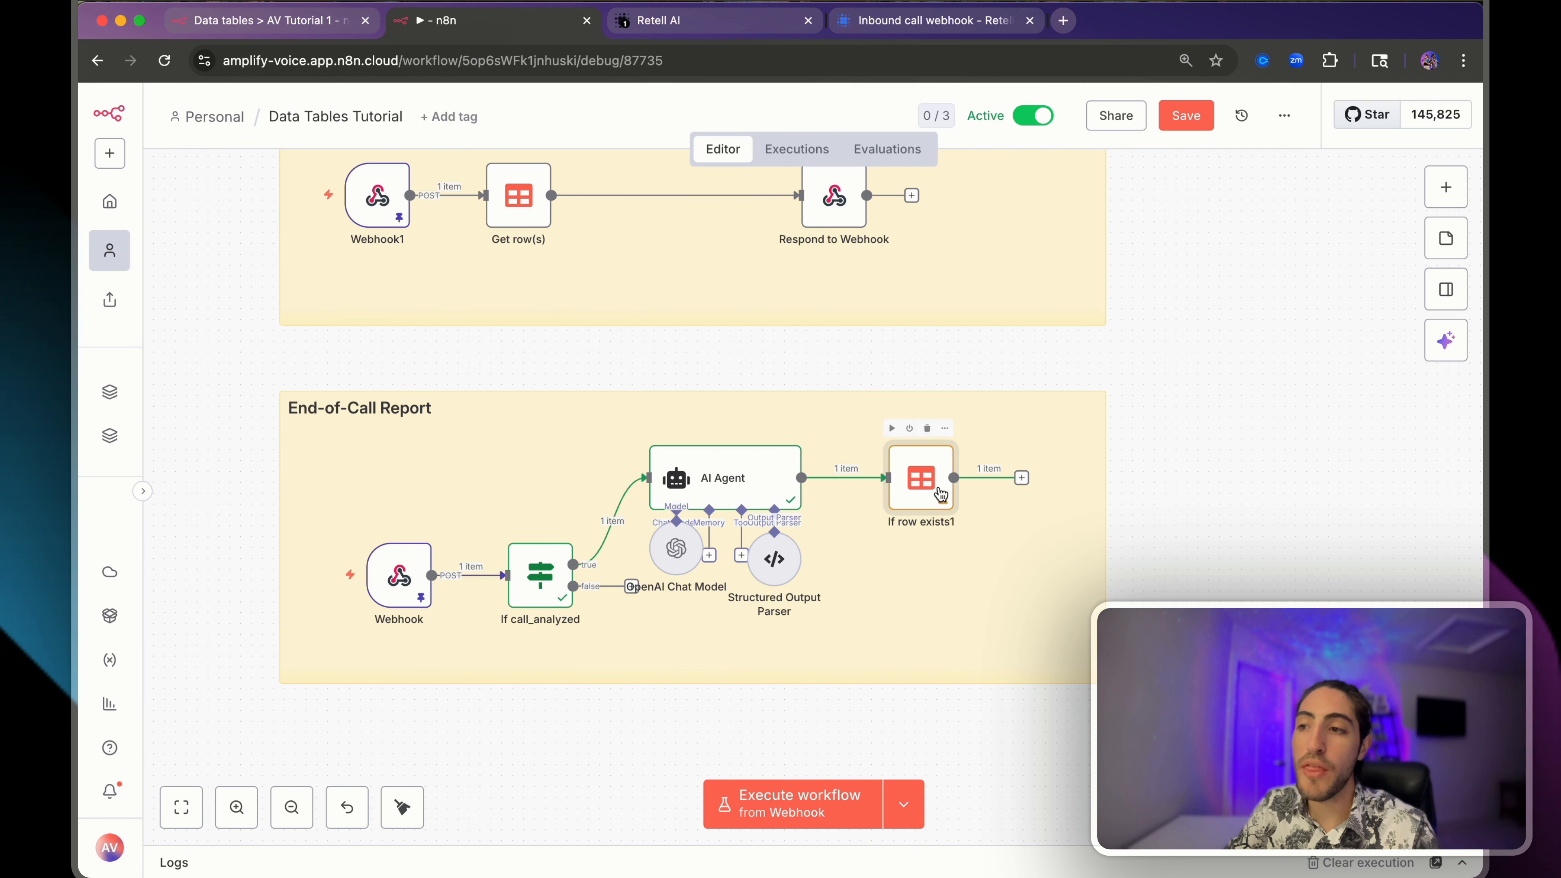
{"action": "key", "text": "super+d"}
{"action": "left_click_drag", "start_coordinate": [998, 550], "coordinate": [919, 600]}
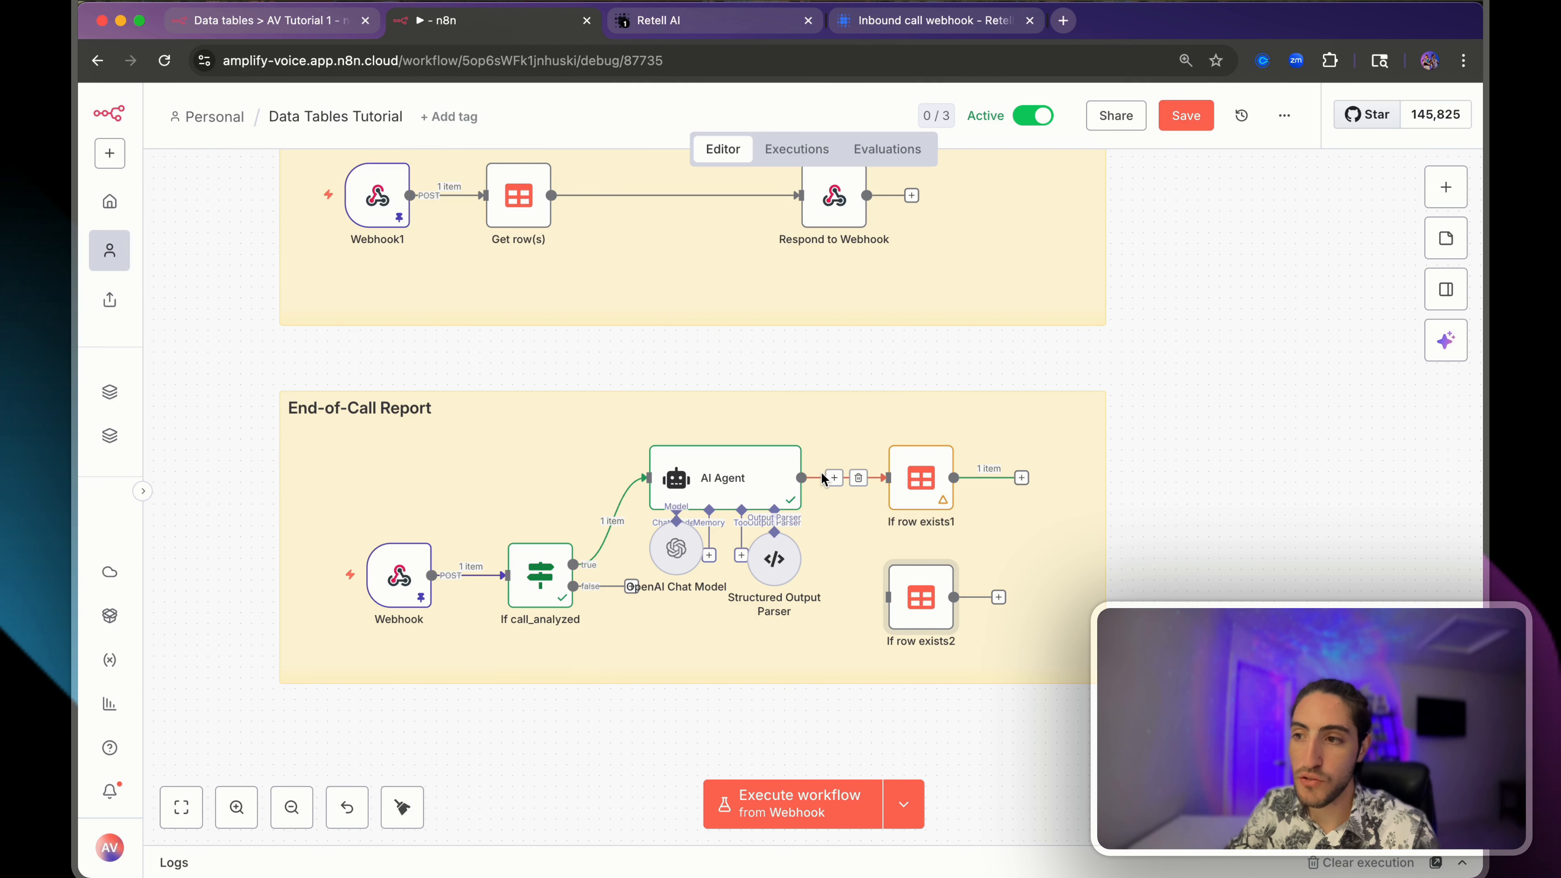
{"action": "left_click_drag", "start_coordinate": [802, 479], "coordinate": [888, 597]}
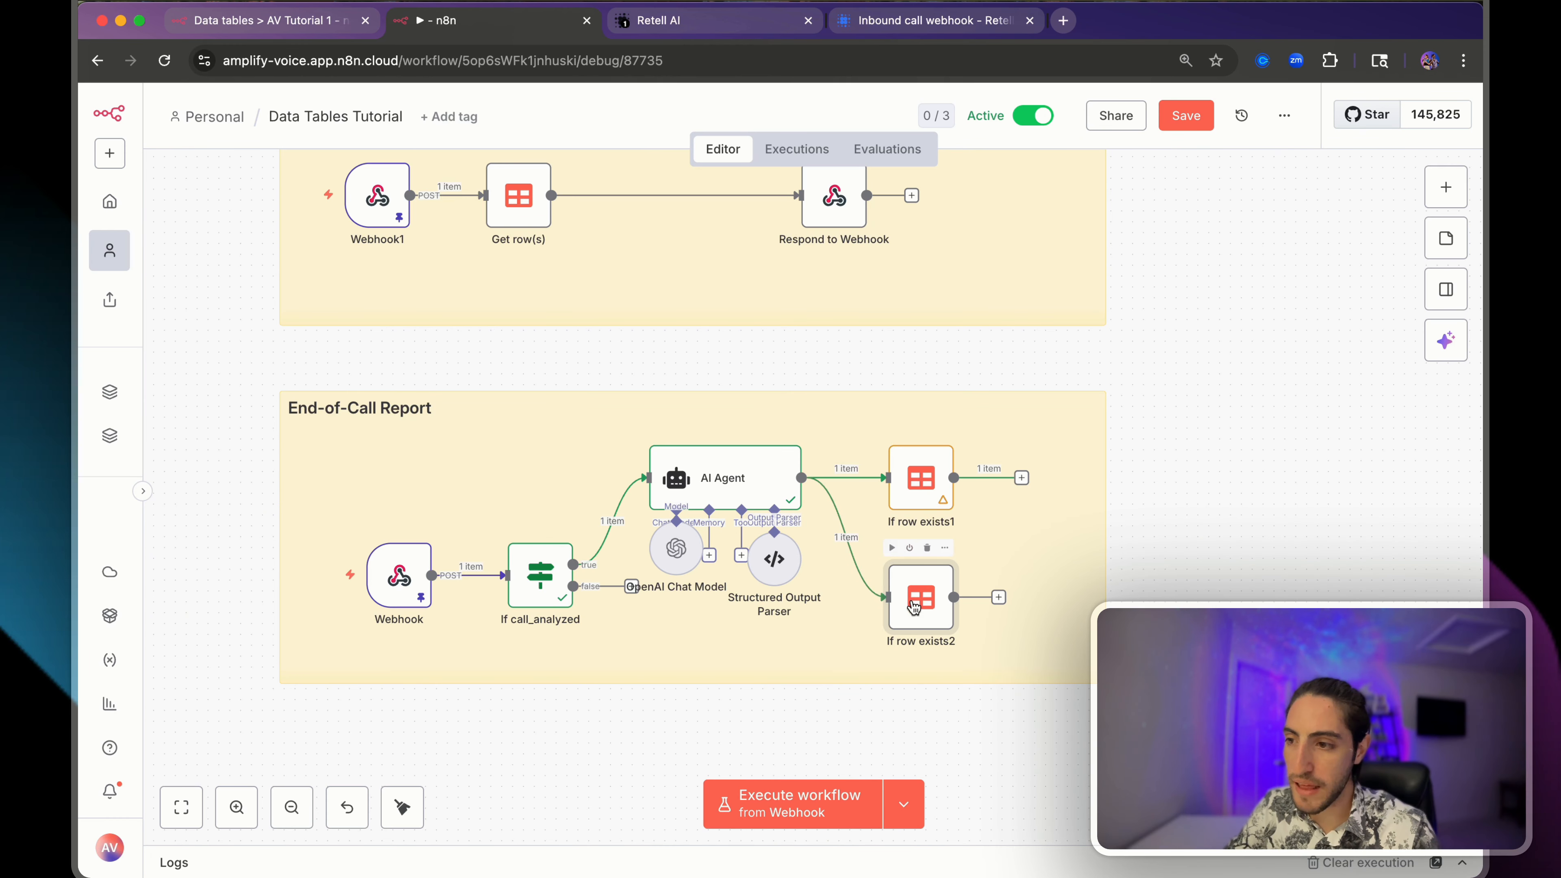
{"action": "double_click", "coordinate": [894, 595]}
{"action": "left_click_drag", "start_coordinate": [516, 589], "coordinate": [596, 657]}
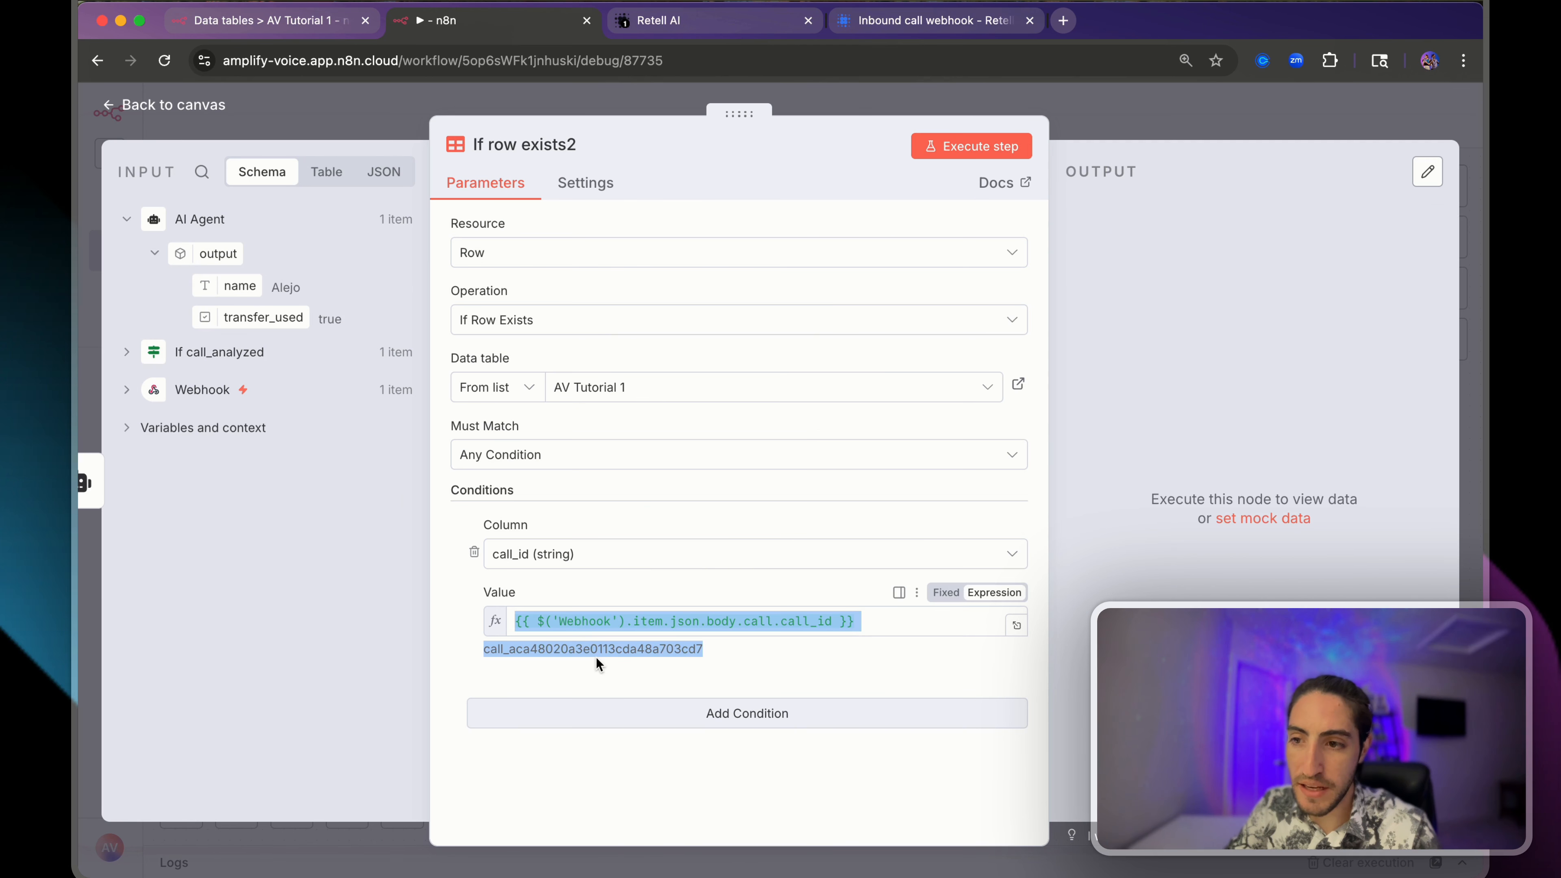
- Set the copy to If Row Does Not Exist, run it, and check its call_id expression
{"action": "left_click", "coordinate": [471, 320]}
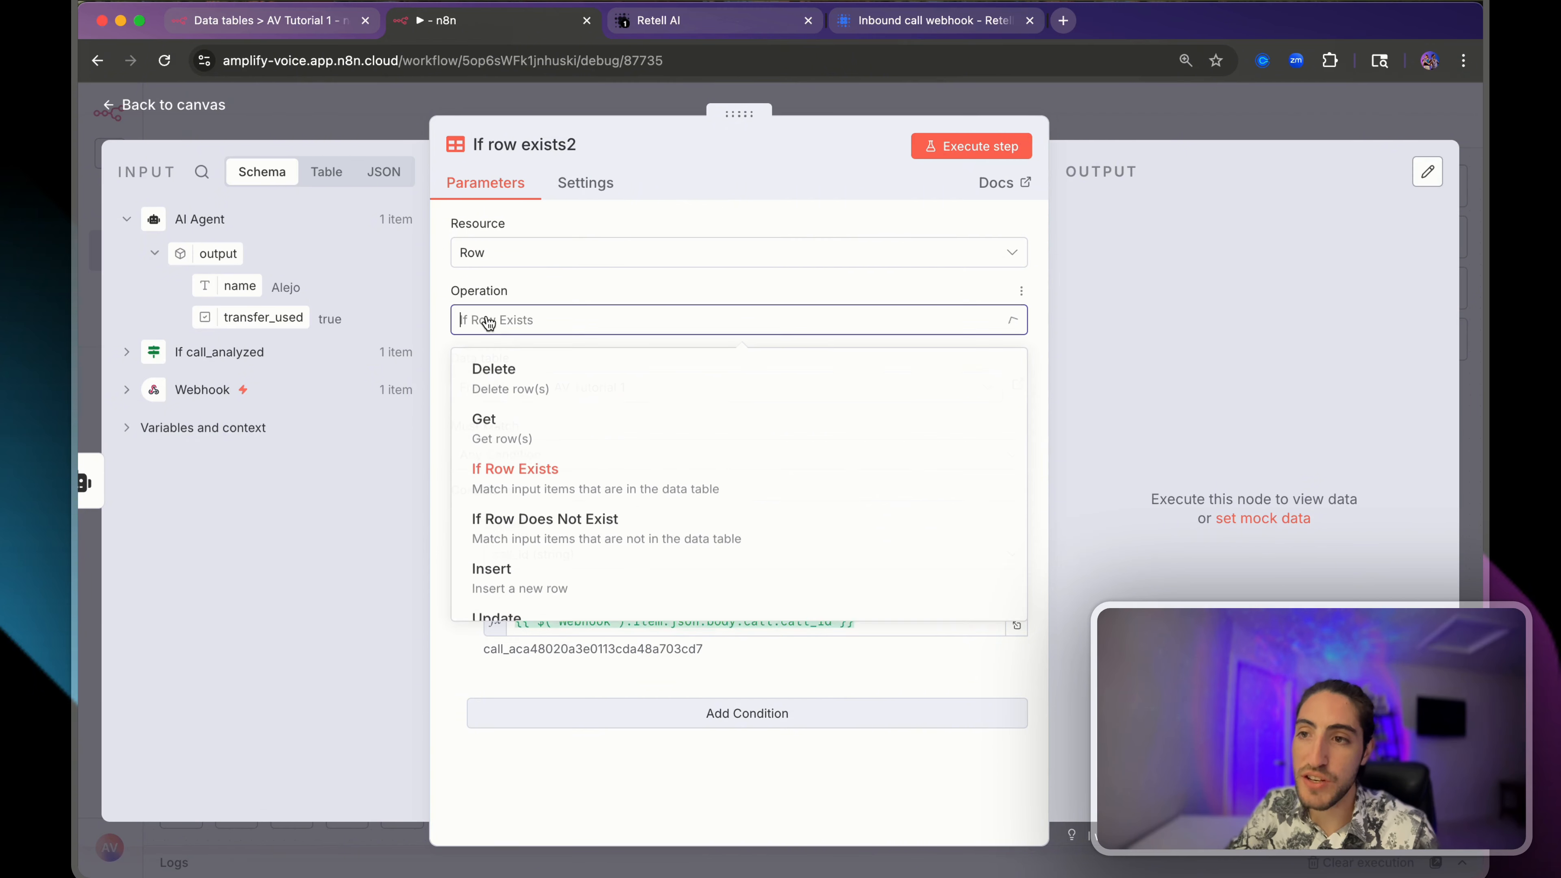
{"action": "left_click", "coordinate": [542, 532]}
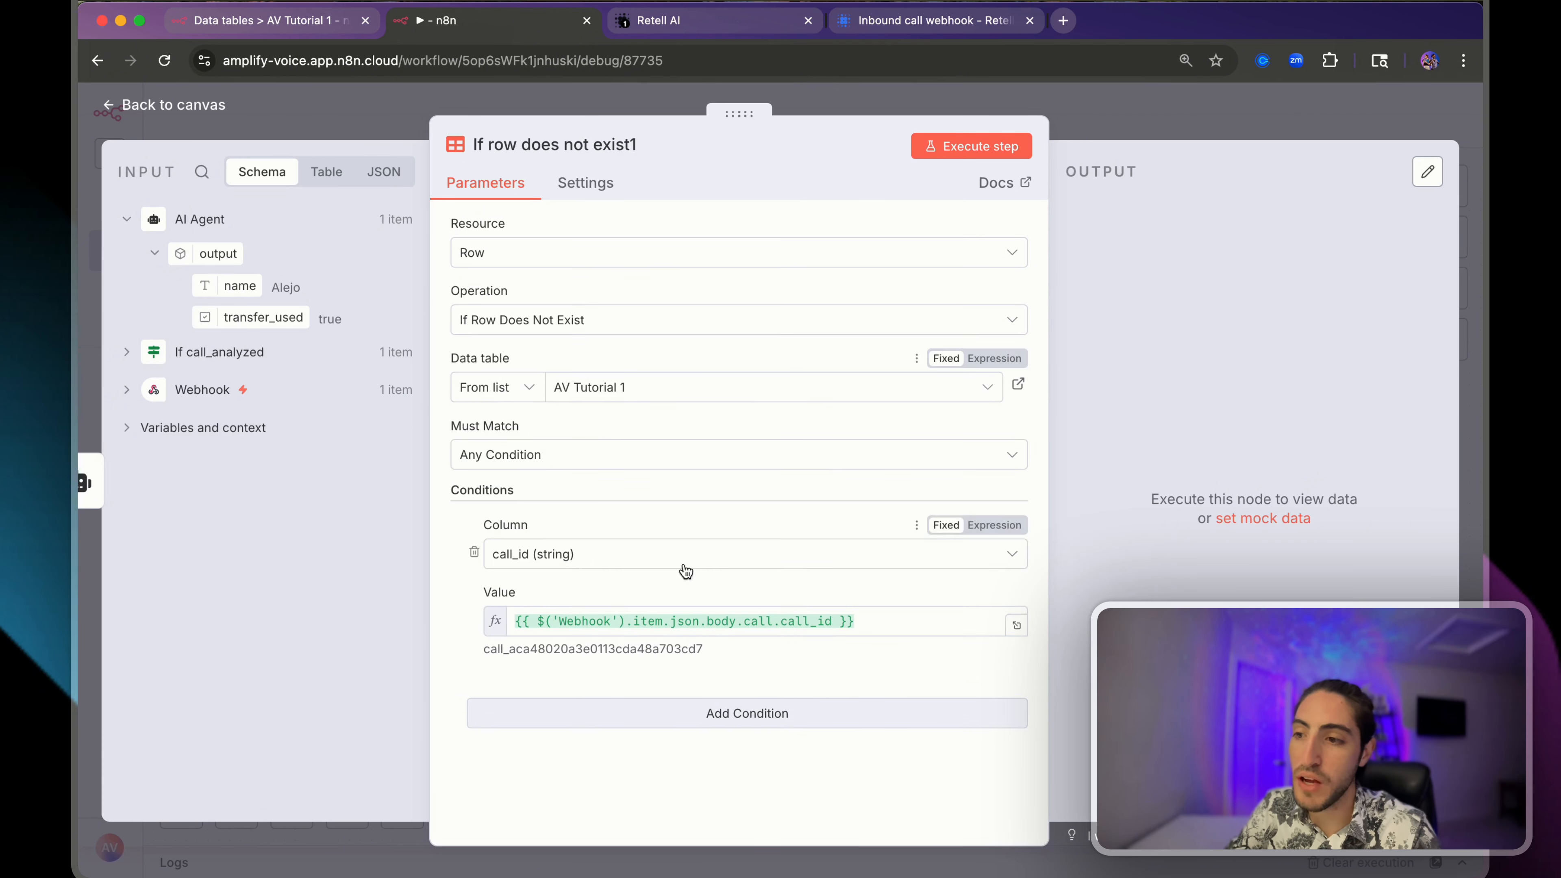
{"action": "key", "text": "Escape"}
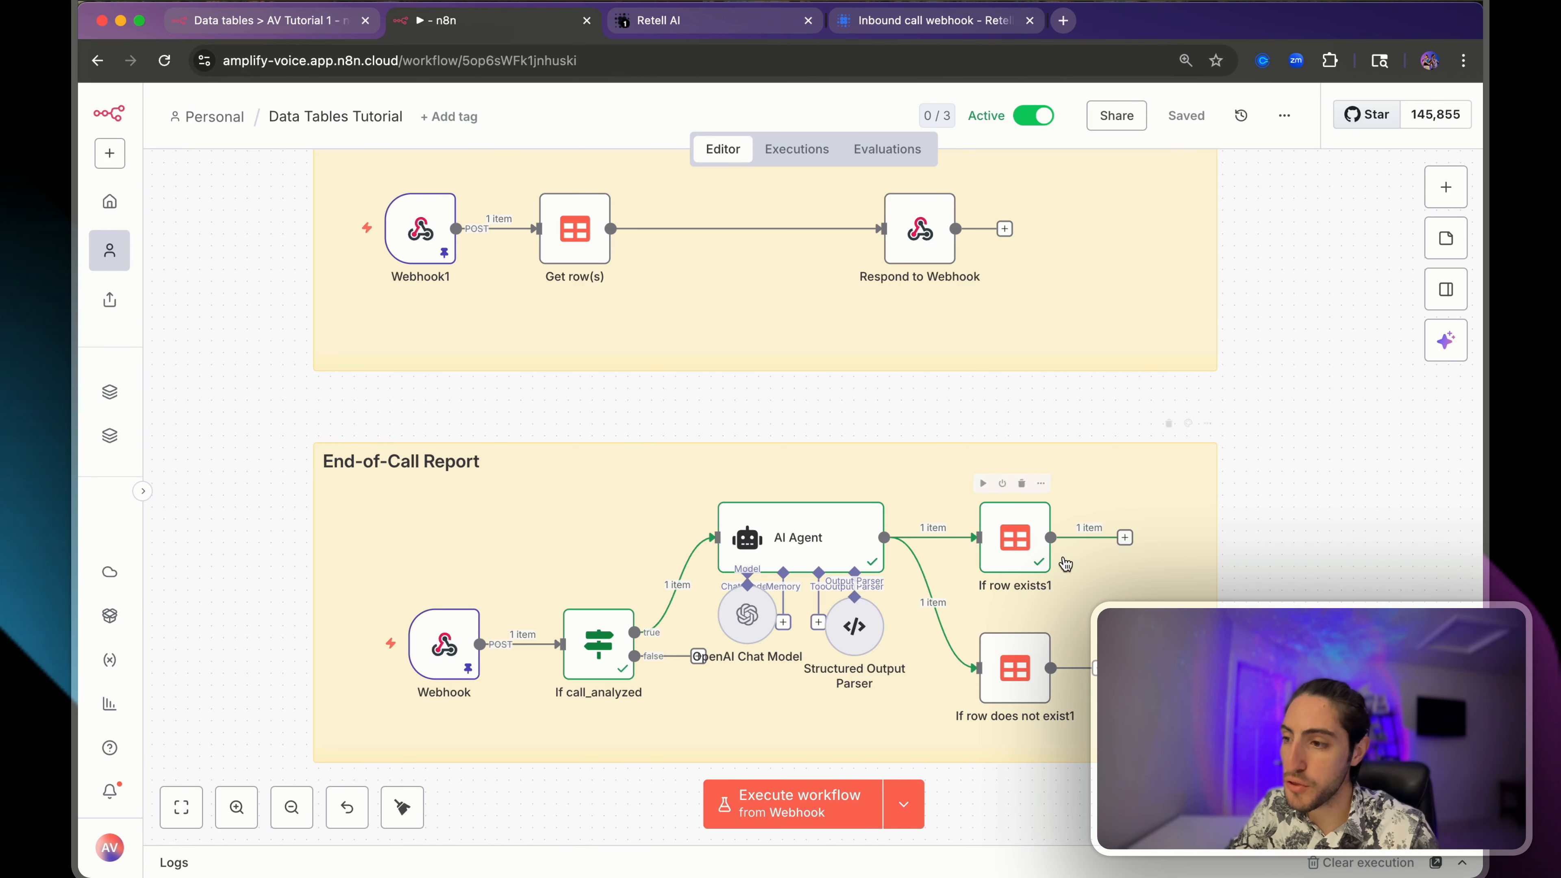
{"action": "left_click", "coordinate": [983, 614]}
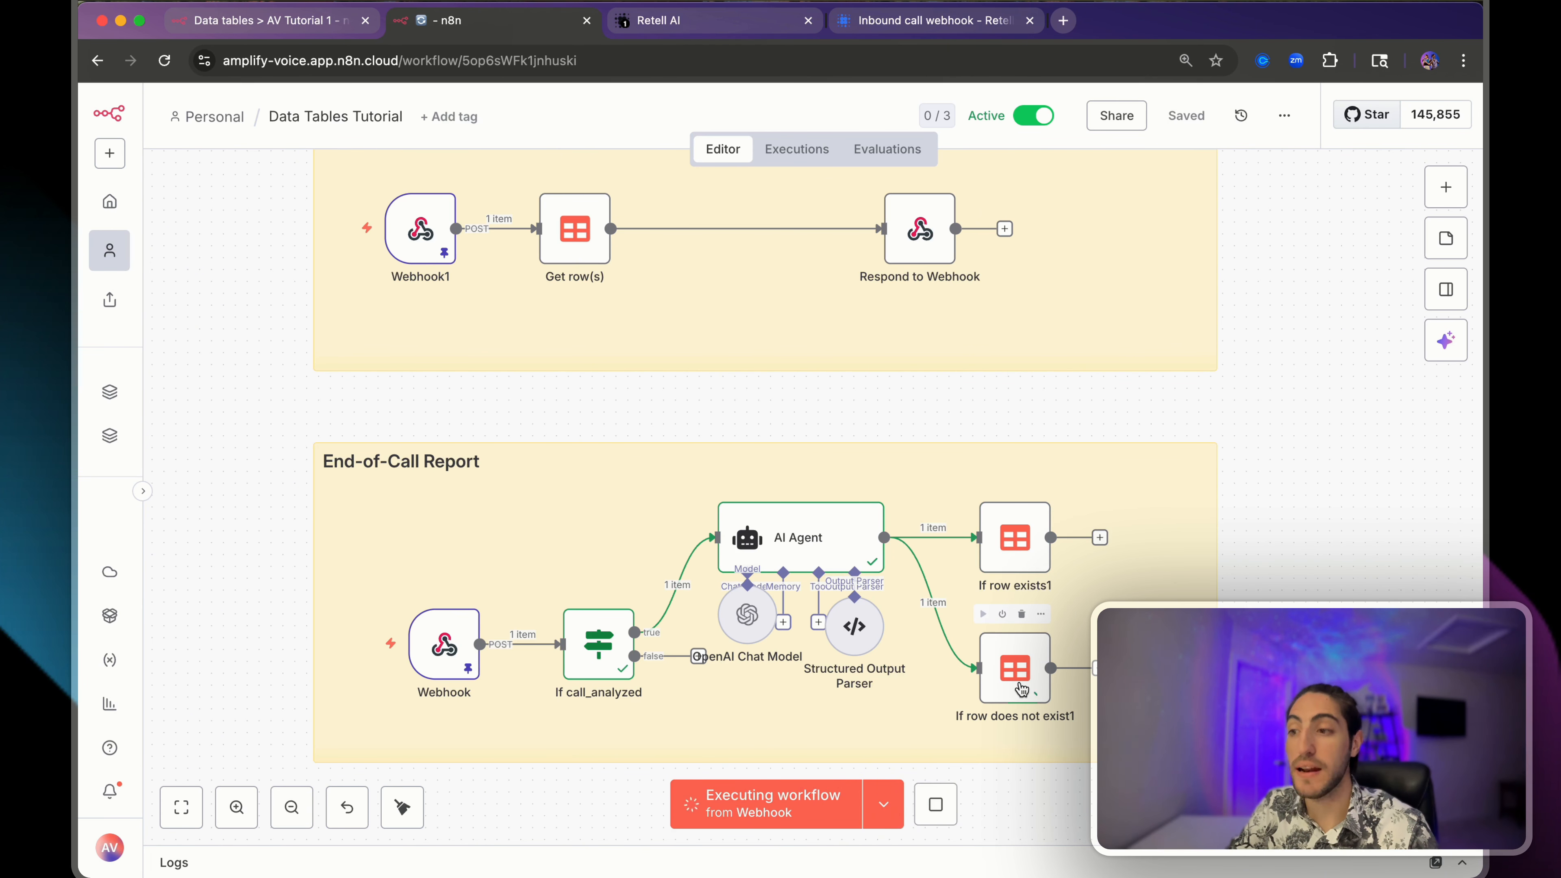
{"action": "double_click", "coordinate": [1024, 688]}
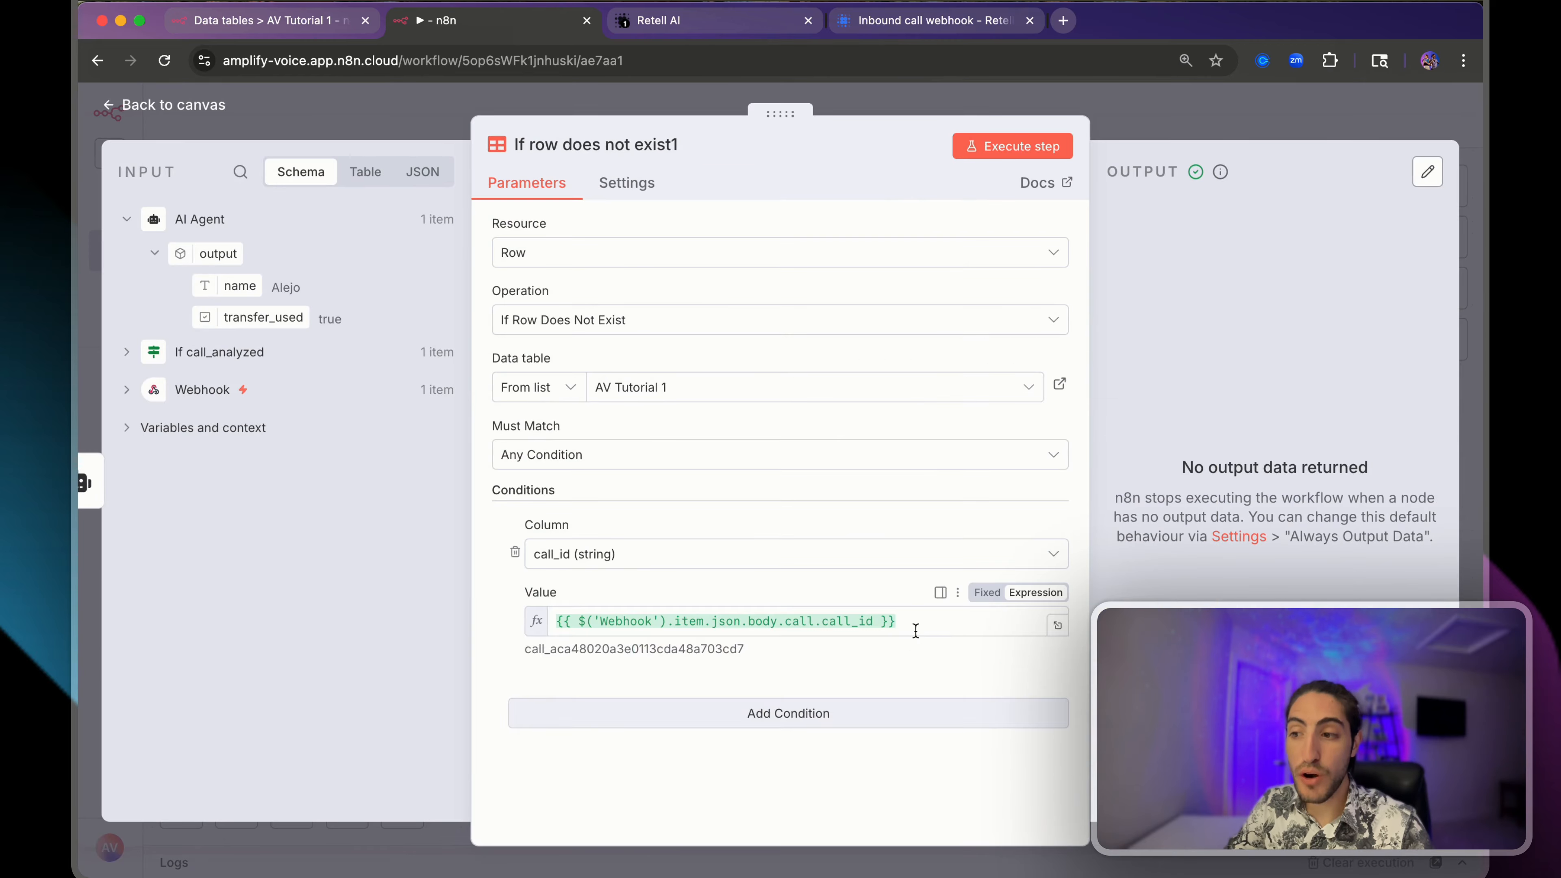
{"action": "left_click", "coordinate": [851, 621]}
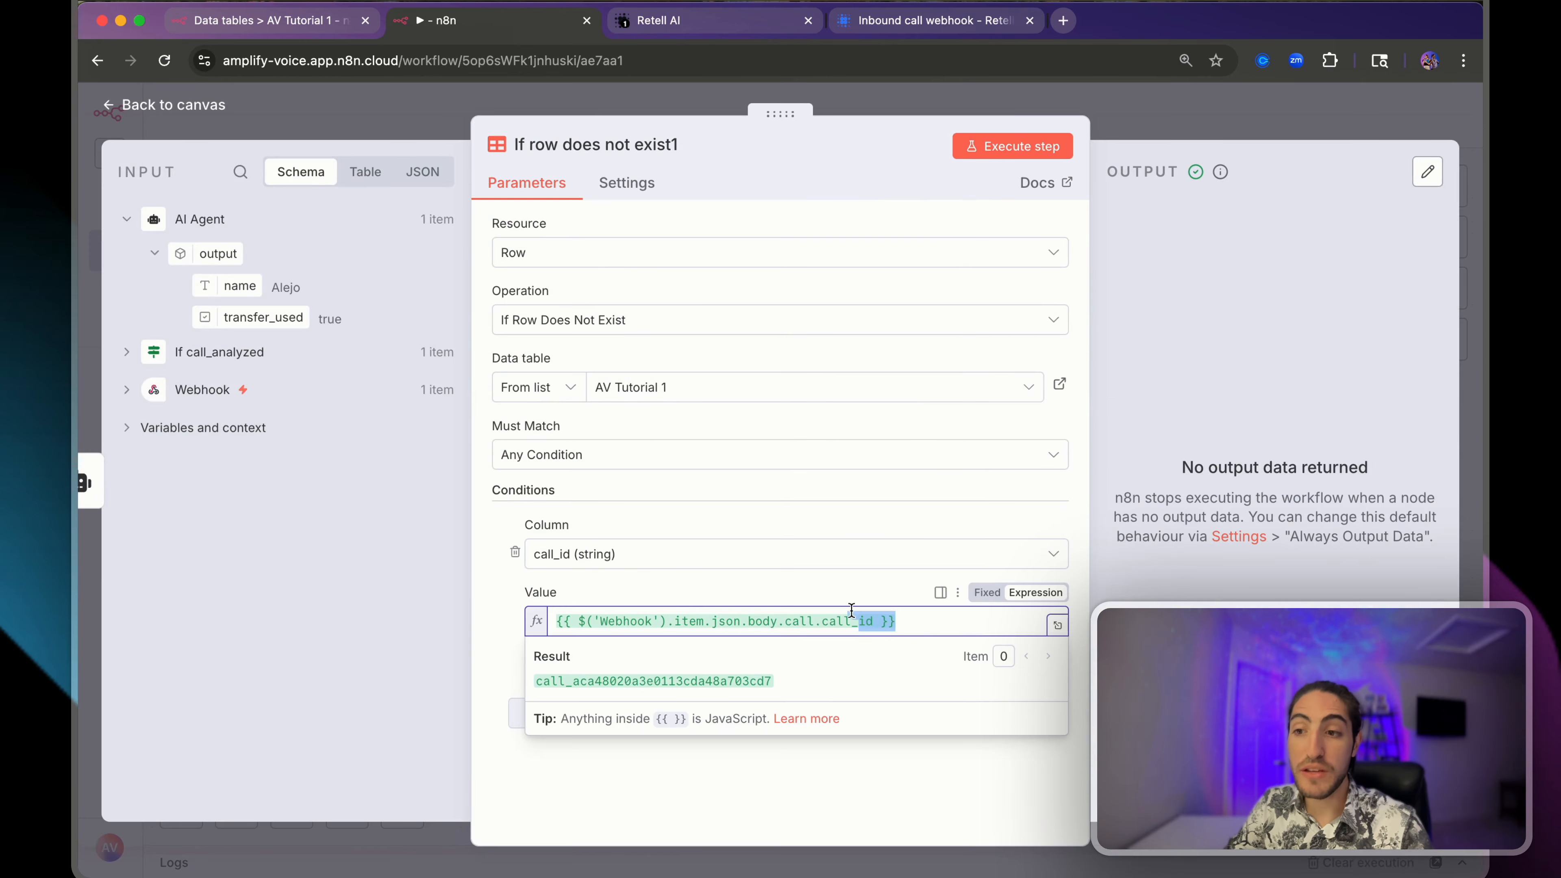
{"action": "left_click", "coordinate": [1241, 138]}
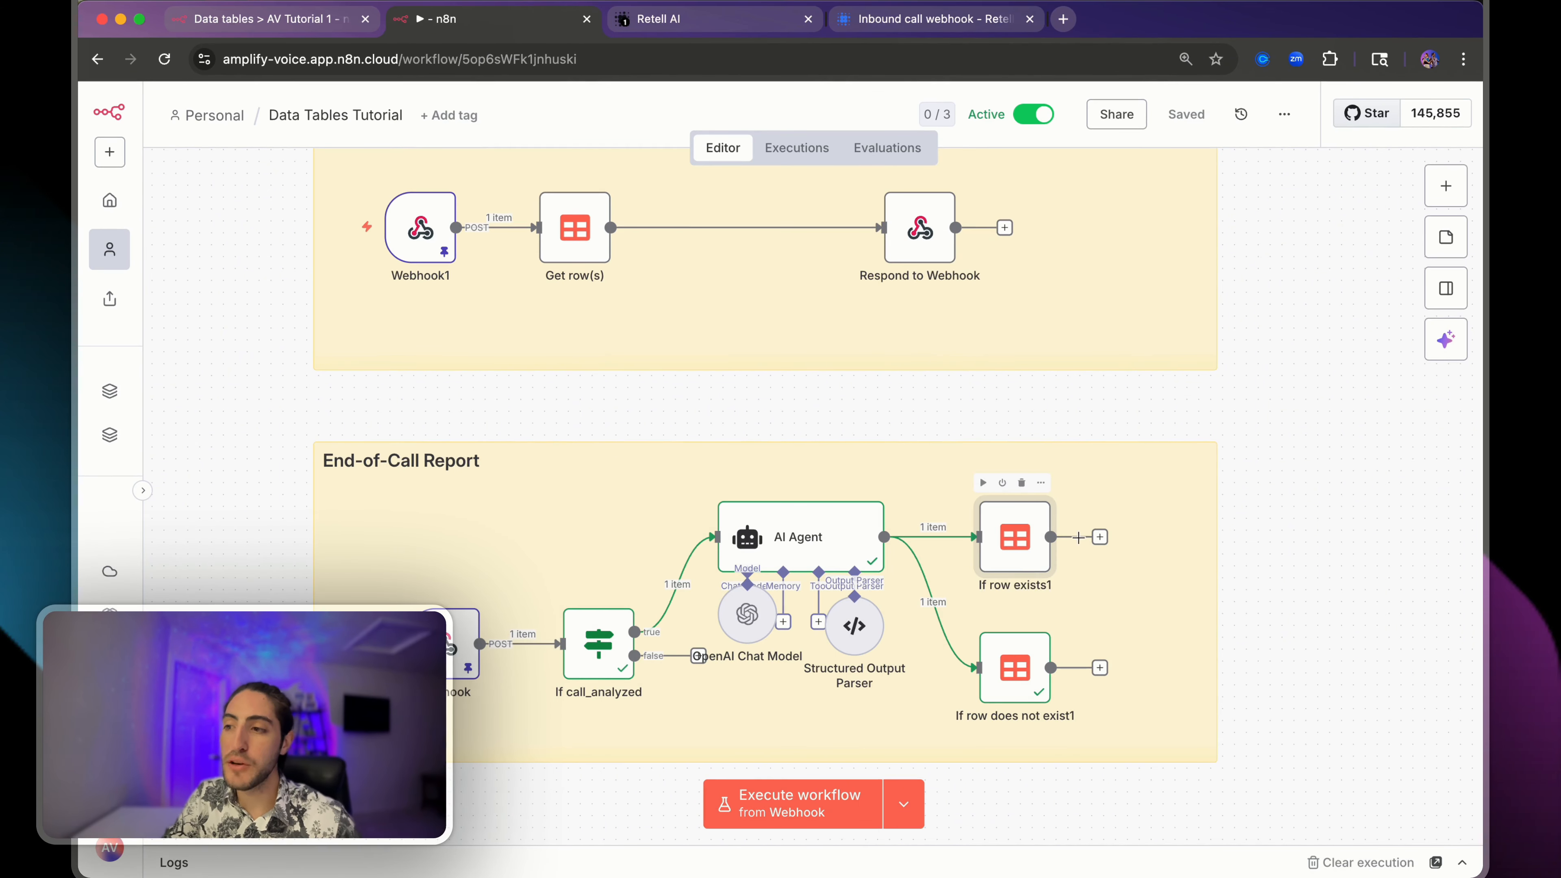
- Add a Data table Delete row(s) node after If row exists1 and start a condition on its columns
{"action": "left_click", "coordinate": [1100, 537]}
{"action": "type", "text": "data"}
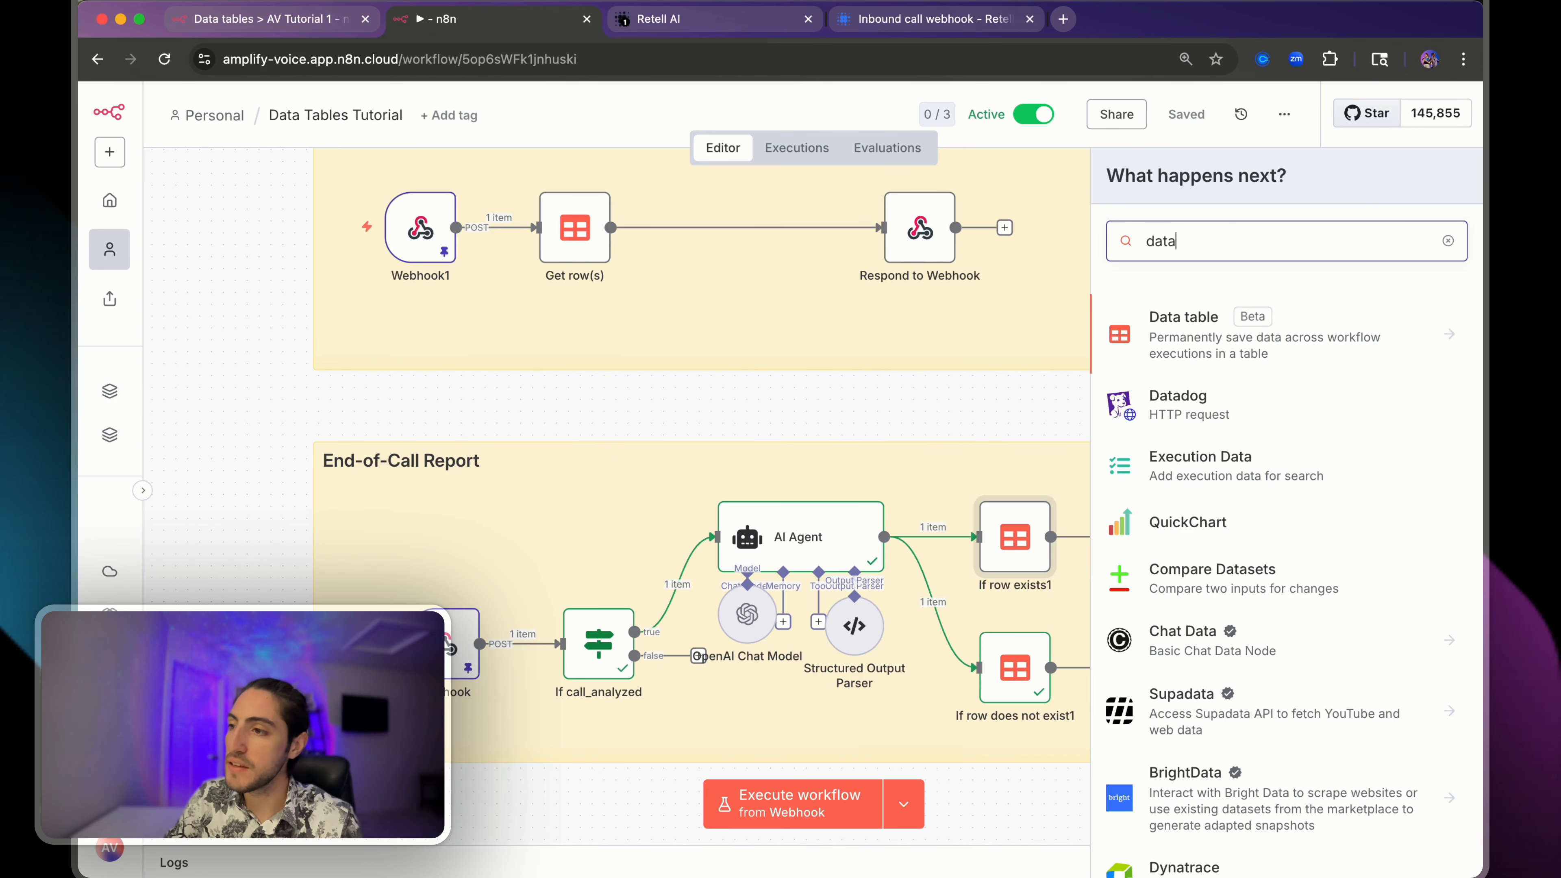
{"action": "left_click", "coordinate": [1220, 354]}
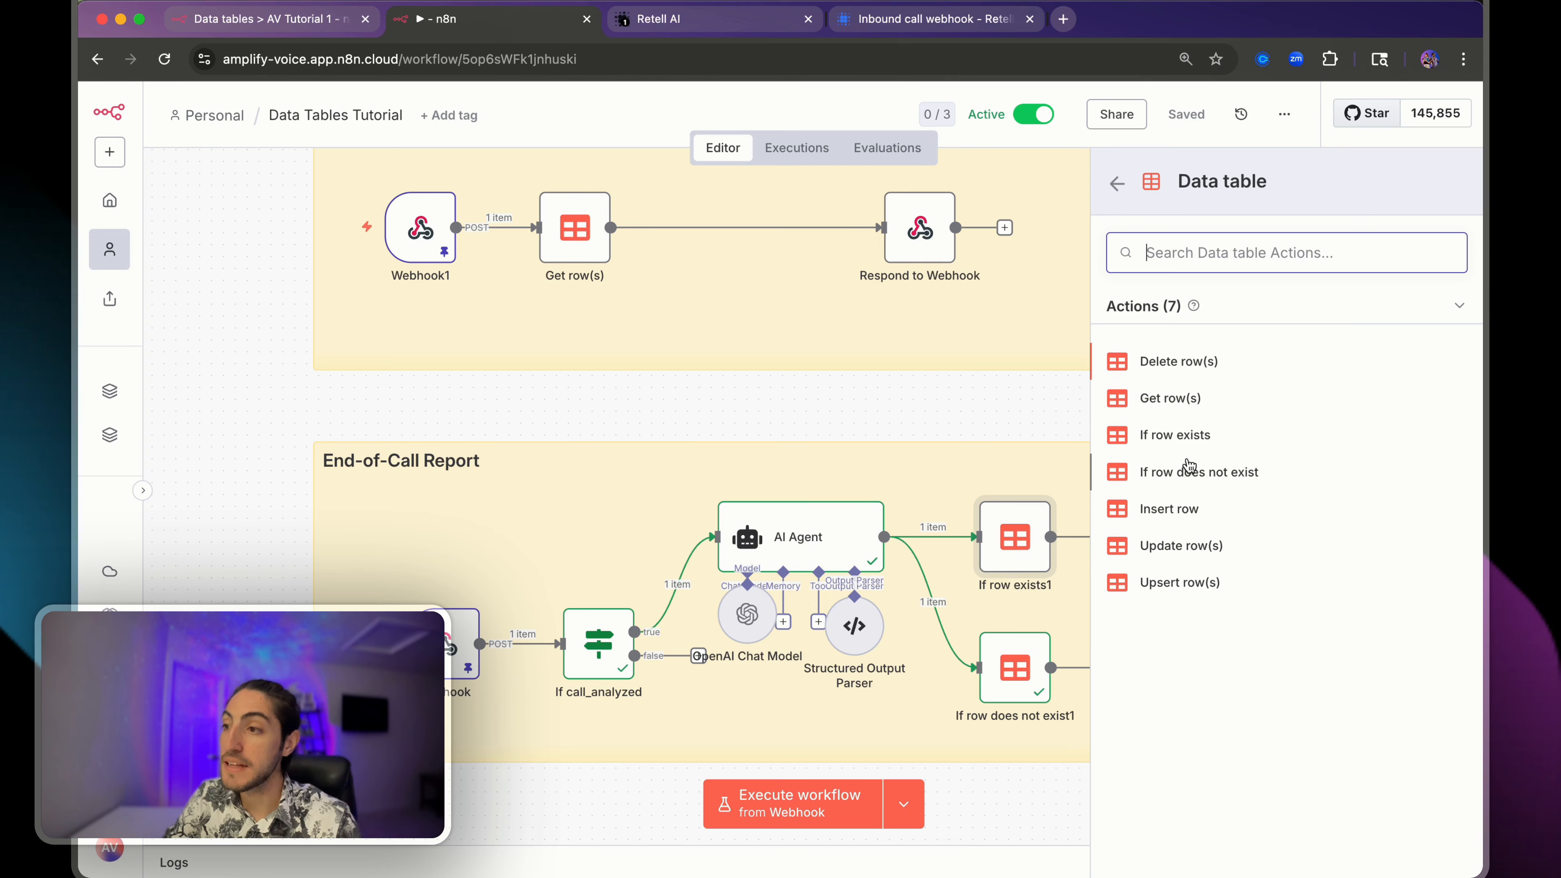
{"action": "left_click", "coordinate": [1205, 375]}
{"action": "left_click", "coordinate": [639, 554]}
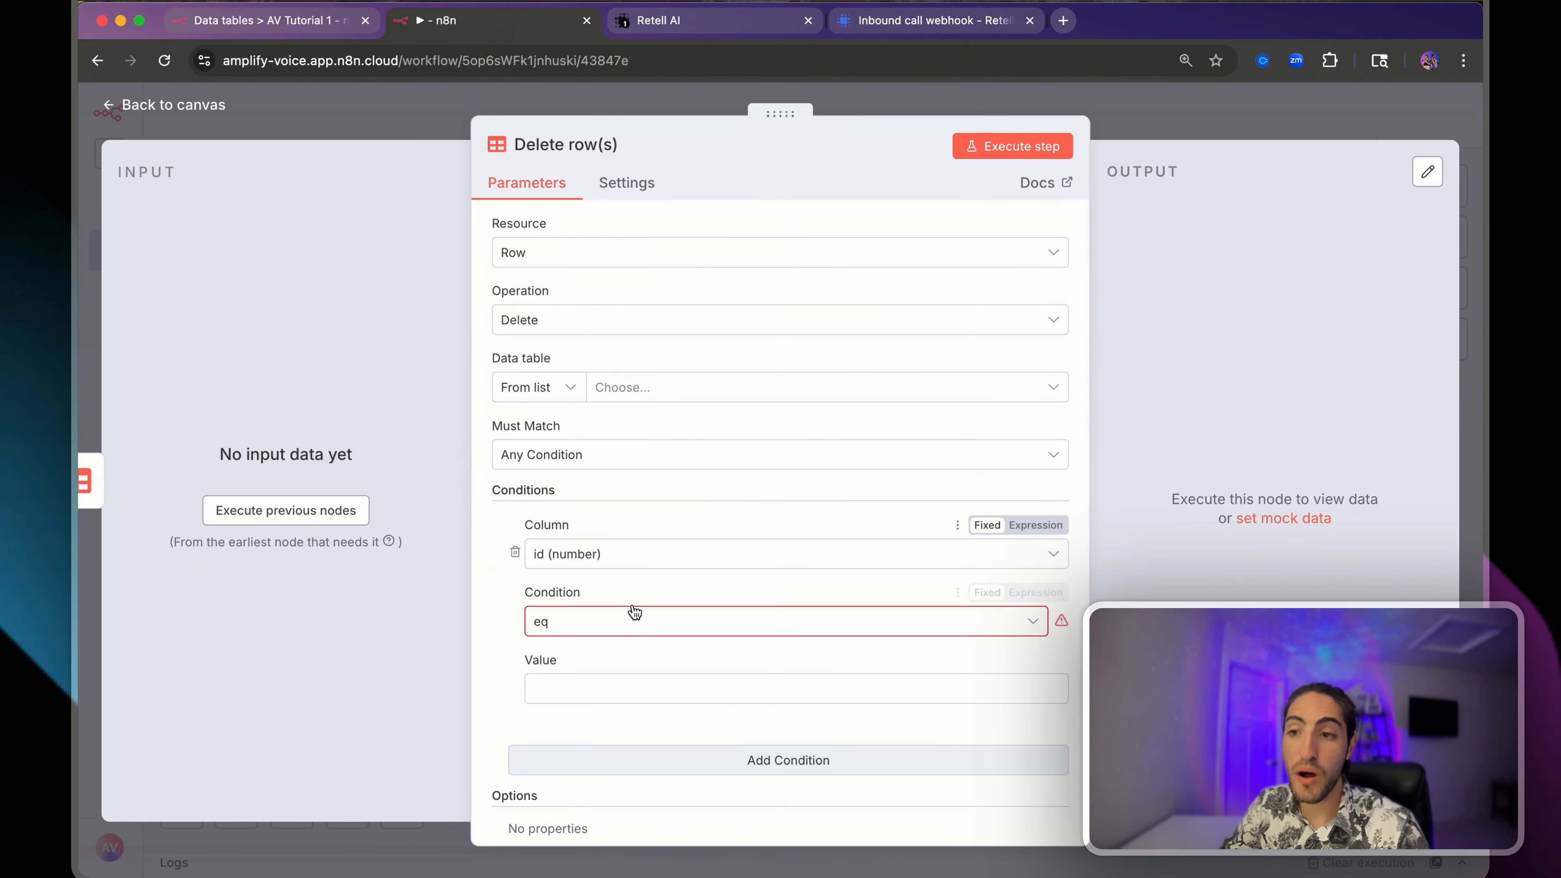
{"action": "left_click", "coordinate": [601, 552]}
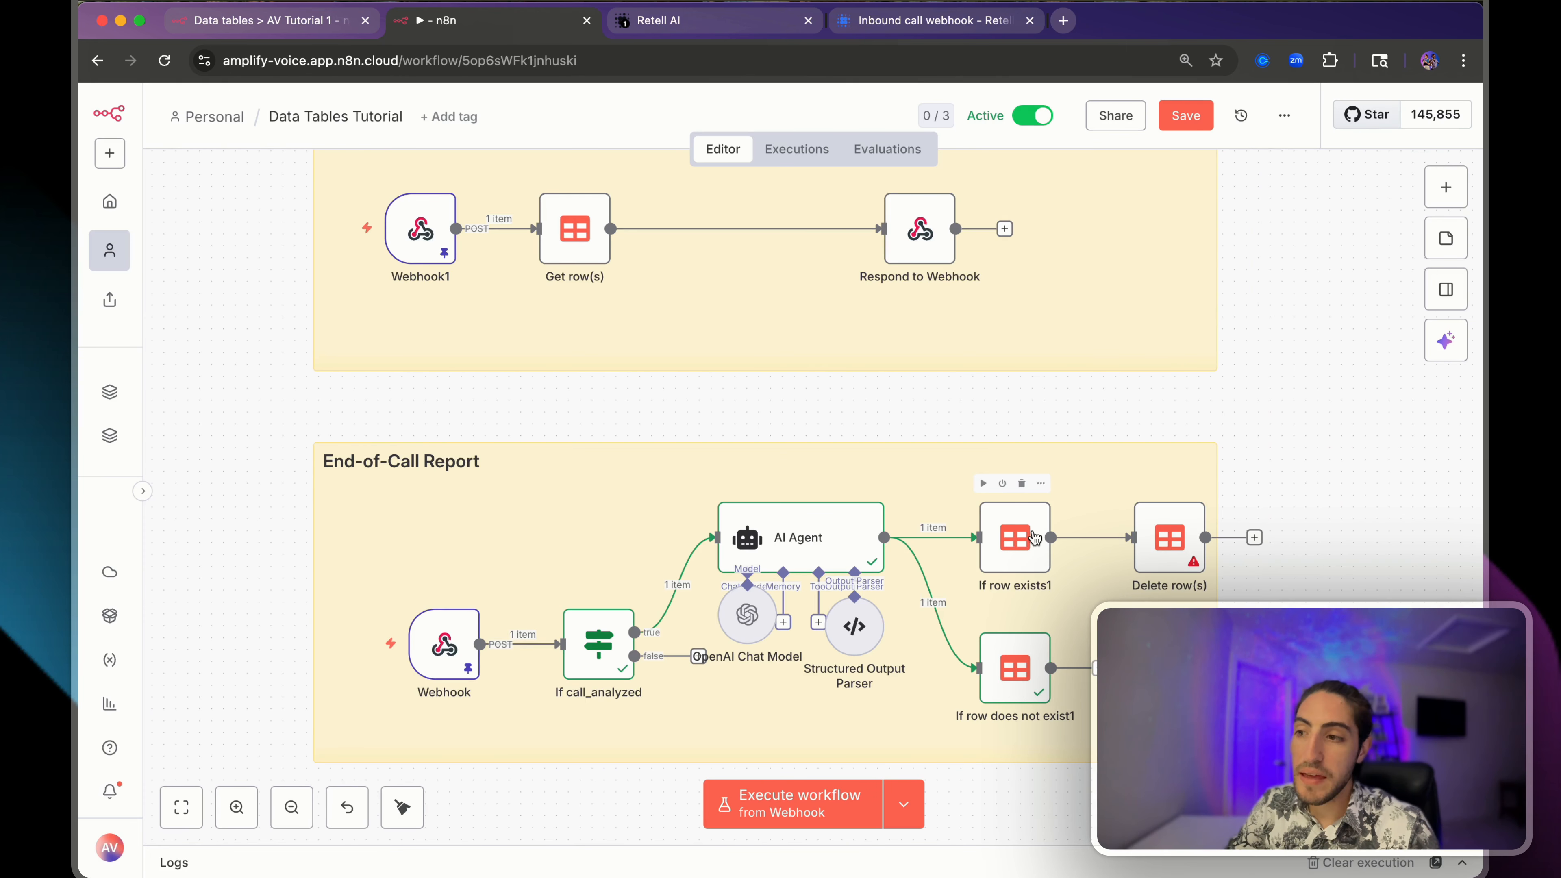
- Match the condition's phone_number column to the caller's from_number and run the step
{"action": "double_click", "coordinate": [1033, 543]}
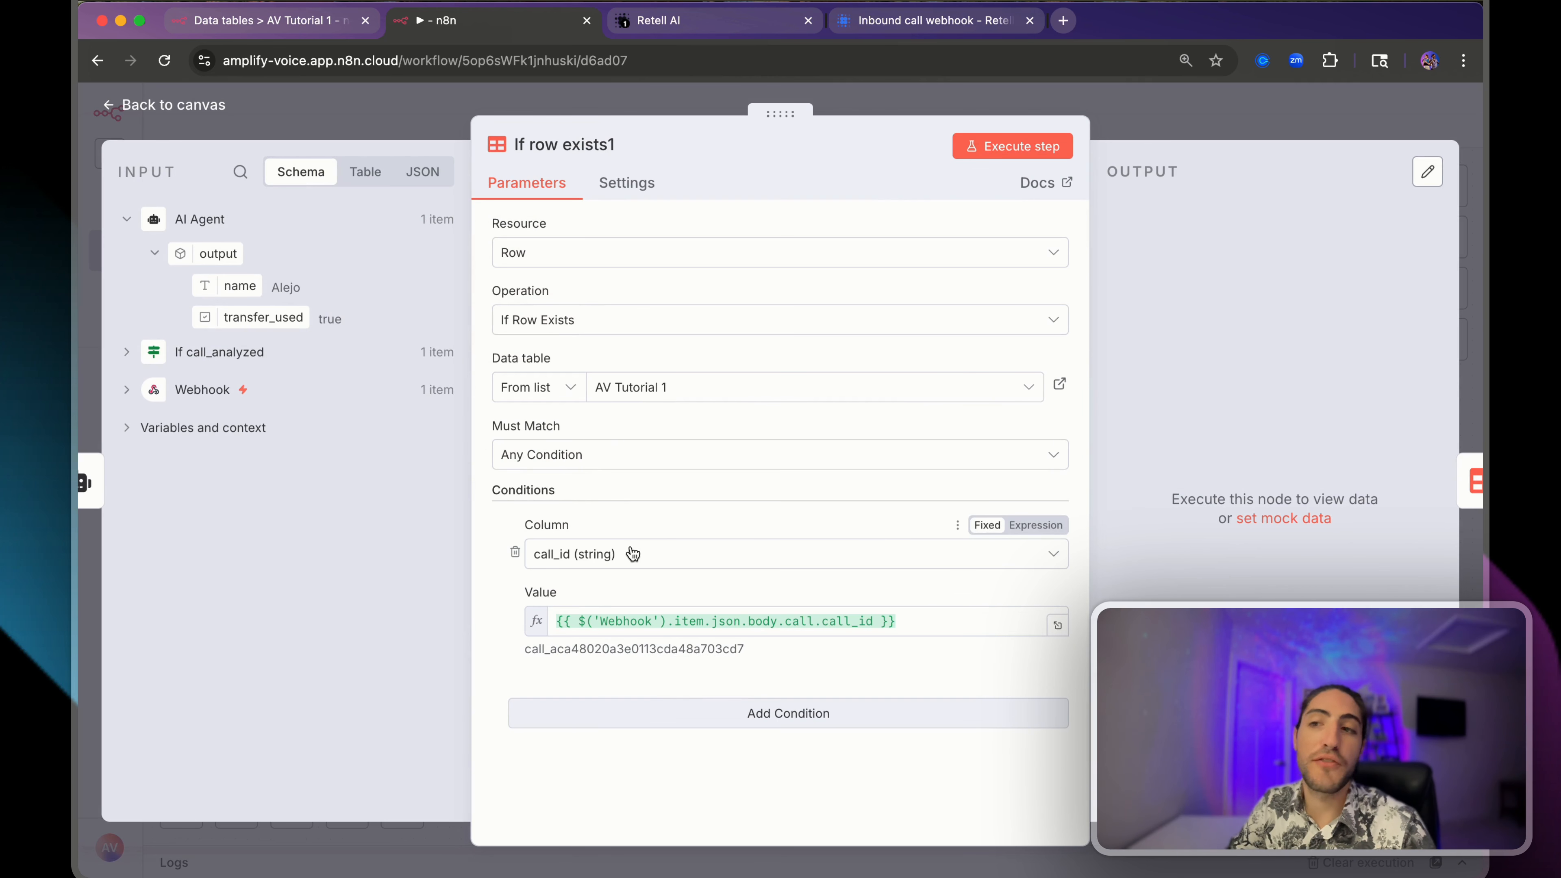
{"action": "left_click", "coordinate": [605, 564]}
{"action": "type", "text": "pho"}
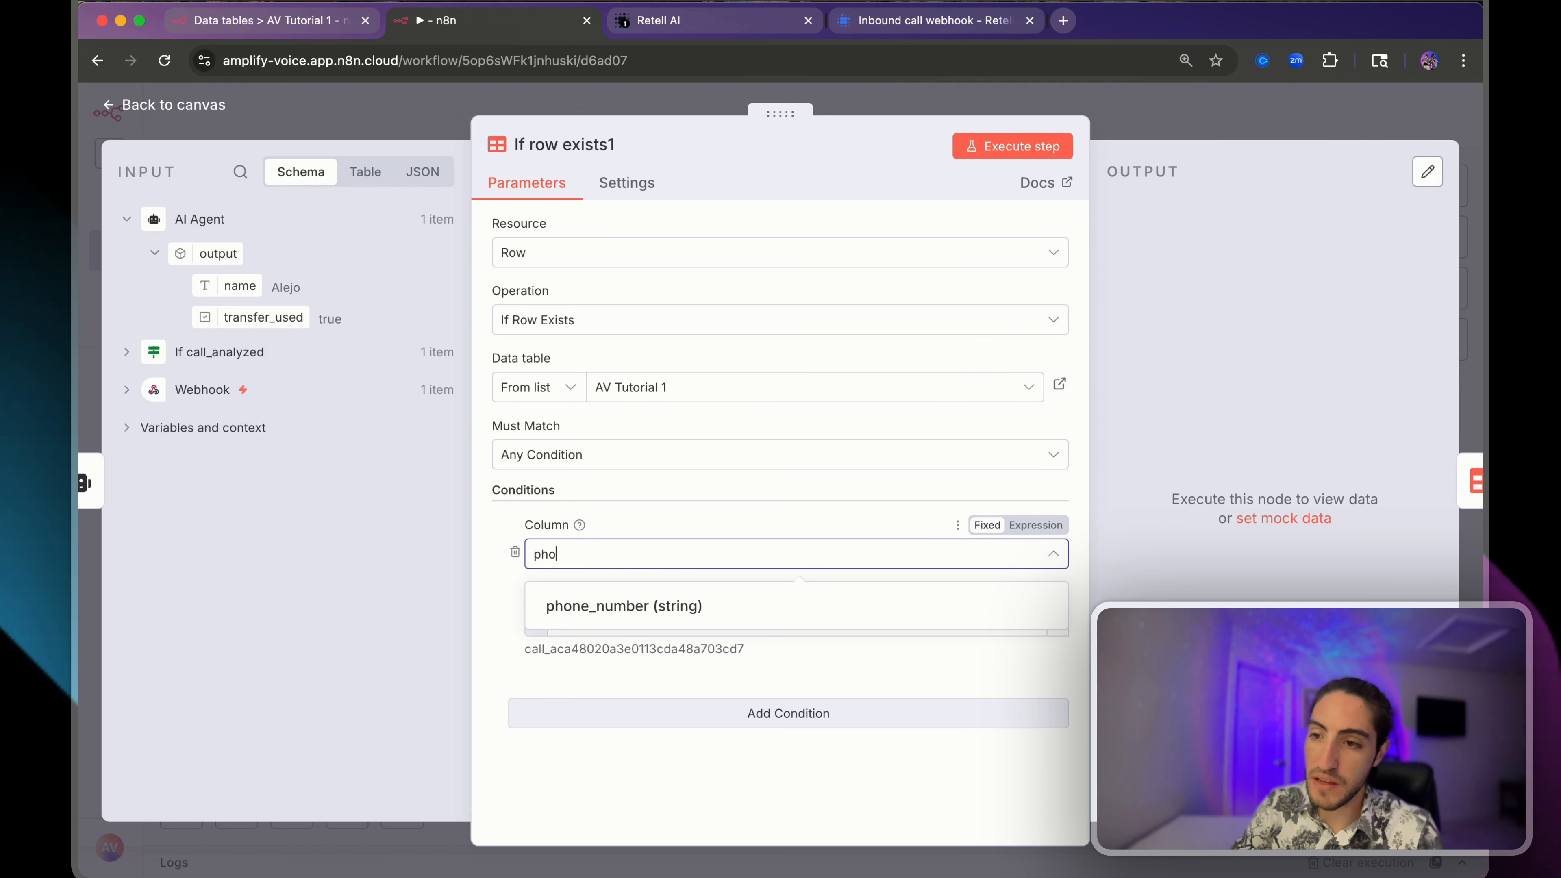
{"action": "left_click", "coordinate": [621, 615]}
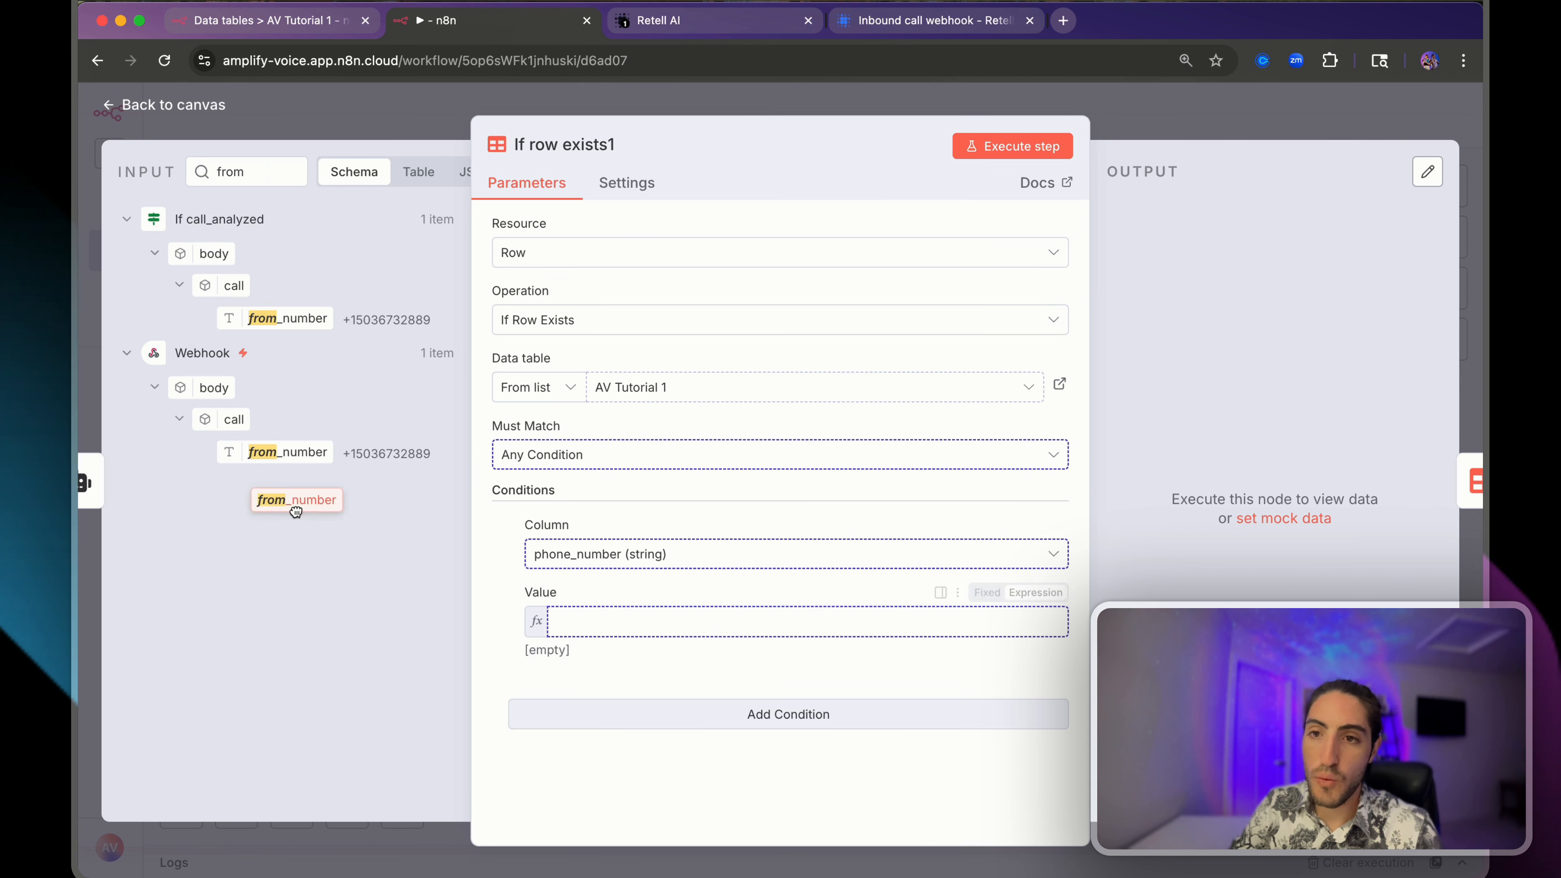
{"action": "left_click_drag", "start_coordinate": [296, 505], "coordinate": [634, 622]}
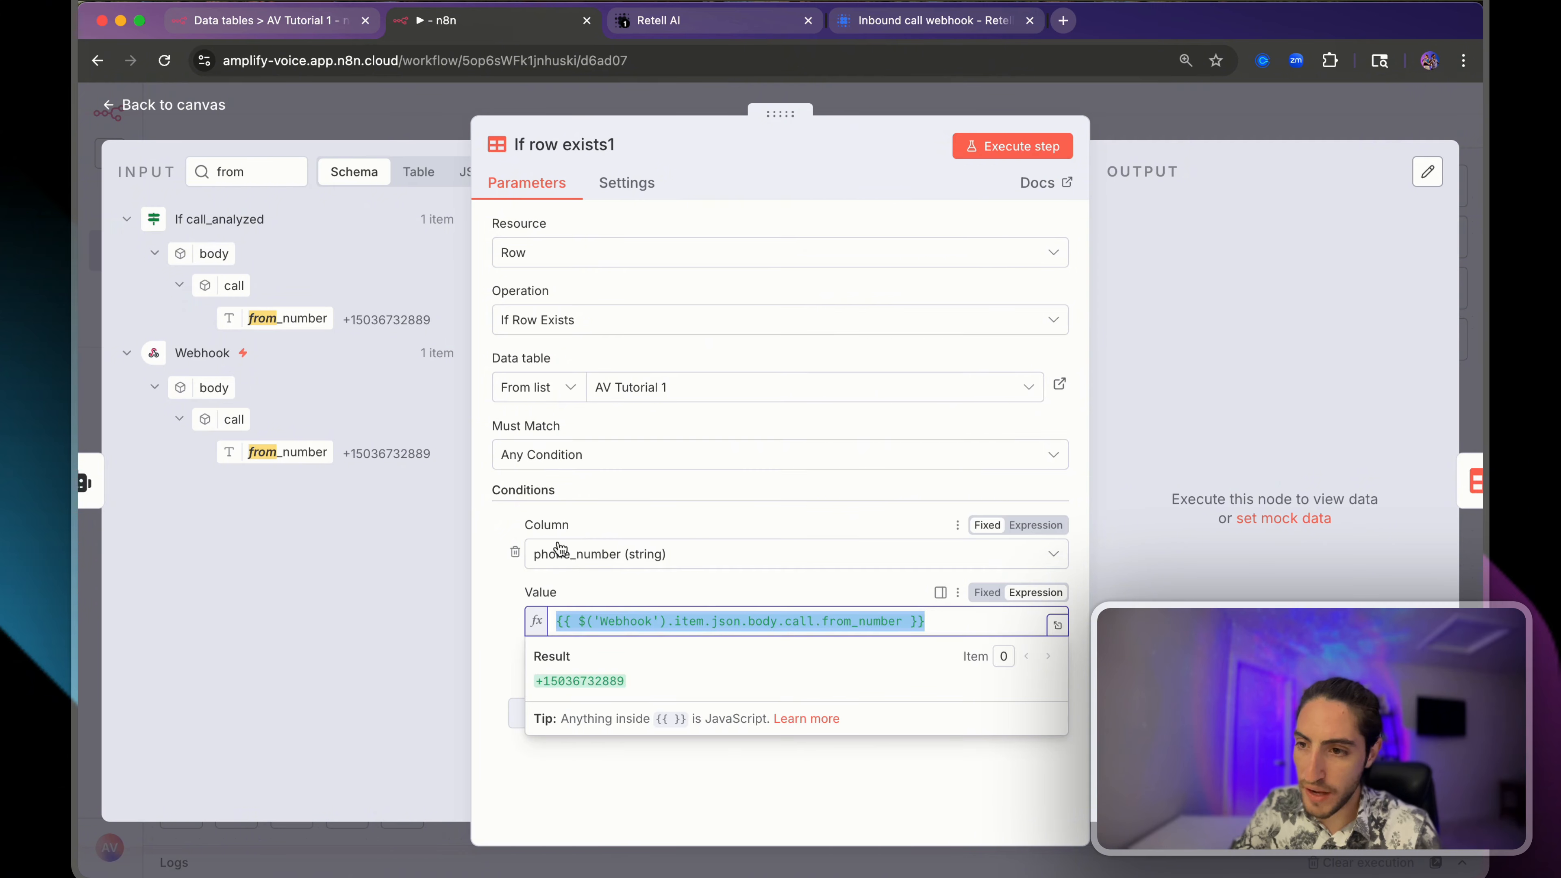
{"action": "left_click", "coordinate": [1010, 146]}
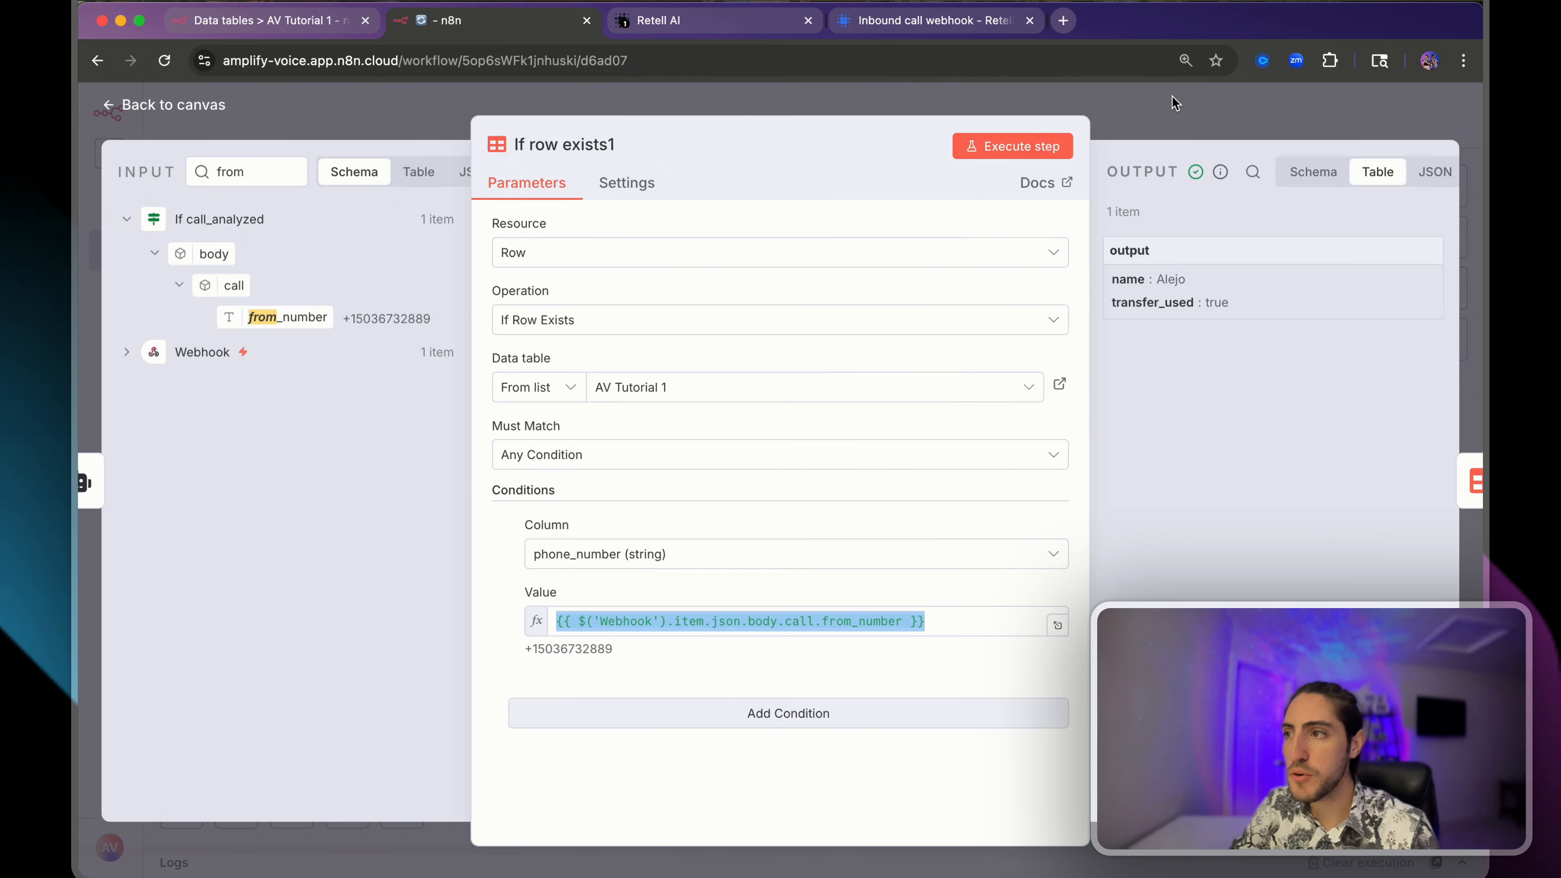
{"action": "left_click", "coordinate": [1174, 112]}
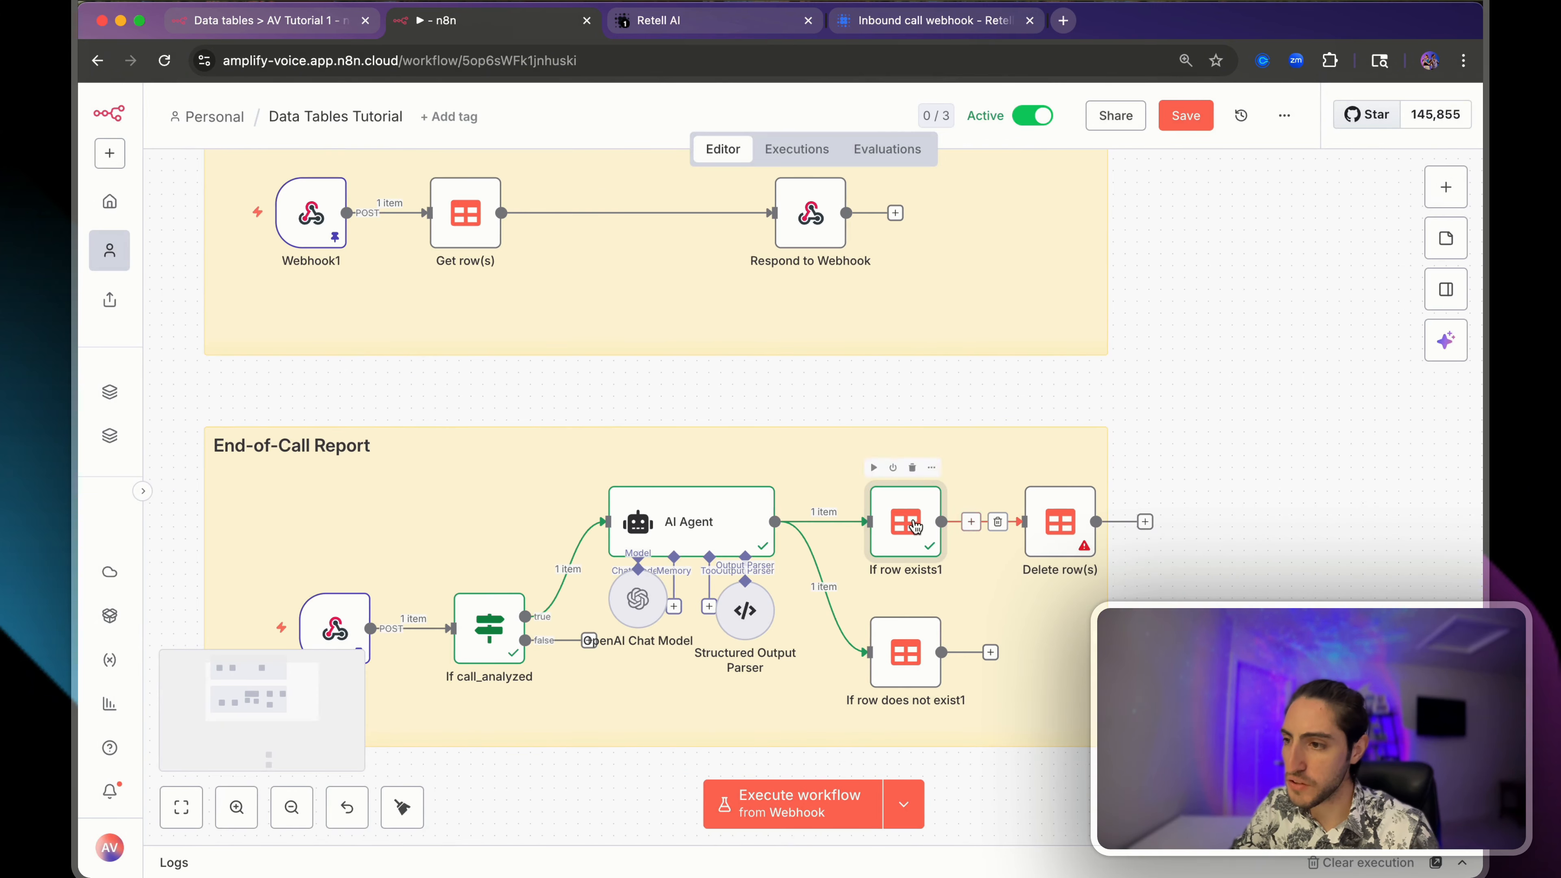
- Run the workflow through both the If row does not exist1 and If row exists1 branches
{"action": "double_click", "coordinate": [886, 532]}
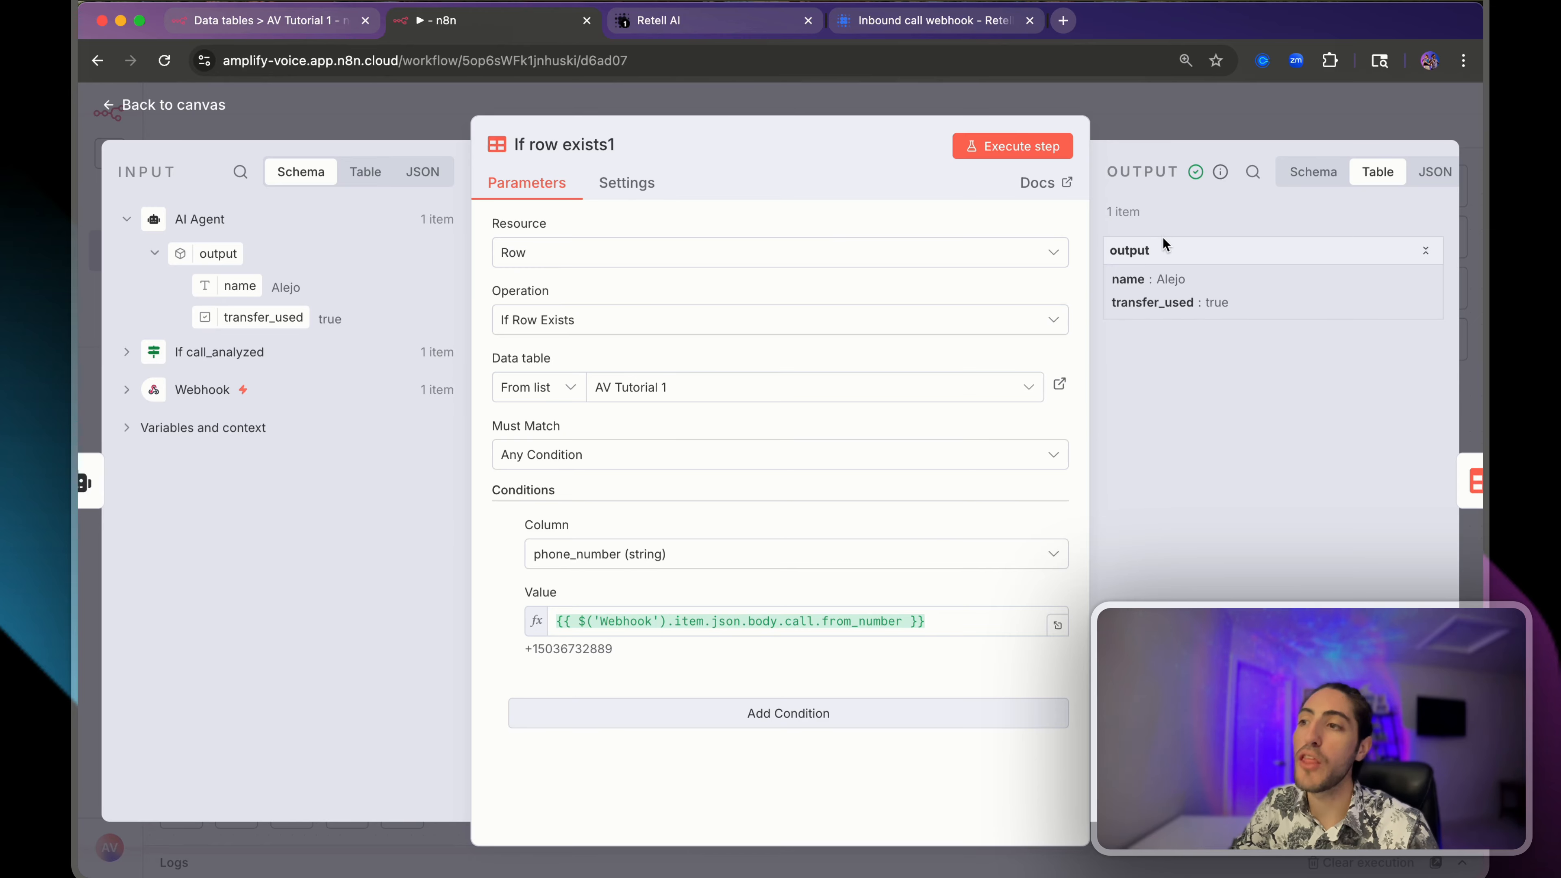
{"action": "left_click", "coordinate": [1213, 122]}
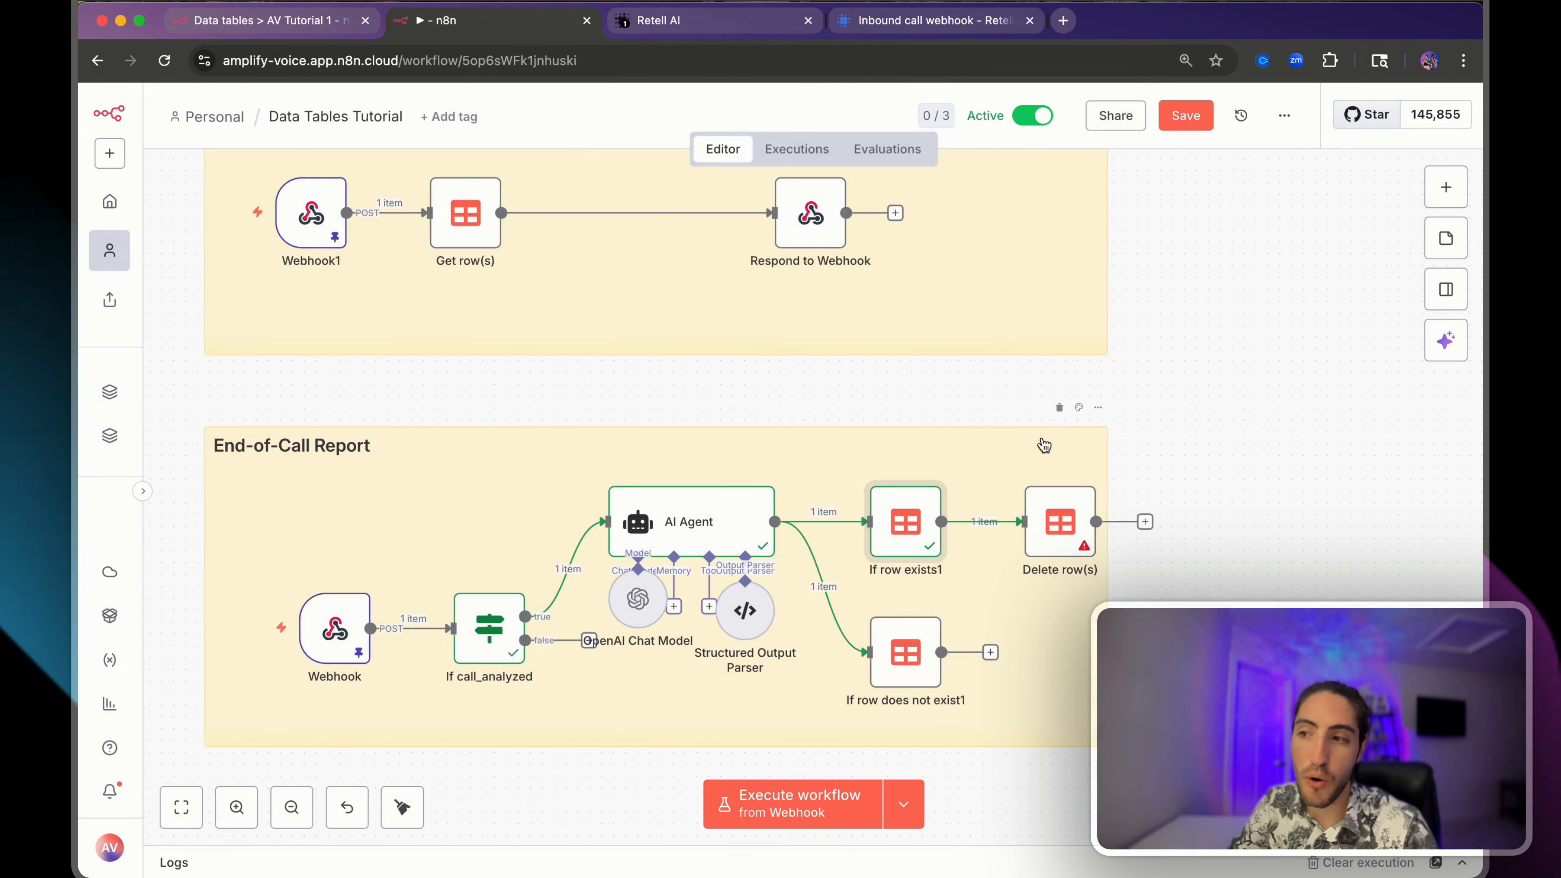
{"action": "scroll", "coordinate": [975, 503], "scroll_direction": "up", "scroll_amount": 3}
{"action": "scroll", "coordinate": [975, 503], "scroll_direction": "right", "scroll_amount": 2}
{"action": "mouse_move", "coordinate": [795, 675]}
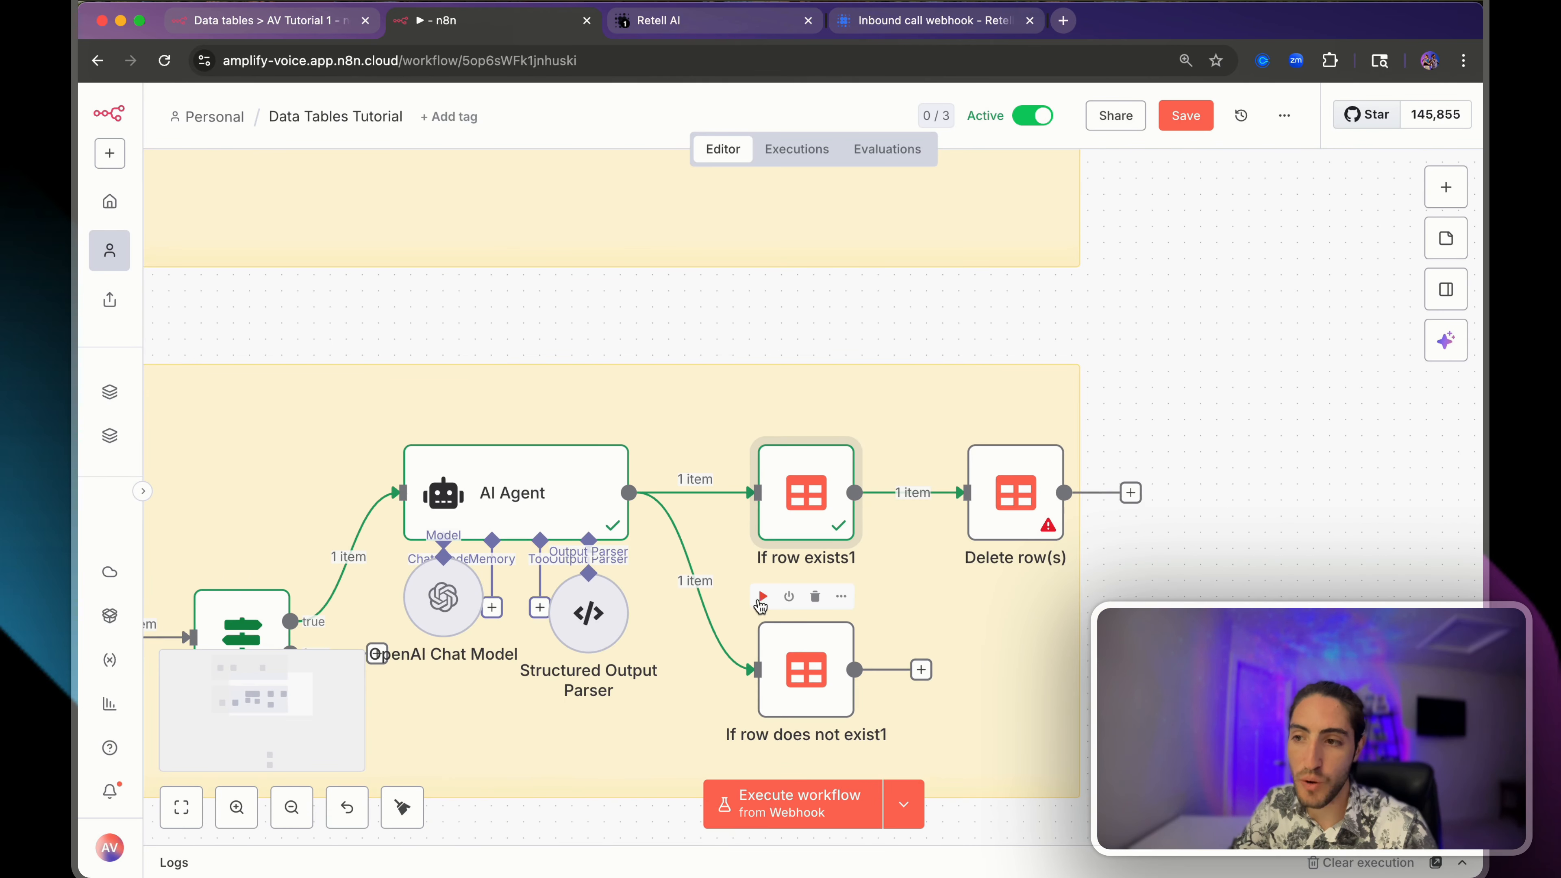
{"action": "left_click", "coordinate": [763, 599]}
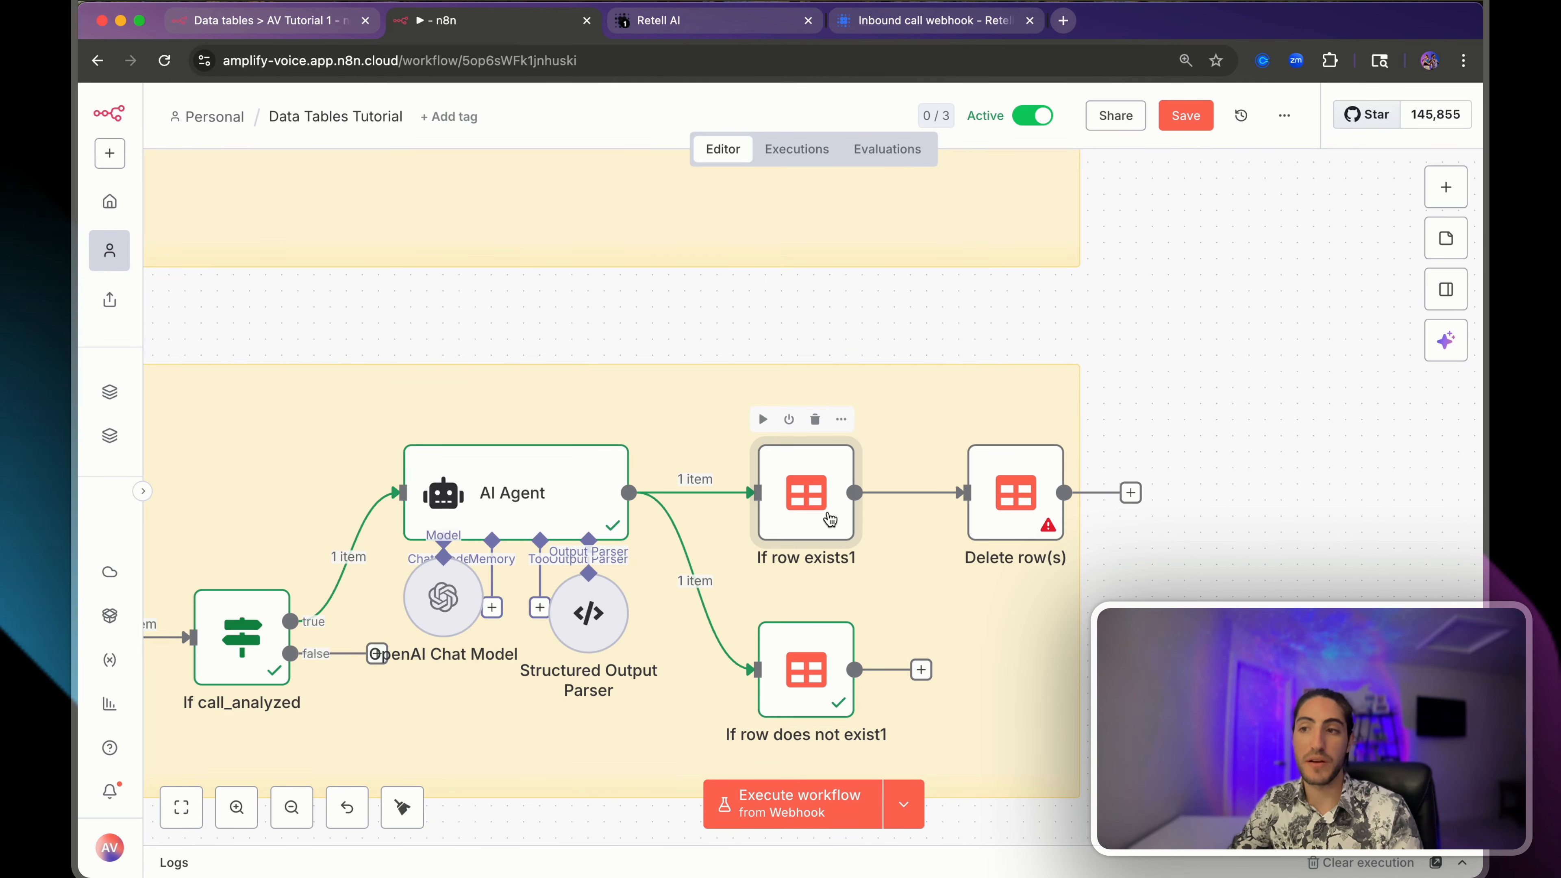
{"action": "left_click", "coordinate": [763, 421]}
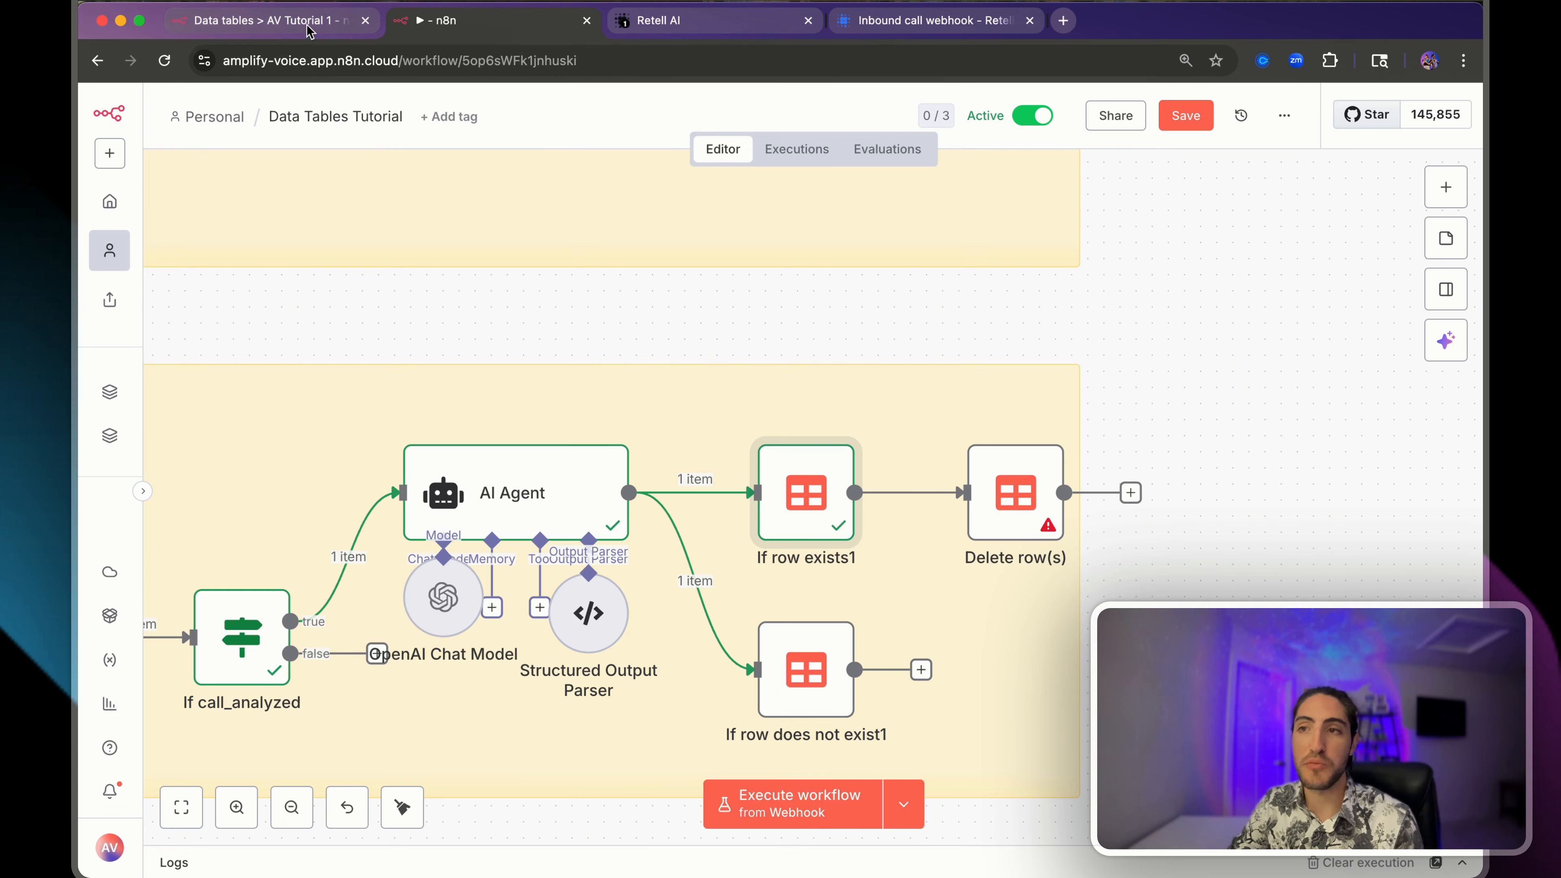
- Glance at the AV Tutorial 1 table, then delete the Delete row(s) node from the workflow
{"action": "key", "text": "ctrl+shift+Tab"}
{"action": "left_click", "coordinate": [468, 22]}
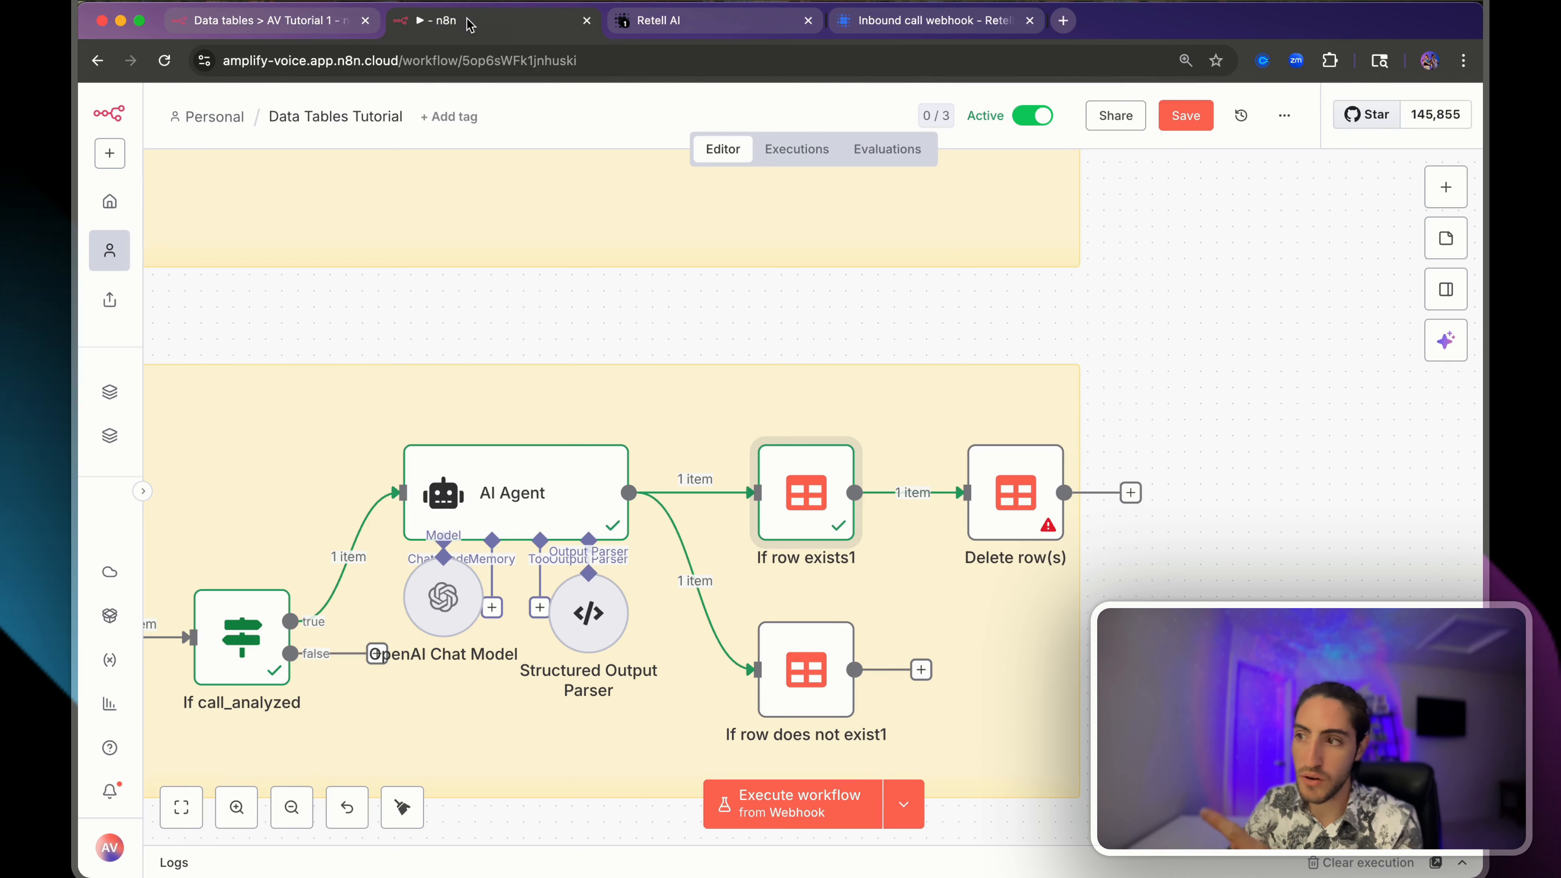
{"action": "double_click", "coordinate": [987, 487]}
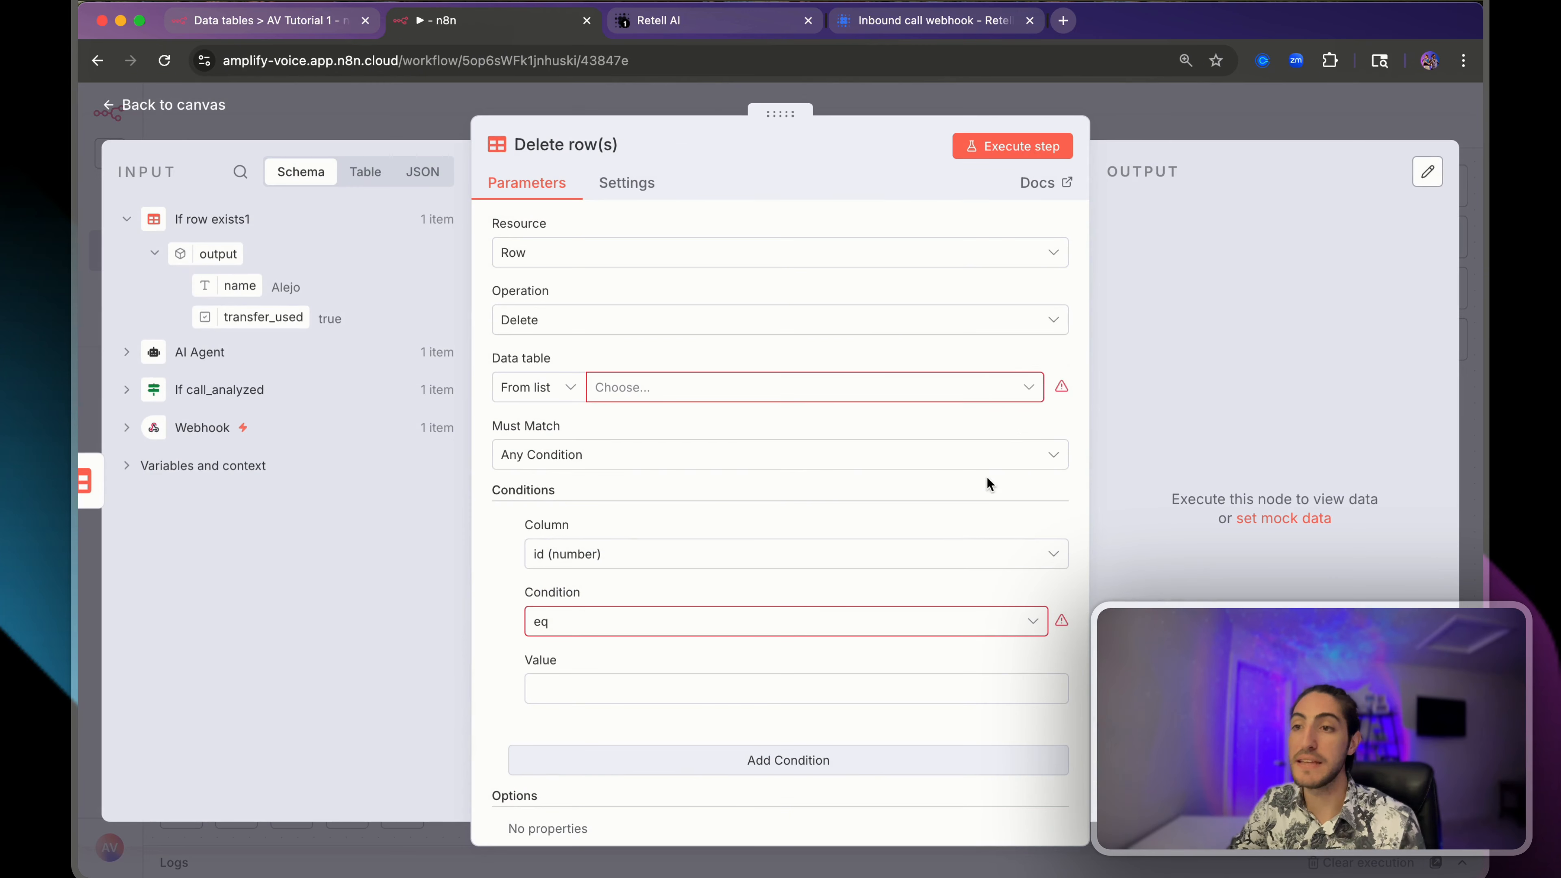
{"action": "left_click", "coordinate": [1152, 129]}
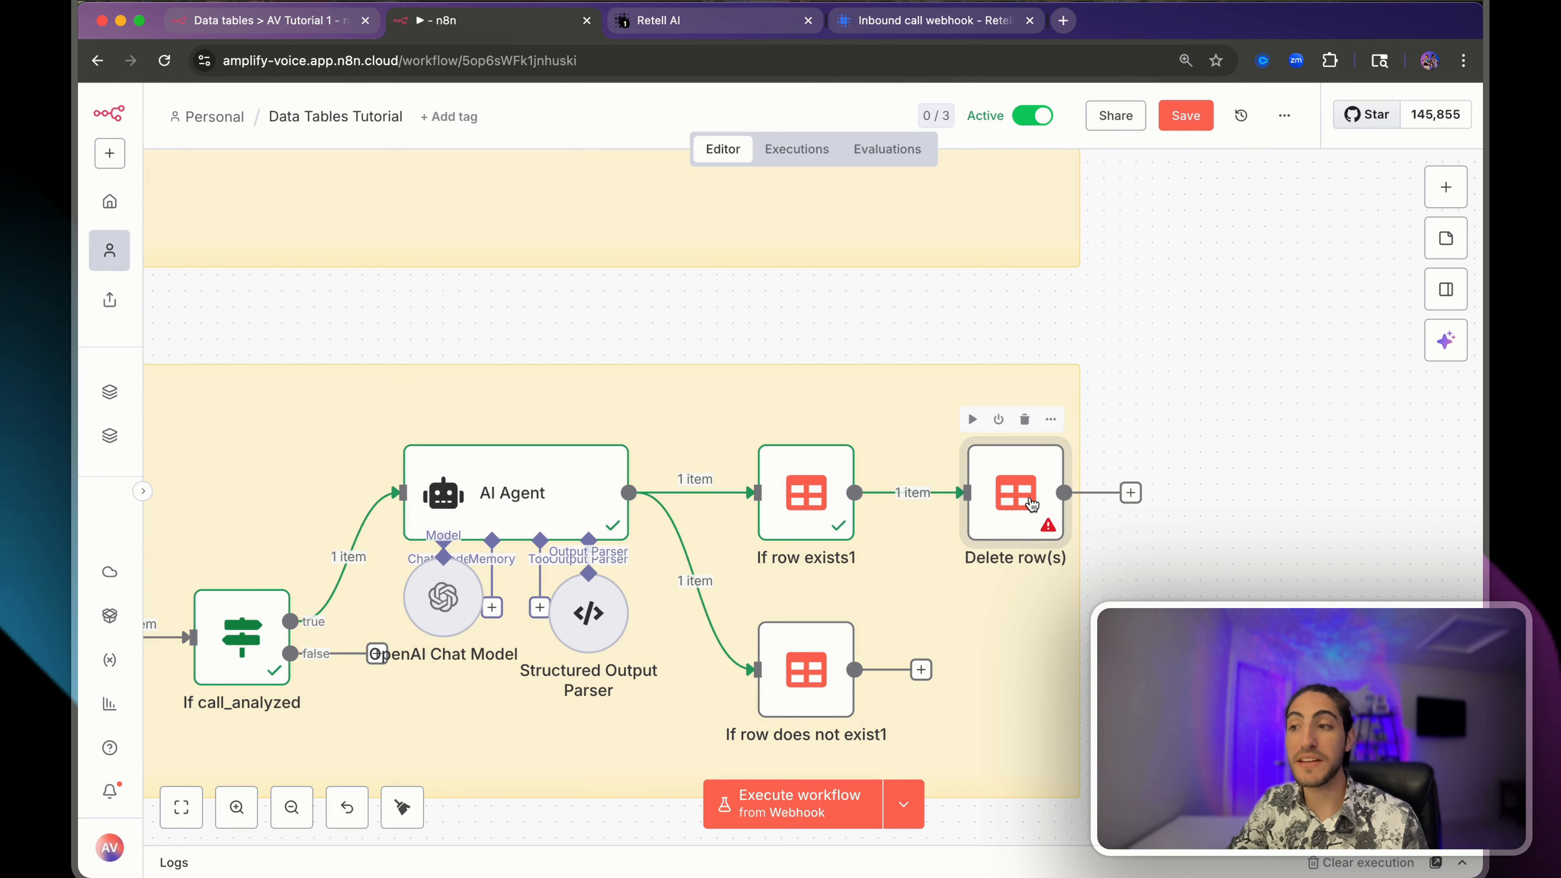
{"action": "key", "text": "Delete"}
- Add a Data table Get row(s) node after If row exists1, using the AV Tutorial 1 table
{"action": "left_click", "coordinate": [955, 493]}
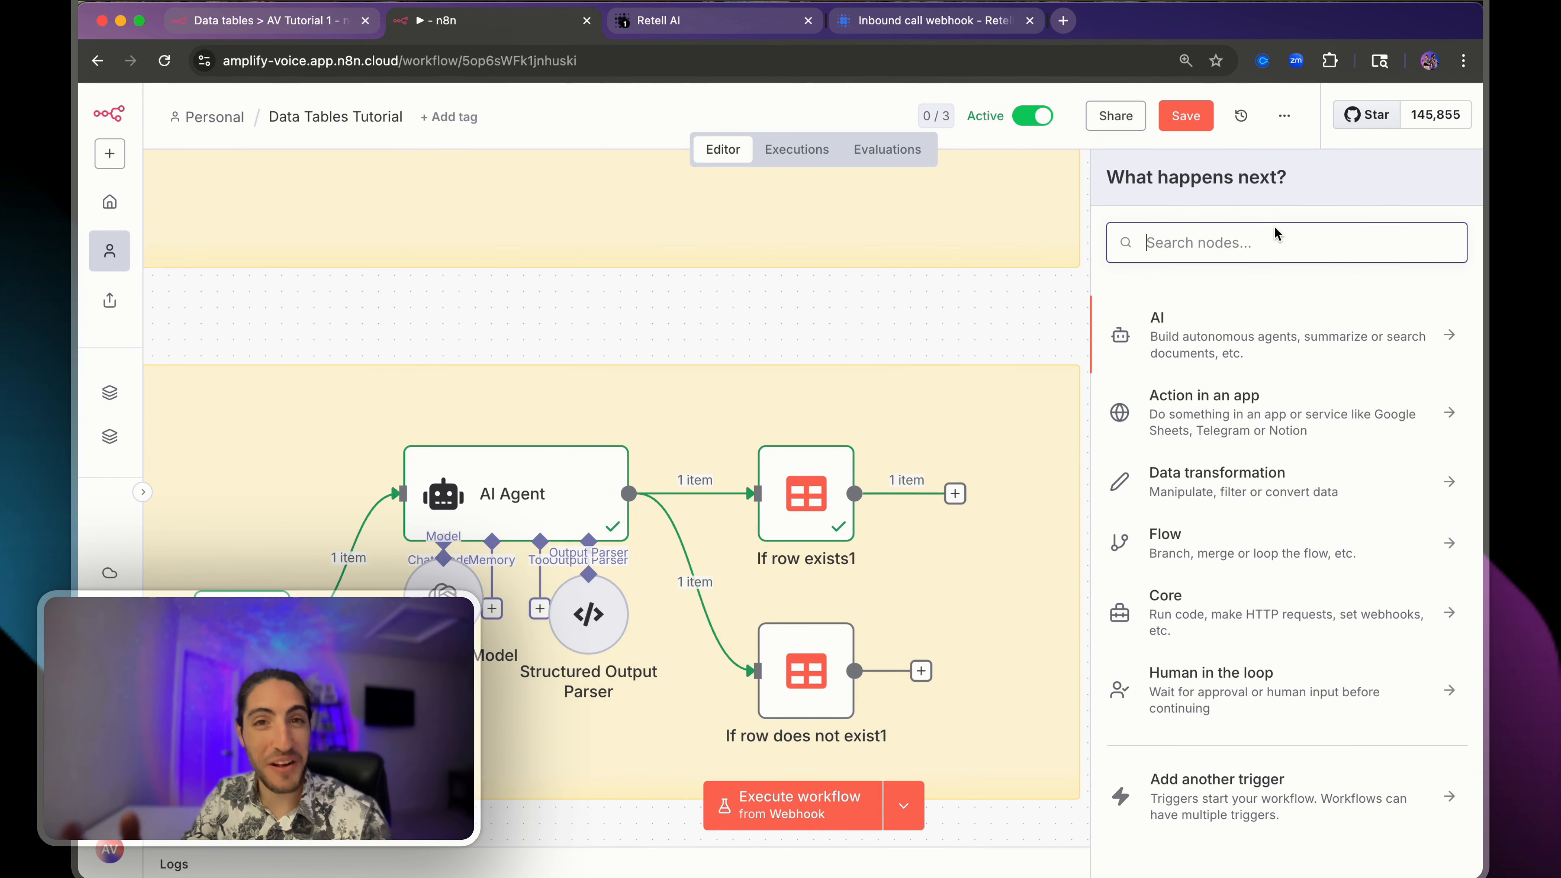
{"action": "type", "text": "dt"}
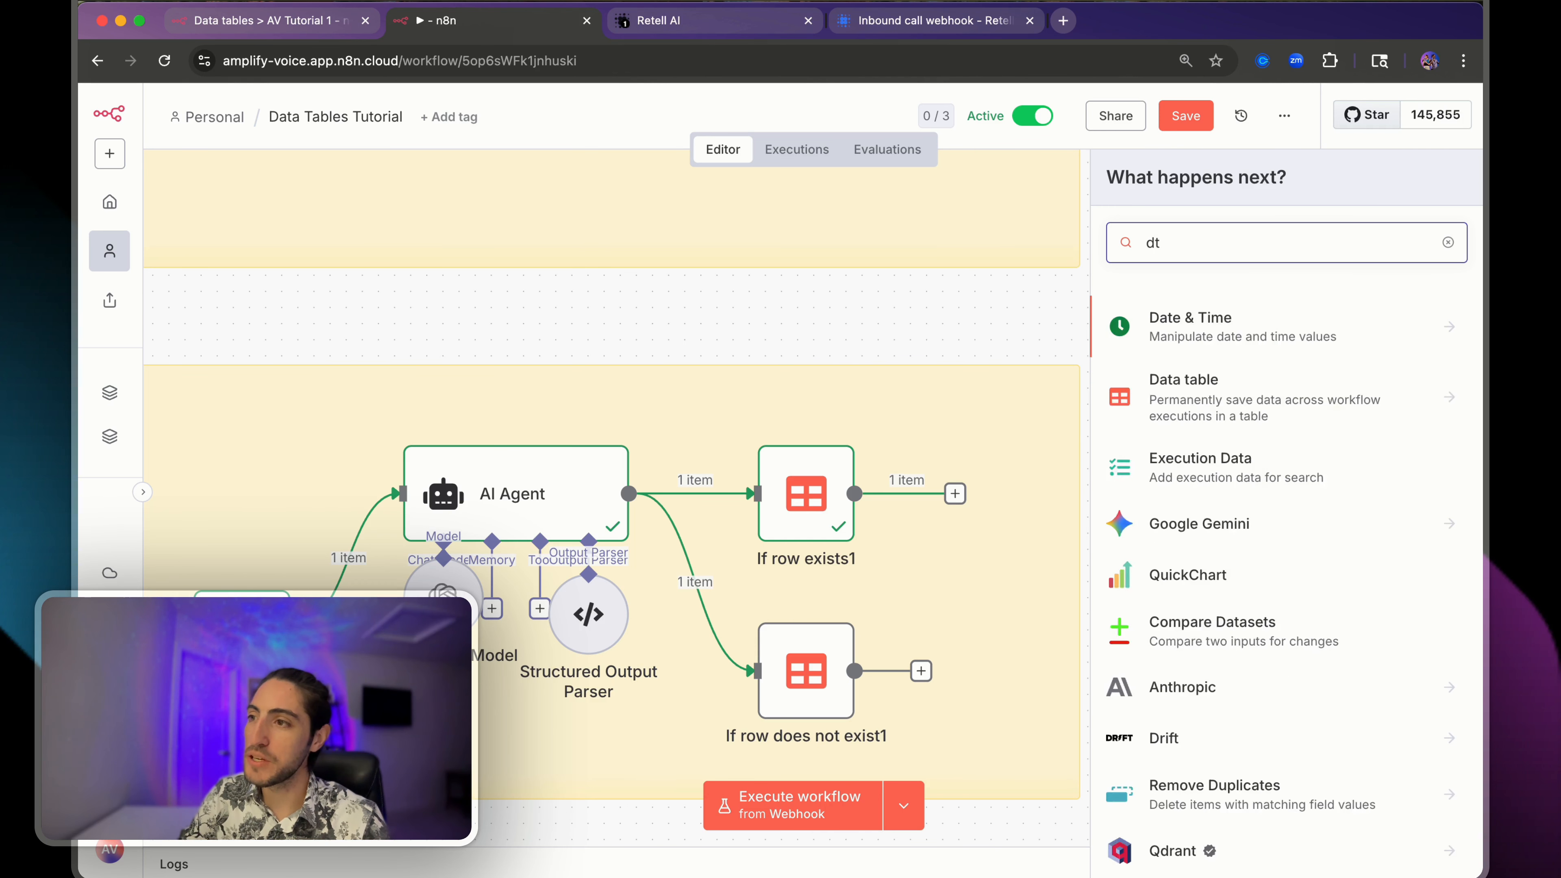
{"action": "key", "text": "BackSpace"}
{"action": "type", "text": "ata"}
{"action": "left_click", "coordinate": [1220, 332]}
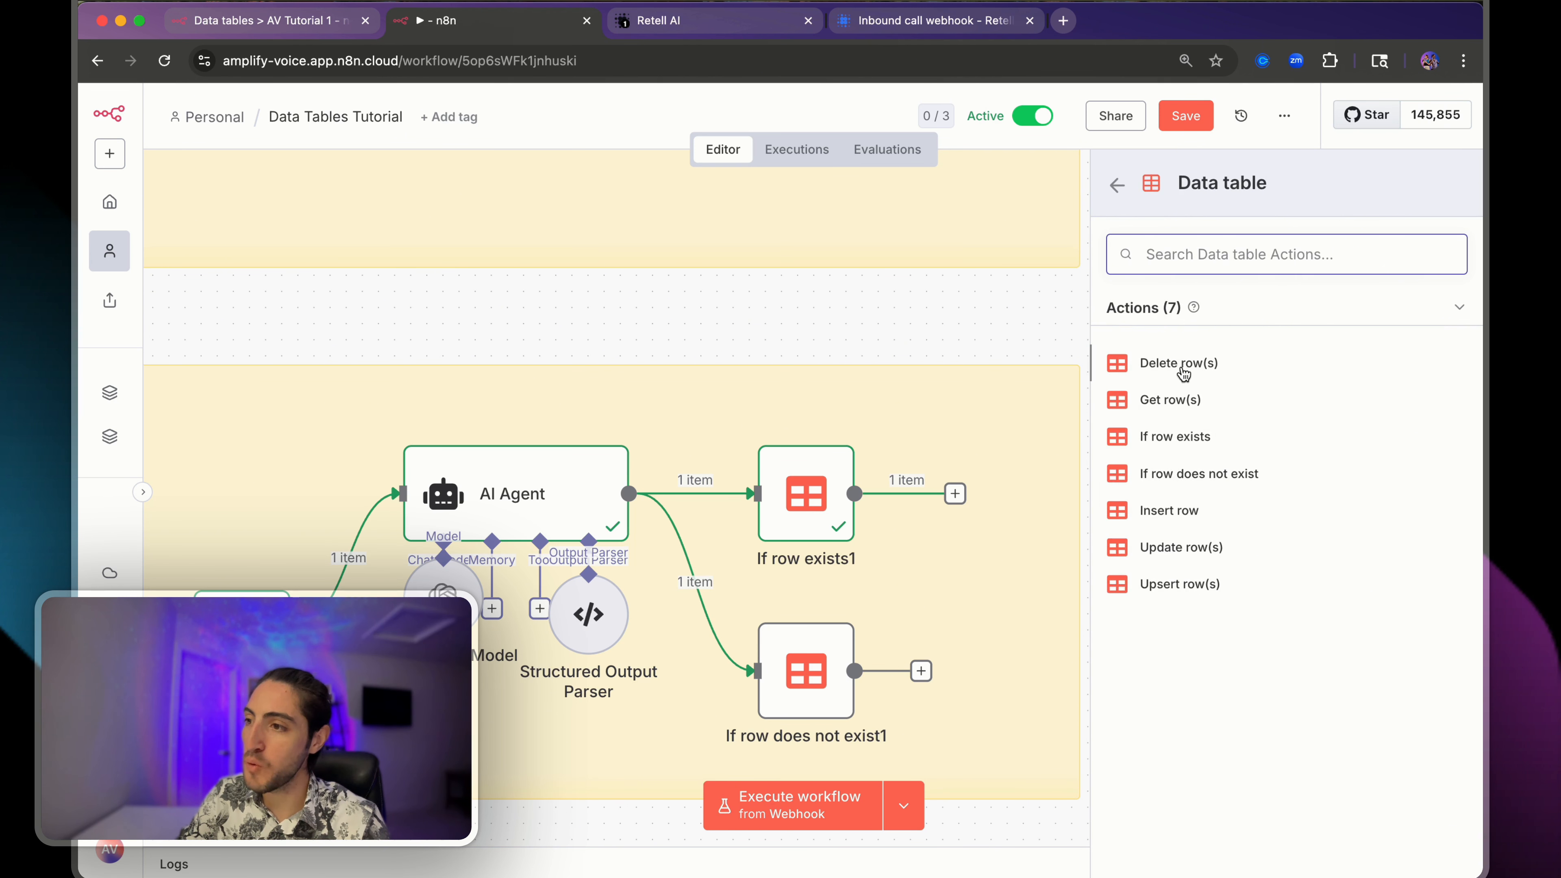
{"action": "left_click", "coordinate": [1170, 401]}
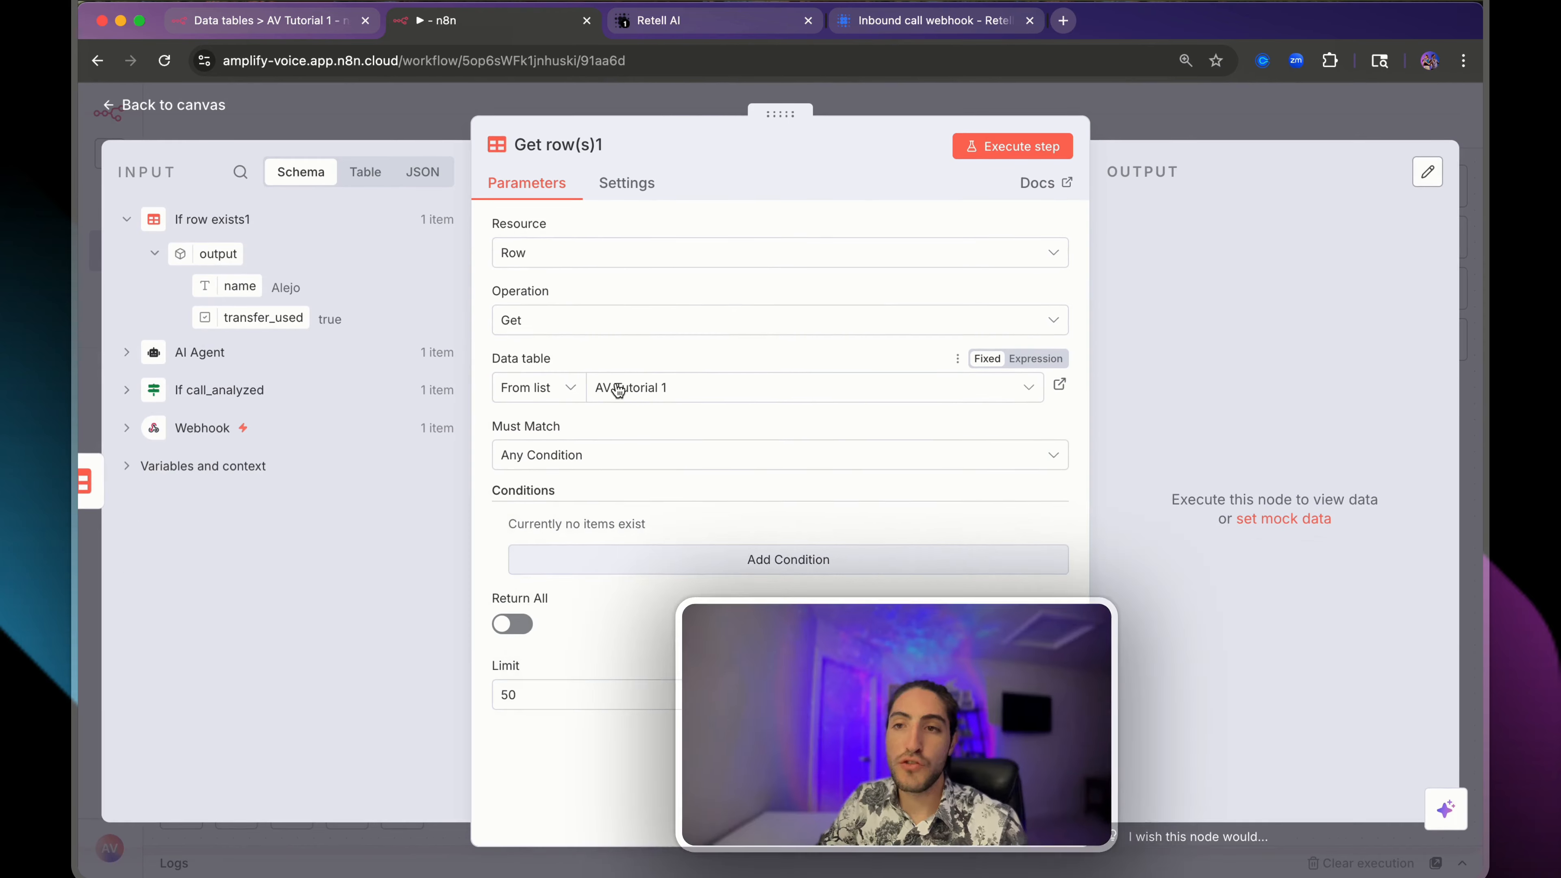
{"action": "left_click", "coordinate": [618, 391]}
{"action": "left_click", "coordinate": [593, 505]}
- Match phone_number to the webhook's from_number, enable Return All, and test the step
{"action": "left_click", "coordinate": [550, 560]}
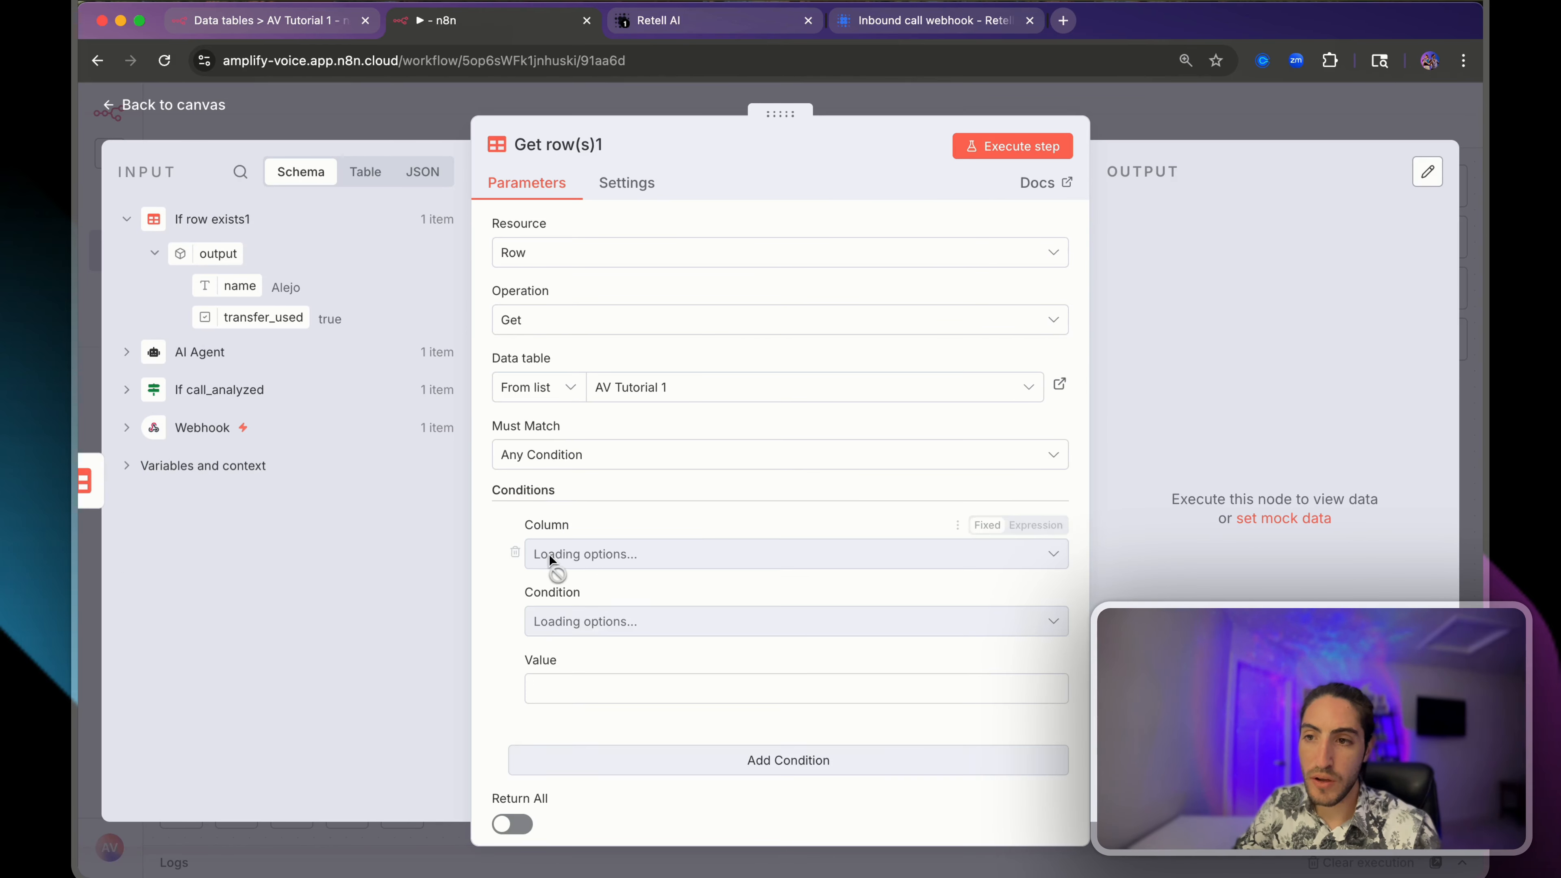
{"action": "left_click", "coordinate": [549, 556]}
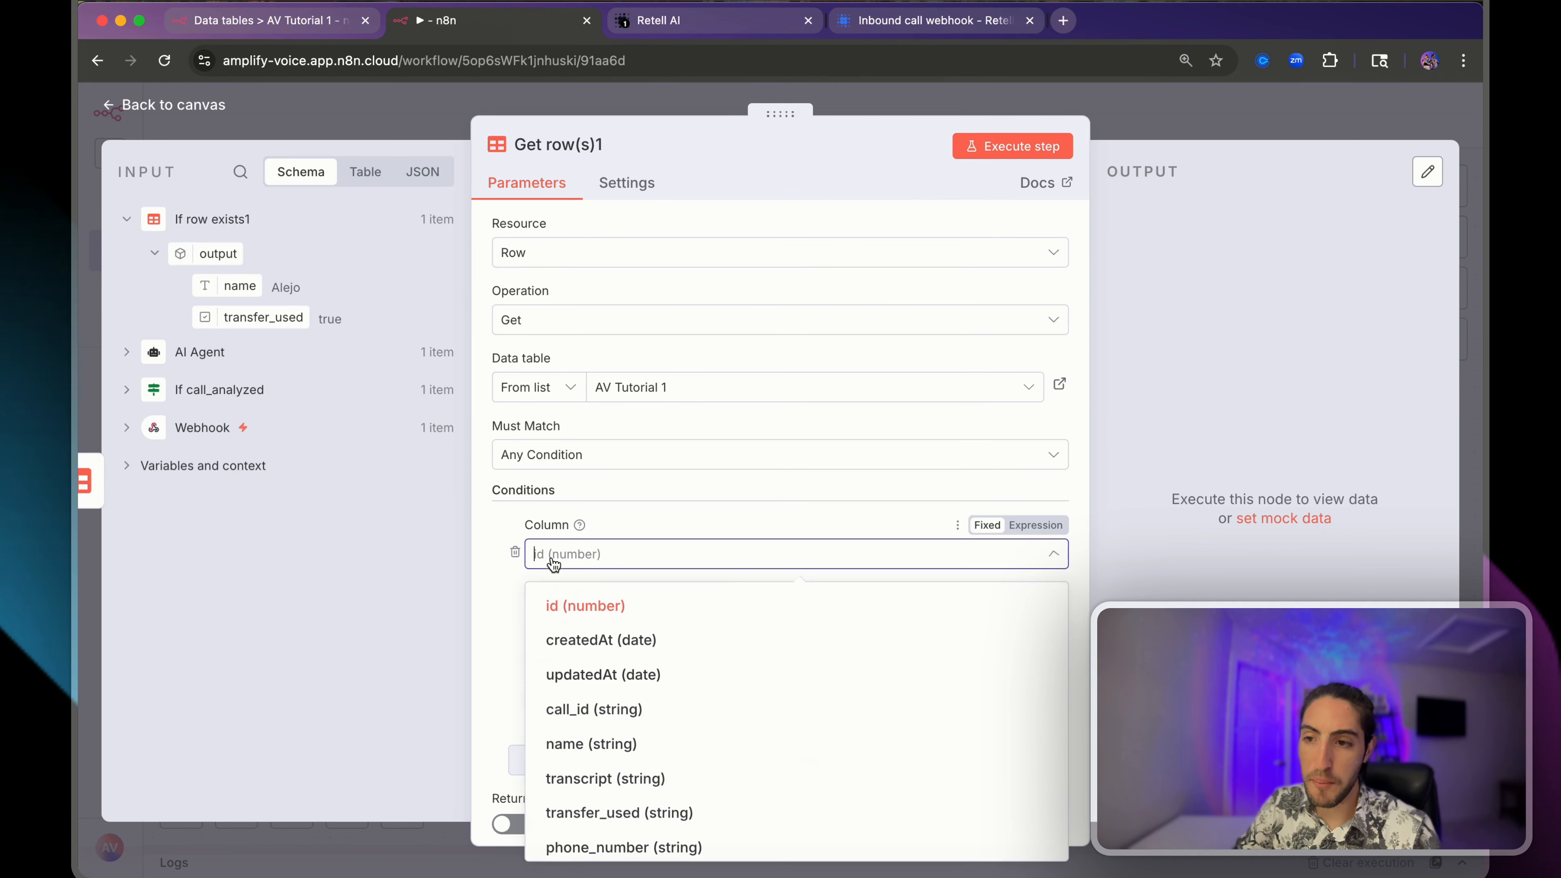
{"action": "left_click", "coordinate": [605, 847]}
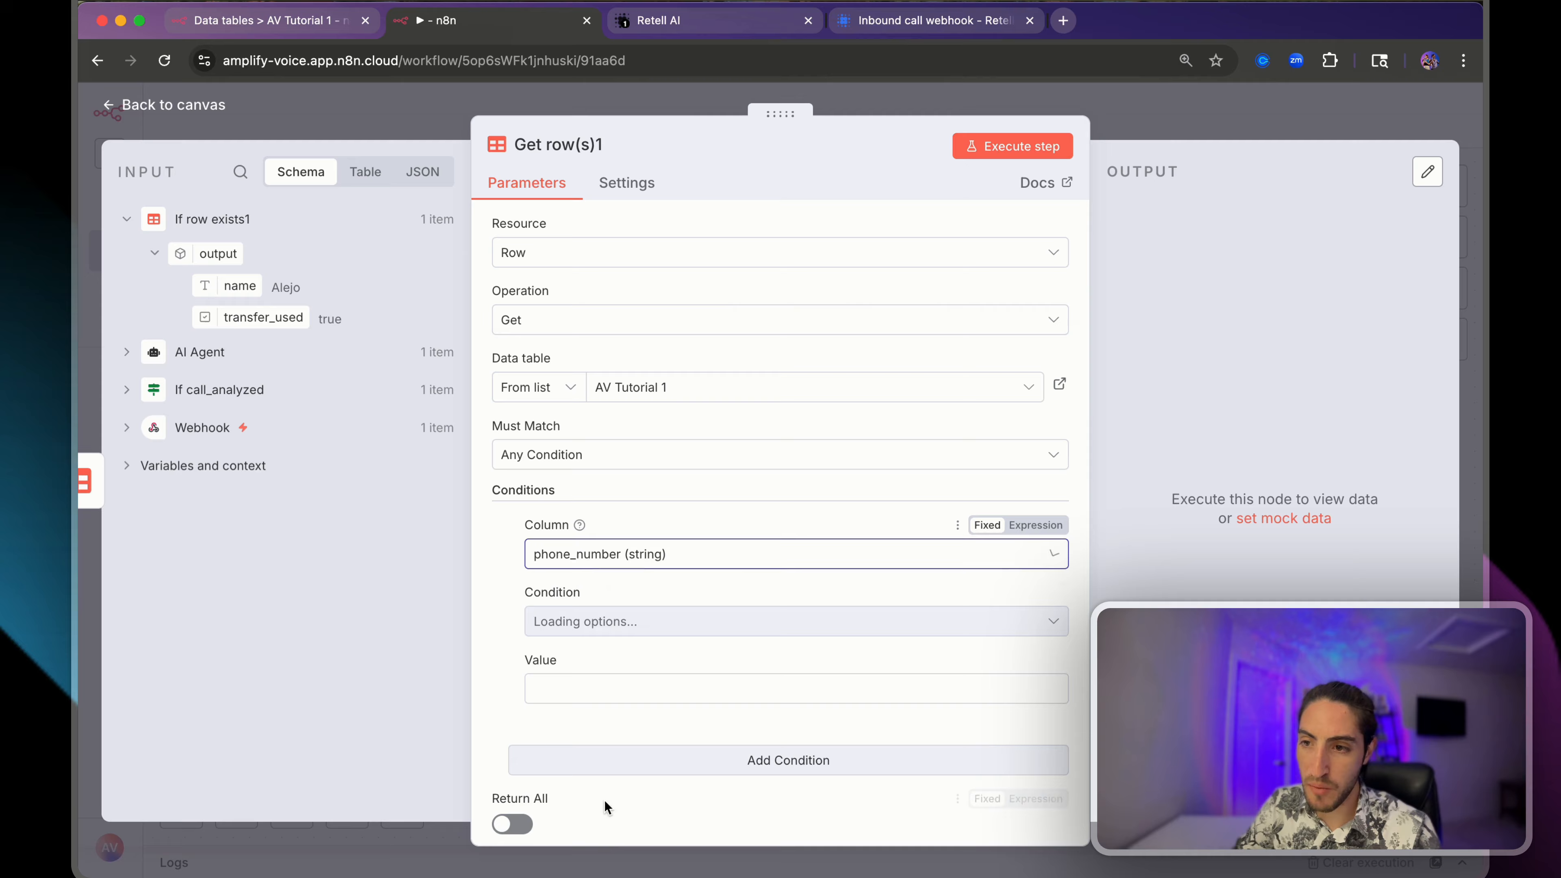
{"action": "left_click", "coordinate": [161, 427]}
{"action": "left_click", "coordinate": [240, 171]}
{"action": "type", "text": "from_"}
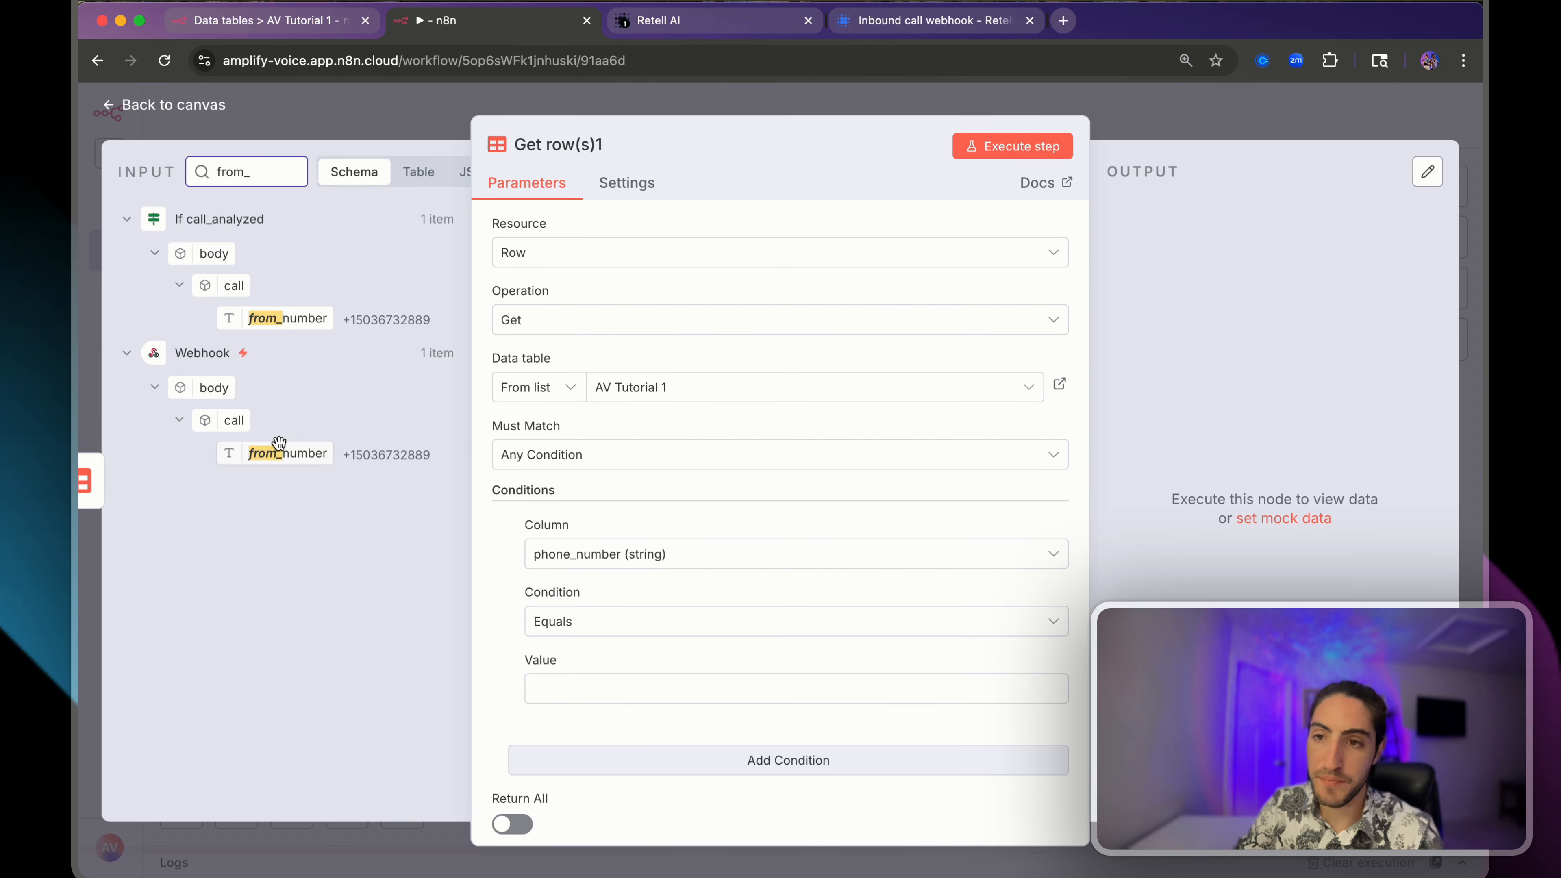
{"action": "left_click_drag", "start_coordinate": [278, 443], "coordinate": [556, 688]}
{"action": "scroll", "coordinate": [665, 644], "scroll_direction": "down", "scroll_amount": 3}
{"action": "left_click", "coordinate": [522, 722]}
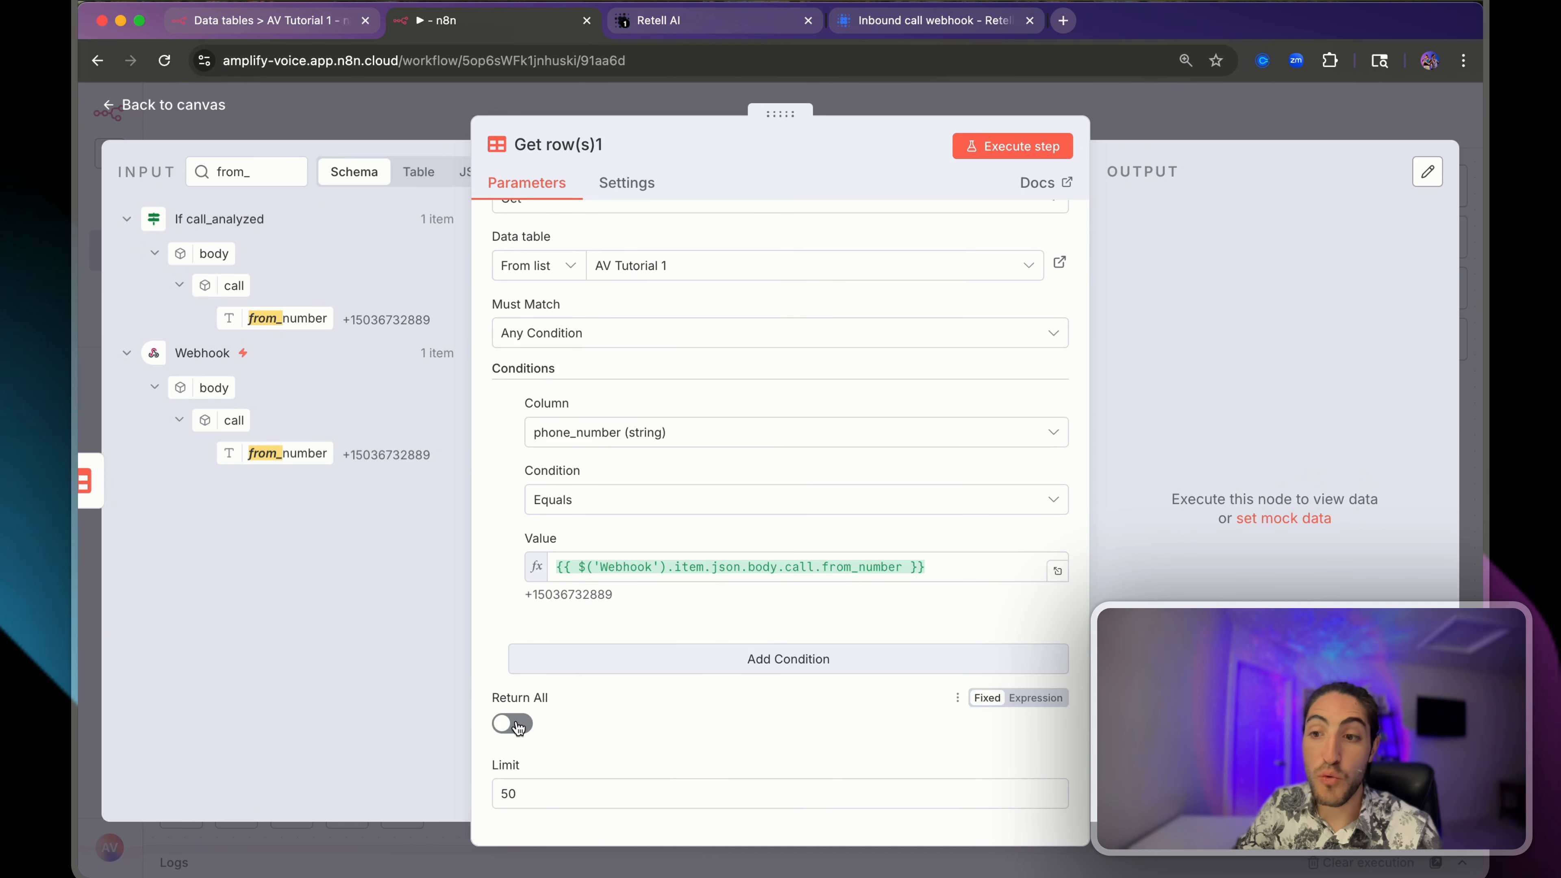
{"action": "left_click", "coordinate": [983, 147]}
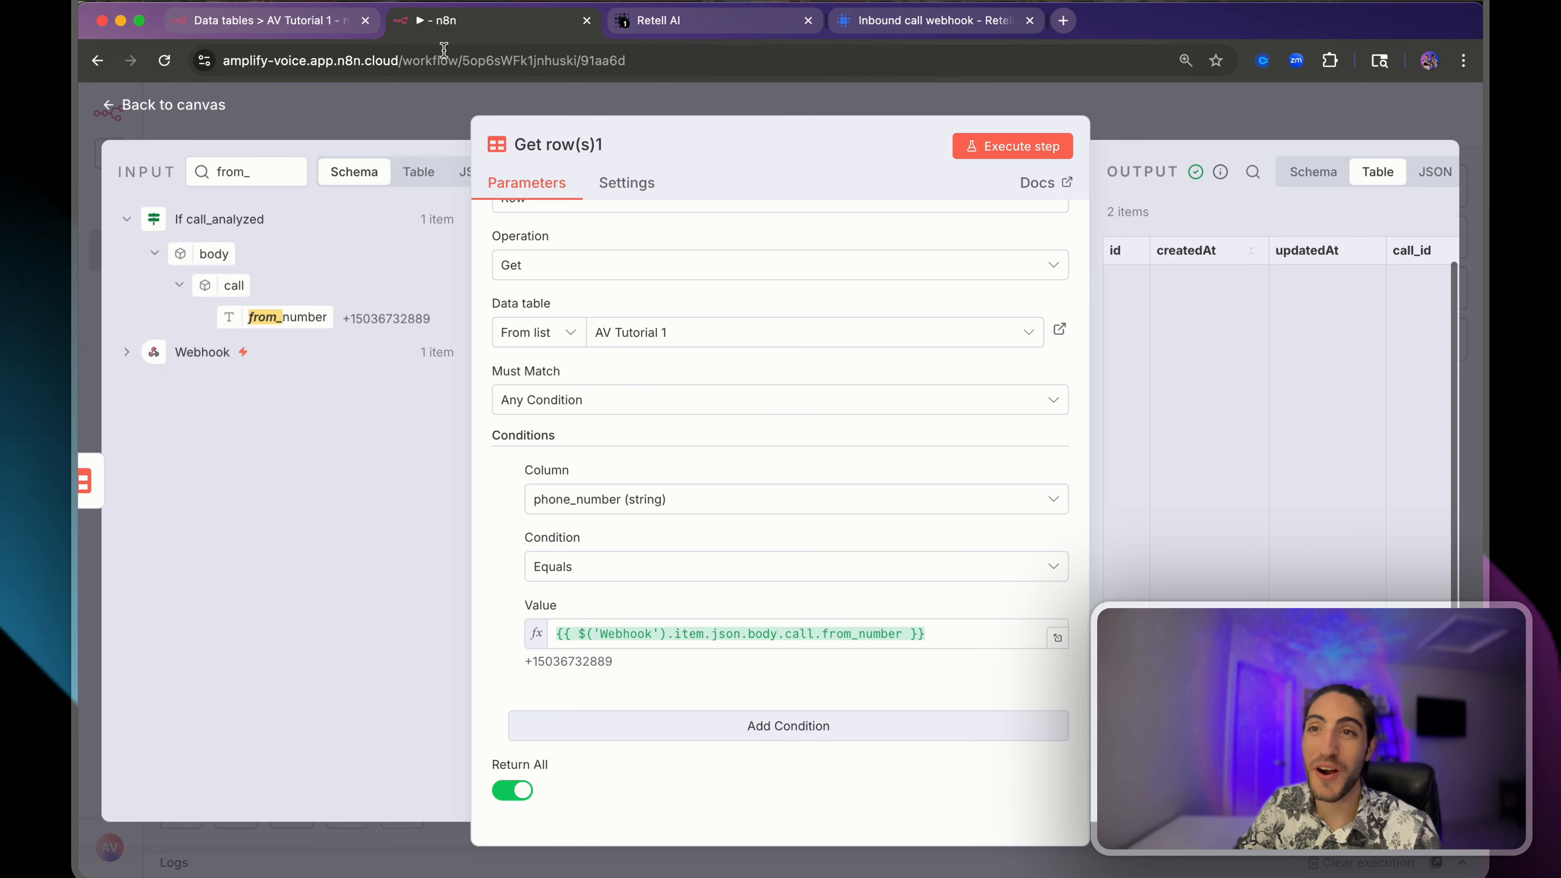
{"action": "left_click", "coordinate": [264, 20]}
- Confirm rows 4 and 5 of AV Tutorial 1 share the same phone number and differ in transcript
{"action": "left_click", "coordinate": [1323, 304]}
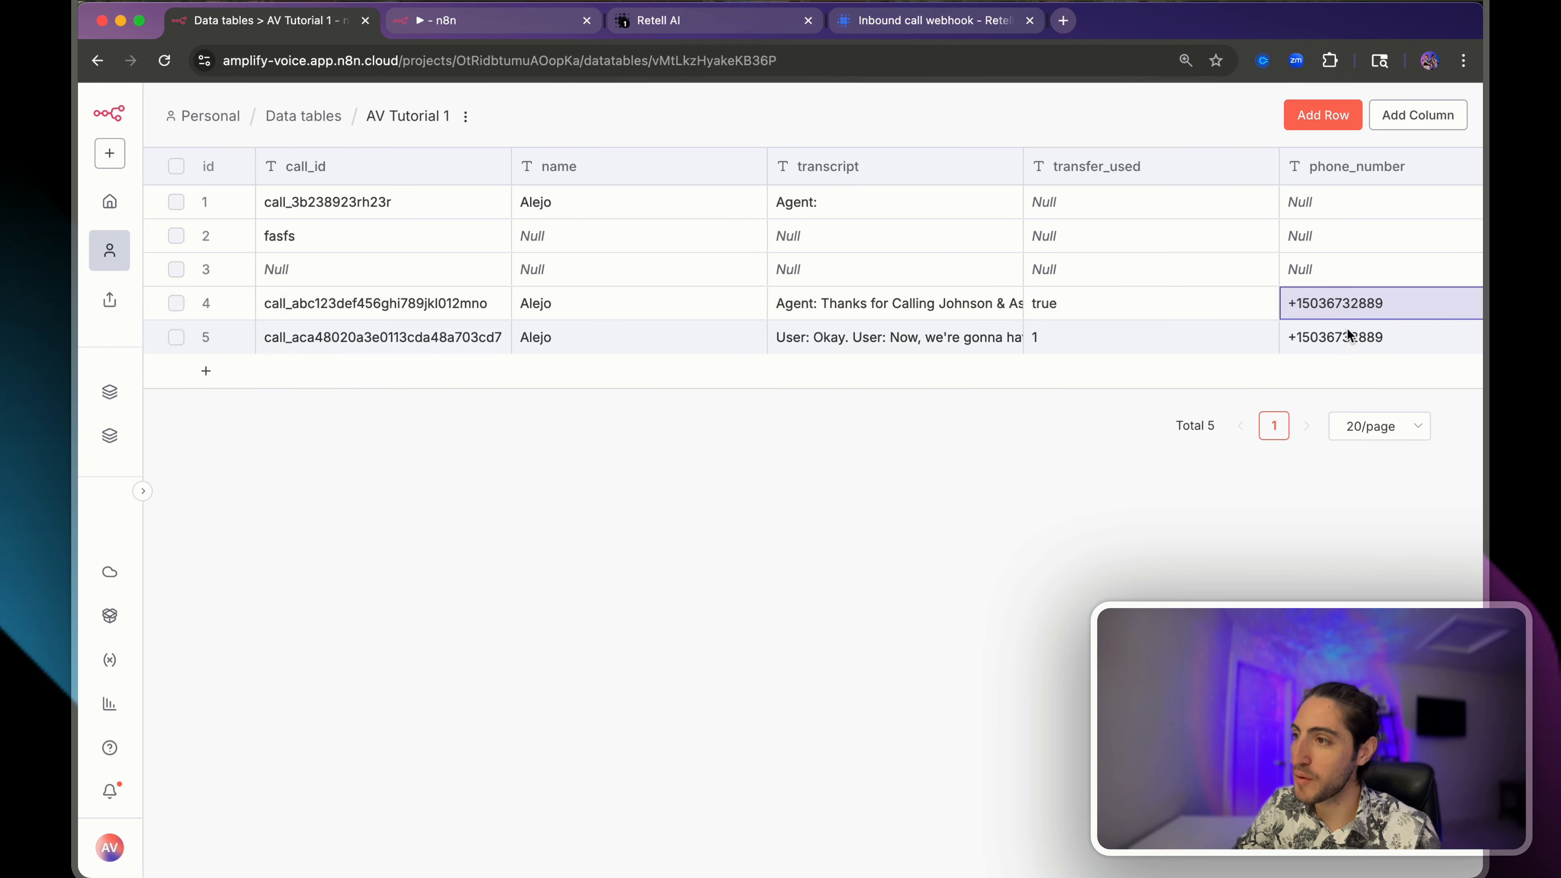
{"action": "left_click", "coordinate": [841, 303]}
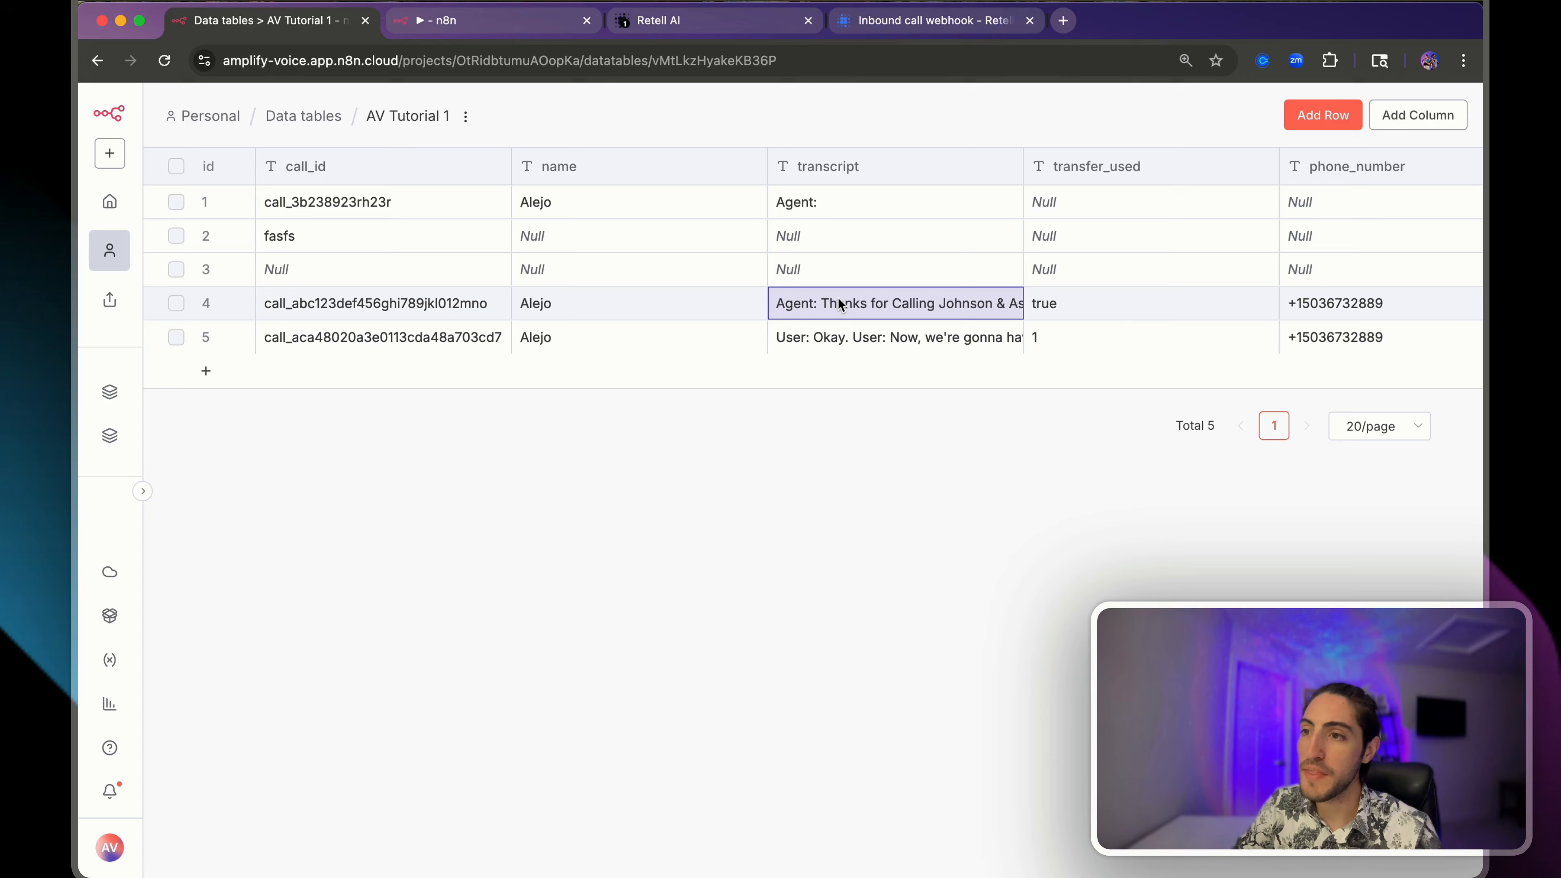
{"action": "left_click", "coordinate": [837, 339]}
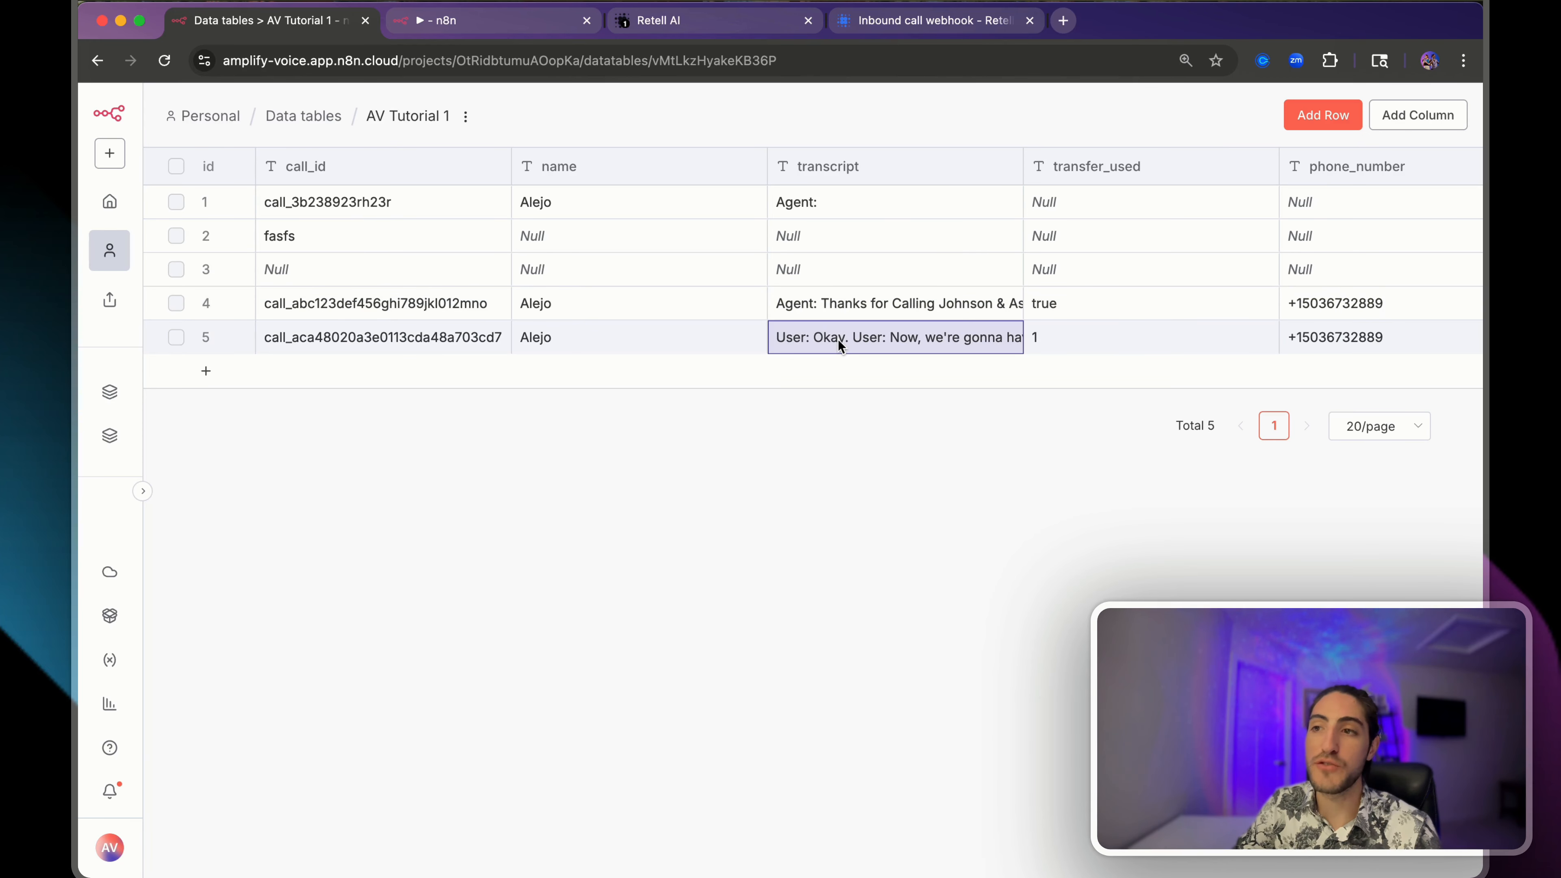
{"action": "left_click", "coordinate": [446, 306]}
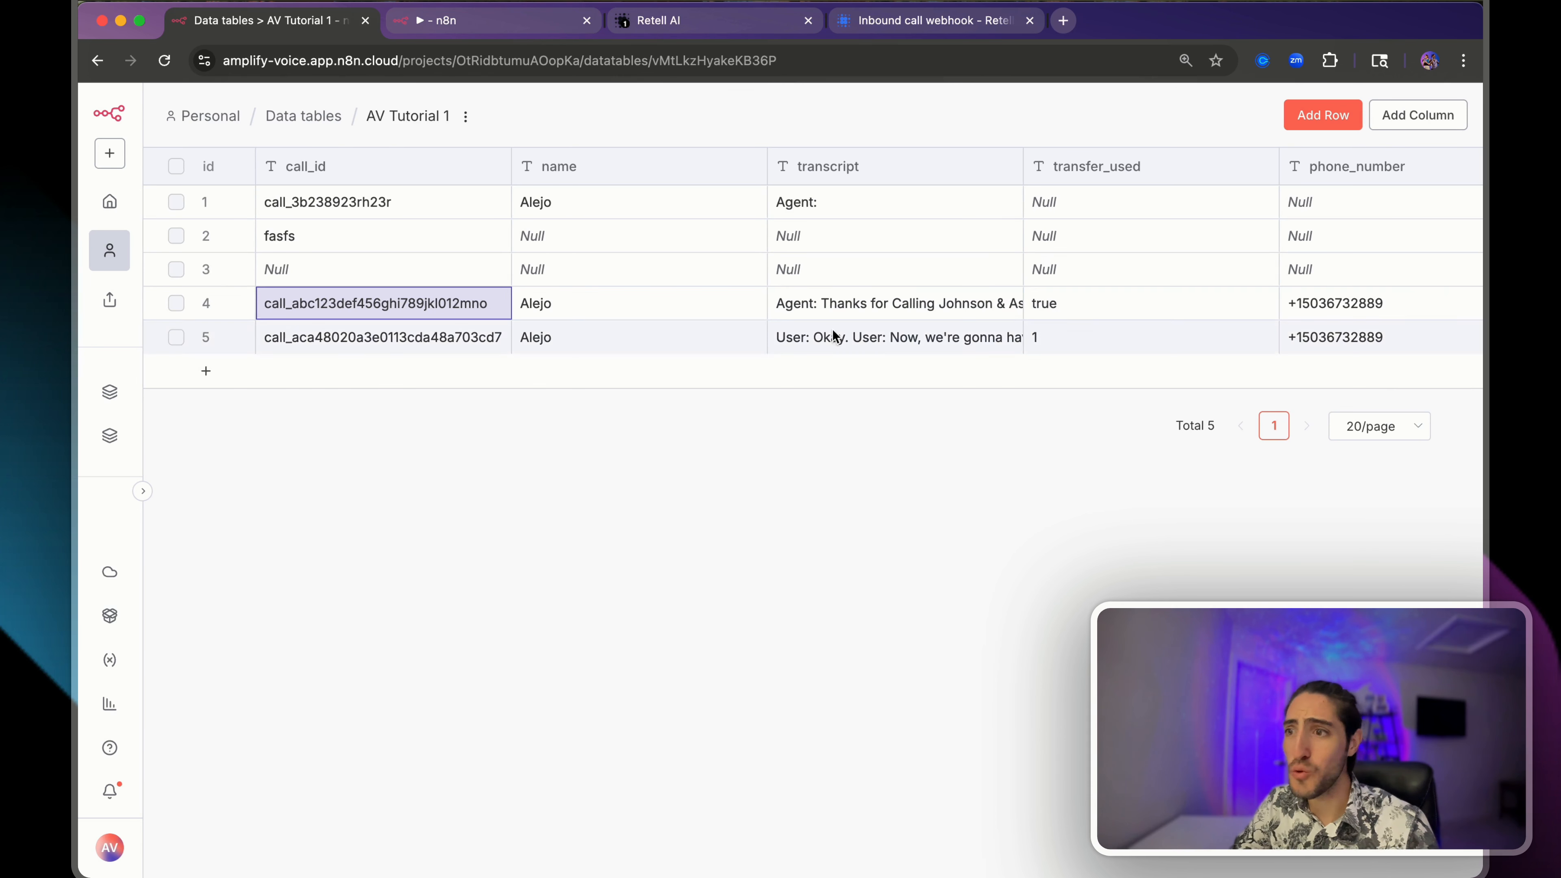
{"action": "scroll", "coordinate": [845, 307], "scroll_direction": "right", "scroll_amount": 10}
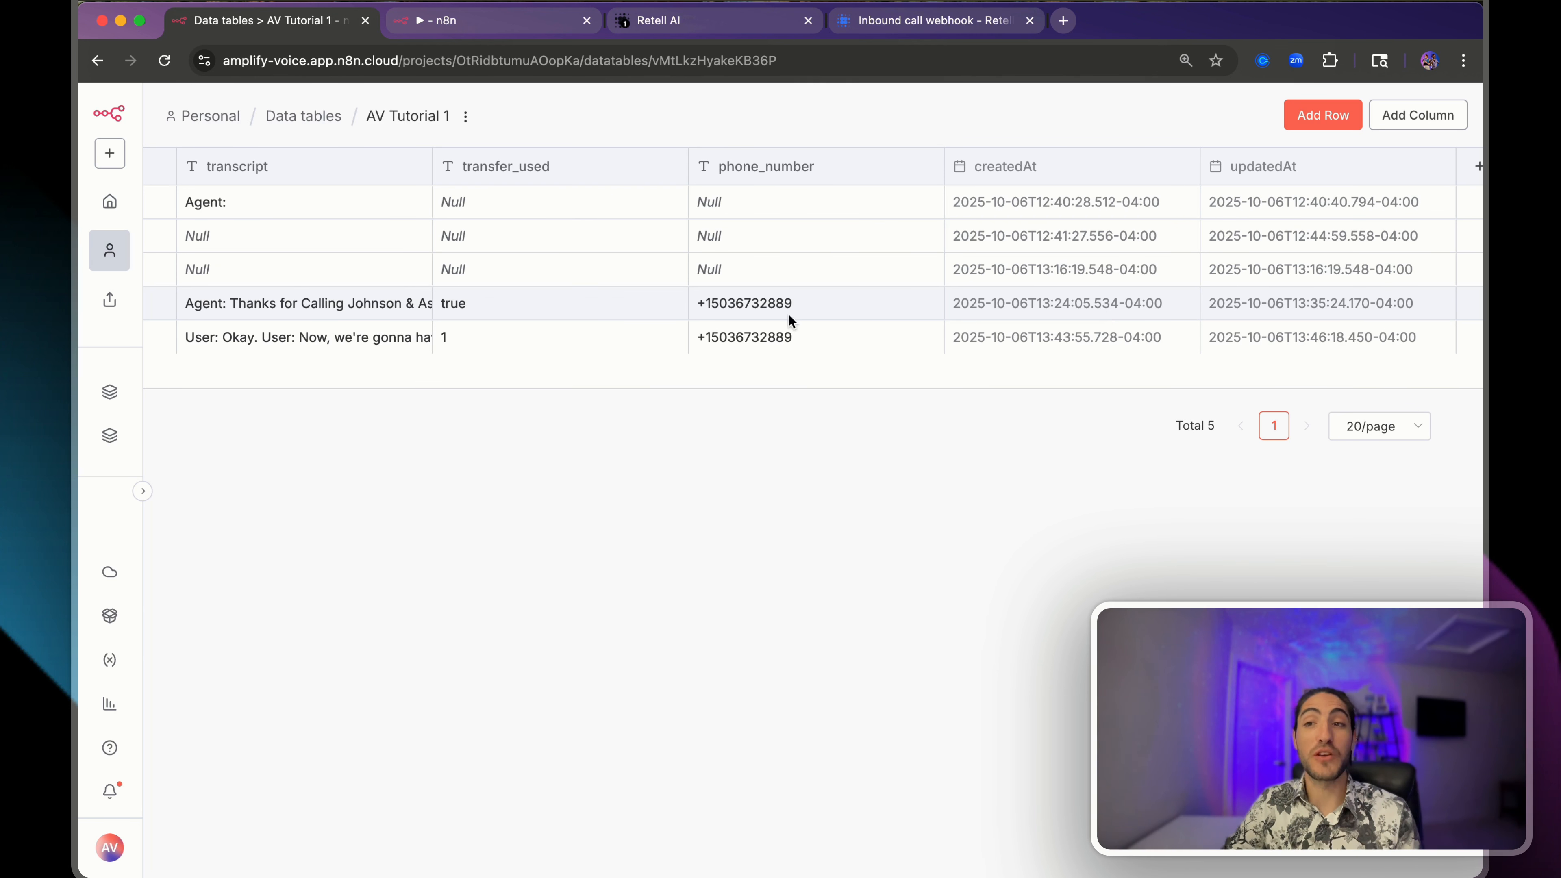
{"action": "scroll", "coordinate": [789, 313], "scroll_direction": "left", "scroll_amount": 10}
{"action": "left_click", "coordinate": [846, 305]}
{"action": "left_click", "coordinate": [843, 333]}
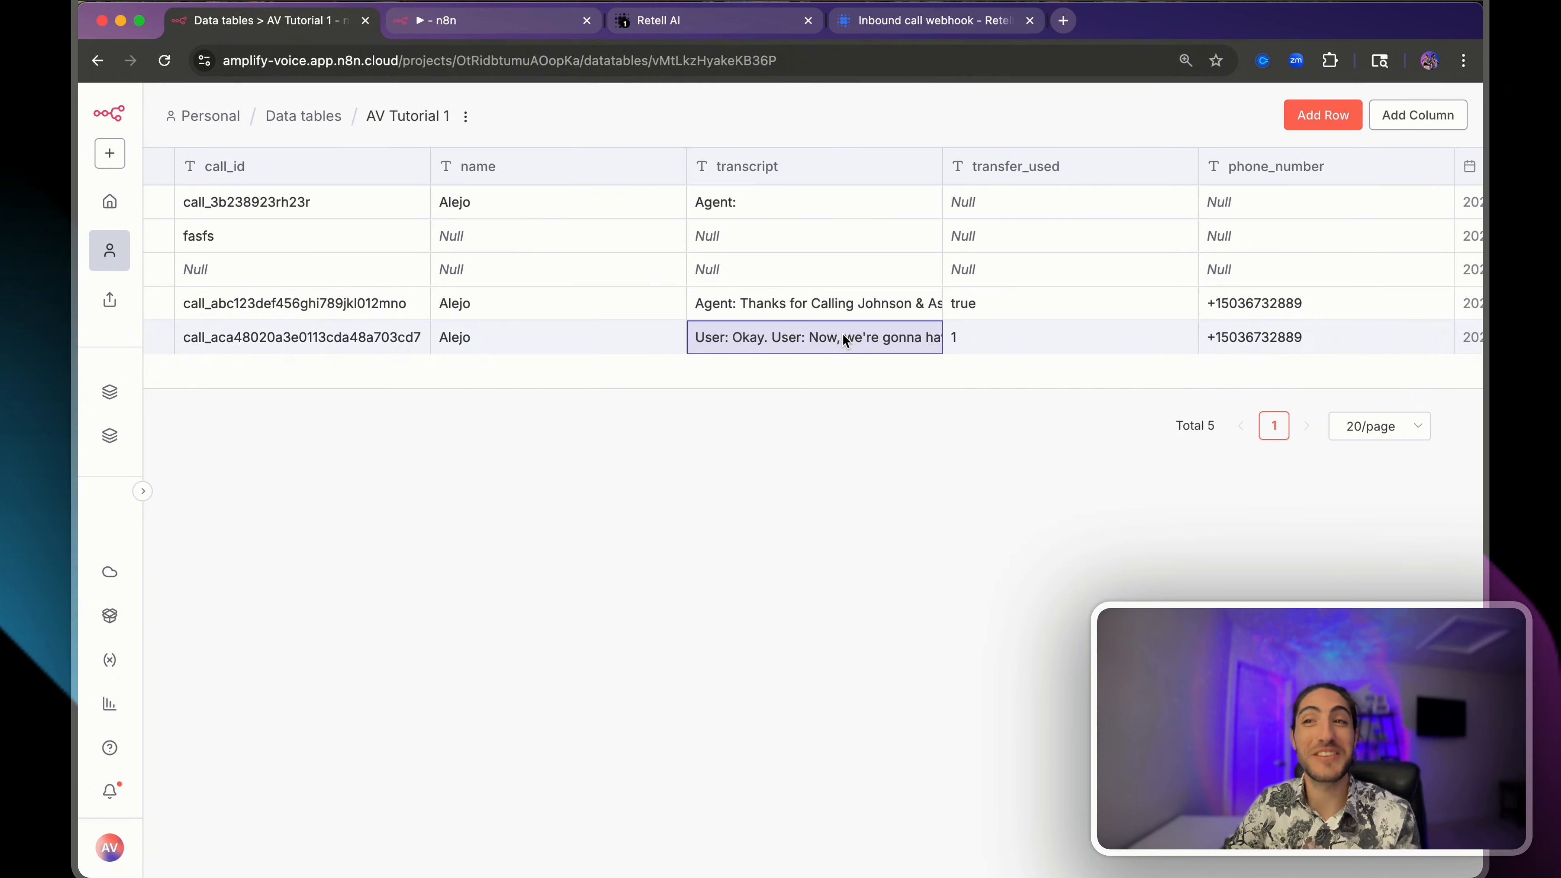
{"action": "left_click", "coordinate": [486, 20]}
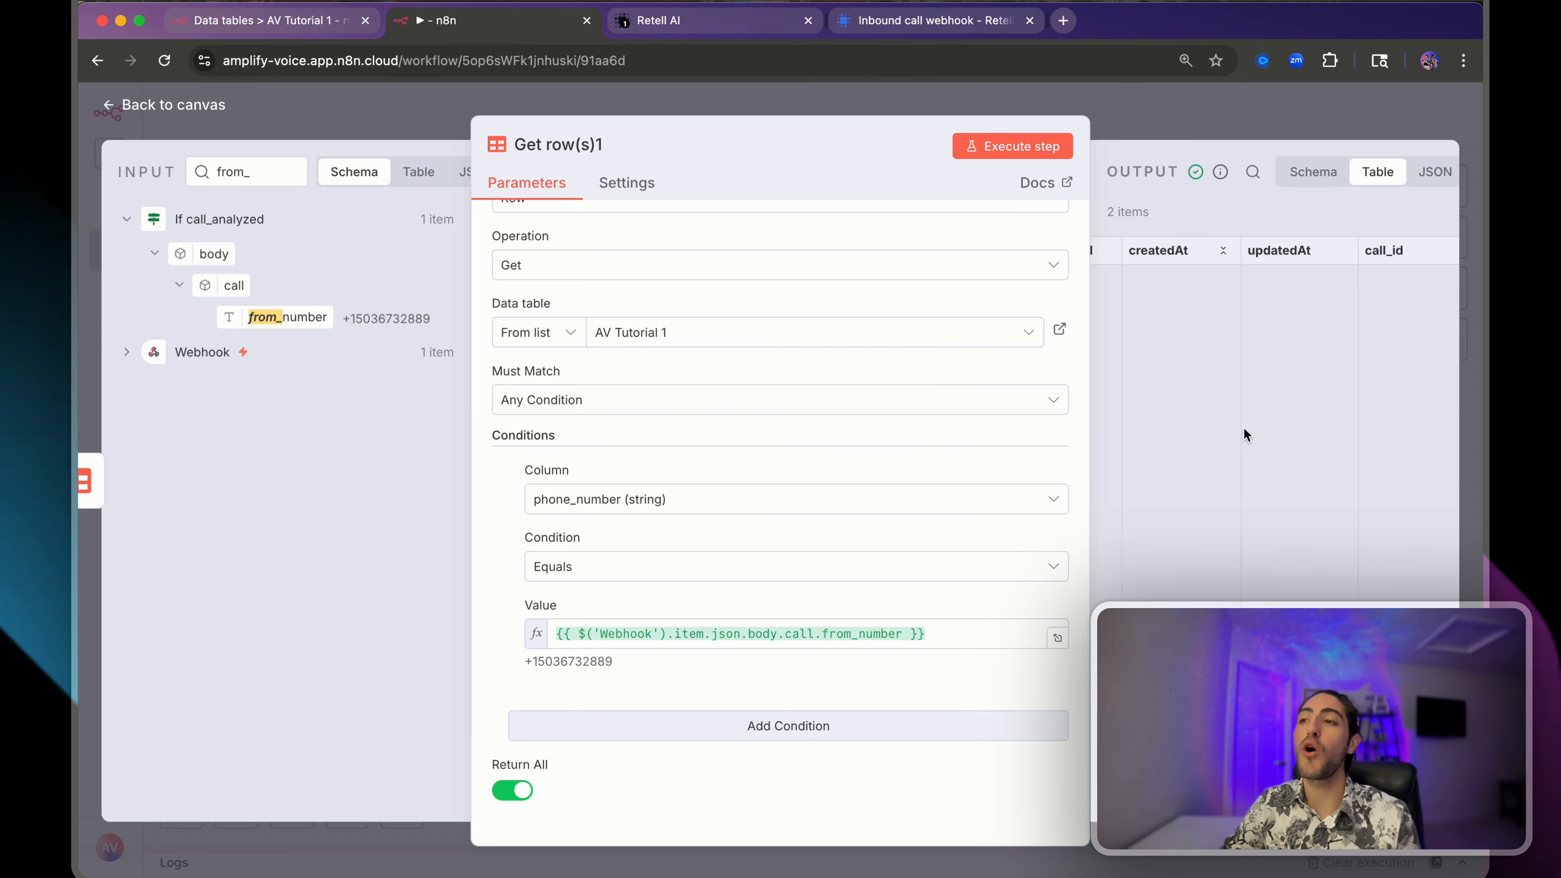
- Close the Get row(s)1 settings and pan the canvas to show both workflow groups
{"action": "scroll", "coordinate": [1244, 427], "scroll_direction": "right", "scroll_amount": 5}
{"action": "left_click", "coordinate": [1191, 118]}
{"action": "scroll", "coordinate": [1022, 469], "scroll_direction": "left", "scroll_amount": 3}
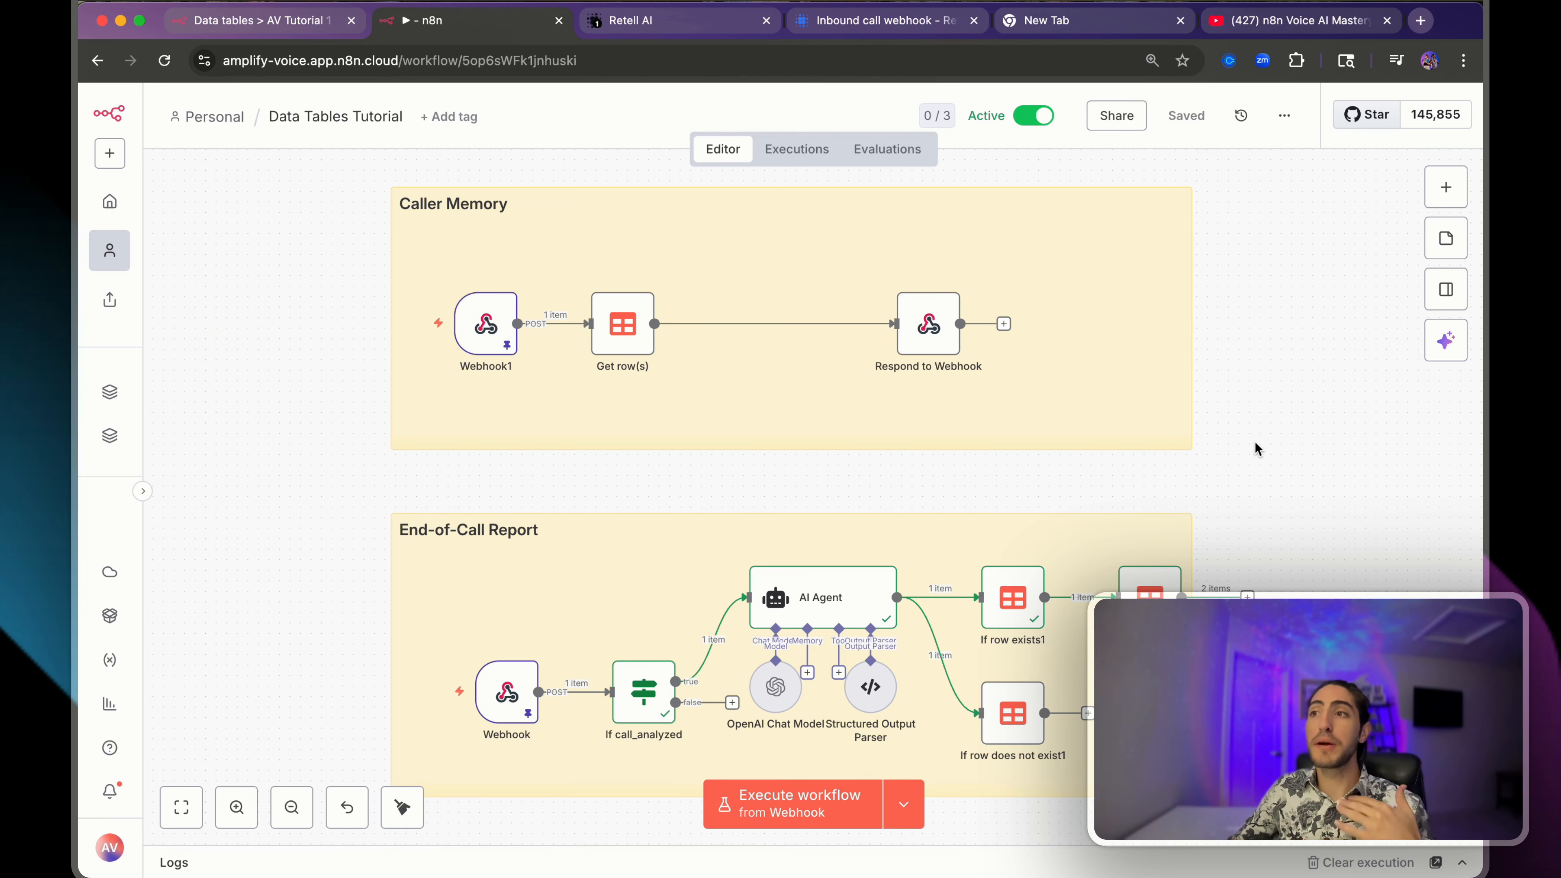
- Select the full web address of the YouTube playlist page
{"action": "left_click", "coordinate": [1280, 25]}
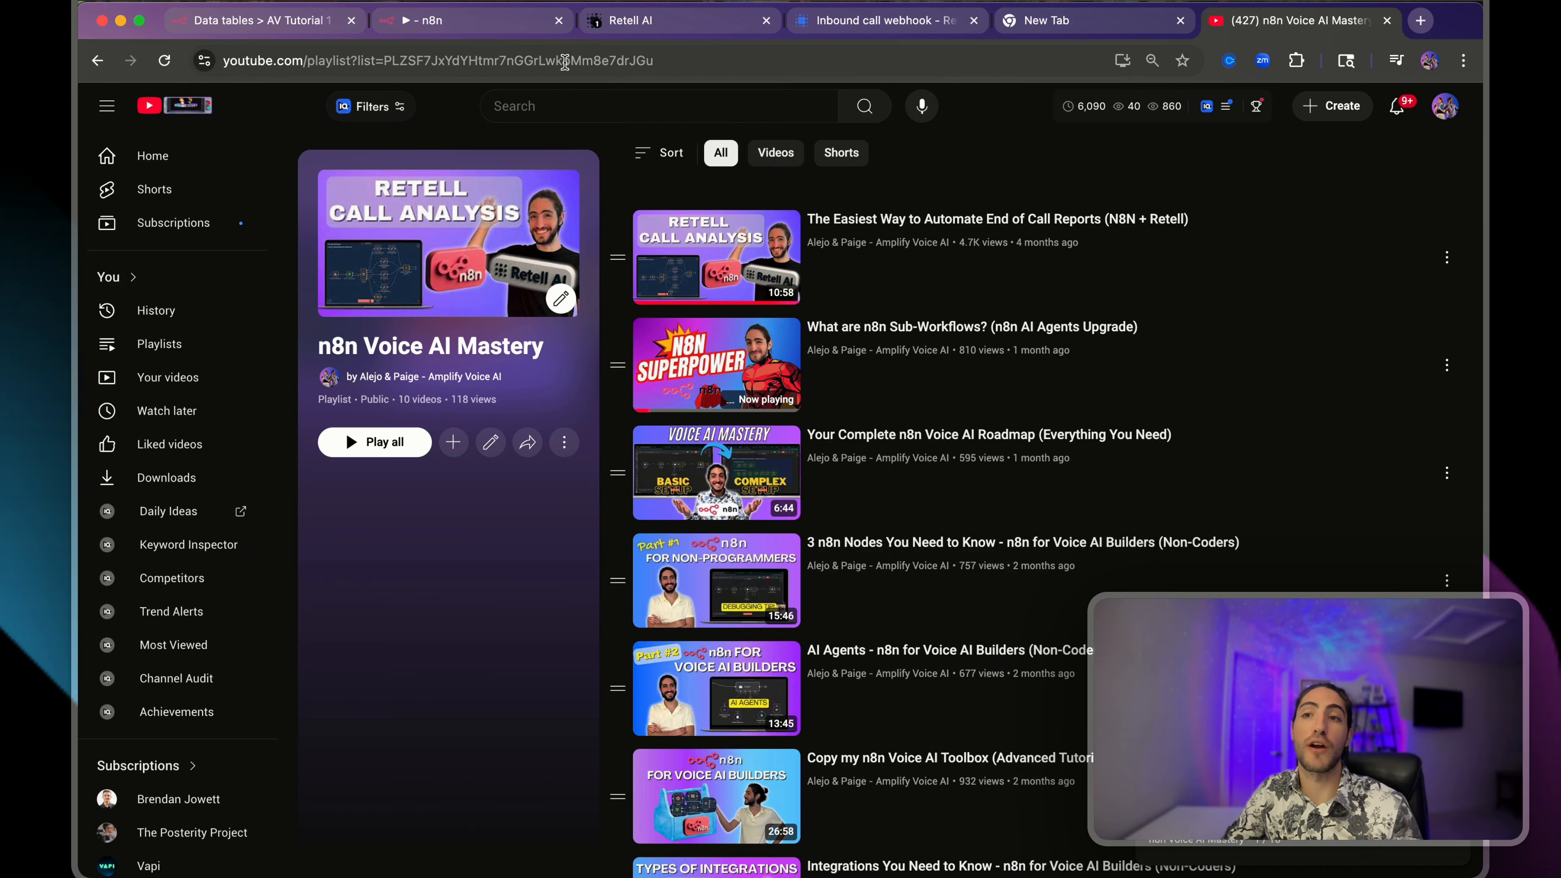
{"action": "left_click", "coordinate": [566, 60]}
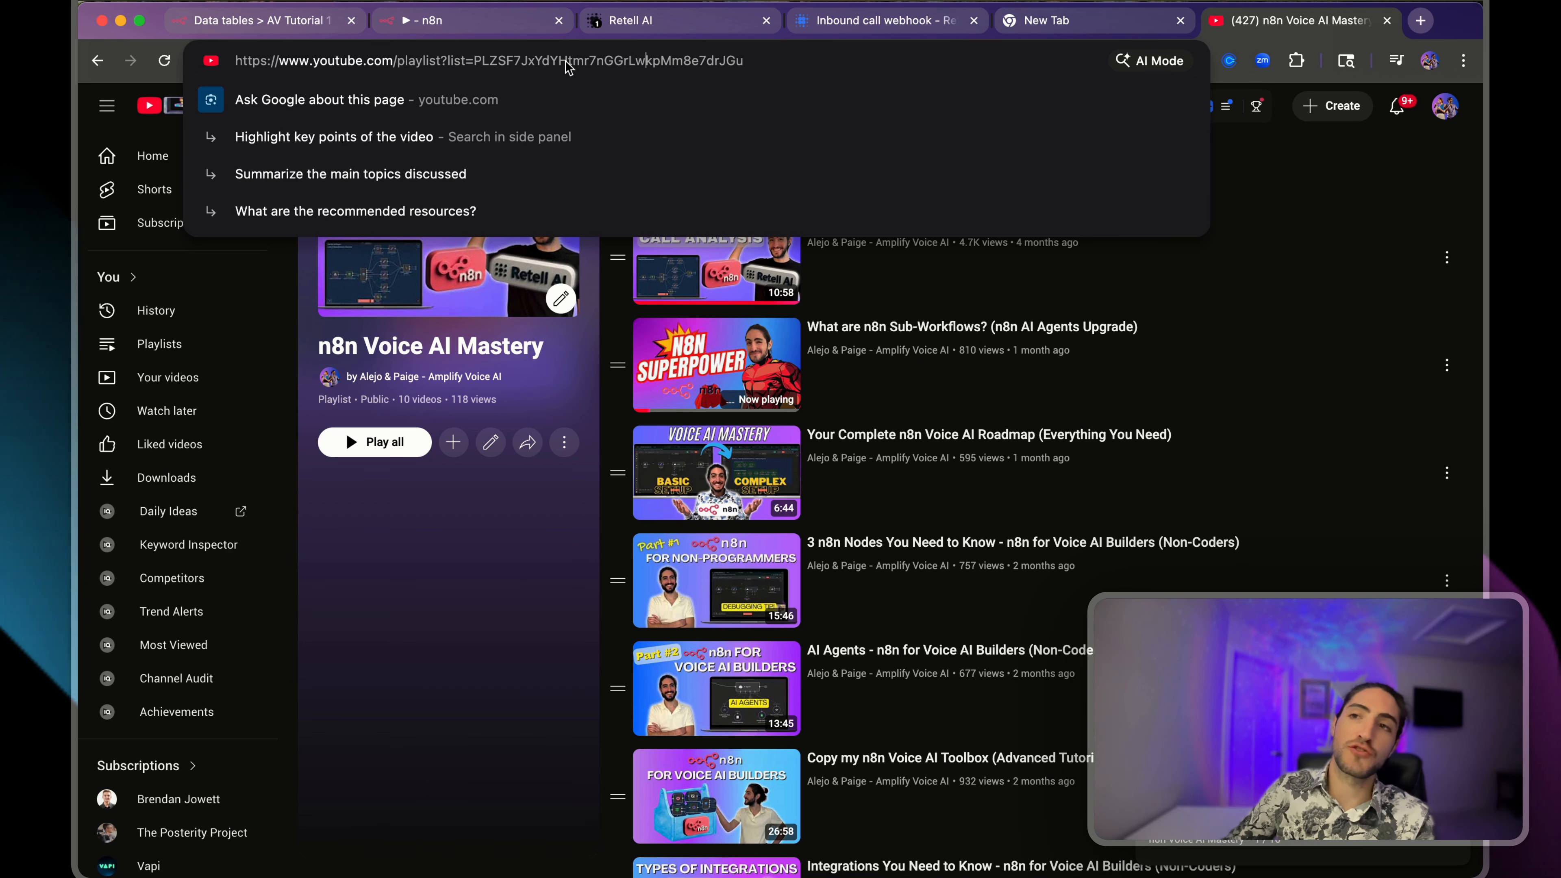
{"action": "key", "text": "super+a"}
- Highlight the Caller Memory group in n8n, then return to the n8n Voice AI Mastery playlist
{"action": "left_click", "coordinate": [636, 22]}
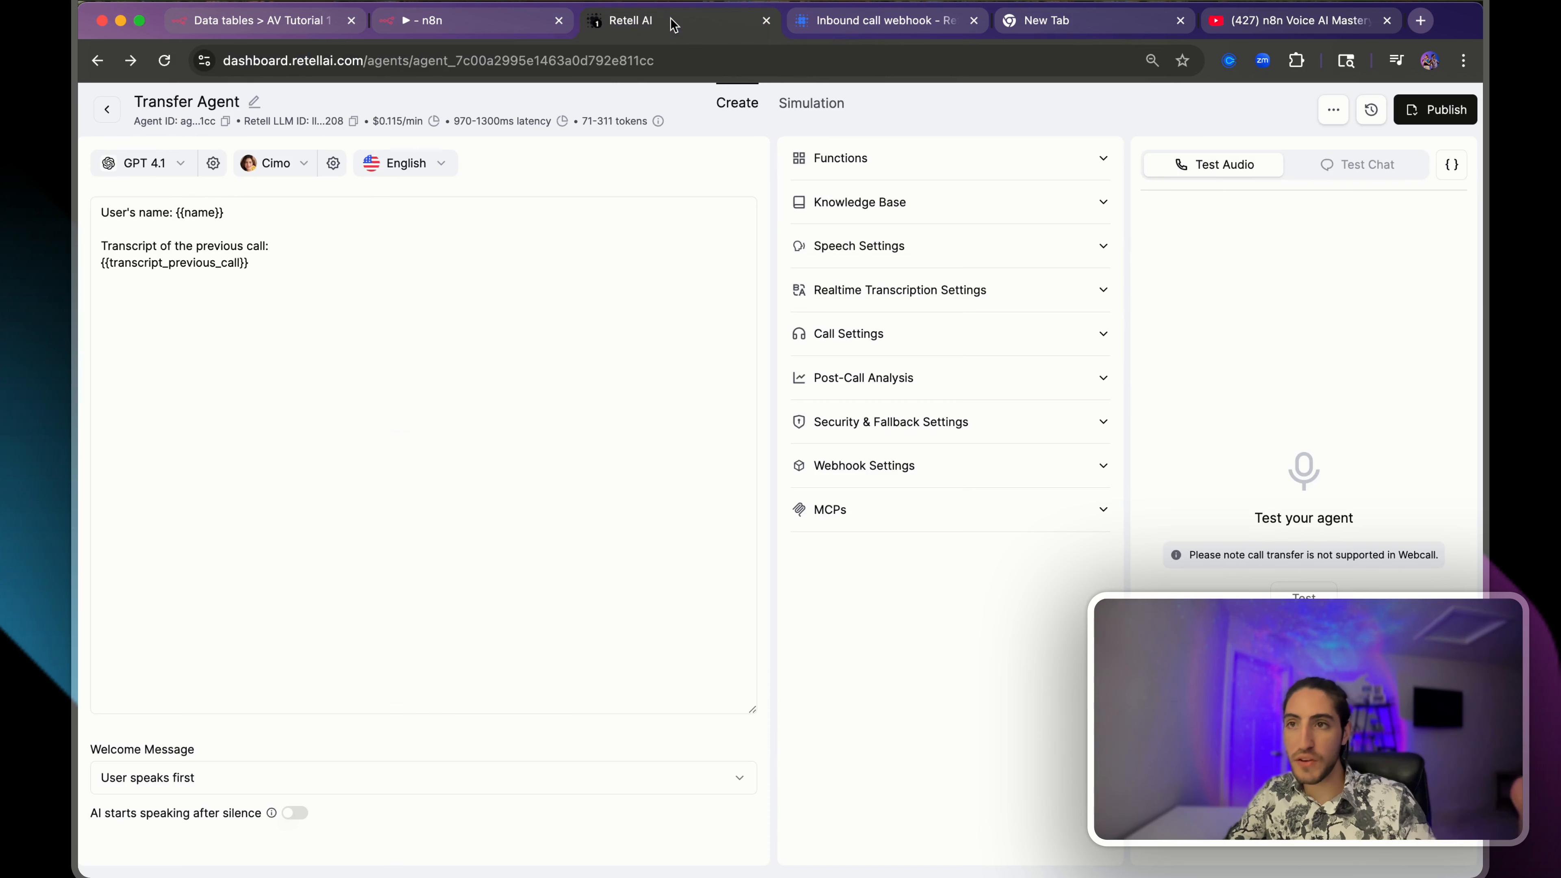
{"action": "left_click", "coordinate": [485, 23]}
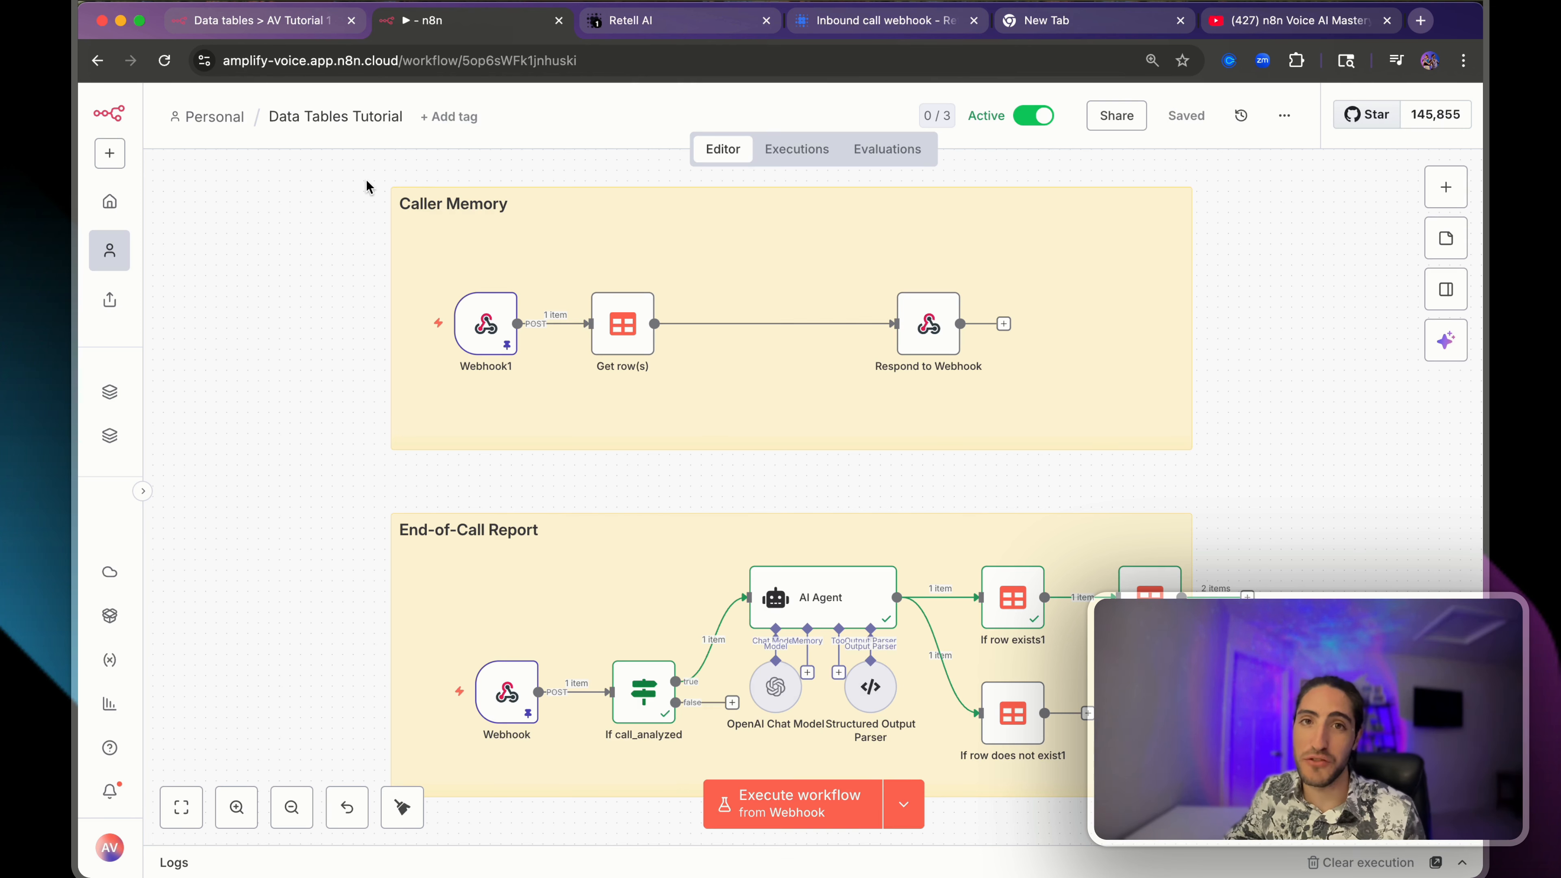
{"action": "left_click_drag", "start_coordinate": [366, 179], "coordinate": [1280, 441]}
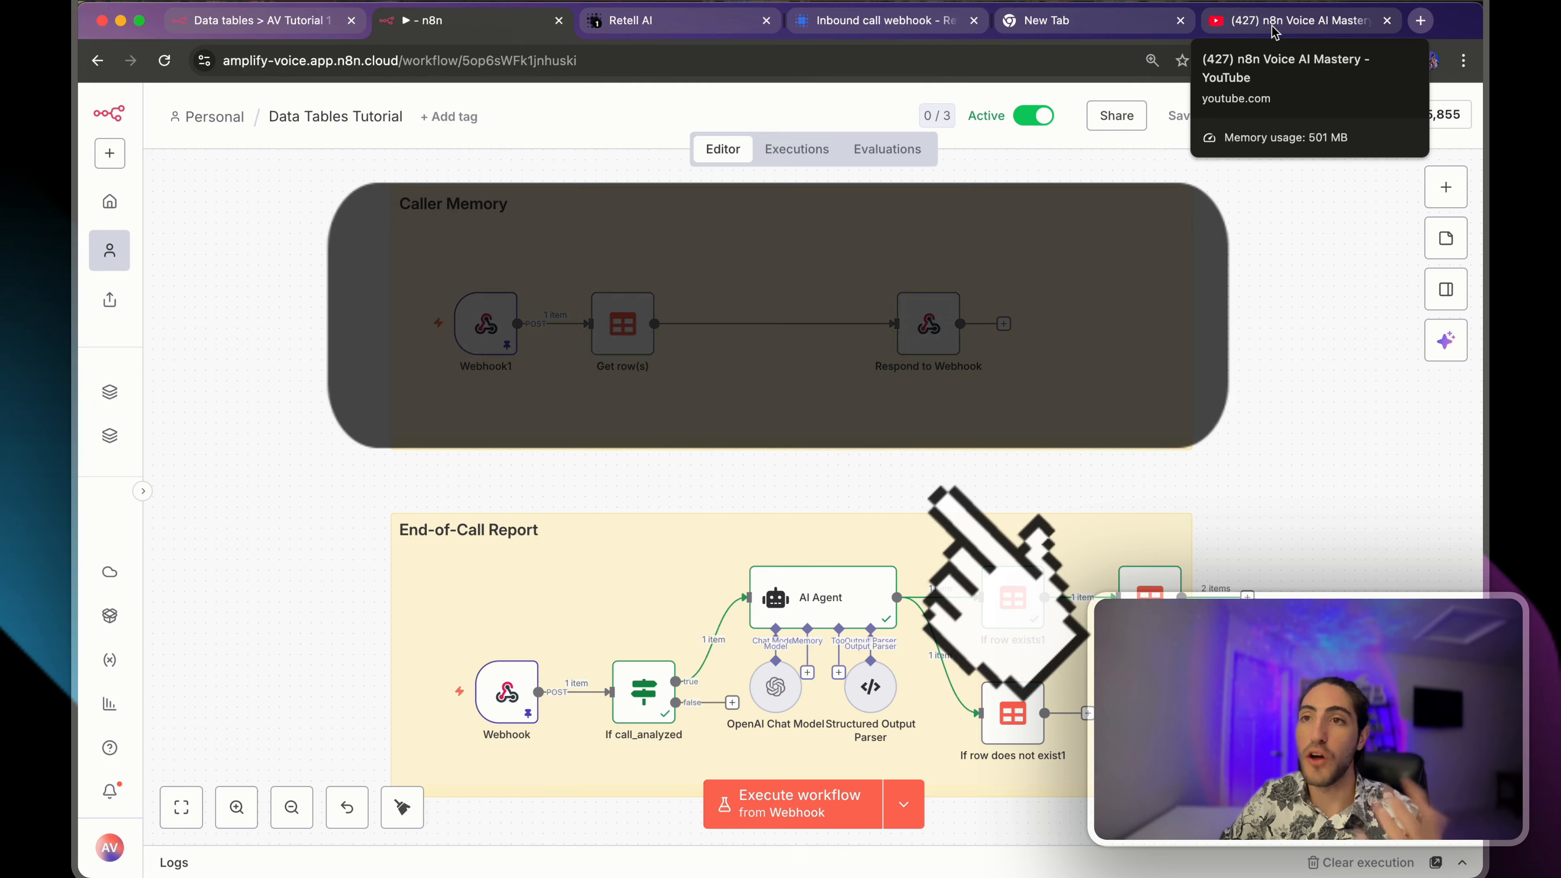
{"action": "left_click", "coordinate": [1275, 31]}
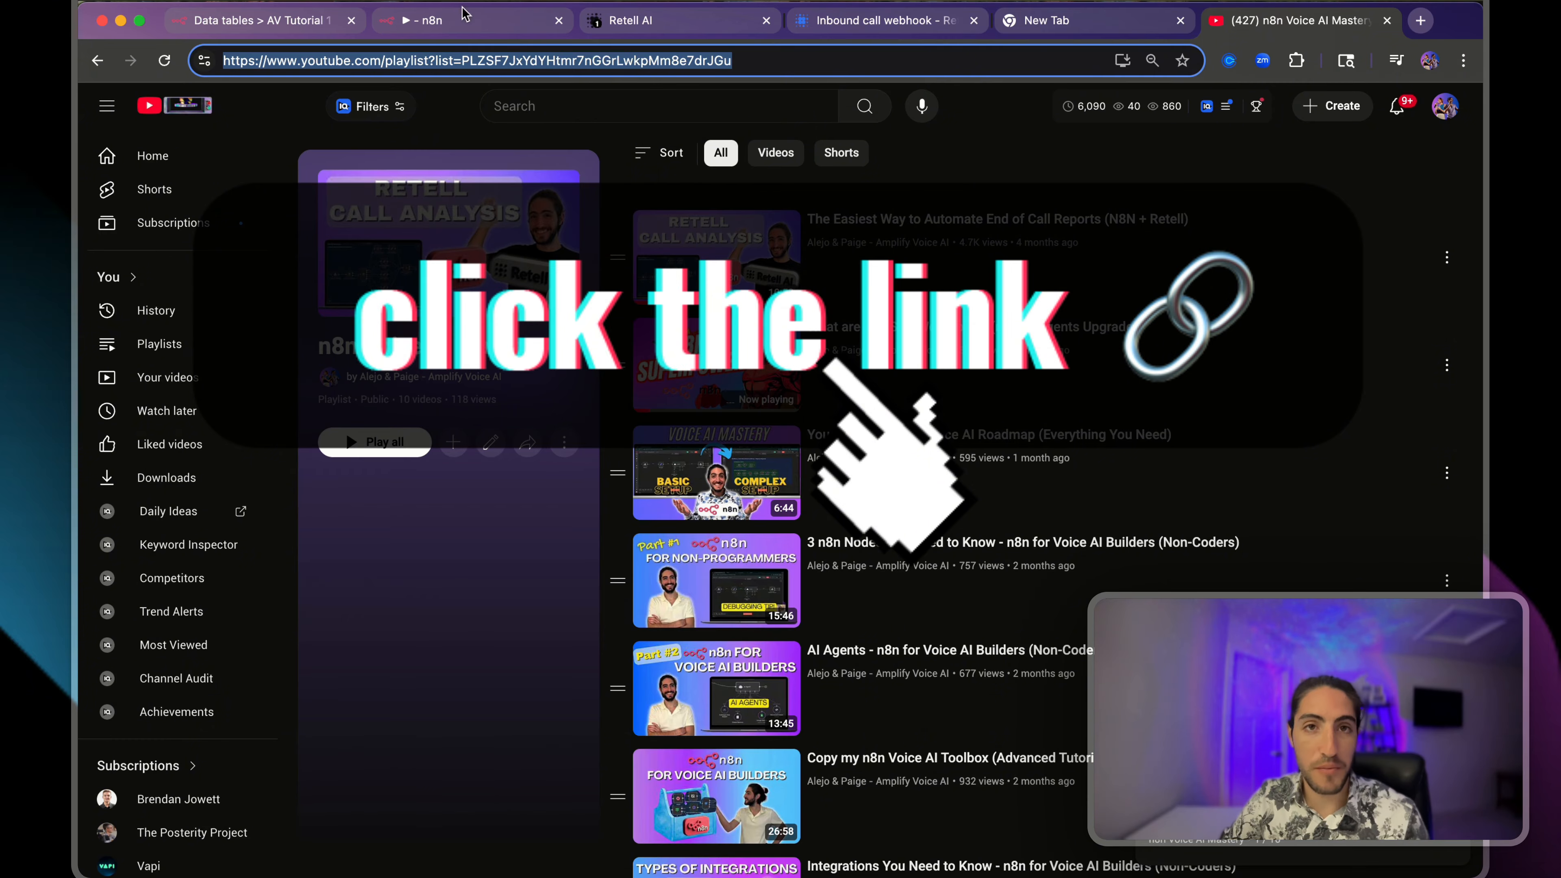